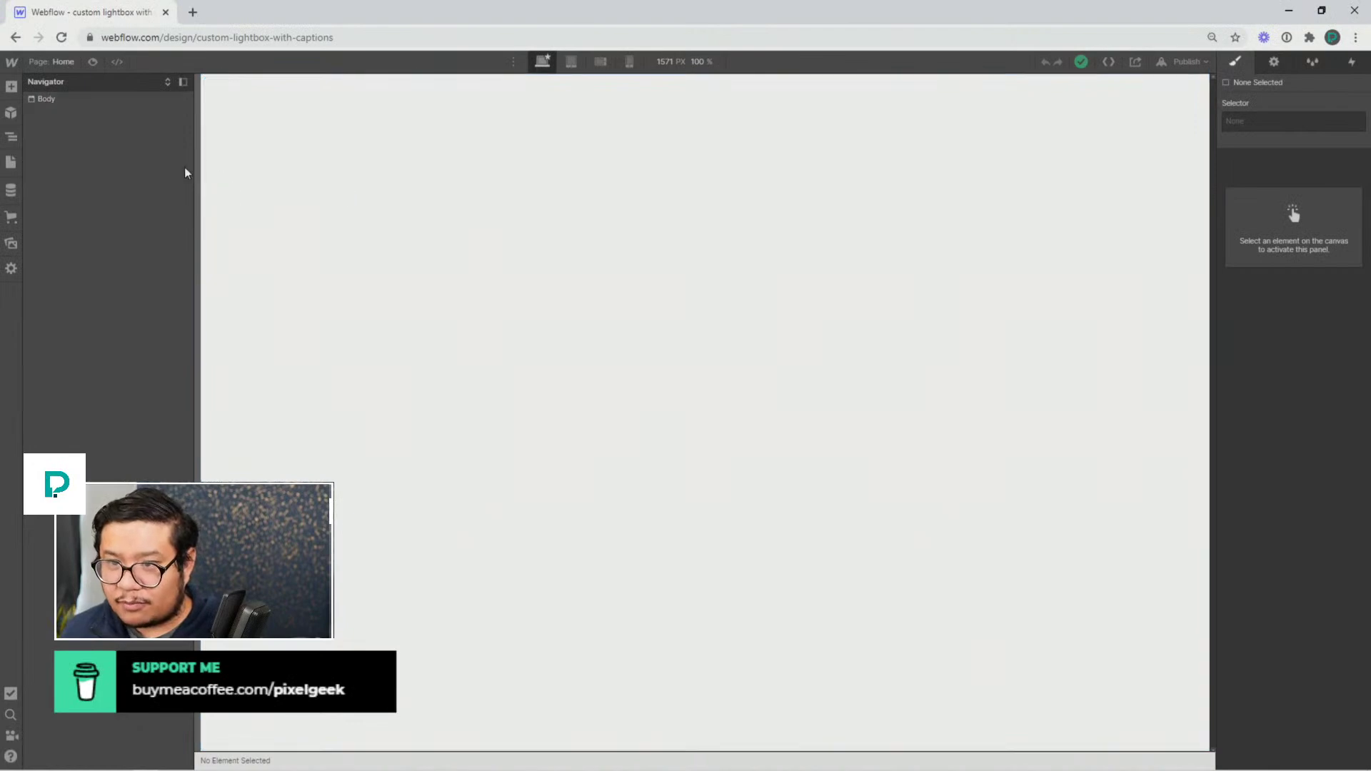
Add a section to the page body with a container inside it, and give the container a top margin
key("a")
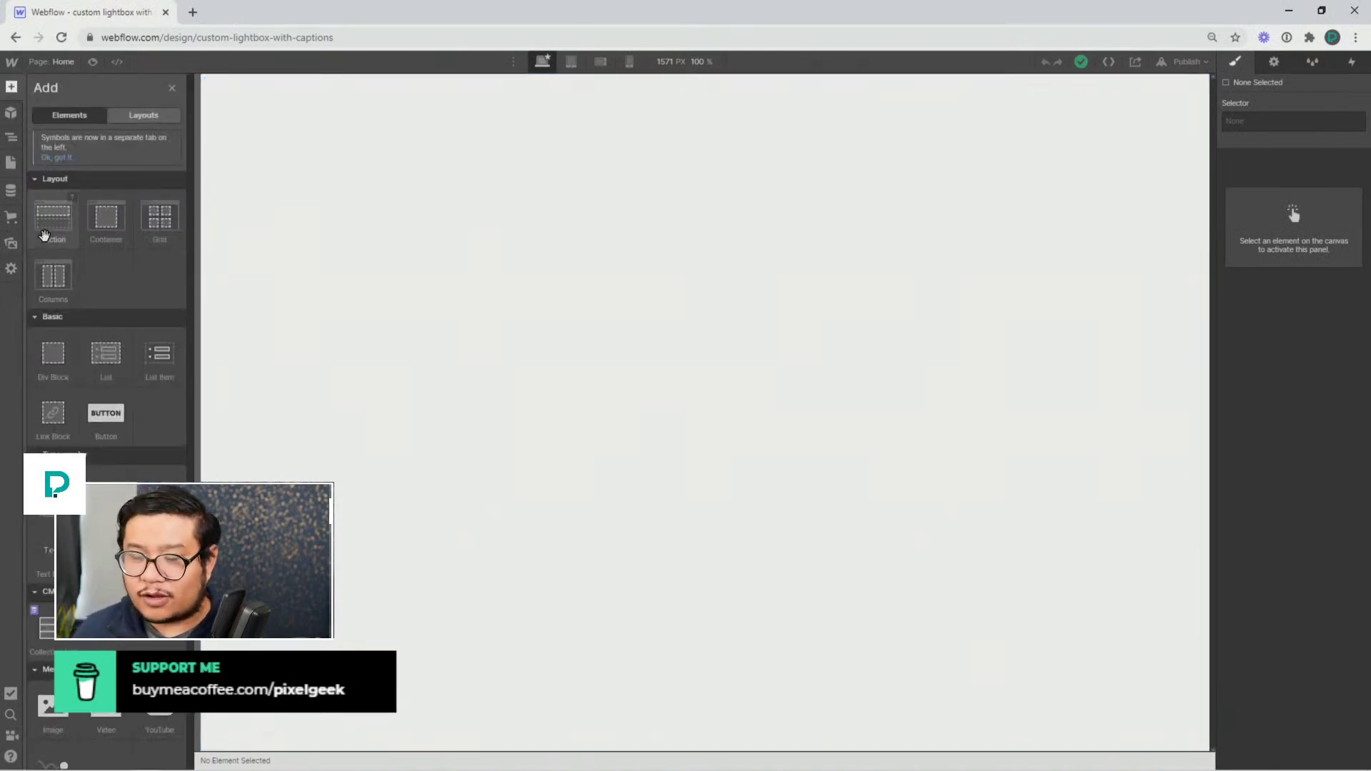
left_click_drag(52, 218, 854, 202)
key("a")
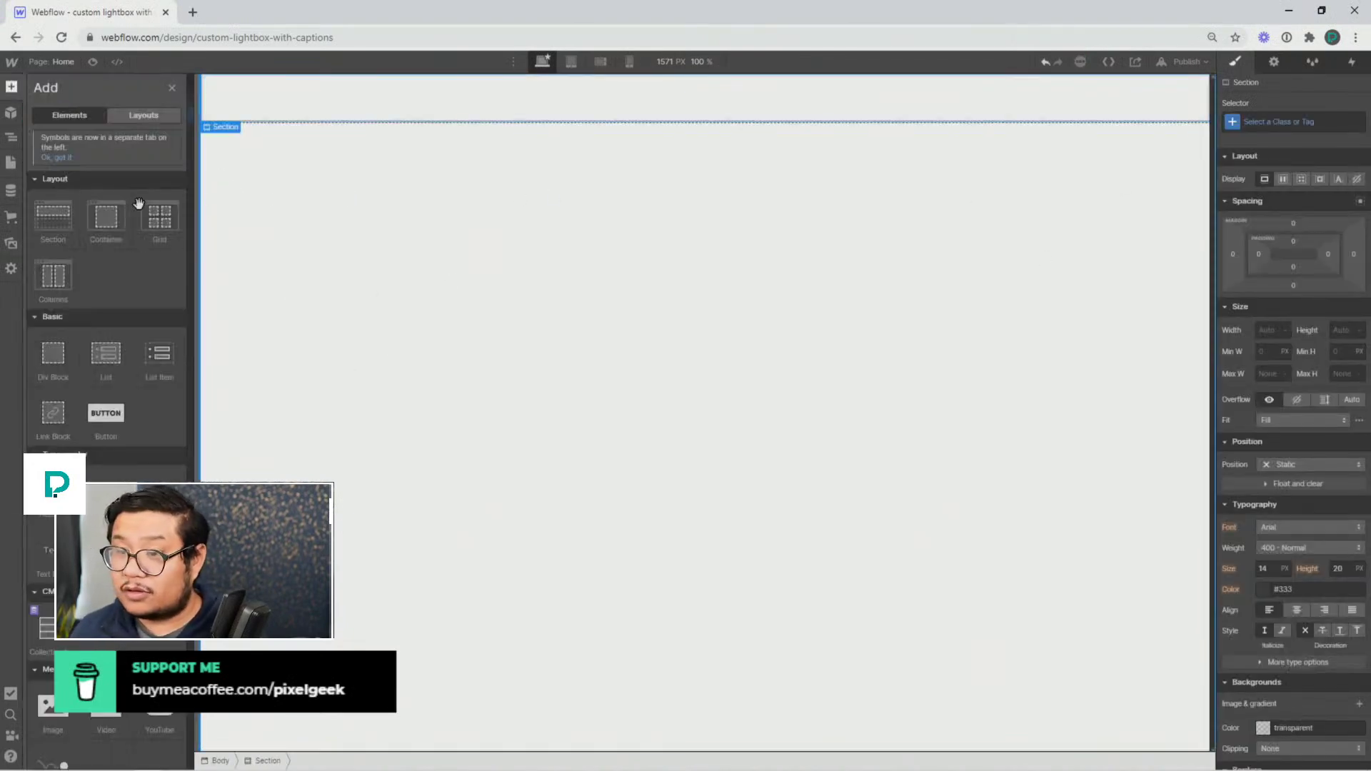
left_click_drag(139, 214, 590, 159)
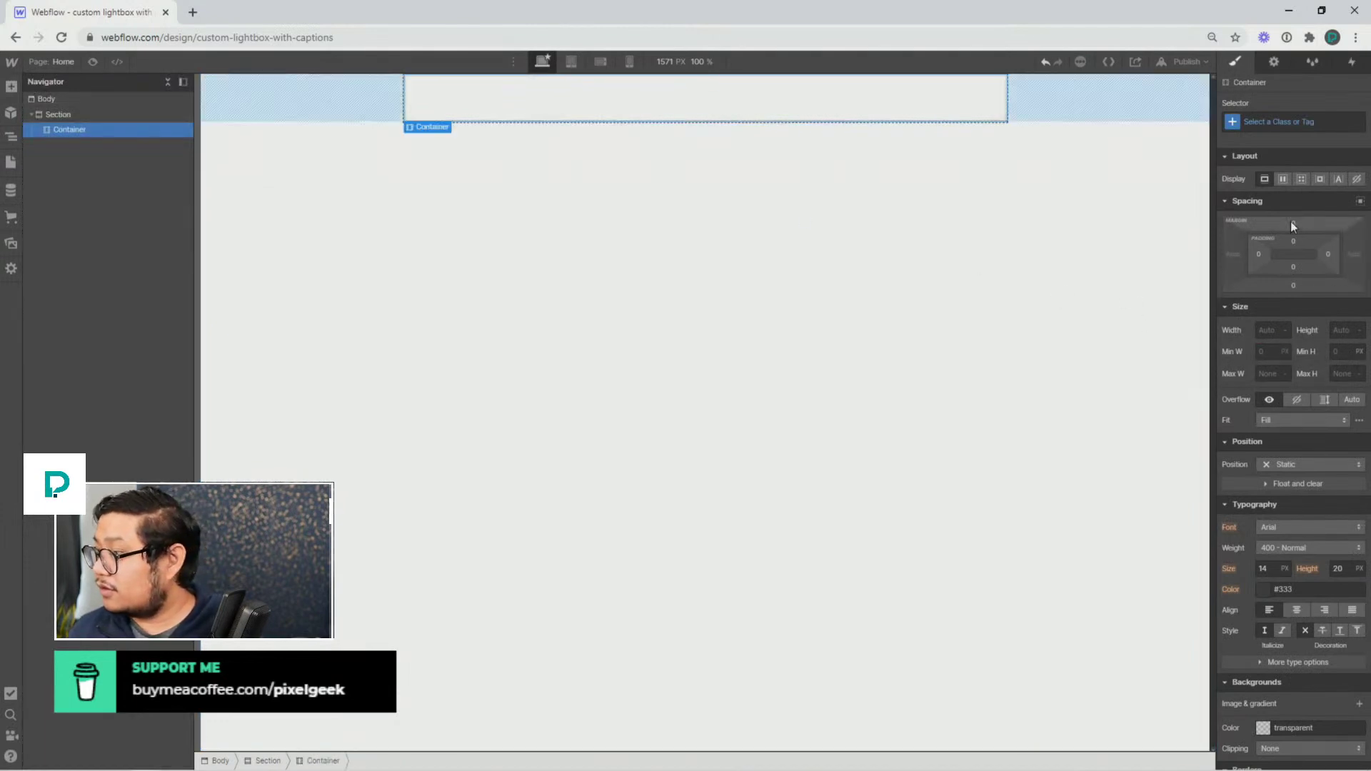
left_click_drag(1291, 224, 854, 224)
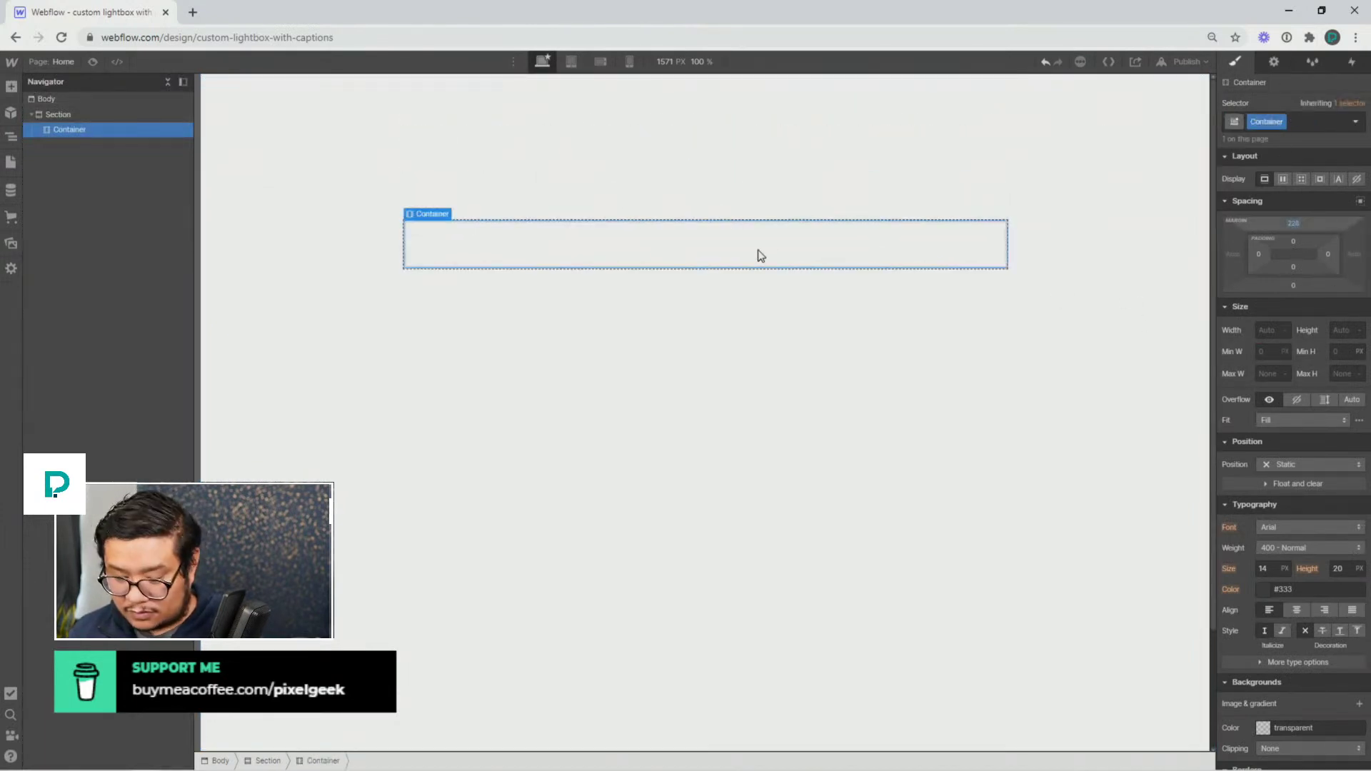
Insert a lightbox link element into the container
key("ctrl+e")
type("light")
key("Return")
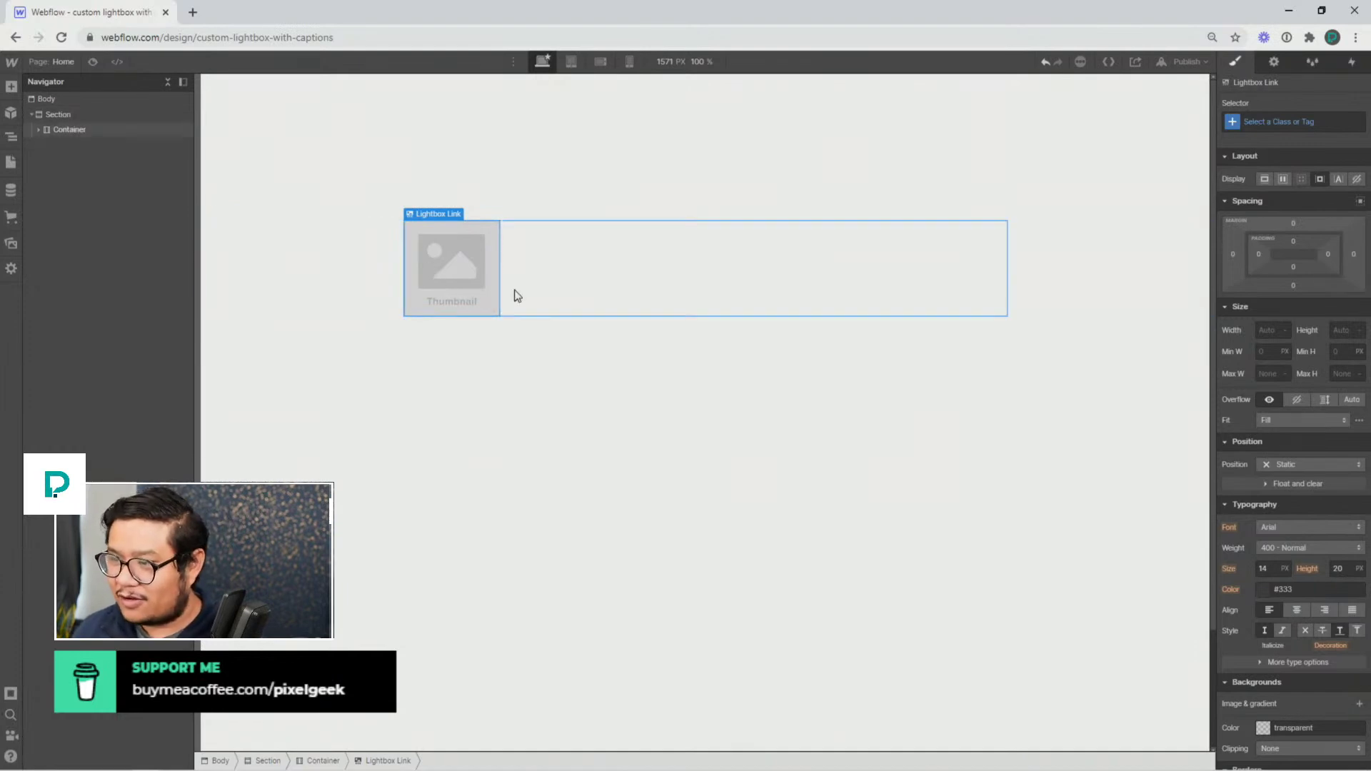
Add the placeholder image to the lightbox link's media with the caption "add a caption to this photo" and save it
left_click(1274, 62)
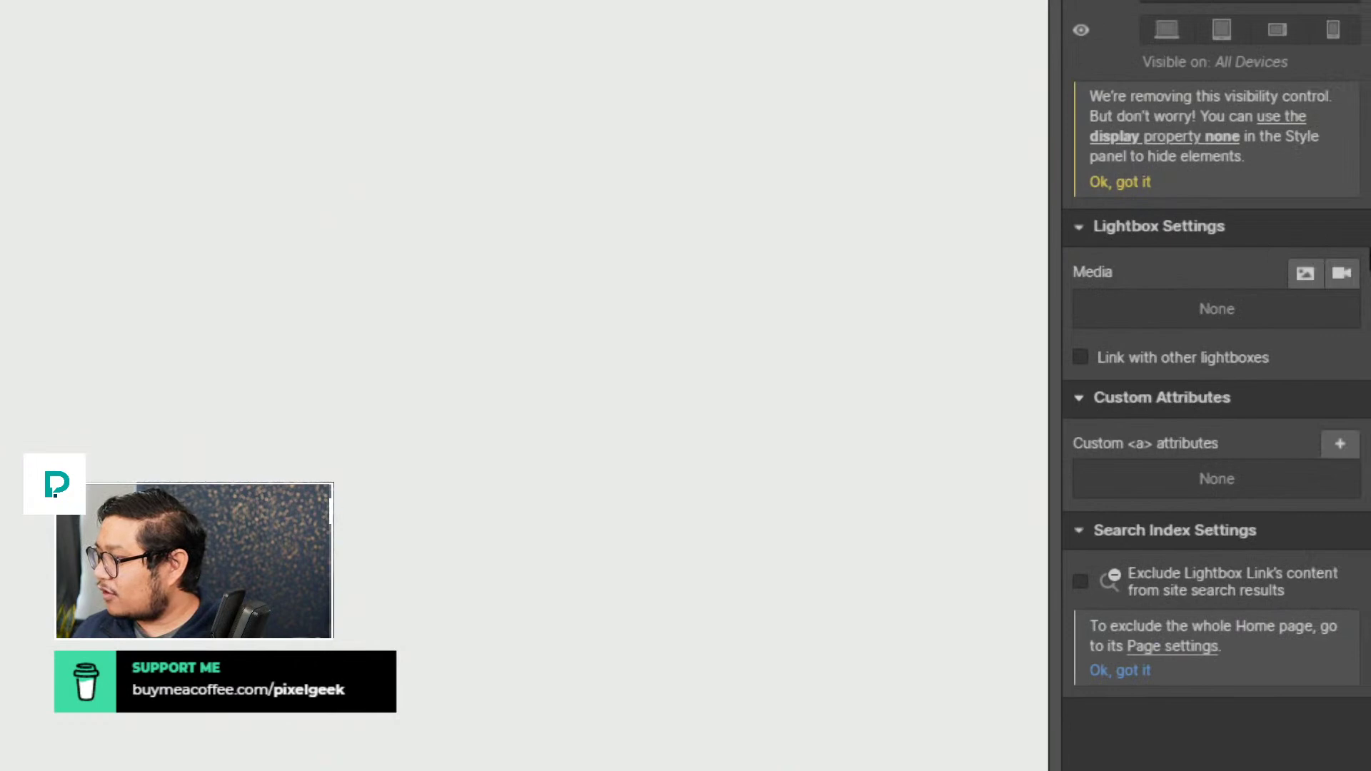
left_click(1304, 278)
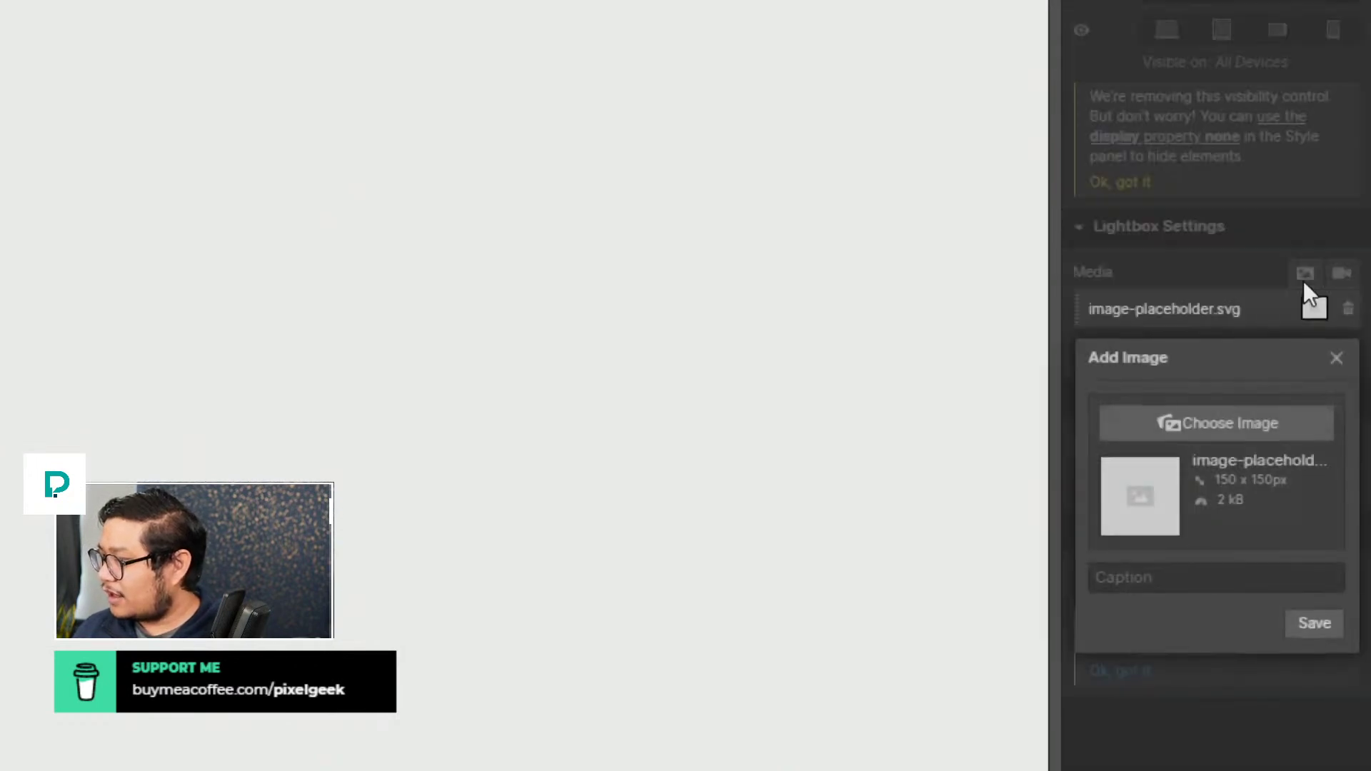
left_click(1188, 584)
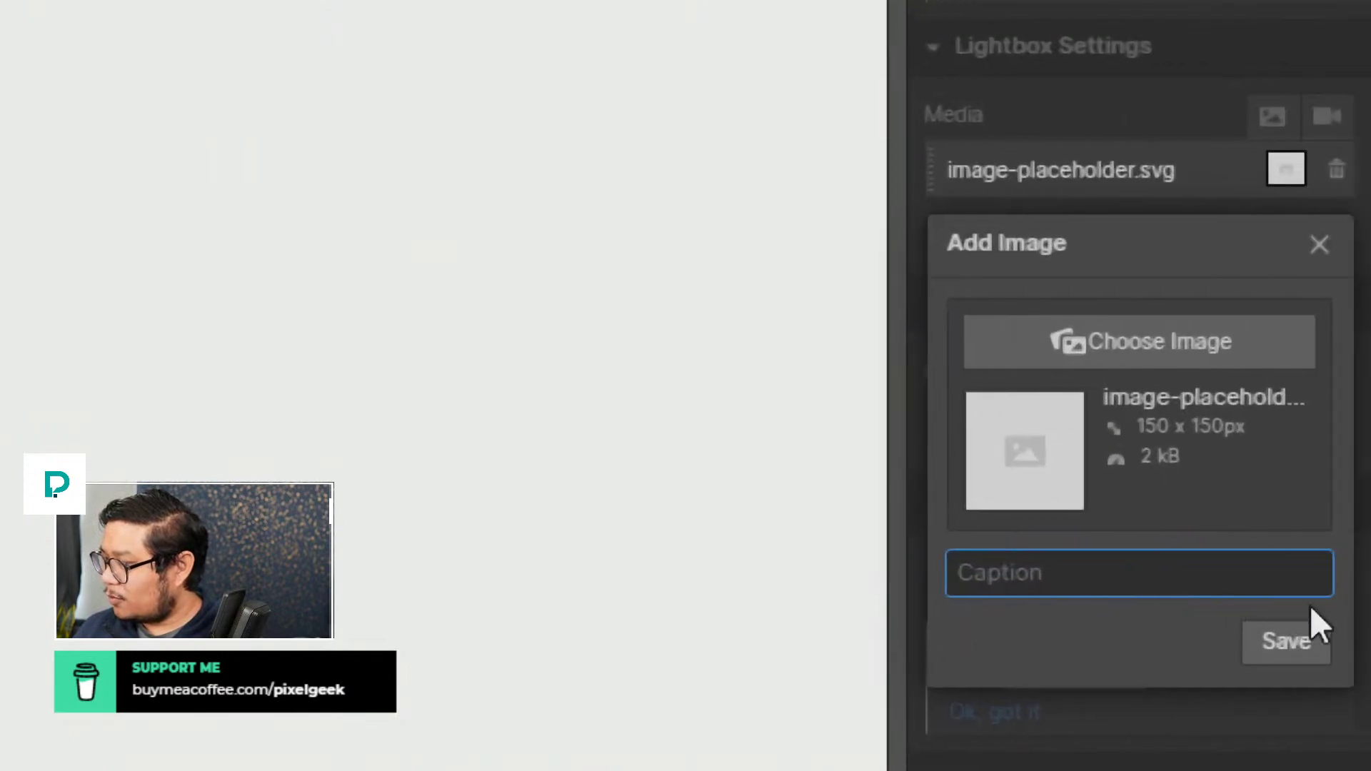
type("add a capt")
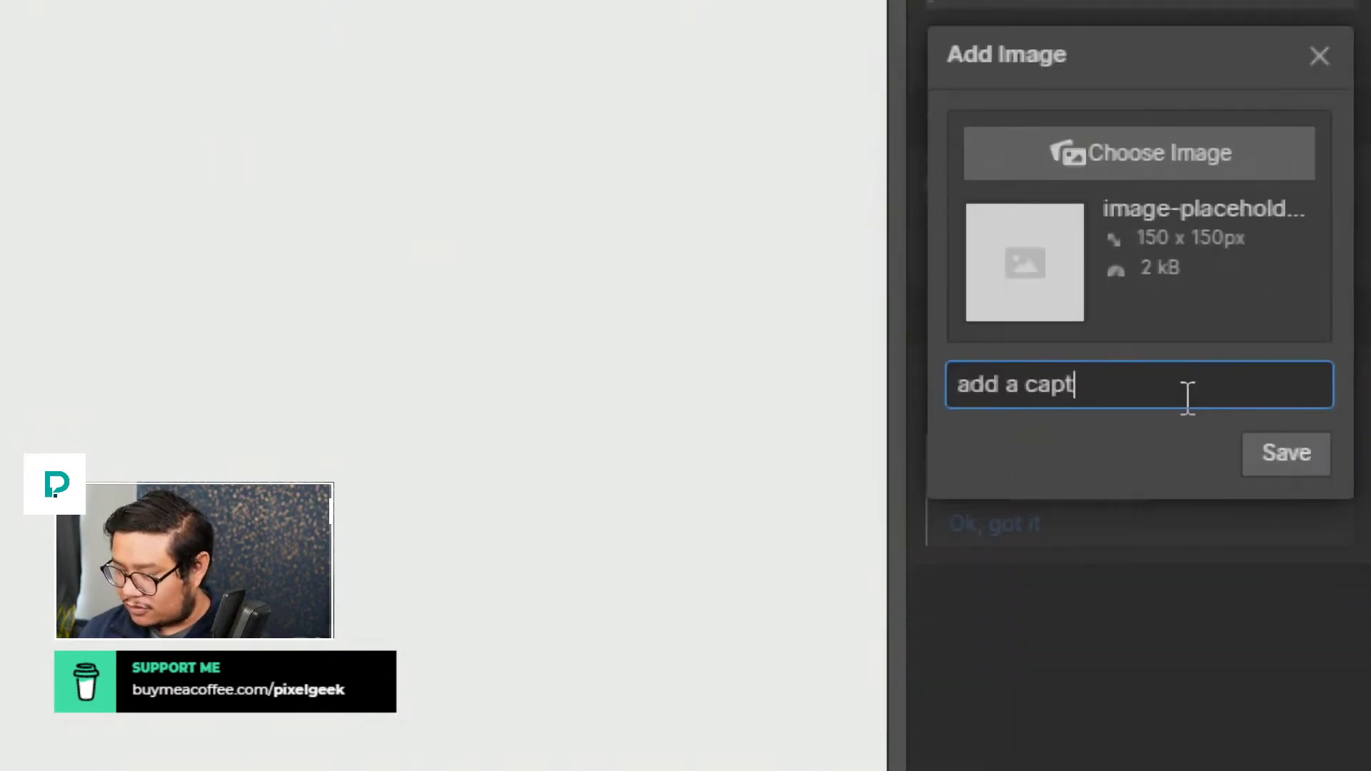
type("ion to this photo")
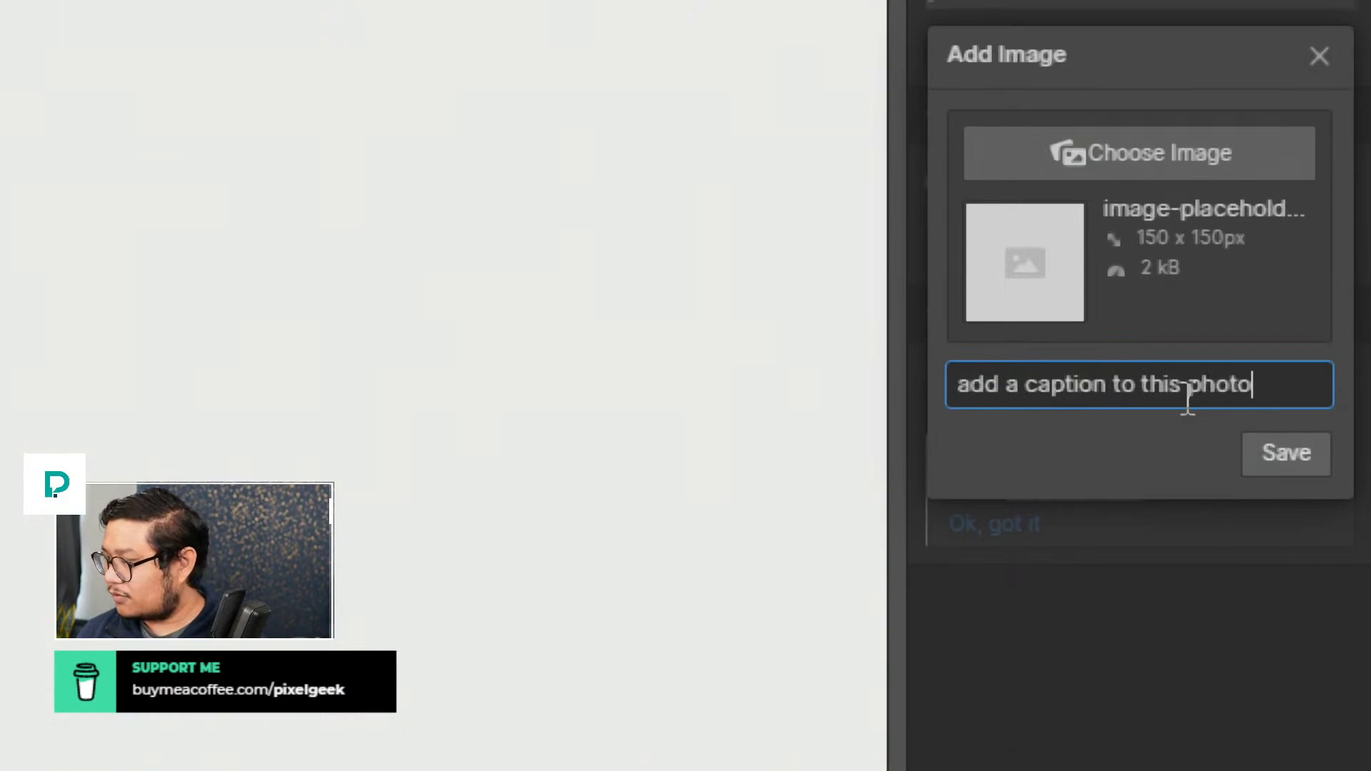
left_click(1254, 470)
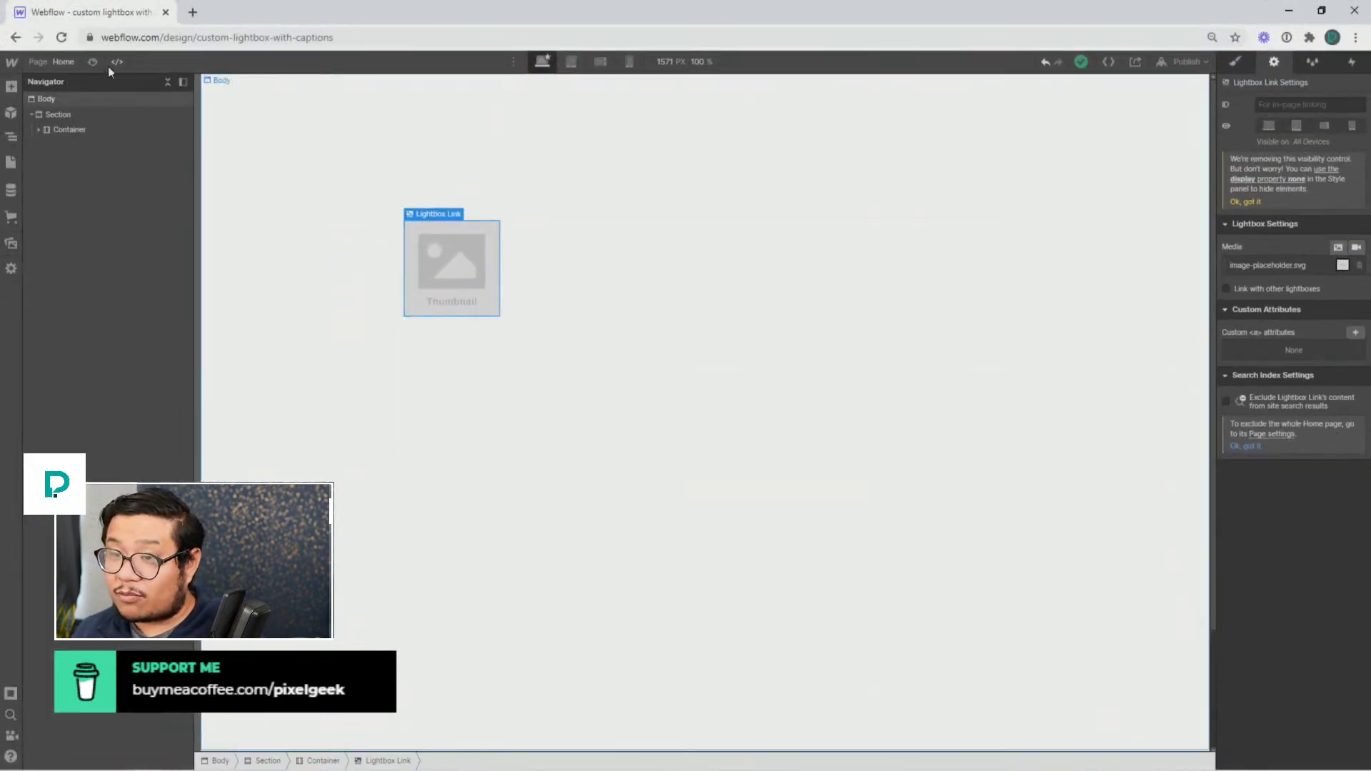
Preview the page and open the lightbox to check how its caption displays, then return to the design view
left_click(93, 62)
left_click(387, 256)
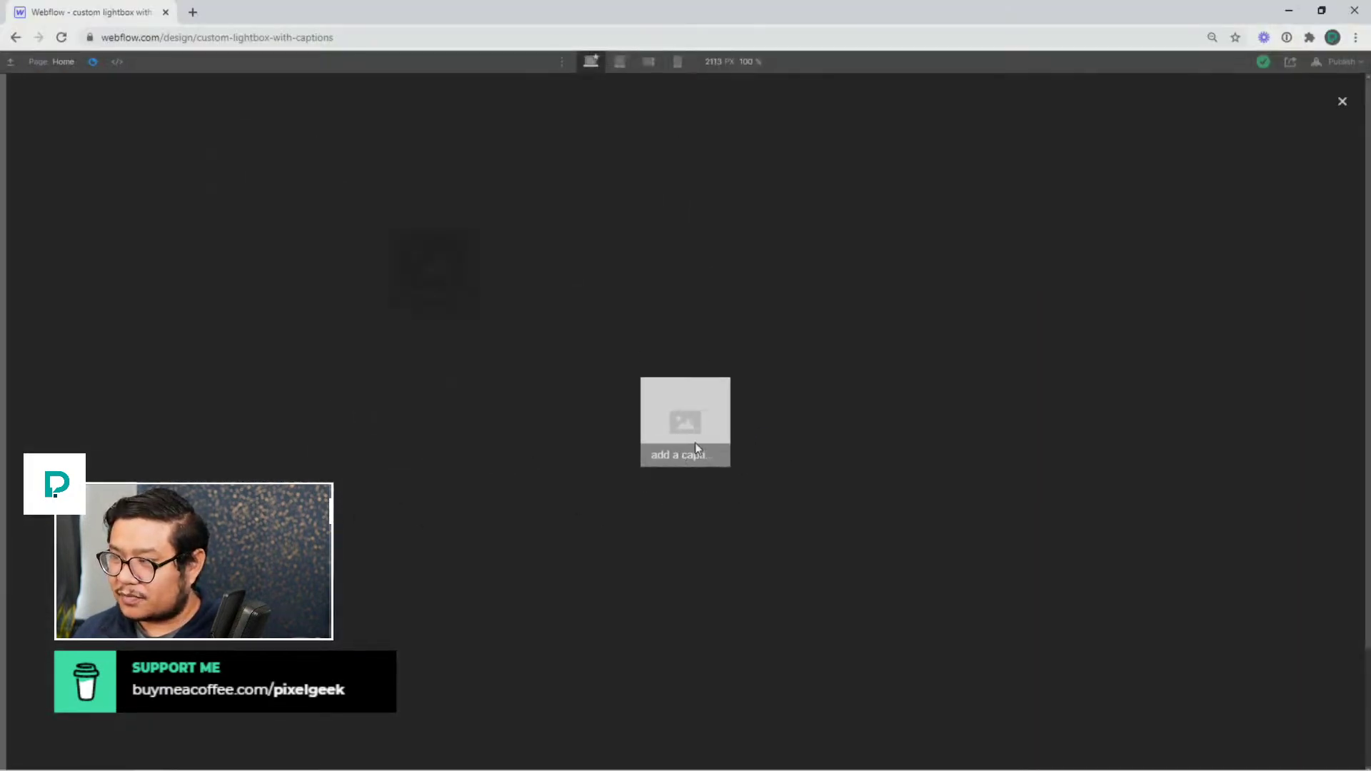
left_click(1339, 102)
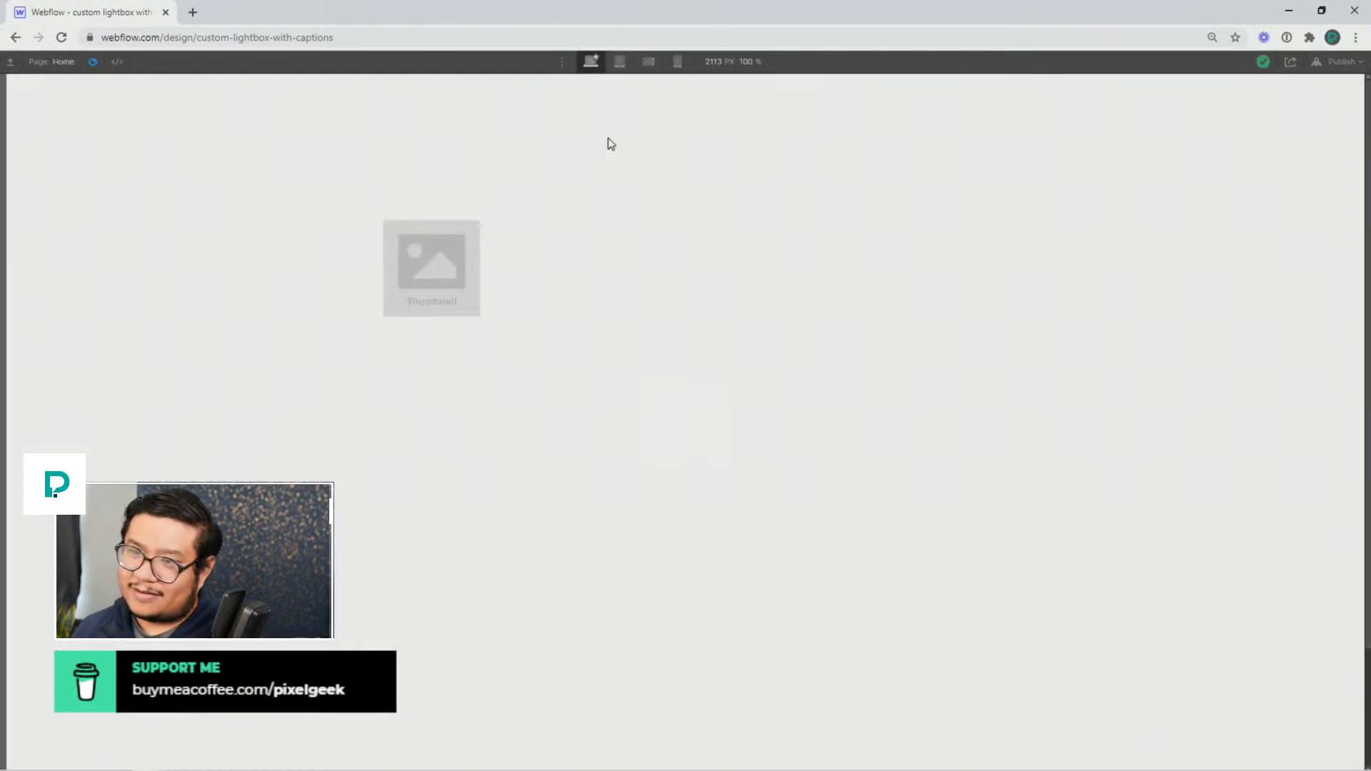
left_click(89, 61)
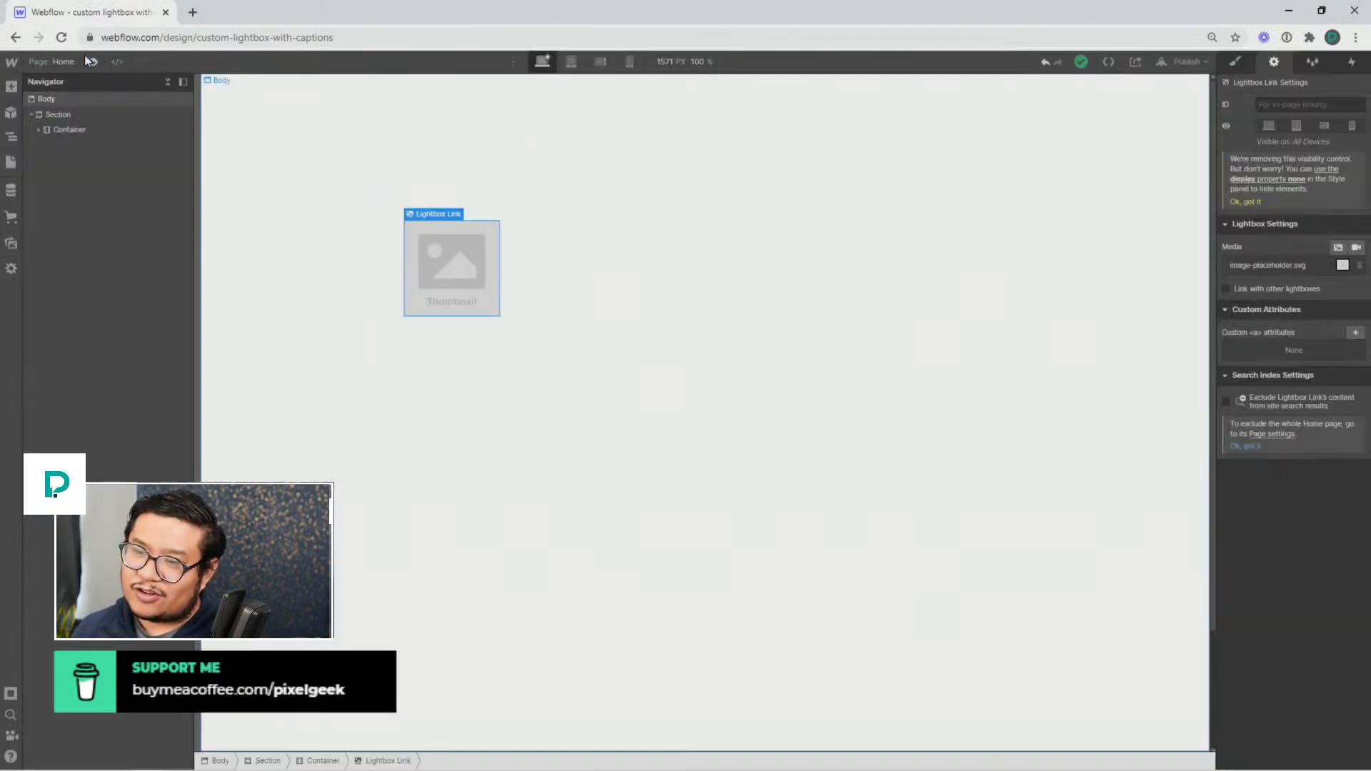
Delete the lightbox link with its thumbnail image, along with the container and section that held it
left_click(415, 244)
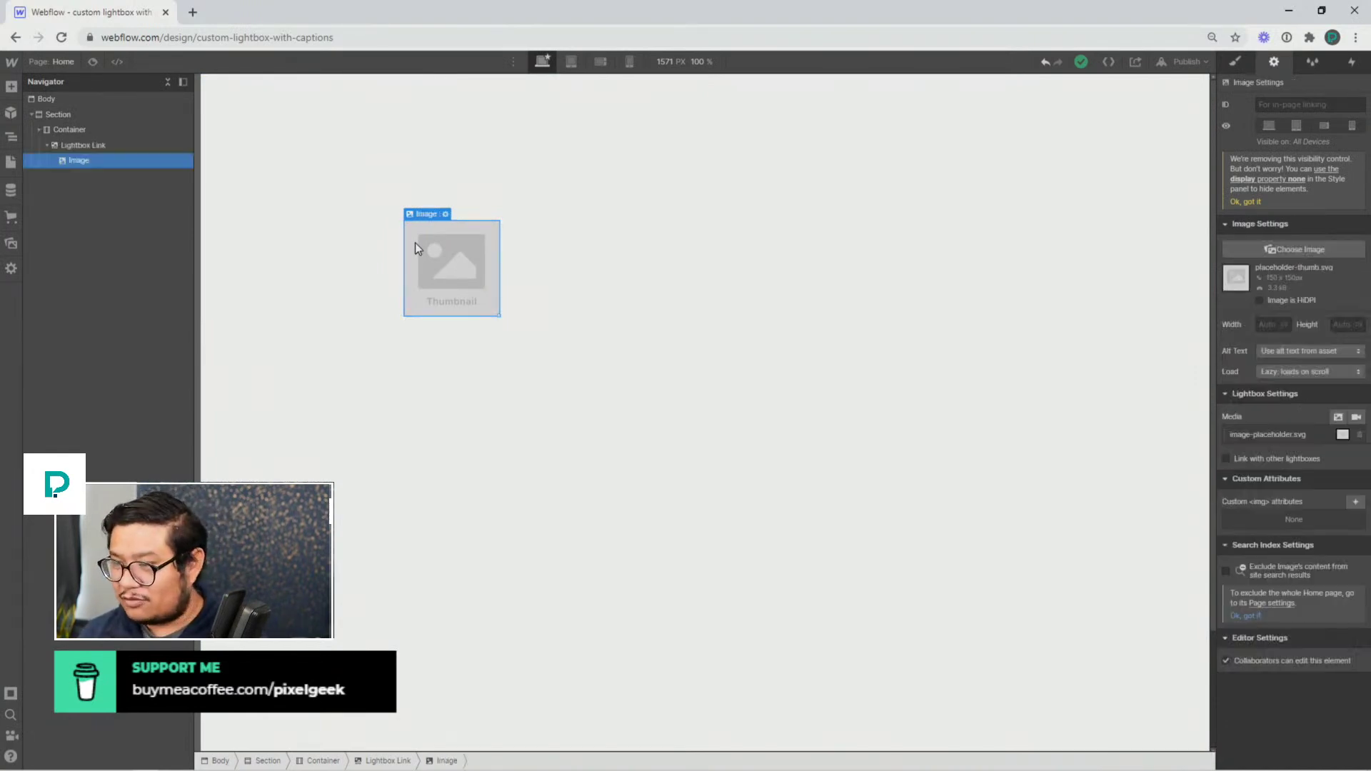
key("Delete")
left_click(102, 146)
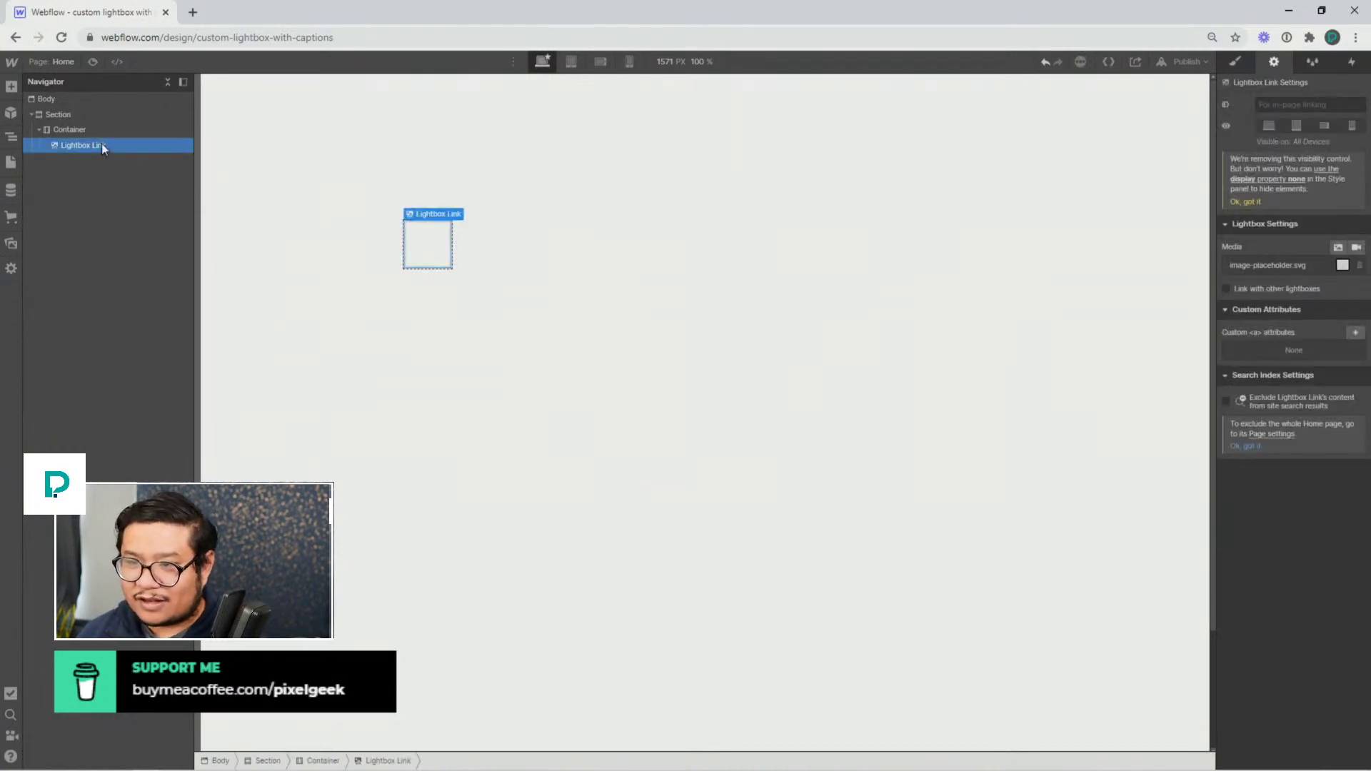
key("Delete")
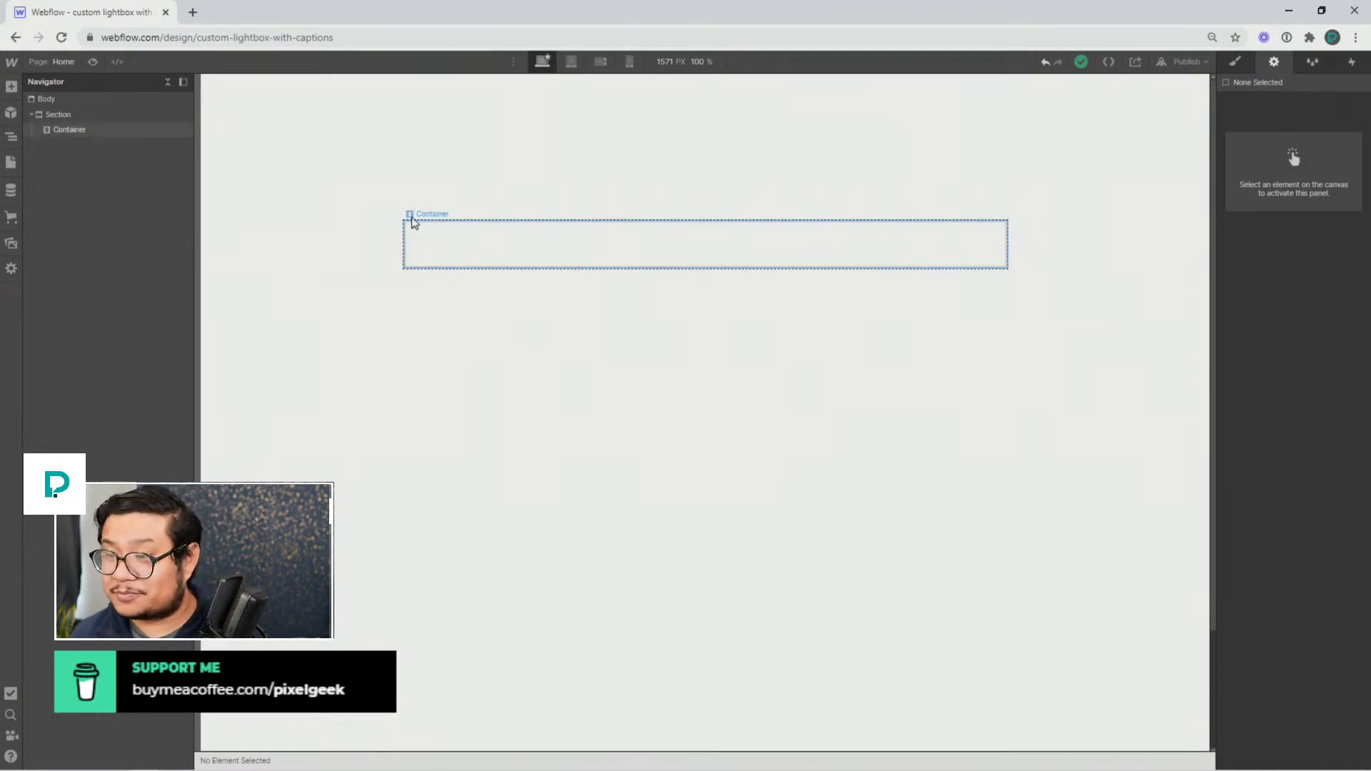
left_click(446, 264)
key("Delete")
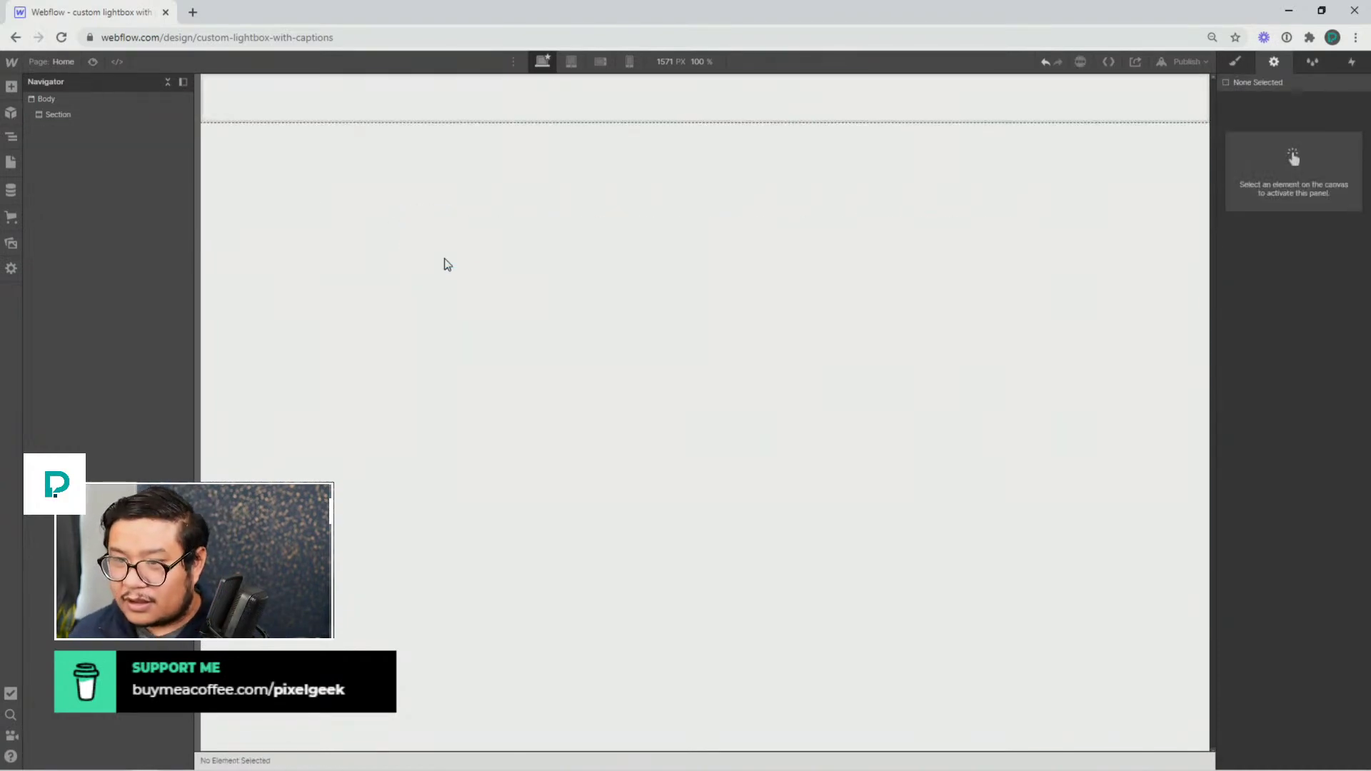
left_click(328, 108)
key("Delete")
Start a new CMS collection based on the Projects template
left_click(11, 190)
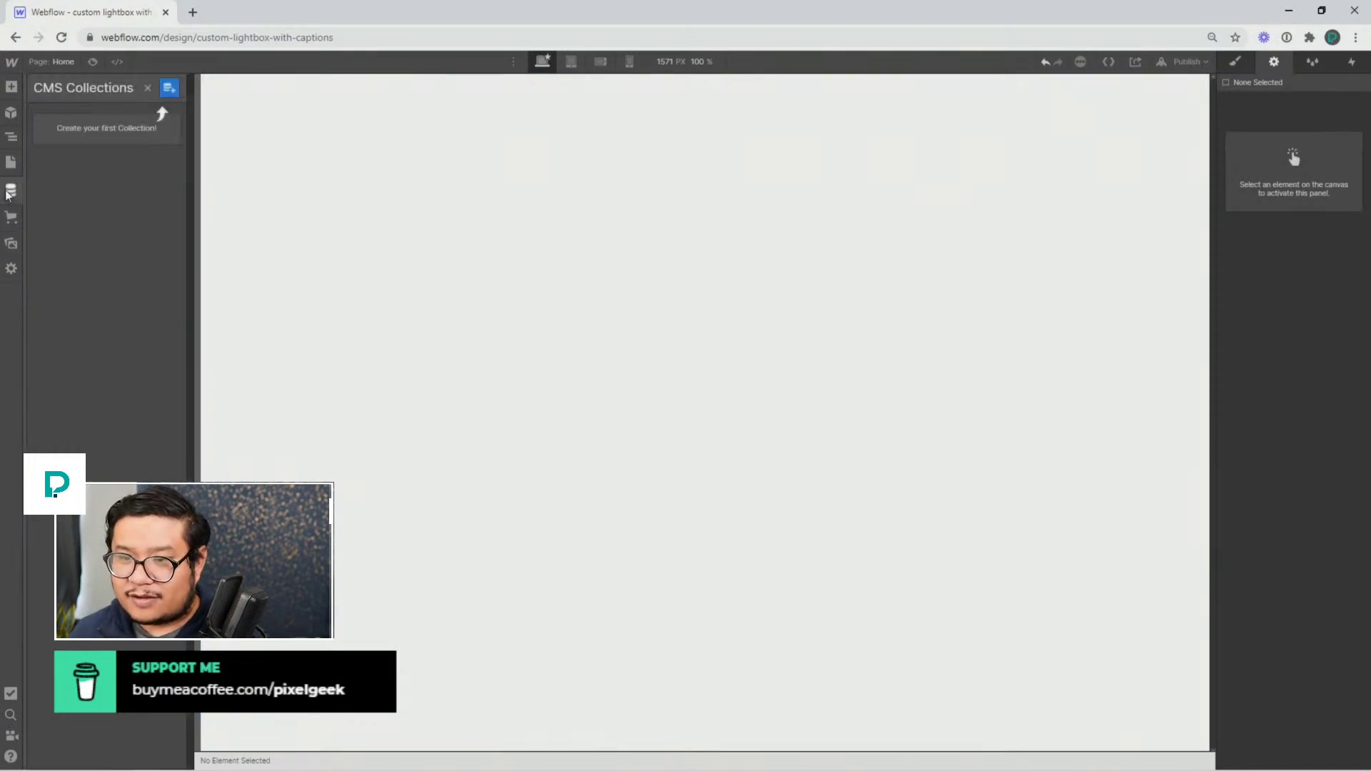
left_click(170, 88)
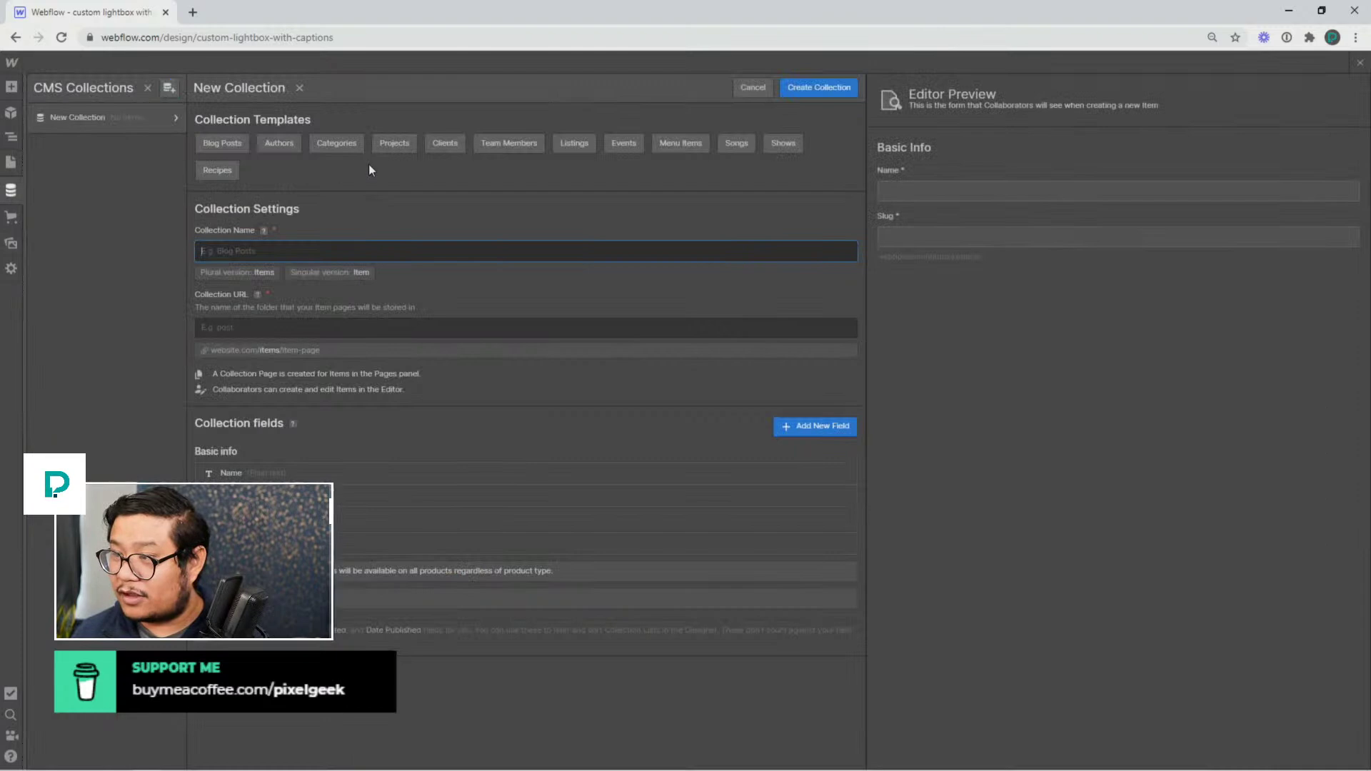
left_click(407, 145)
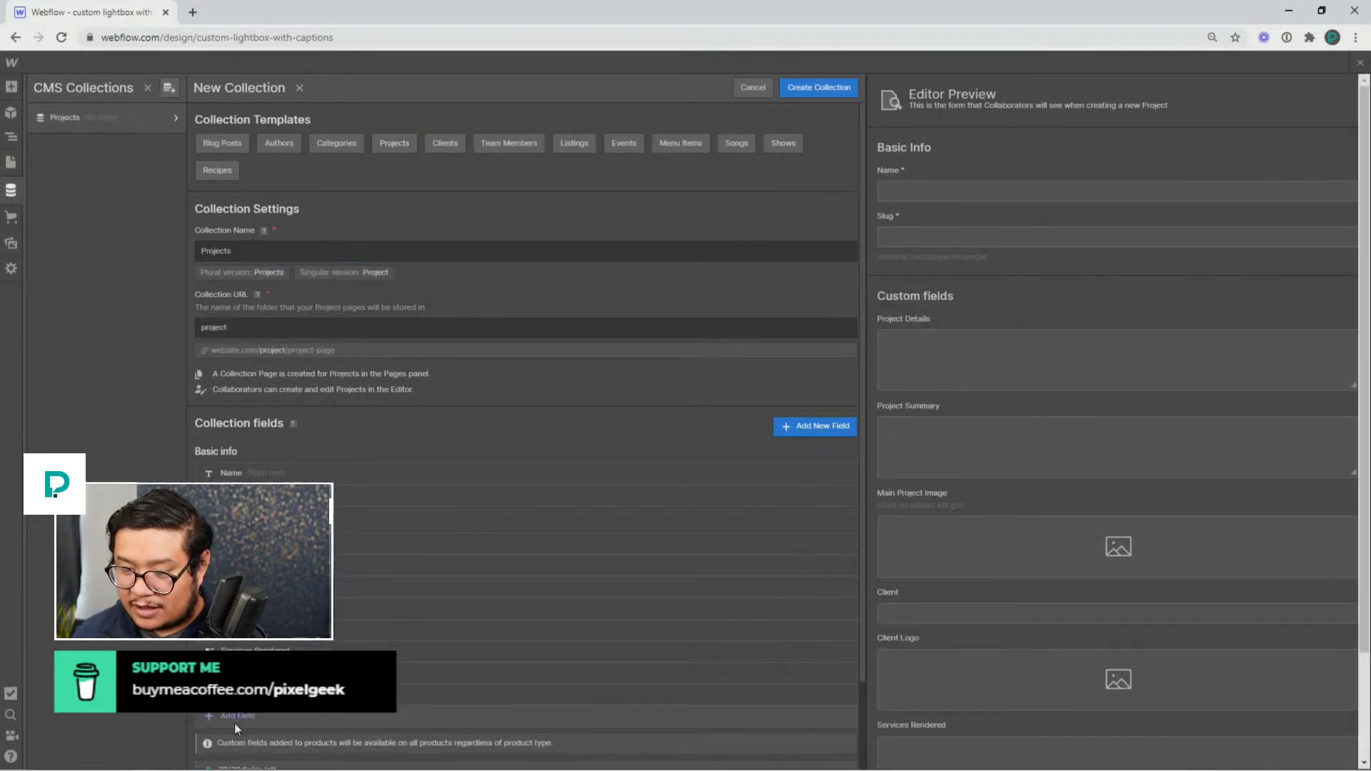
Add a multi-image field labelled "photos" to the Projects collection and create the collection
left_click(235, 722)
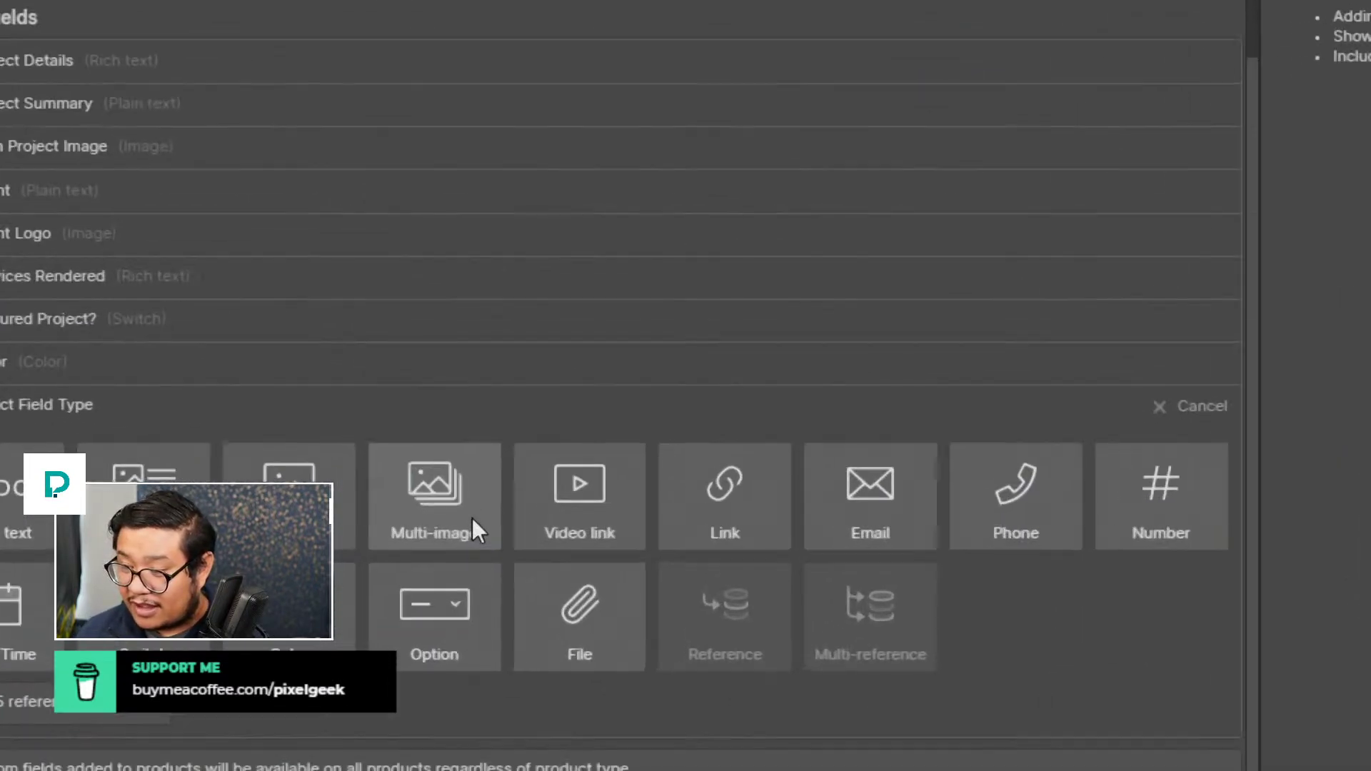
left_click(460, 485)
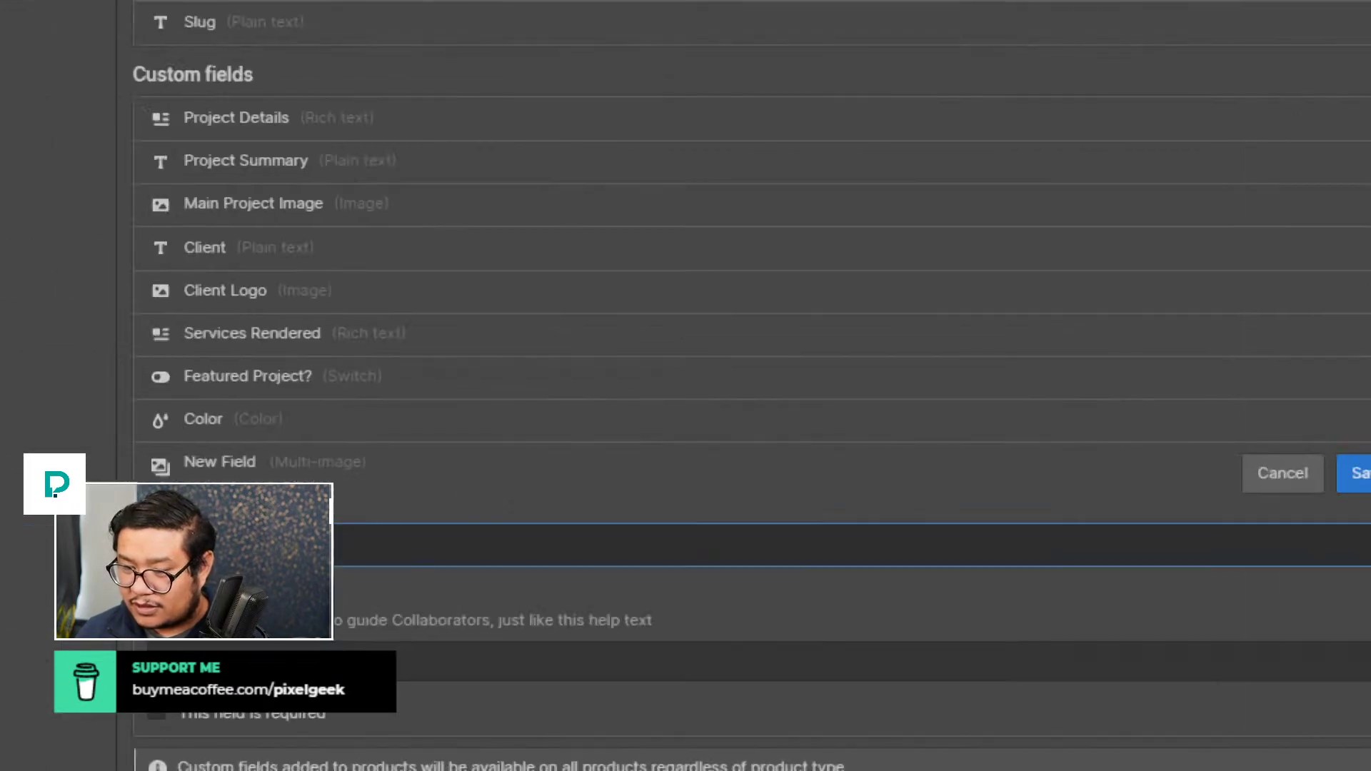
type("photos")
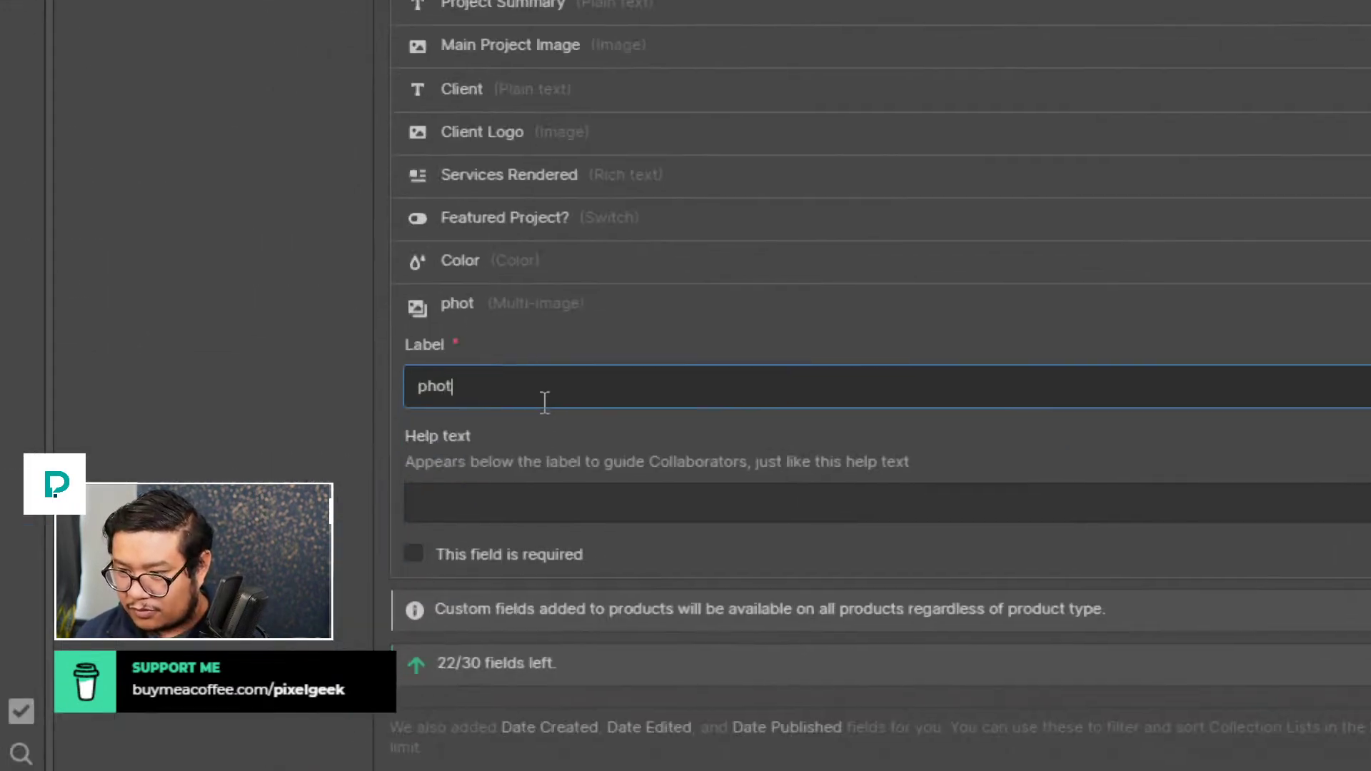
key("Return")
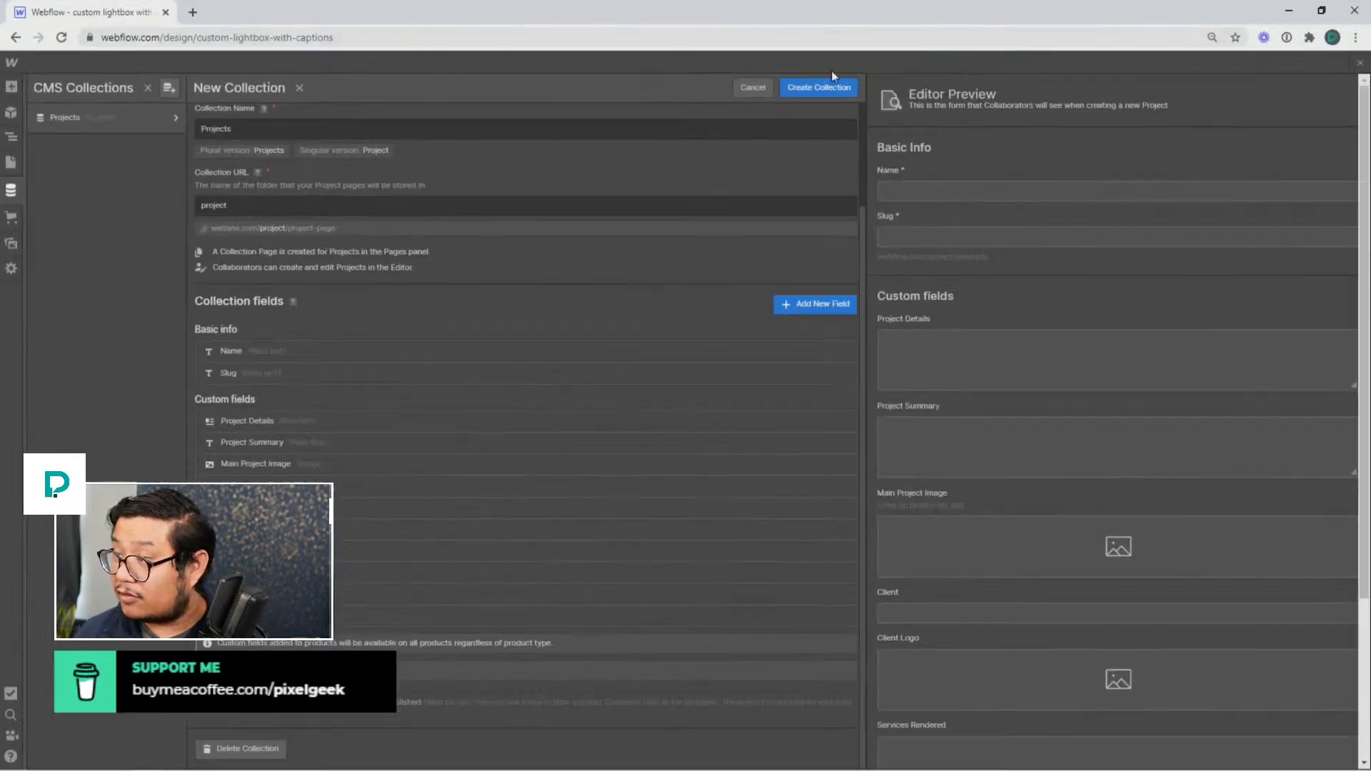
left_click(812, 92)
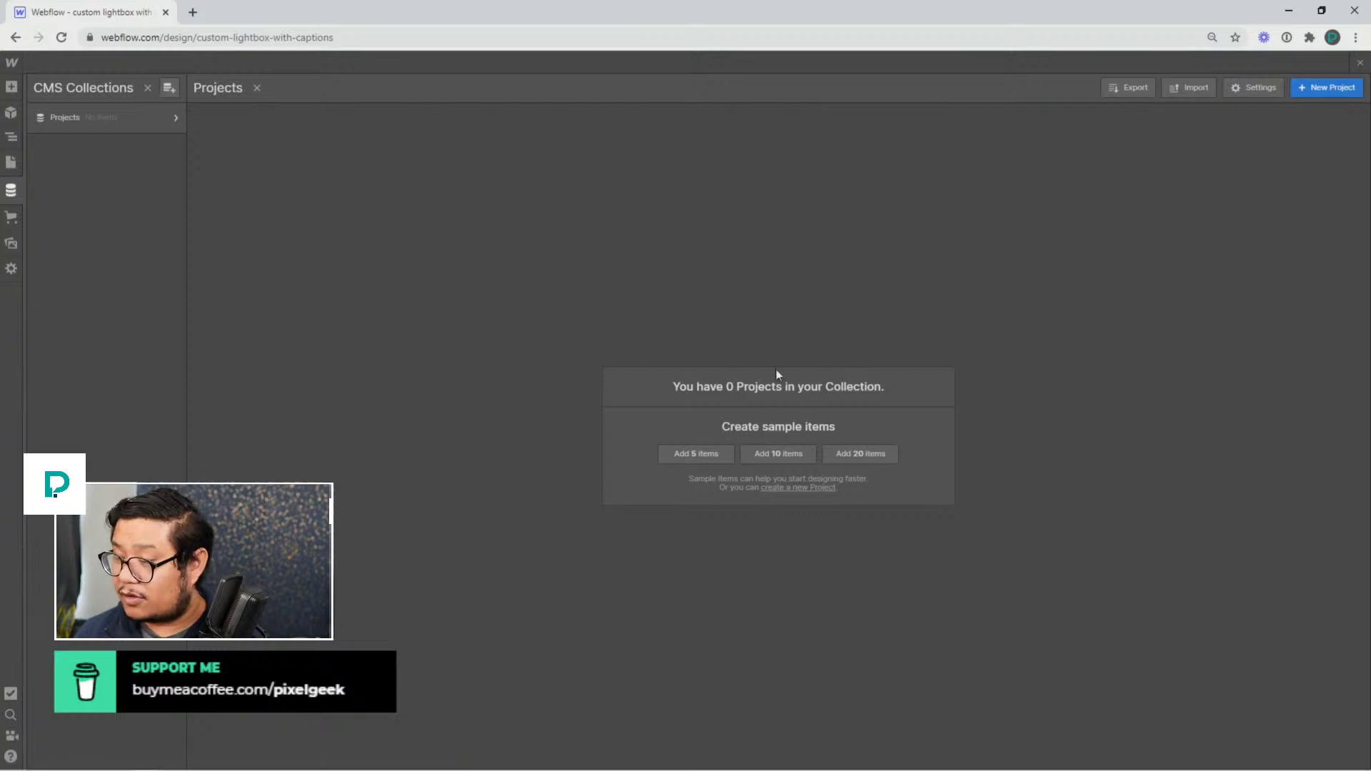
Generate 5 sample items in the Projects collection and review the photos field of Unde Facere Molestias, saving the item before closing the CMS
left_click(684, 453)
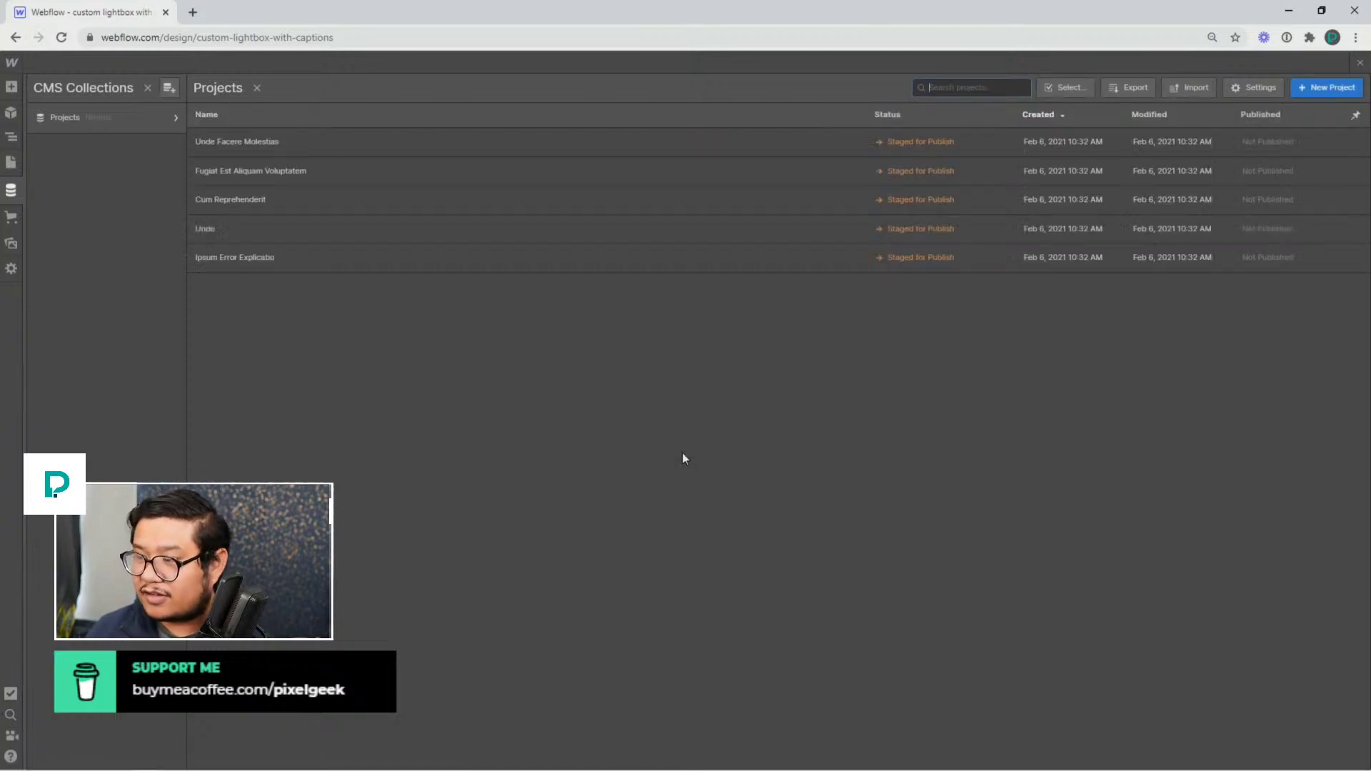
left_click(297, 140)
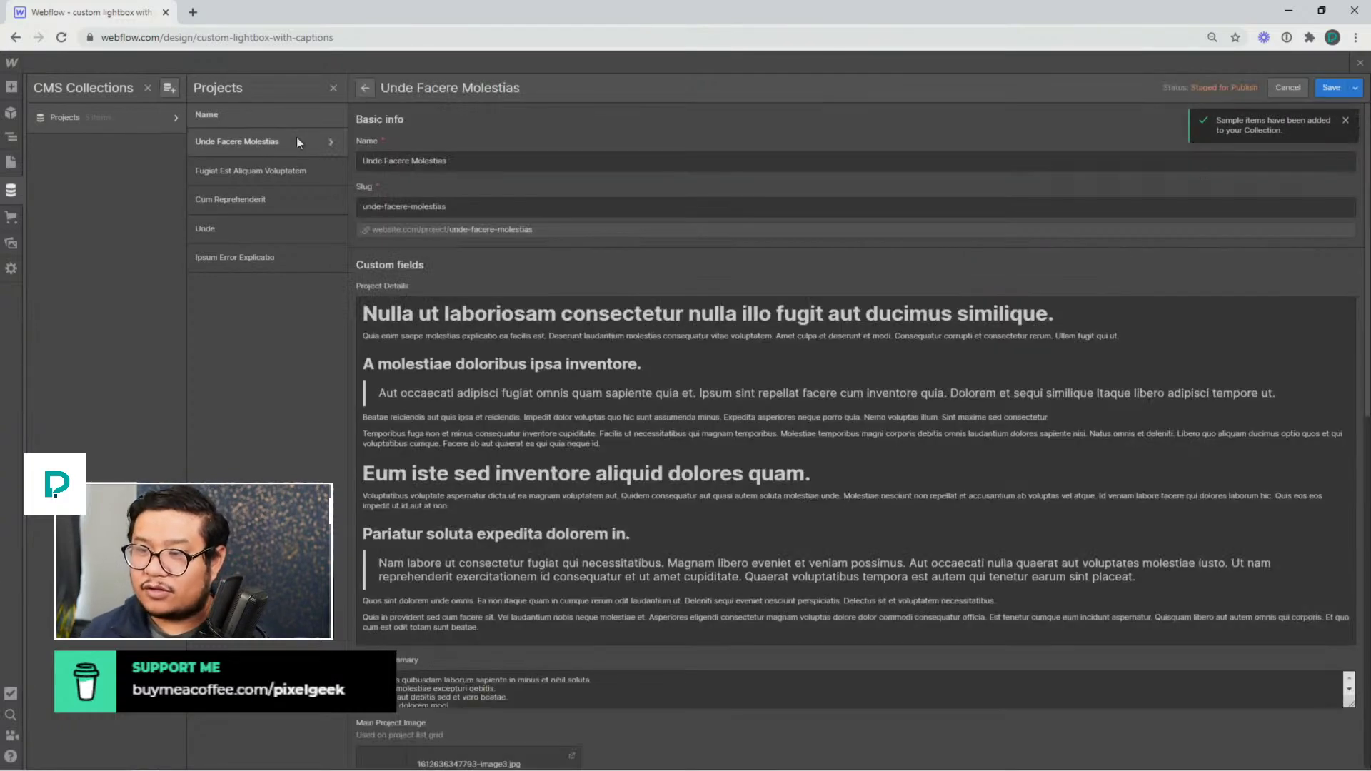
scroll(463, 355, "down", 10)
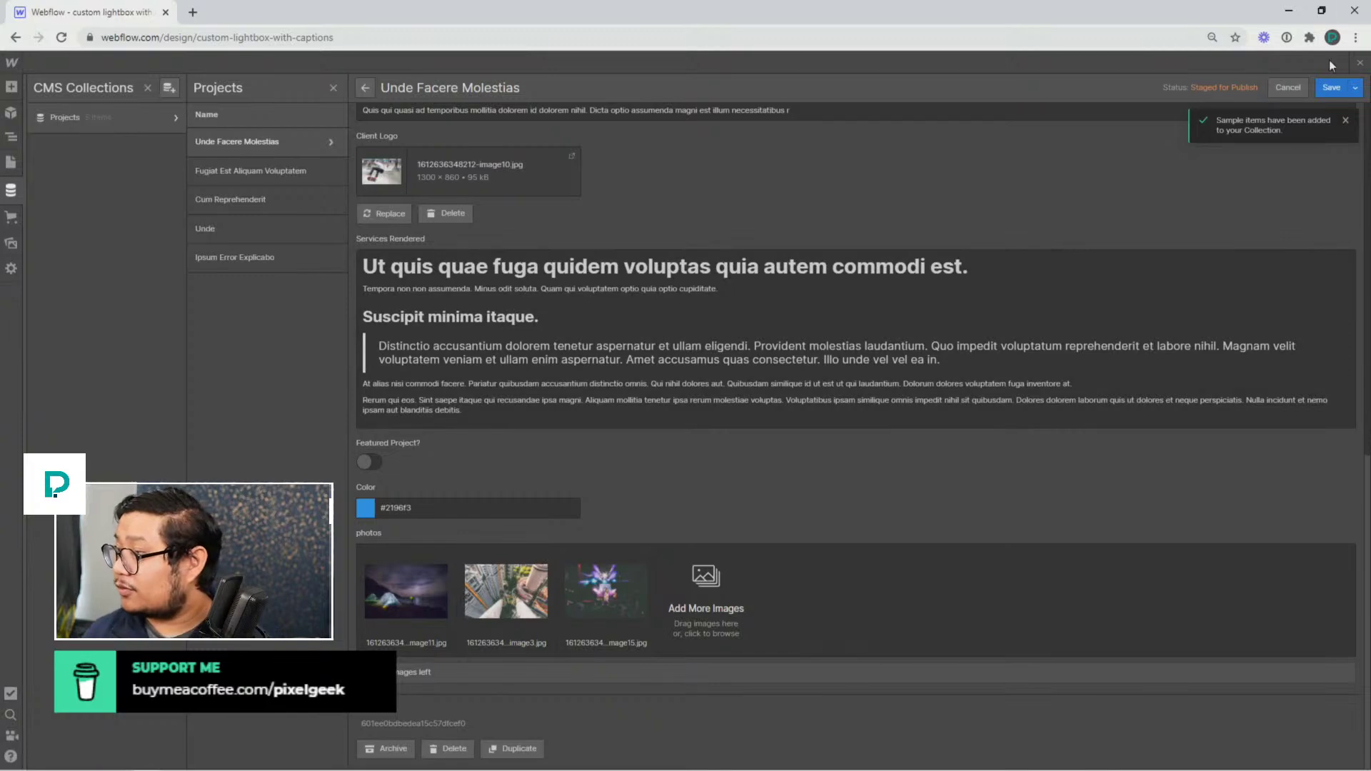
left_click(1332, 87)
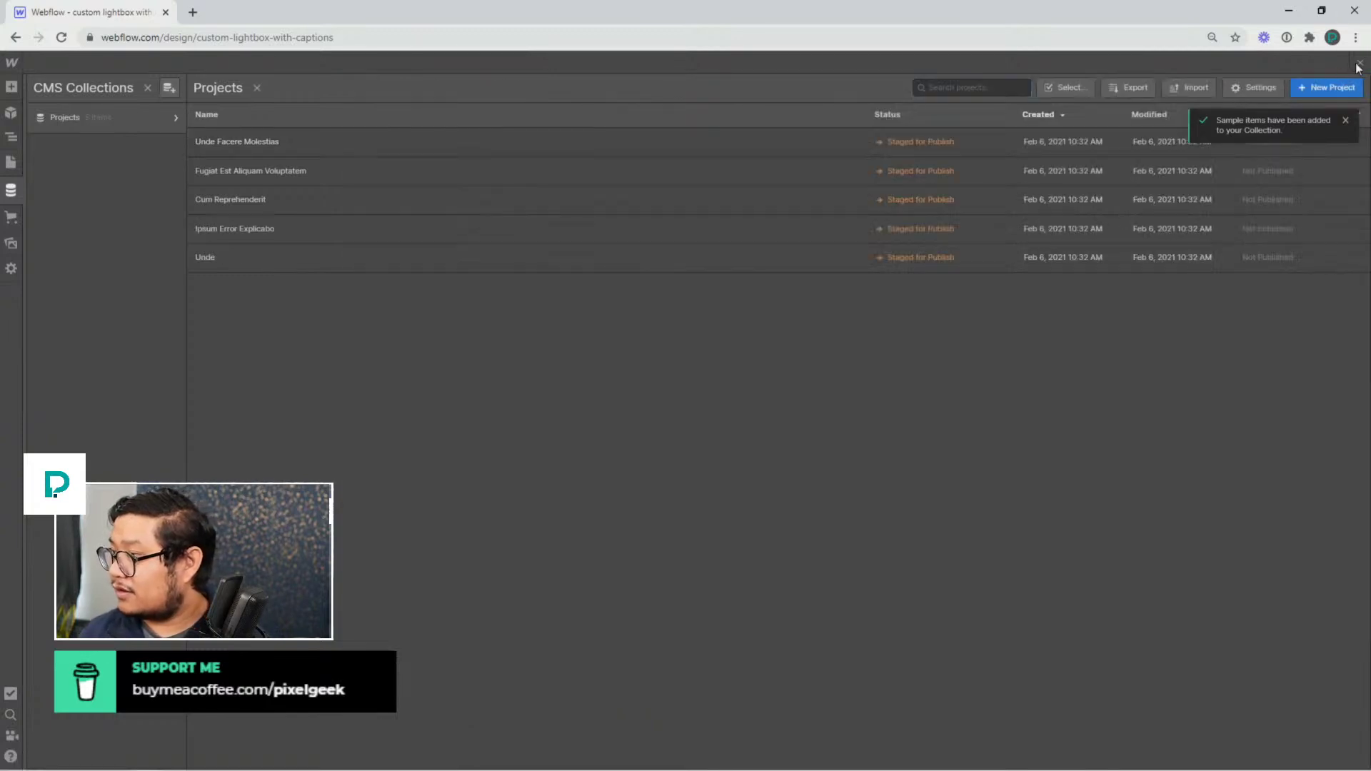
left_click(1360, 62)
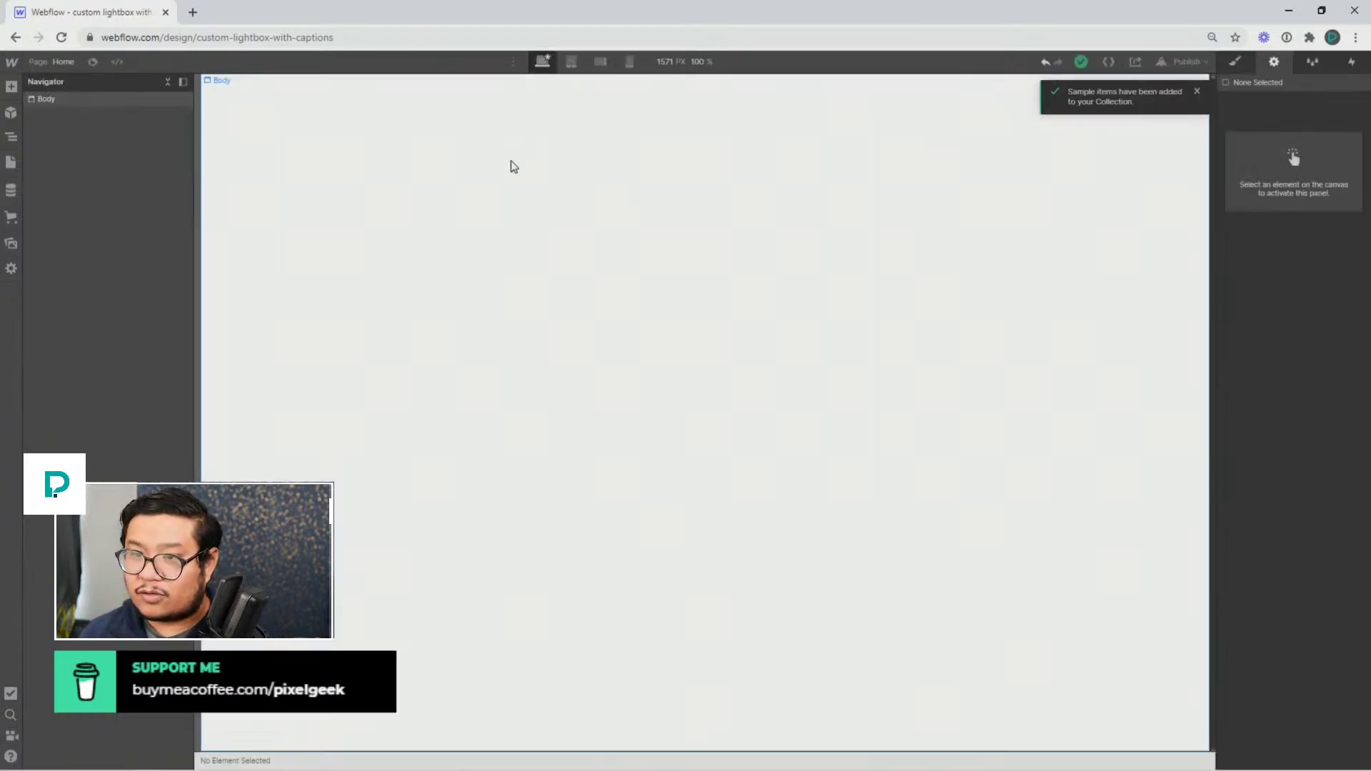
Open the Projects Template page and add a section with a container inside it
left_click(11, 163)
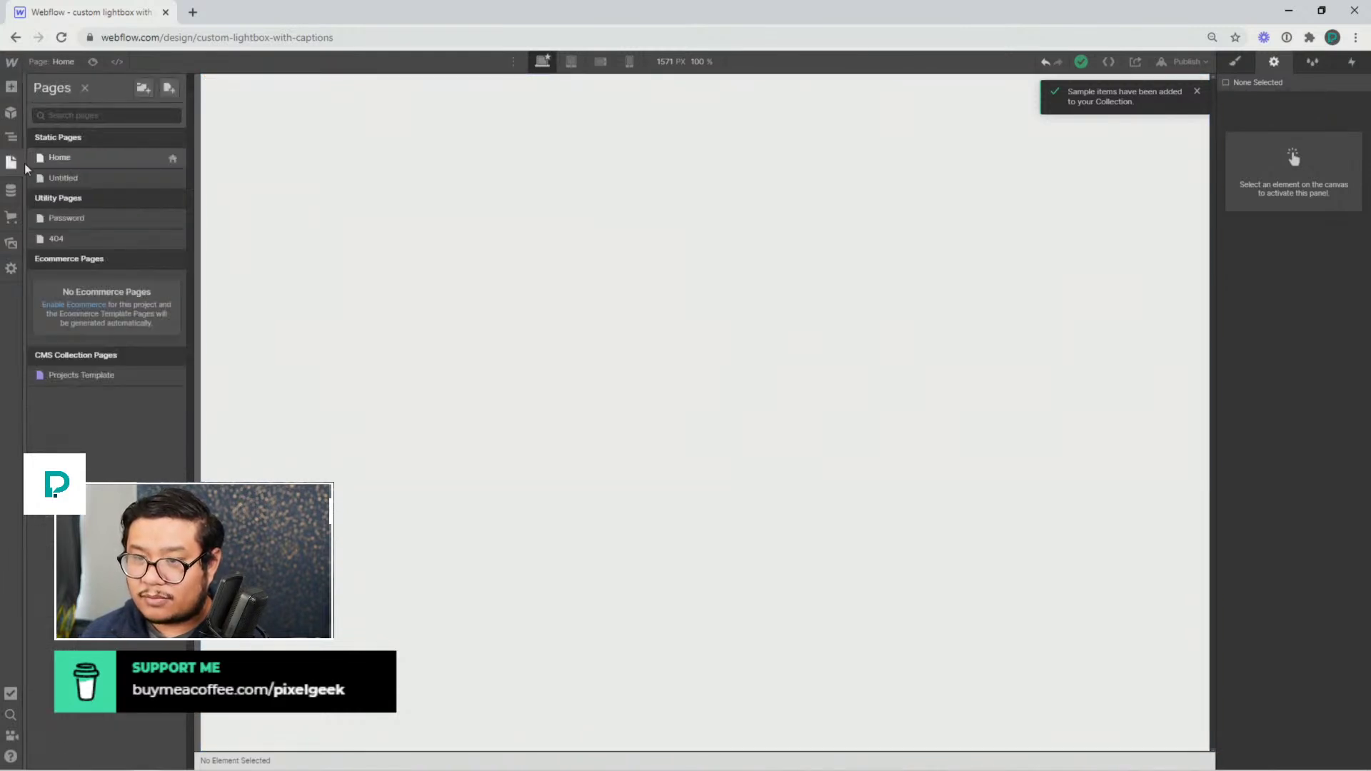
left_click(95, 375)
key("a")
left_click_drag(53, 214, 288, 143)
left_click_drag(96, 217, 464, 107)
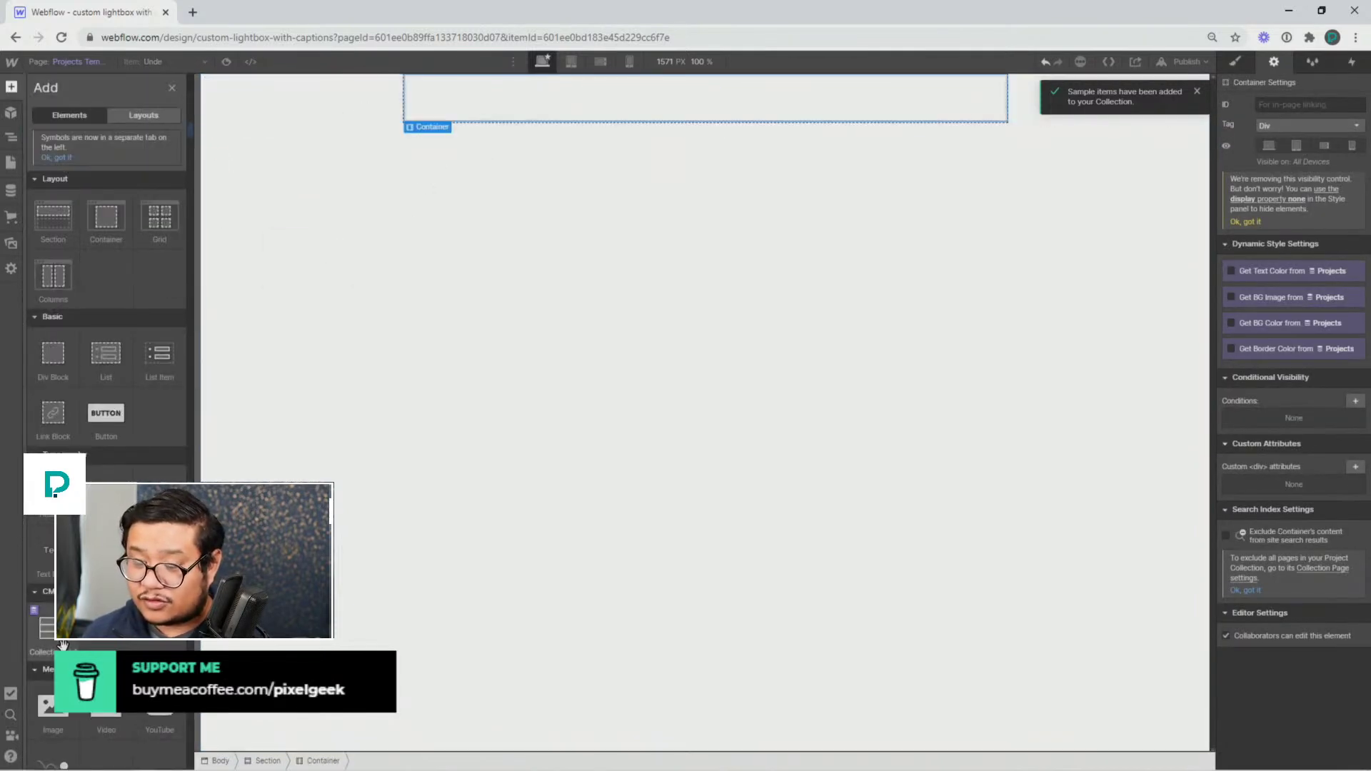
Add a Collection List inside the container and connect its source to the photos multi-image field
left_click_drag(47, 632, 514, 106)
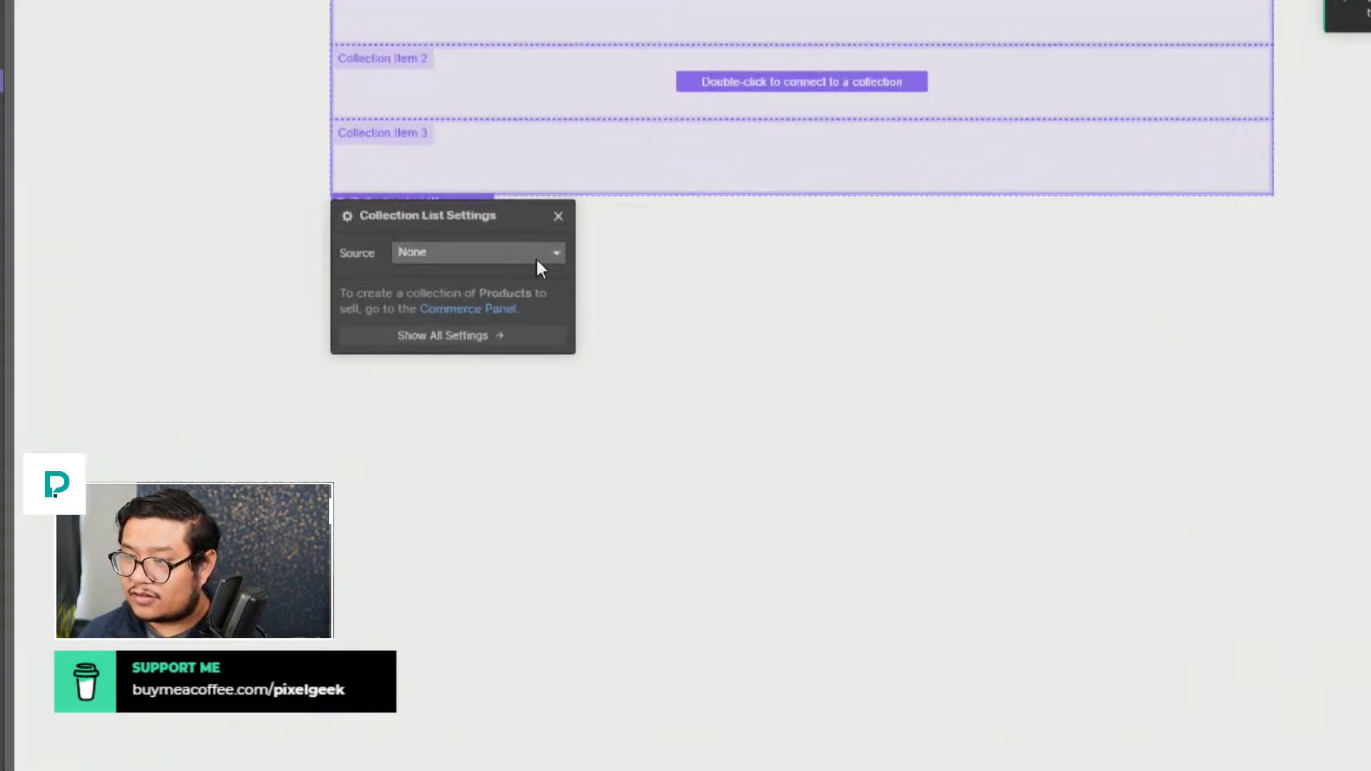
left_click(535, 262)
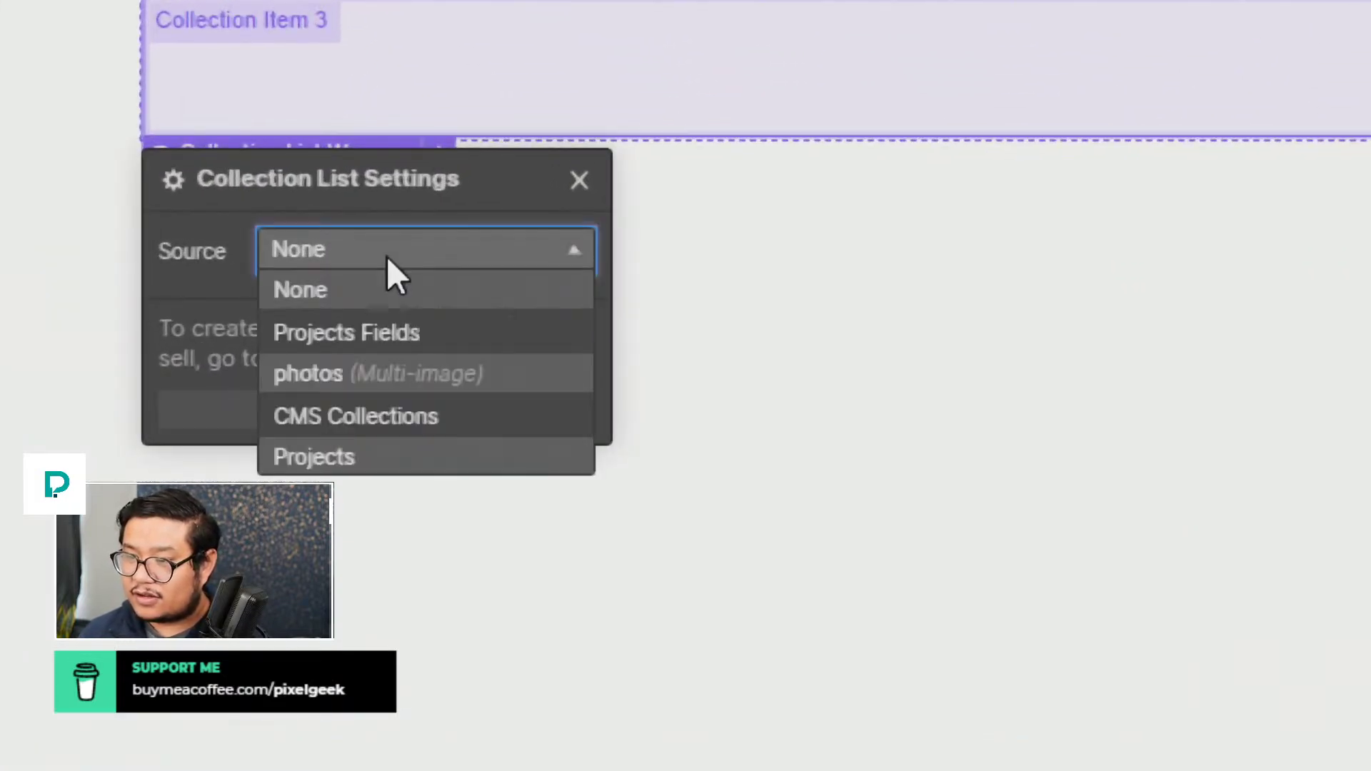
left_click(371, 365)
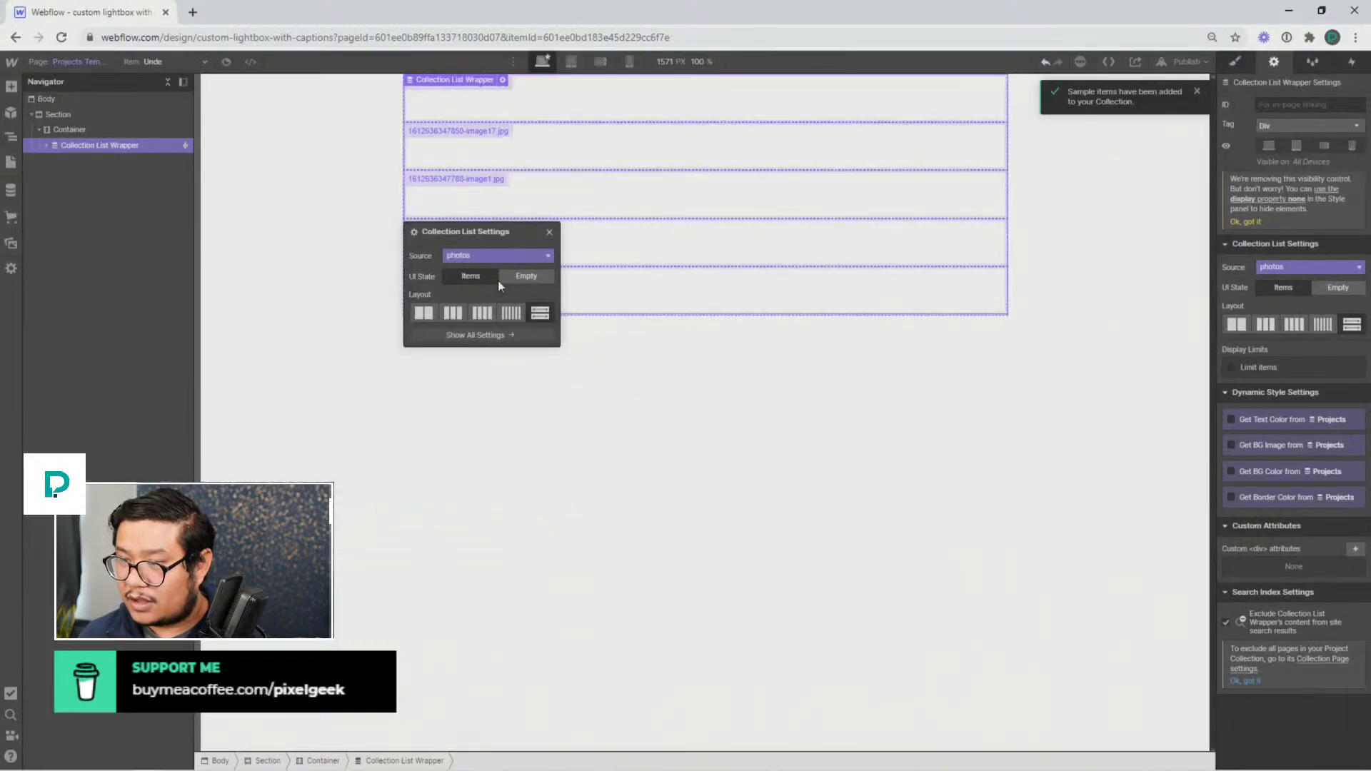
left_click(549, 232)
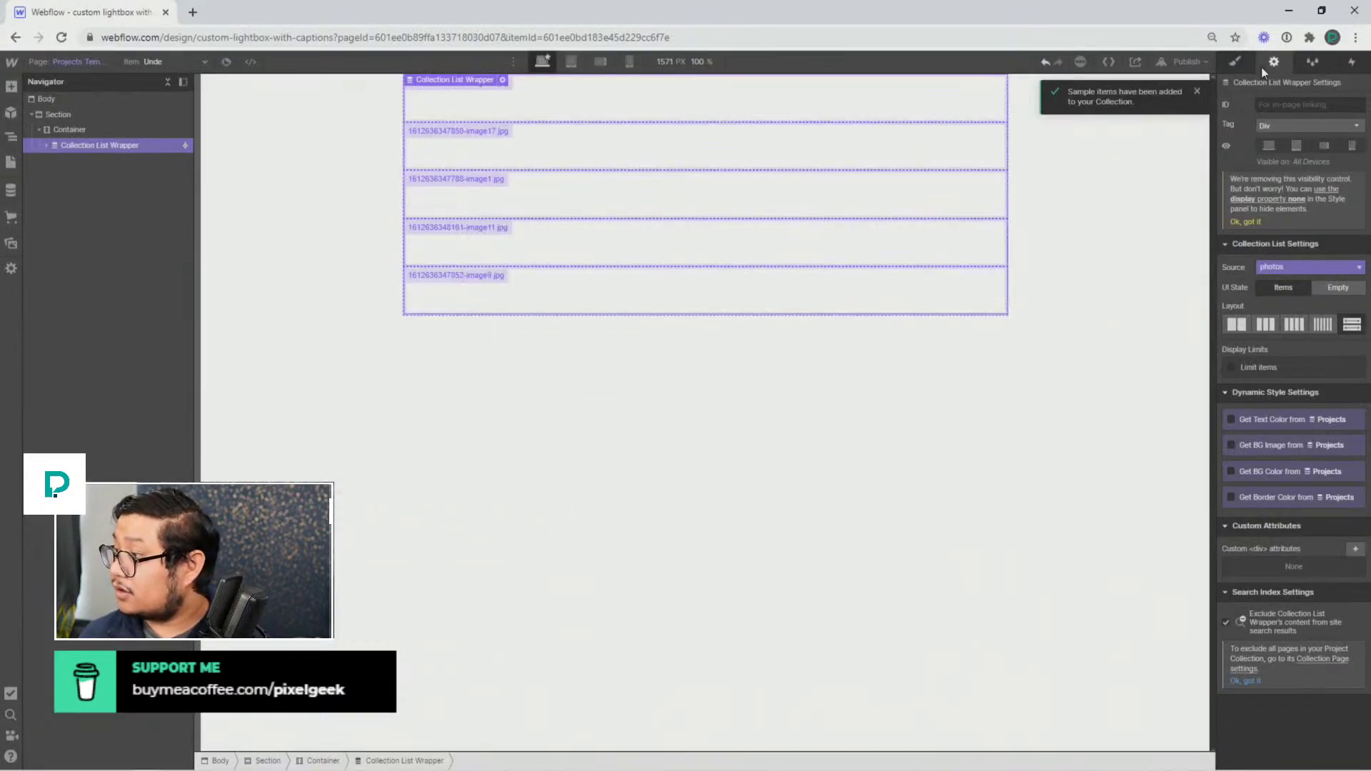
Add a top margin to the Collection List Wrapper to space it away from the page's upper edge
left_click(45, 145)
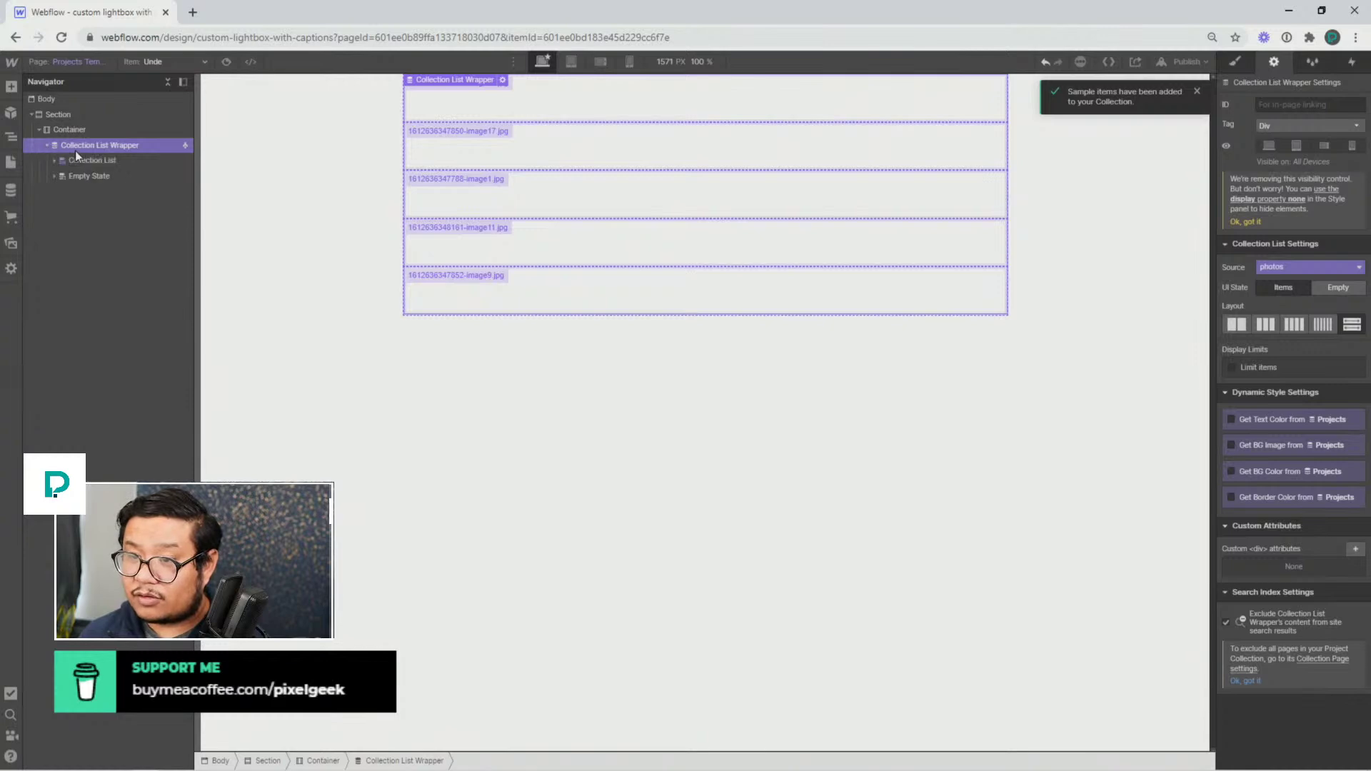
left_click(1233, 60)
left_click_drag(1292, 226, 1287, 142)
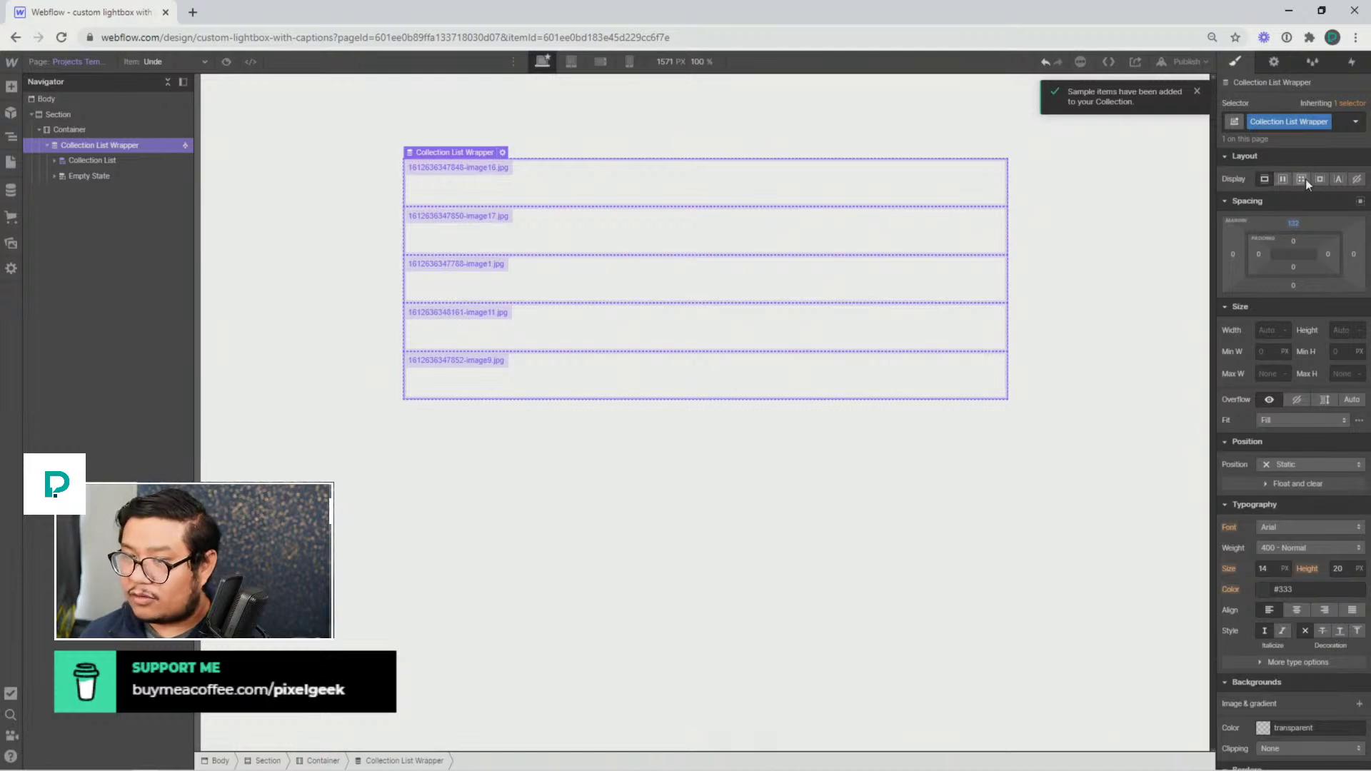
Set the Collection List's display to grid and add a column to make a grid of three columns and two rows
left_click(119, 162)
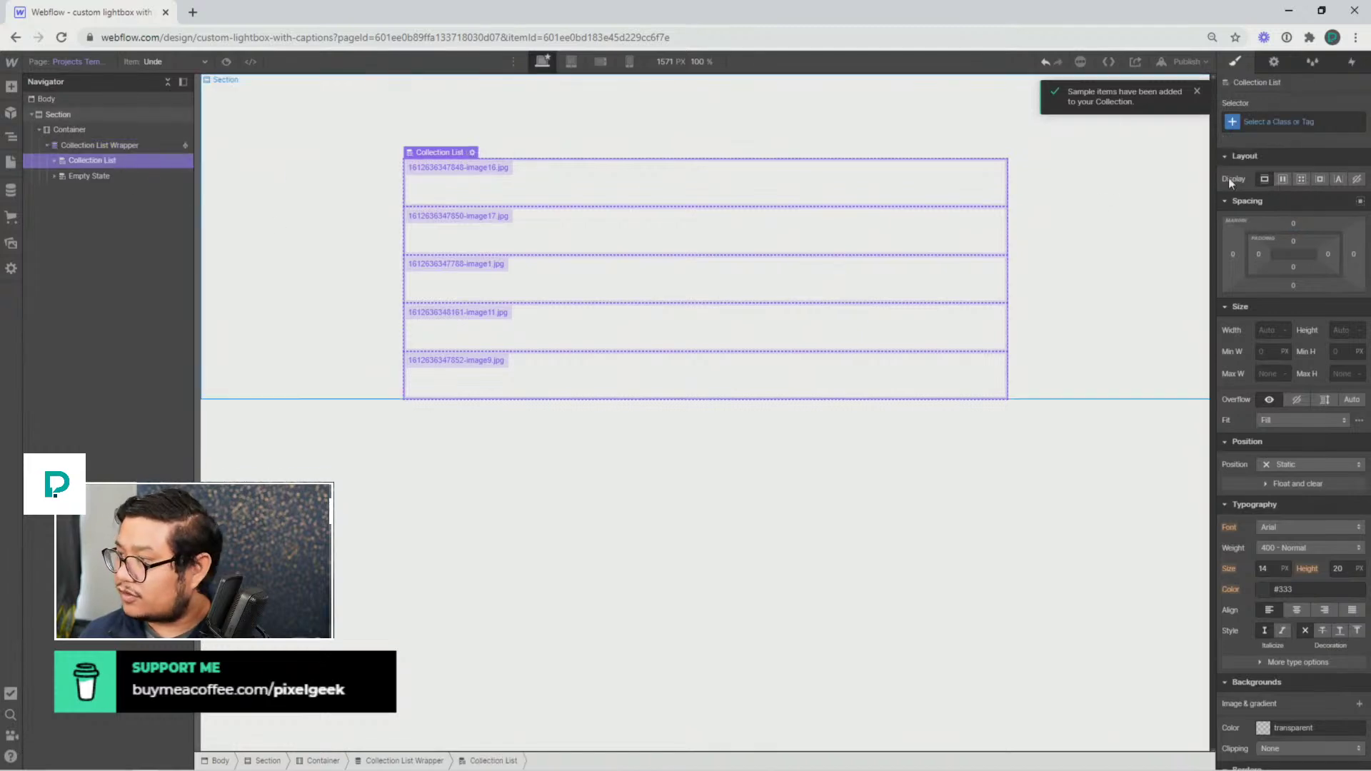
left_click(1301, 179)
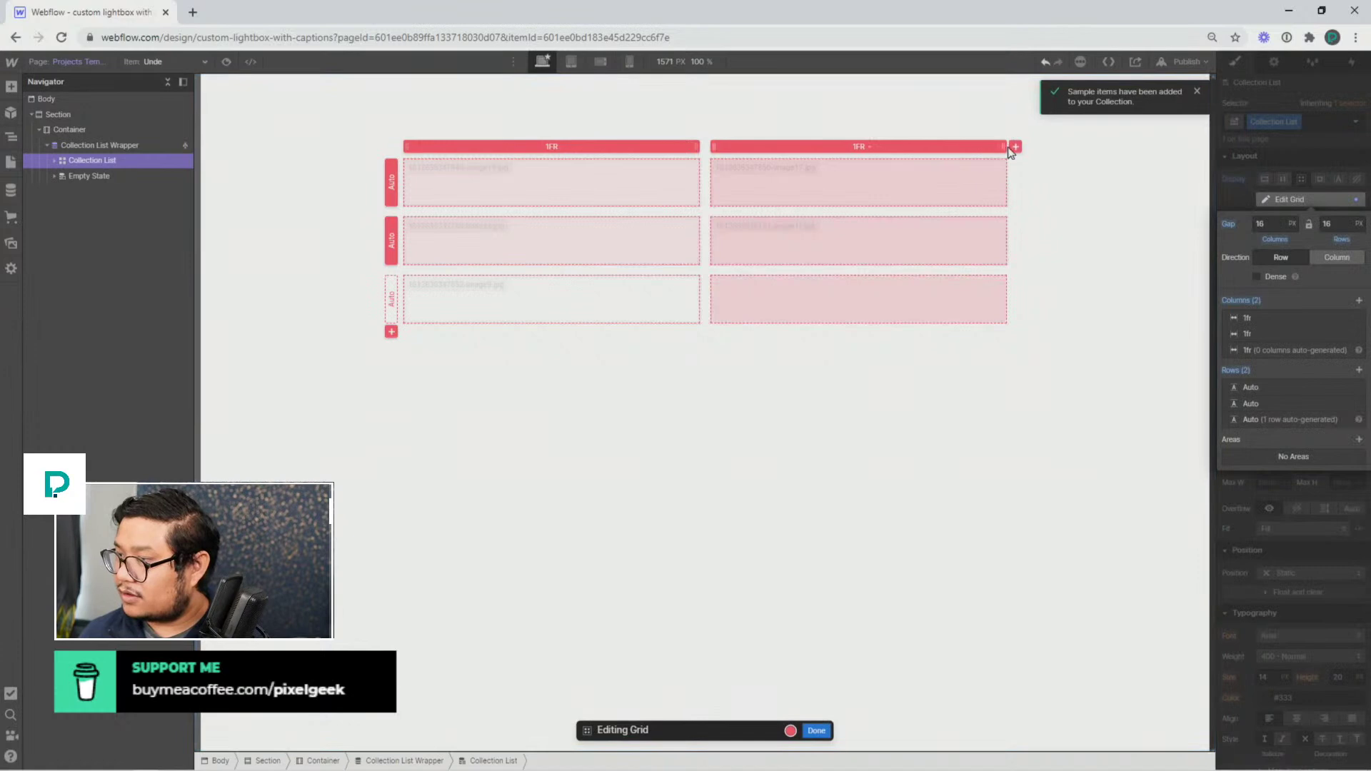
left_click(1016, 146)
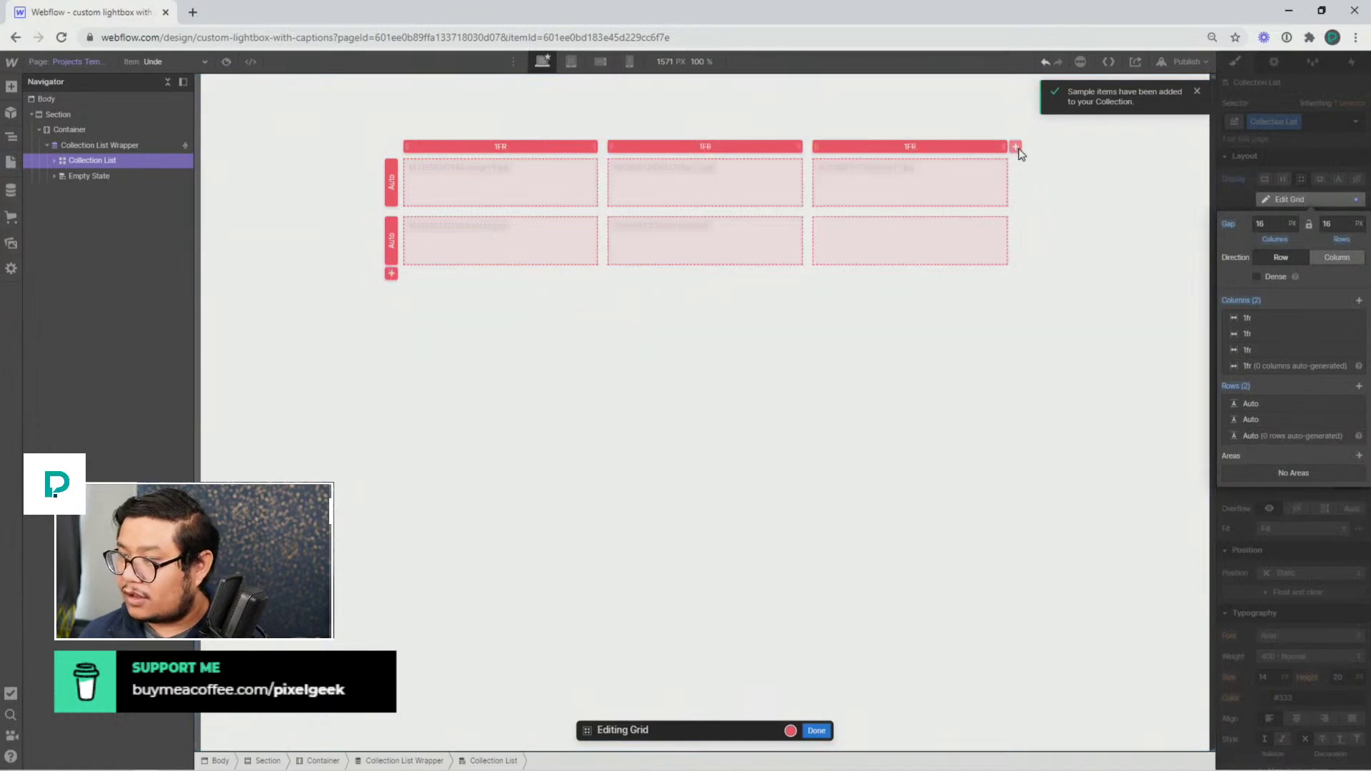
left_click(816, 731)
Add a Lightbox Link element inside the first Collection Item of the grid
left_click(447, 190)
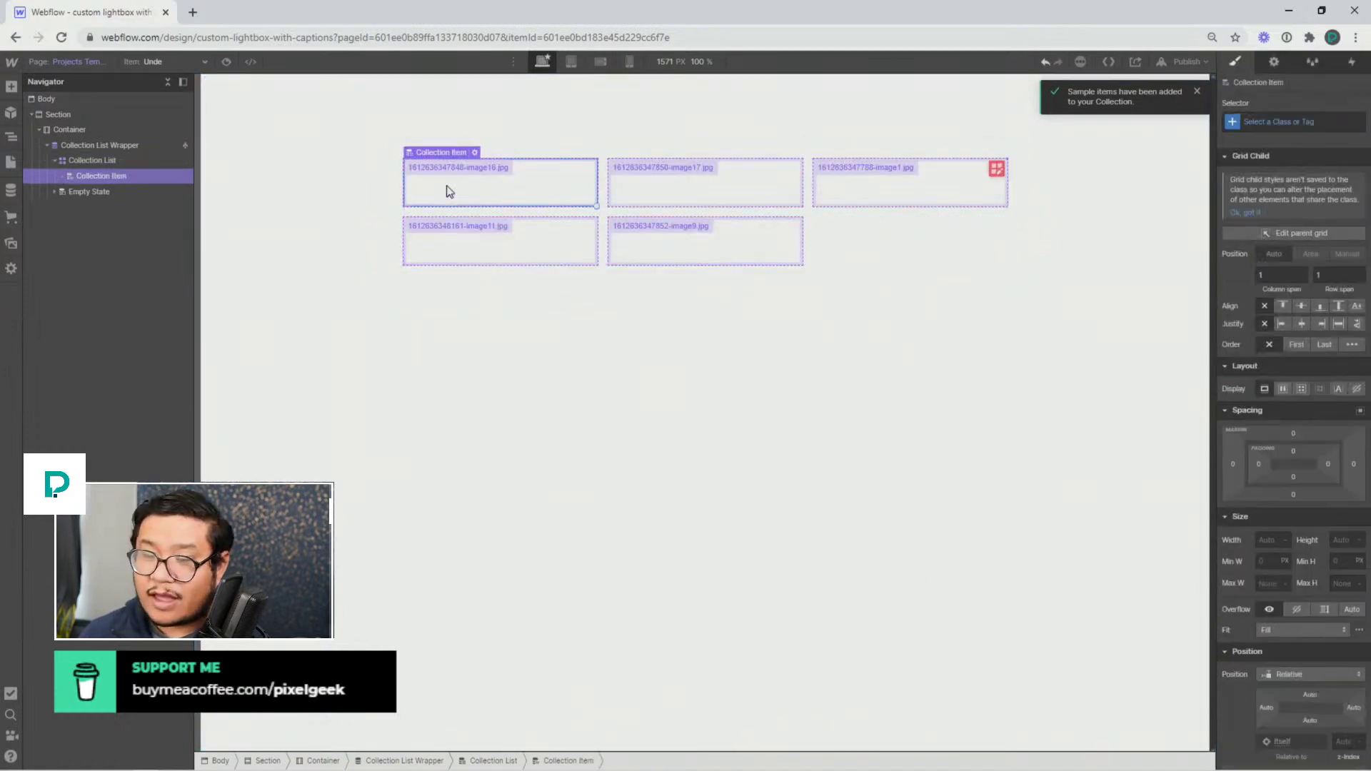
key("a")
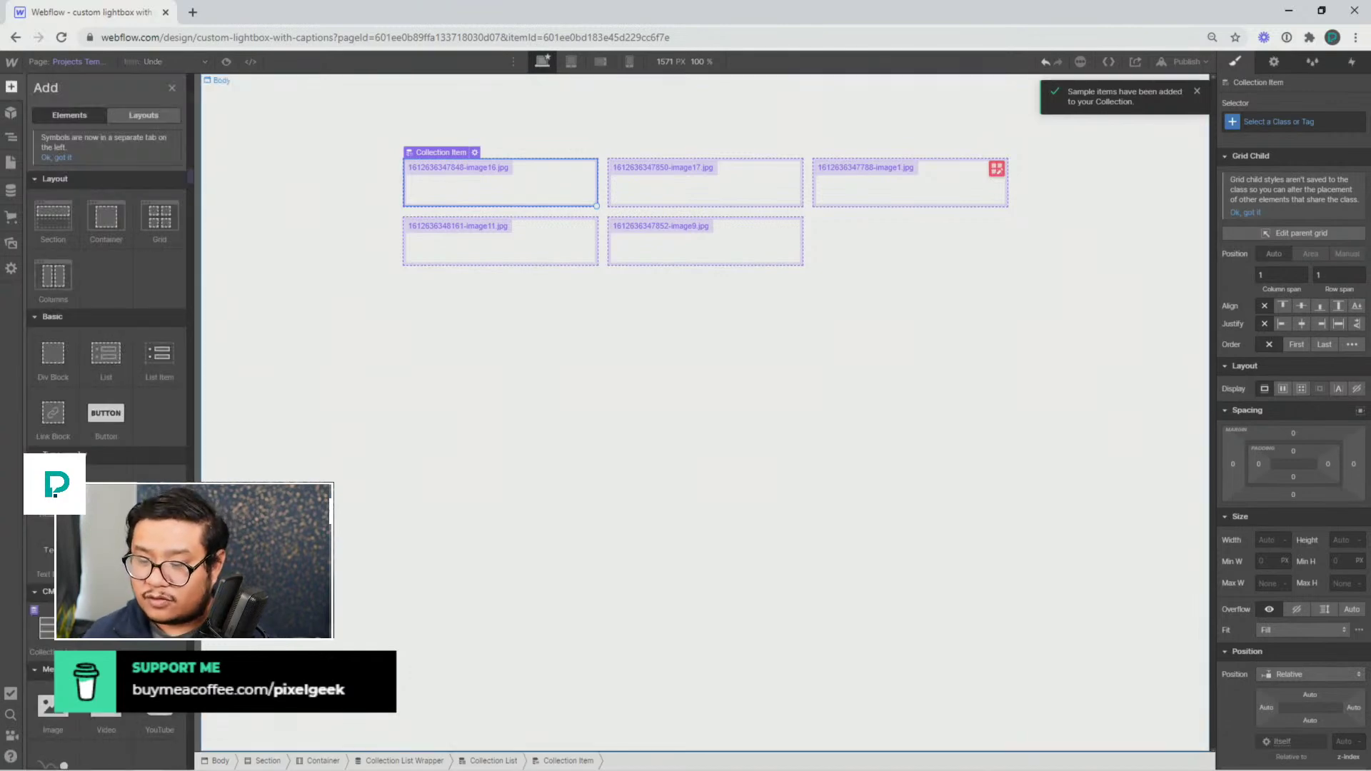
scroll(73, 646, "down", 6)
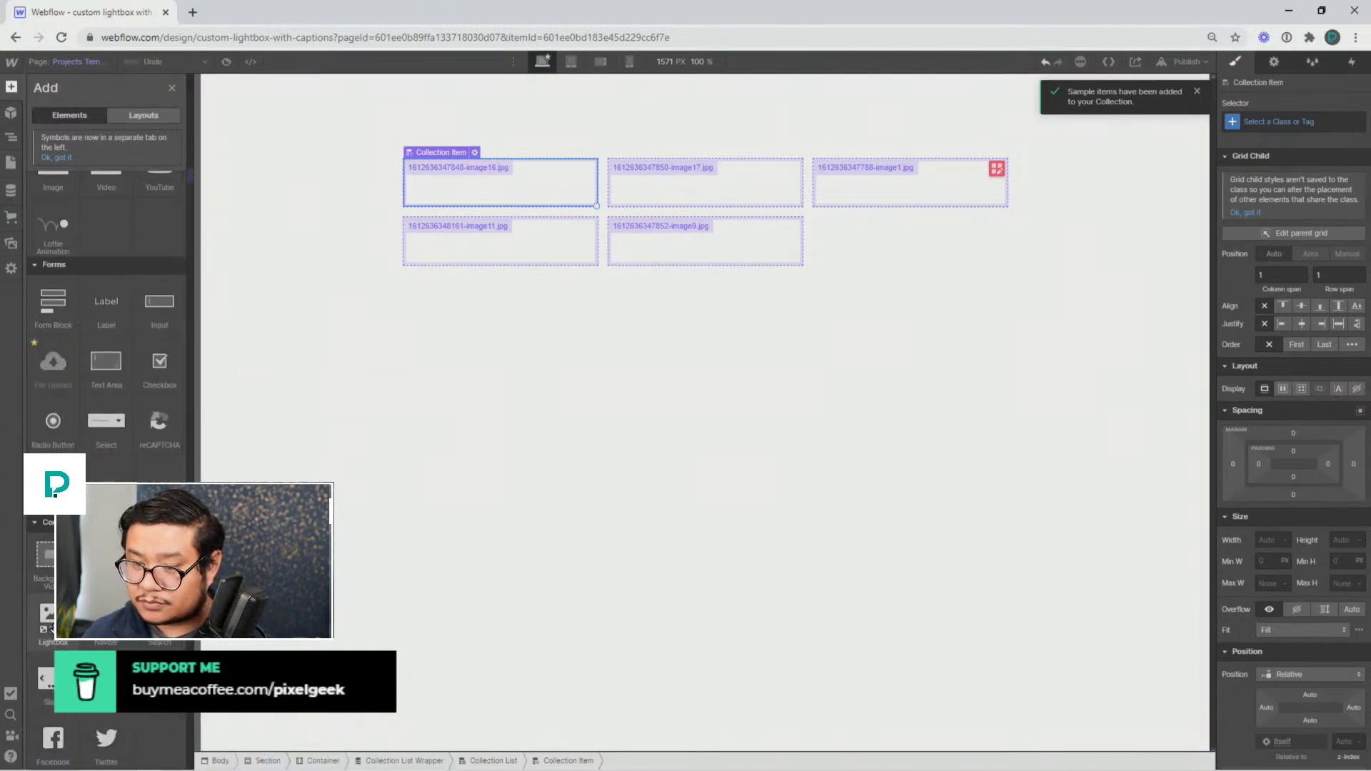
left_click_drag(74, 647, 479, 193)
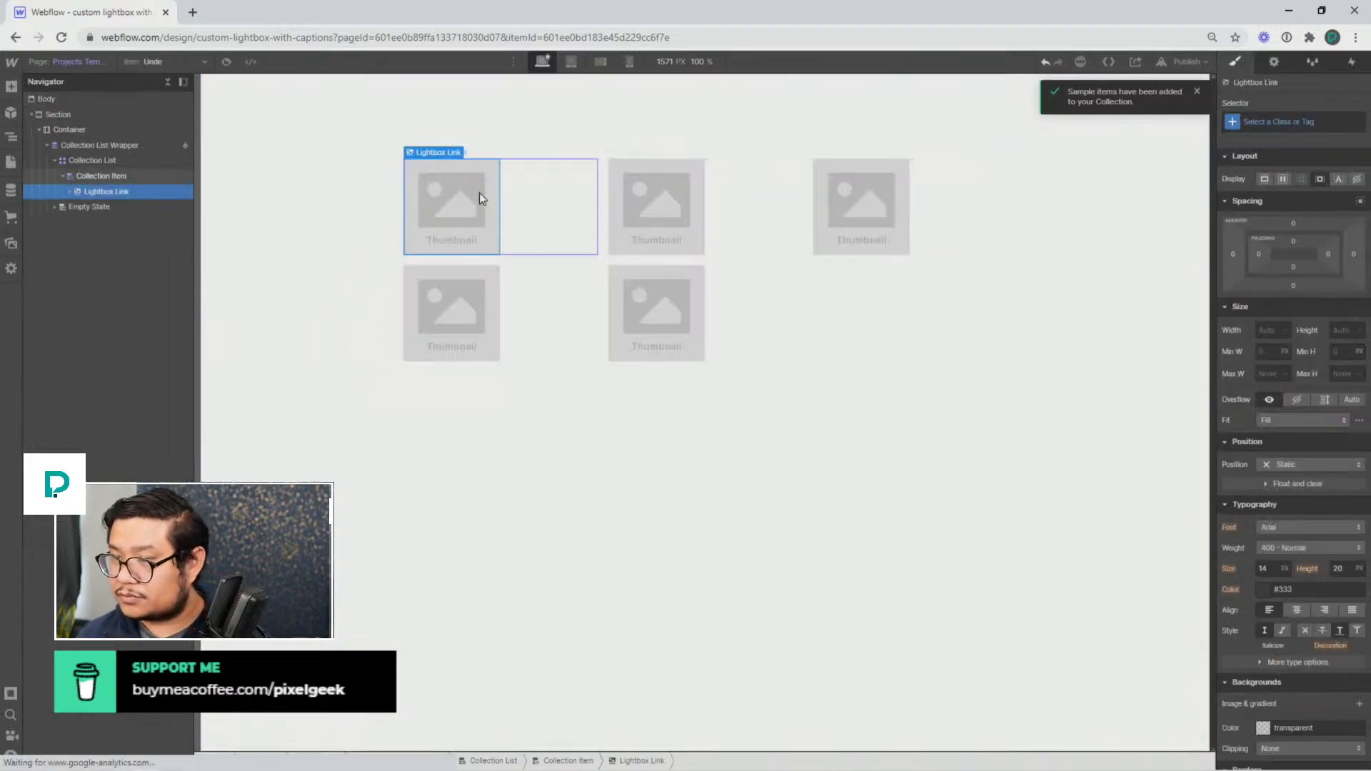
Bind the lightbox thumbnail image to the photos field of Projects and close the image settings
double_click(437, 200)
left_click(445, 320)
left_click(445, 336)
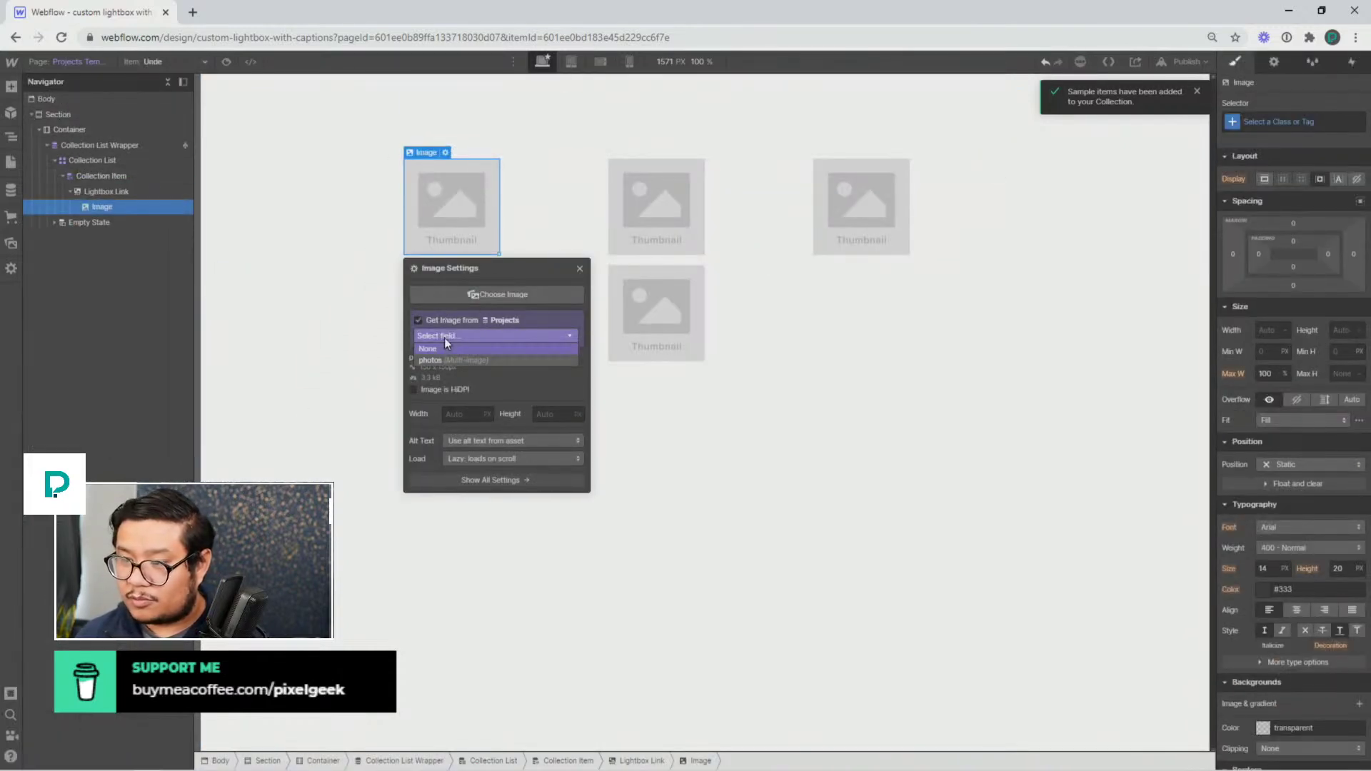
left_click(436, 359)
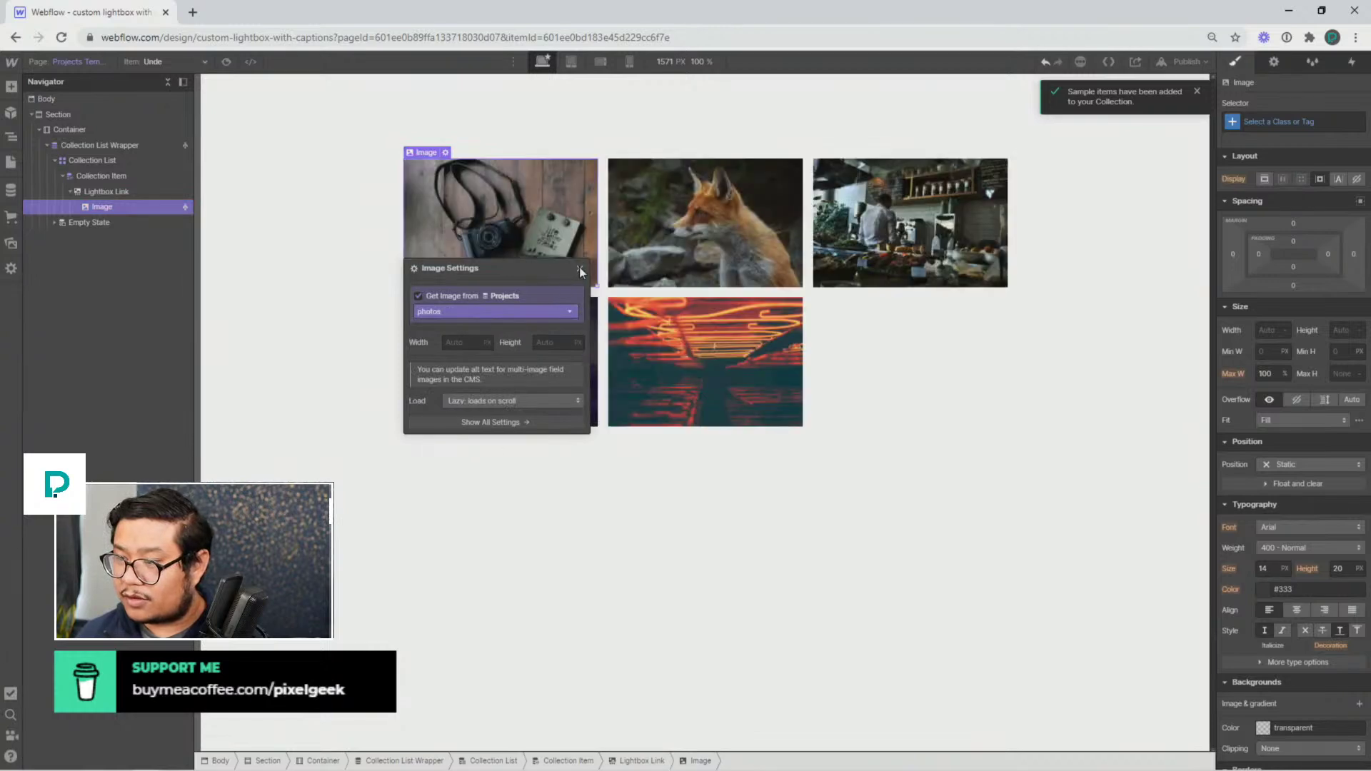
left_click(580, 267)
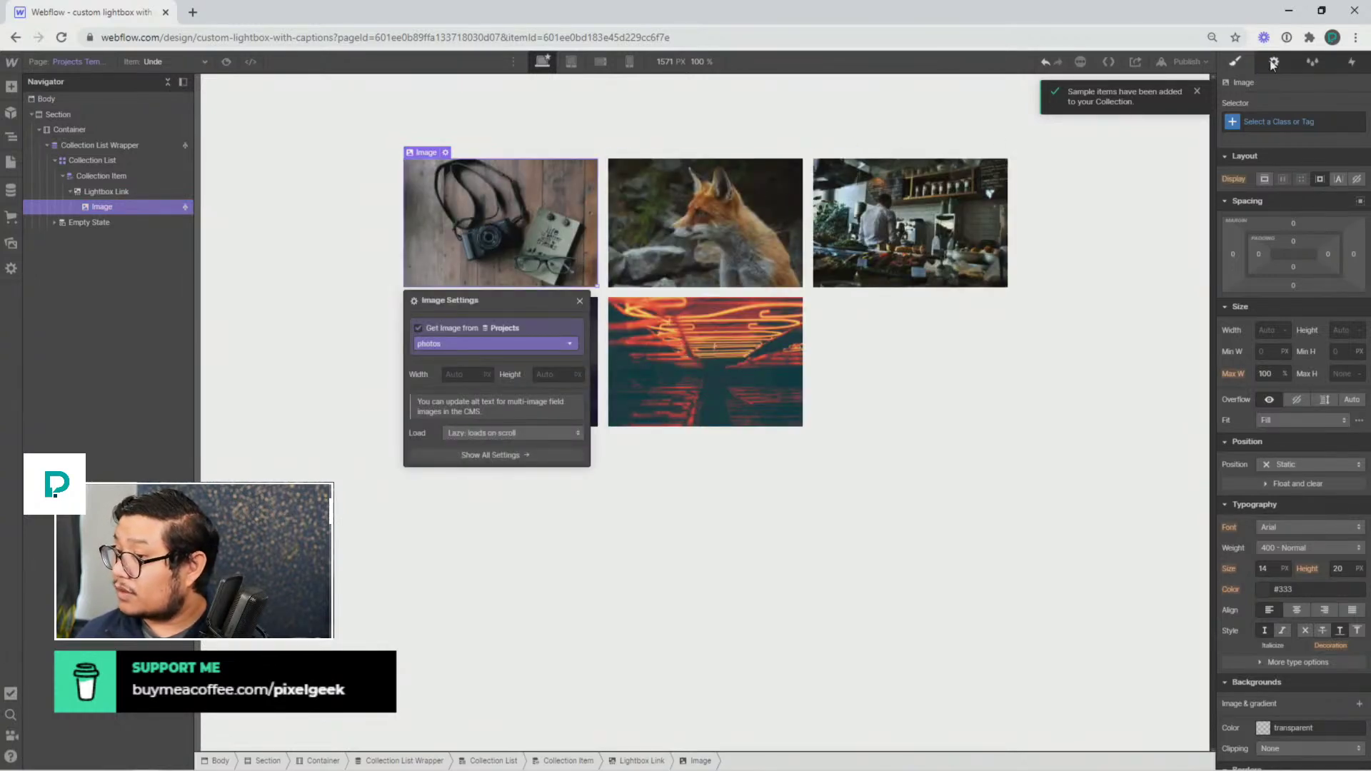
Set the Lightbox Link to get its media from the photos field of Projects
left_click(131, 190)
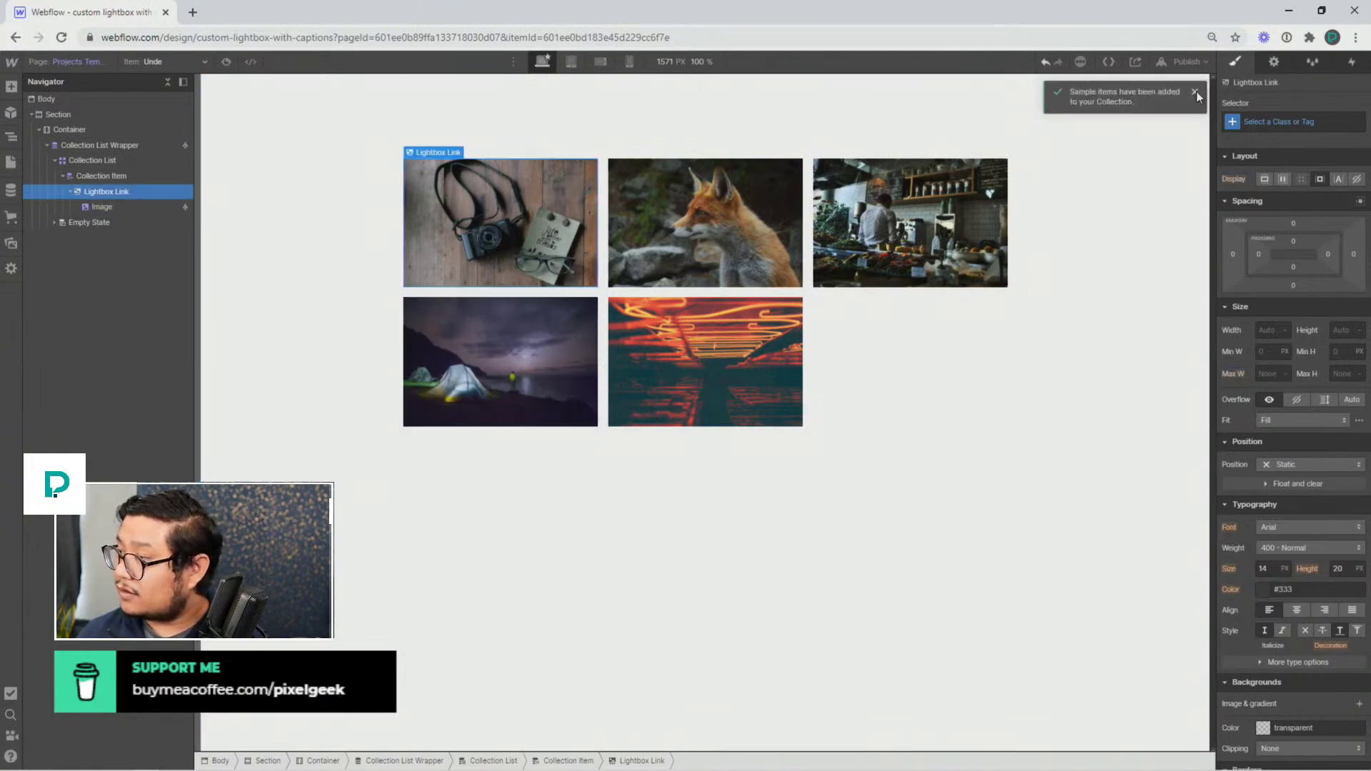
left_click(1275, 62)
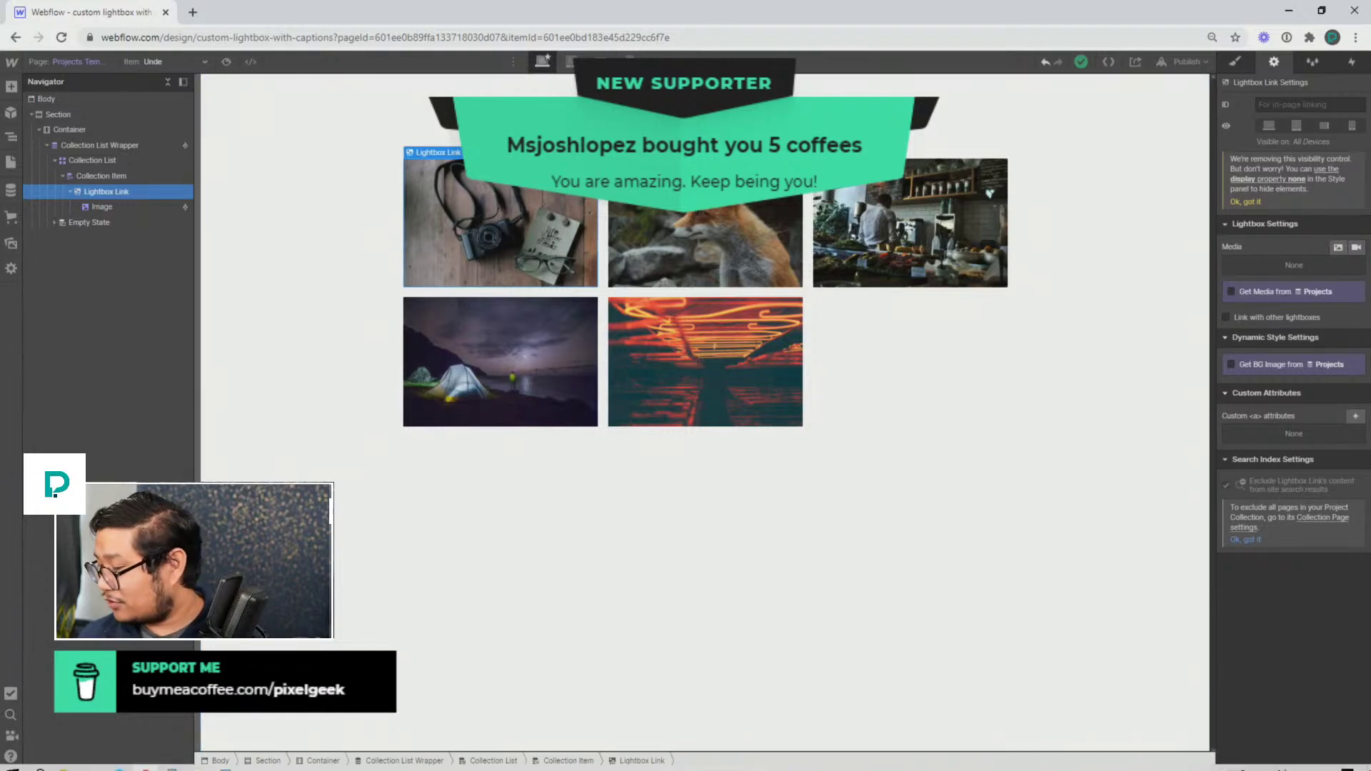
mouse_move(1341, 753)
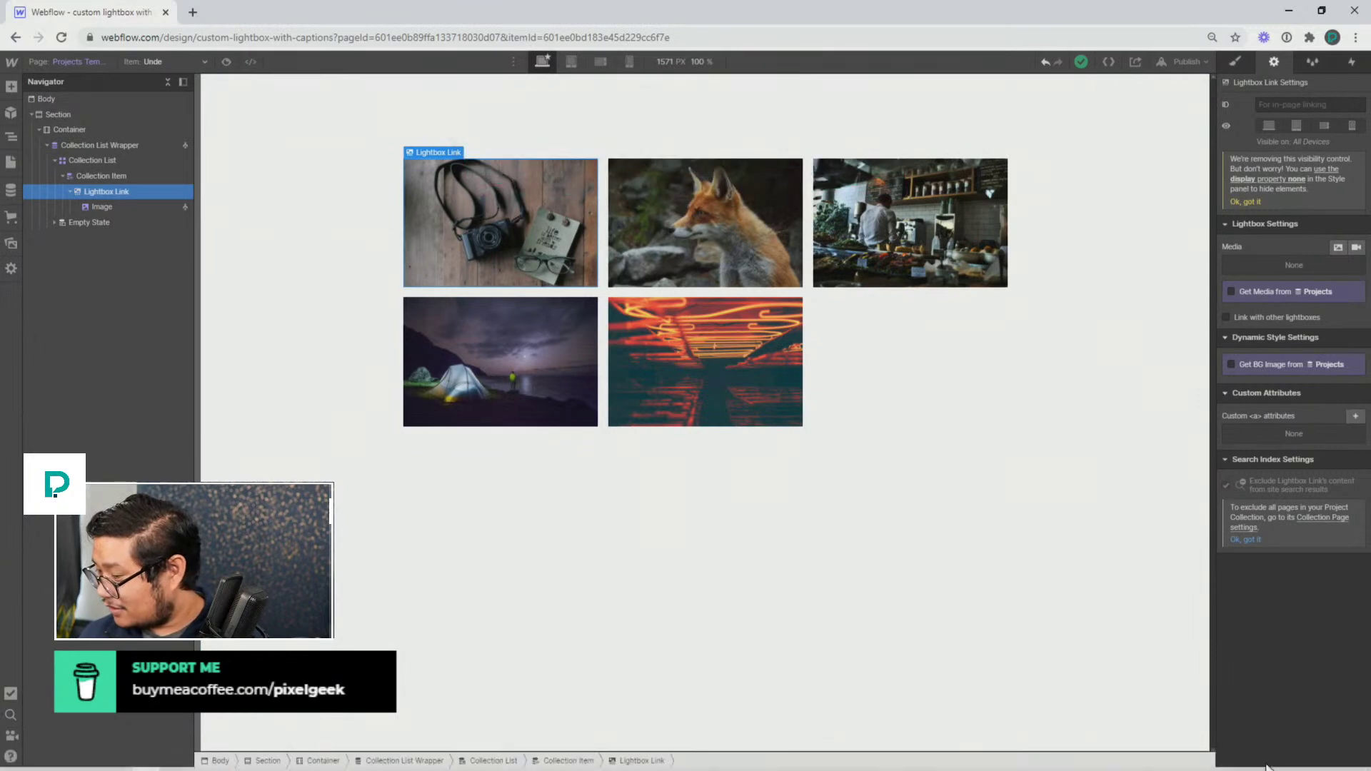
right_click(1346, 761)
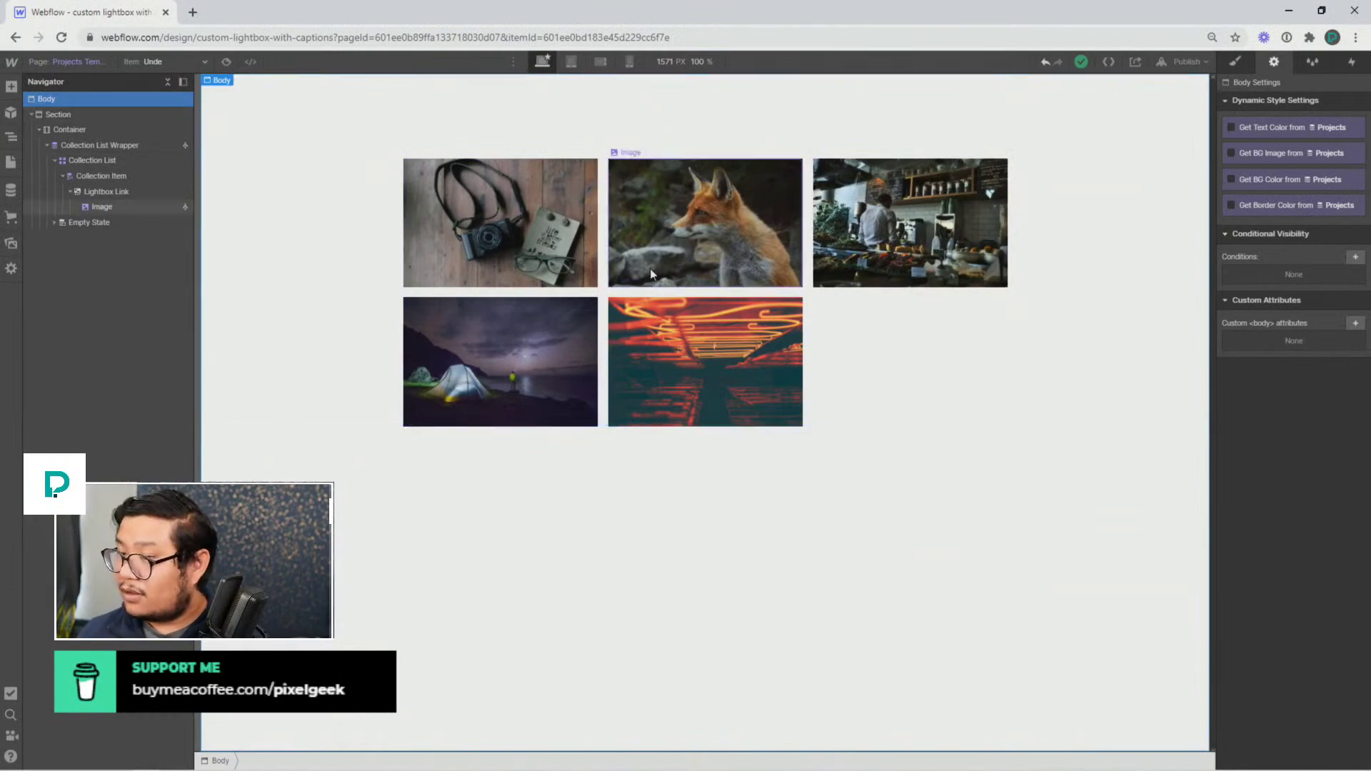
left_click(106, 193)
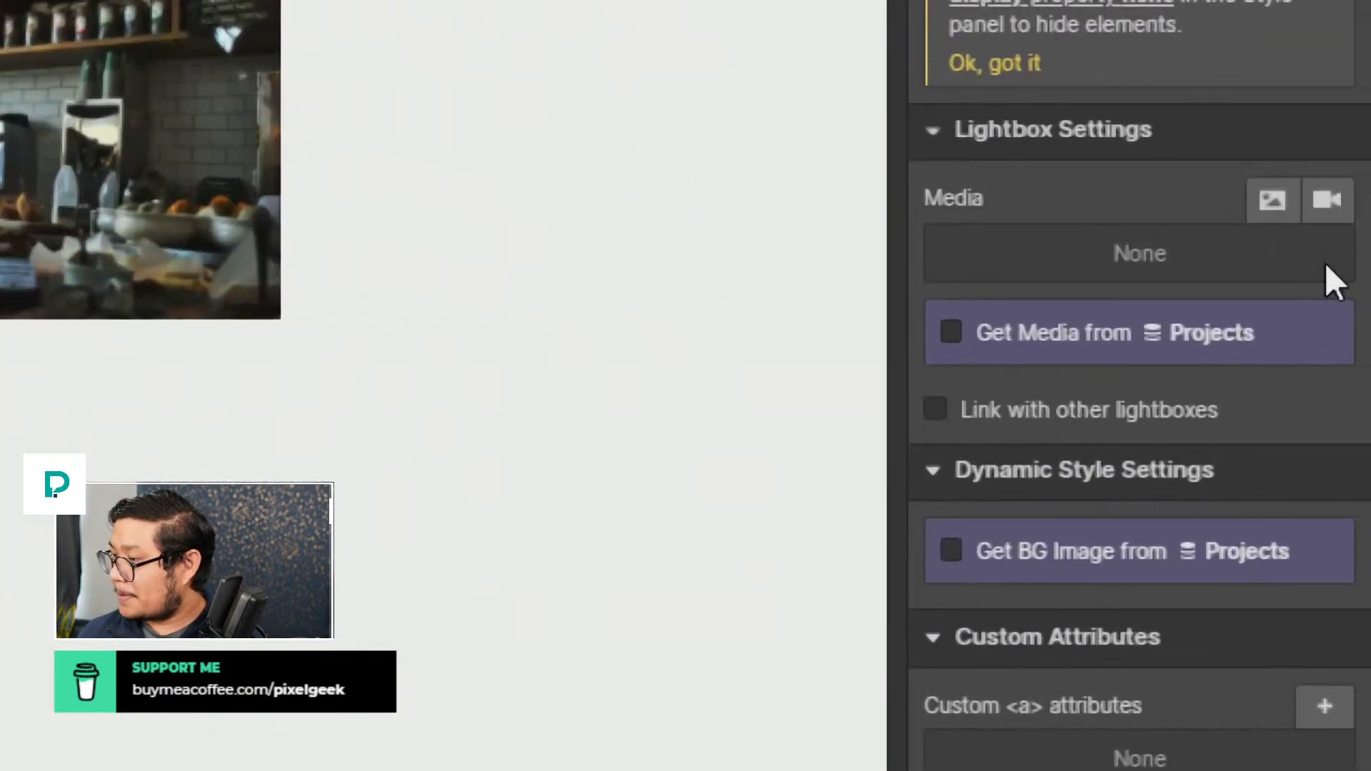
left_click(1049, 332)
left_click(1035, 375)
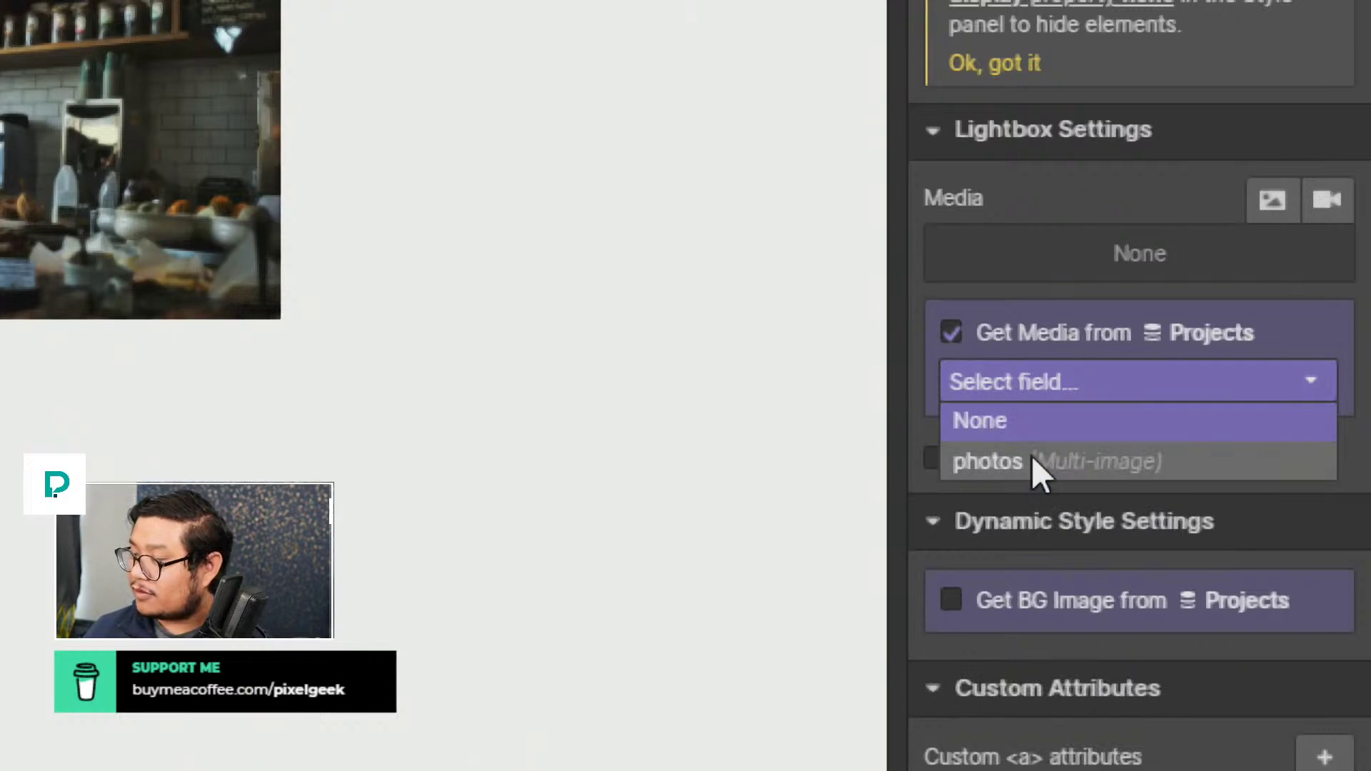
left_click(1085, 462)
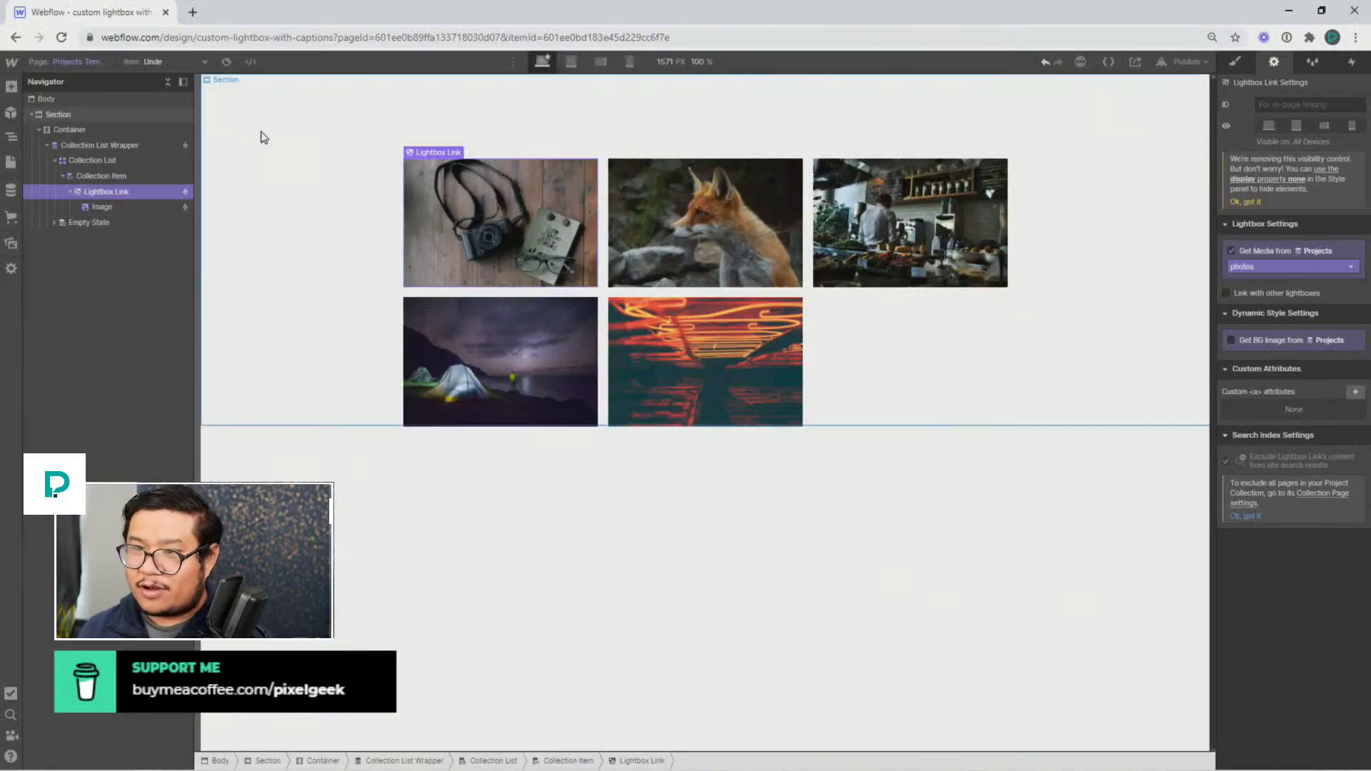
Preview the page and test the lightbox on the camera and fox photos, closing each one before leaving the preview
left_click(221, 65)
left_click(444, 207)
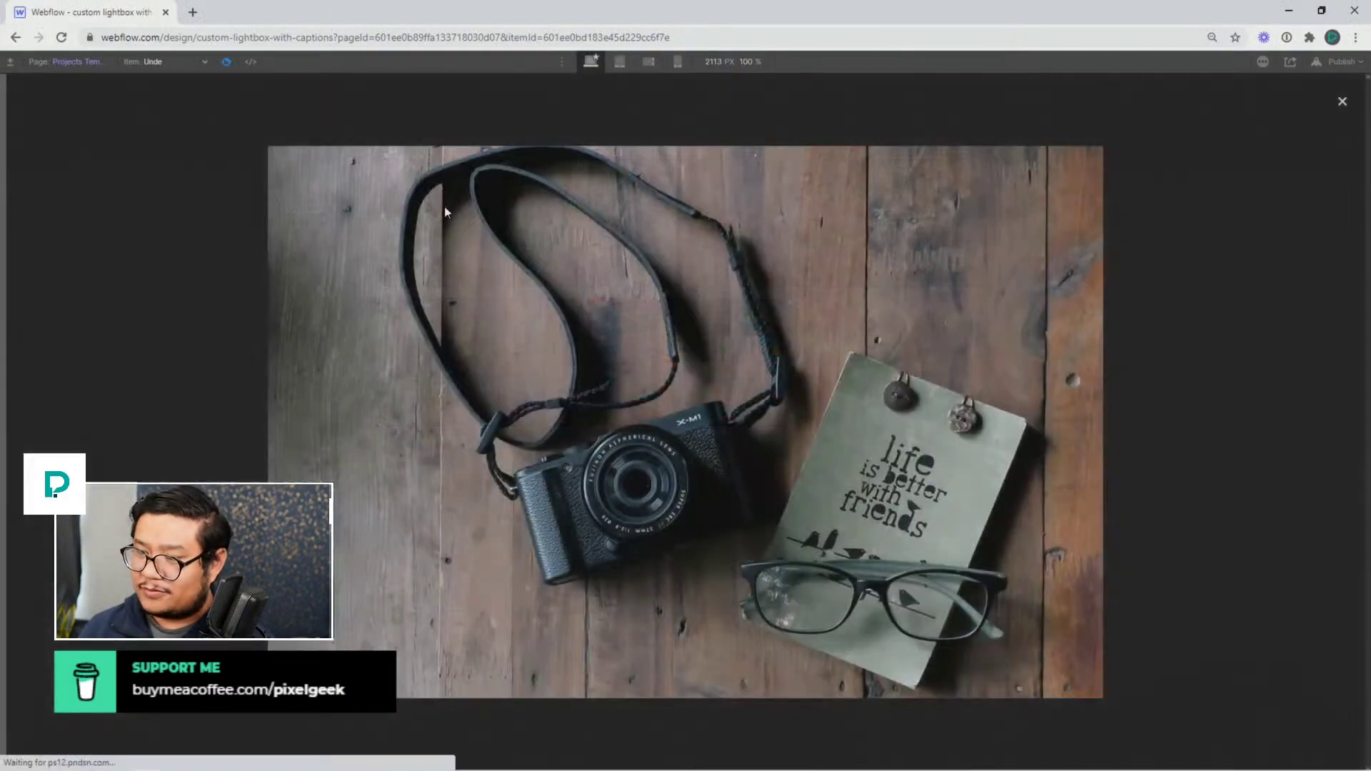
left_click(1343, 101)
left_click(631, 208)
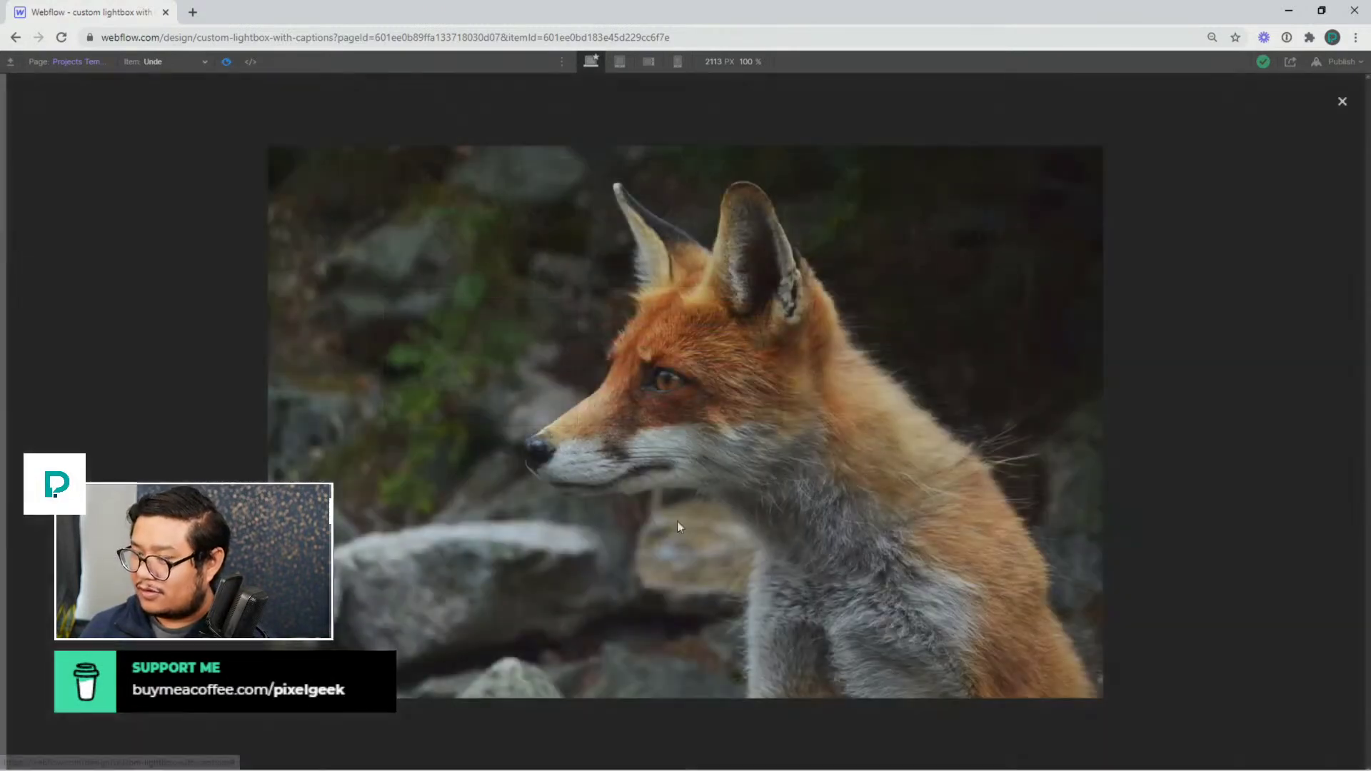
left_click(1342, 101)
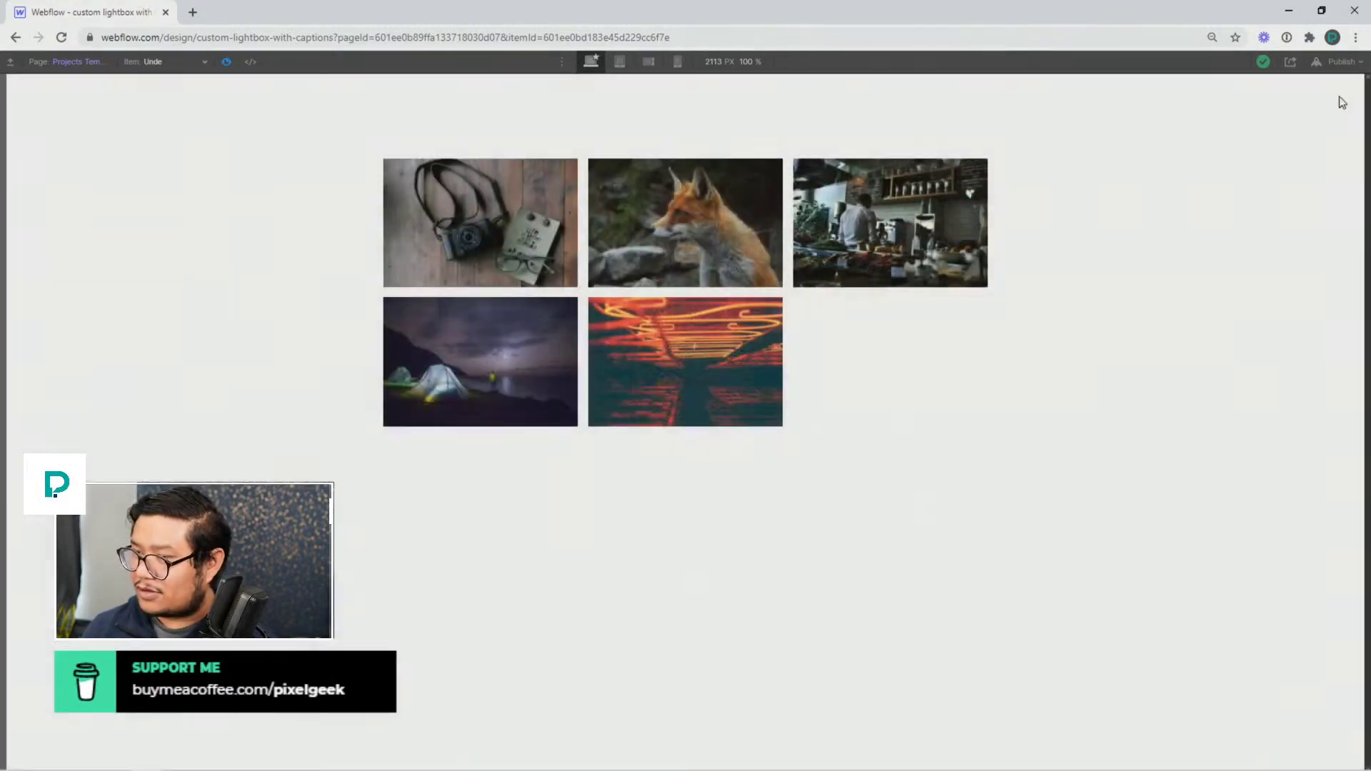
left_click(227, 62)
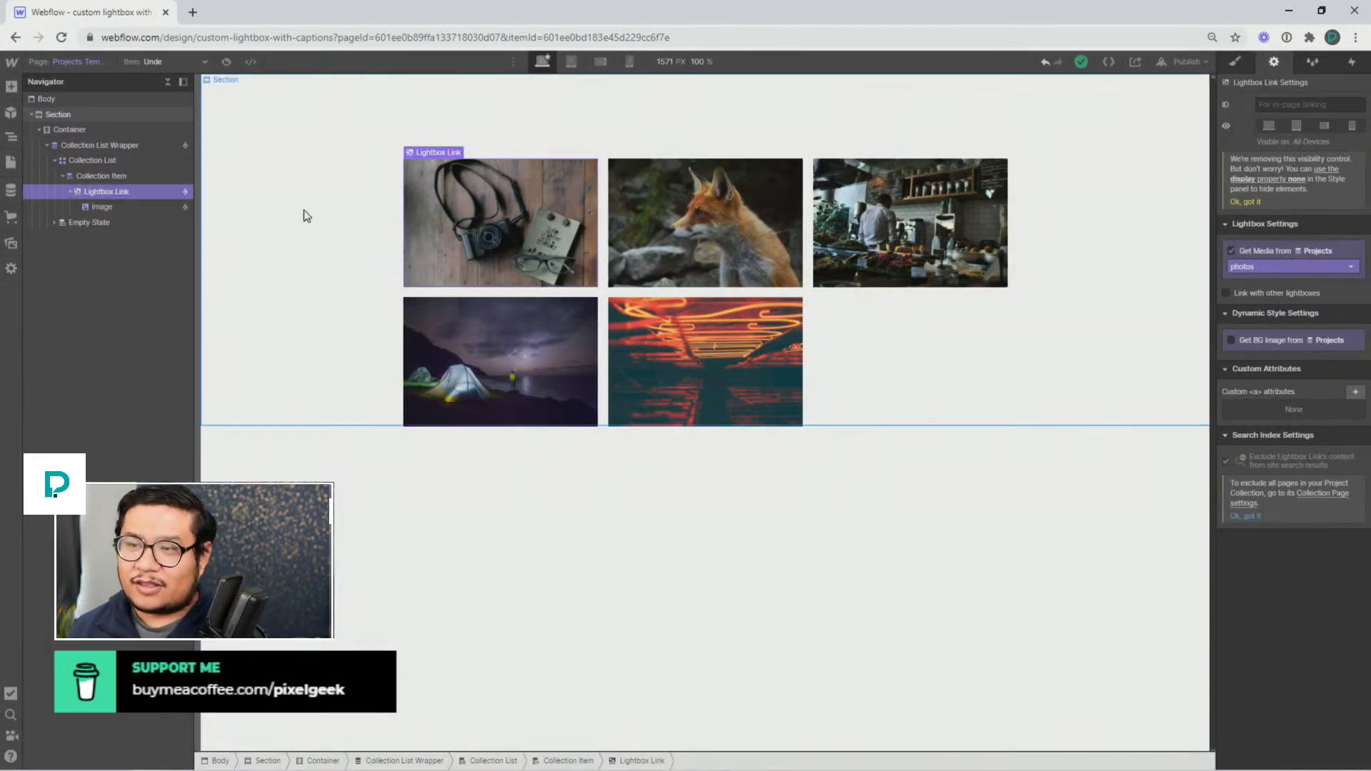
Open the Unde Facere Molestias item in the Projects collection and set its second photo's alt text to "This is caption 2"
left_click(864, 360)
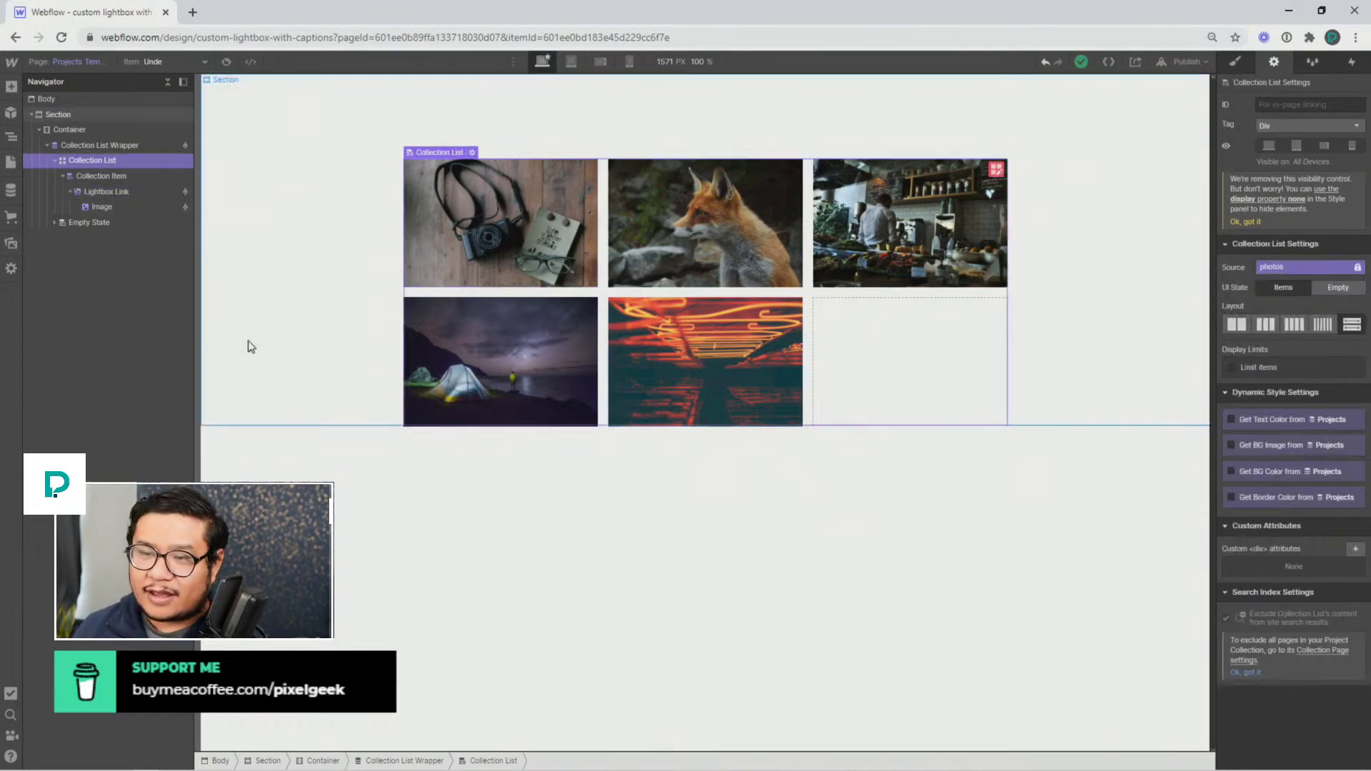
left_click(125, 146)
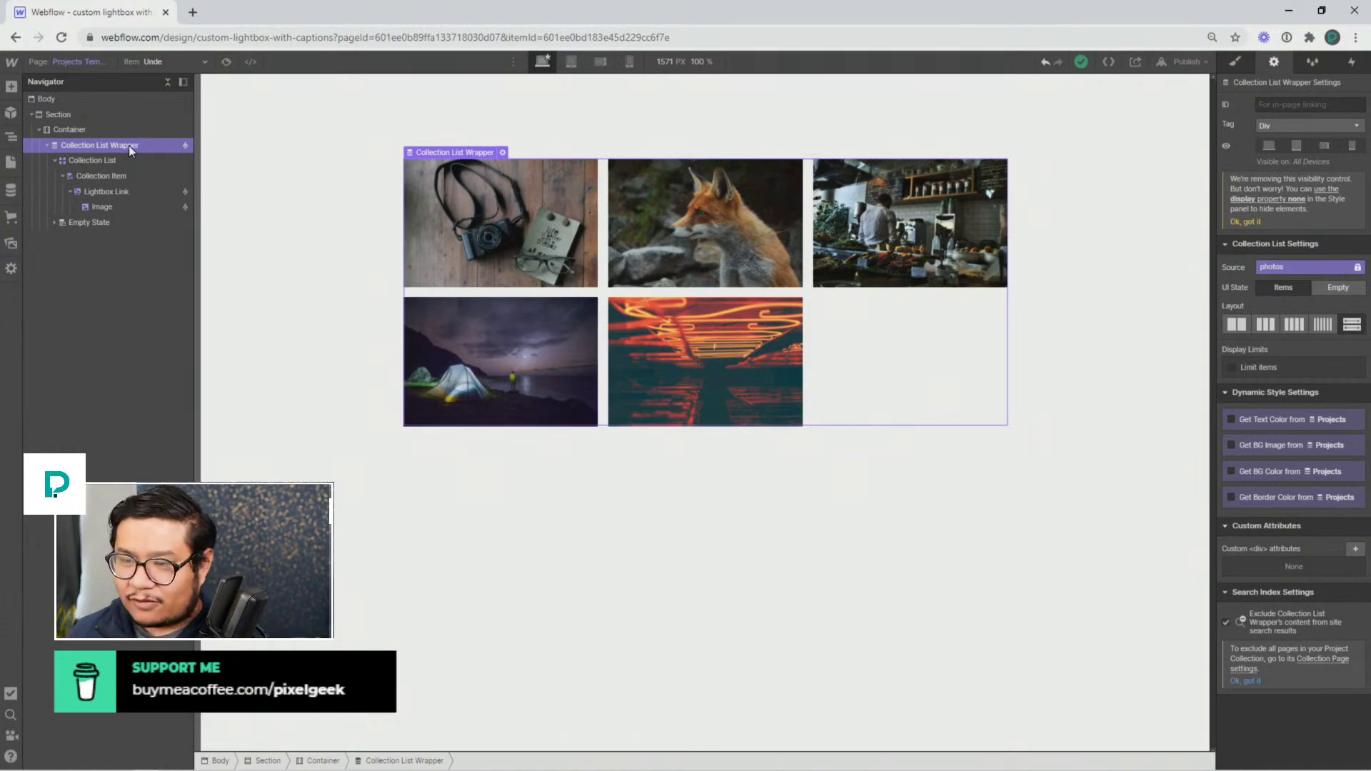
left_click(10, 190)
left_click(273, 144)
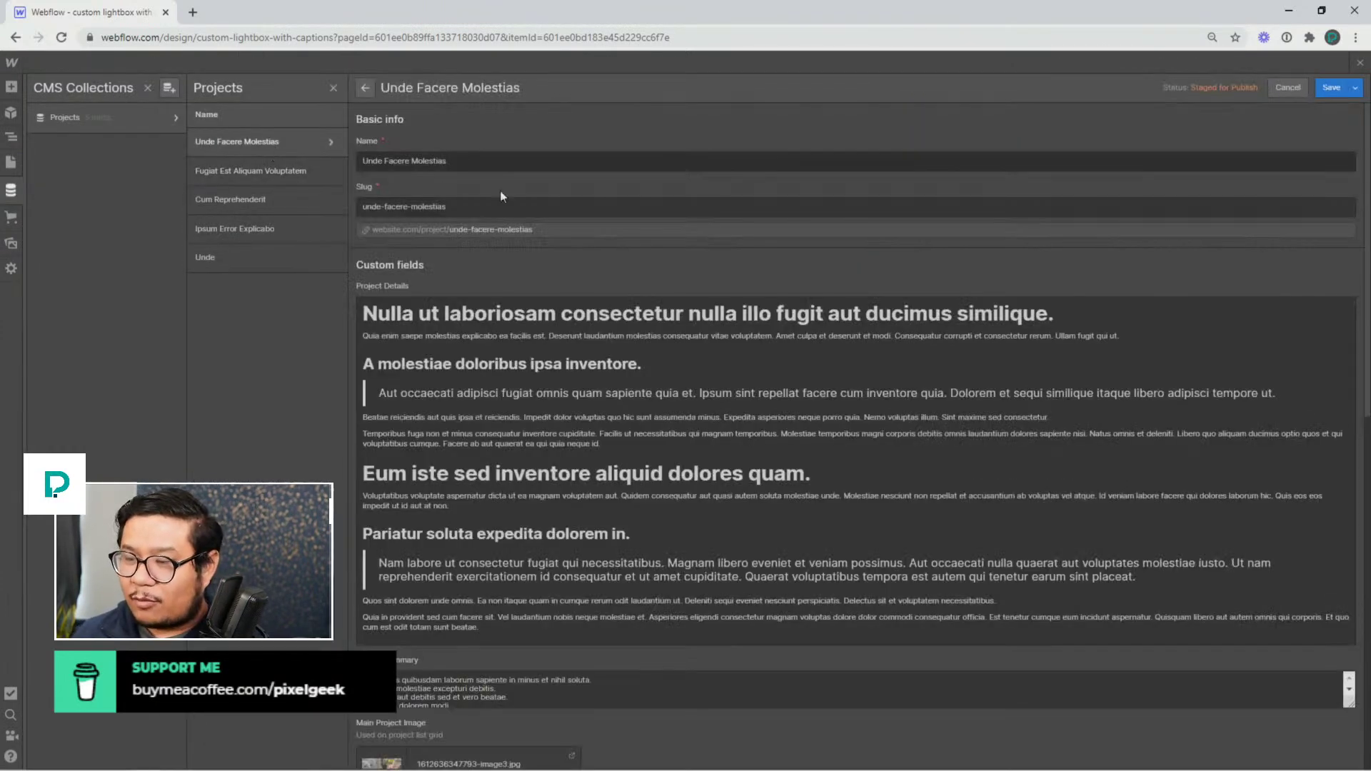
scroll(584, 576, "down", 5)
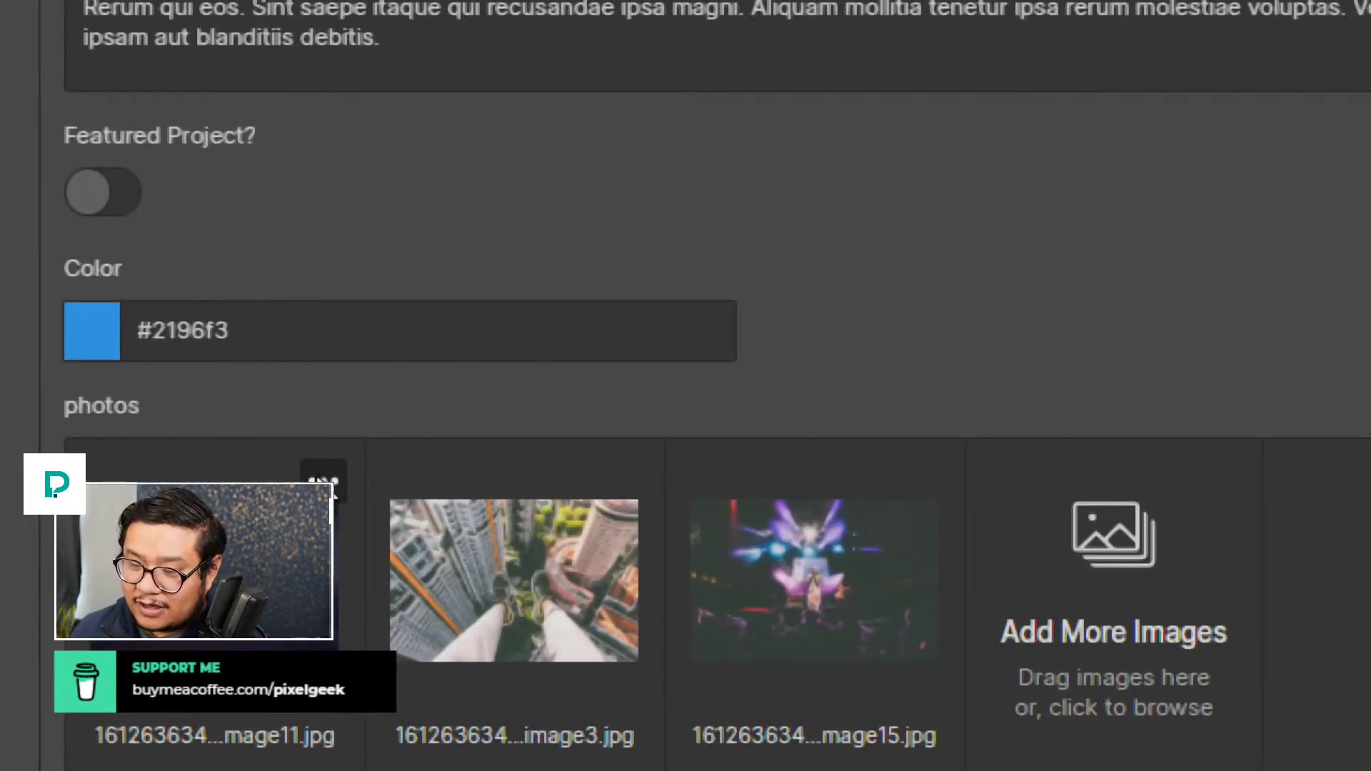
scroll(329, 500, "down", 1)
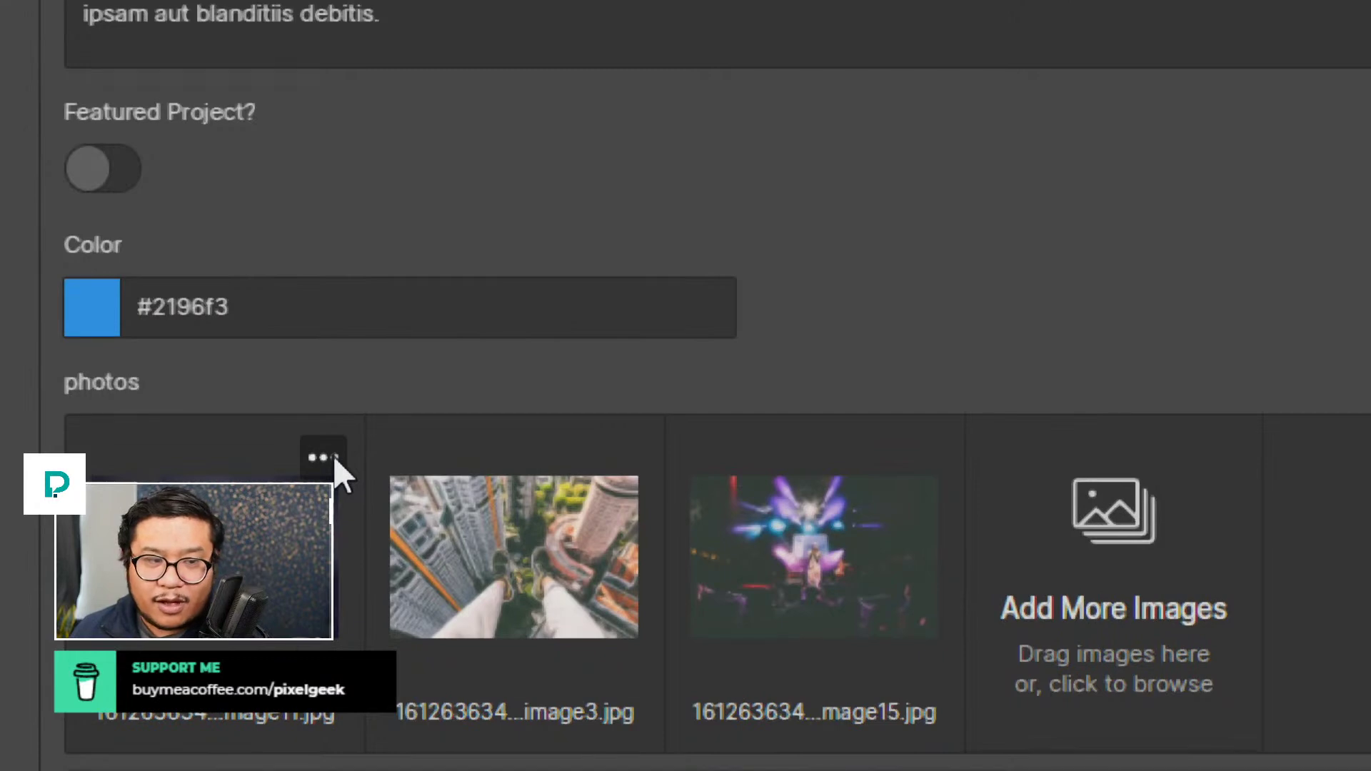
left_click(635, 457)
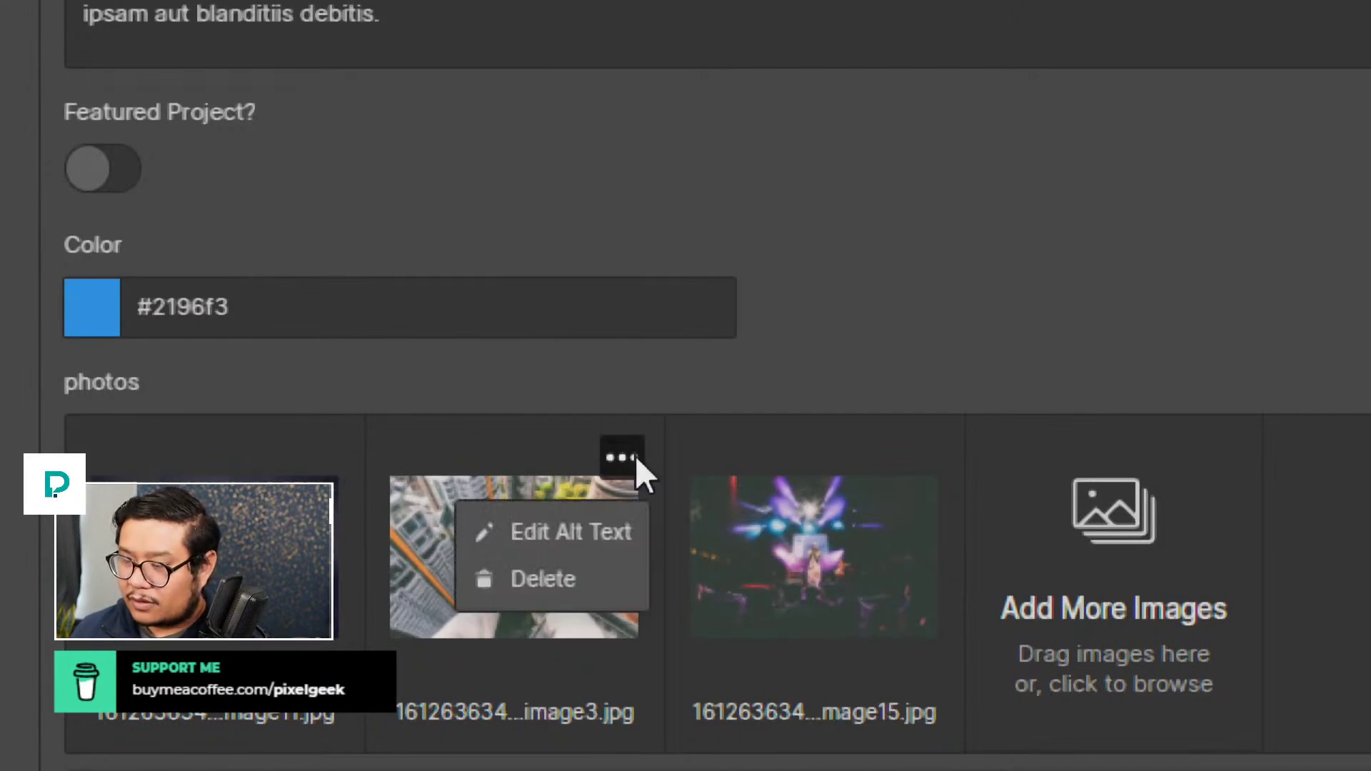
left_click(616, 528)
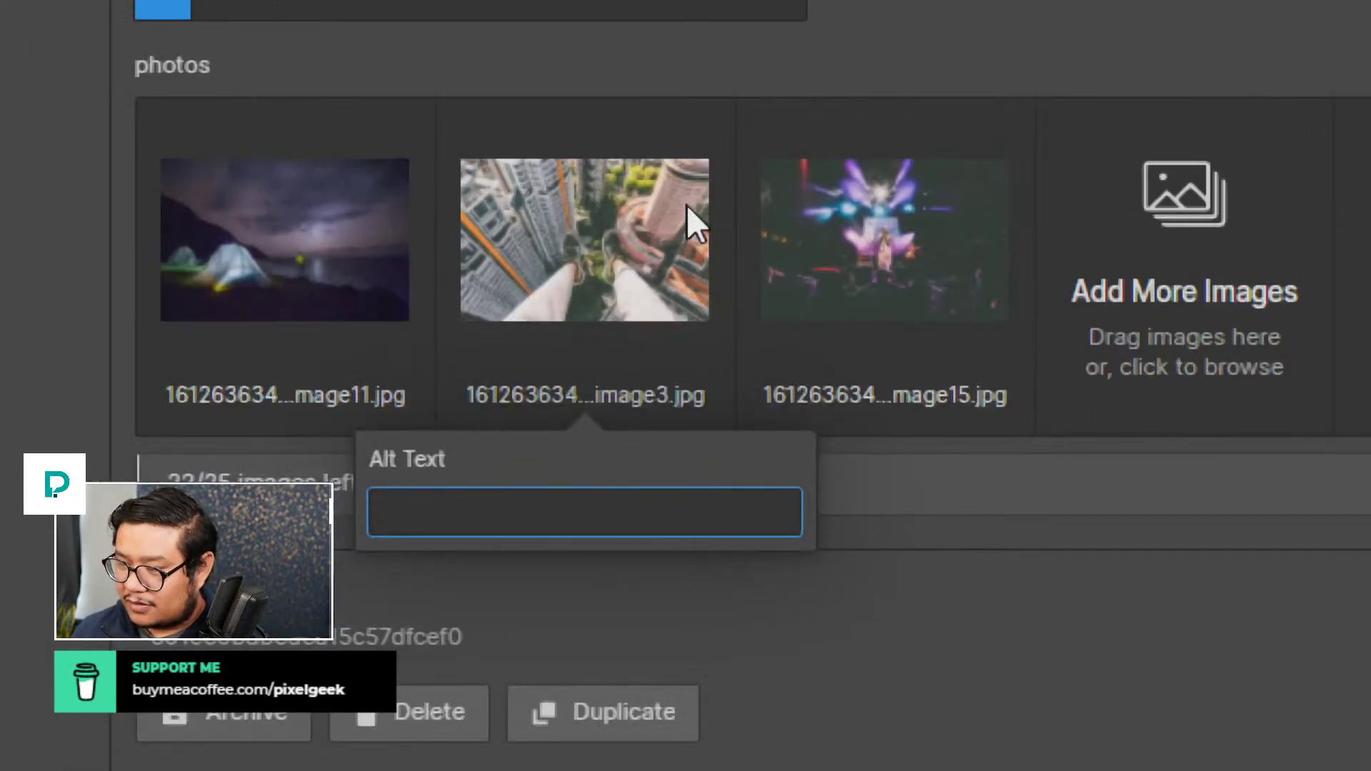
type("This is cap")
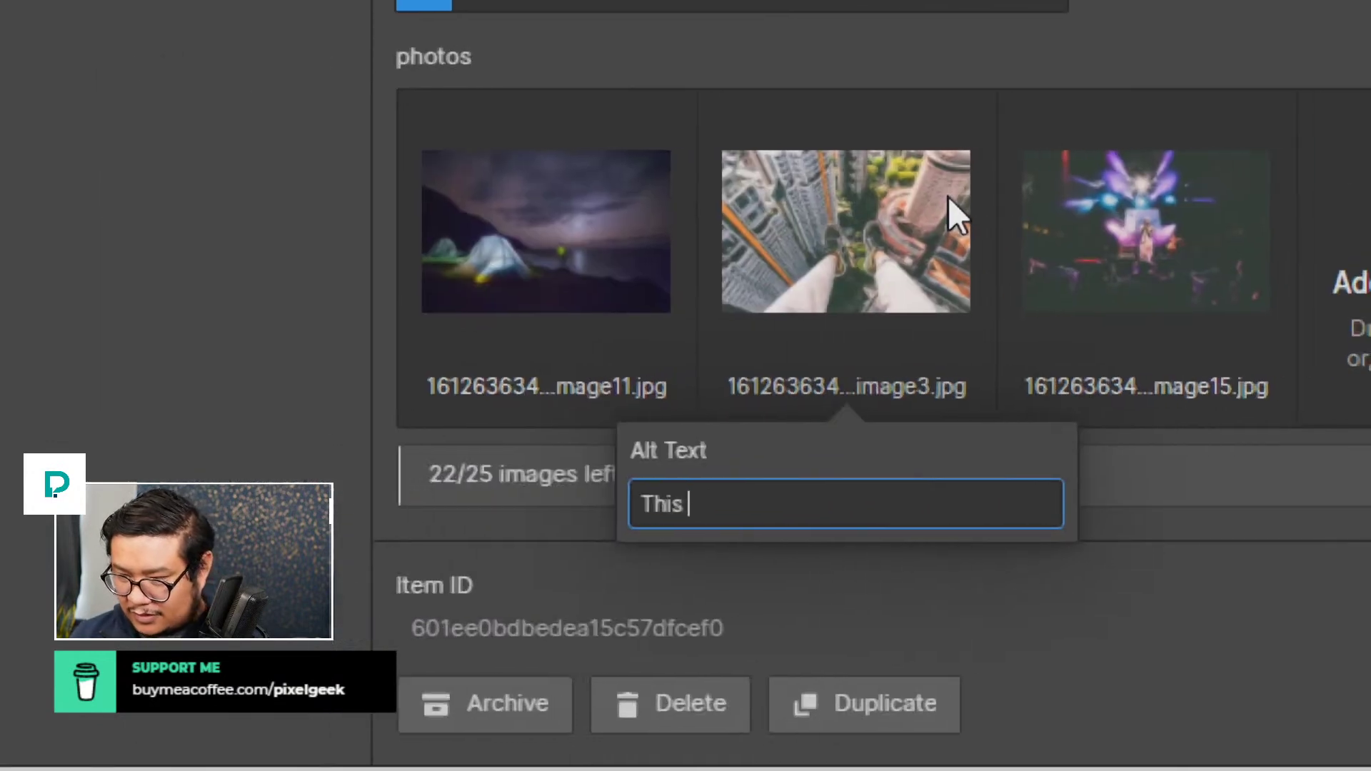
type("tion 2")
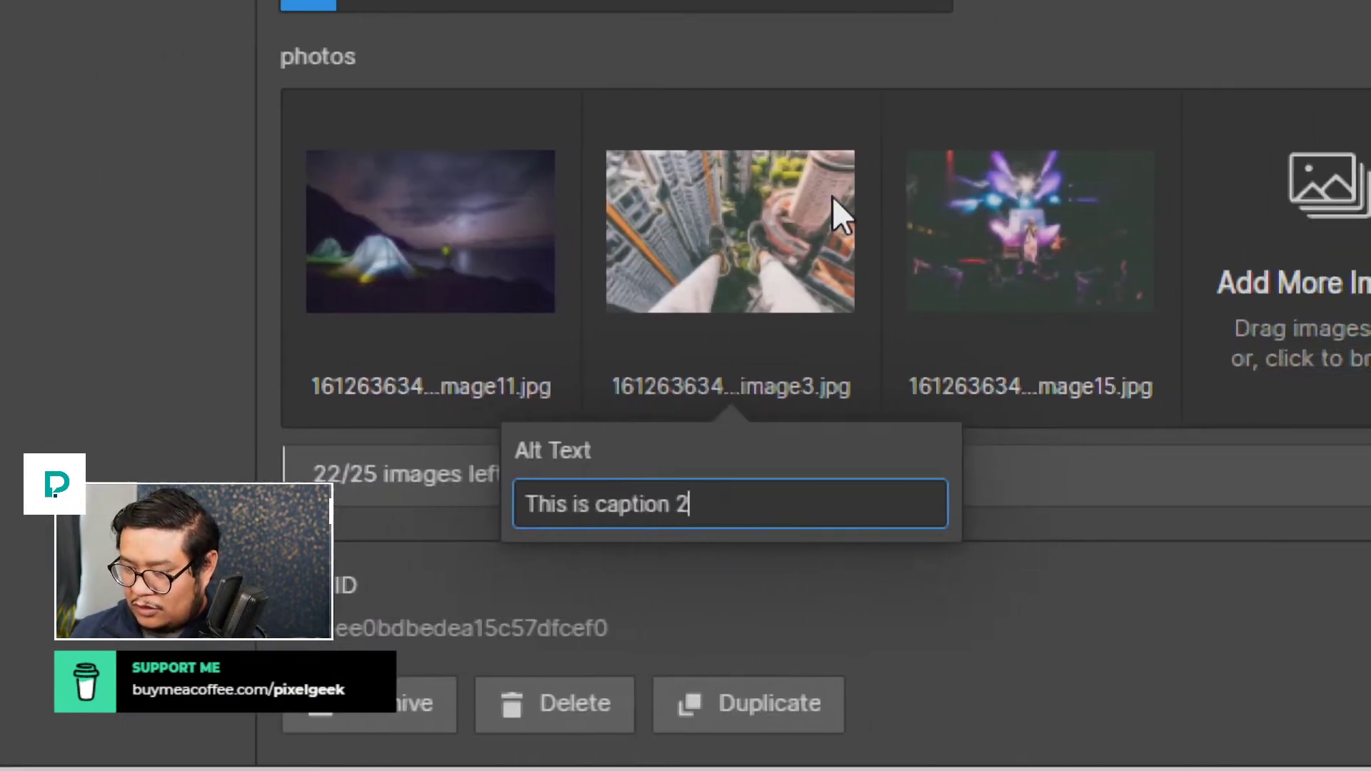
key("Return")
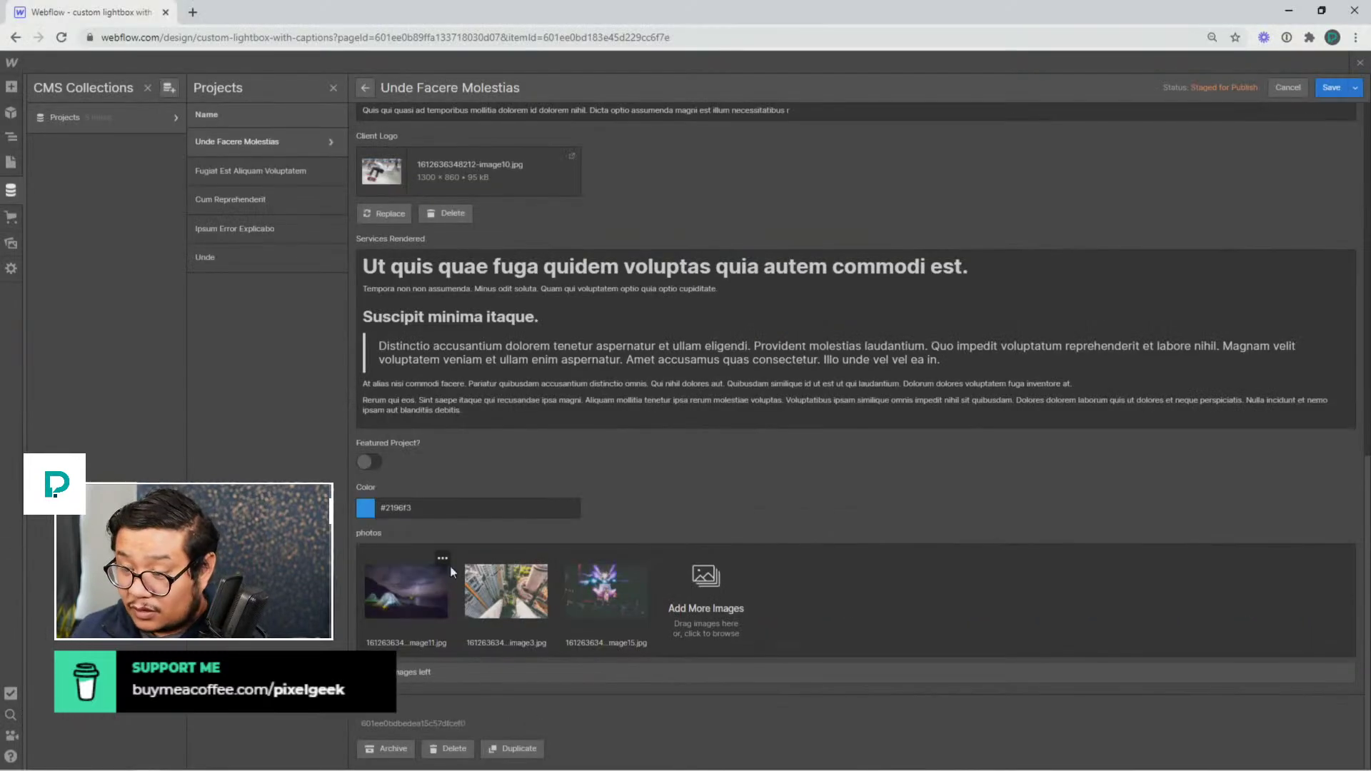
Set the alt text of the first photo, the glowing tent, to "This is the first caption."
left_click(443, 558)
left_click(442, 579)
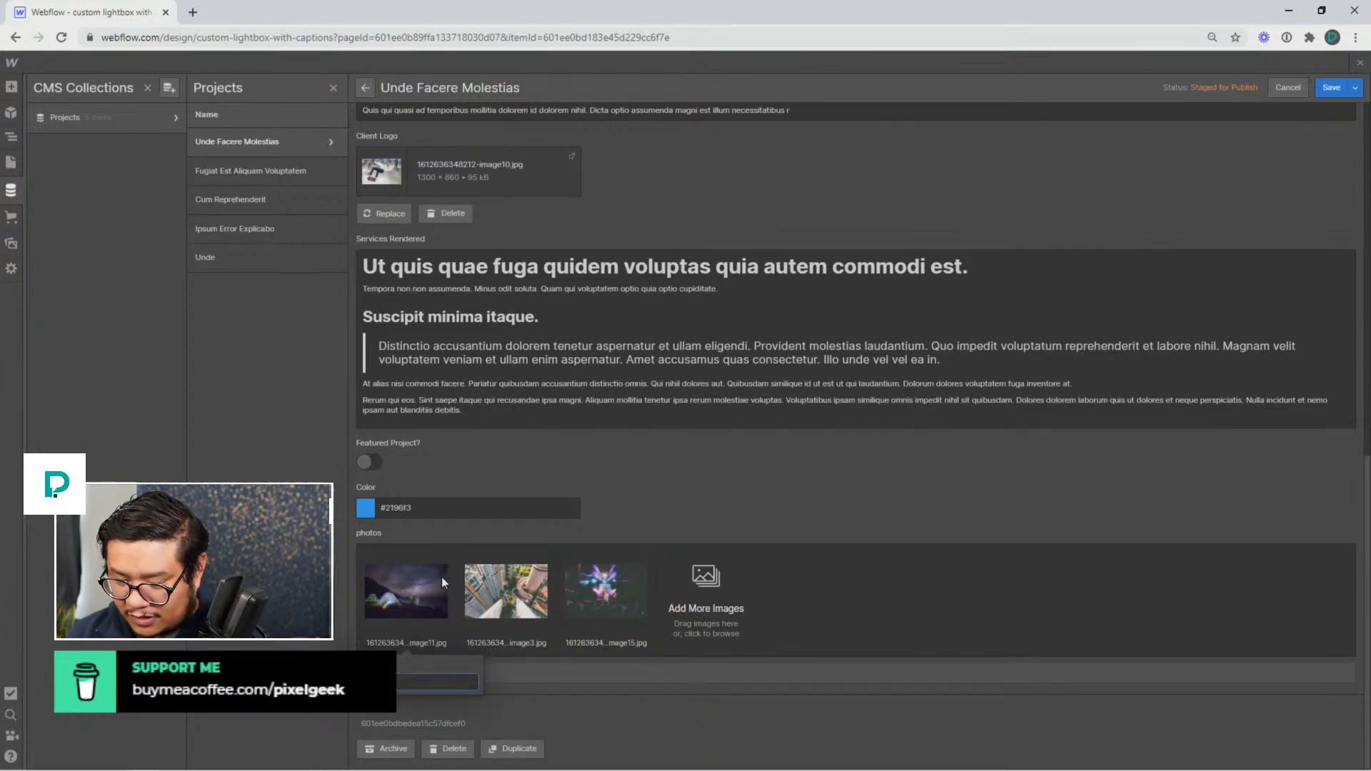
type("ption")
key("Return")
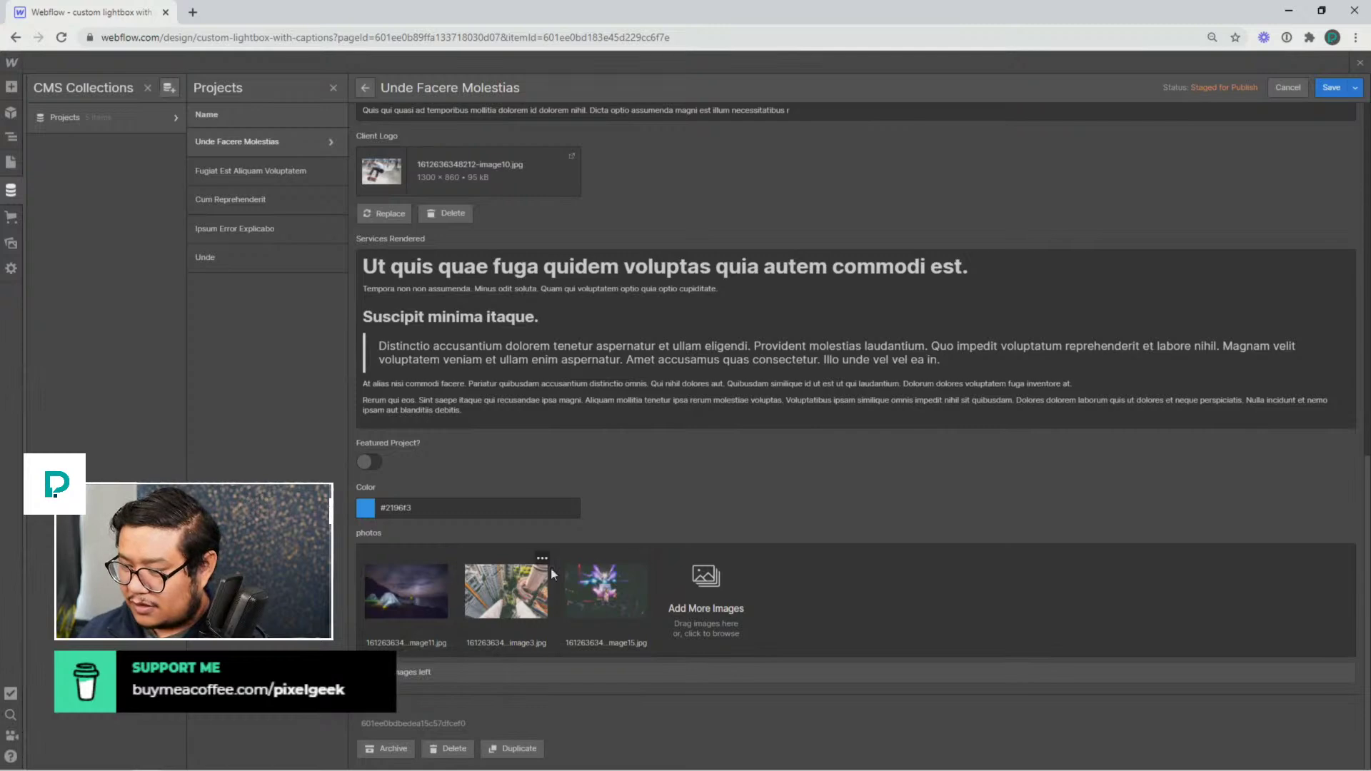
Set the alt text of the third photo to "this is the third and last caption" and save the project item
left_click(641, 559)
left_click(619, 583)
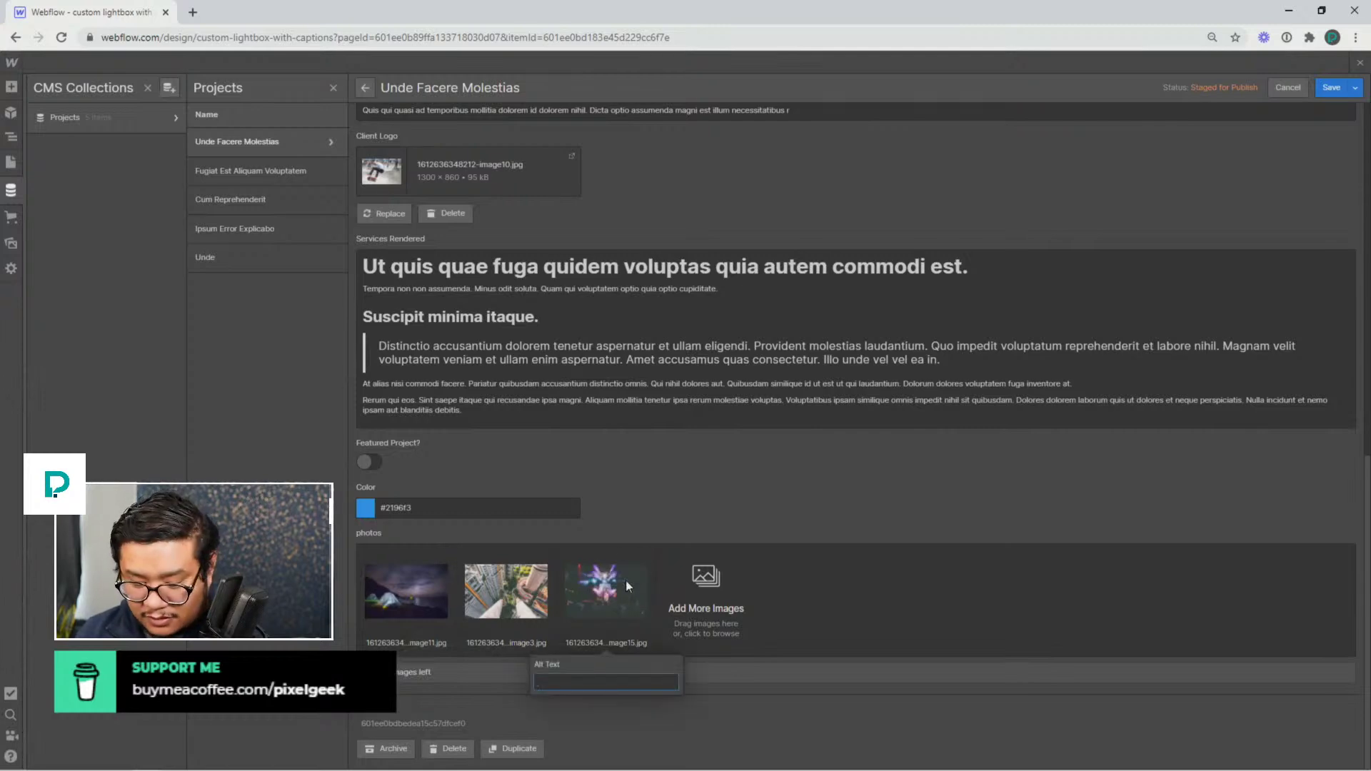
type("this is the ithir")
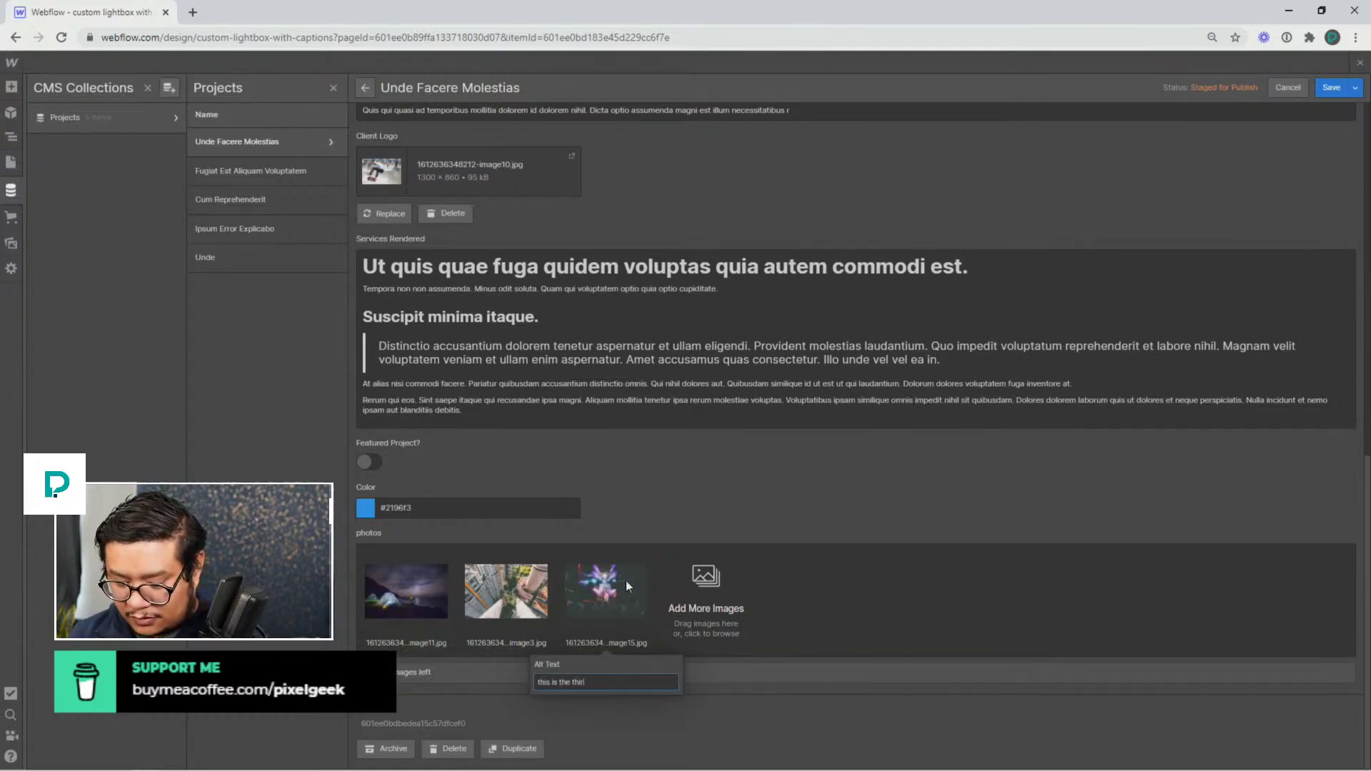
type("d and last ")
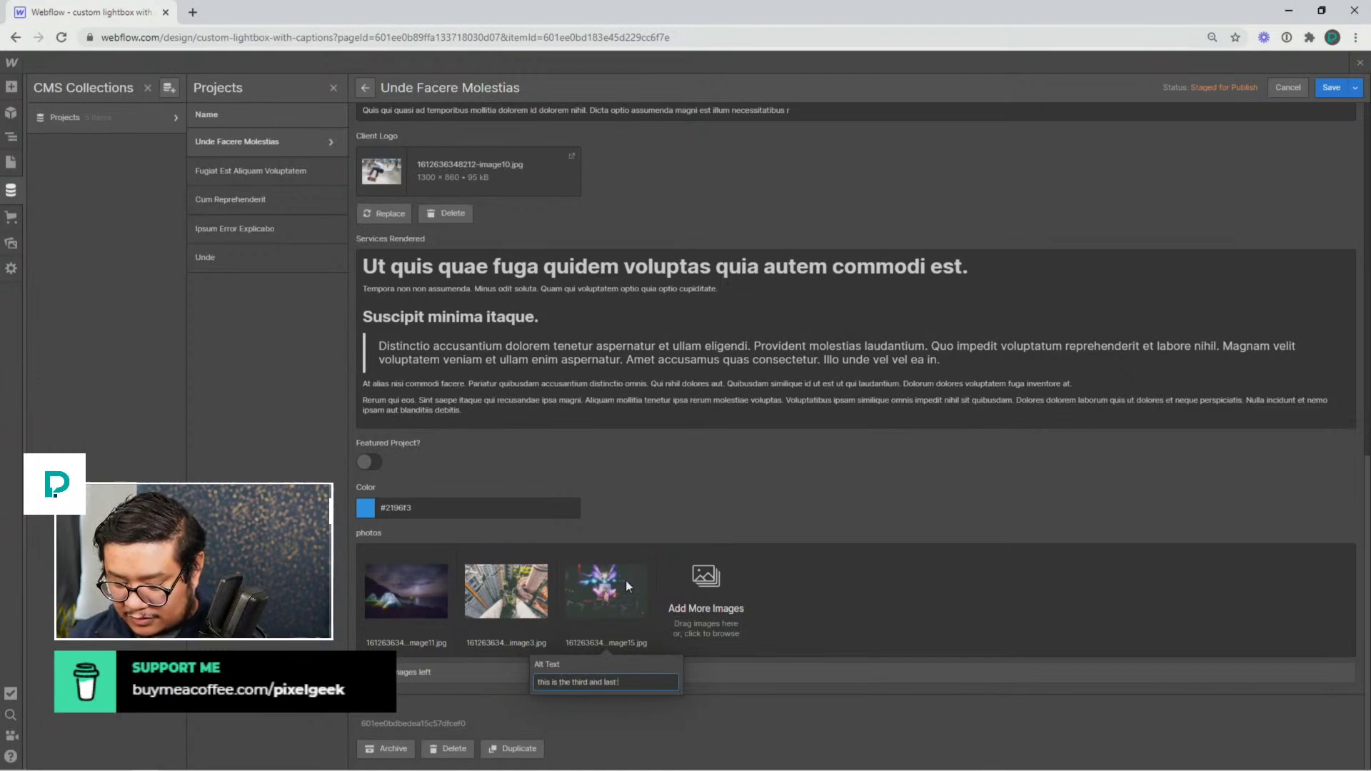
type("caption")
key("Return")
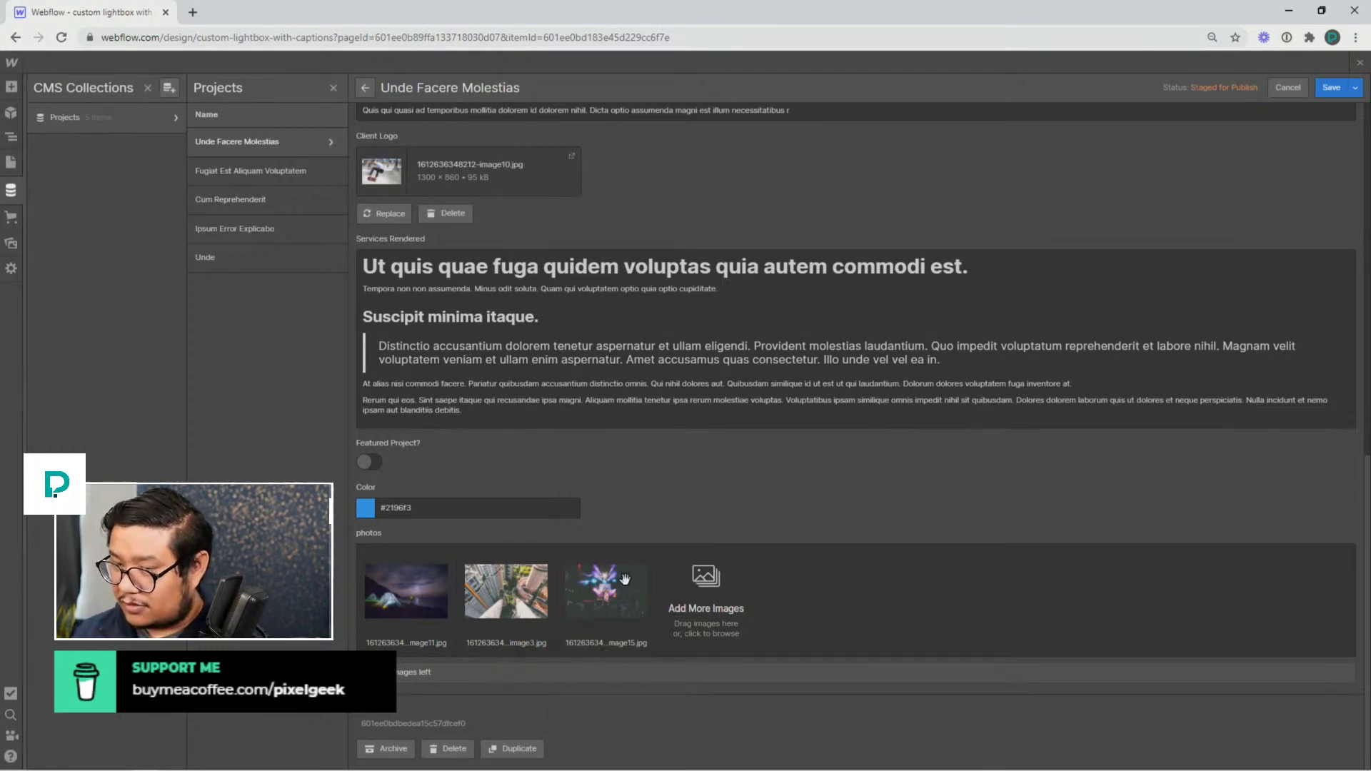
left_click(1332, 87)
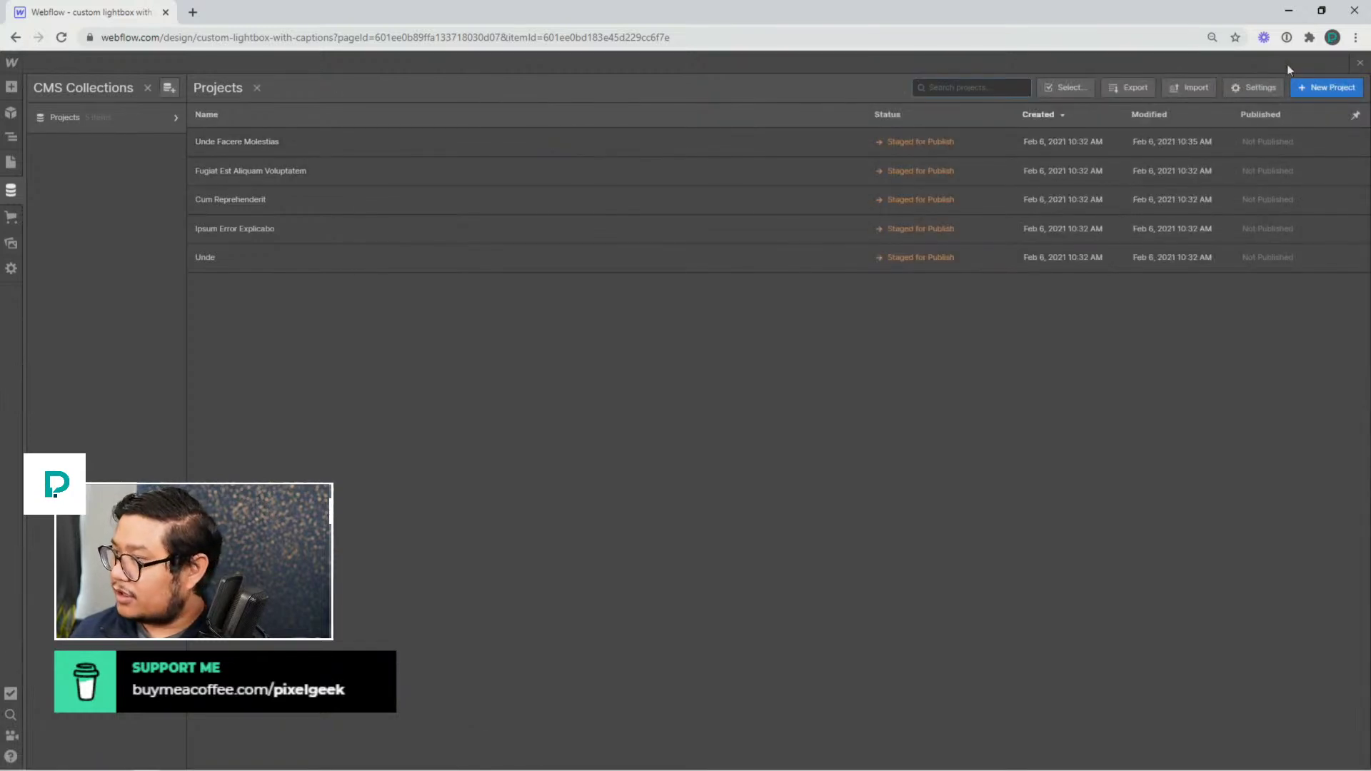
Close the CMS collections and switch the template page to the Unde Facere Molestias item
left_click(1360, 63)
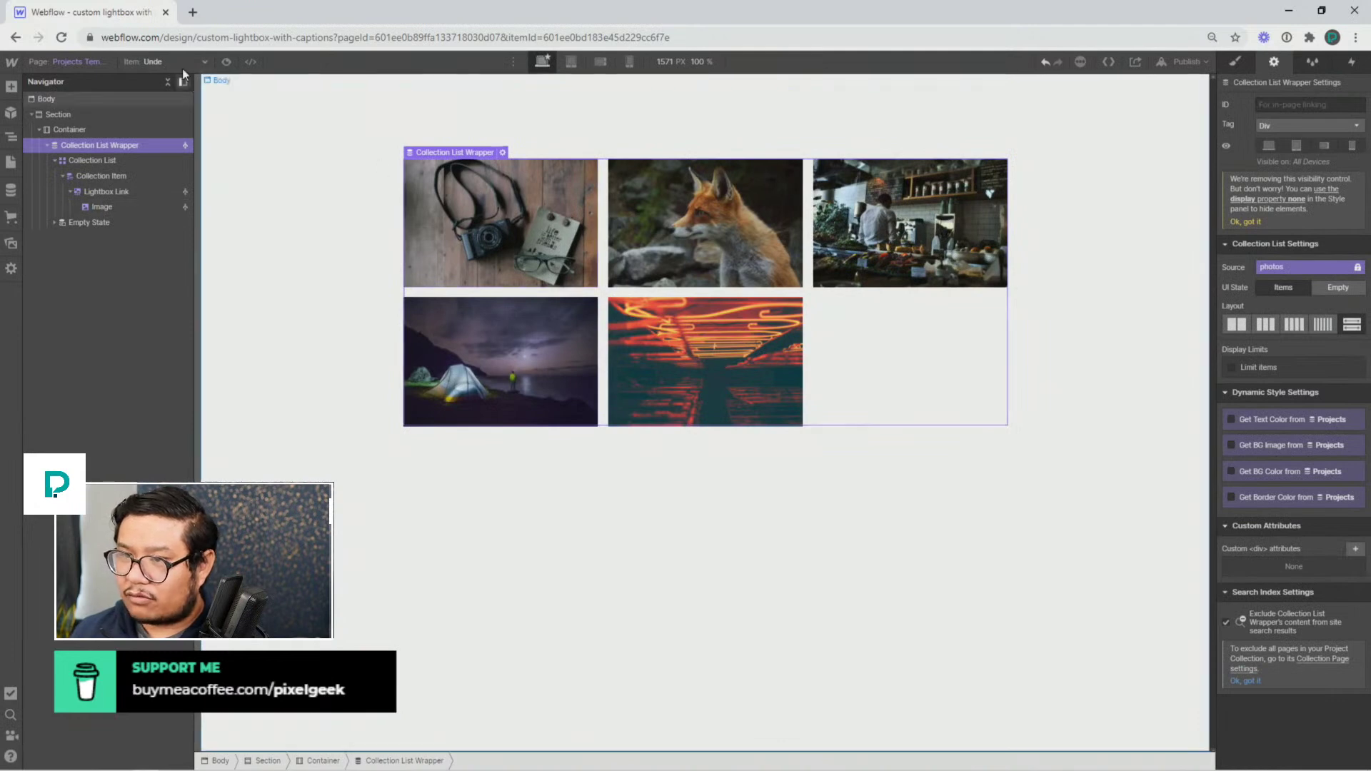
left_click(158, 61)
left_click(180, 134)
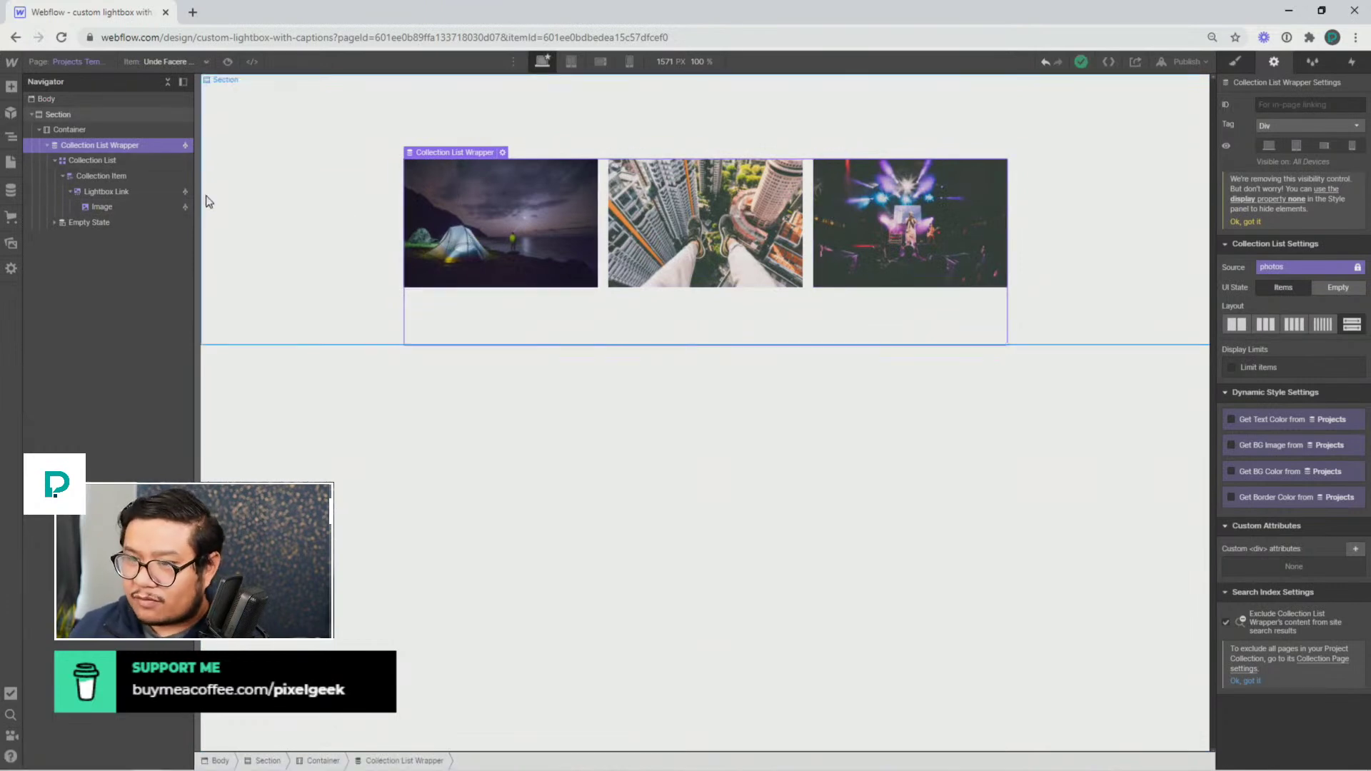
Review the alt text of the first photo in the Unde Facere Molestias item, then save it and return to the canvas
left_click(12, 190)
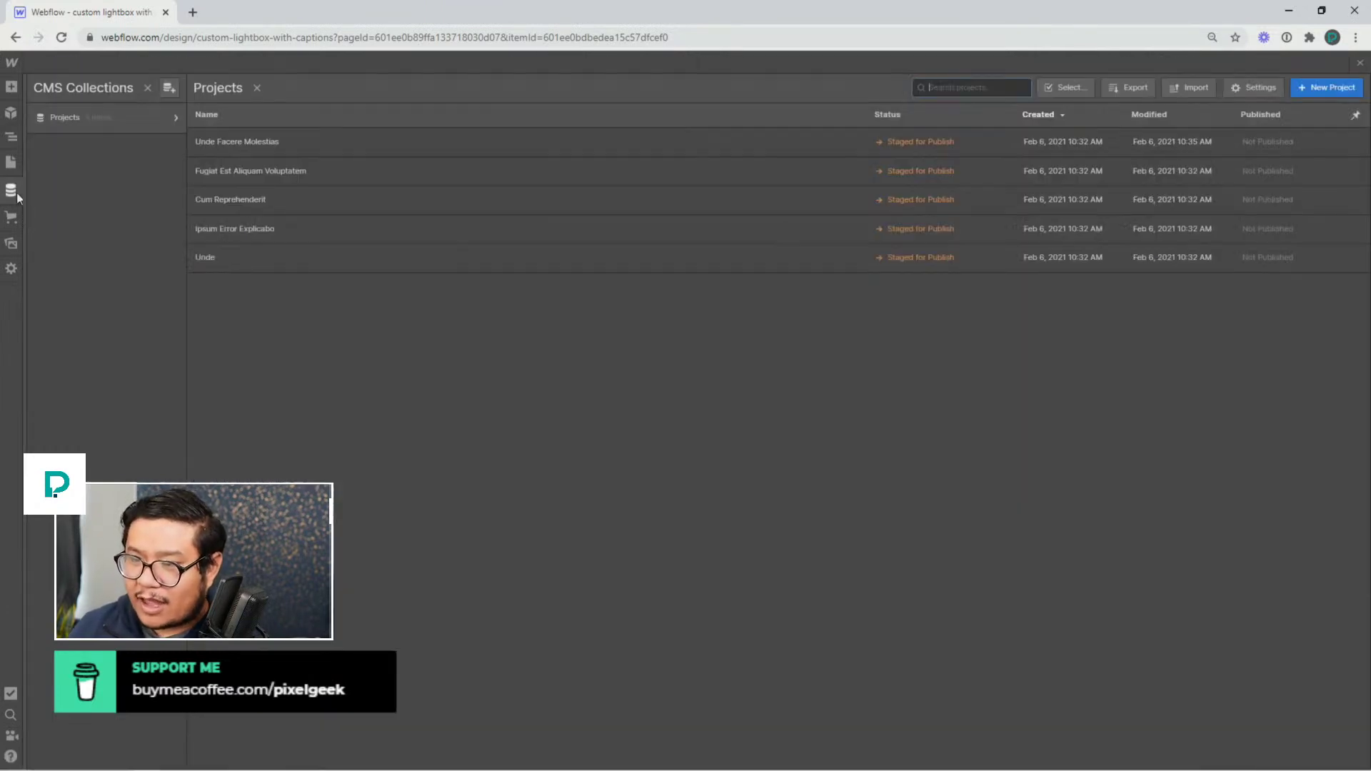
left_click(257, 148)
scroll(471, 464, "down", 10)
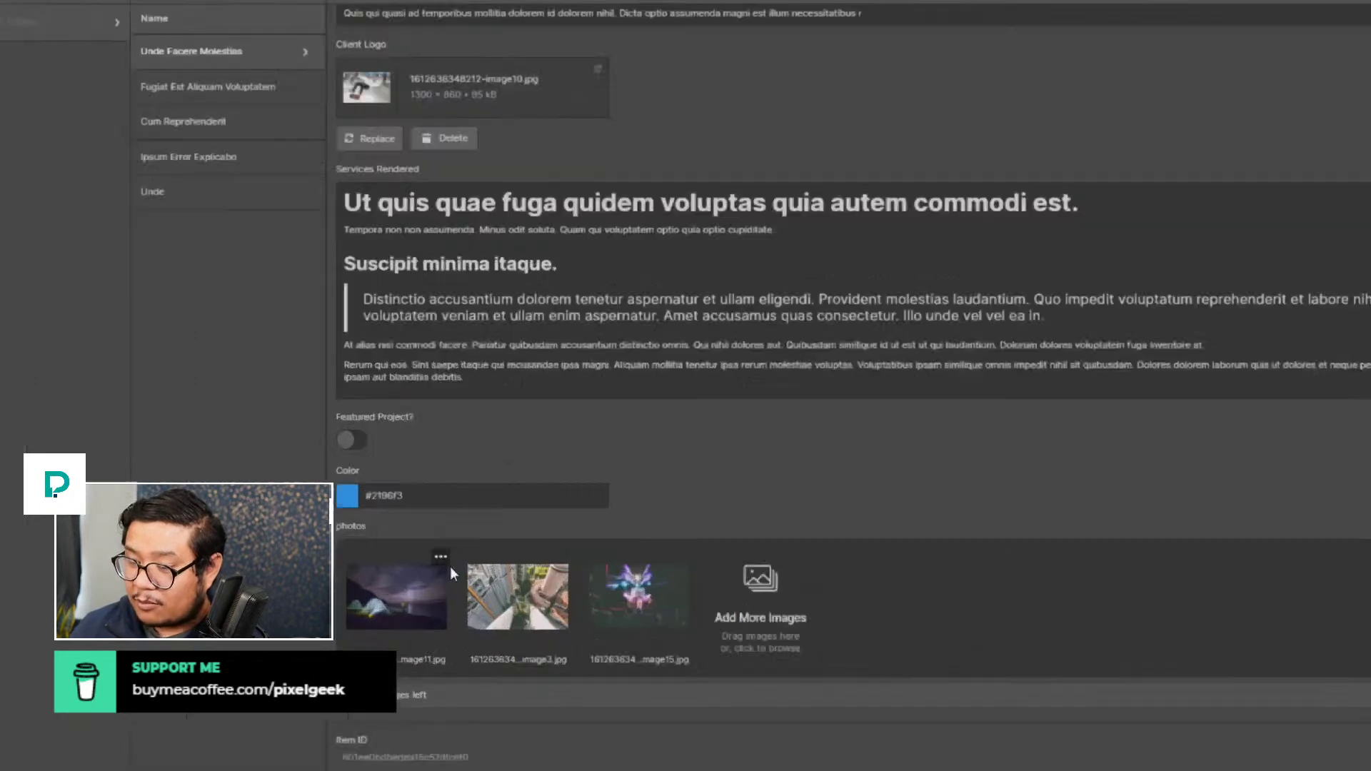
scroll(528, 315, "up", 1)
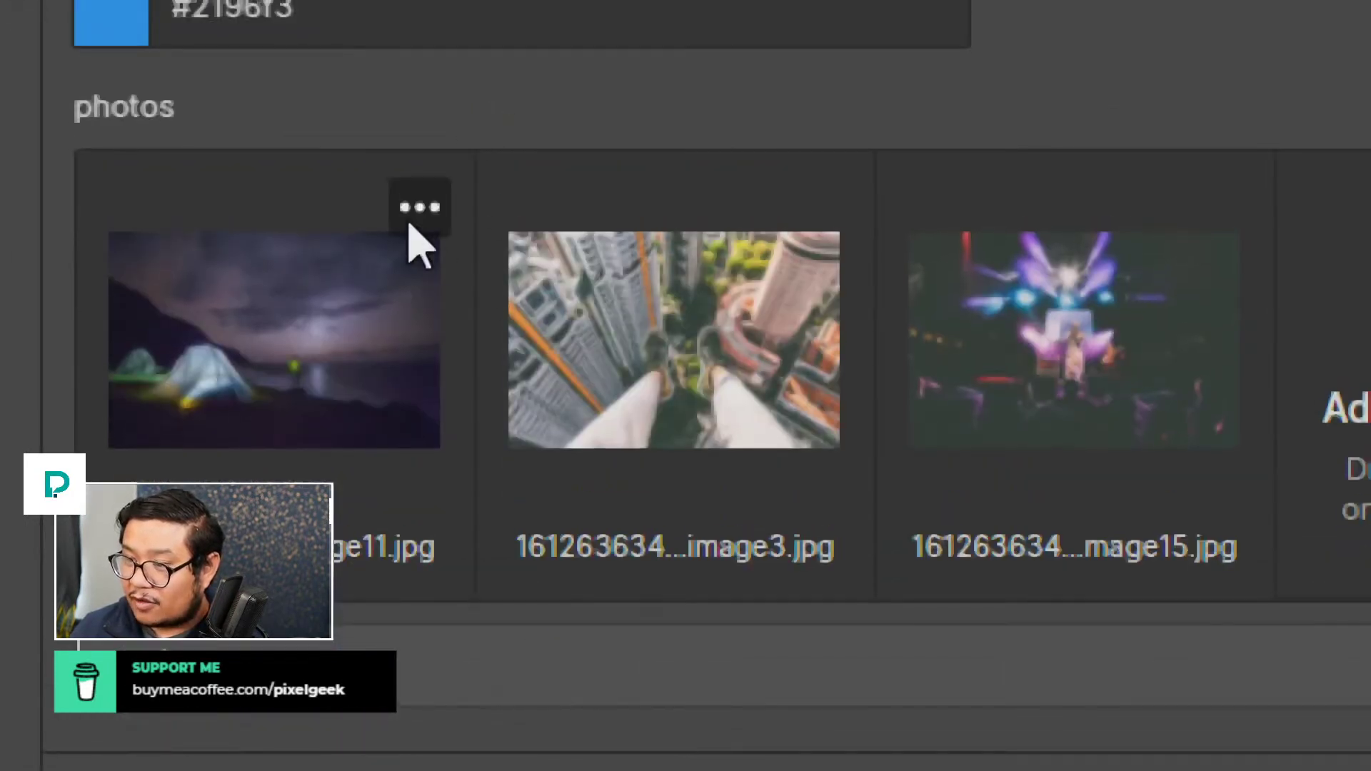
left_click(420, 209)
left_click(371, 294)
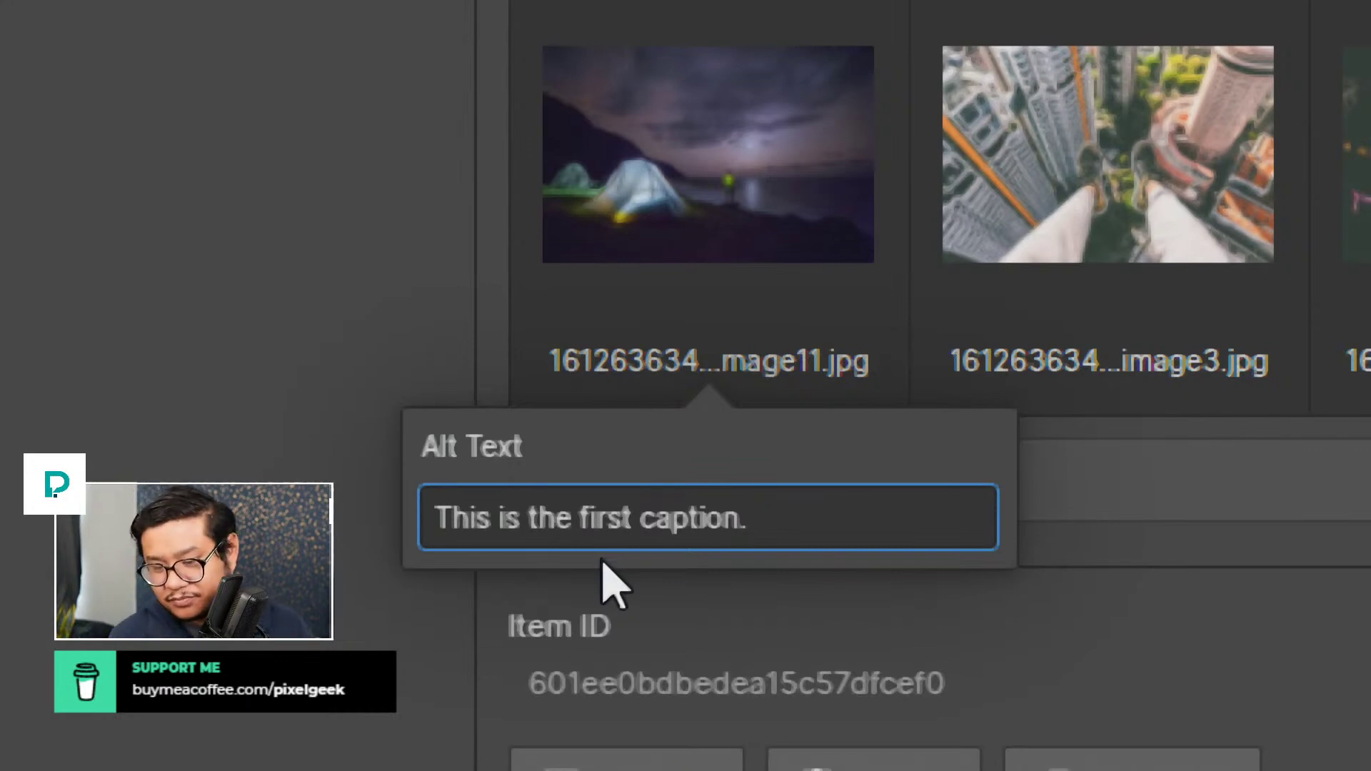
left_click(1043, 667)
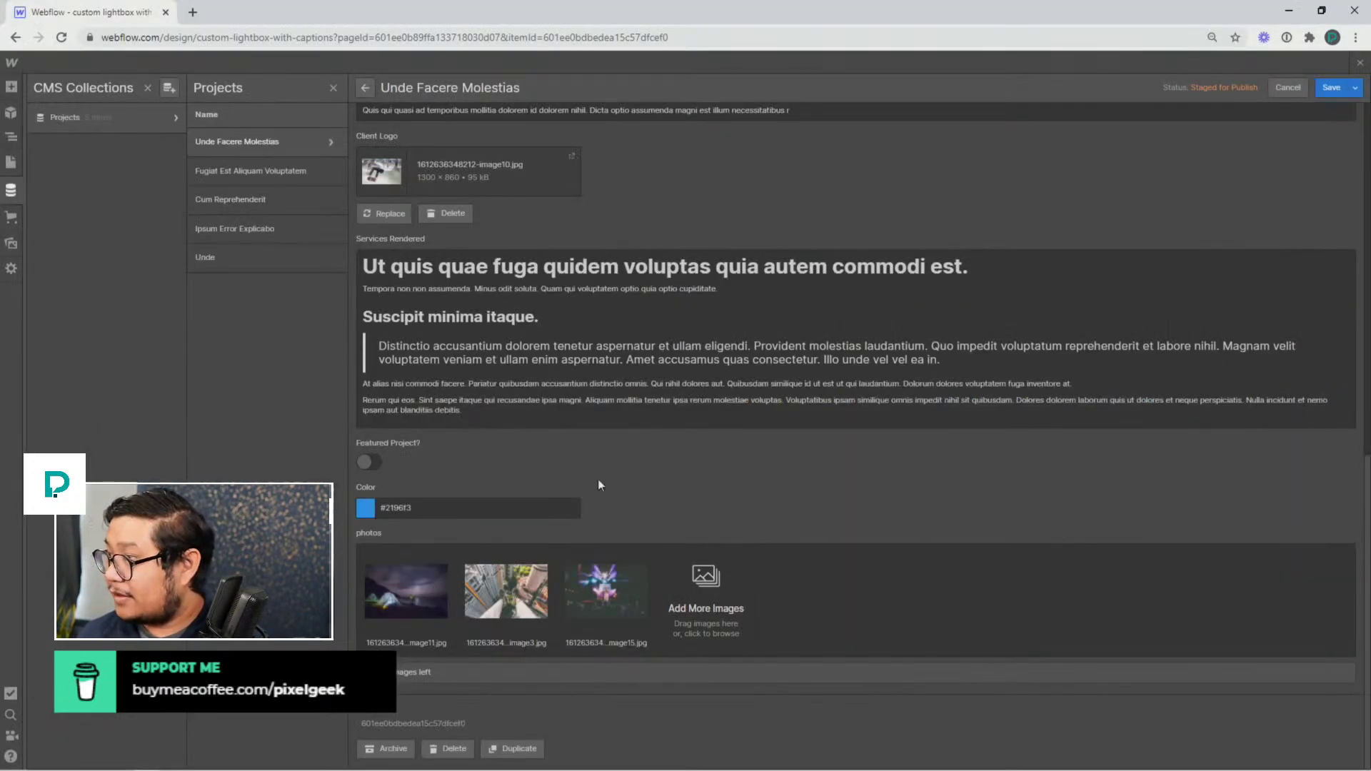
left_click(1333, 87)
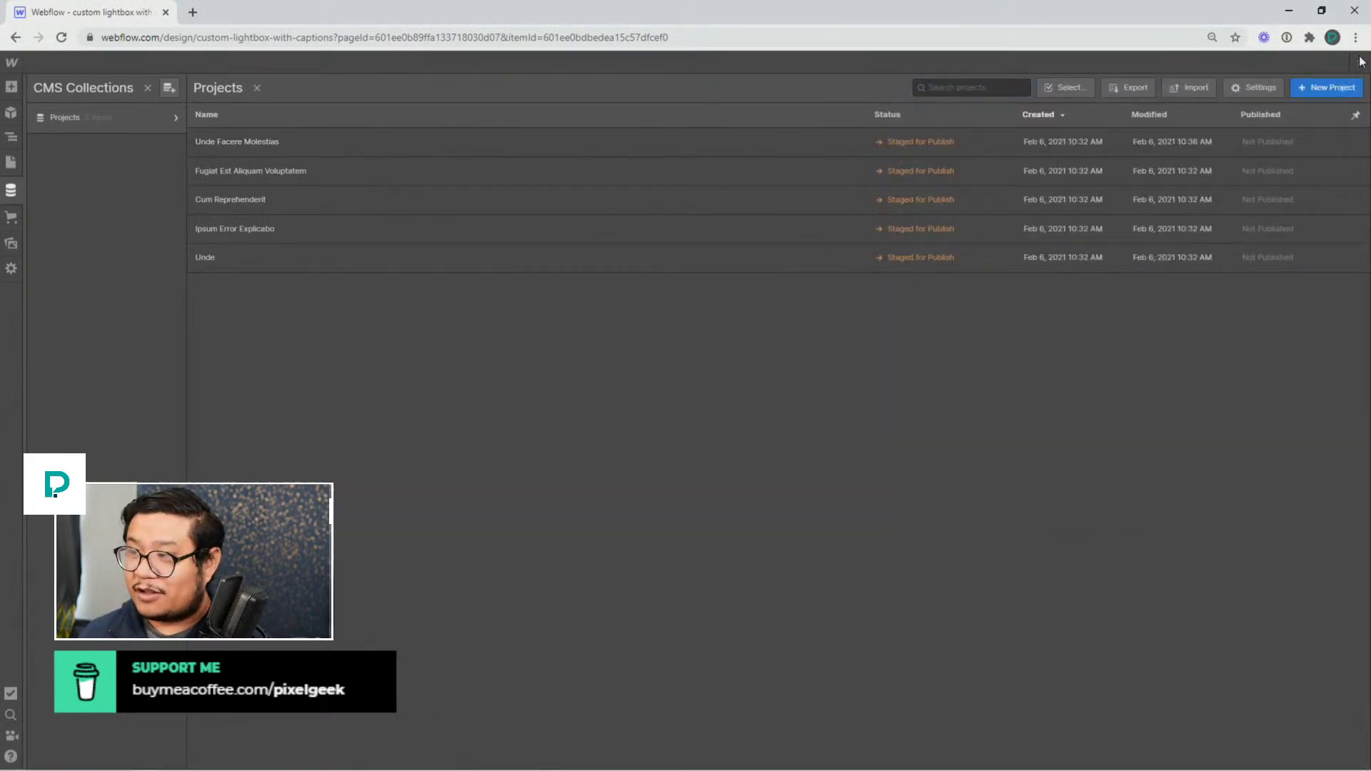
left_click(1360, 63)
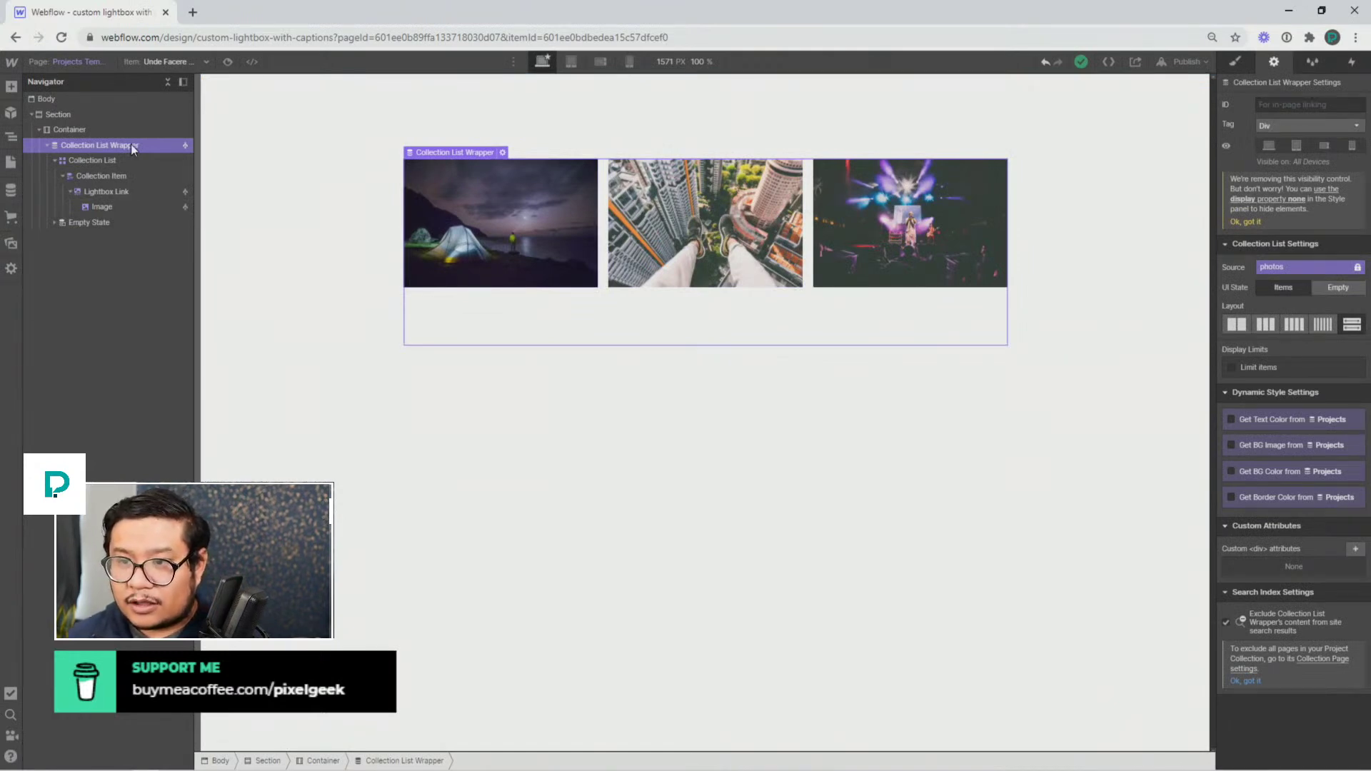
Collapse the Section in the page structure and add a Div Block directly inside the Body, above the Section
left_click(39, 130)
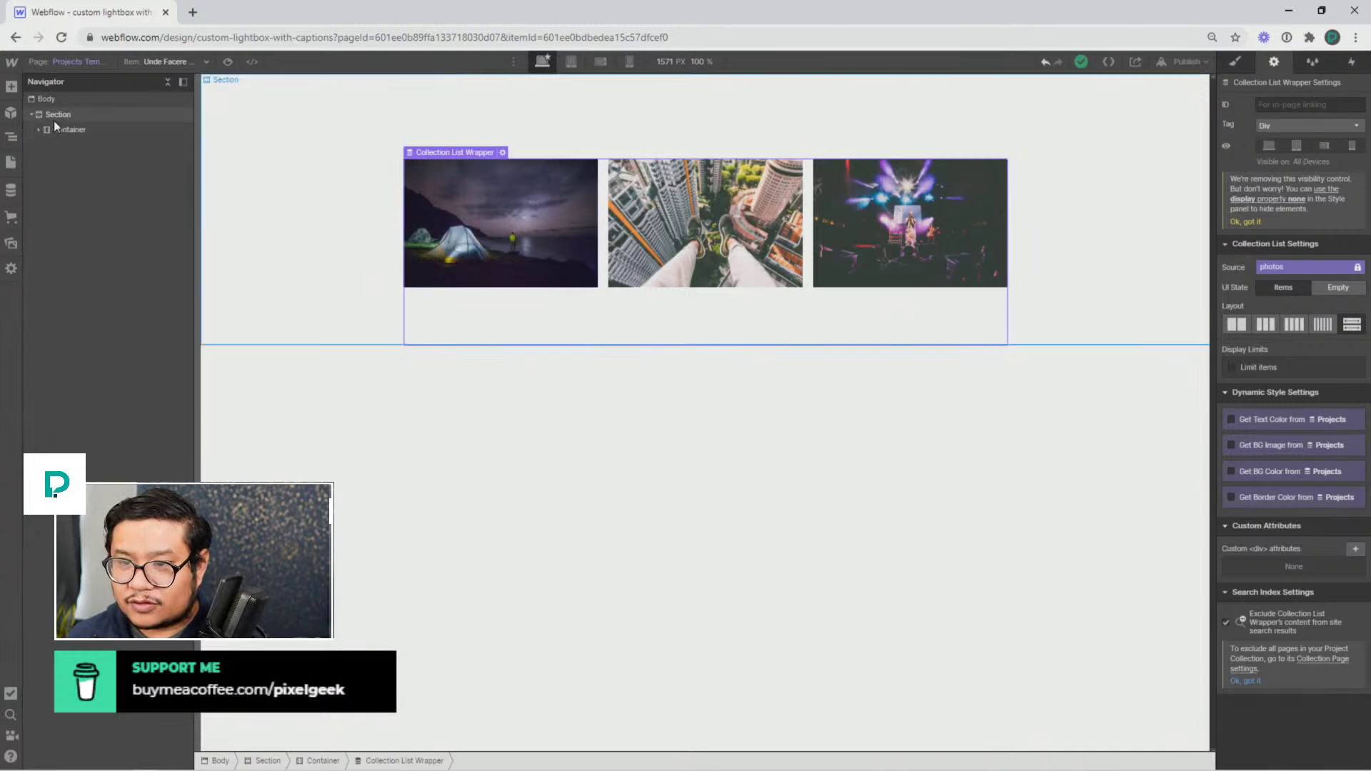
left_click(31, 115)
left_click(45, 105)
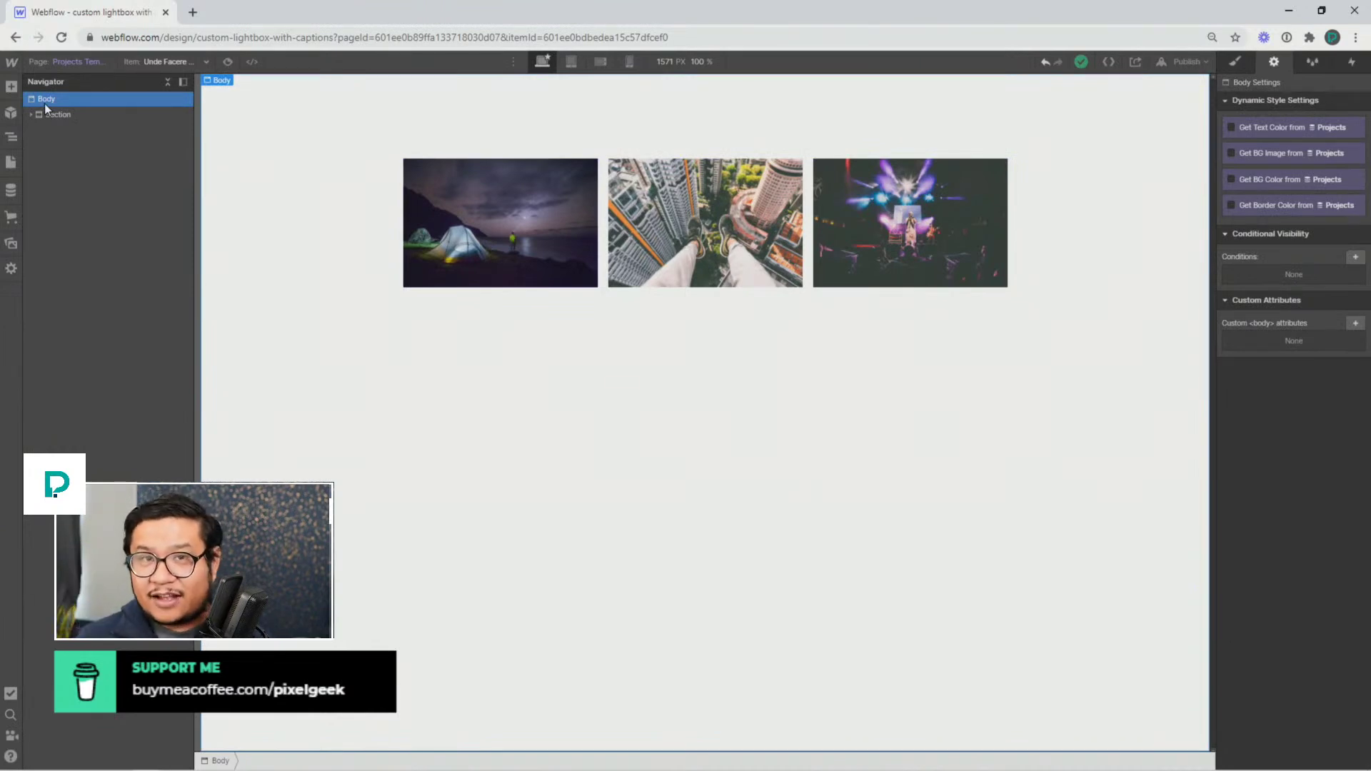
scroll(106, 357, "down", 5)
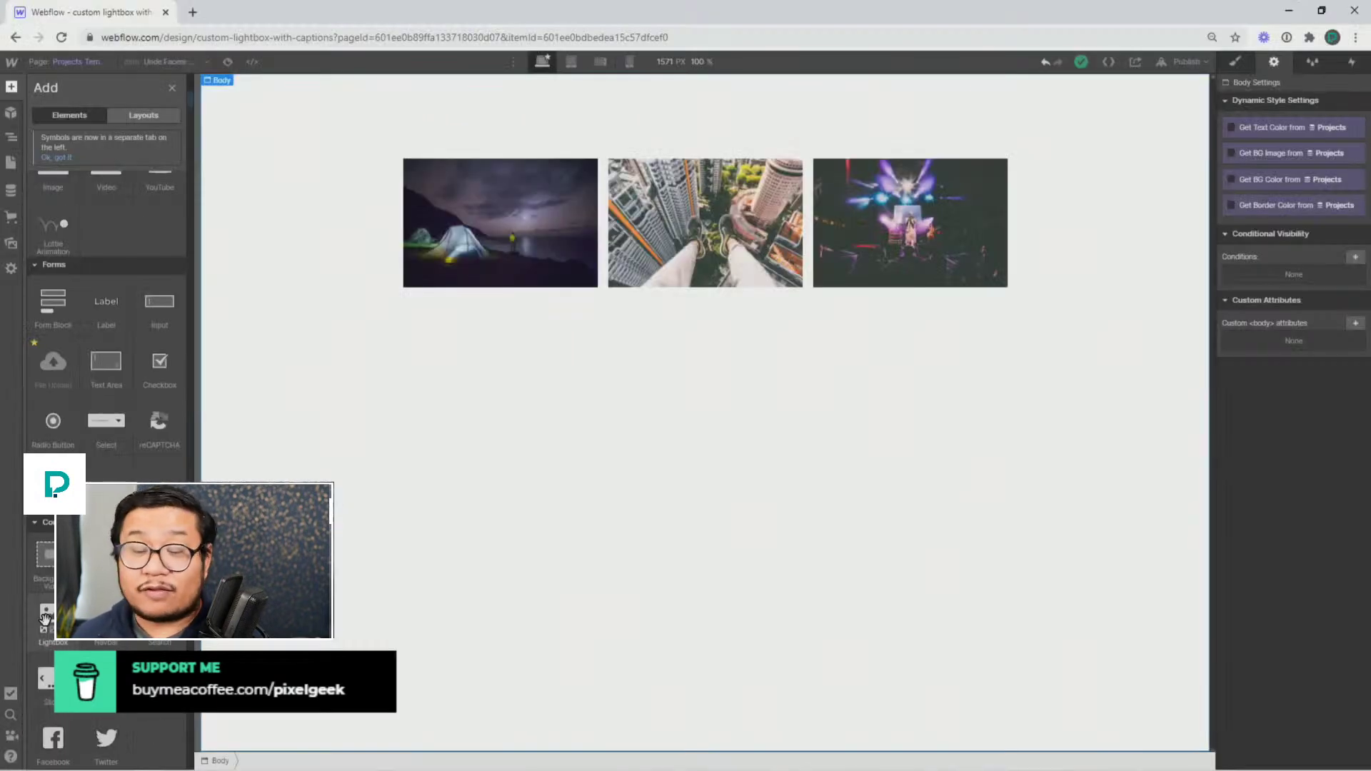
left_click_drag(45, 618, 486, 437)
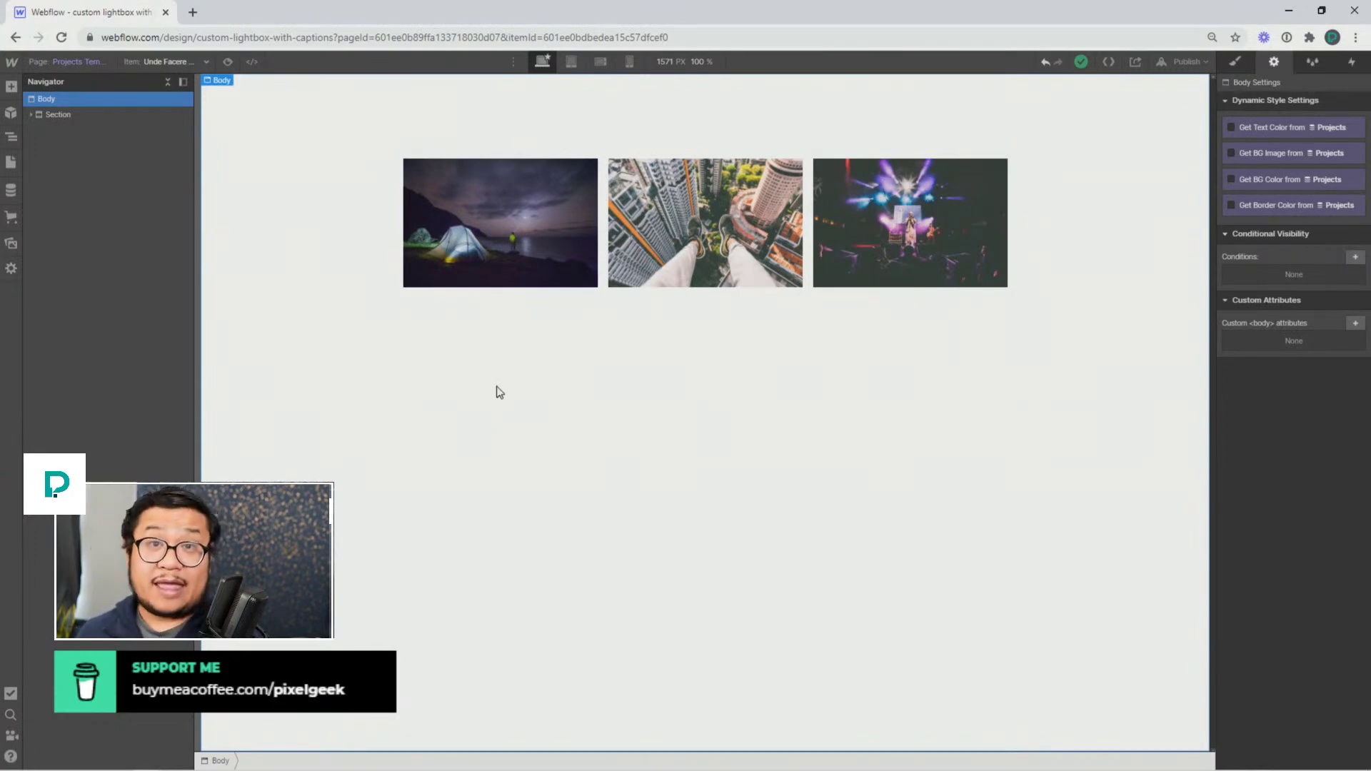
key("a")
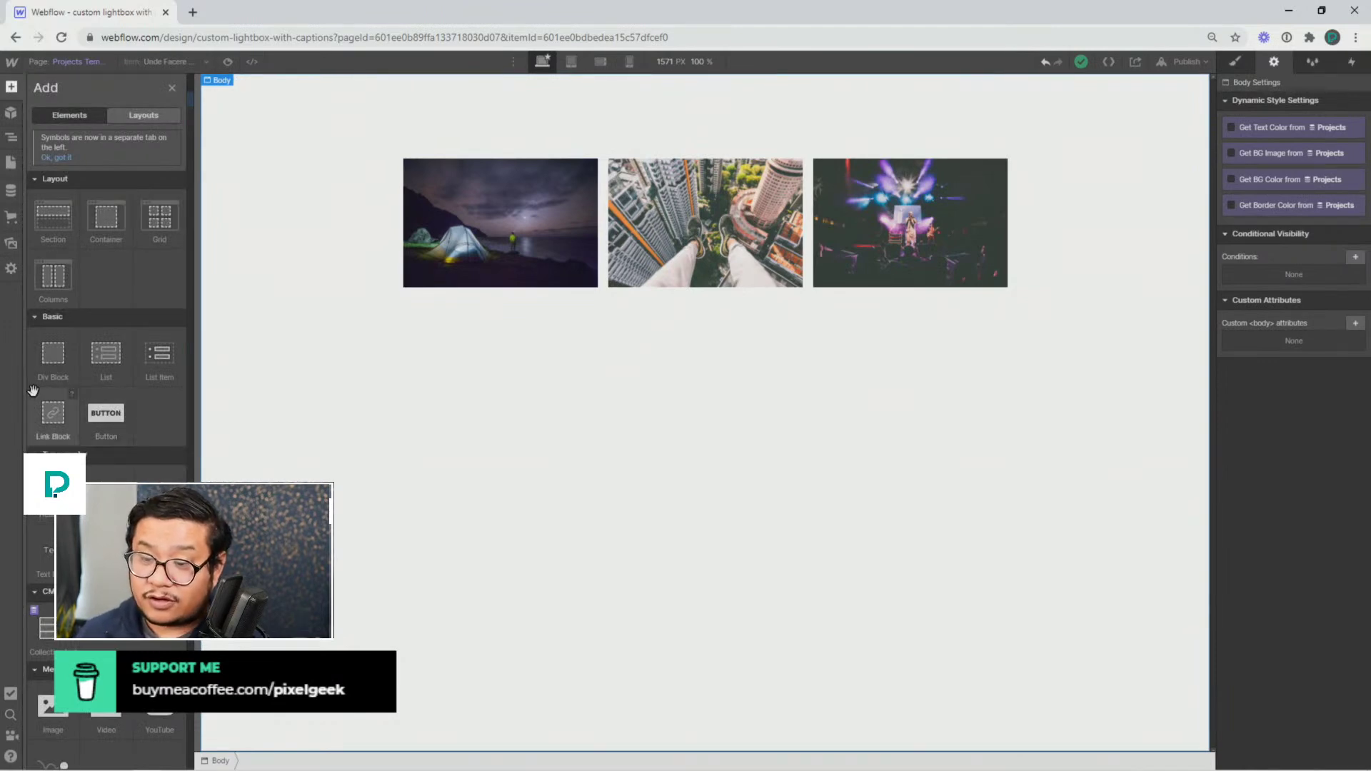
left_click_drag(53, 353, 118, 113)
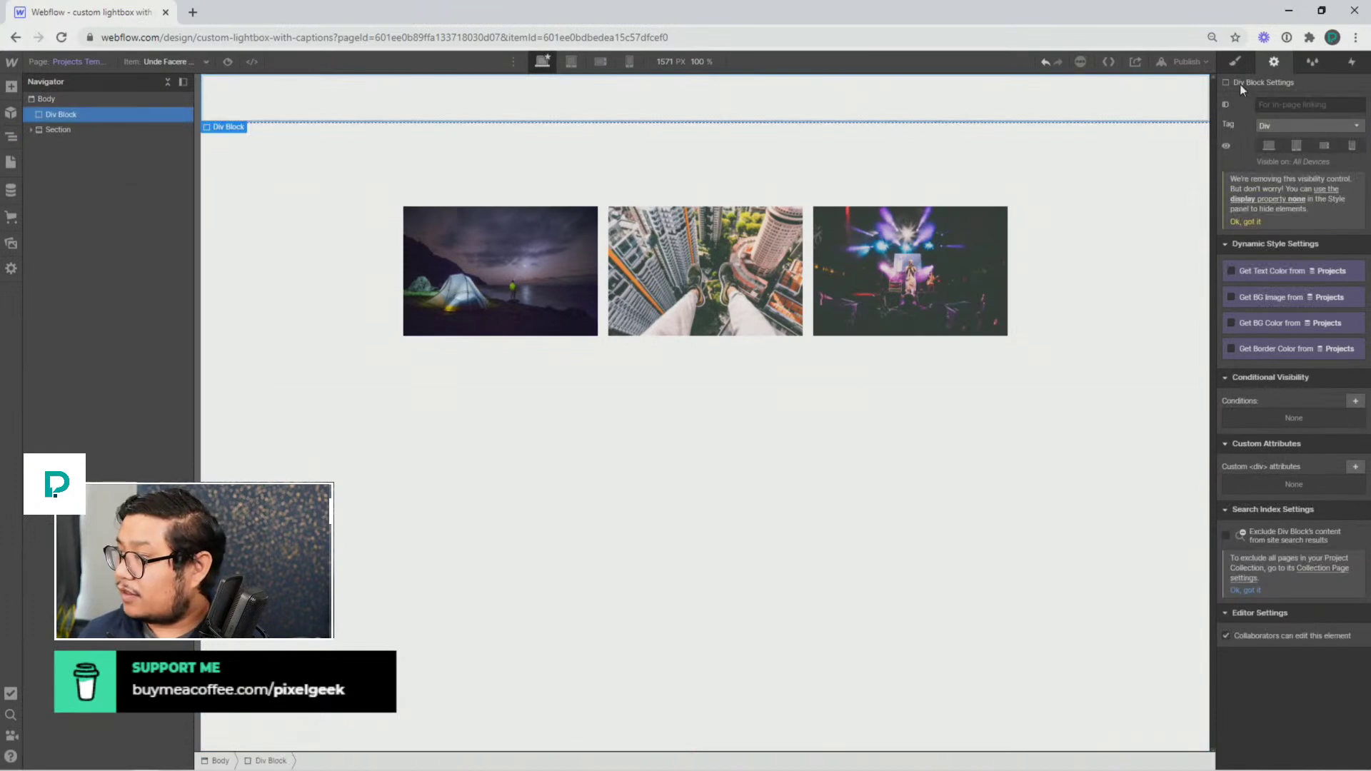
Assign the class "custom lightbox" to the new Div Block
left_click(1234, 62)
left_click(1264, 117)
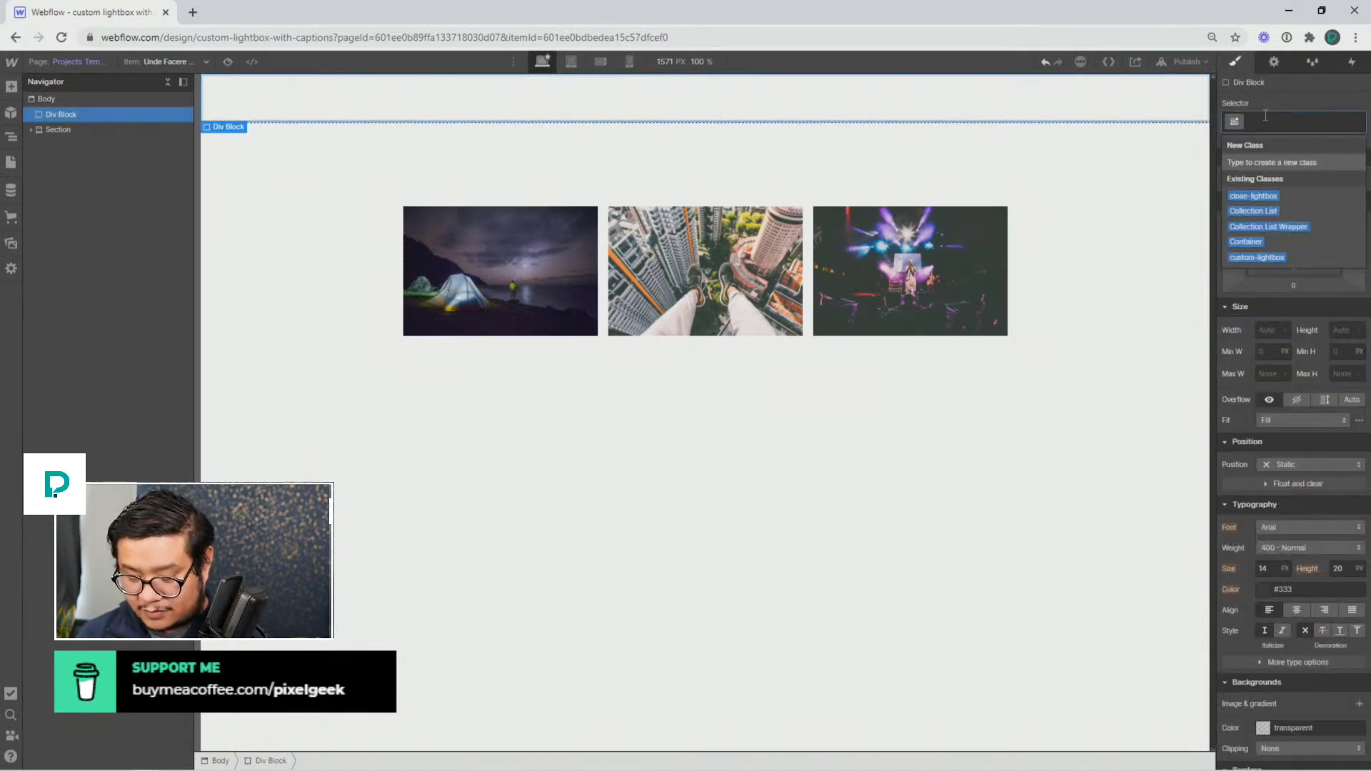
type("custom lightbox")
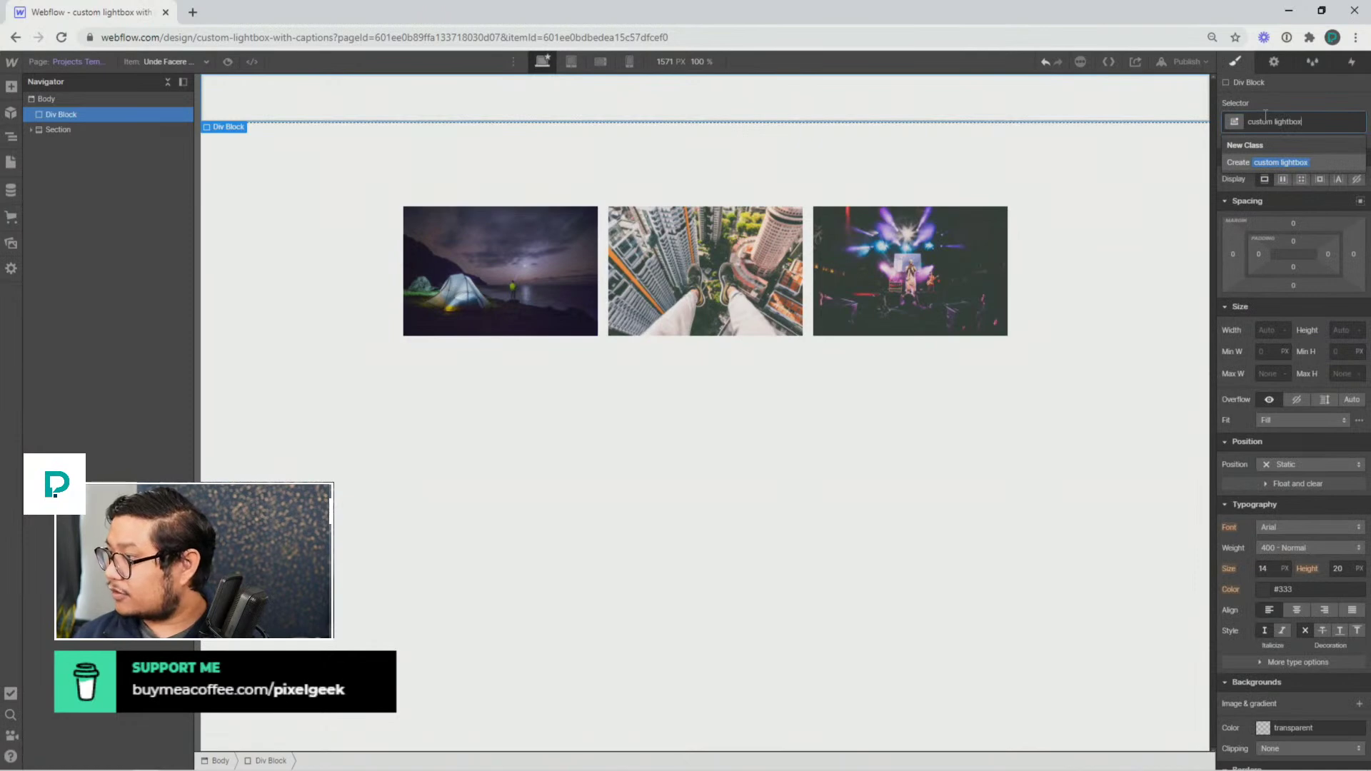
key("Return")
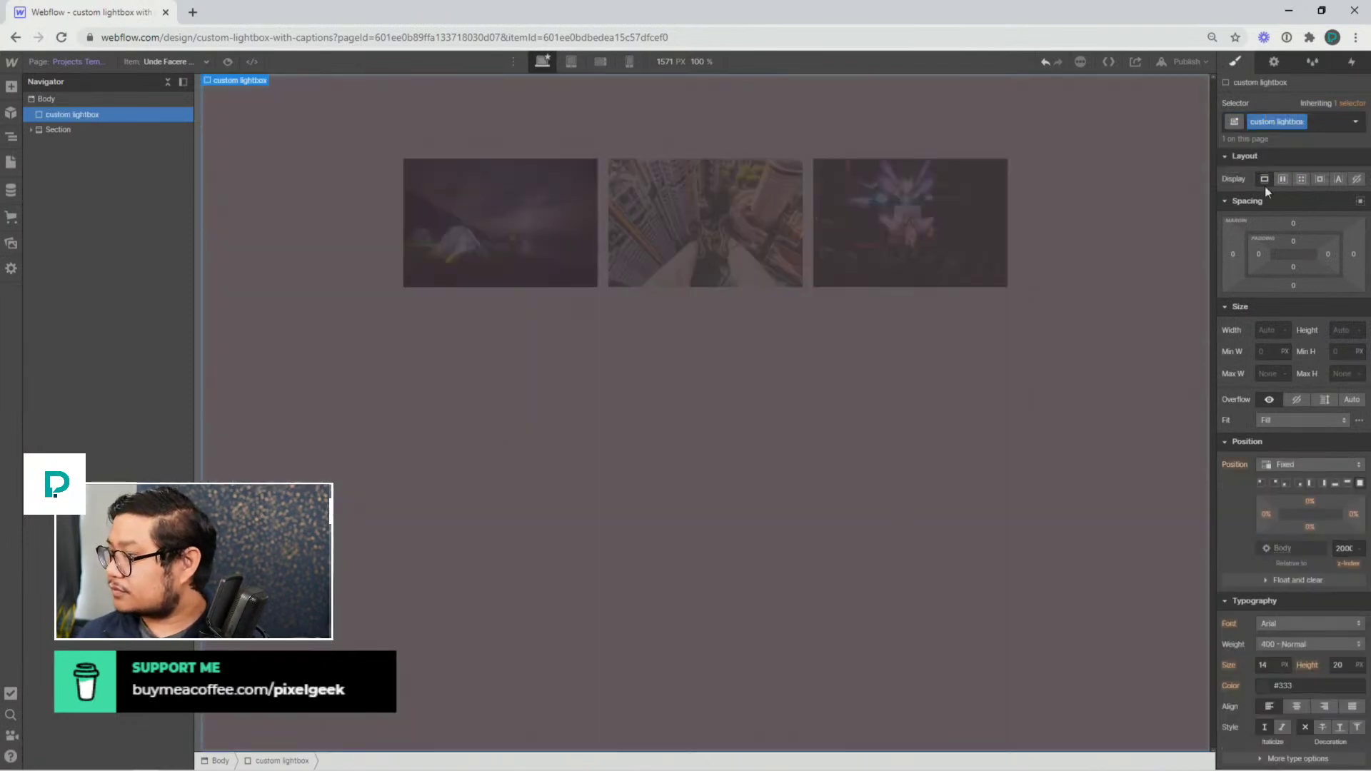
Undo the "custom lightbox" class on the Div Block and assign it a new class named "lightbox" instead
scroll(1283, 294, "down", 1)
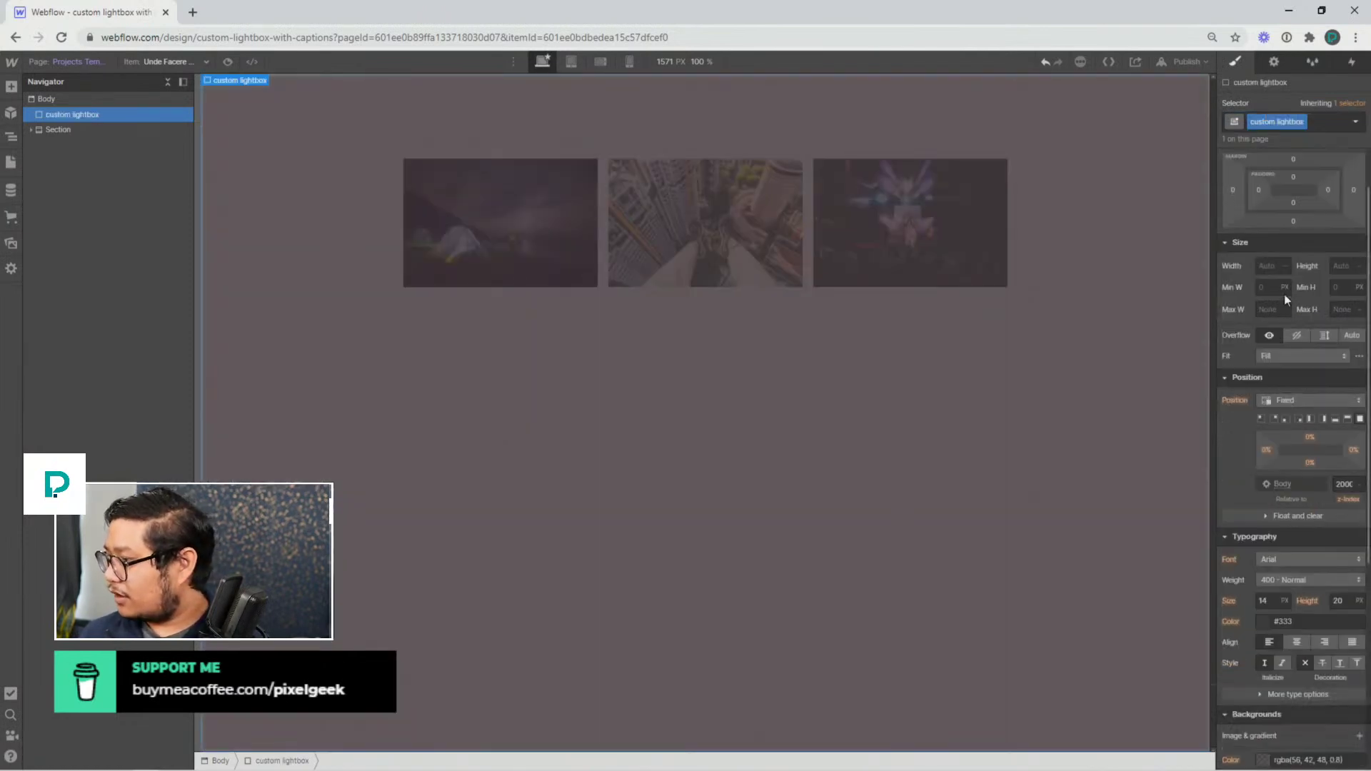
scroll(1284, 294, "up", 1)
key("ctrl+z")
left_click(1262, 119)
type("light")
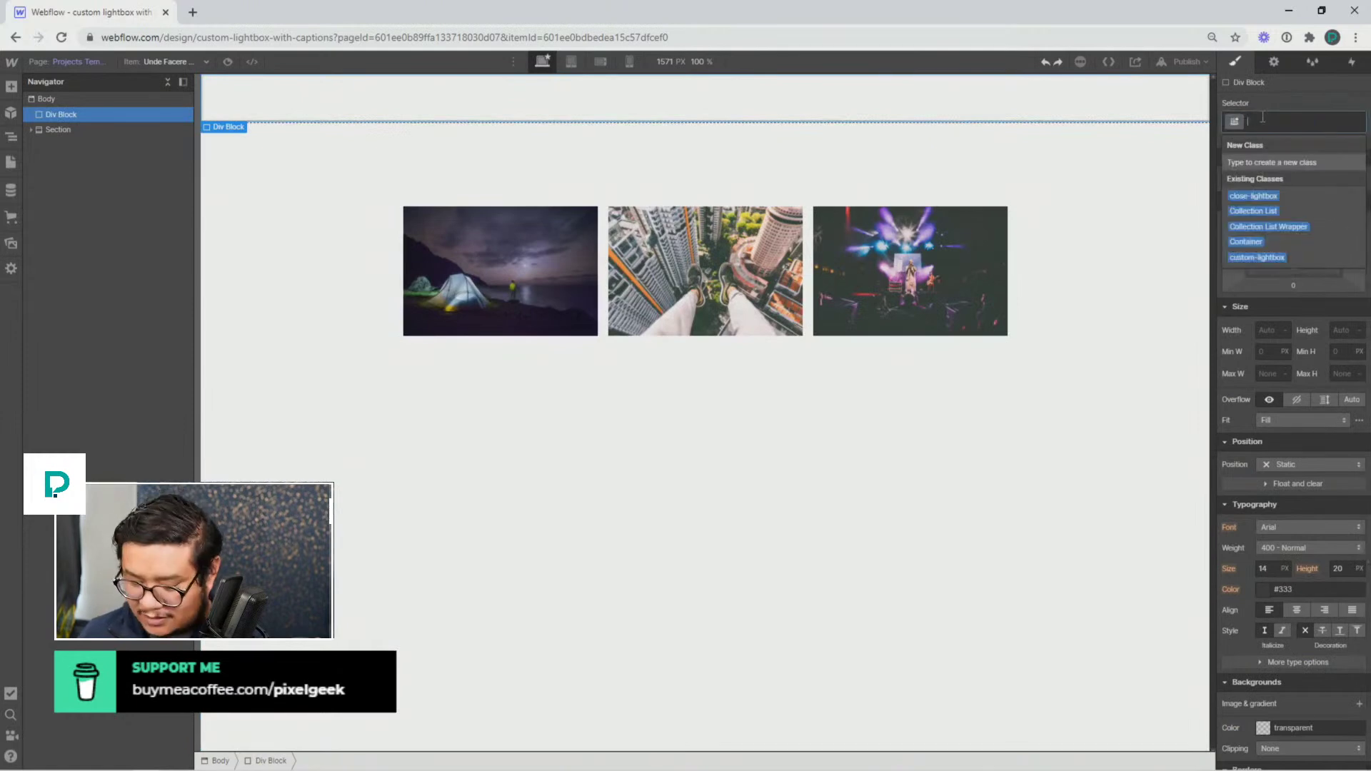
type("box")
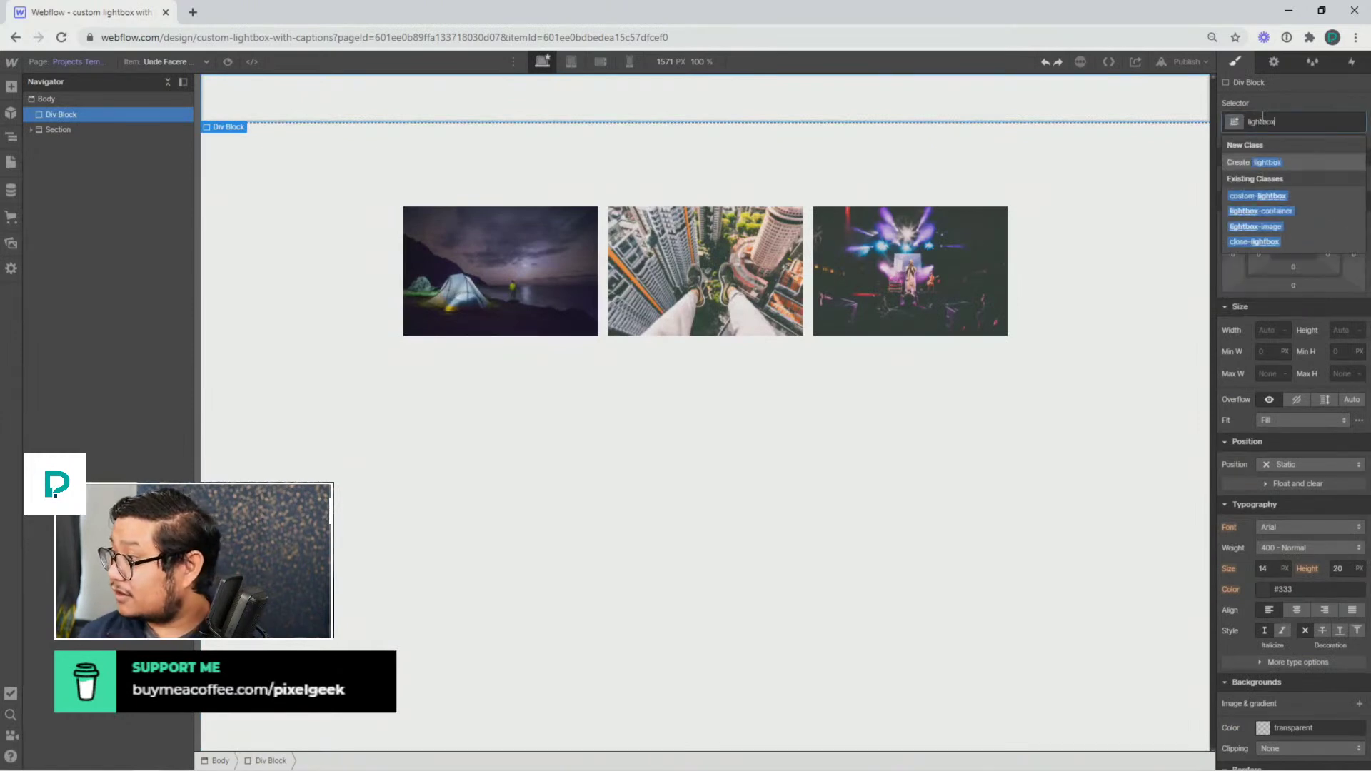
key("Return")
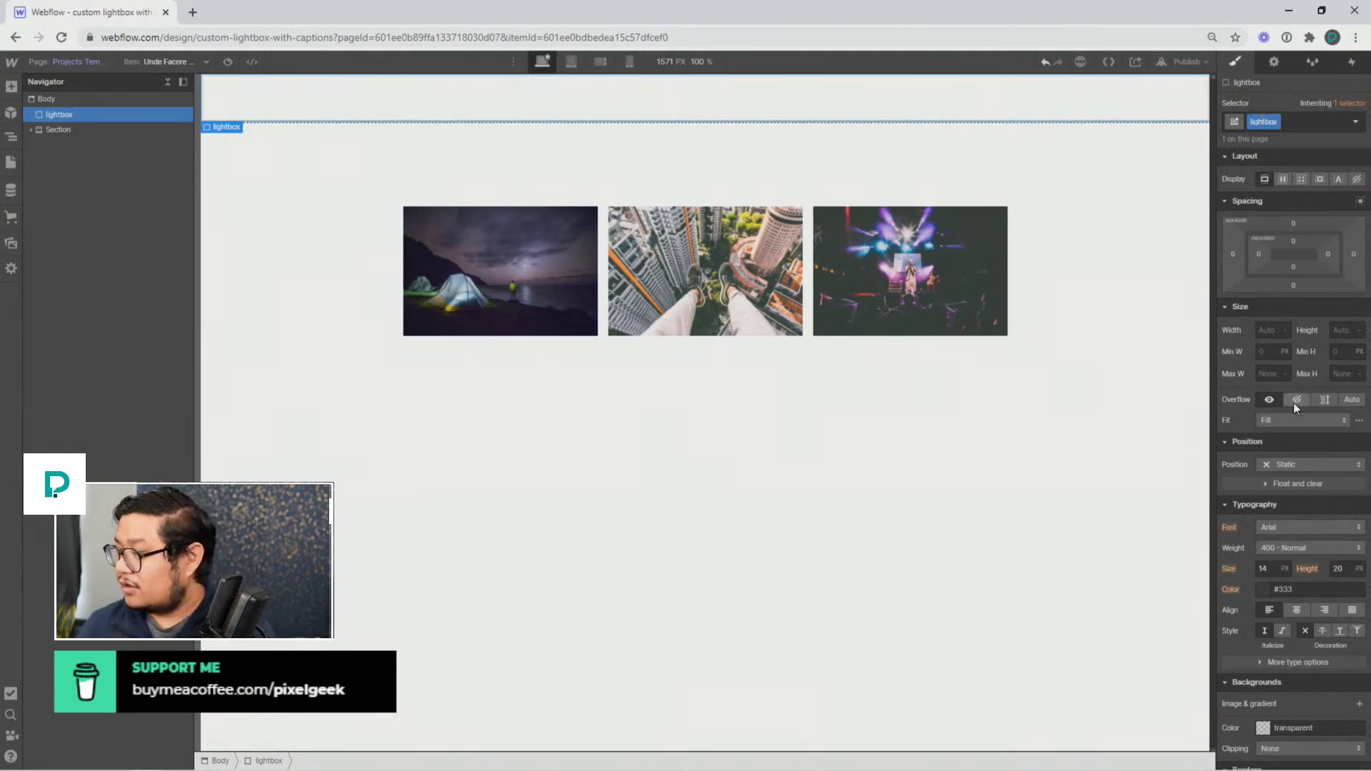
Give the lightbox block a fixed position covering the full screen, with a z-index of 9999
scroll(1294, 608, "down", 3)
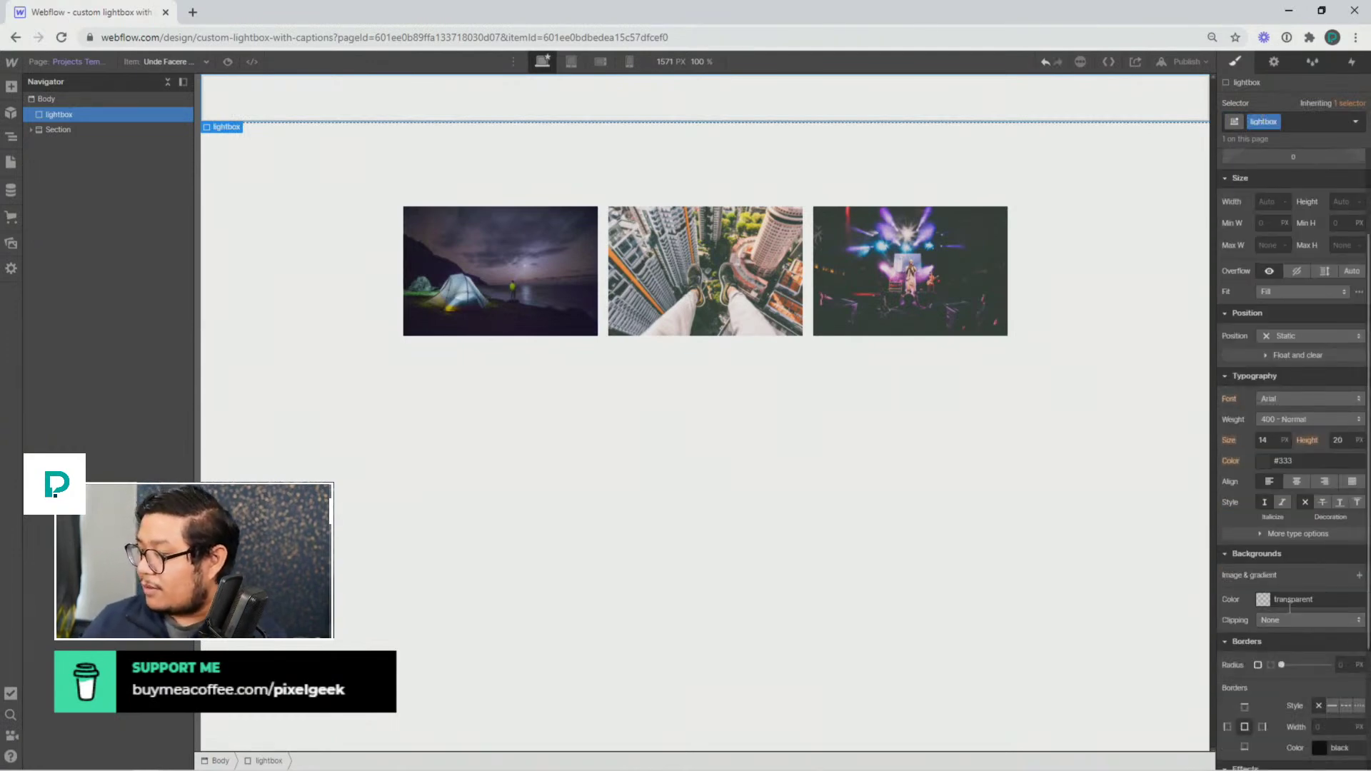
left_click(1308, 331)
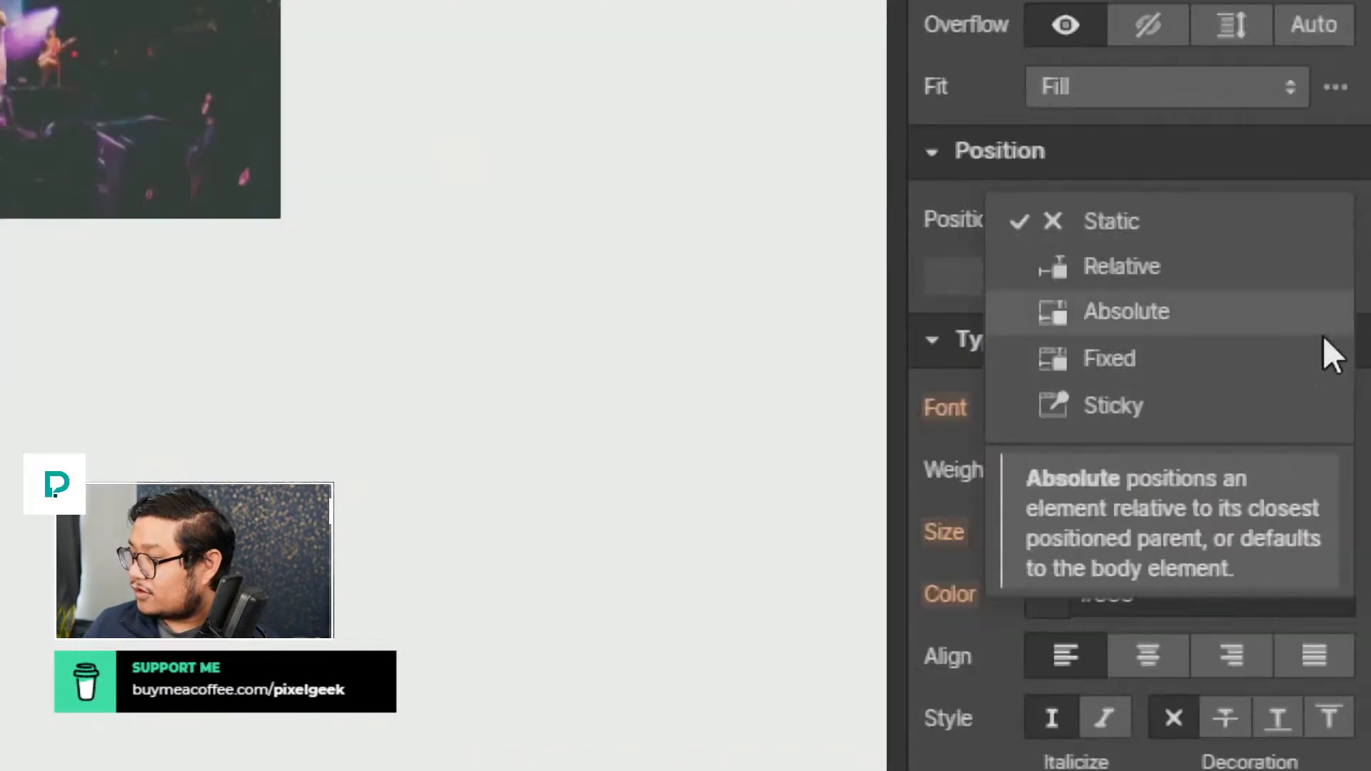
left_click(1229, 357)
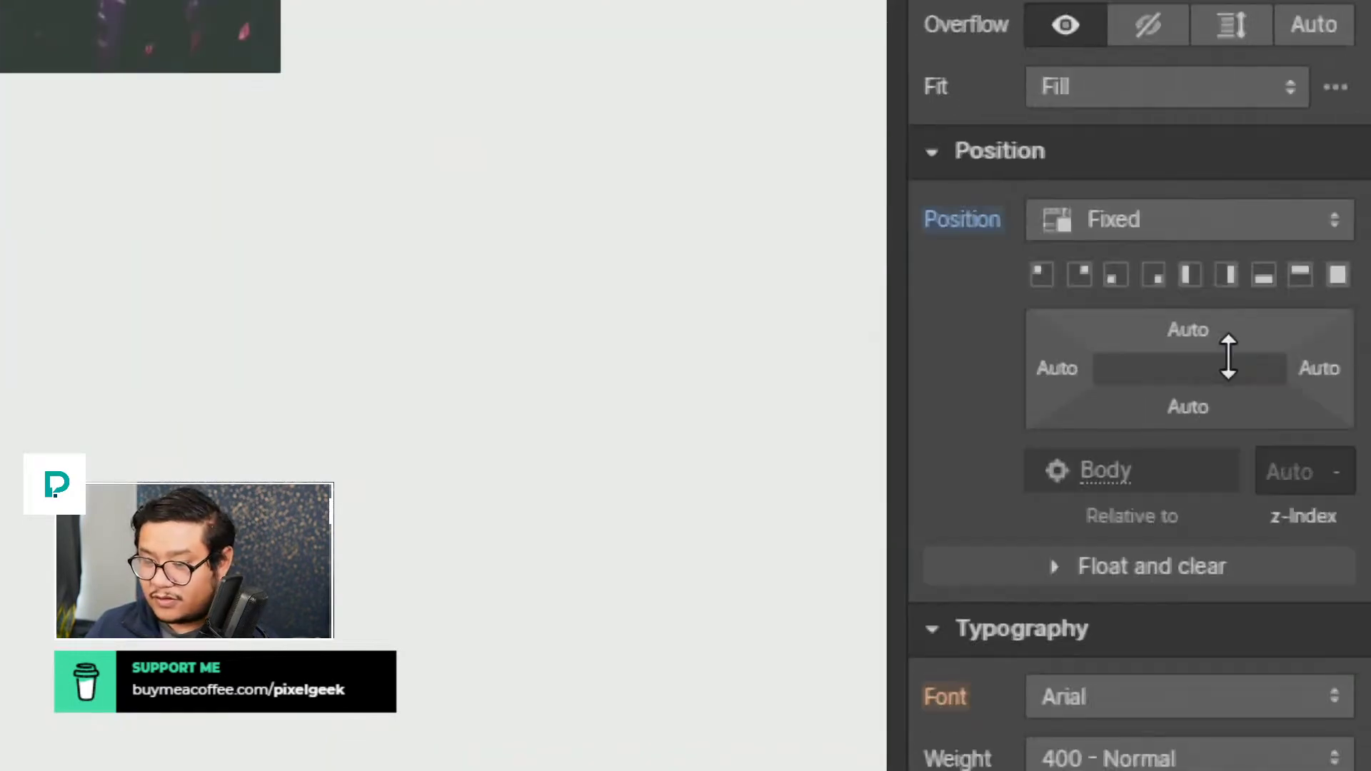
left_click(1342, 275)
left_click(1312, 470)
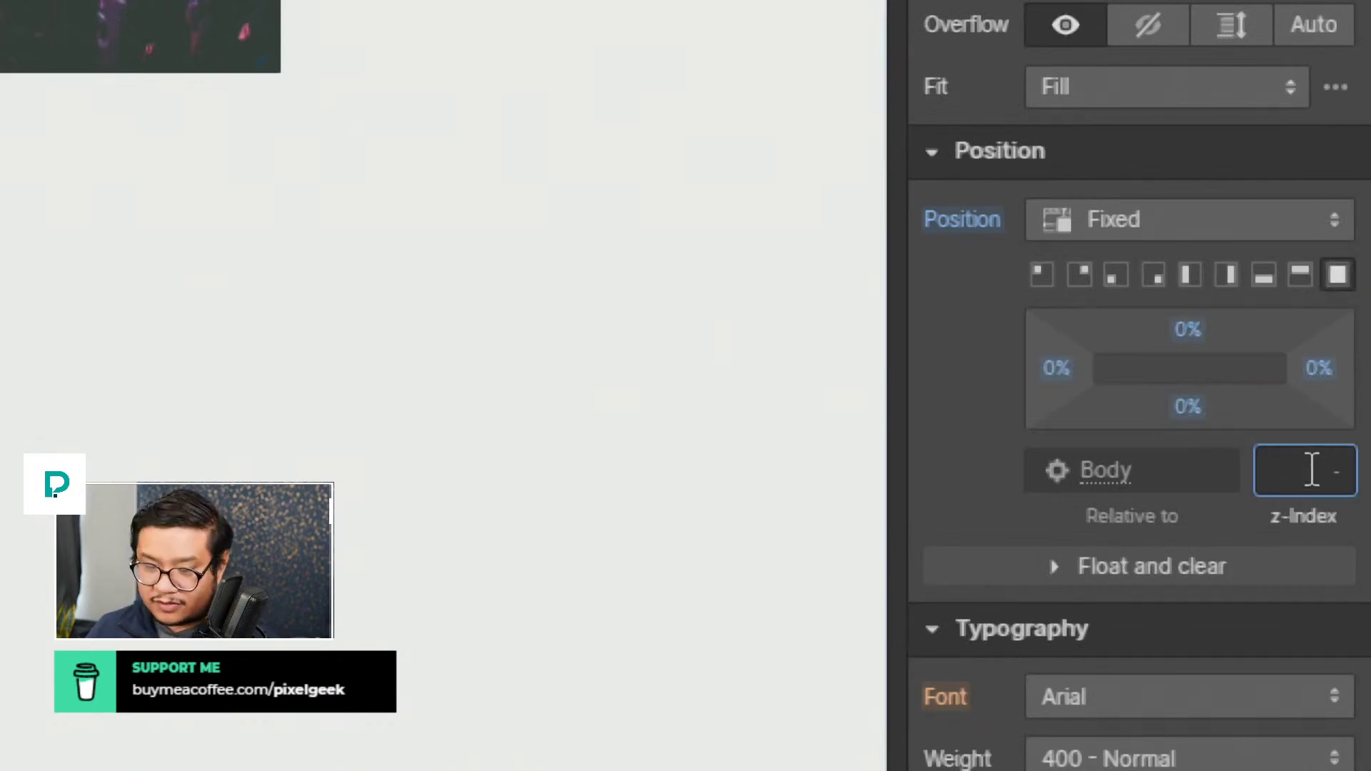
type("9999")
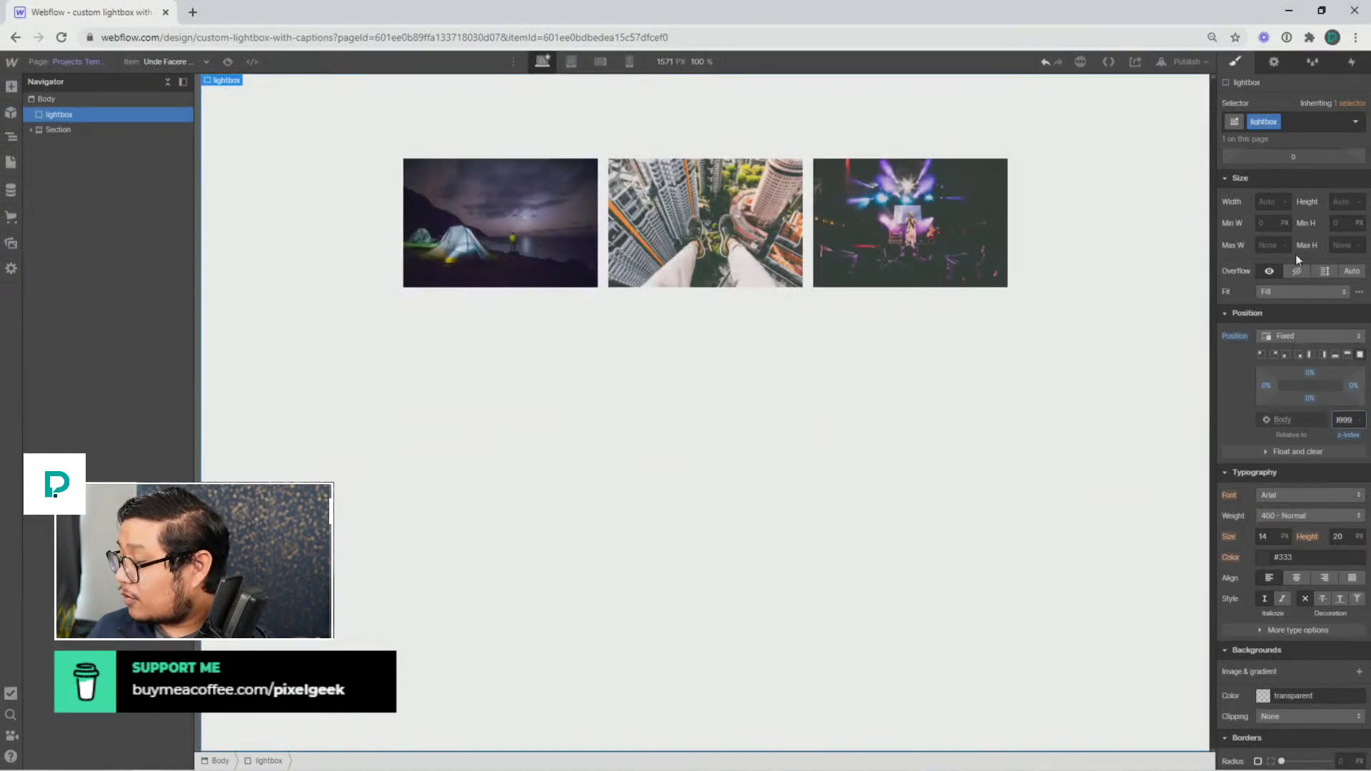
Set the lightbox background color to black at 80% opacity
scroll(1305, 691, "down", 3)
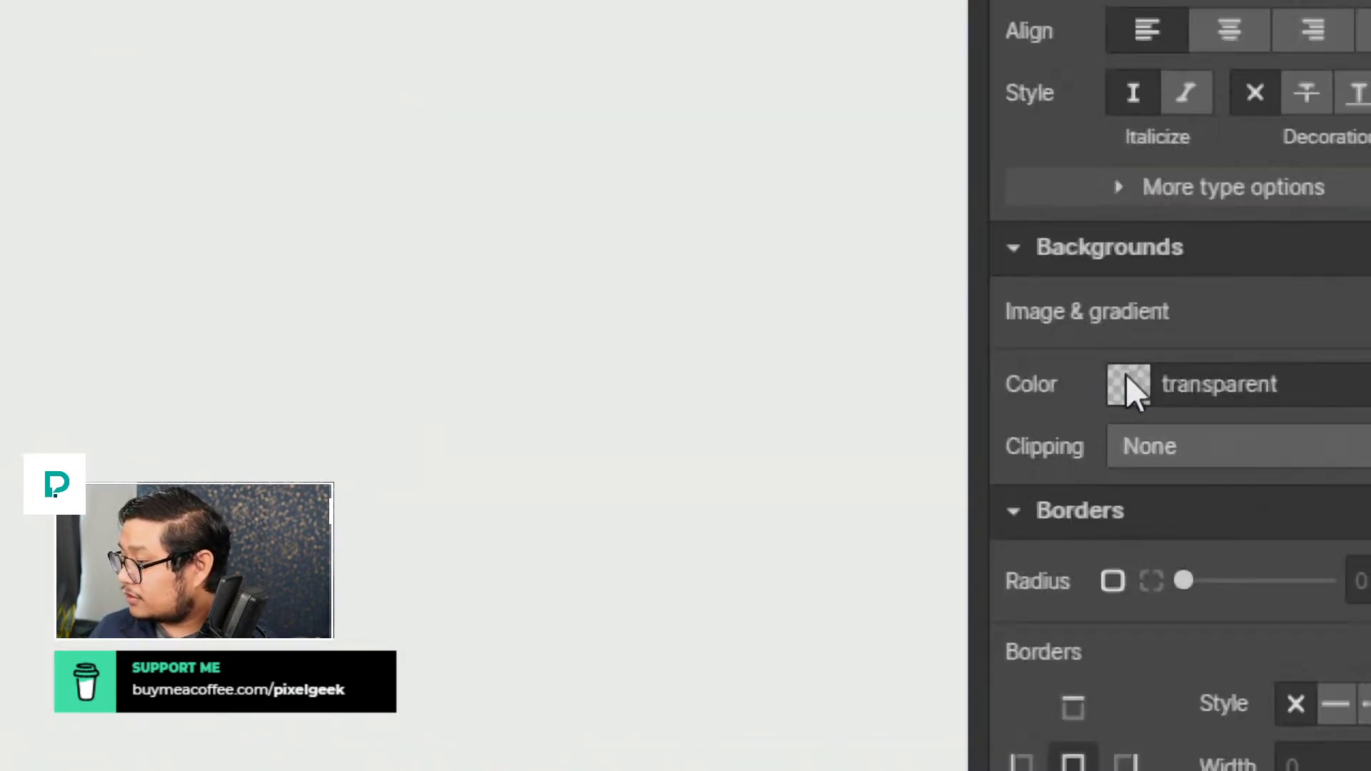
left_click(1127, 379)
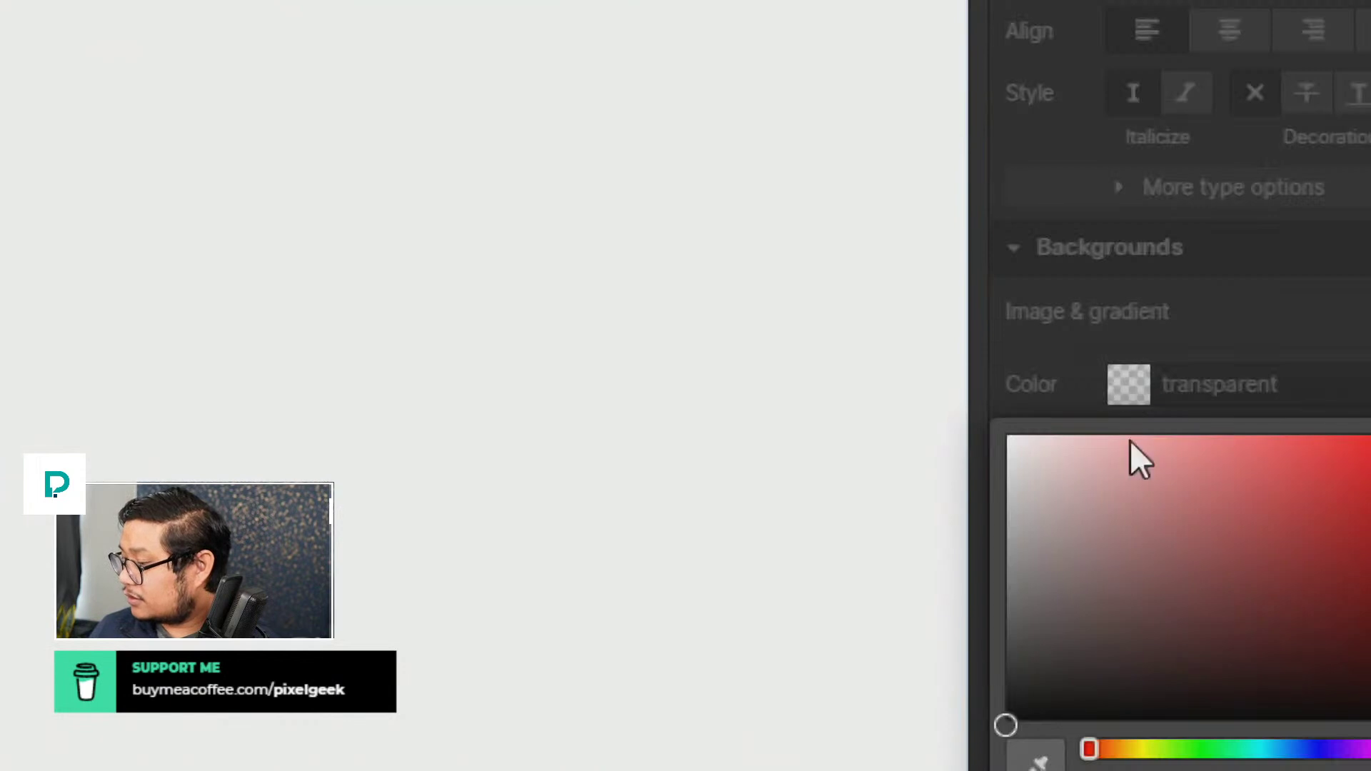
left_click_drag(1068, 582, 878, 735)
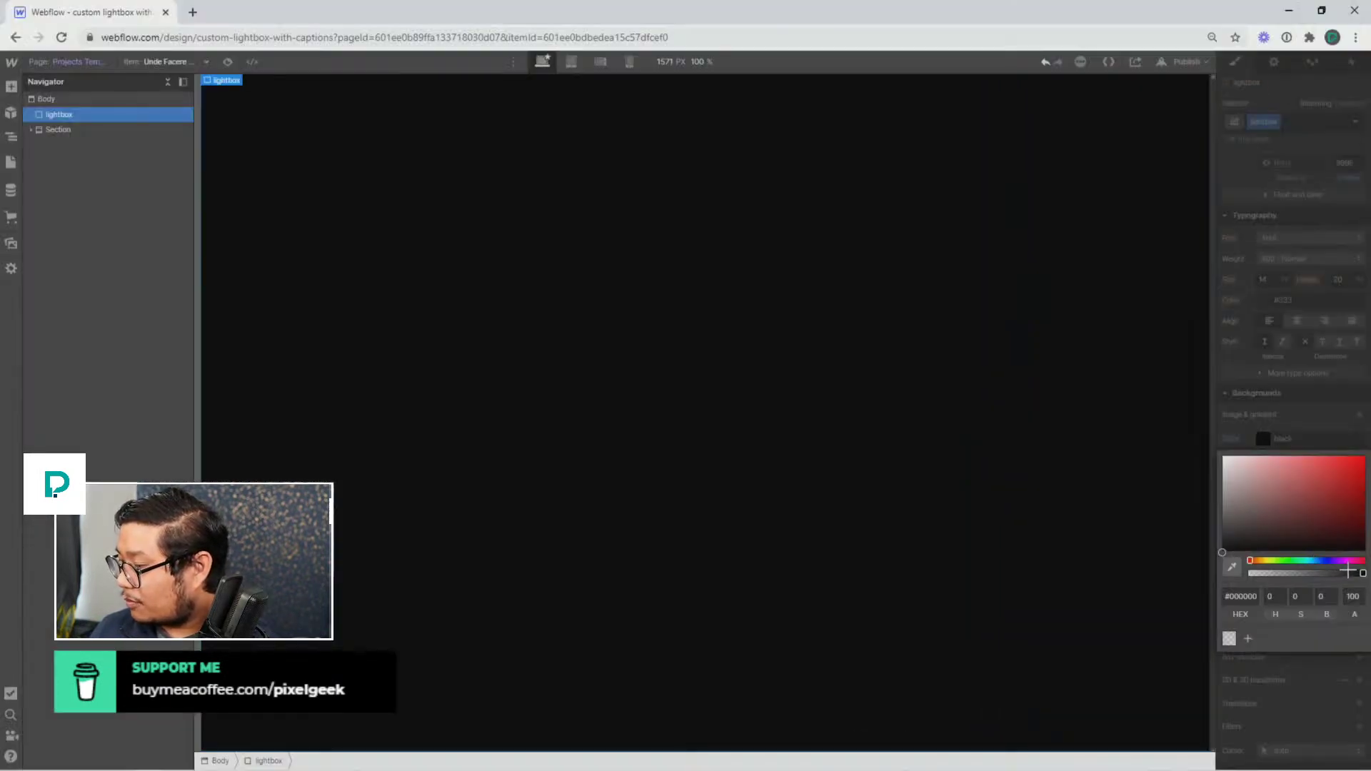
left_click_drag(1361, 573, 1340, 573)
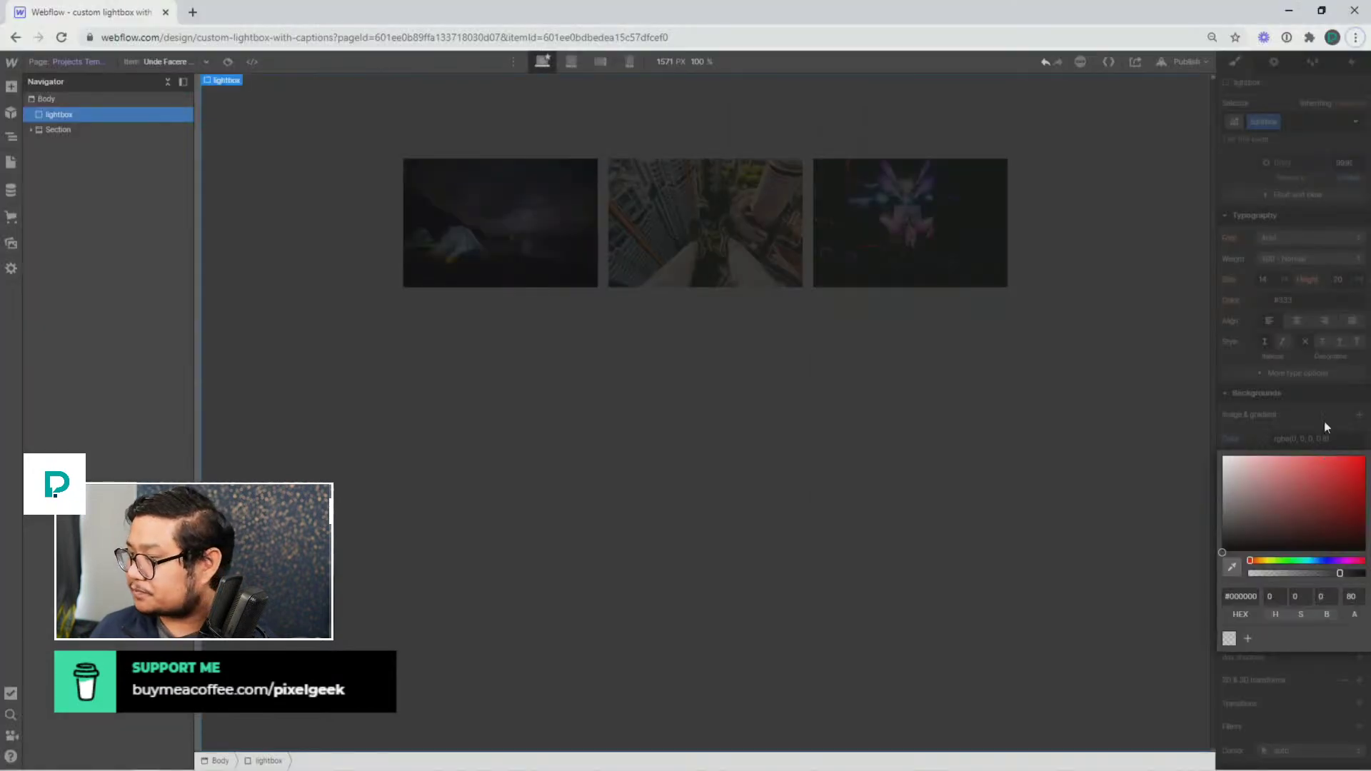
left_click(1326, 427)
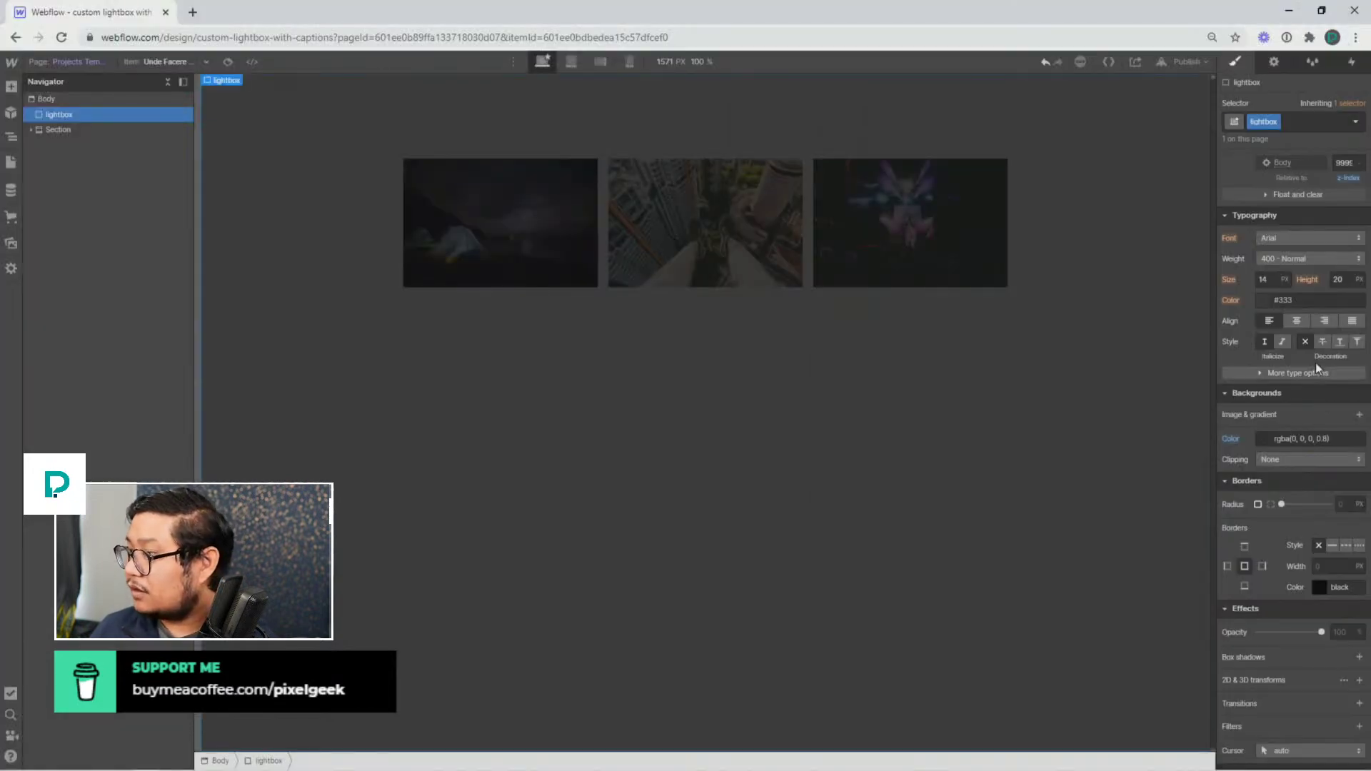
Make the lightbox a vertical flex container with its children centered in both align and justify
scroll(1314, 333, "up", 5)
scroll(1314, 333, "up", 1)
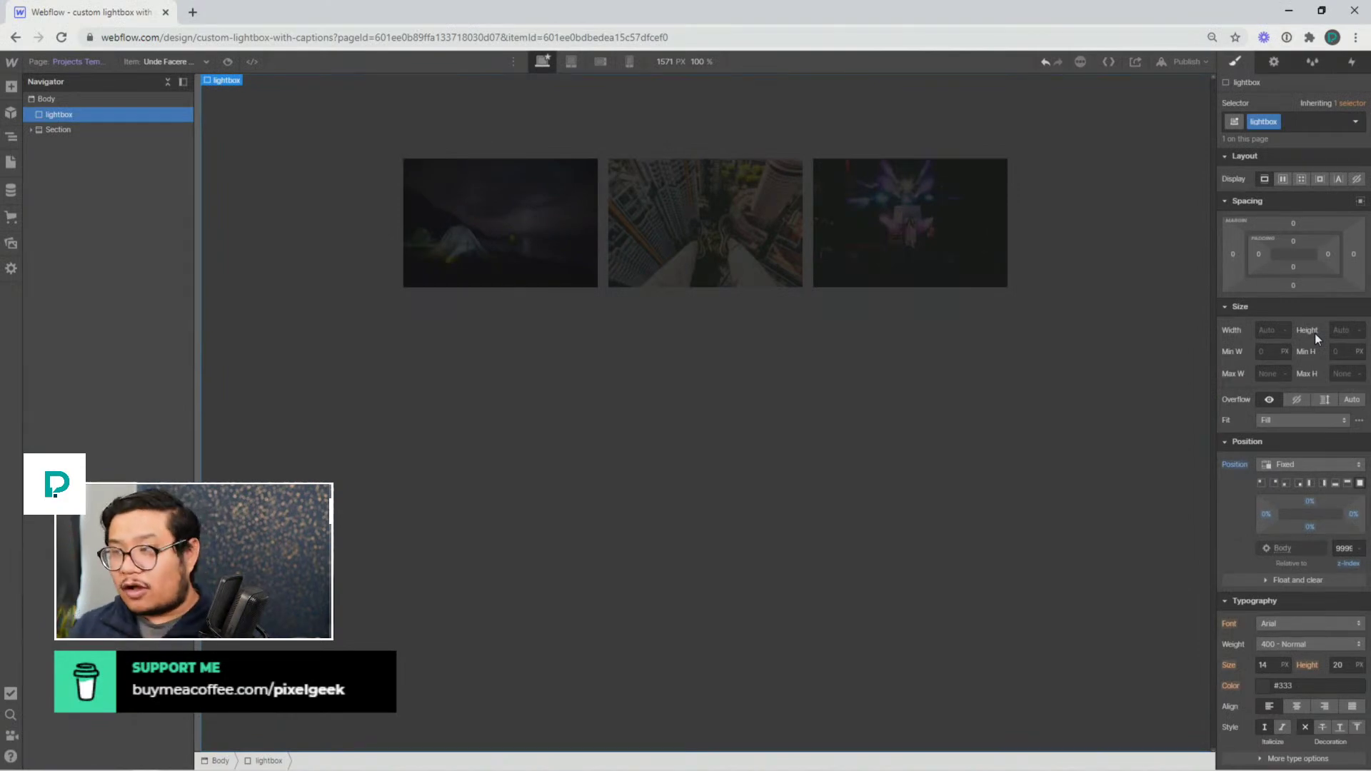
left_click(1282, 179)
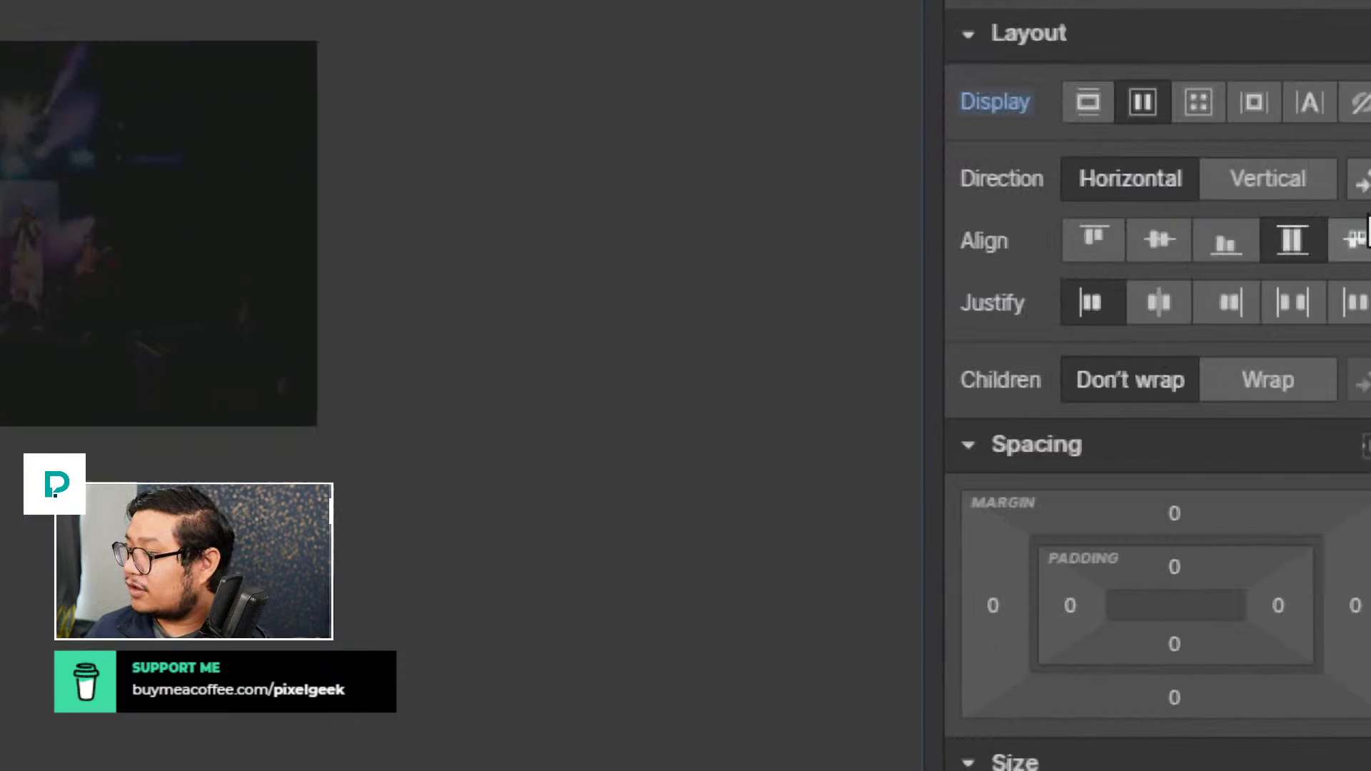
left_click(1133, 243)
left_click(1130, 293)
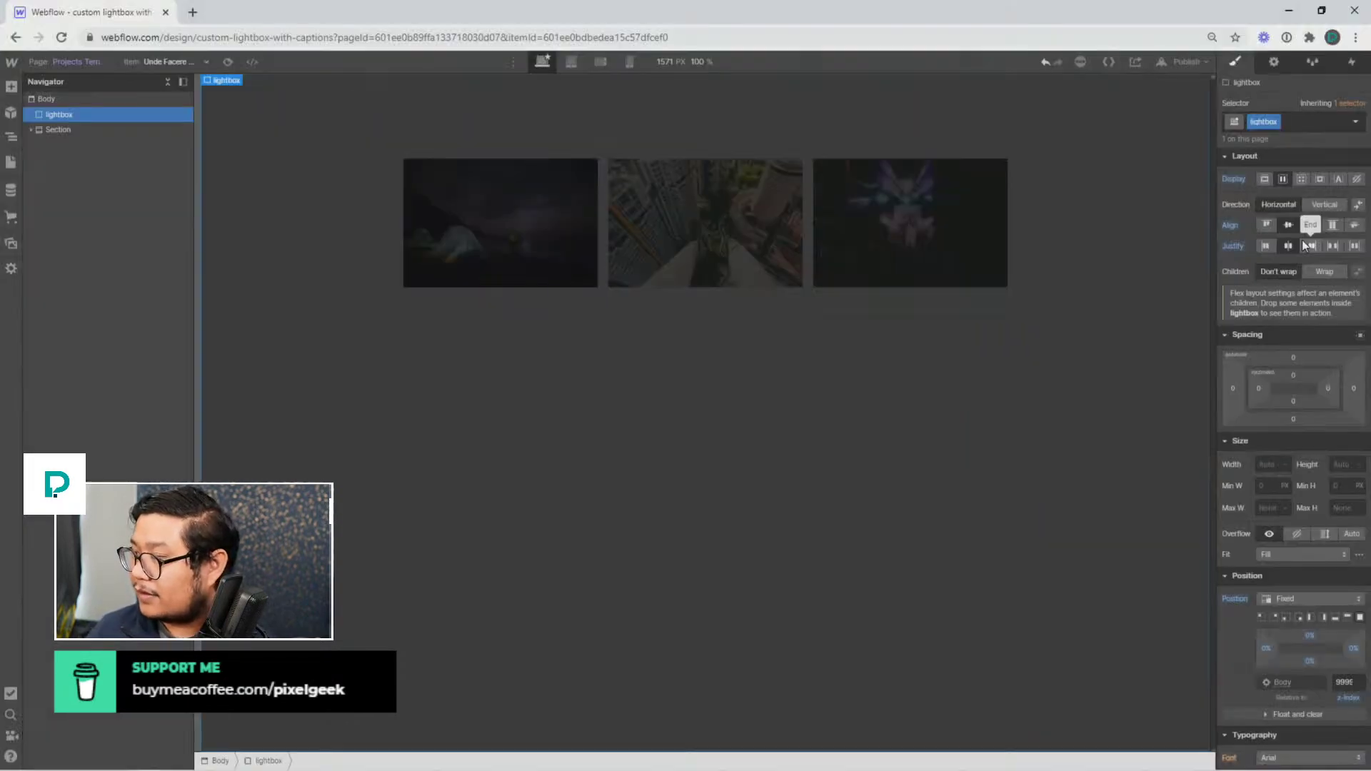
key("a")
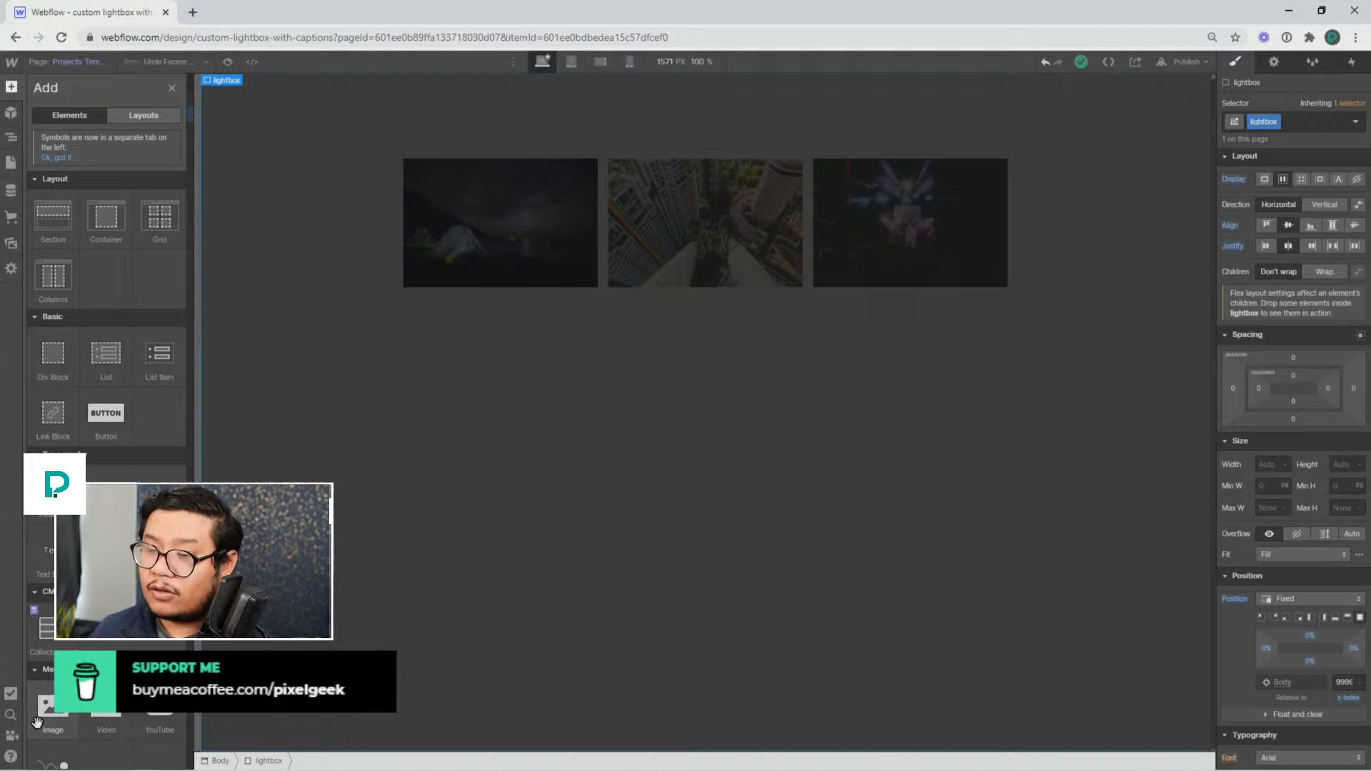
left_click(786, 400)
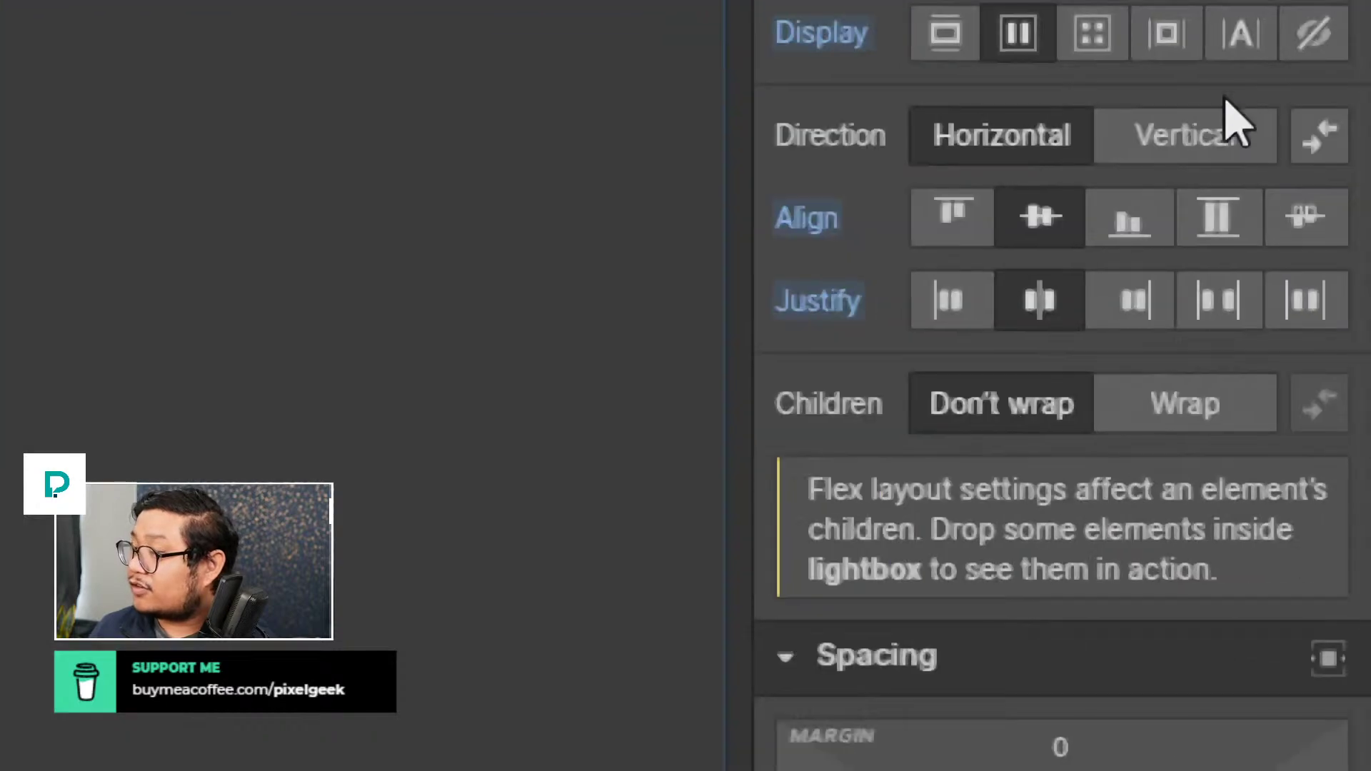
left_click(1179, 137)
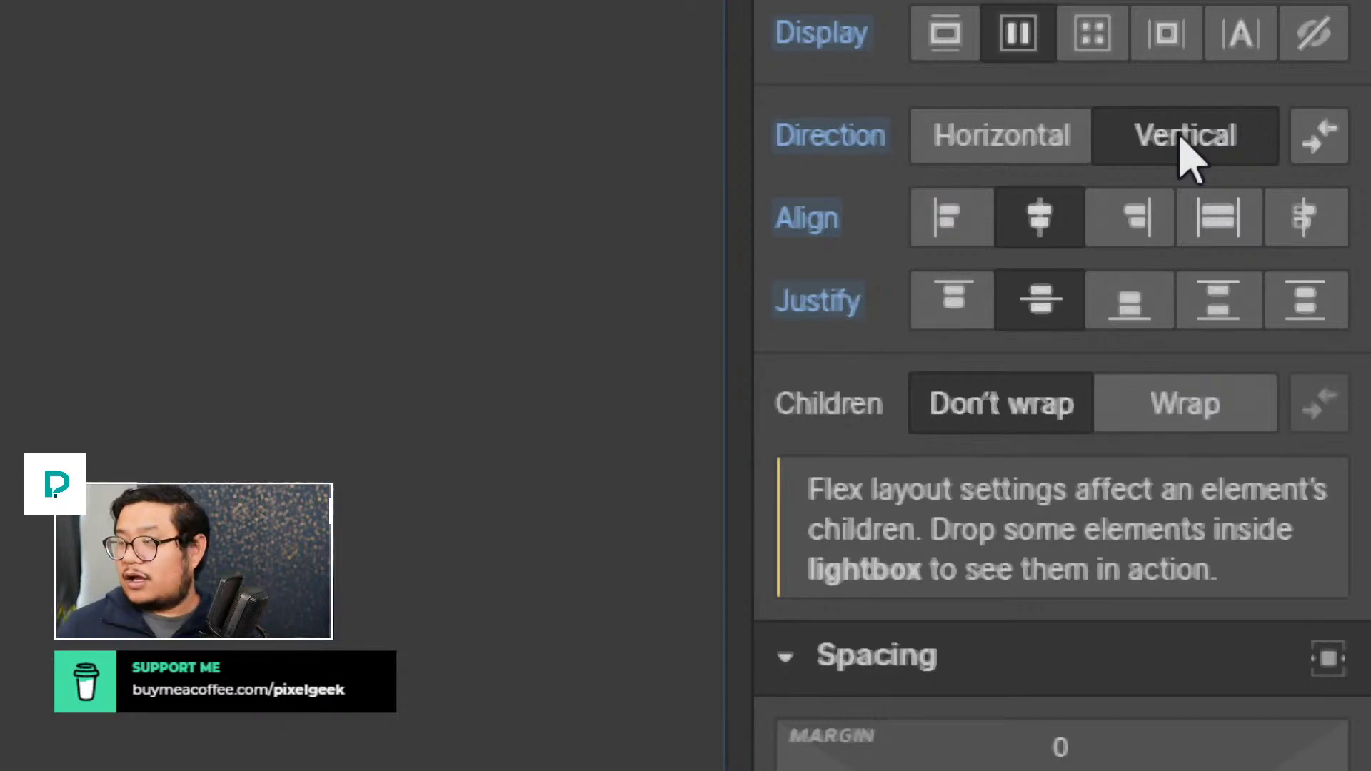
scroll(1189, 154, "up", 1)
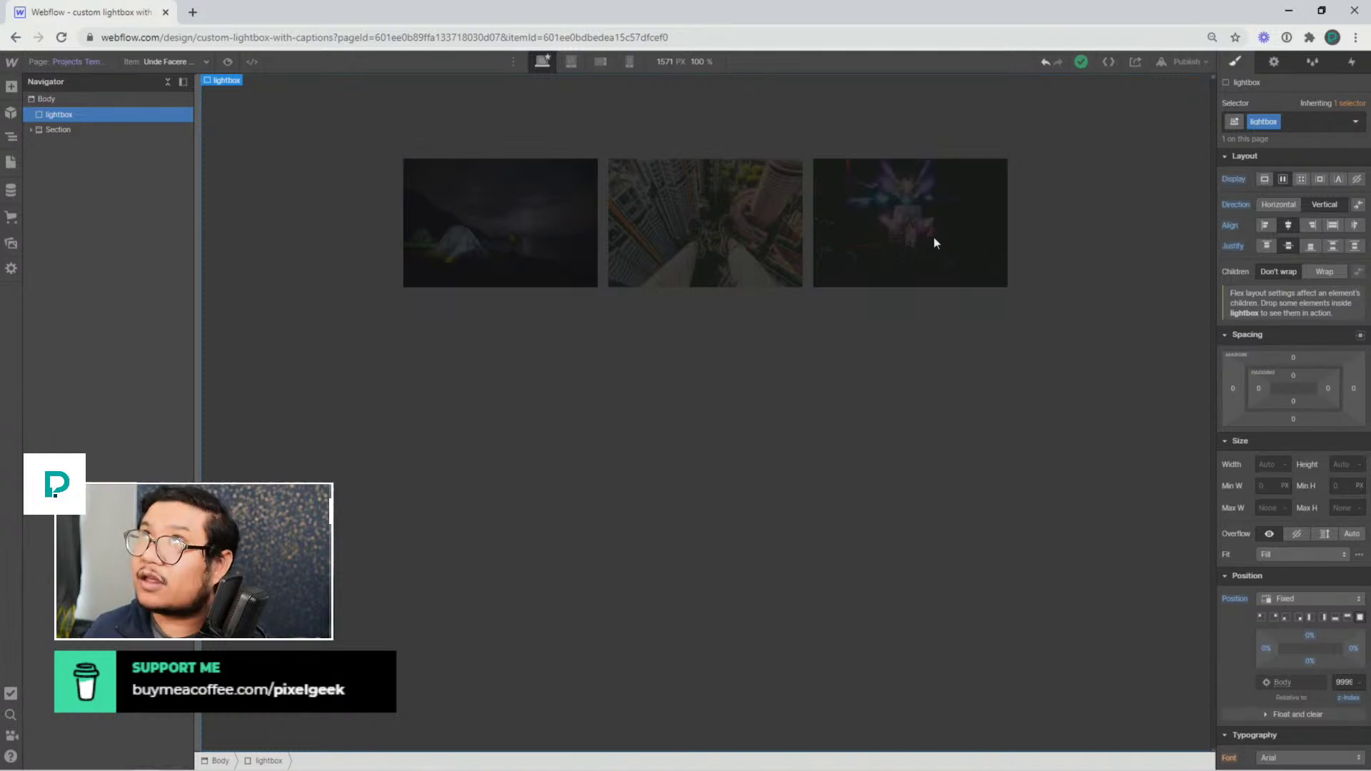
Add an Image element inside the lightbox and dismiss its settings, keeping the placeholder picture
key("a")
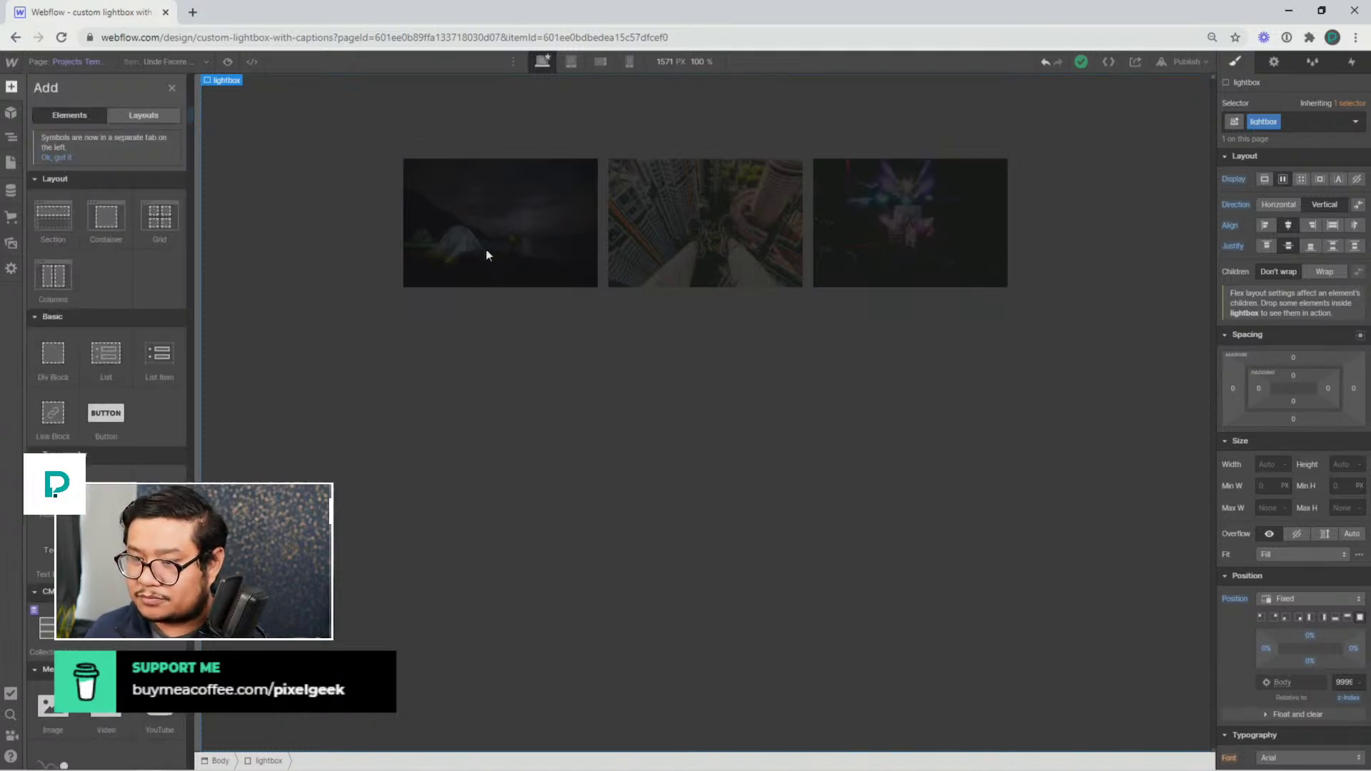
scroll(91, 647, "down", 2)
scroll(91, 646, "down", 3)
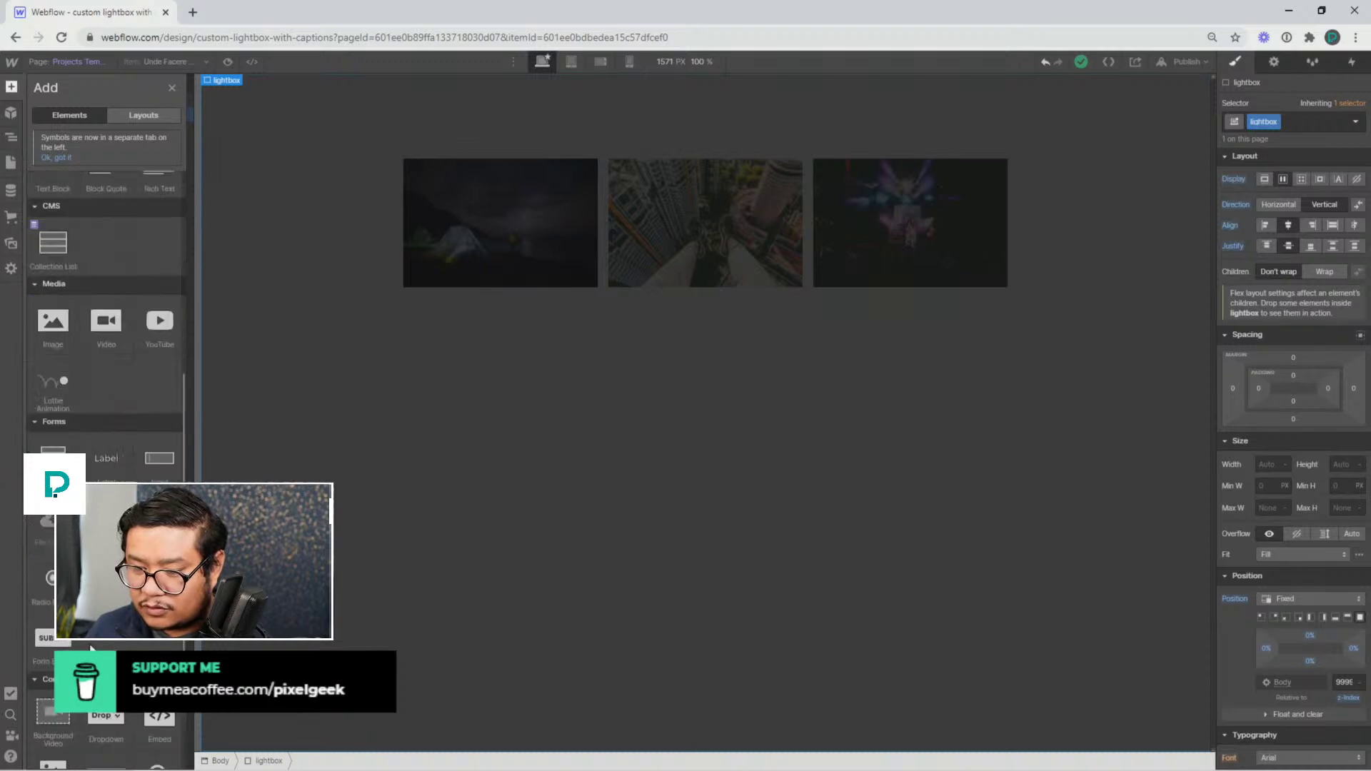
left_click_drag(49, 327, 585, 282)
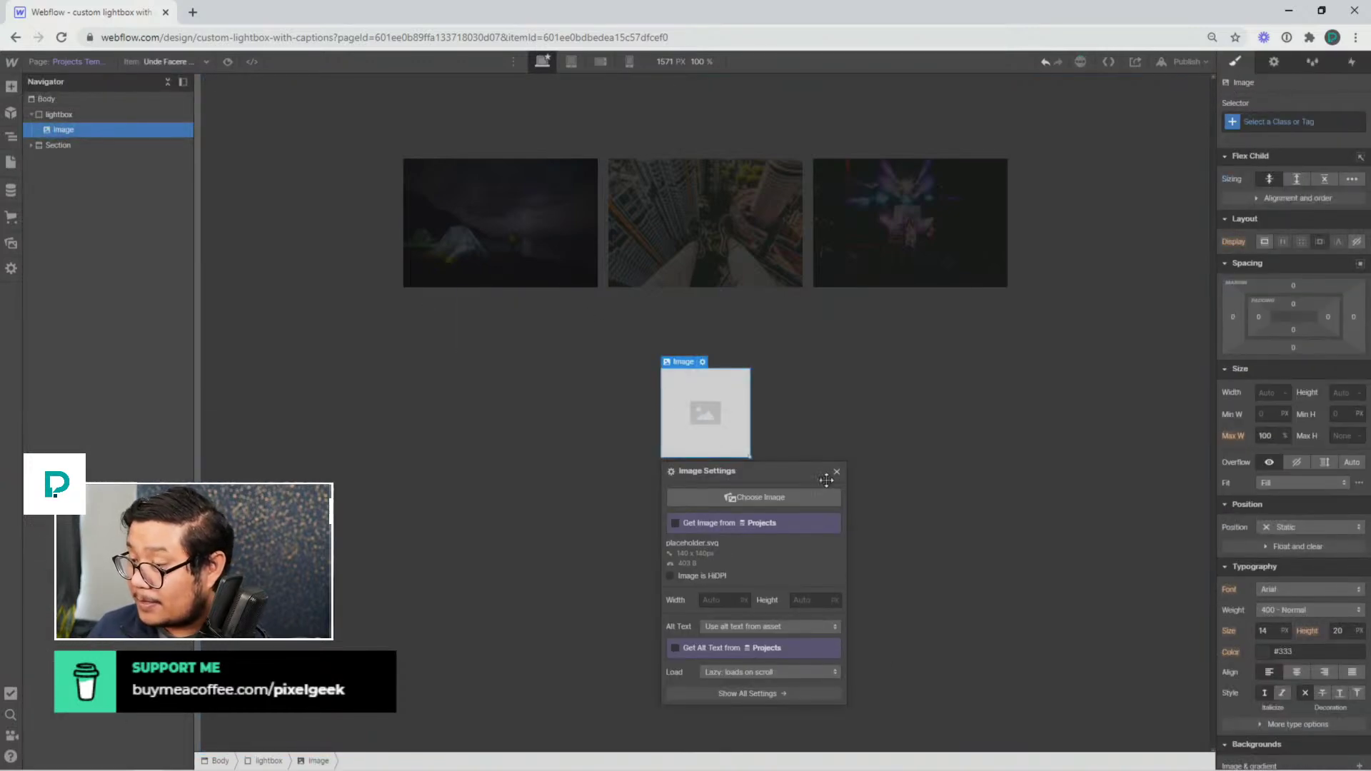
left_click(837, 472)
Add a Text Block below the image inside the lightbox and set its text color to white
left_click(832, 495)
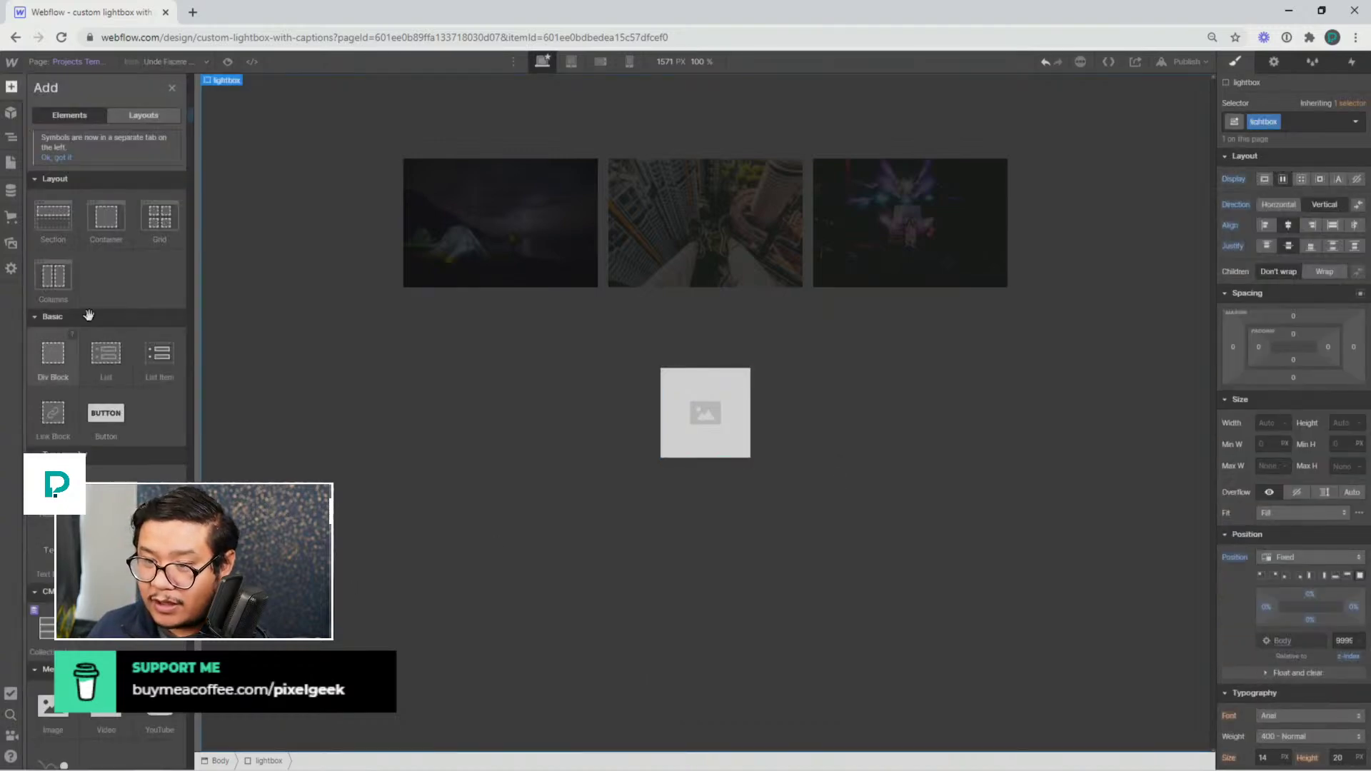
left_click_drag(53, 554, 685, 520)
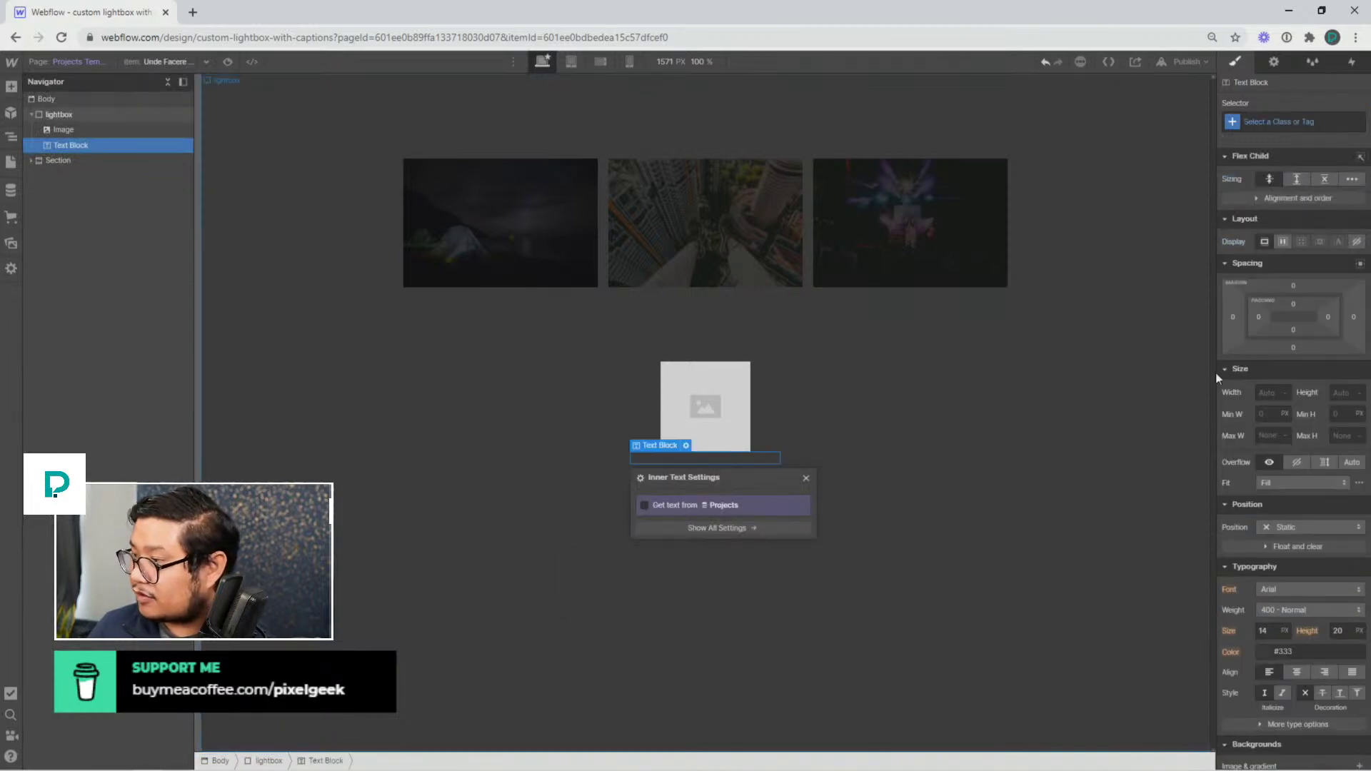
scroll(1307, 619, "down", 1)
left_click(1298, 588)
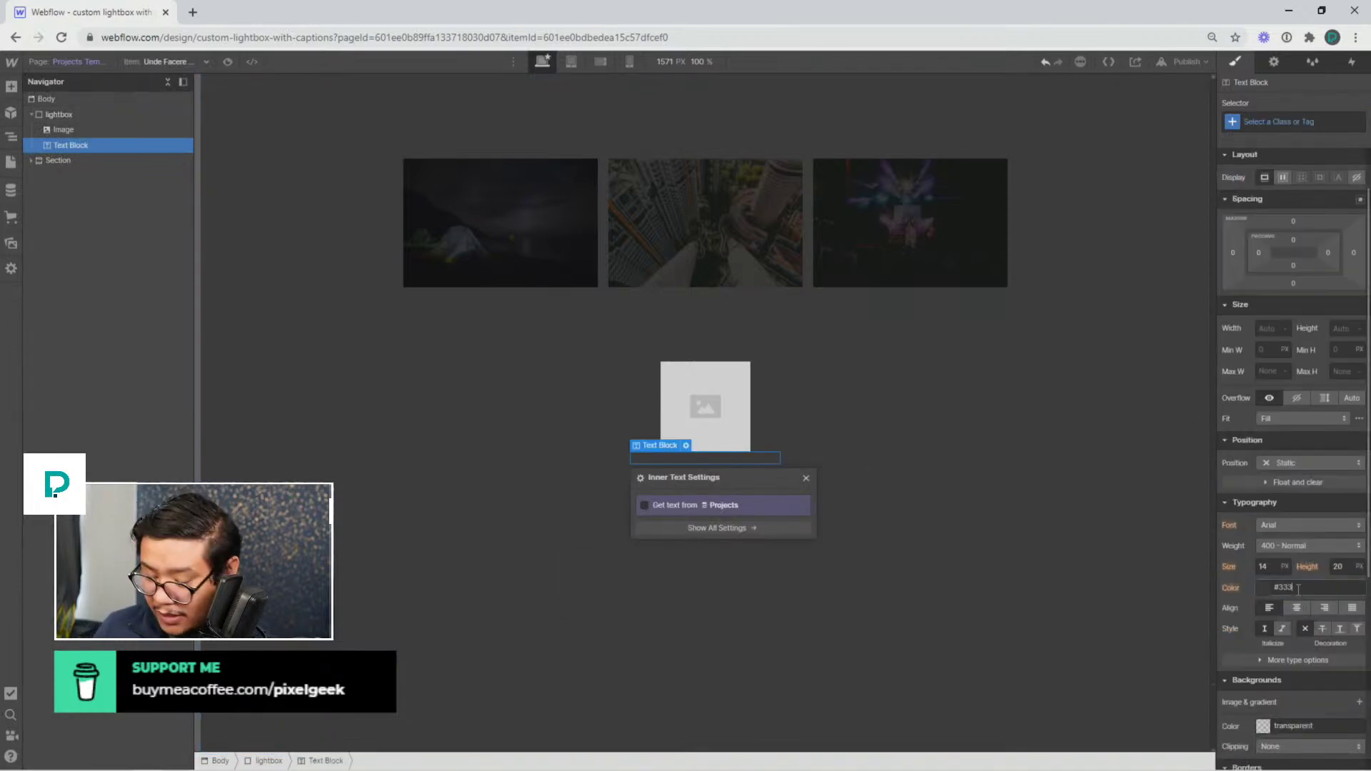
key("BackSpace")
key("BackSpace")
key("BackSpace")
key("BackSpace")
type("white")
key("Return")
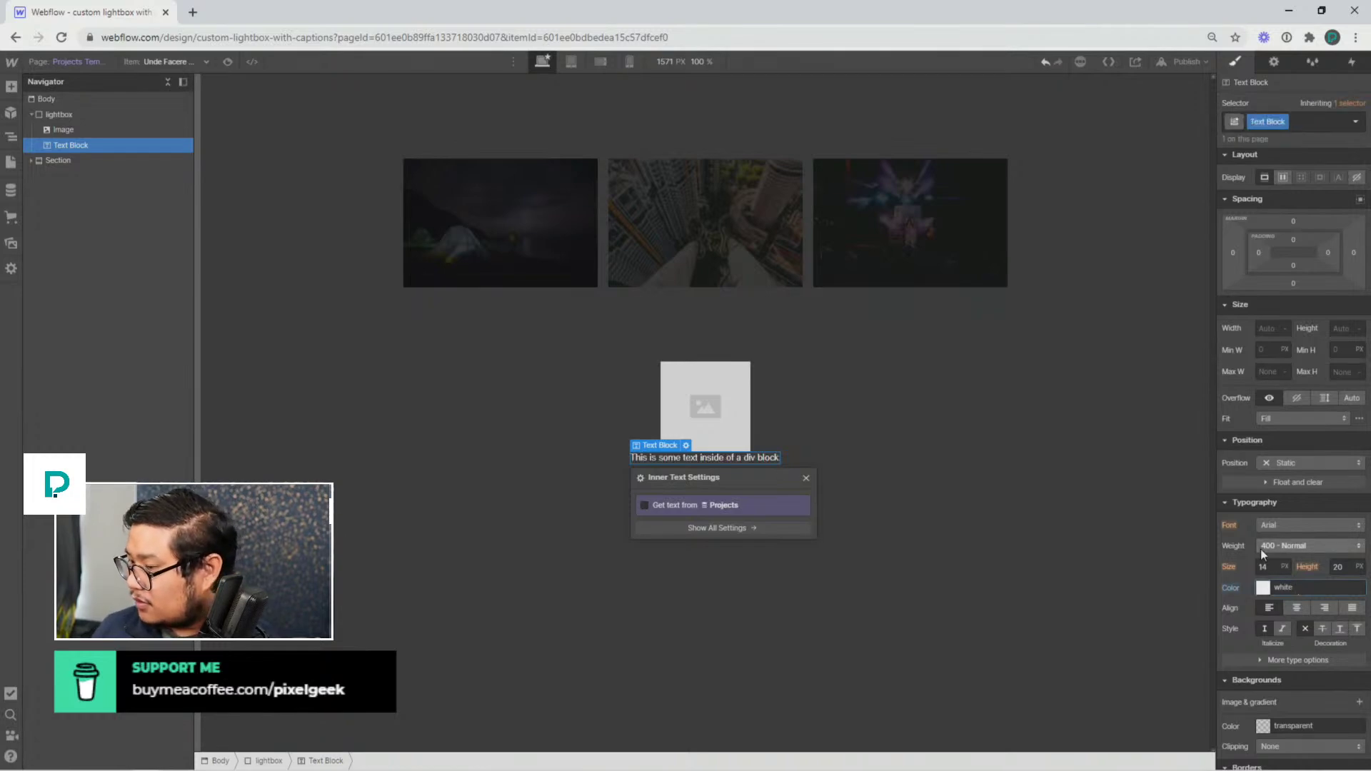
Give the Text Block top and bottom margins of 32 px
scroll(1261, 549, "down", 1)
scroll(1274, 545, "up", 2)
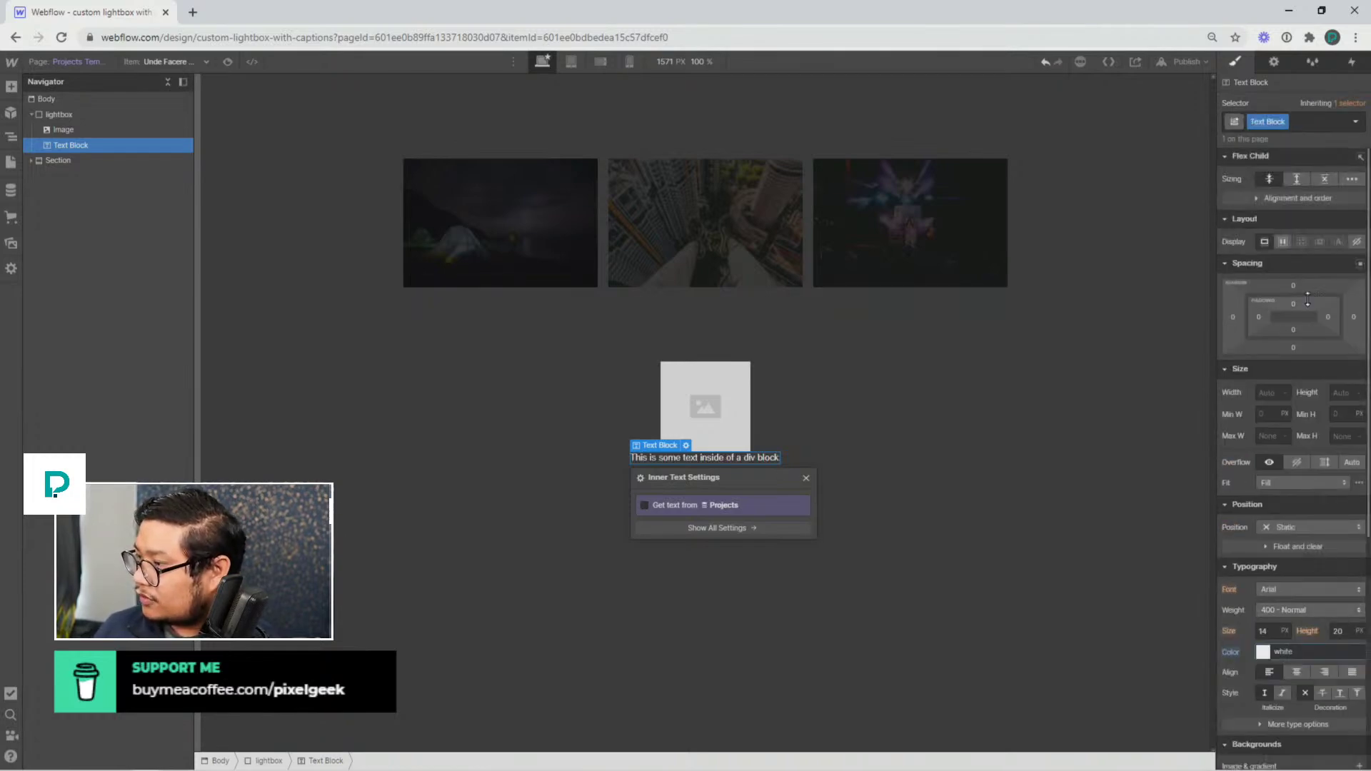
left_click_drag(1293, 286, 1303, 265)
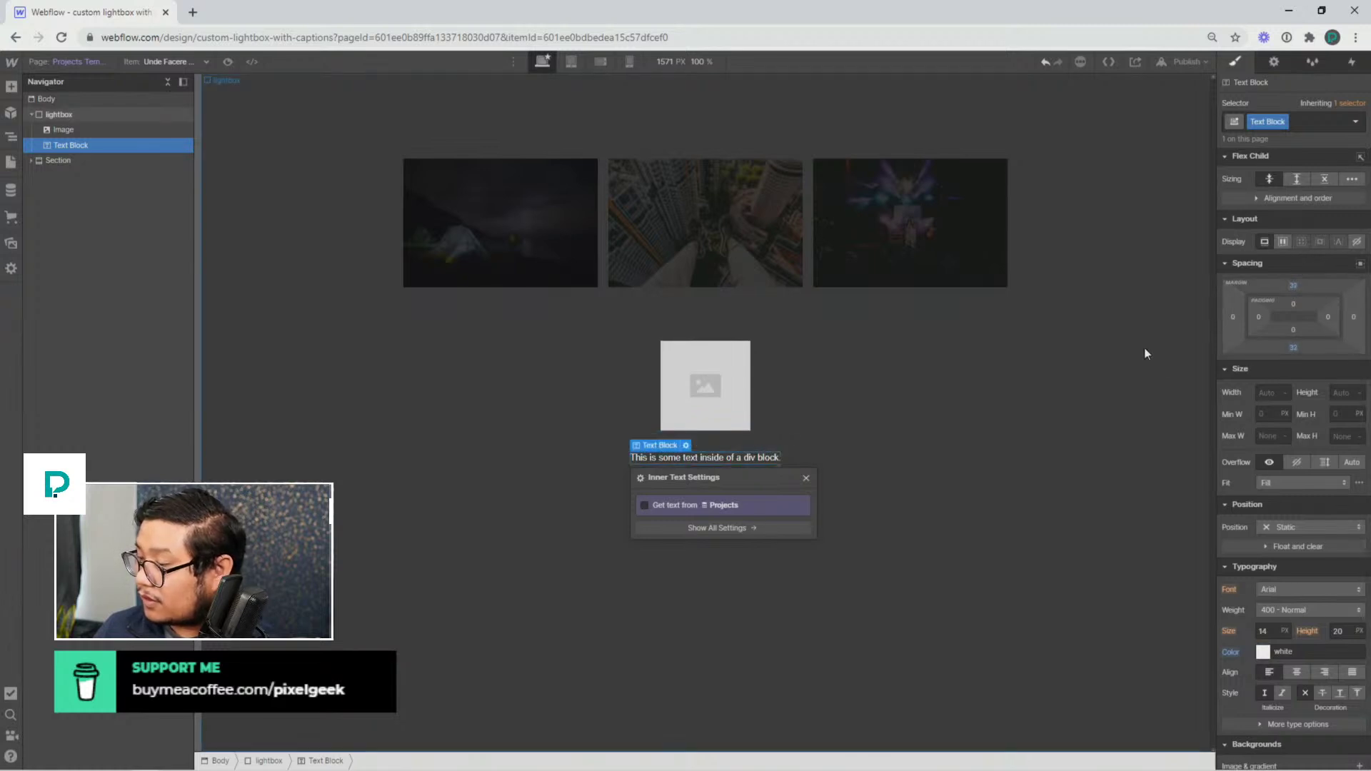
Set the Text Block's font size to 20 px and its line height to 1.3
left_click(1264, 631)
type("20")
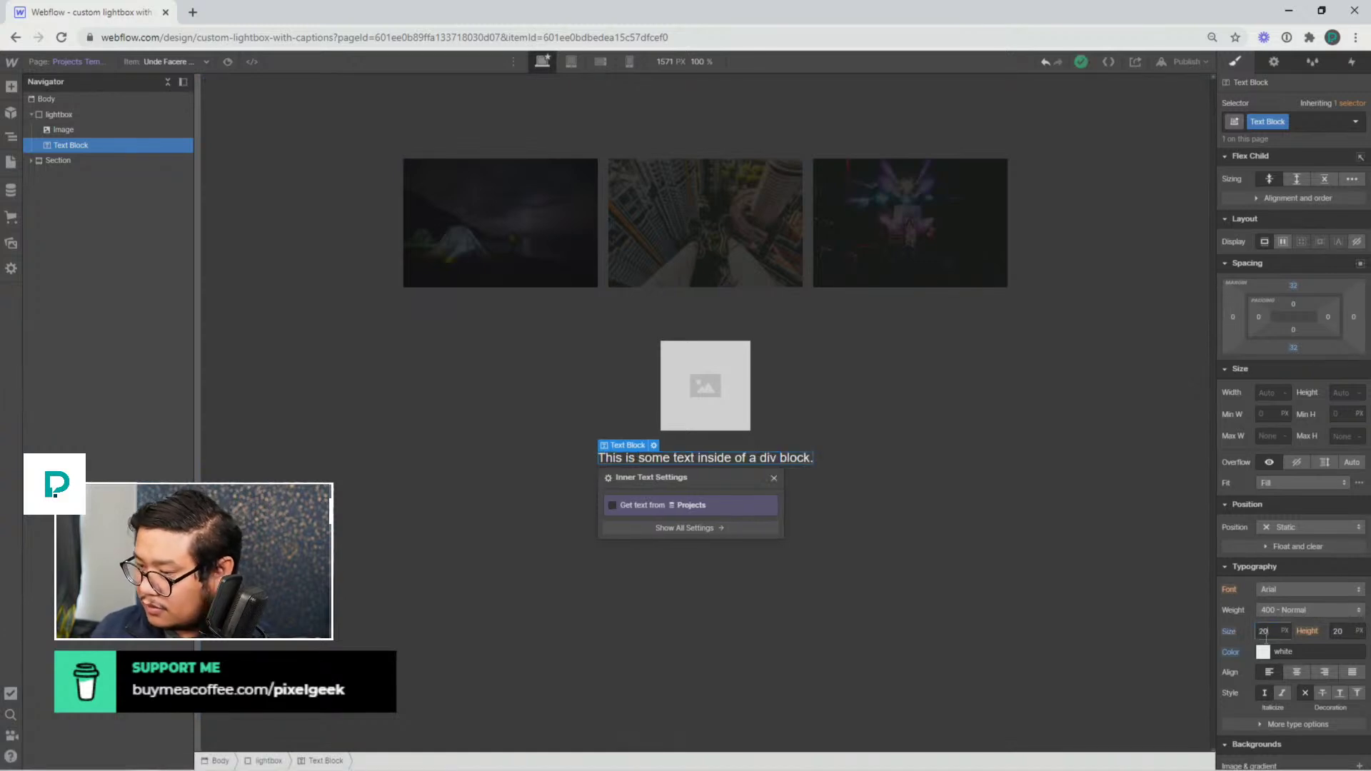
key("Tab")
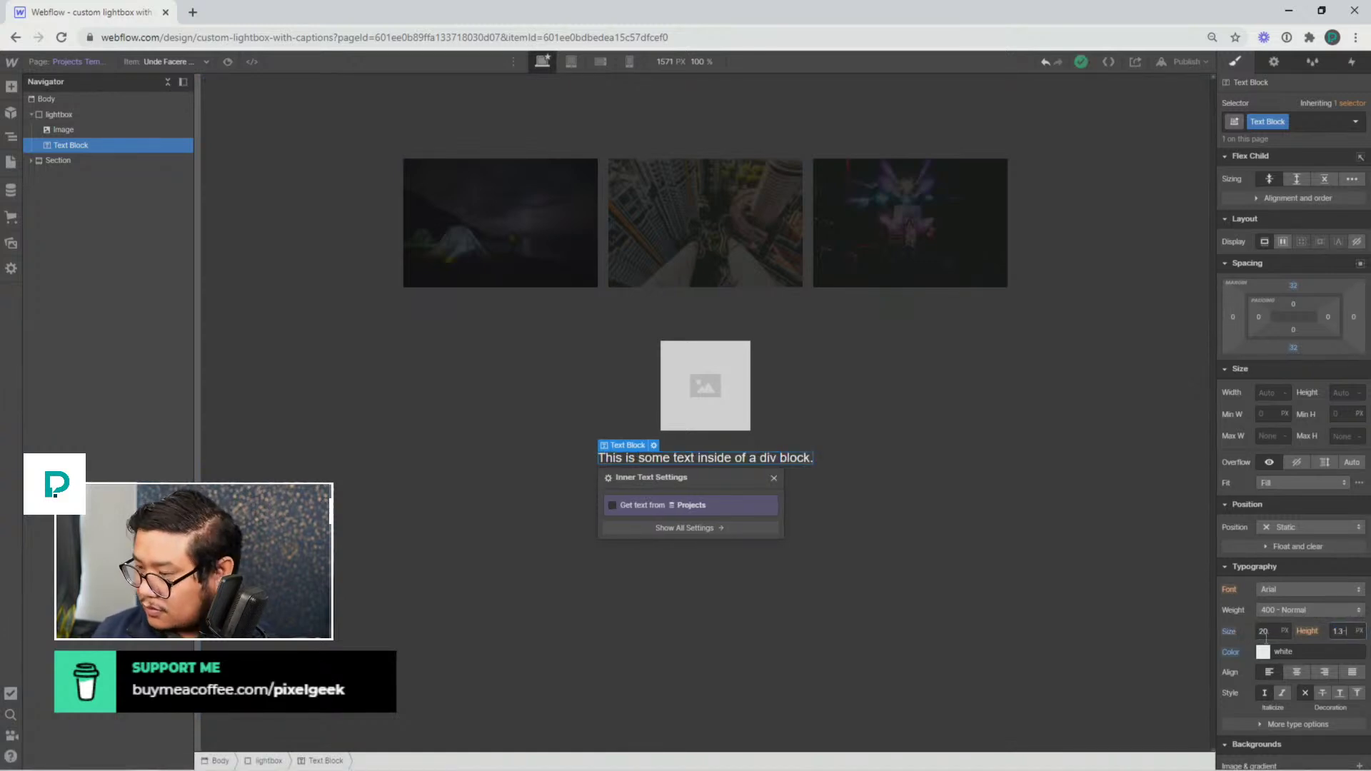
type("1.3")
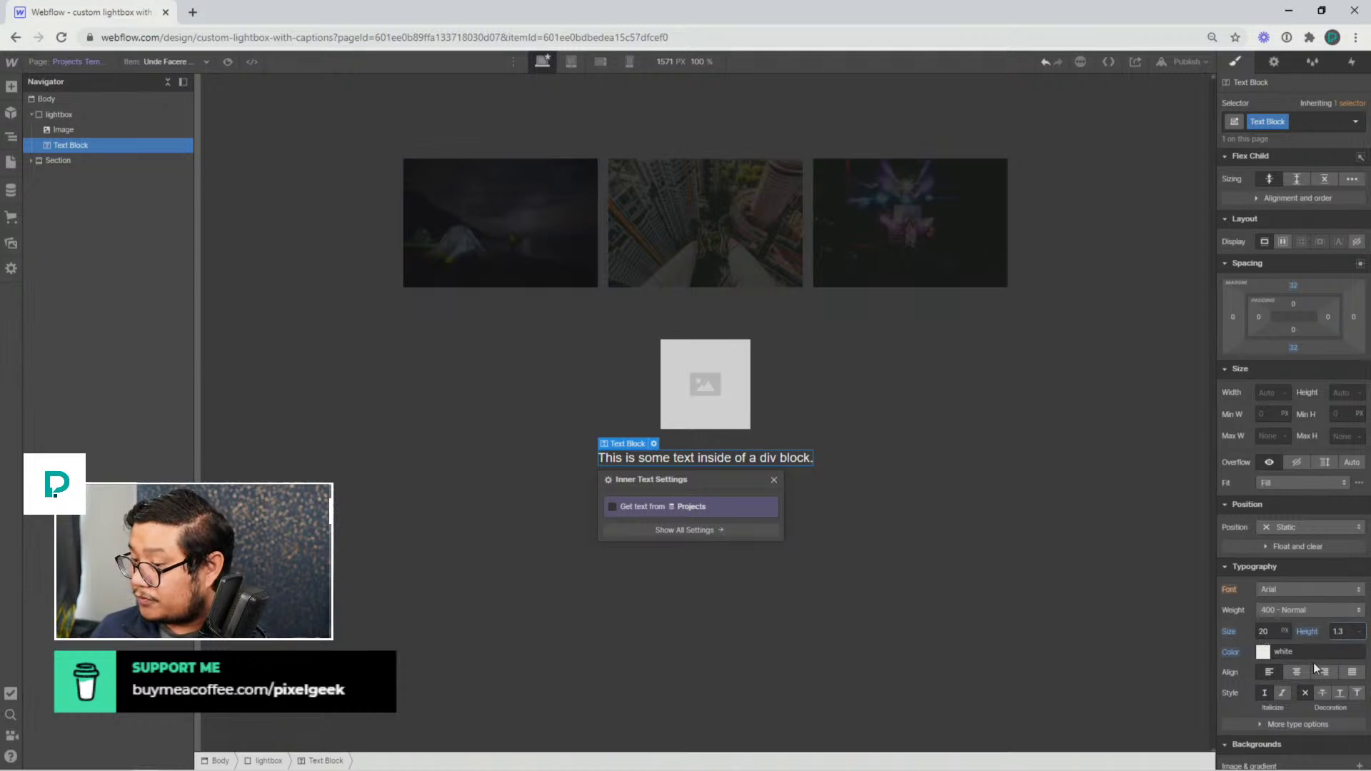
Replace the Text Block's placeholder text with a single period and rename its class to "lightbox caption"
double_click(767, 460)
key("BackSpace")
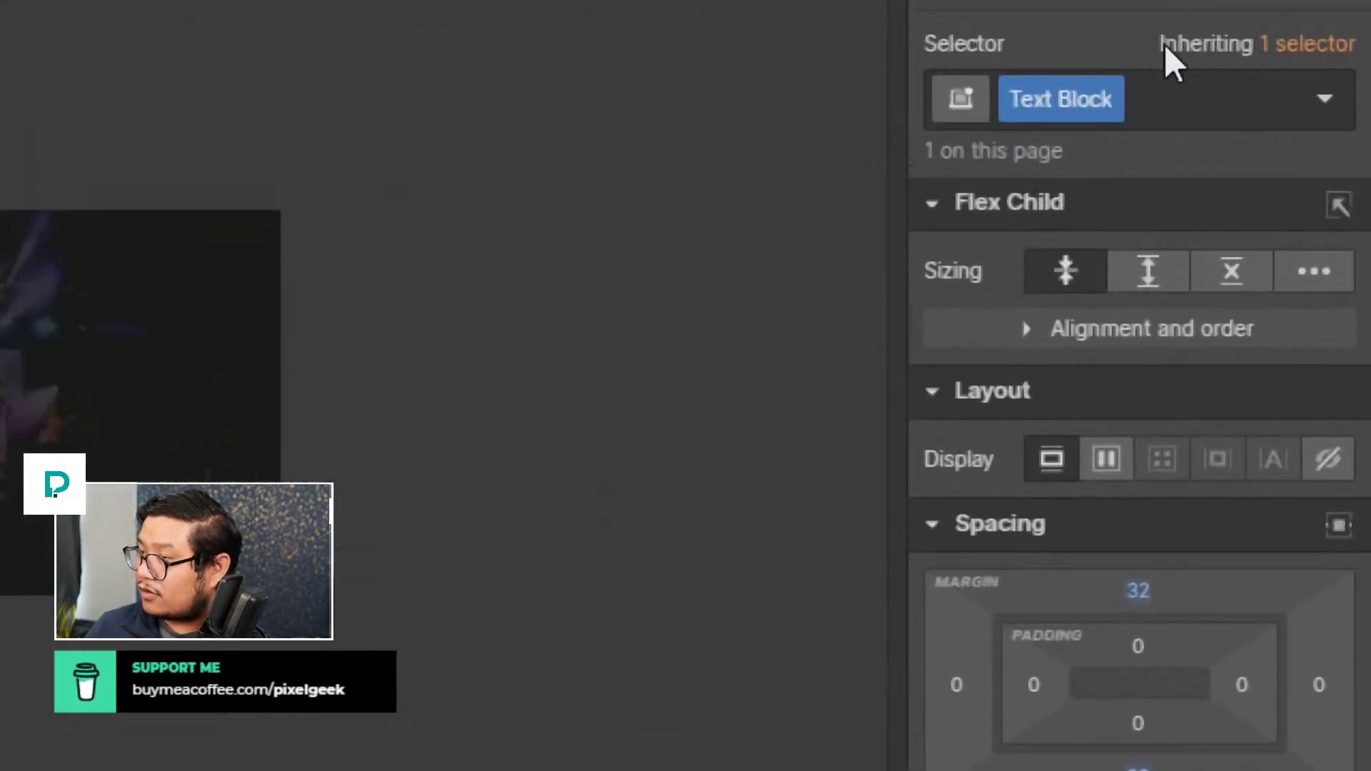
double_click(1102, 187)
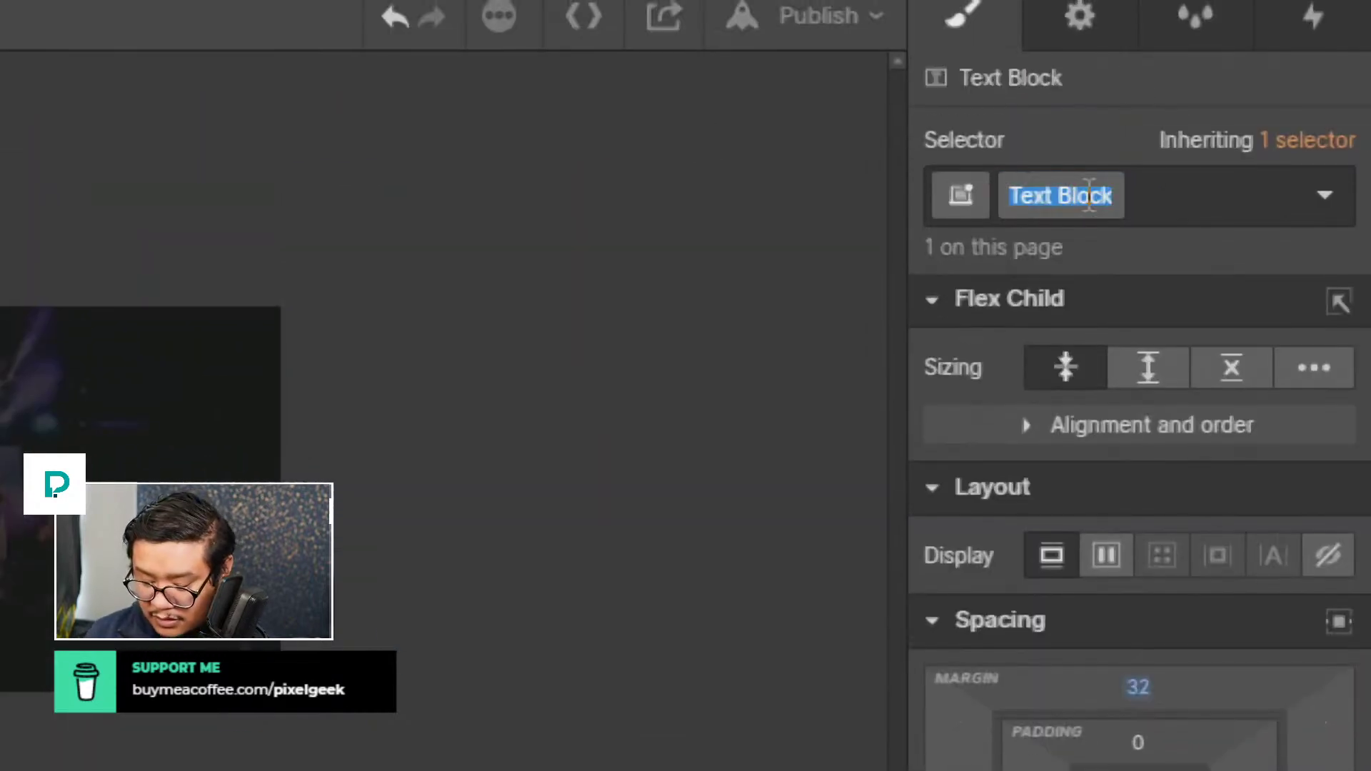
type("lightbox ca")
type("p")
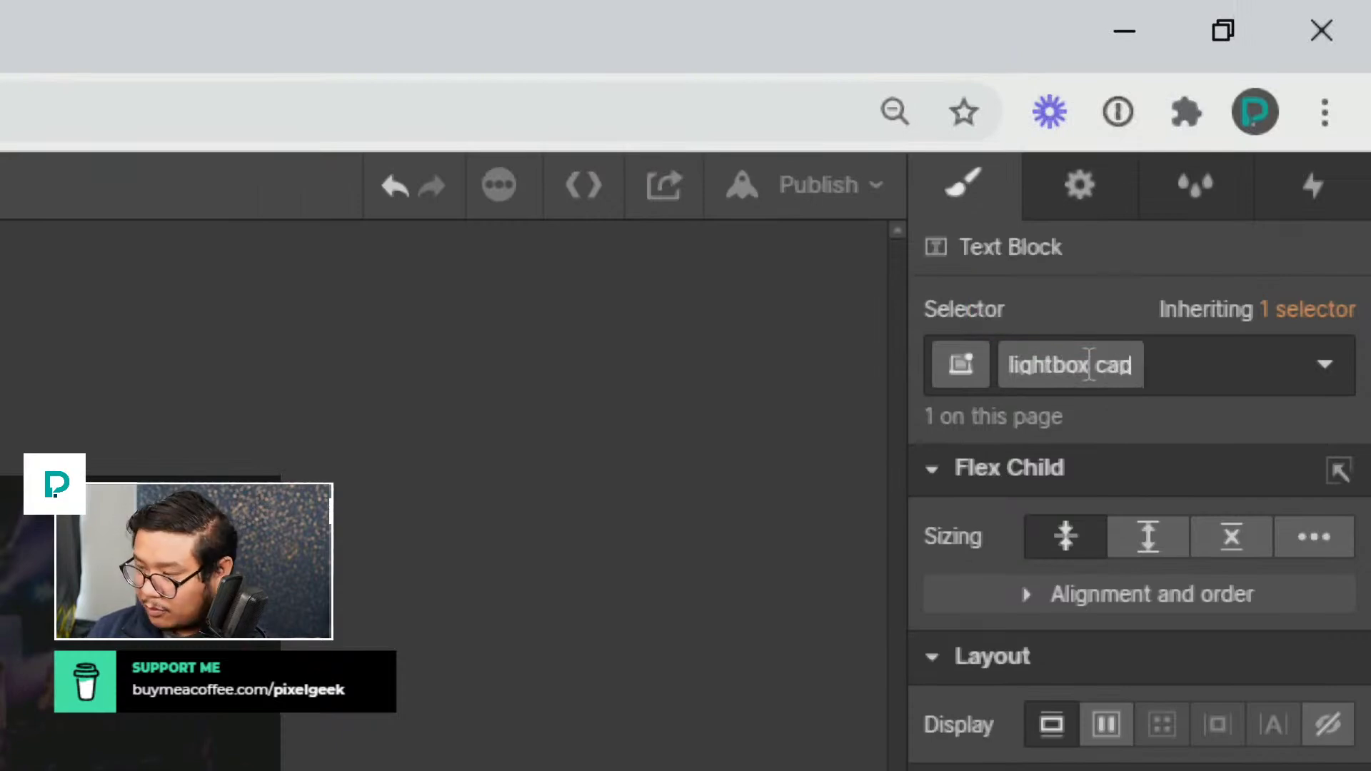
type("tion")
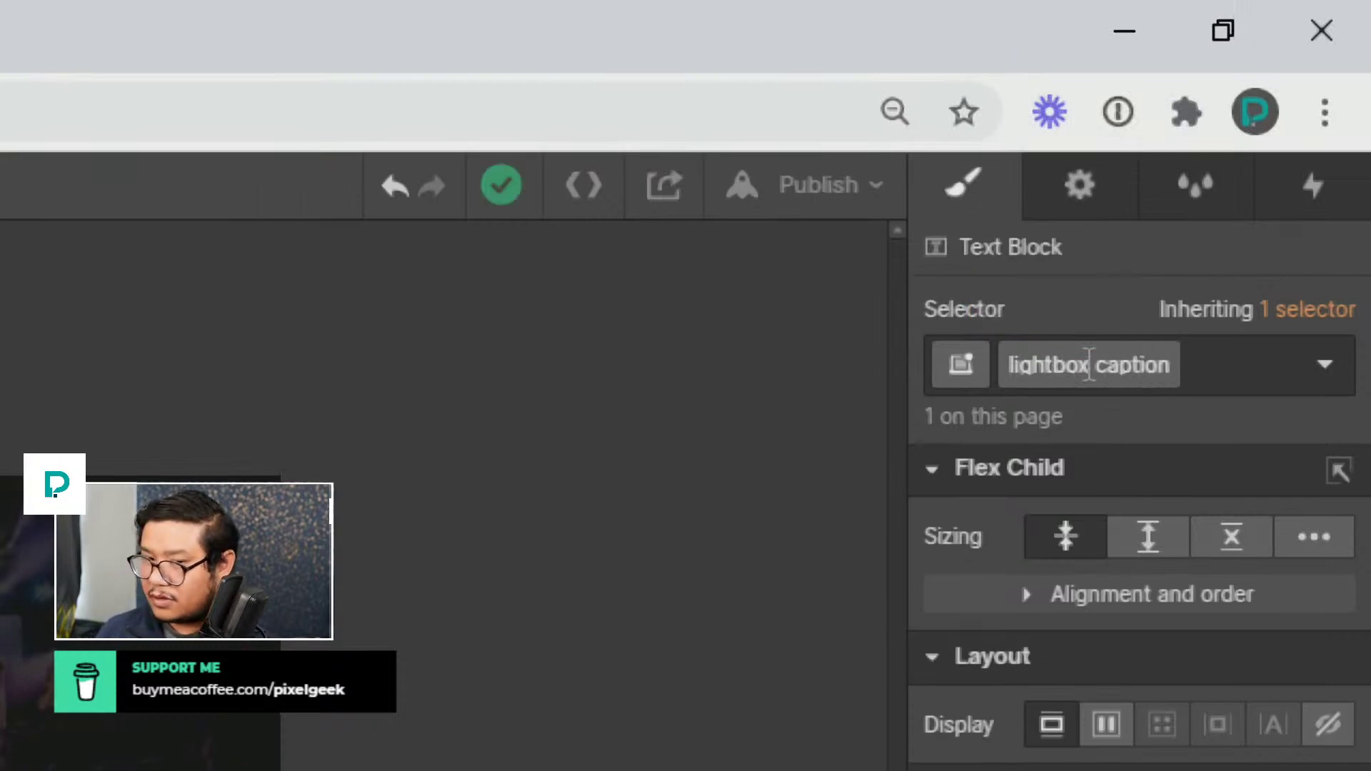
key("Return")
key("Escape")
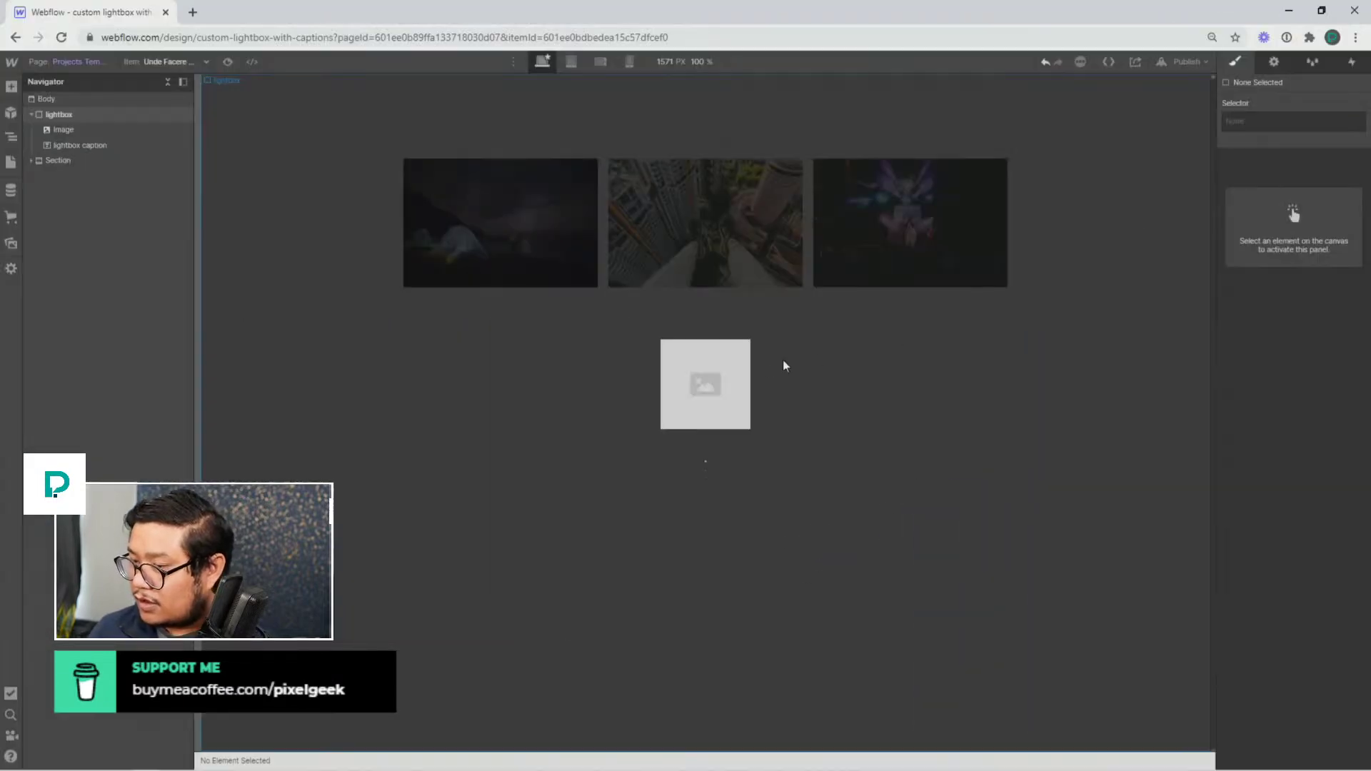
Try assigning the class "lightbox image" to the placeholder image inside the lightbox, and undo it
left_click(722, 376)
left_click(1264, 121)
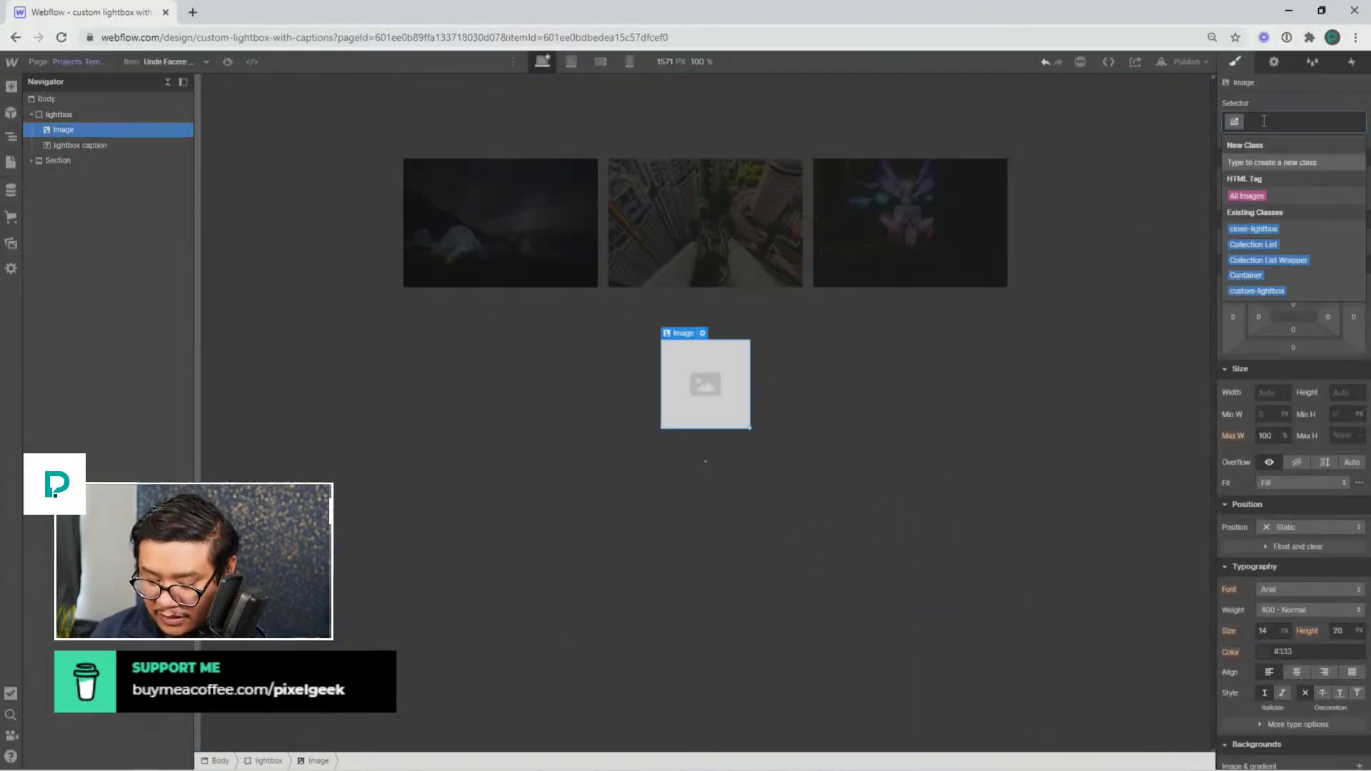
type("lightbox image")
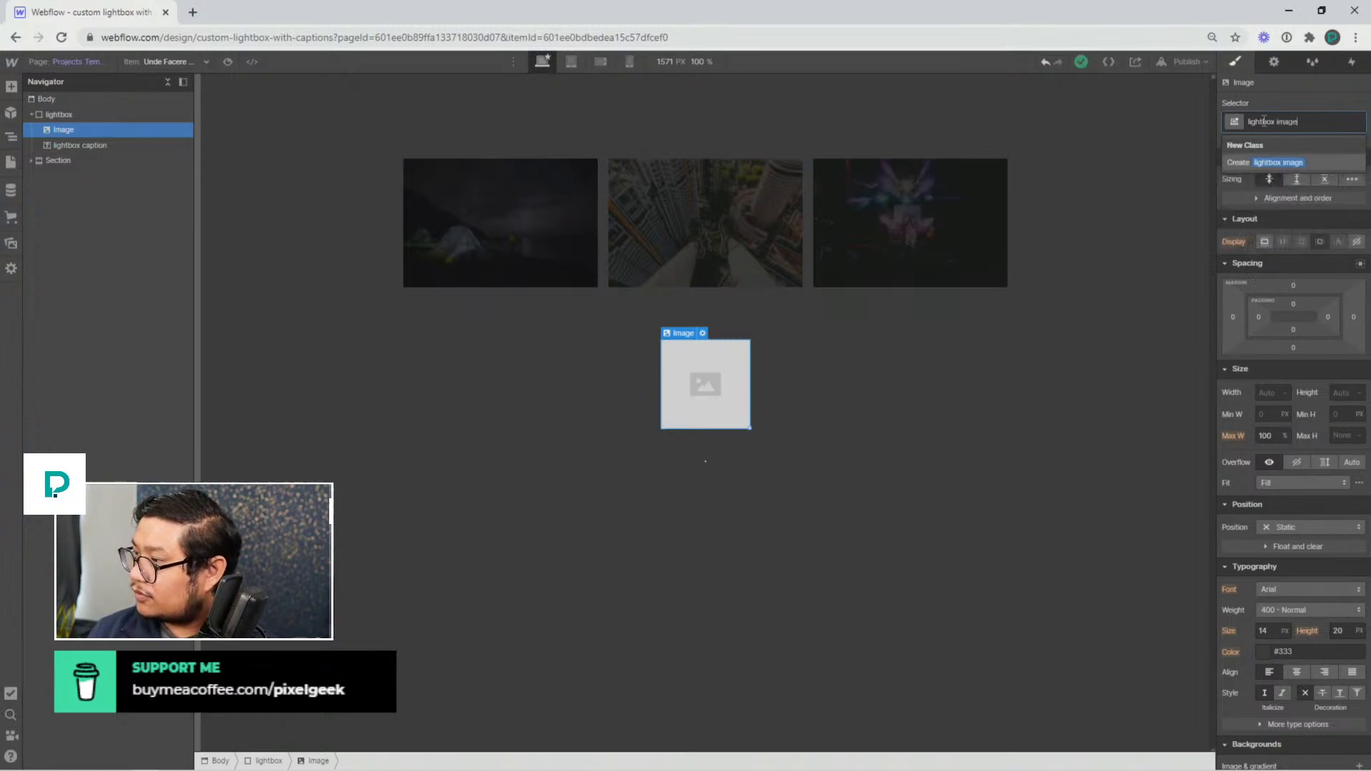
key("Return")
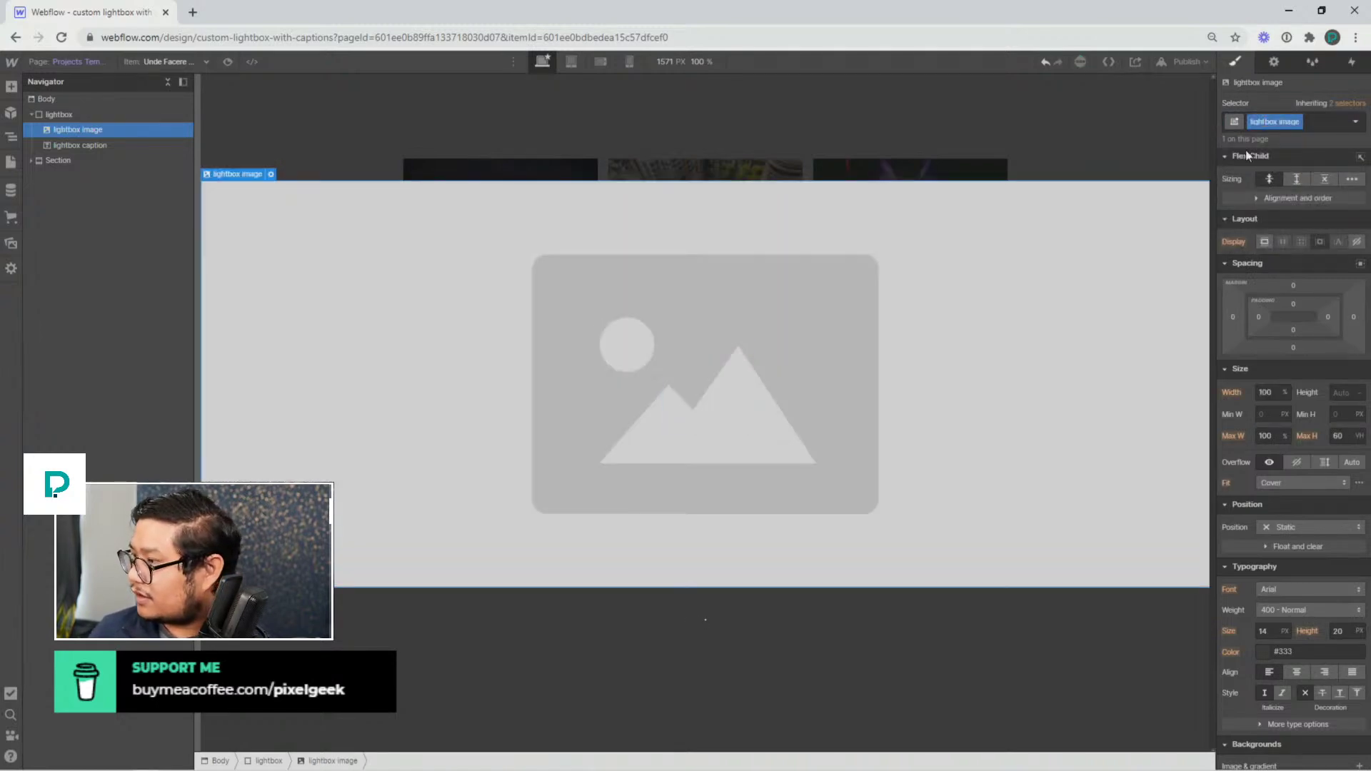
key("BackSpace")
Give the placeholder image inside the lightbox the new class "lightbox img"
left_click(1265, 119)
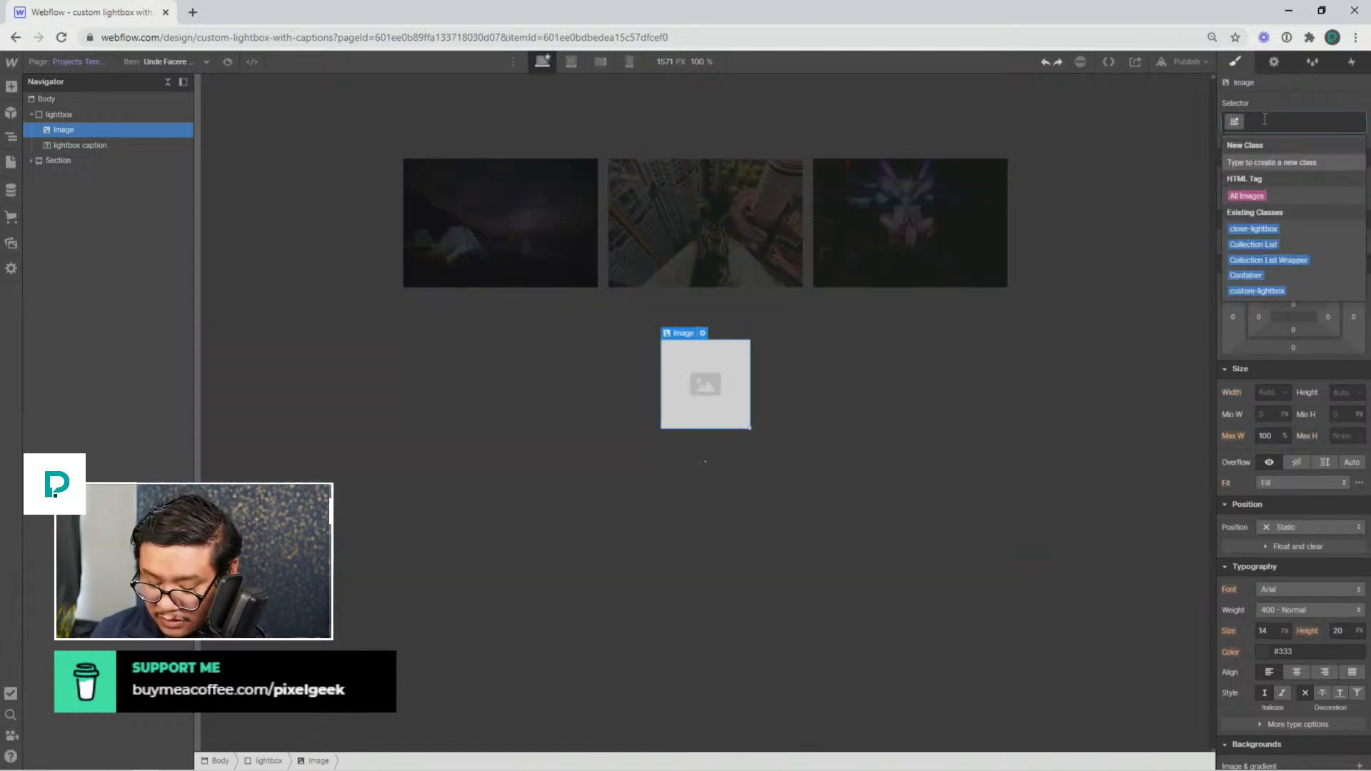
type("lightbox img")
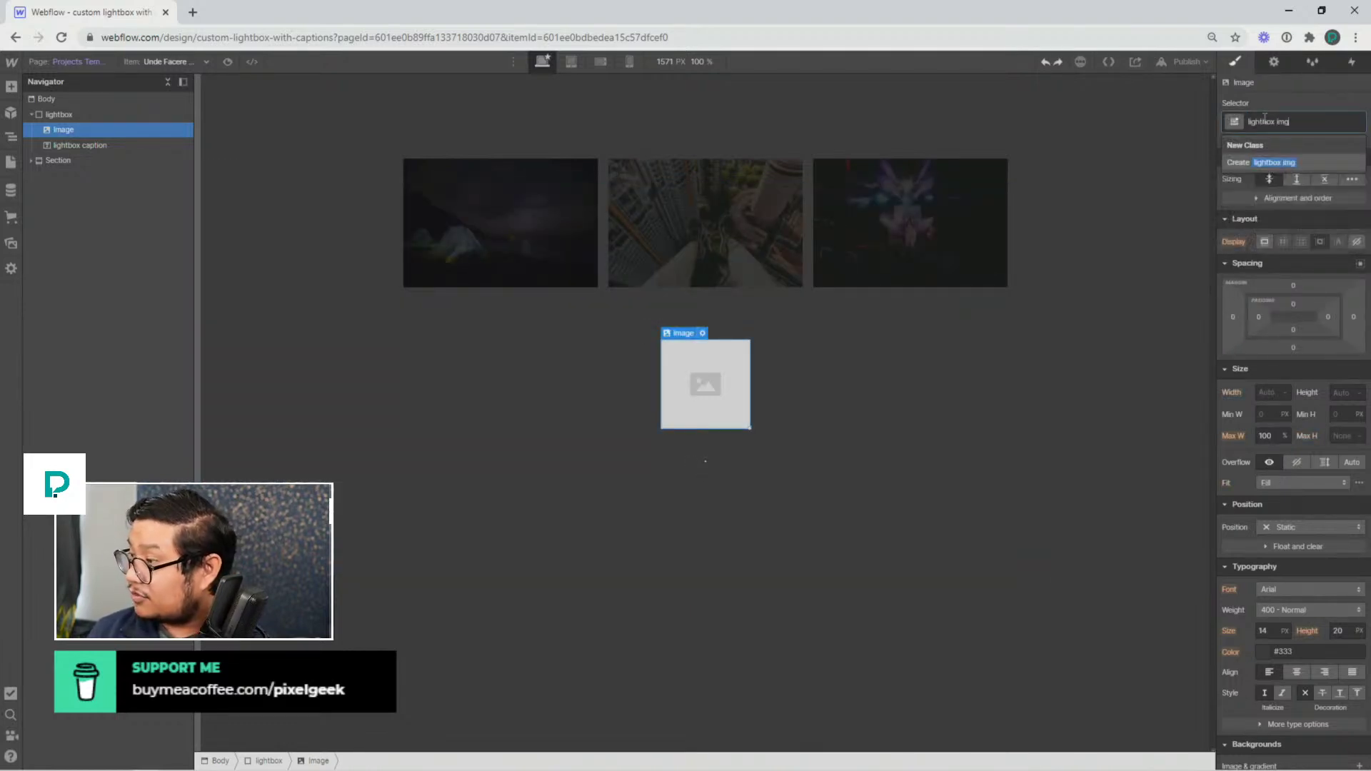
key("Return")
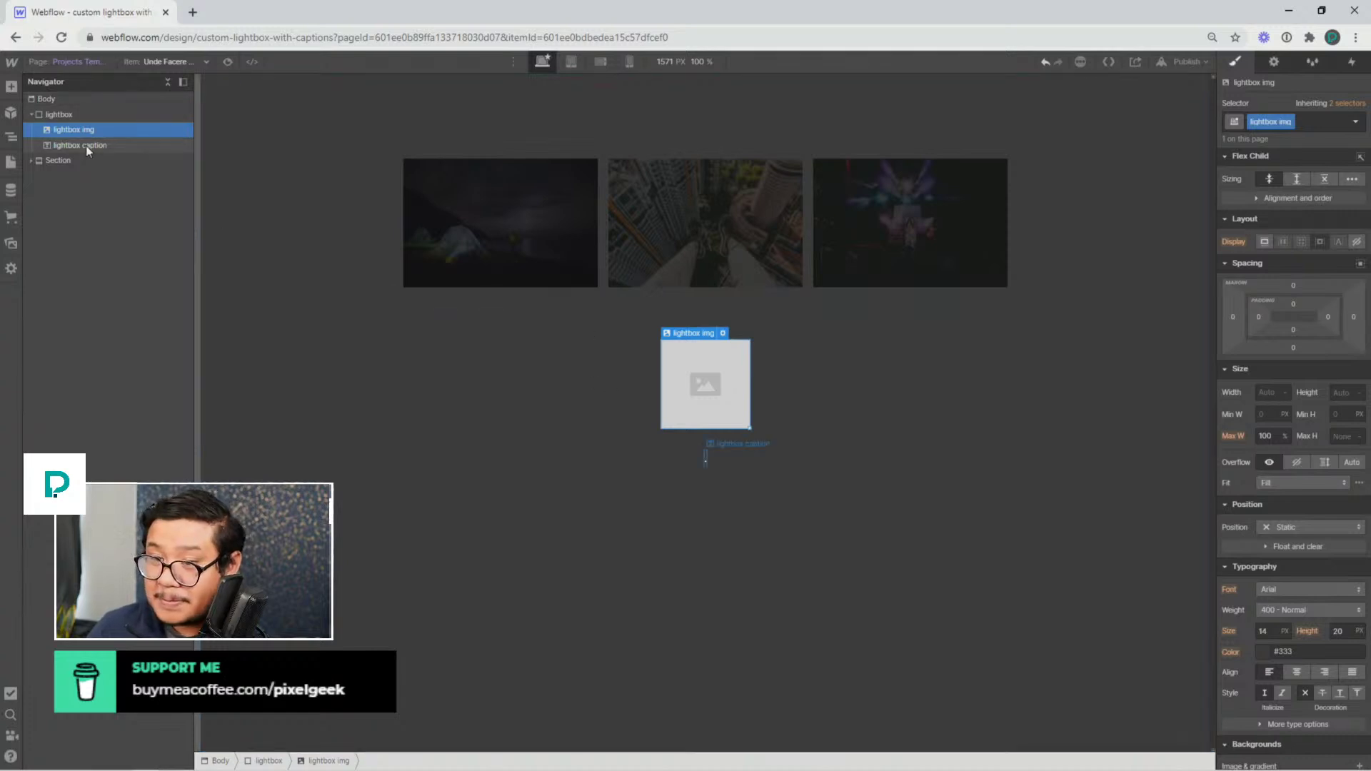
Add a Collection List inside the lightbox and set its source to photos, keeping the default layout
left_click(74, 116)
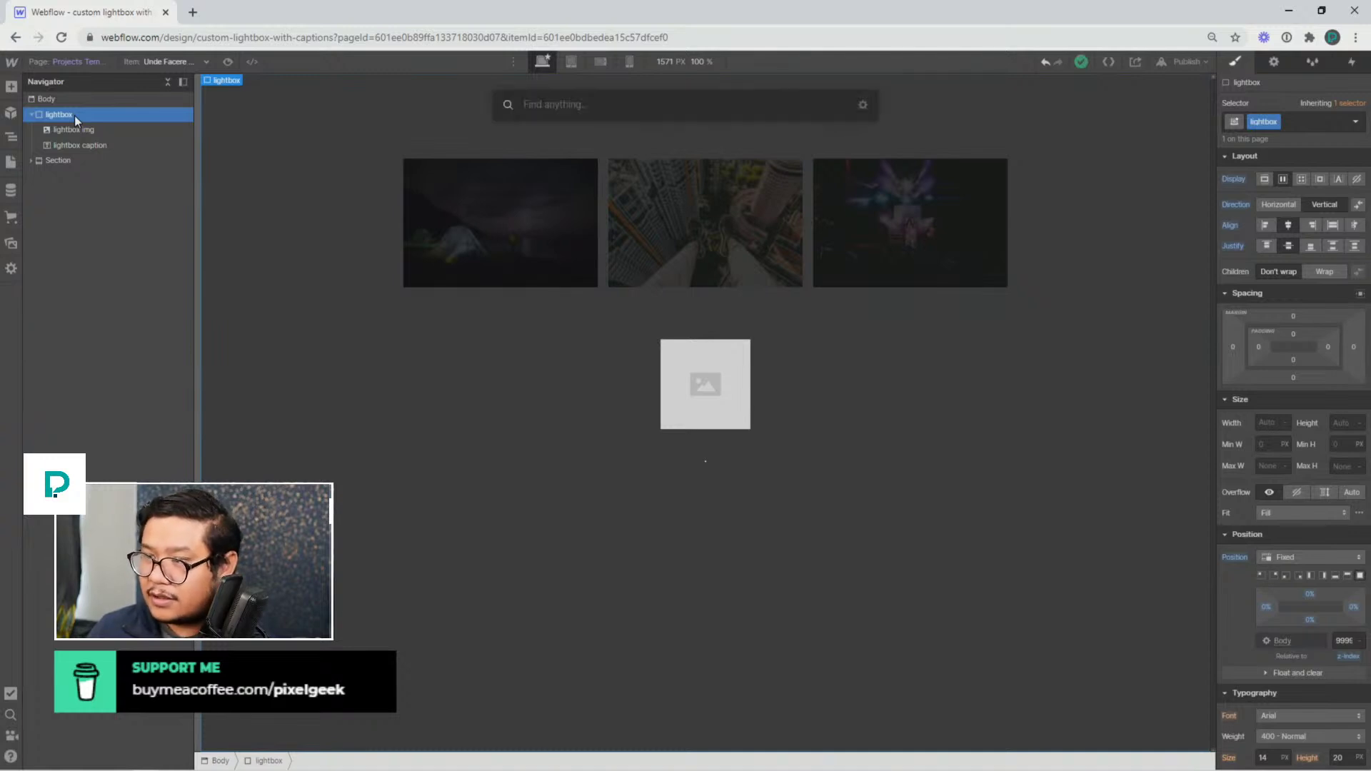
type("col")
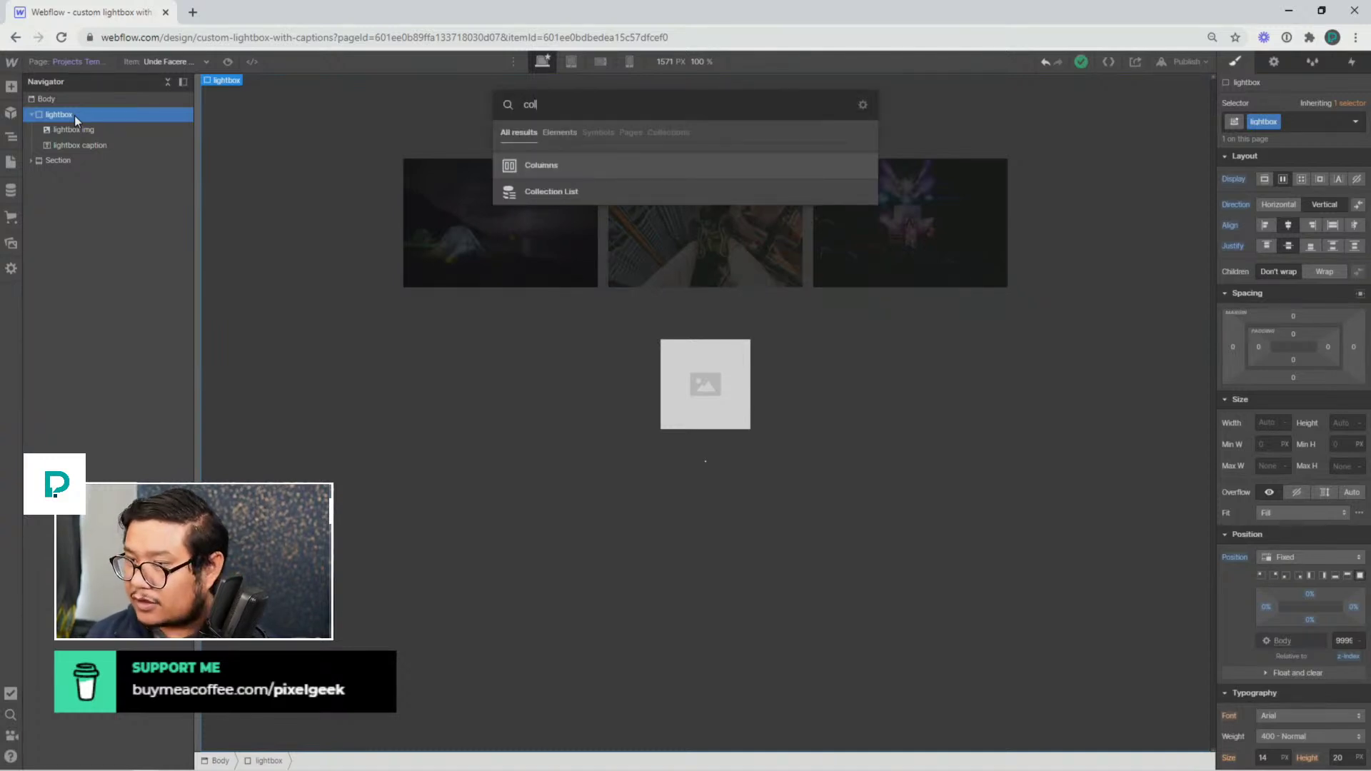
key("Down")
key("Return")
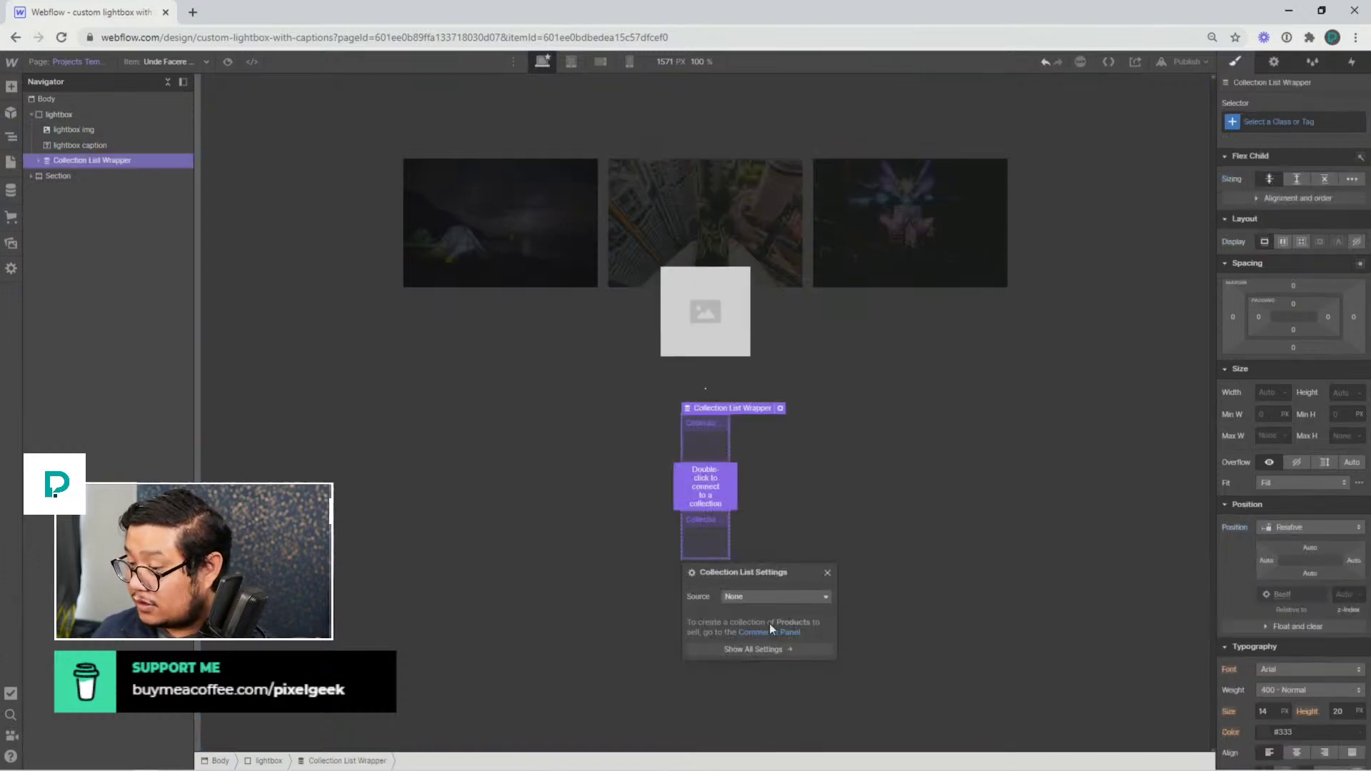
left_click(751, 596)
left_click(752, 635)
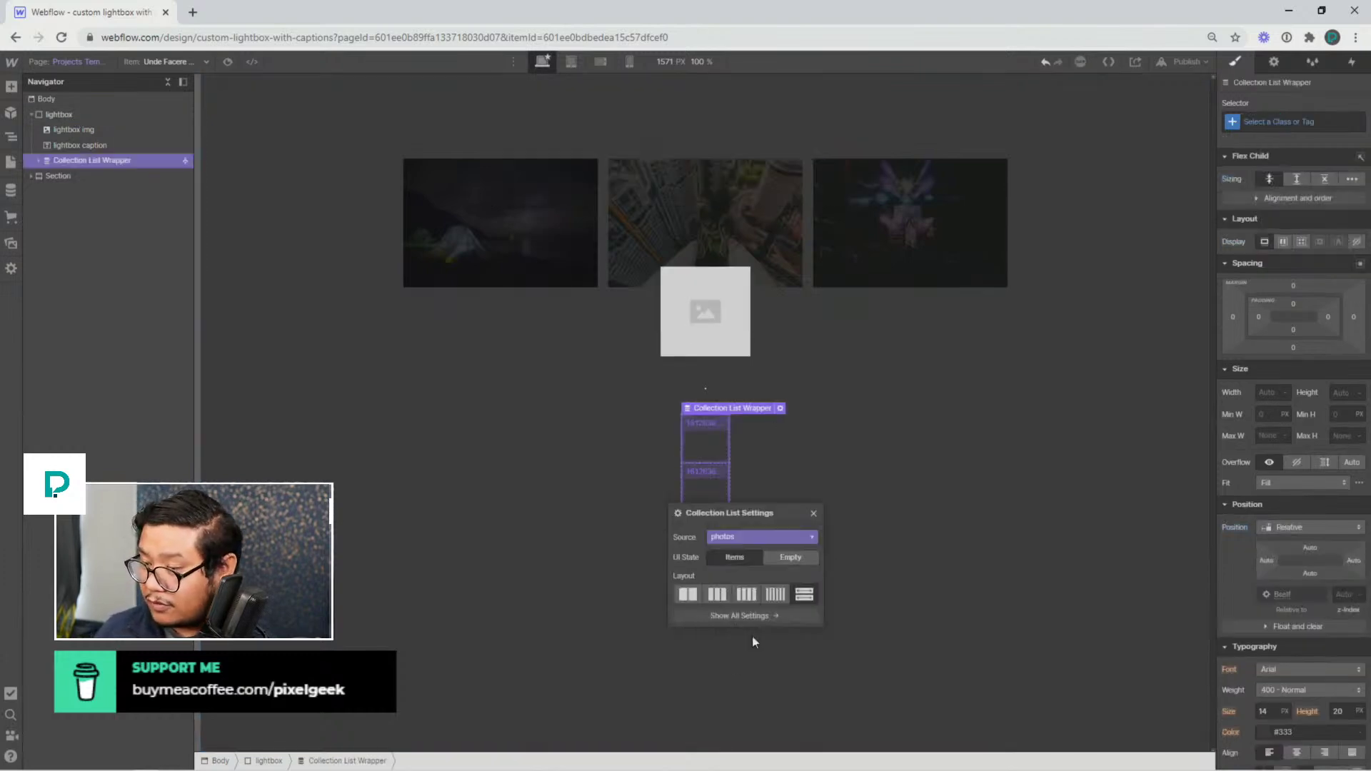
left_click(827, 574)
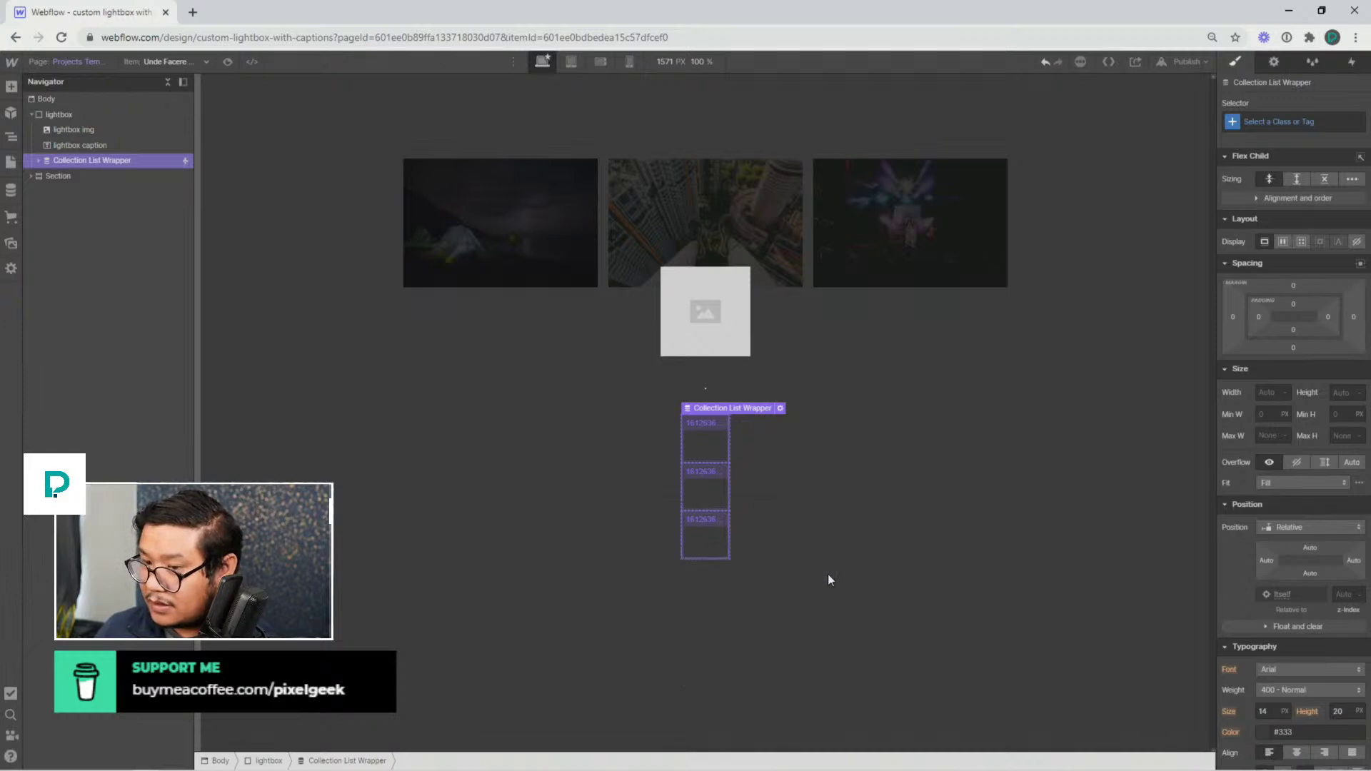
Set the display of the Collection List inside the lightbox to flex so its items run horizontally
left_click(40, 160)
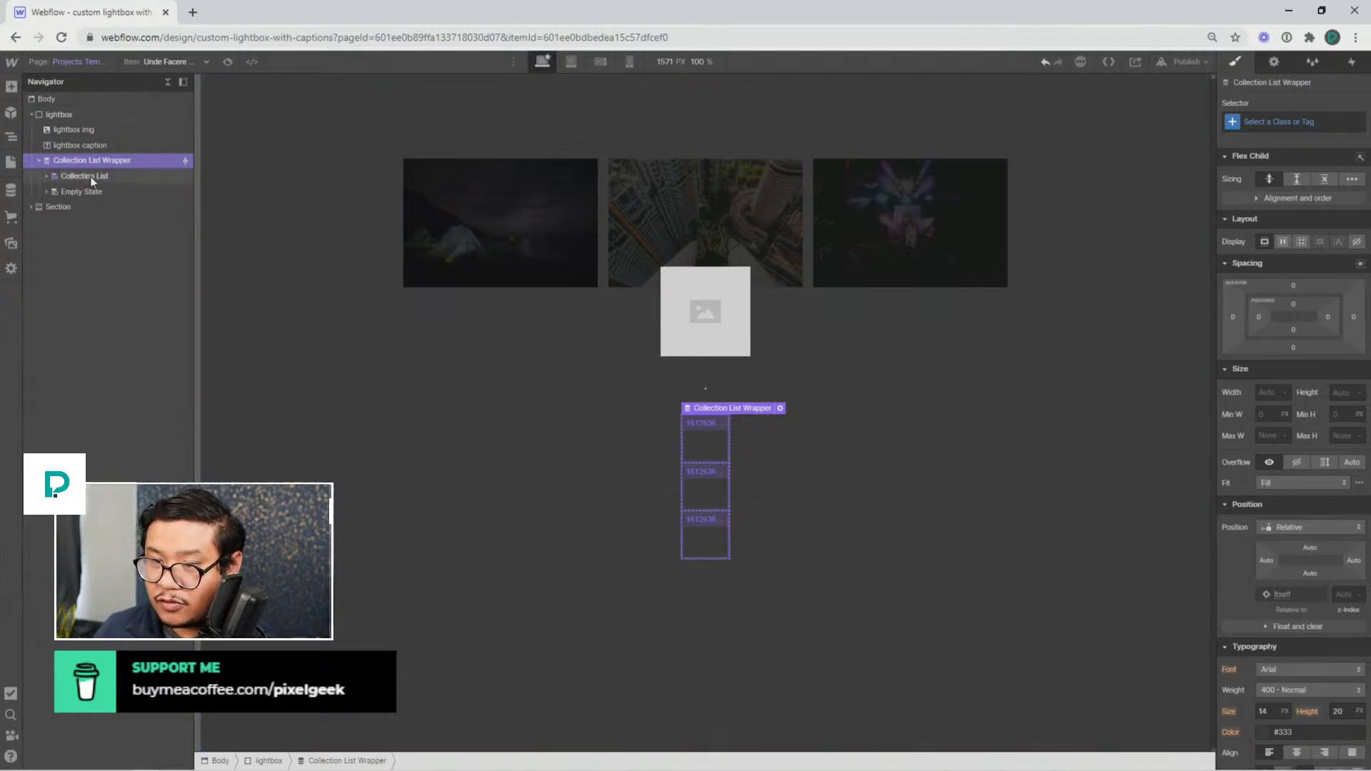
left_click(90, 177)
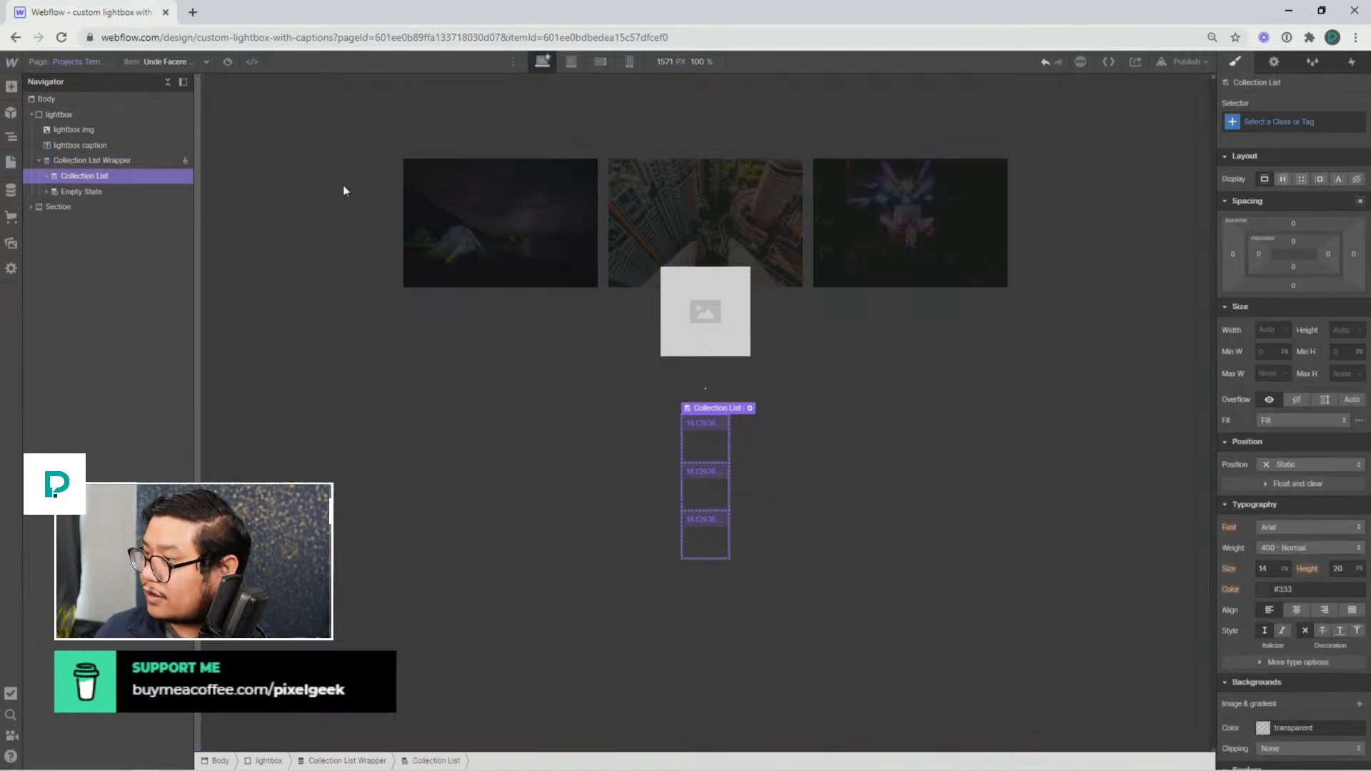
left_click(1281, 178)
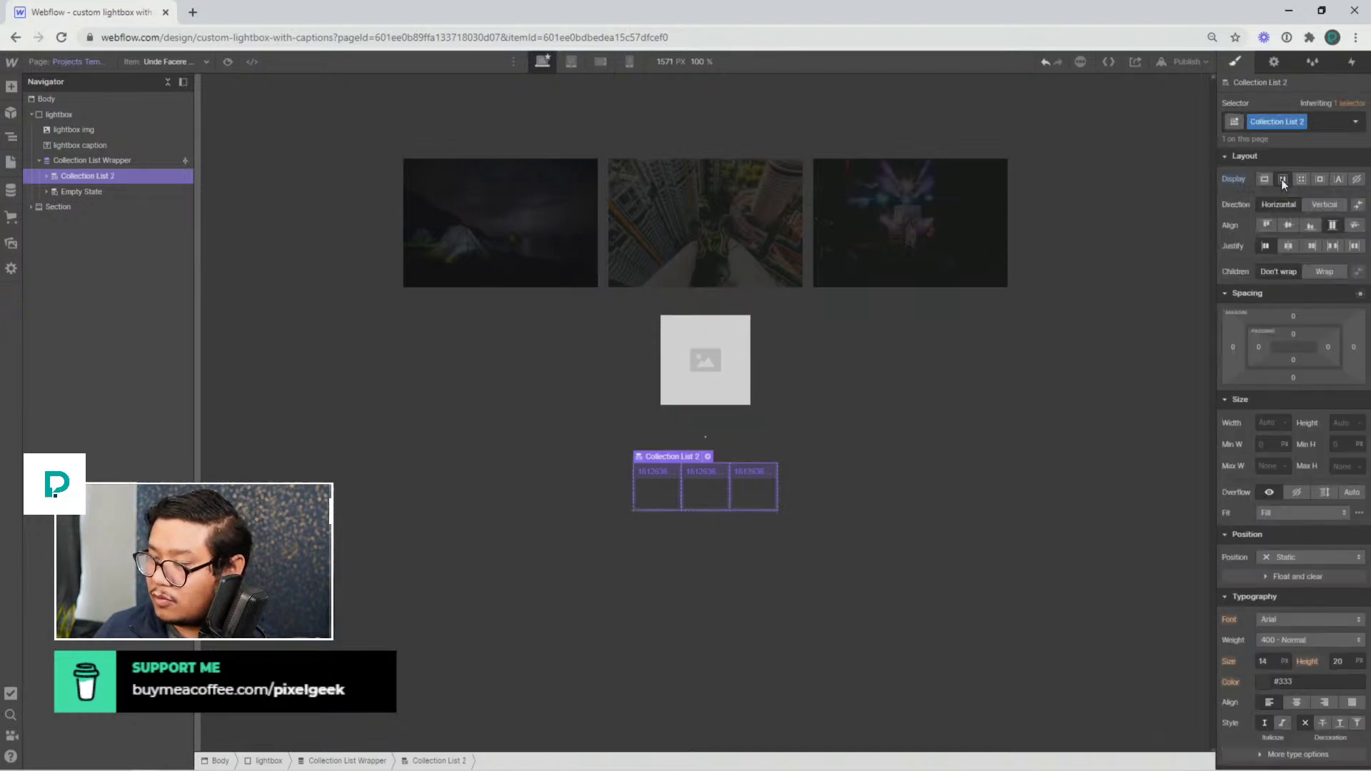
Add a Link Block inside the Collection Item and dismiss its settings, keeping the default URL
left_click(655, 496)
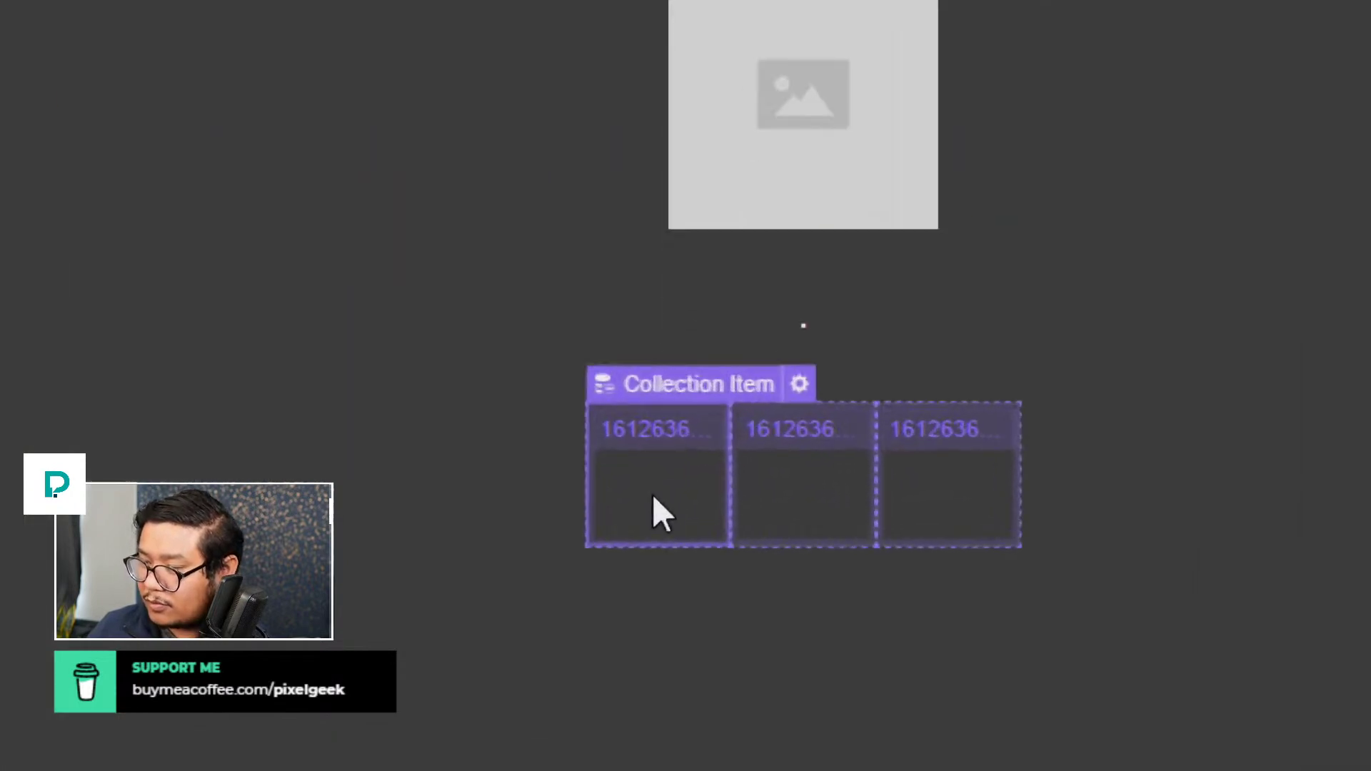
key("ctrl+e")
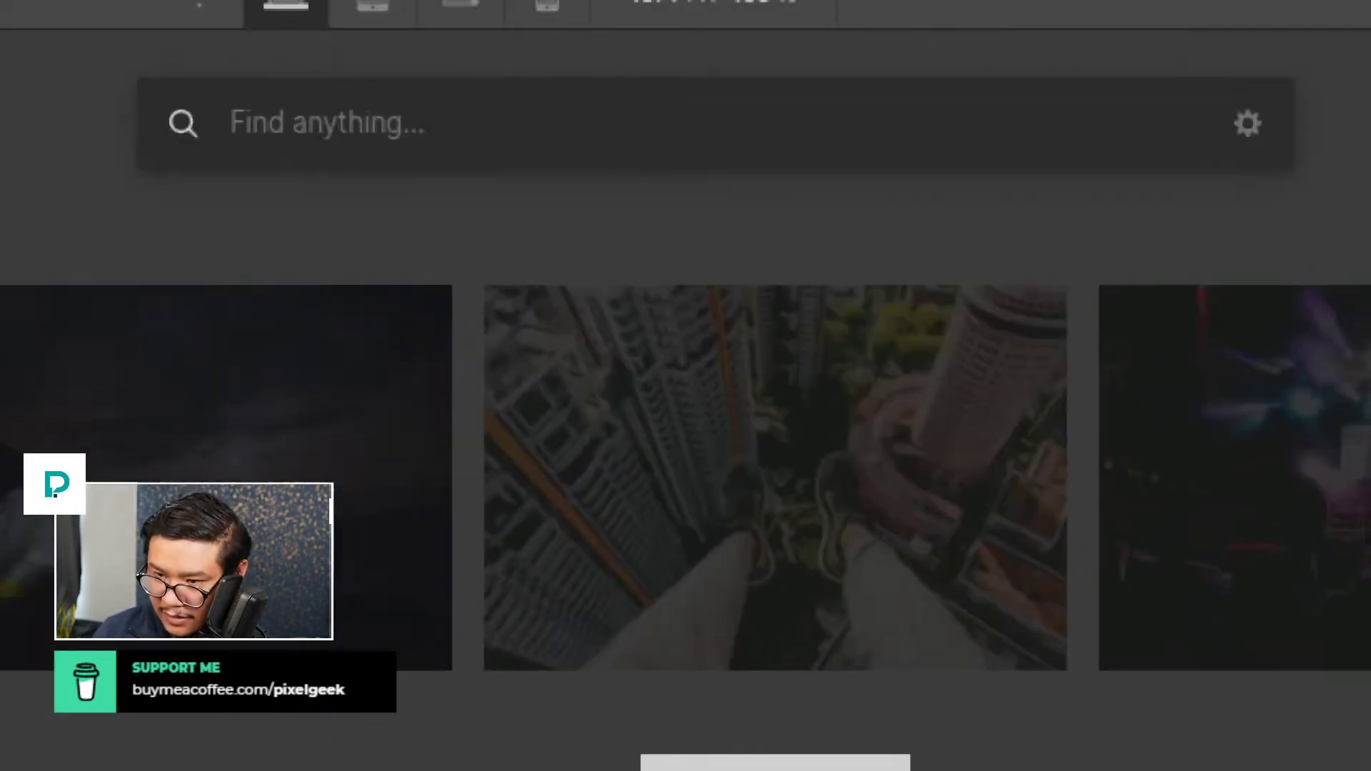
type("link")
key("Return")
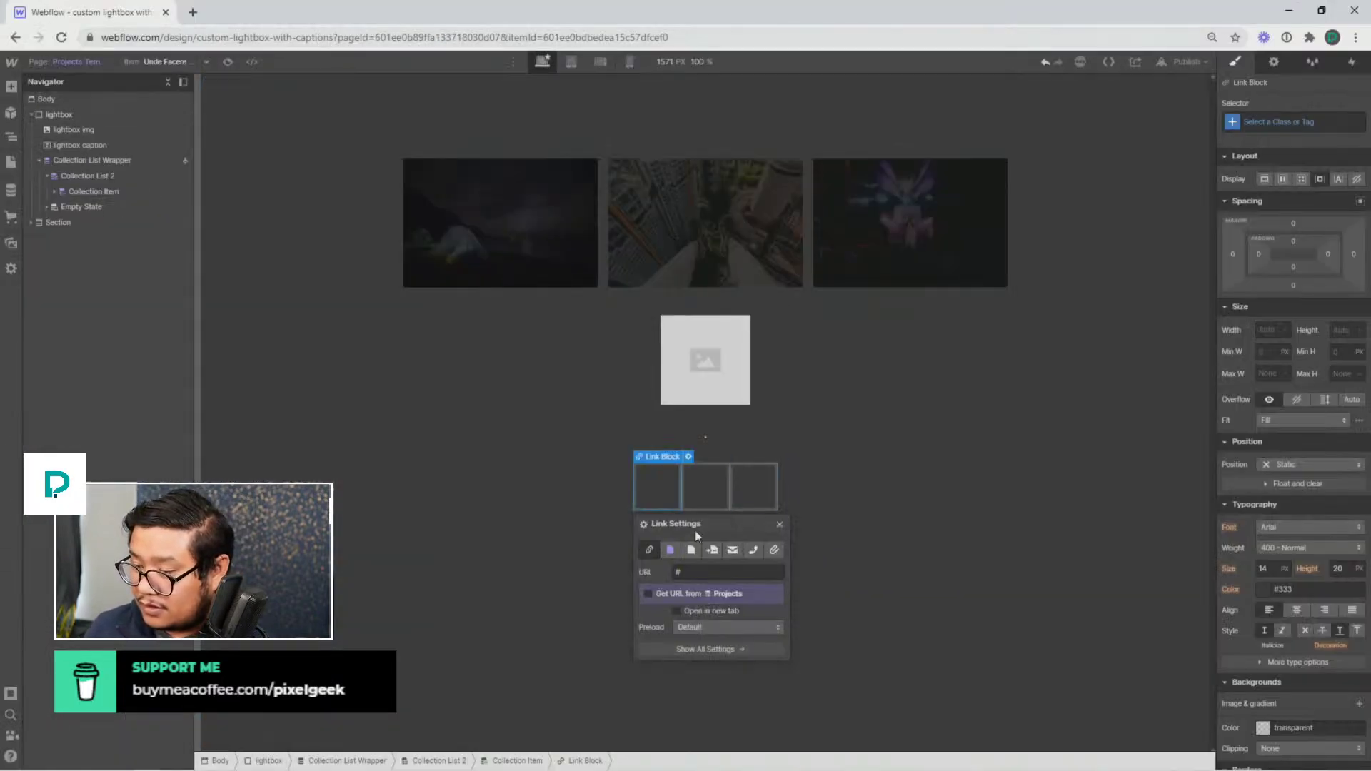
left_click(780, 527)
Add an Image inside the Link Block and bind its picture to the photos field of Projects
left_click(656, 493)
key("ctrl+e")
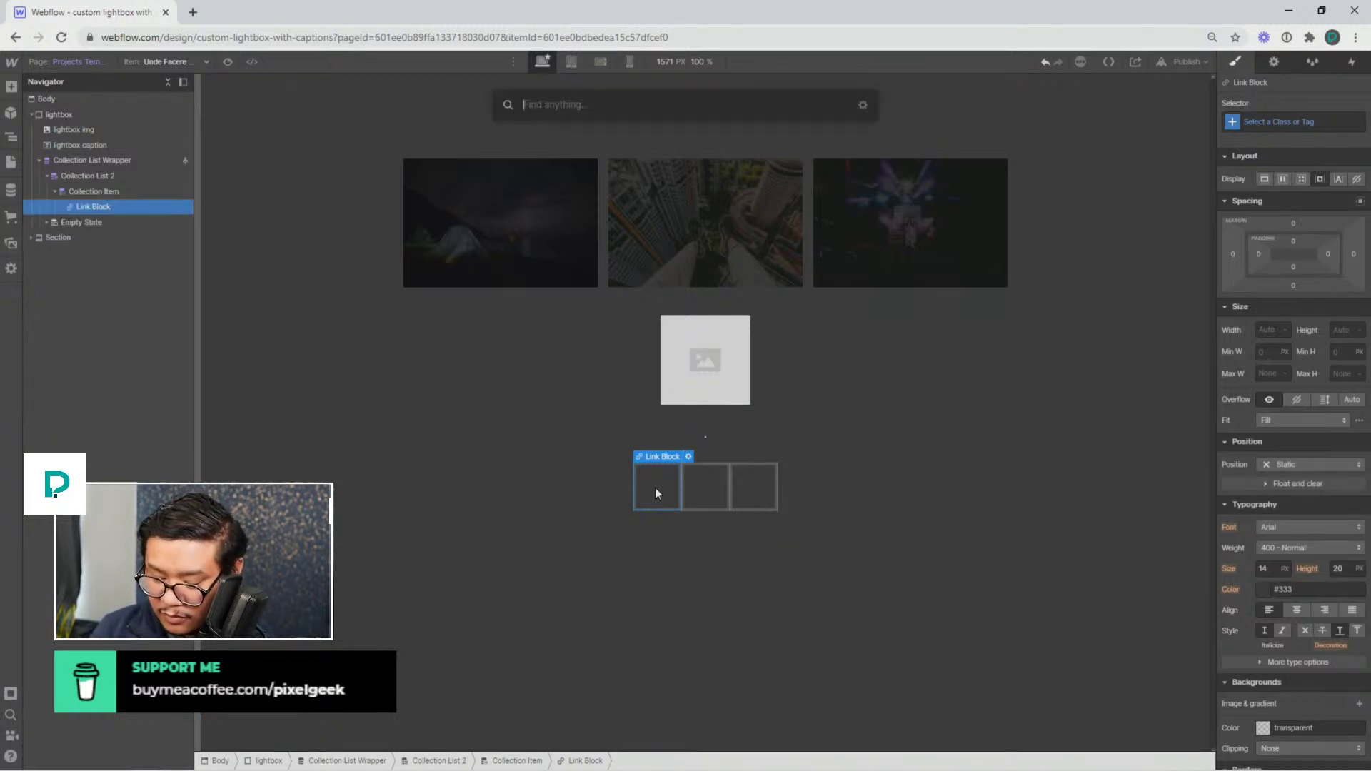
type("image")
key("Return")
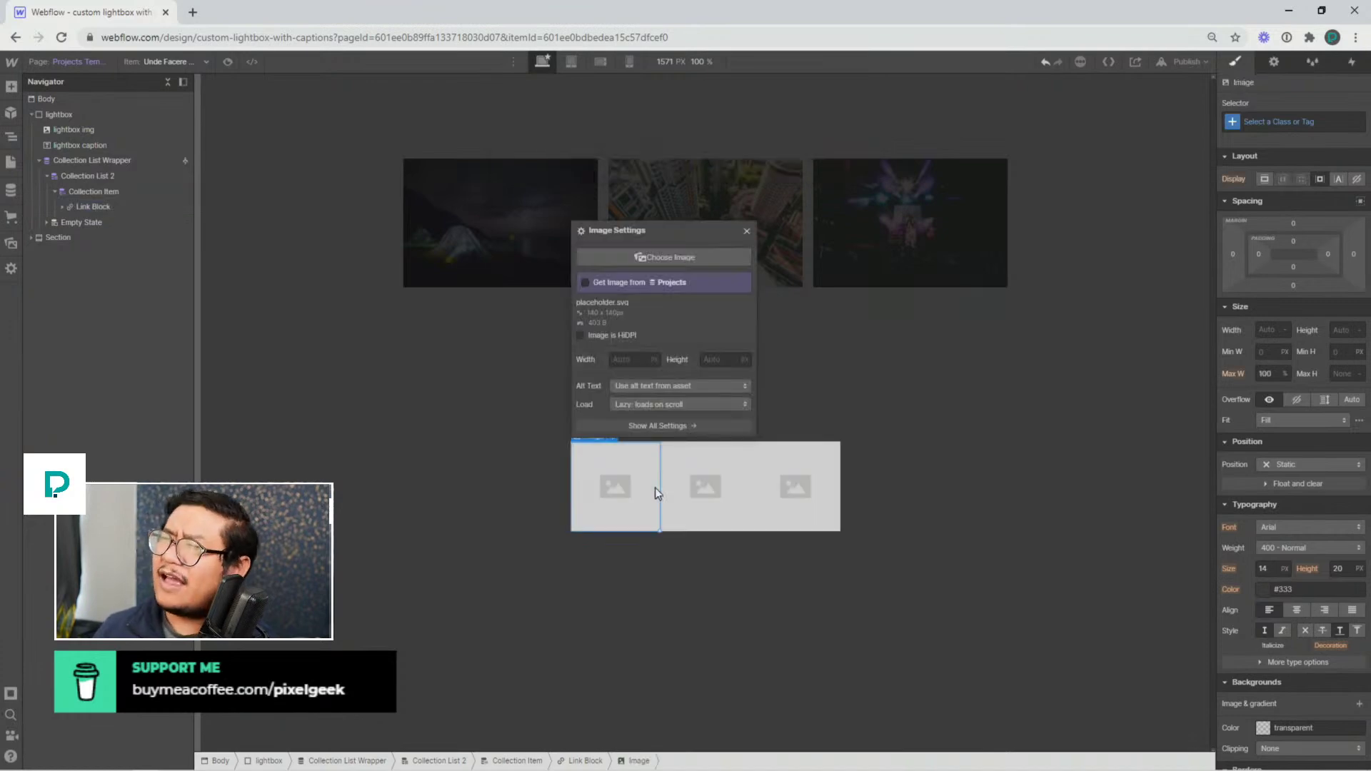
left_click(626, 282)
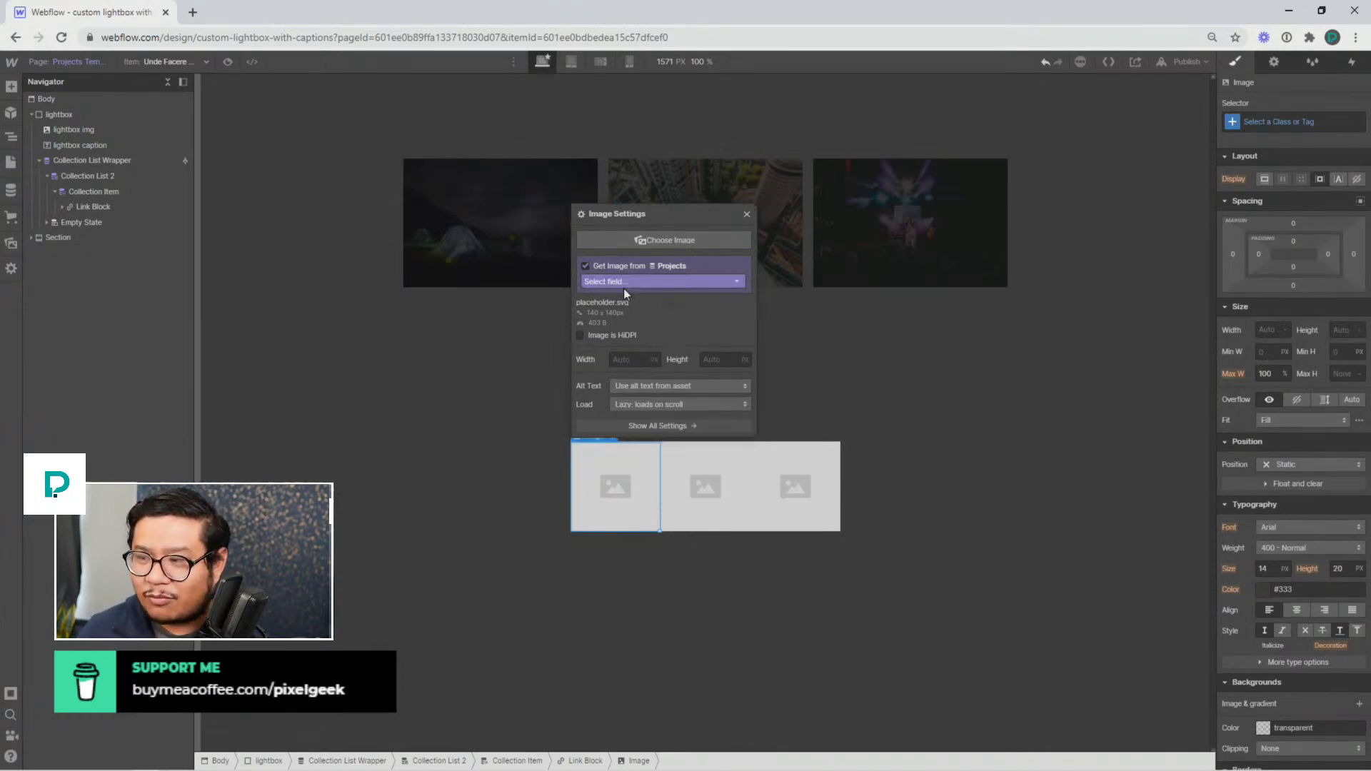
left_click(623, 289)
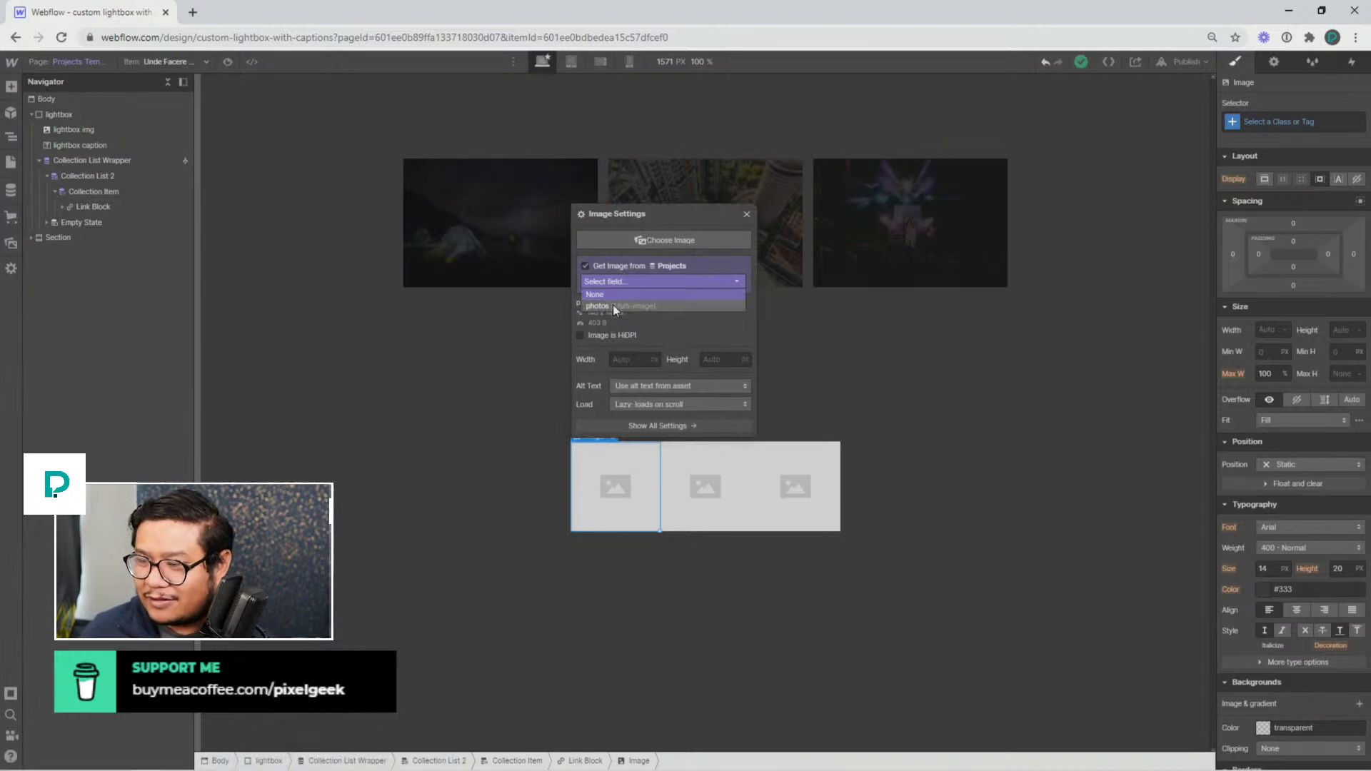
left_click(613, 306)
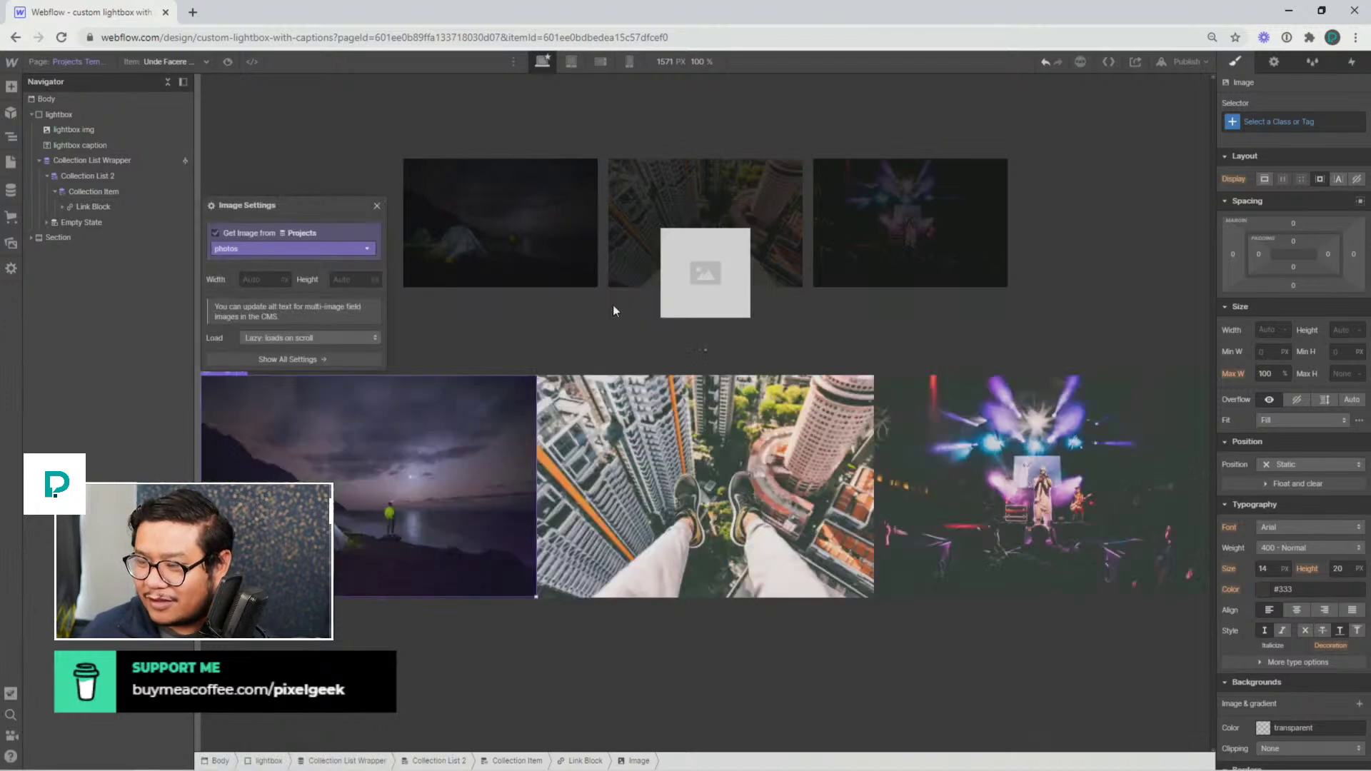
left_click(377, 207)
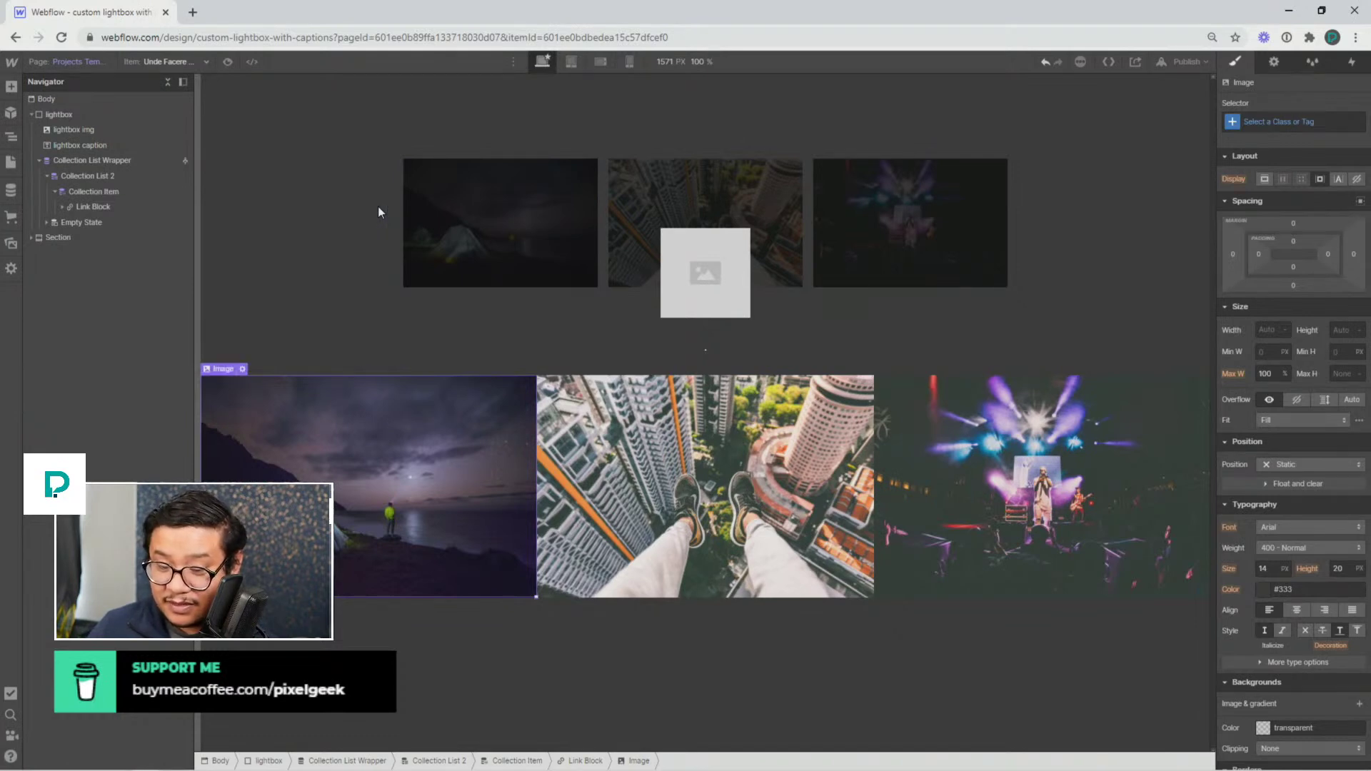
Give the image inside the Link Block the new class "photo thumbnail"
left_click(118, 177)
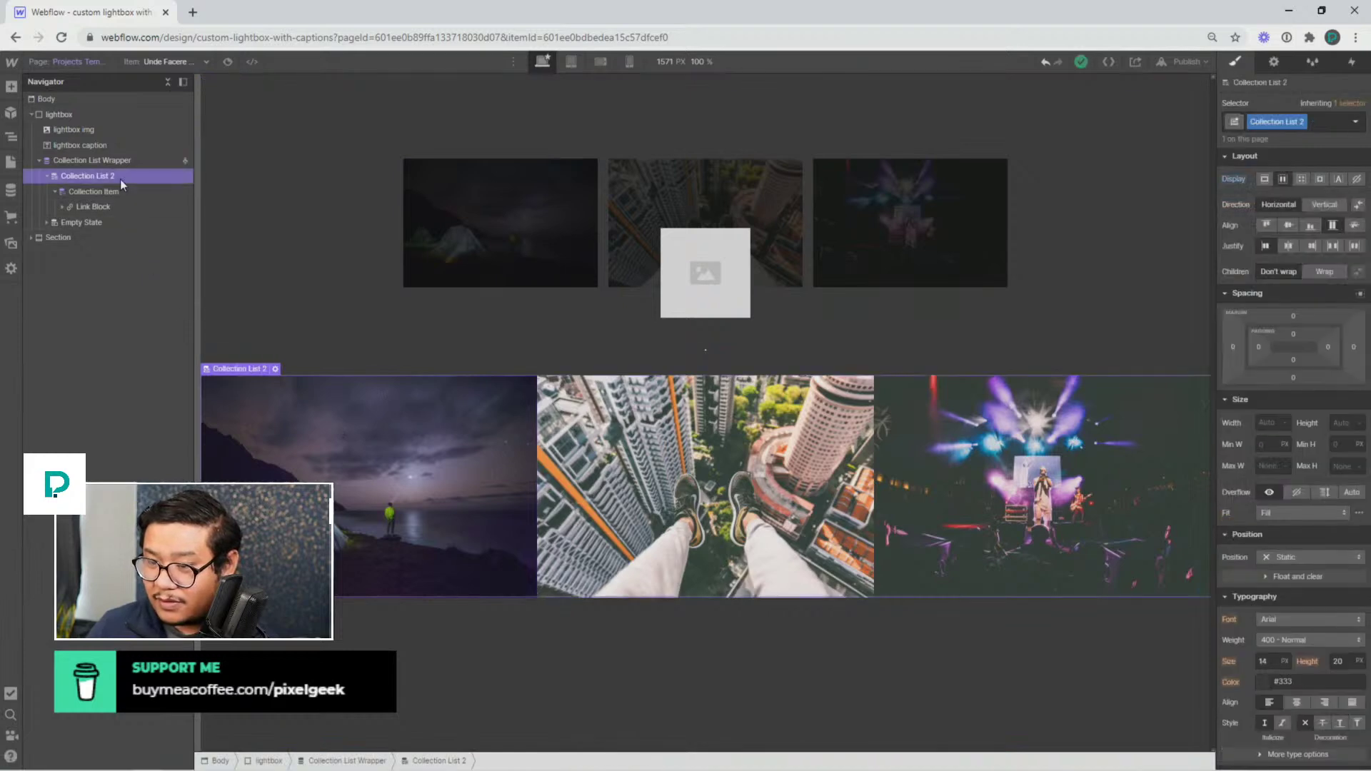
left_click(267, 431)
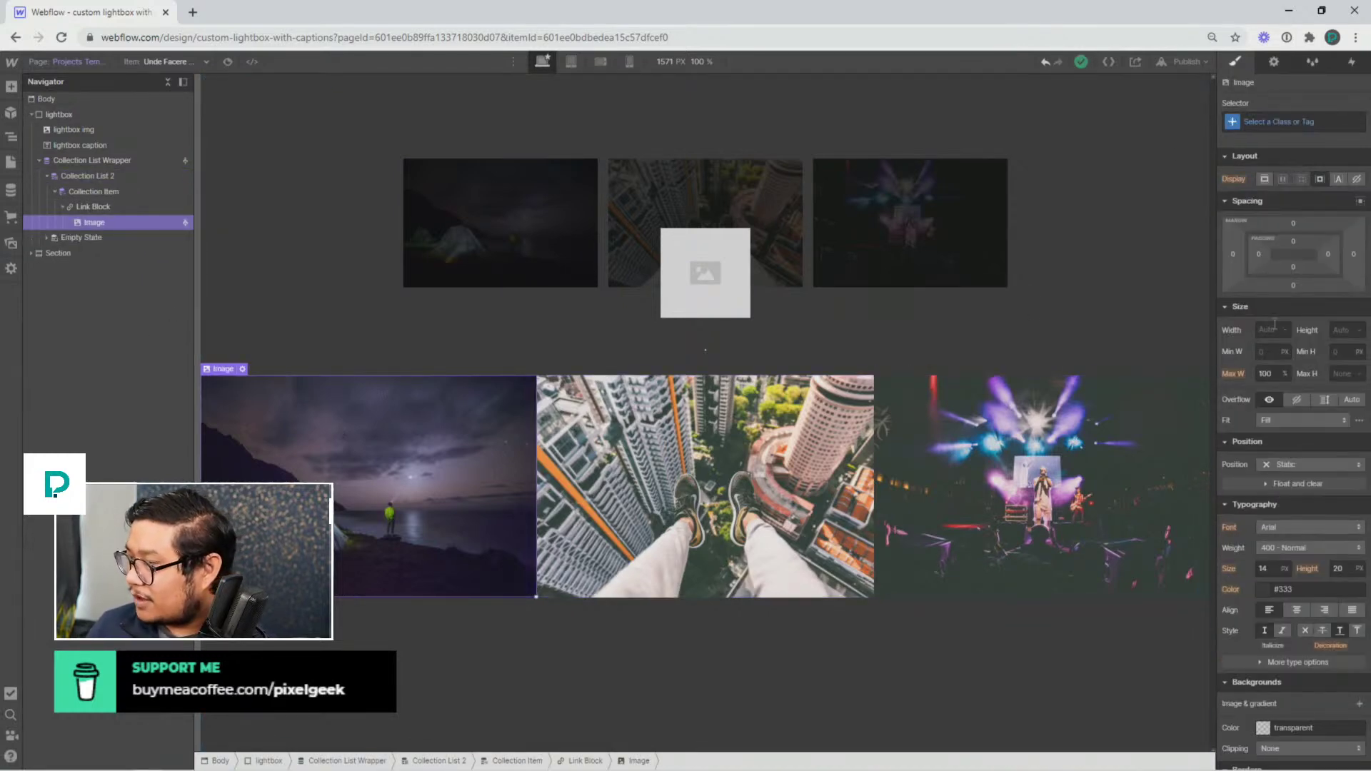
left_click(1267, 121)
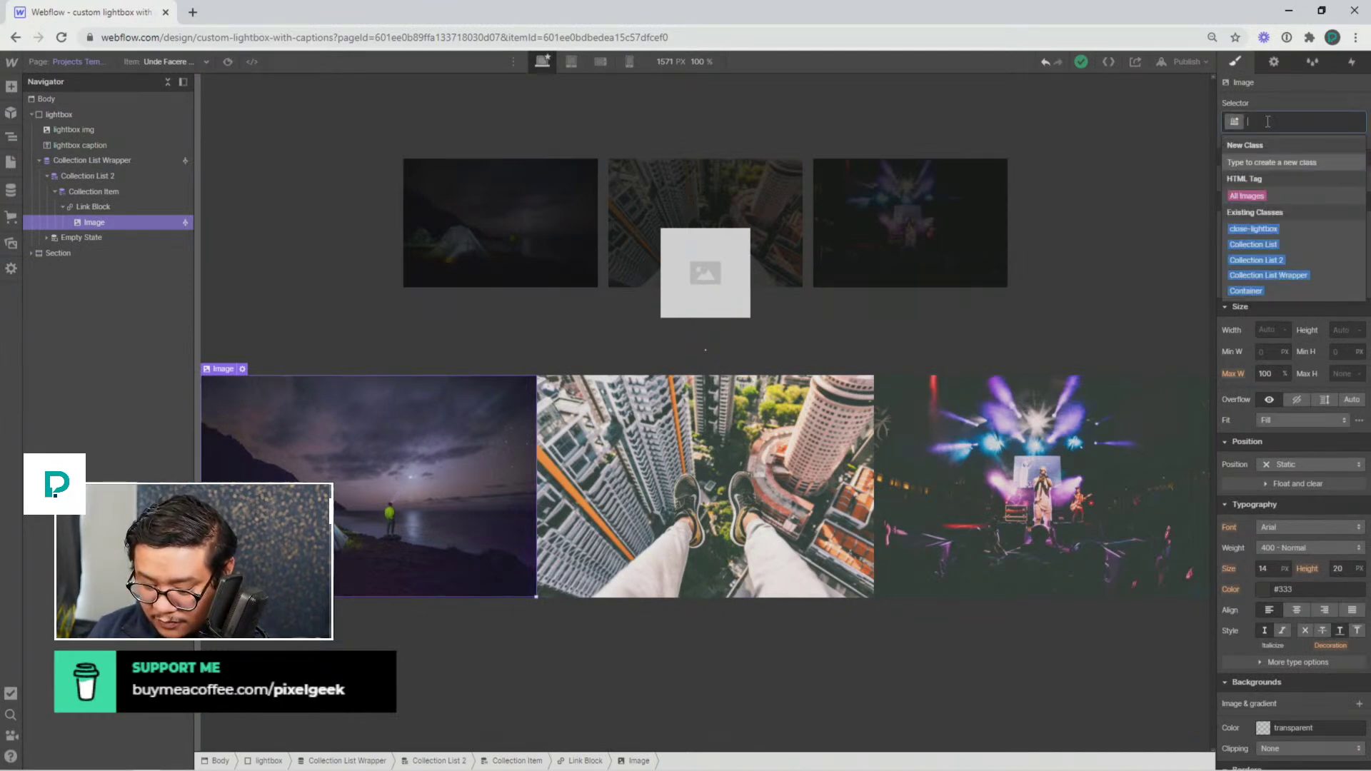
type("photo")
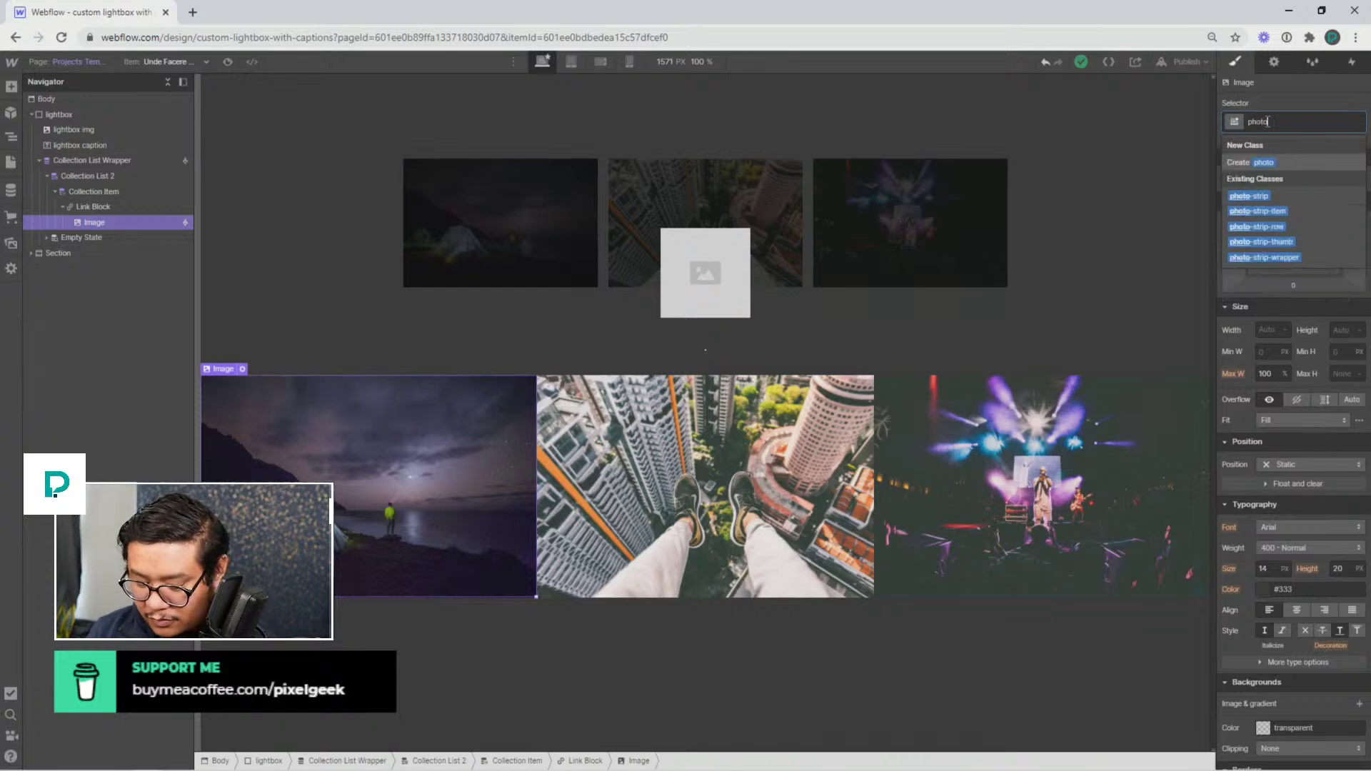
type(" thumbnail")
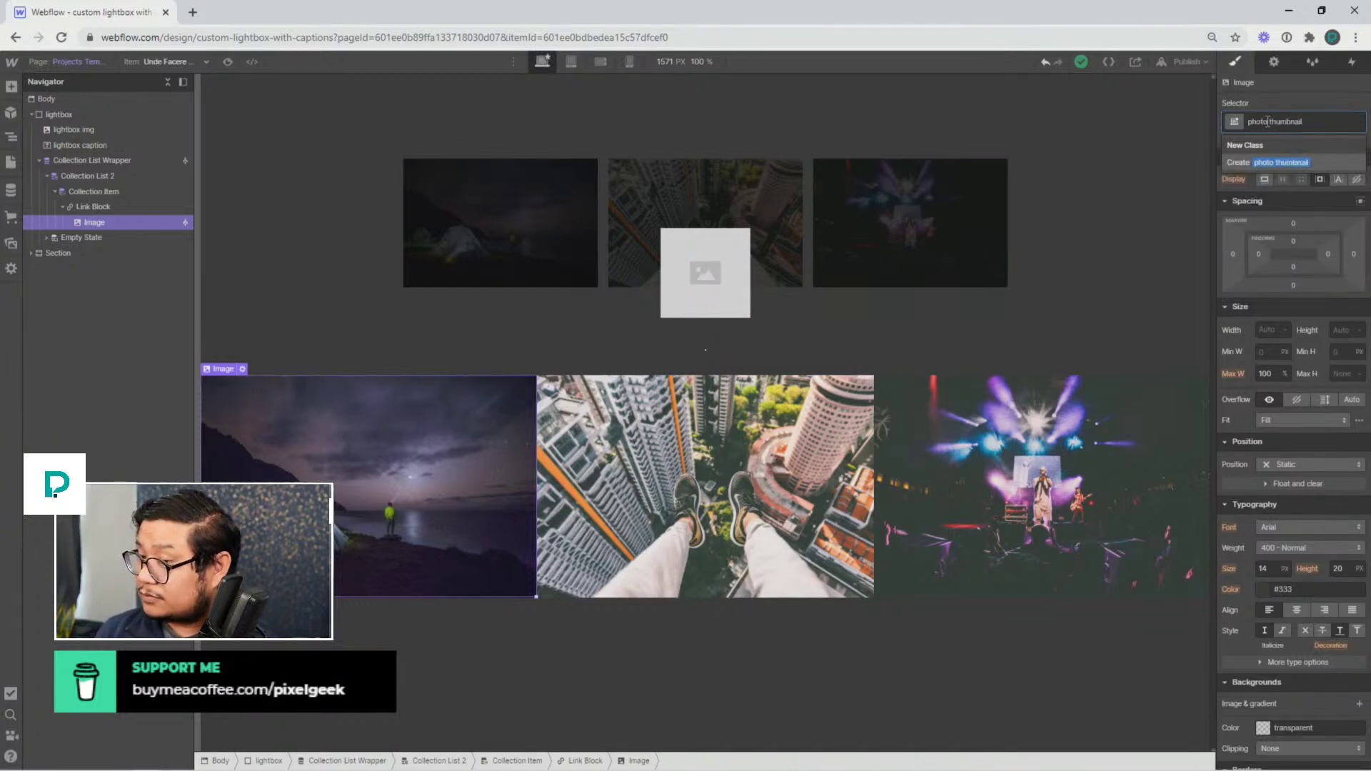
key("Return")
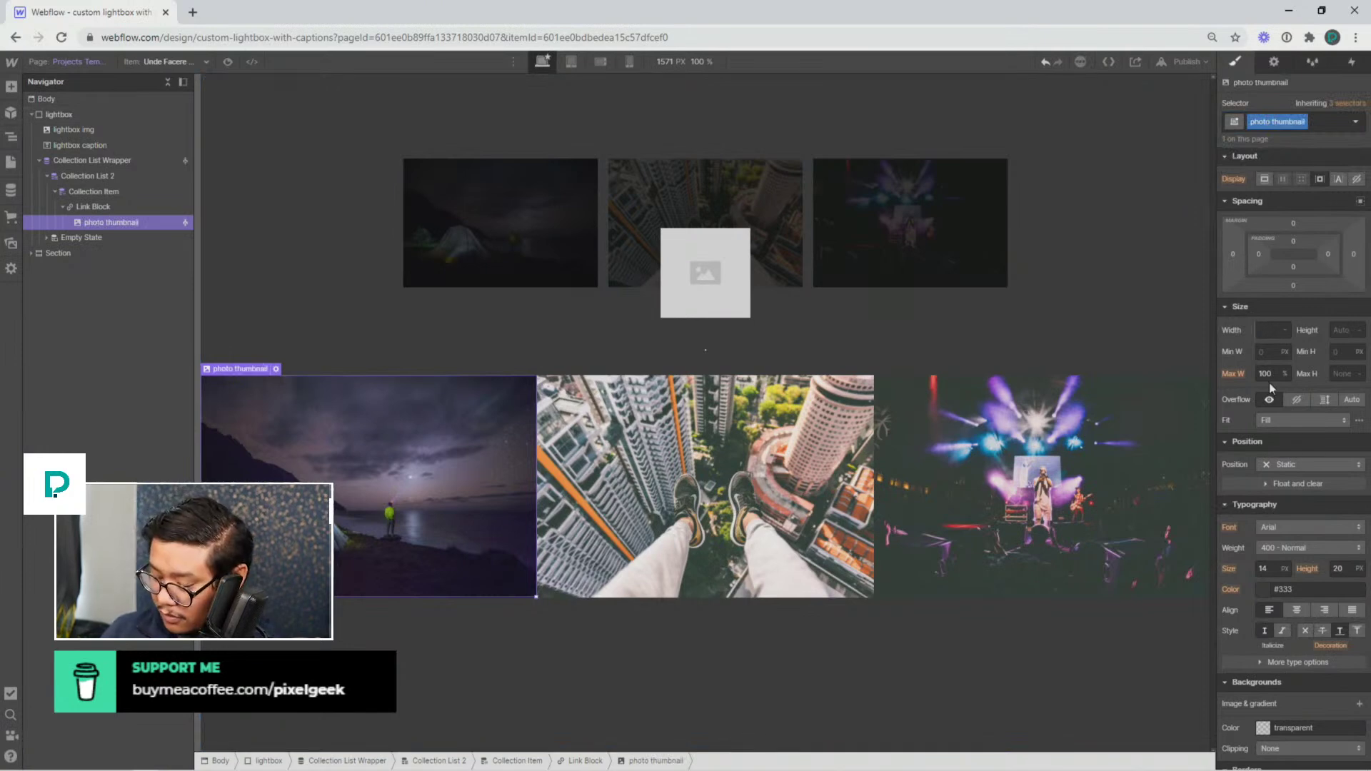
Set the photo thumbnail image's width and height to 100 px each
type("100")
key("Tab")
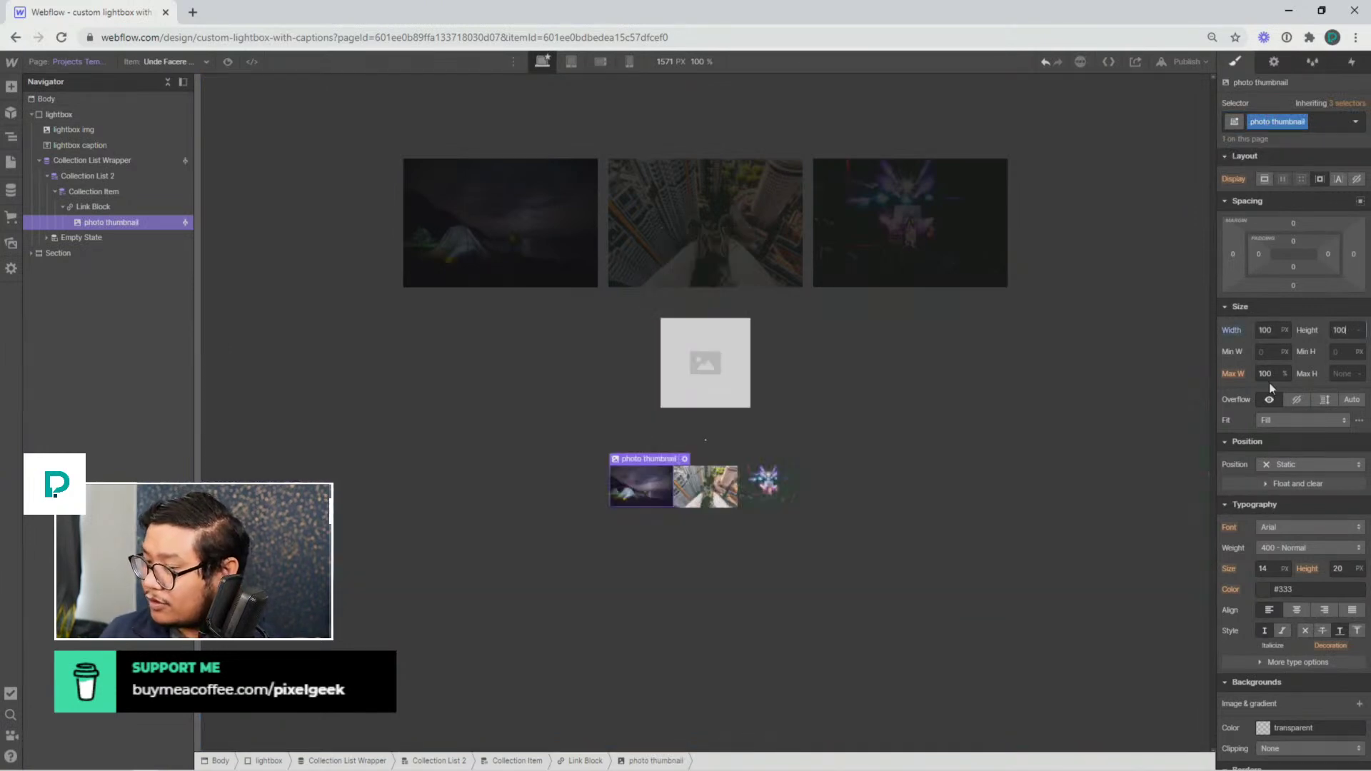
type("100")
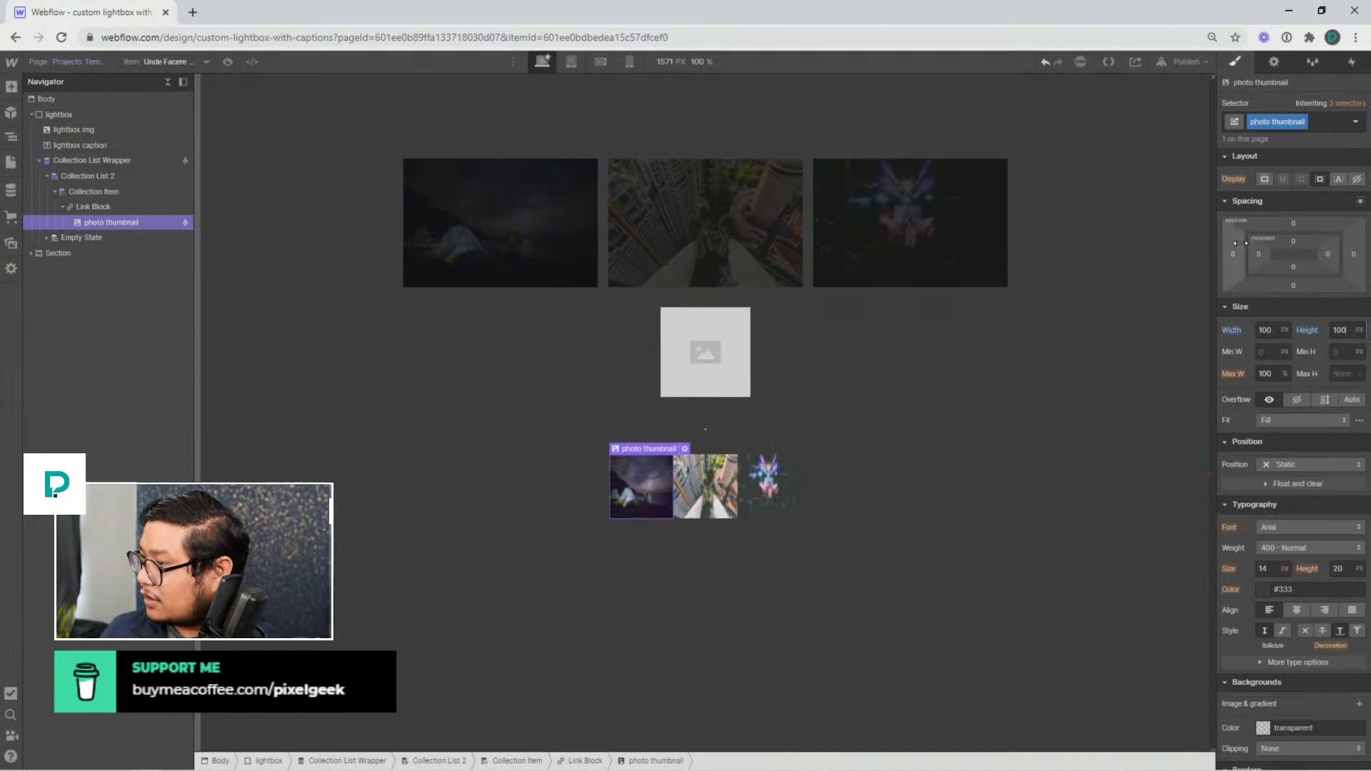
Give the photo thumbnails equal left and right margins of about 16 px and set their fit to Cover
left_click_drag(1233, 251, 1225, 252)
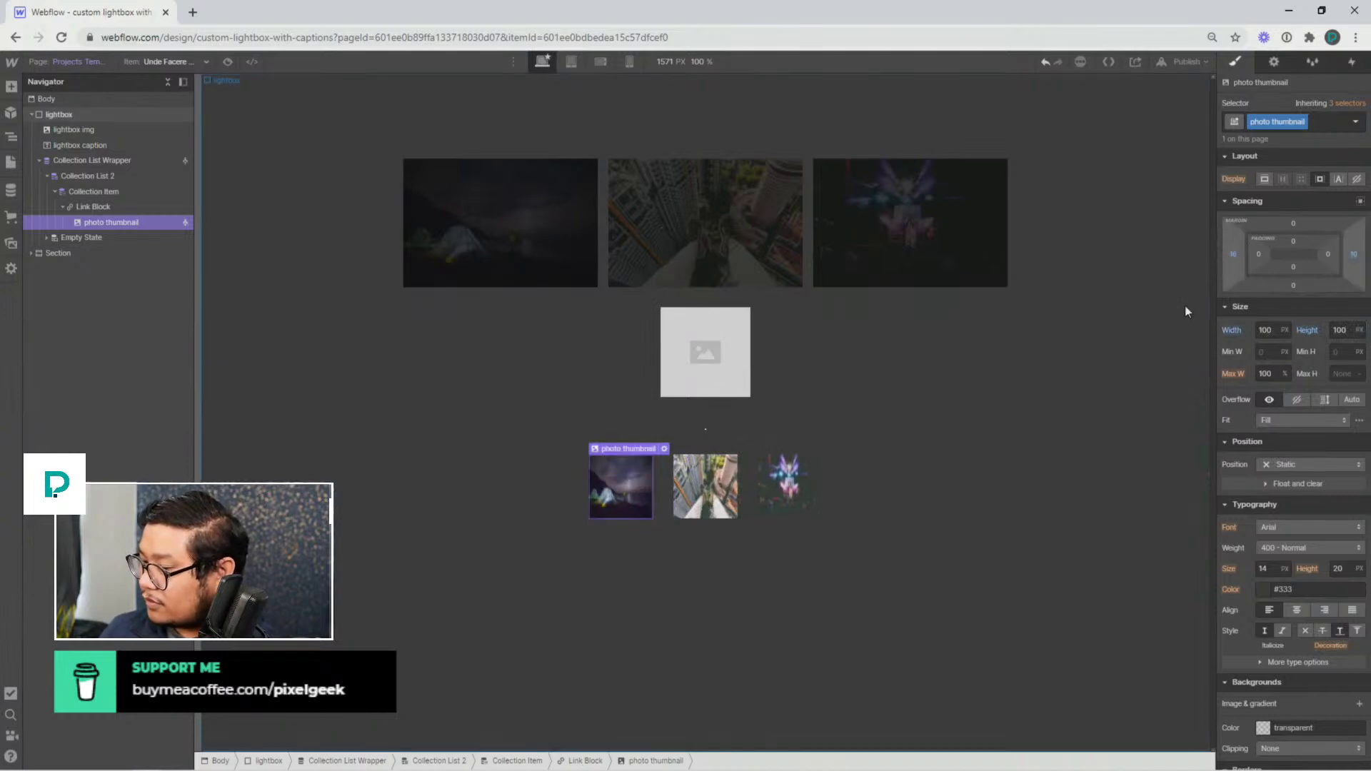
left_click(1291, 418)
left_click(1282, 447)
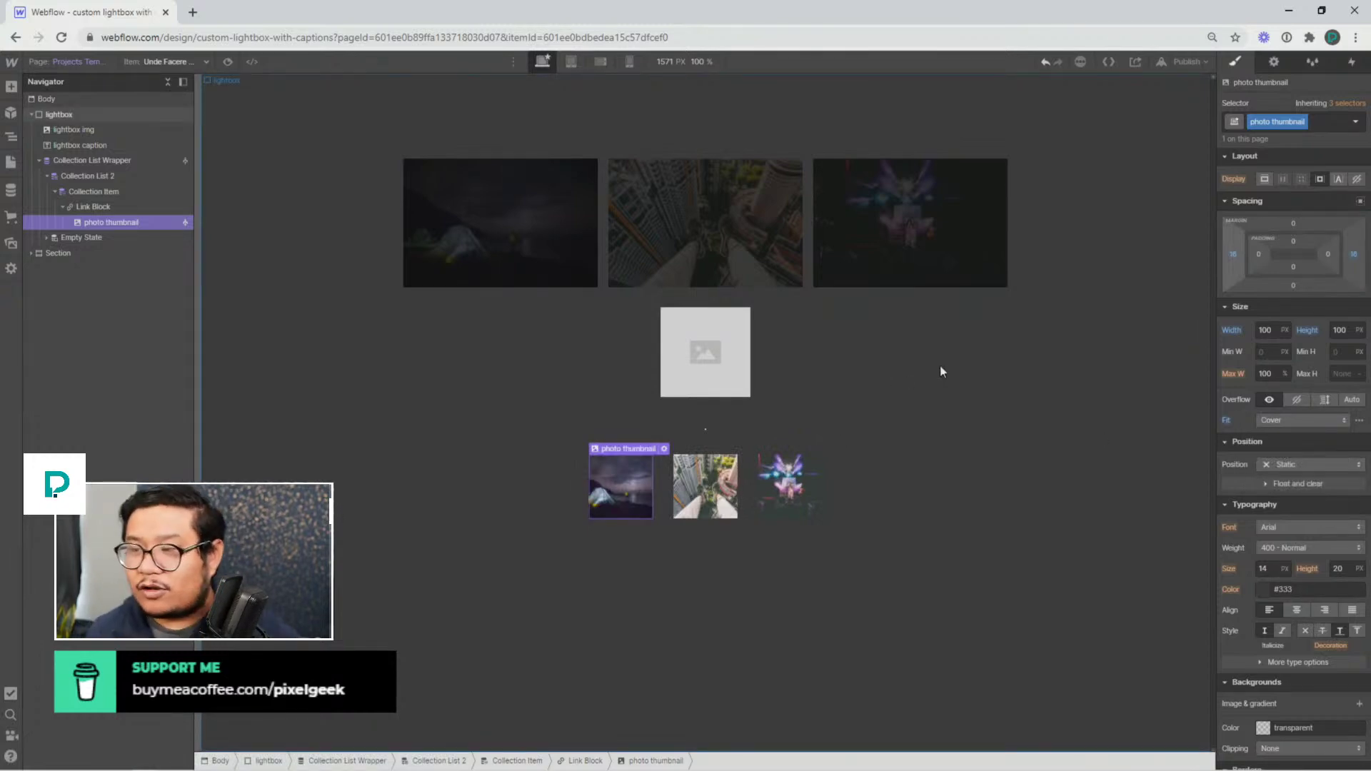
Temporarily hide the lightbox to check the gallery image behind it, restore its flex display, and inspect the lightbox image and caption
left_click(350, 149)
left_click(1357, 180)
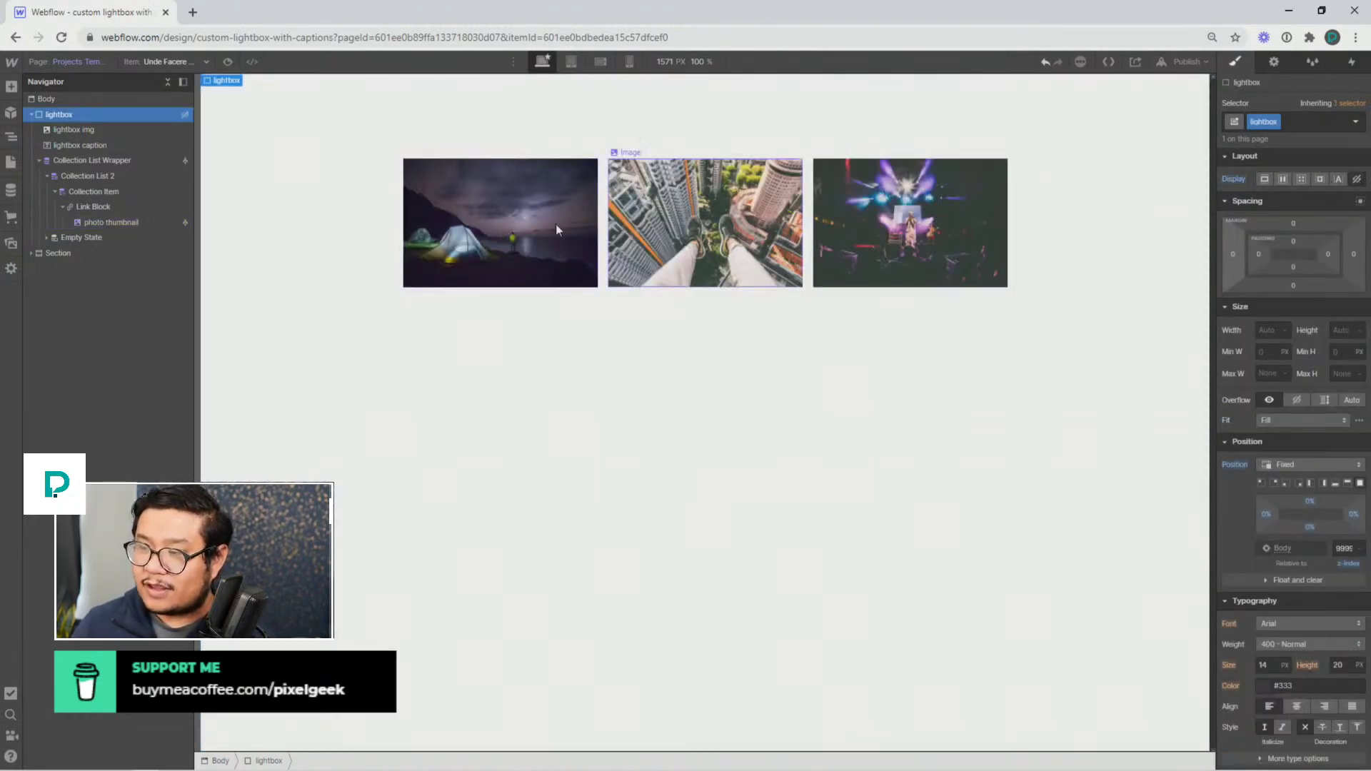
left_click(520, 224)
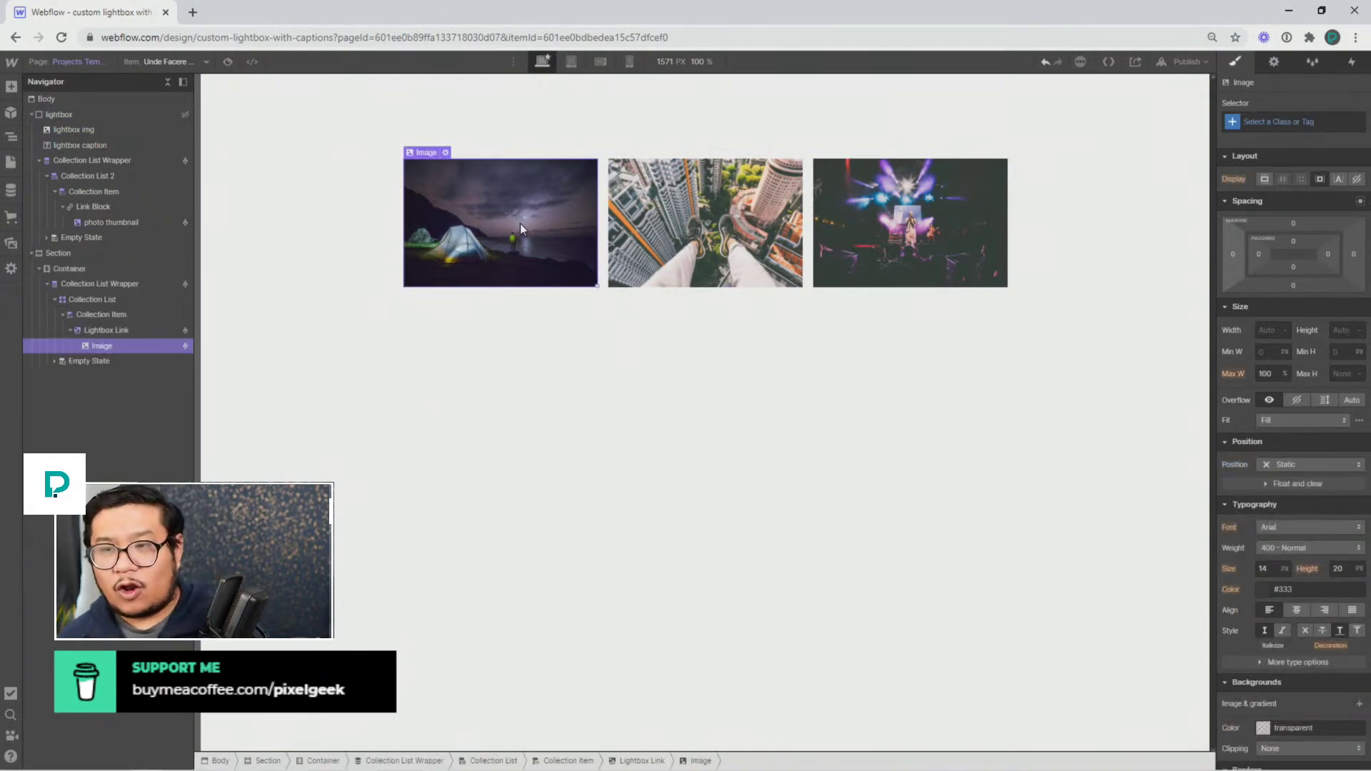
left_click(70, 114)
left_click(1282, 179)
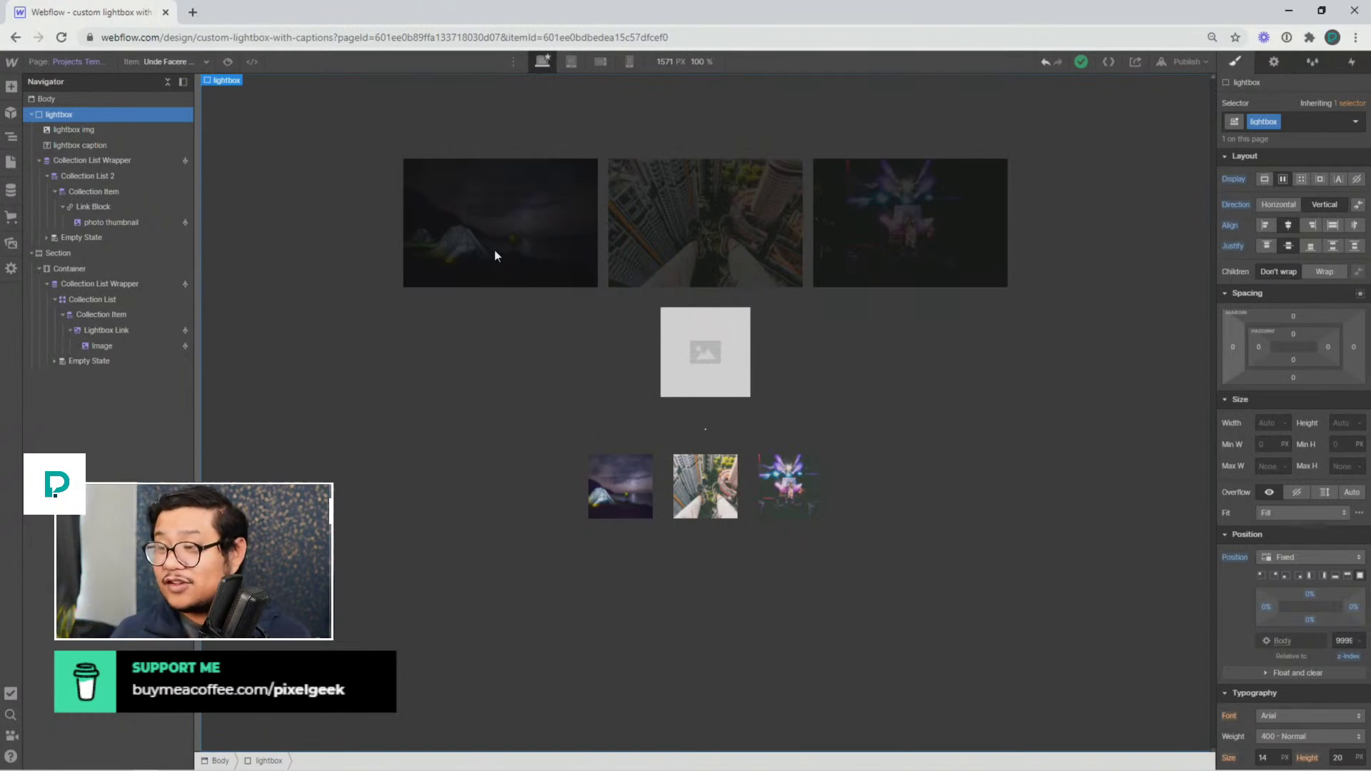
left_click(670, 353)
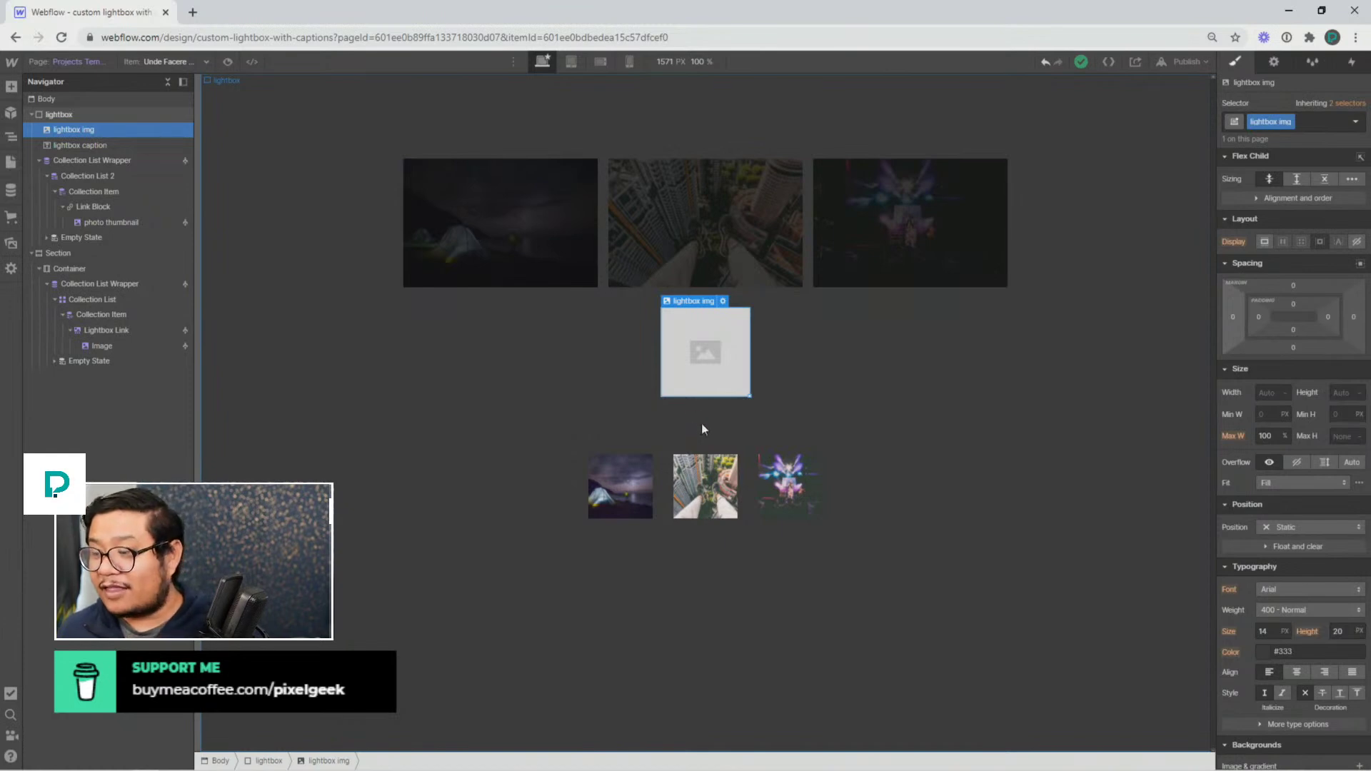
left_click(705, 431)
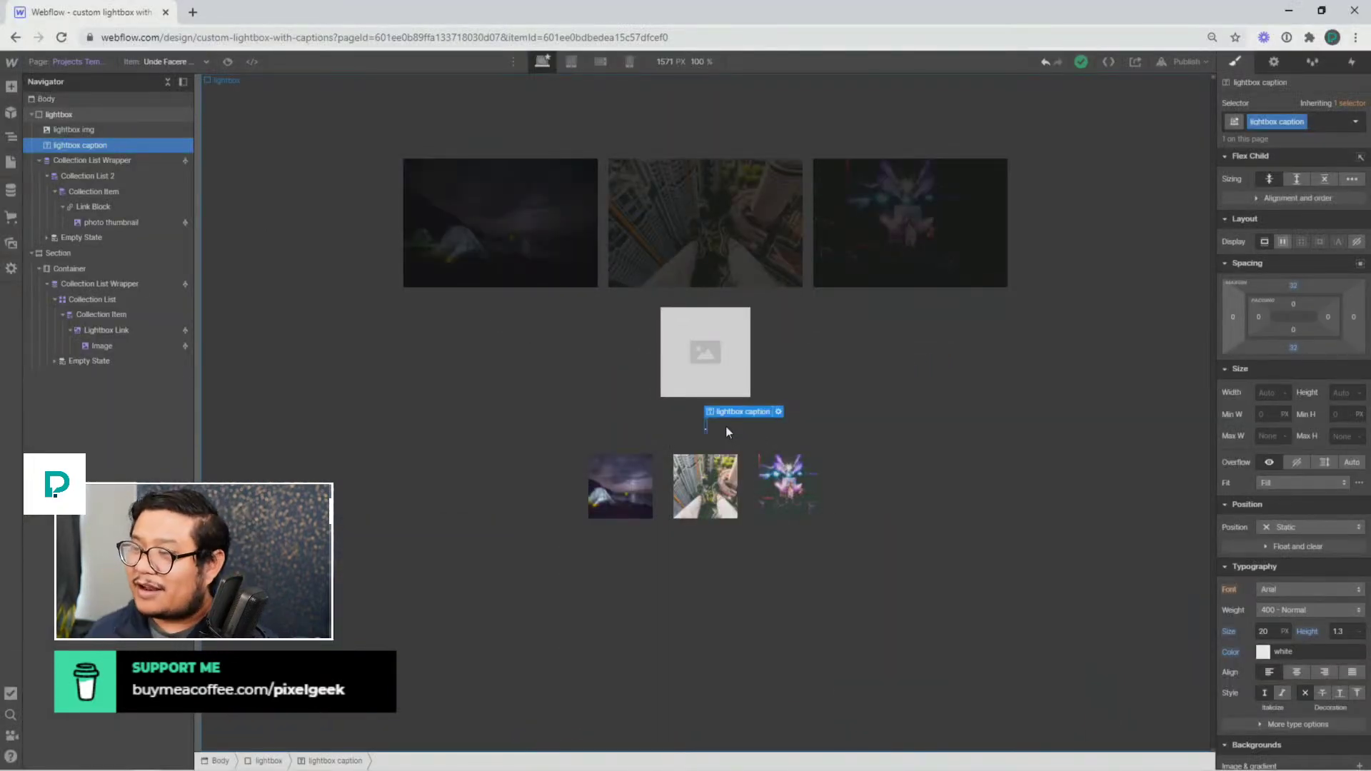
Hide the lightbox and remove the Lightbox Link from the gallery's Collection Item while keeping its image
left_click(216, 256)
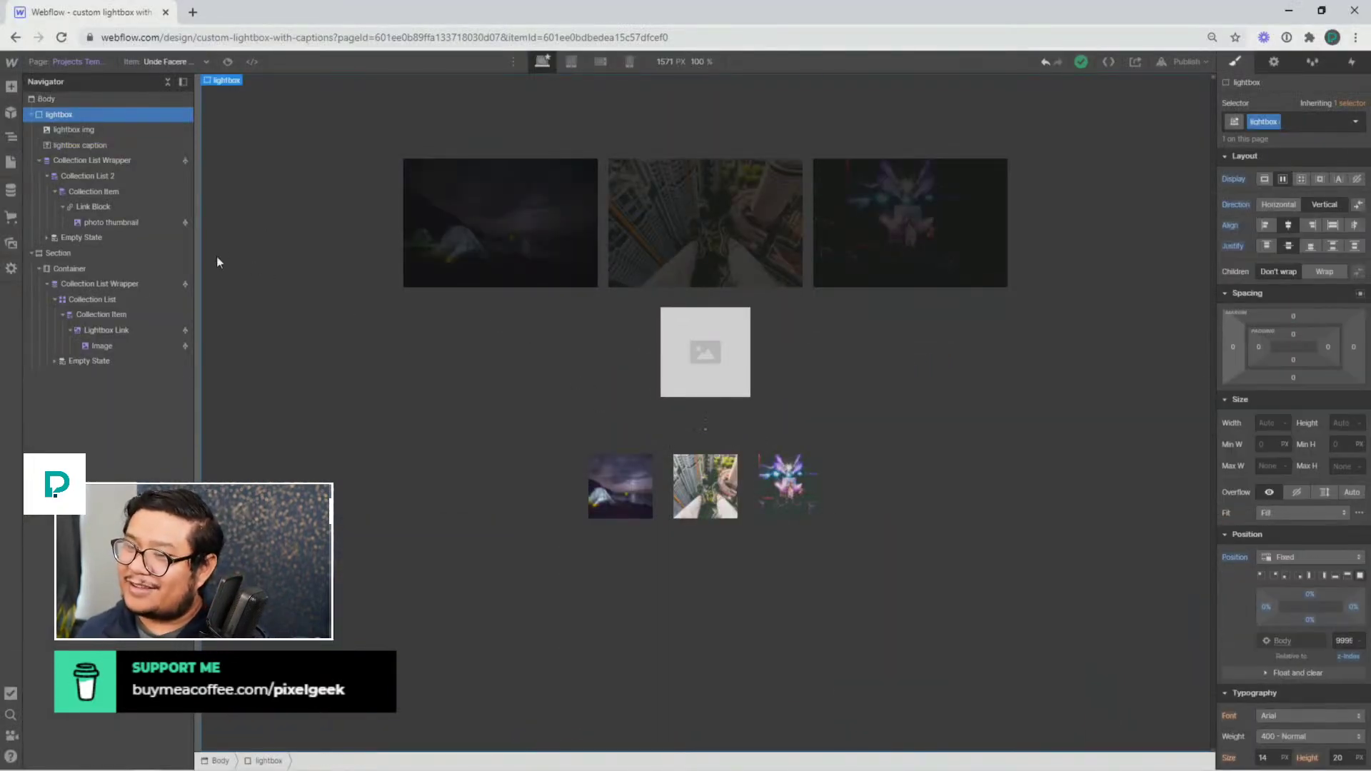
left_click(1360, 181)
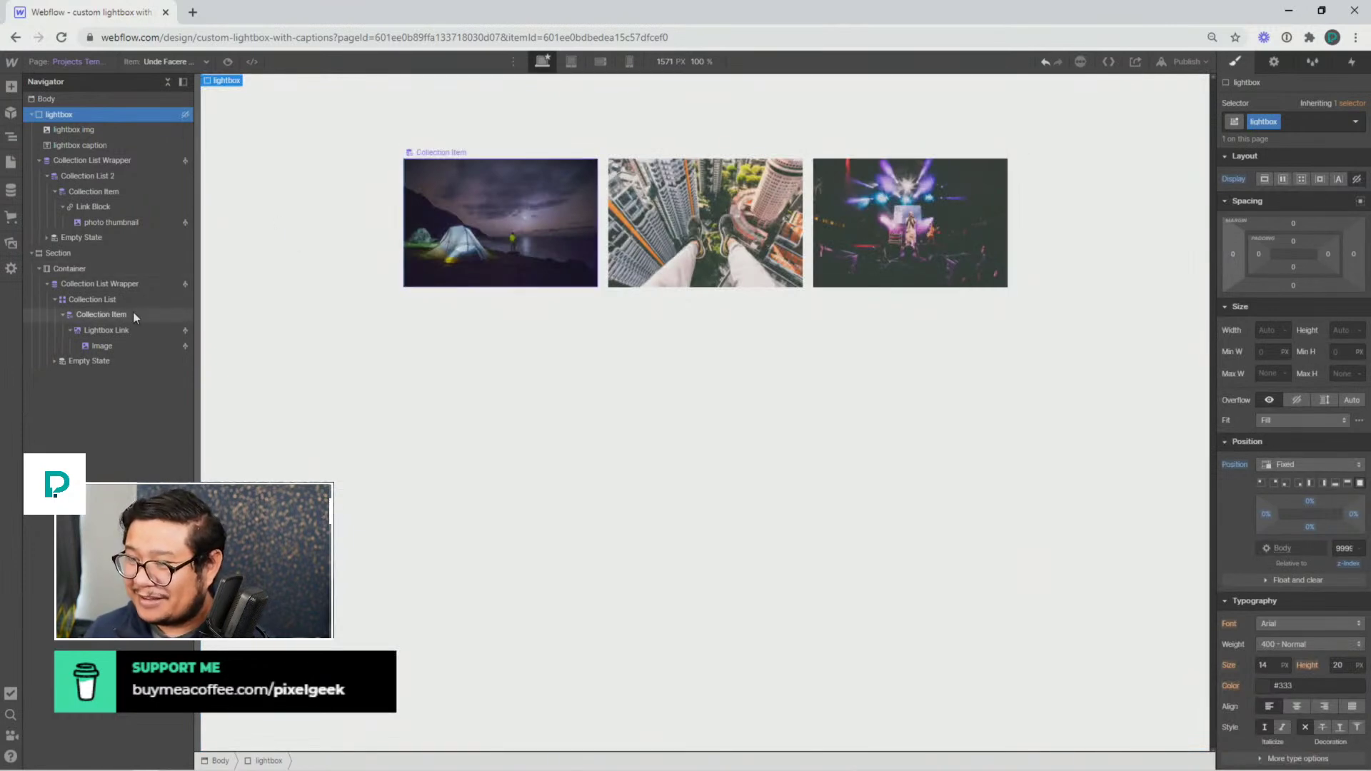
left_click(127, 336)
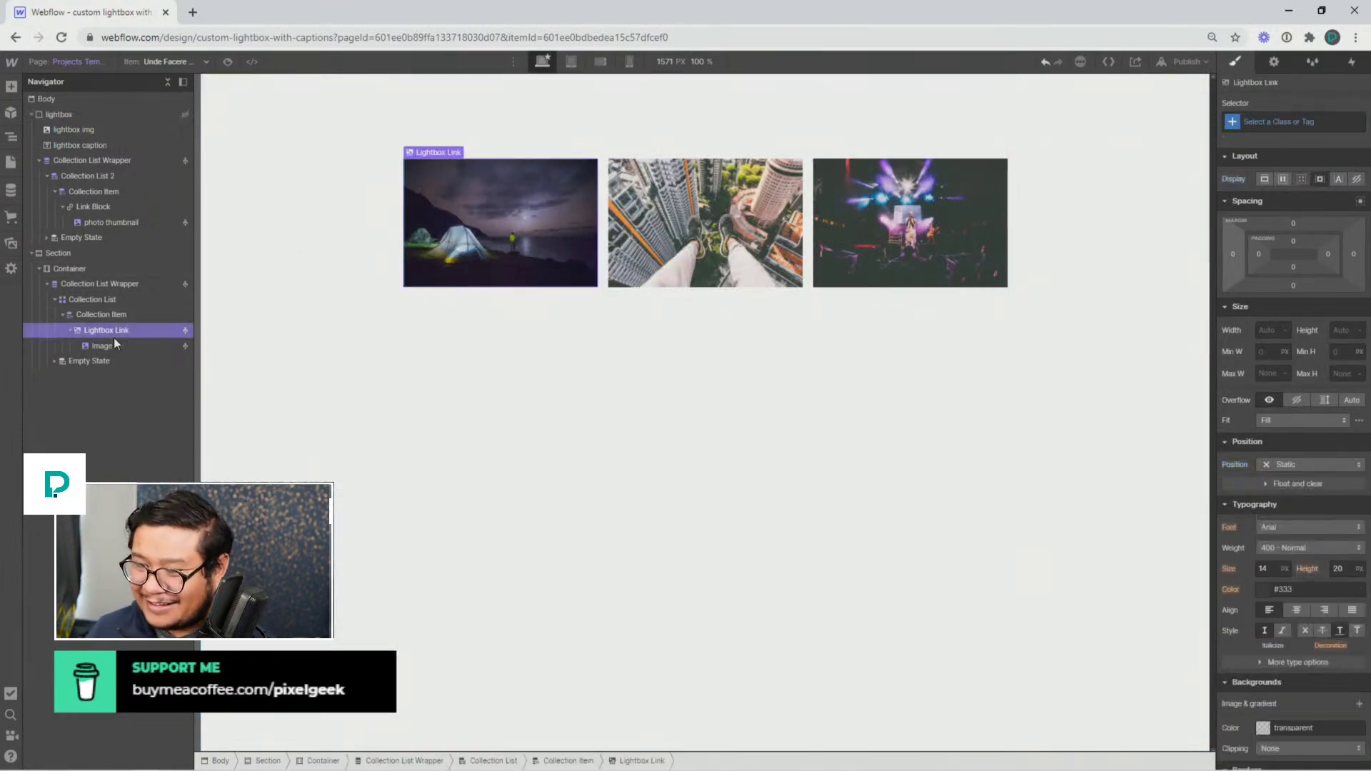
left_click_drag(113, 338, 102, 342)
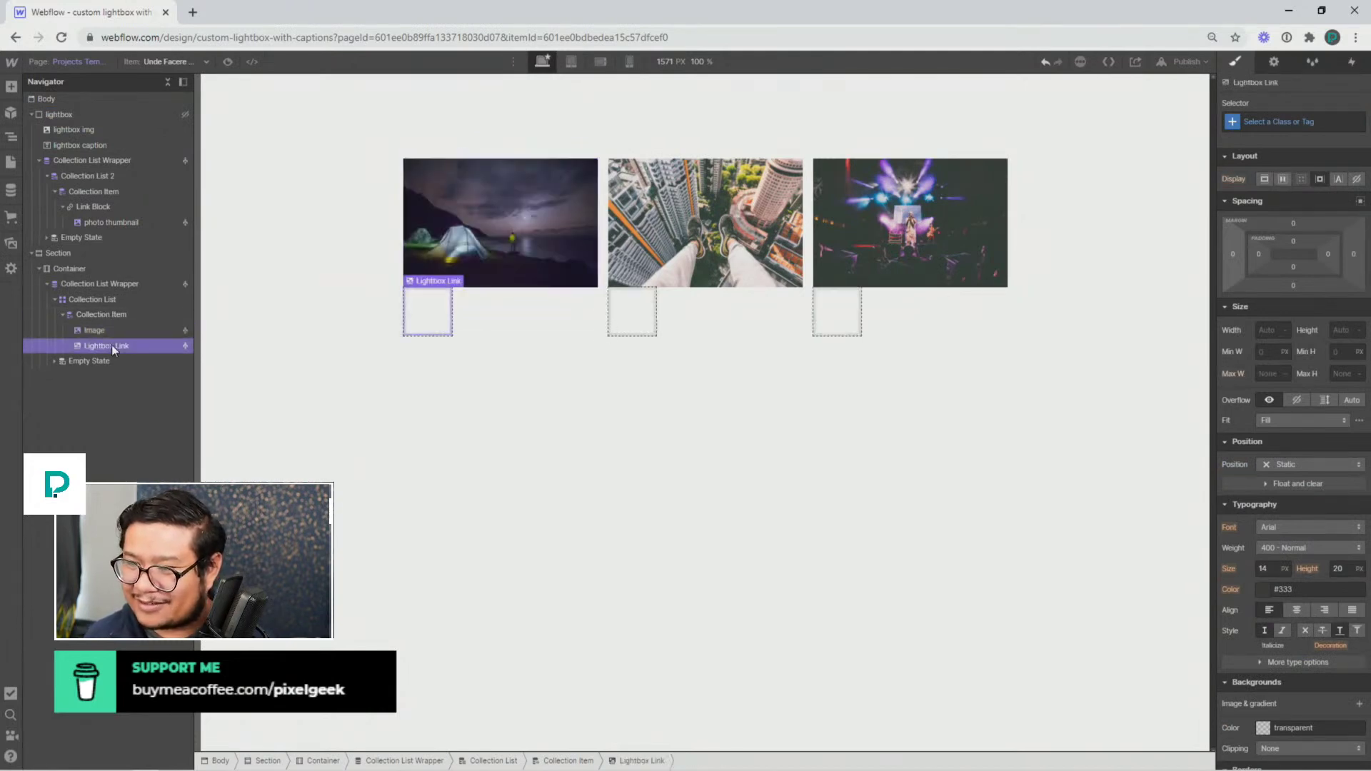
key("Delete")
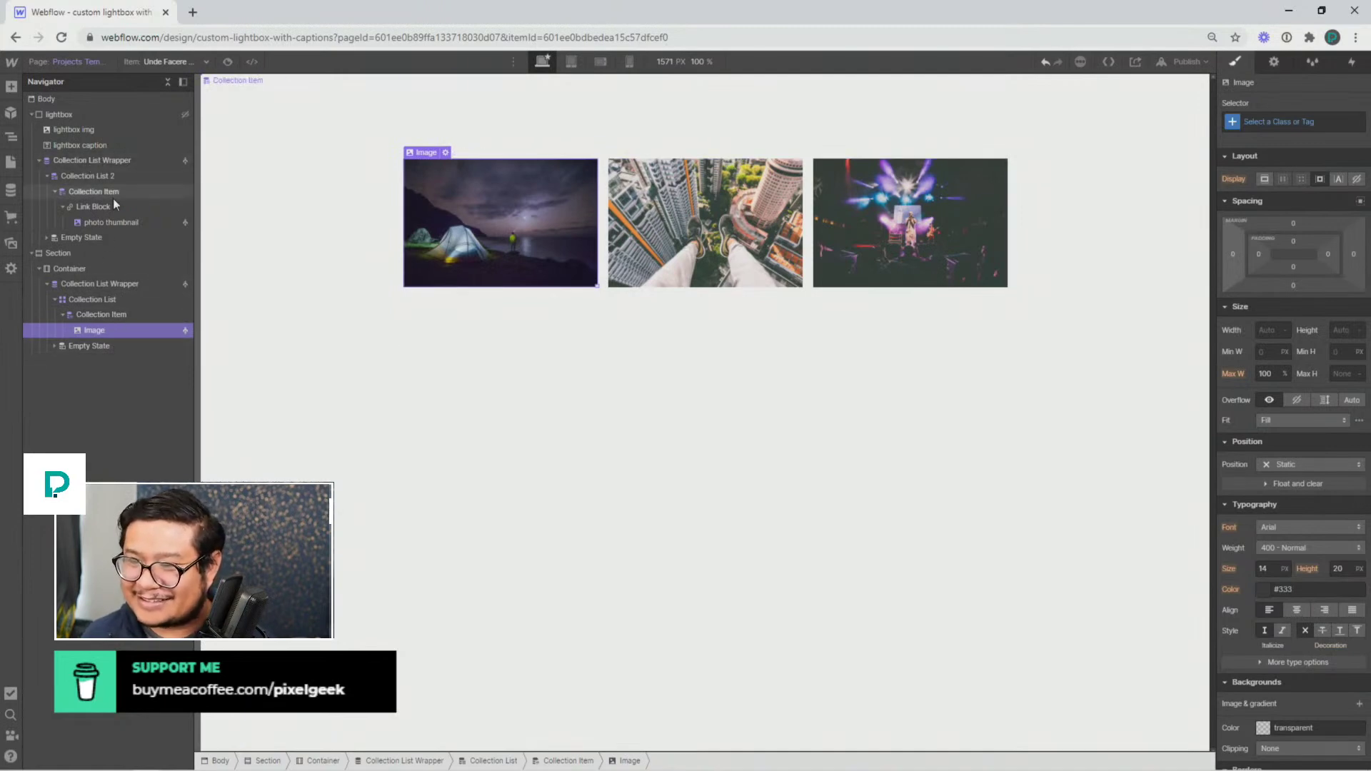
Restore the lightbox's flex display and add a text link inside it with the new class "close modal"
left_click(135, 115)
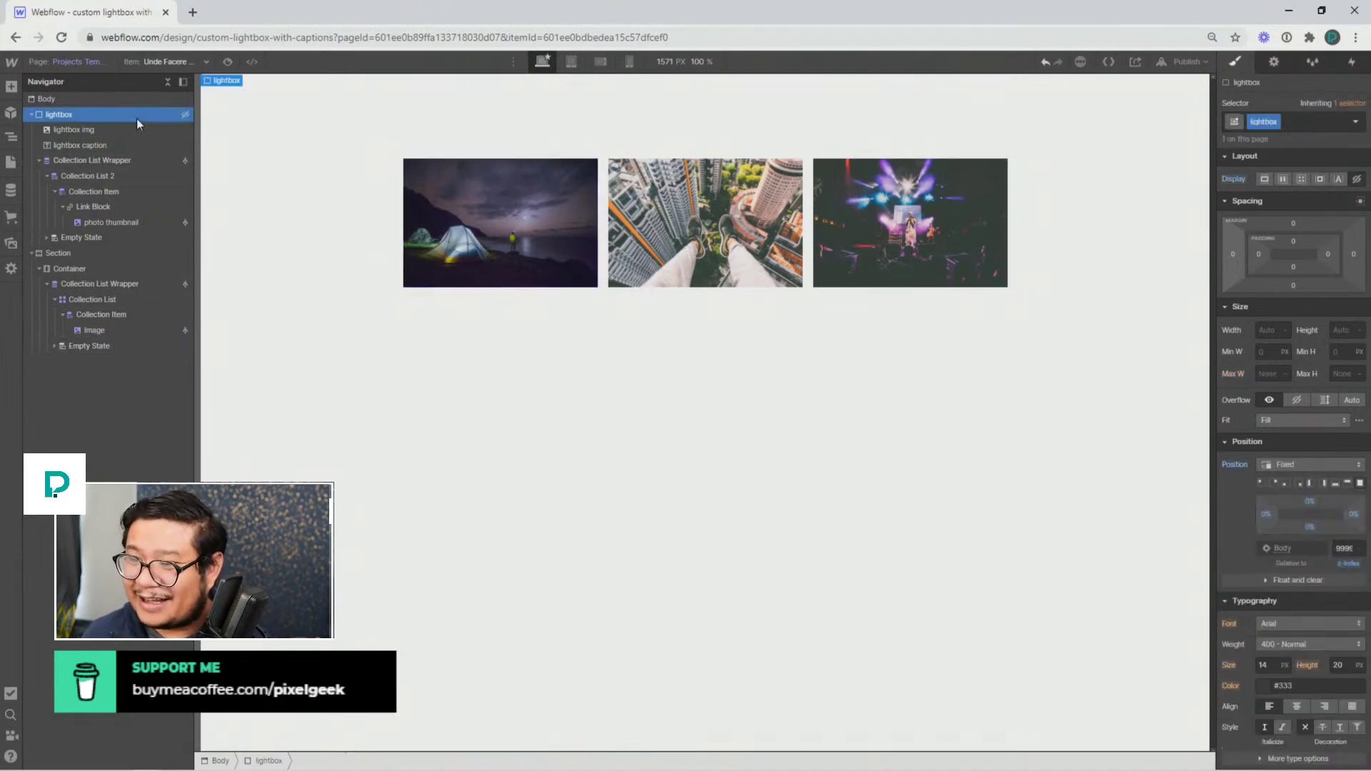
left_click(1281, 178)
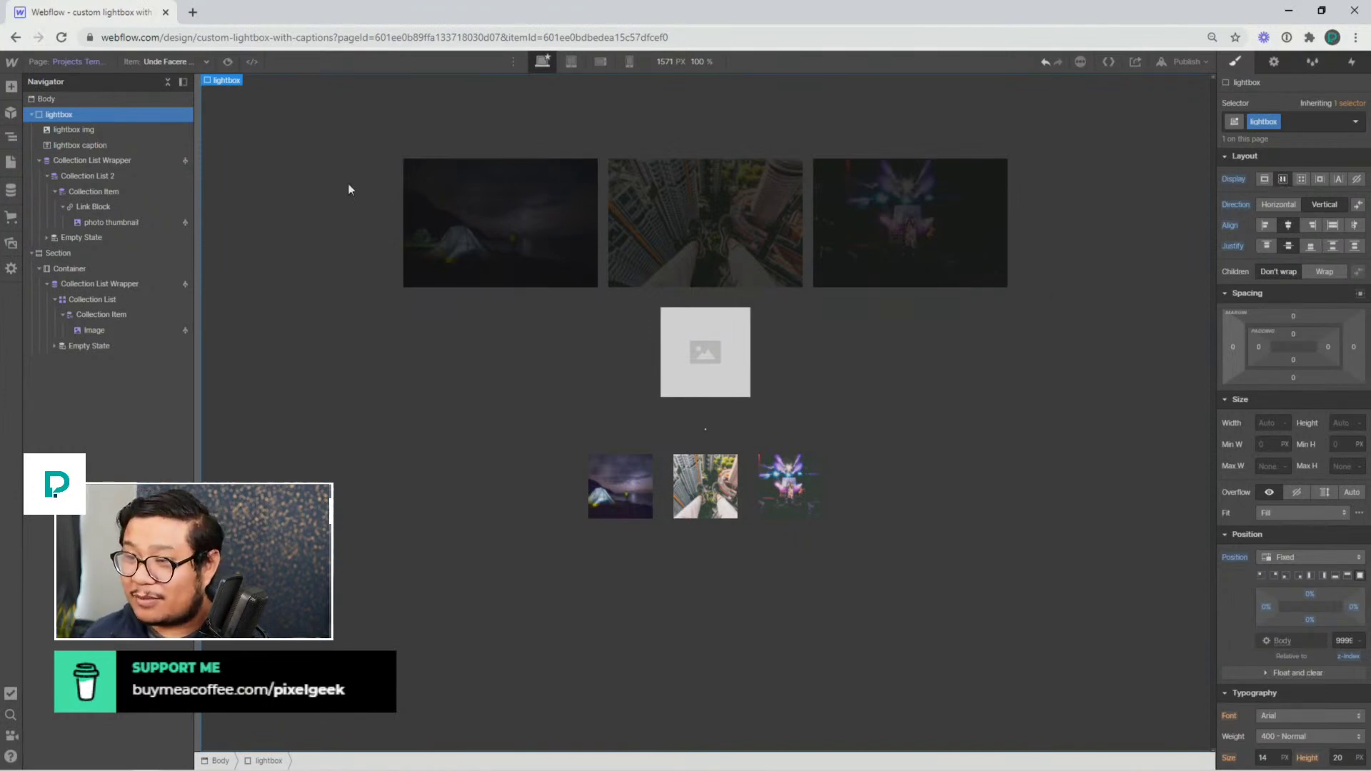
key("a")
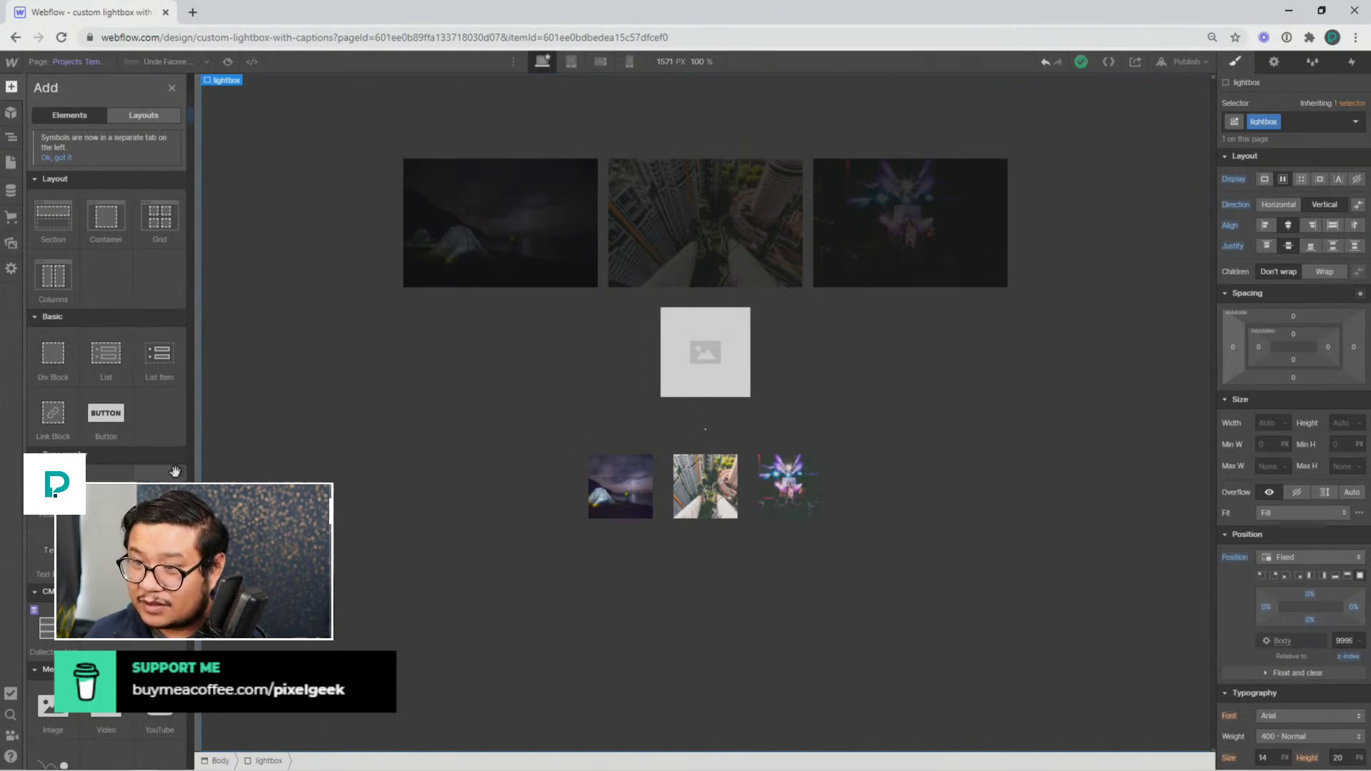
left_click_drag(175, 471, 744, 223)
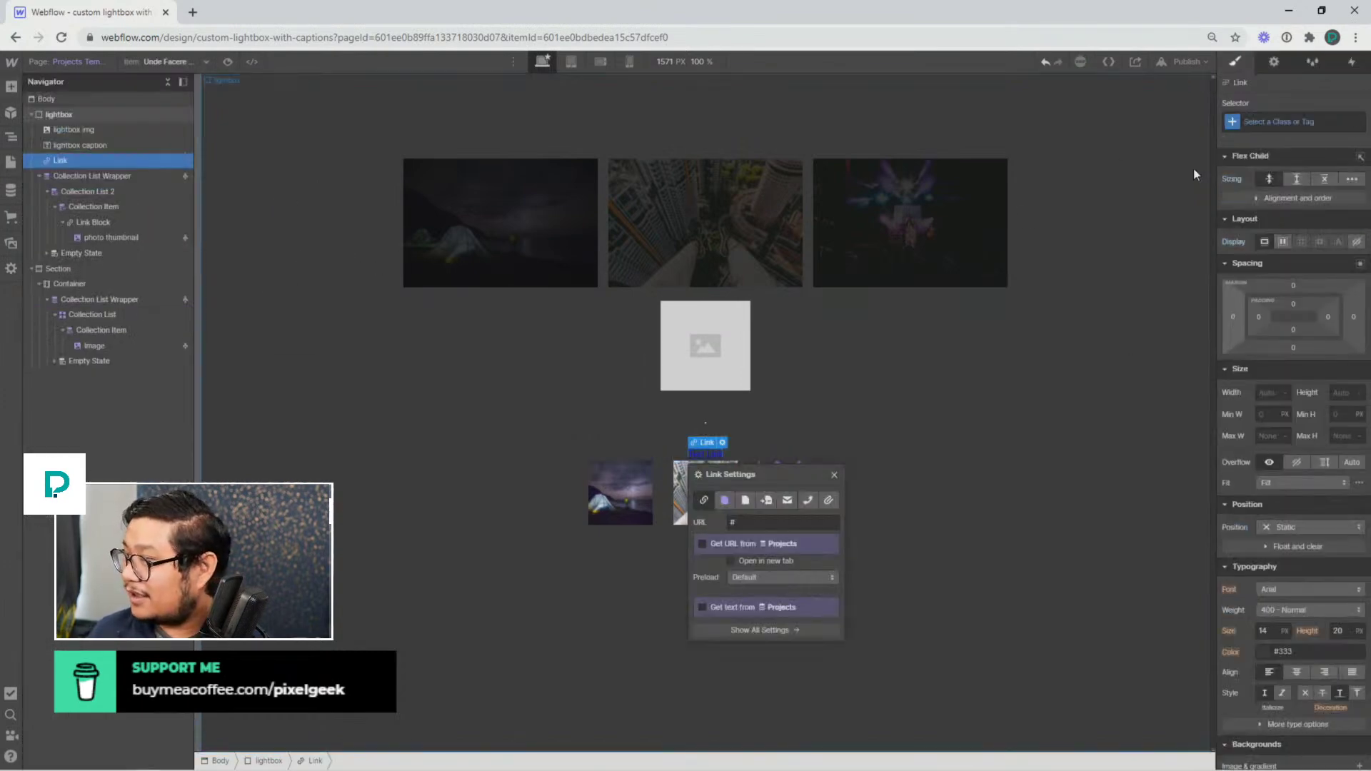
left_click(1274, 122)
type("close modal")
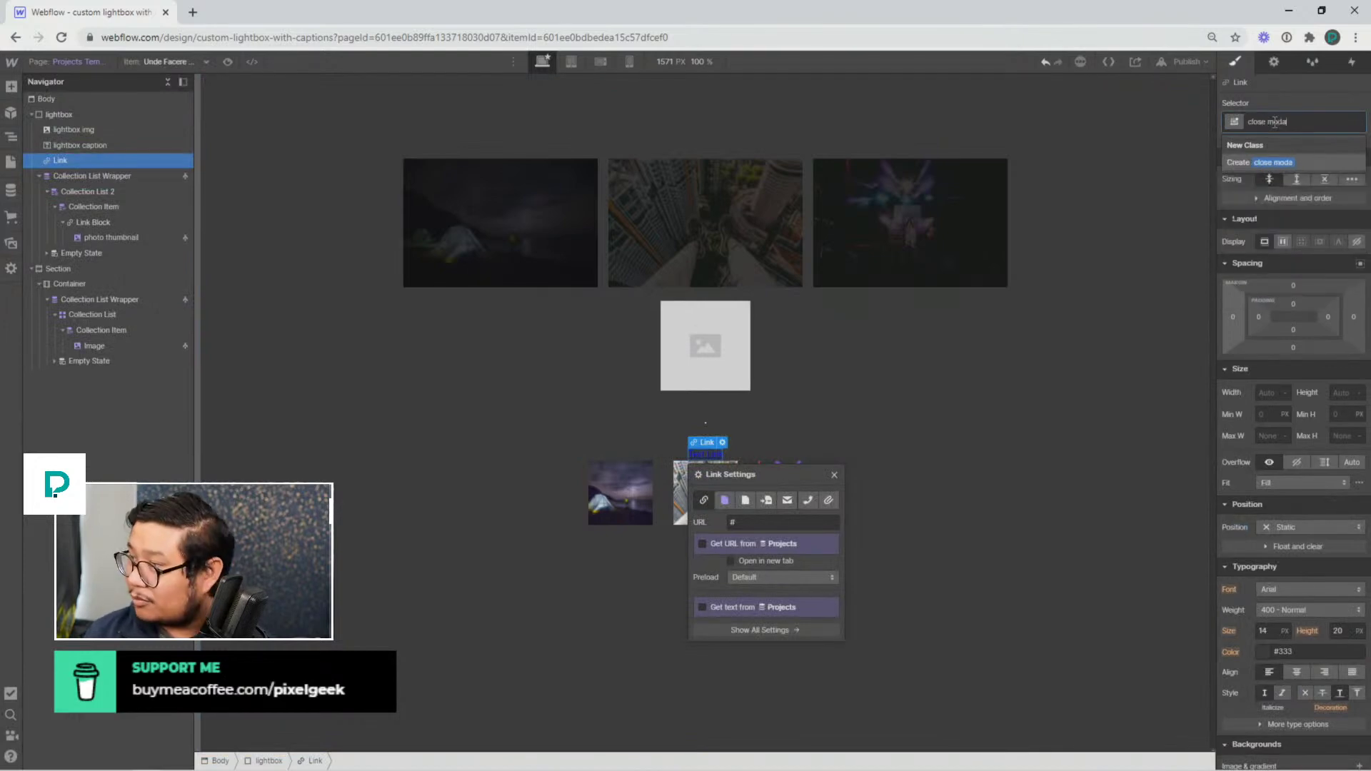
key("Return")
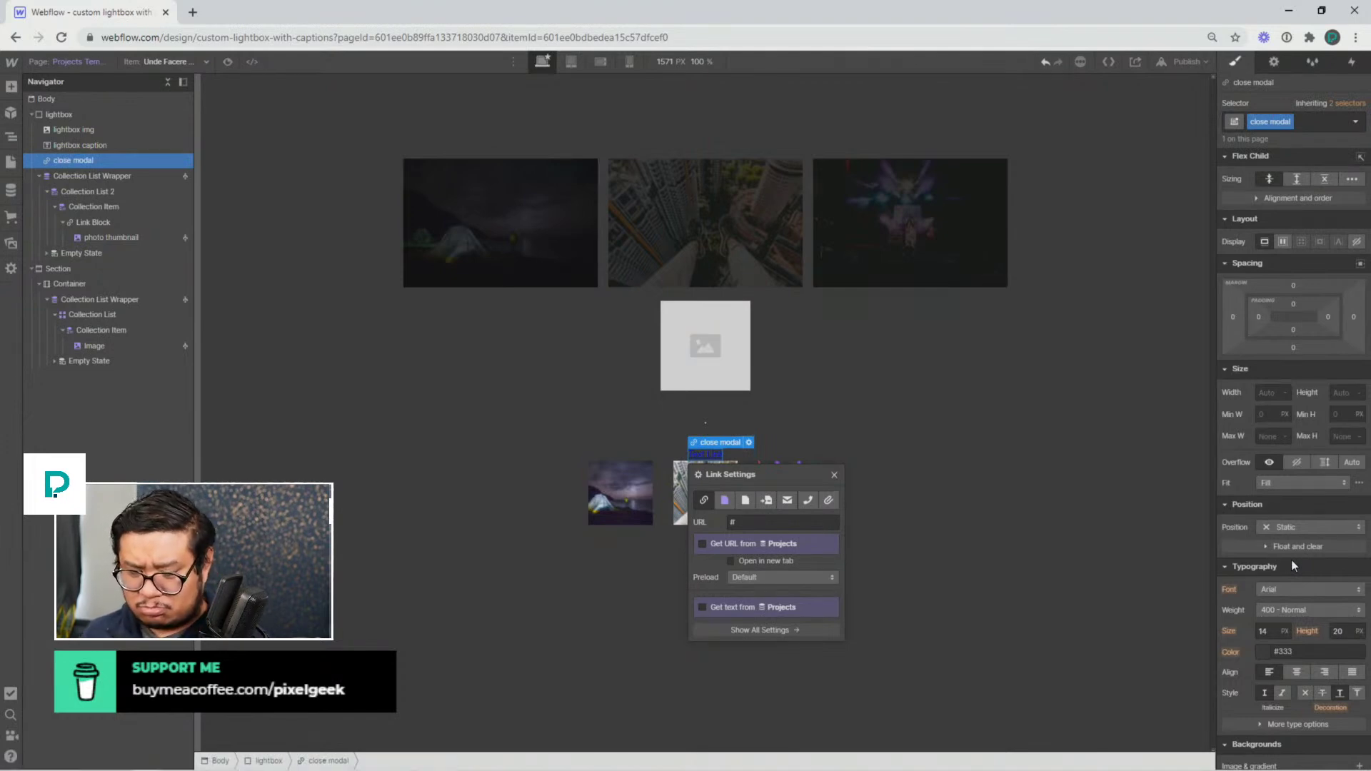
Set the close modal link's position to Fixed and anchor it to the top-right corner of the page
left_click(1310, 525)
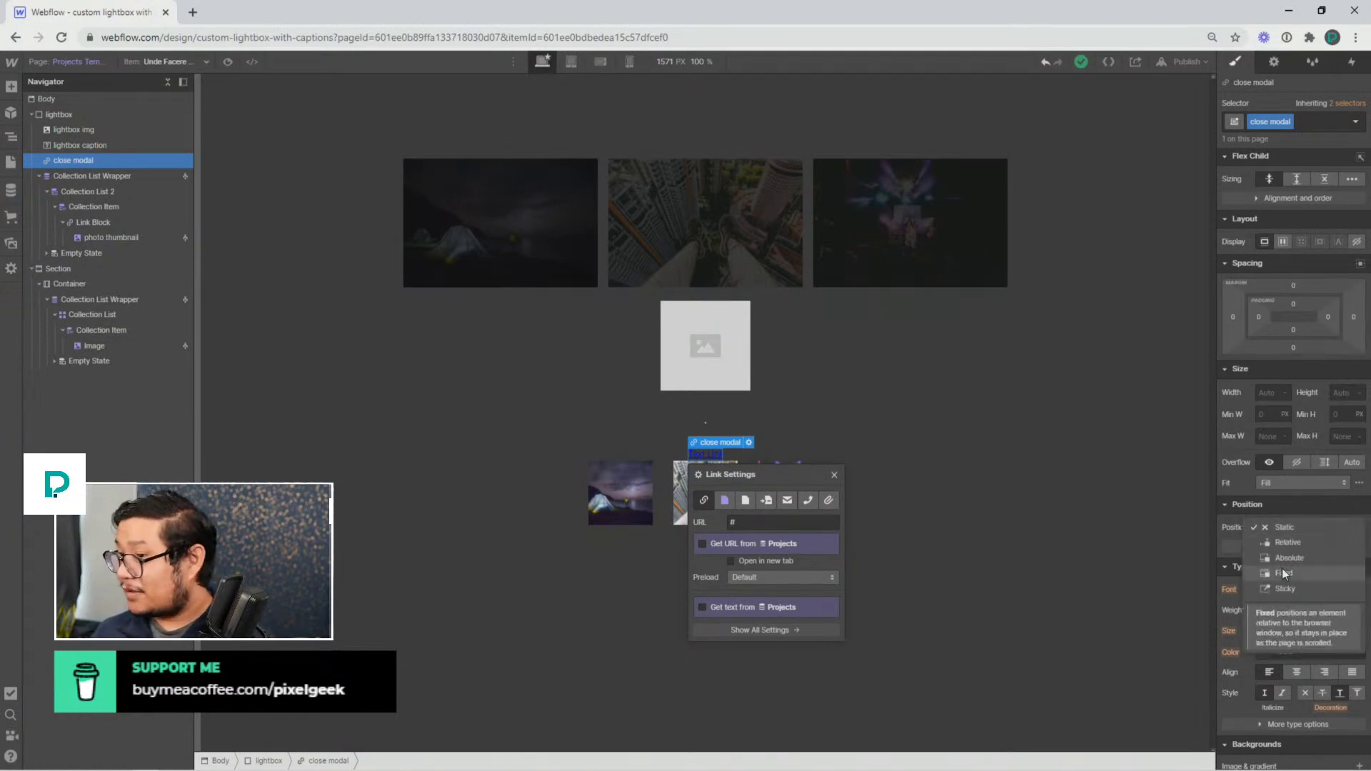
left_click(1284, 573)
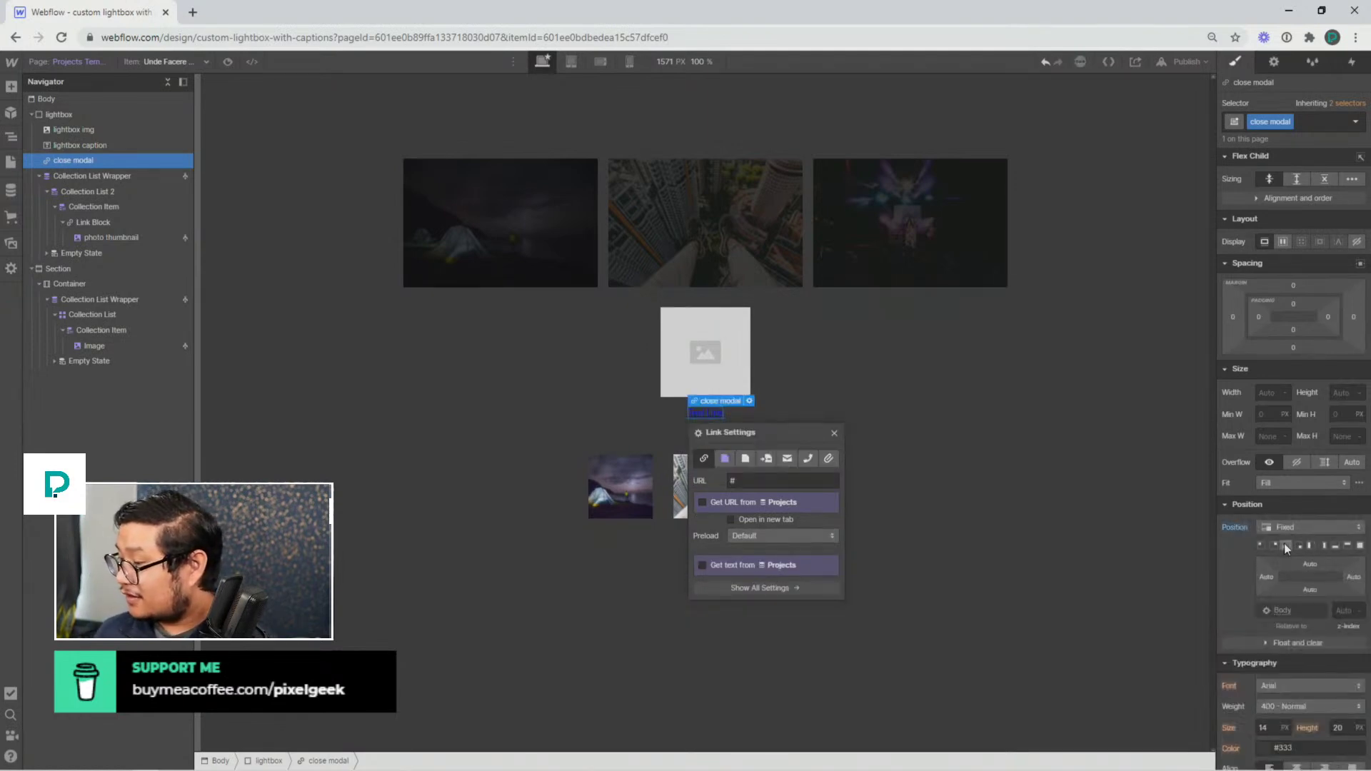
left_click(1278, 546)
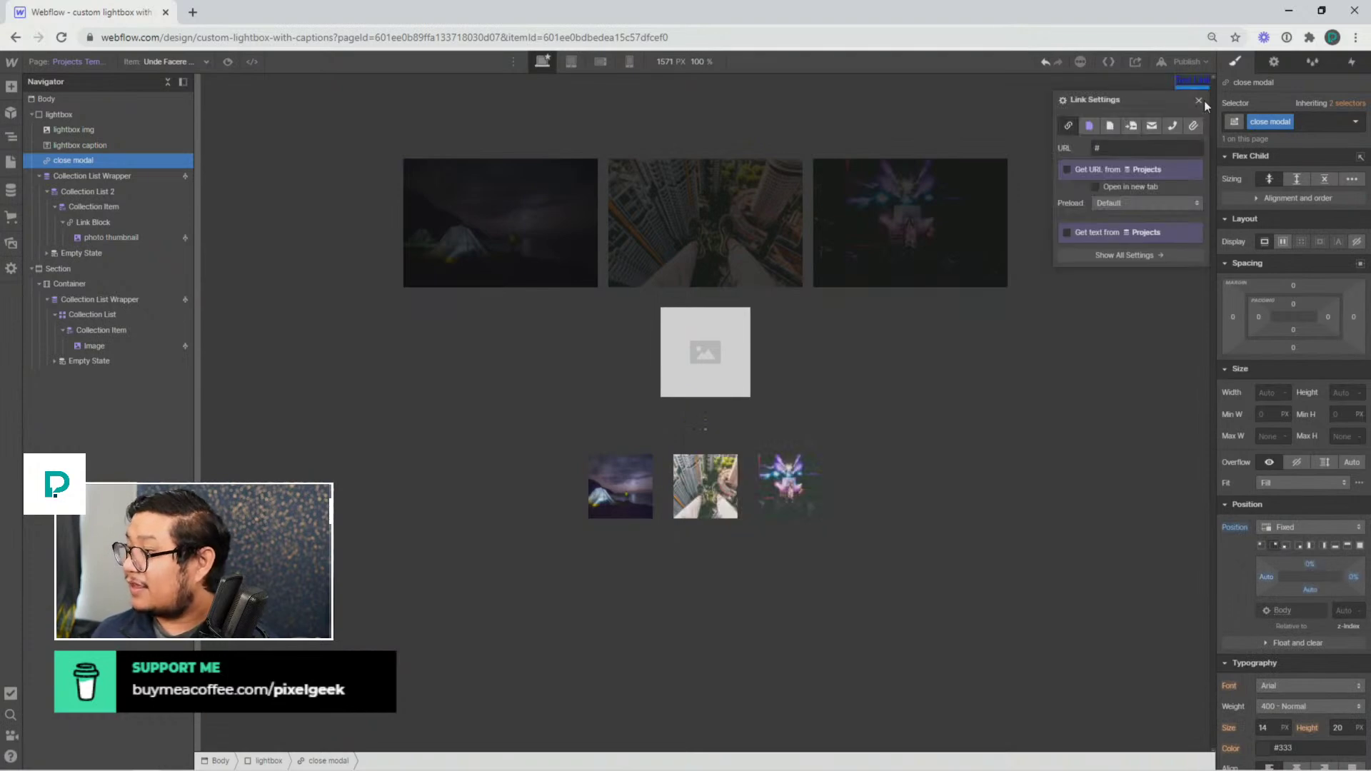
Set the close modal link's text color to white and replace its text with "X"
scroll(1272, 627, "down", 2)
scroll(1271, 627, "up", 1)
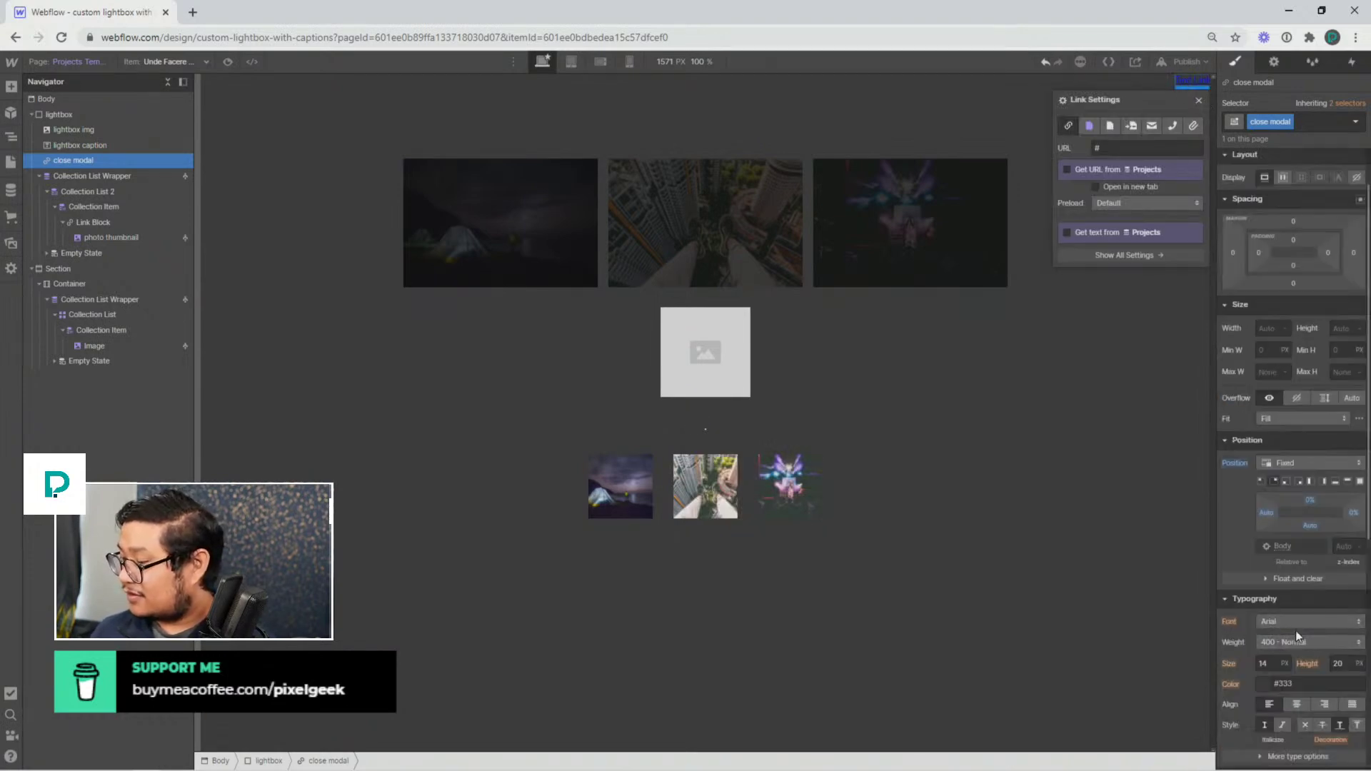
left_click(1301, 684)
type("white")
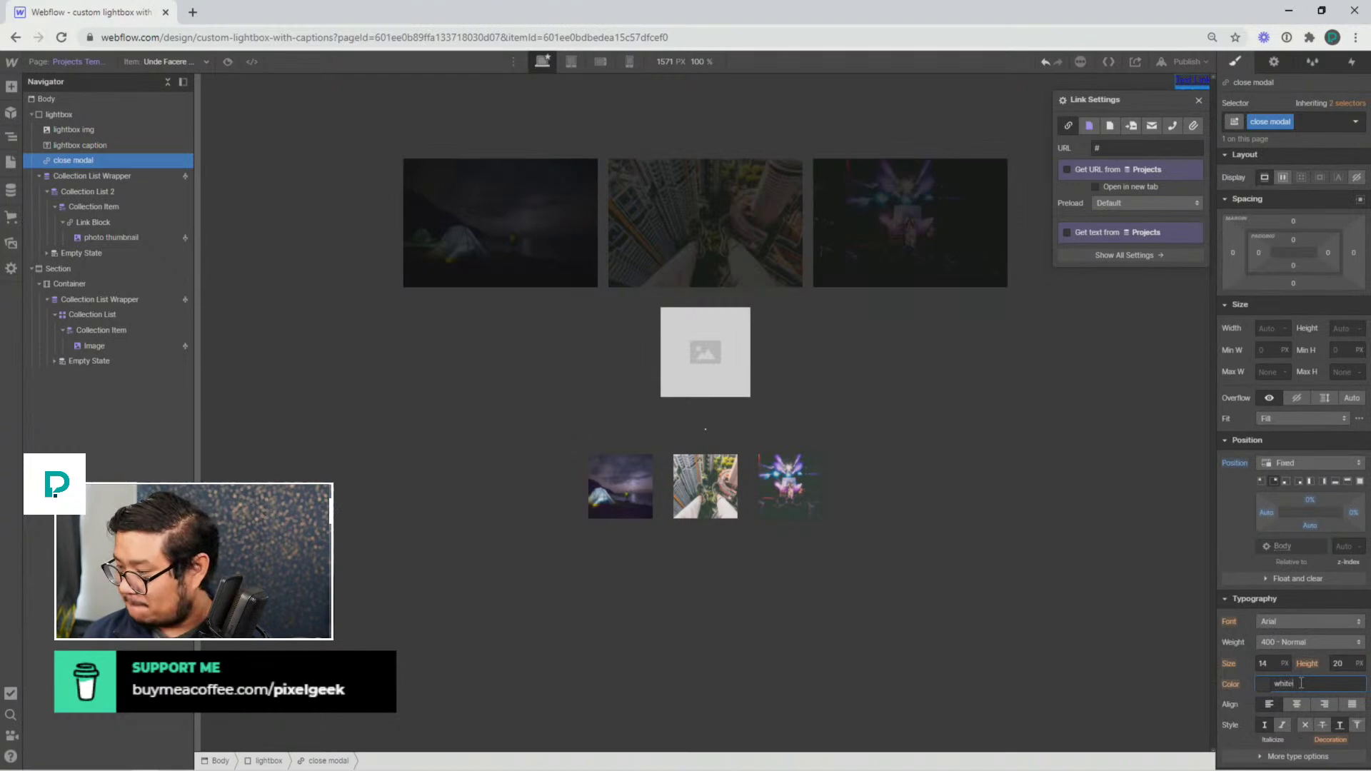
left_click(1199, 100)
double_click(1195, 80)
type("x")
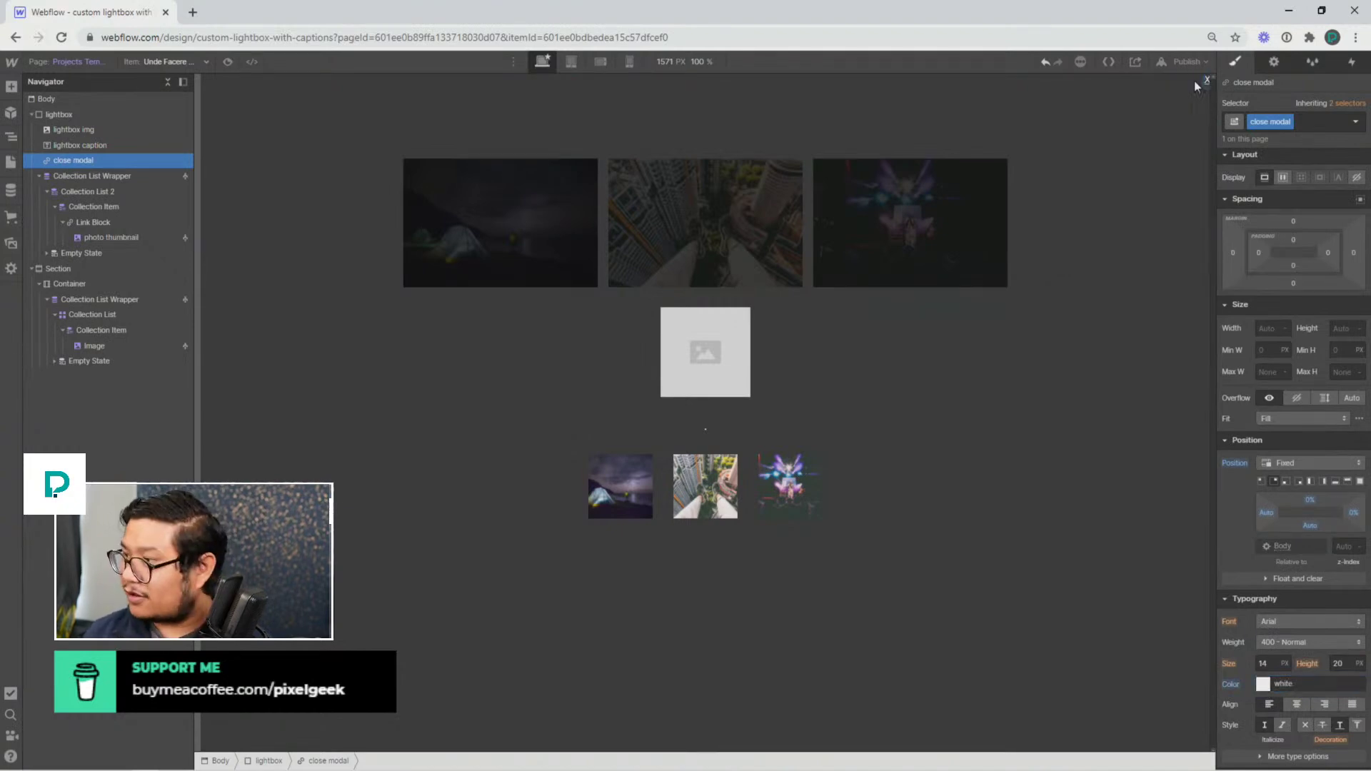
key("shift+Escape")
key("Escape")
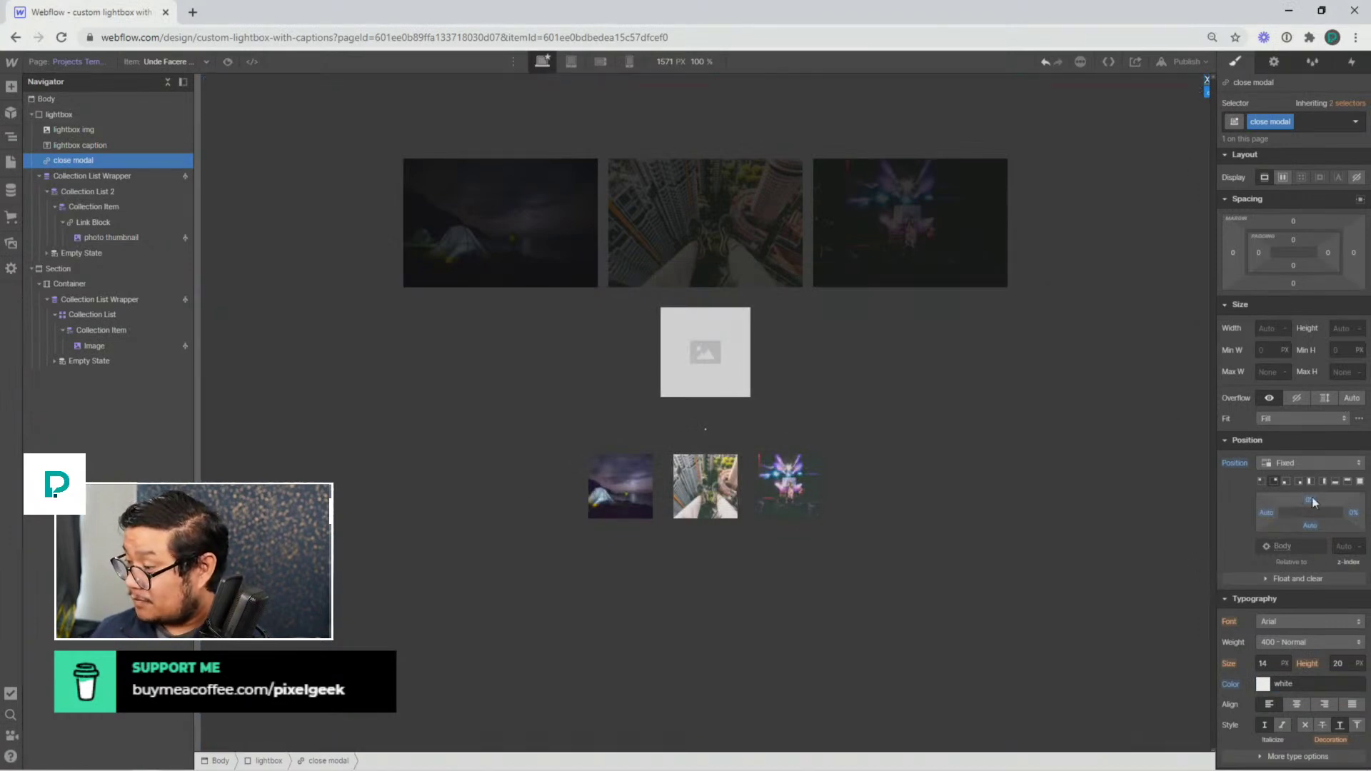
Try top offsets of 25% and 10% for the close modal link
left_click_drag(1312, 498, 1311, 493)
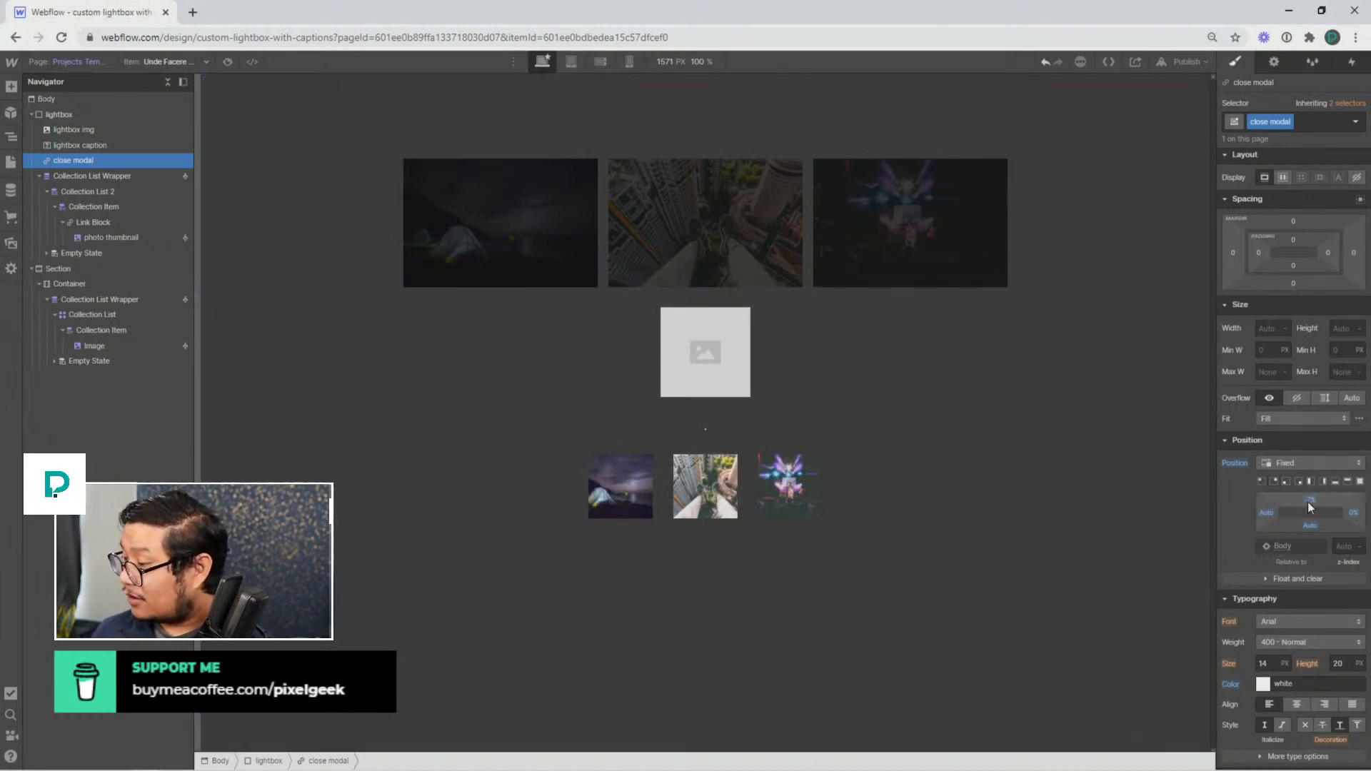
left_click(1309, 500)
type("25")
key("Return")
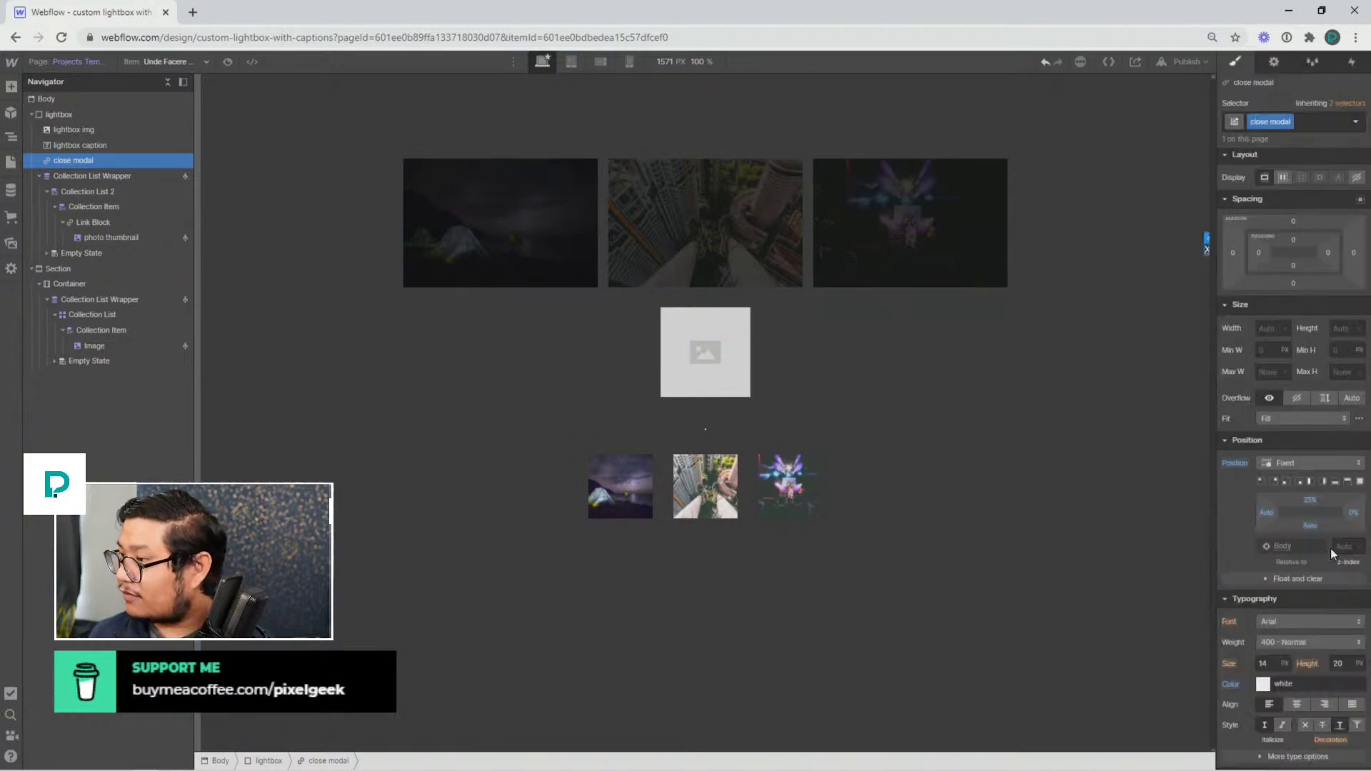
left_click(1310, 497)
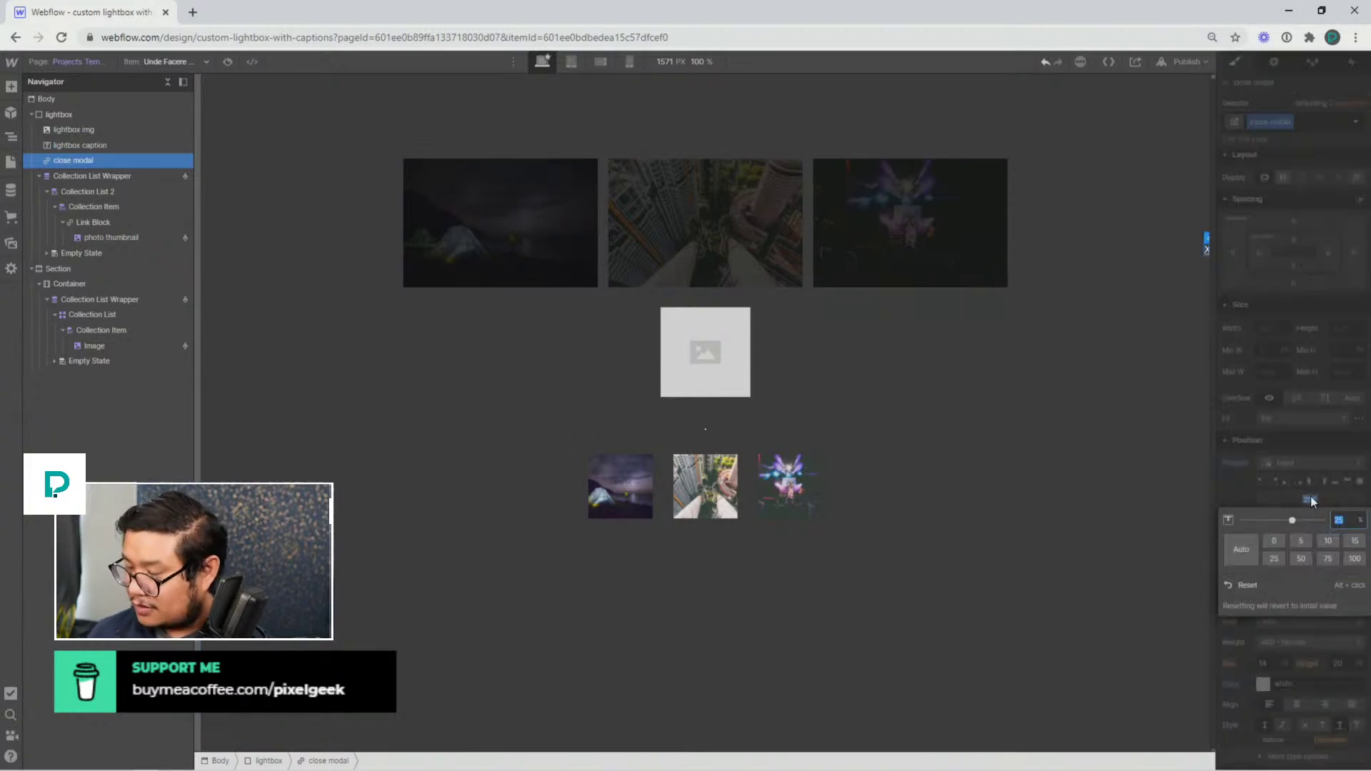
type("10")
key("Return")
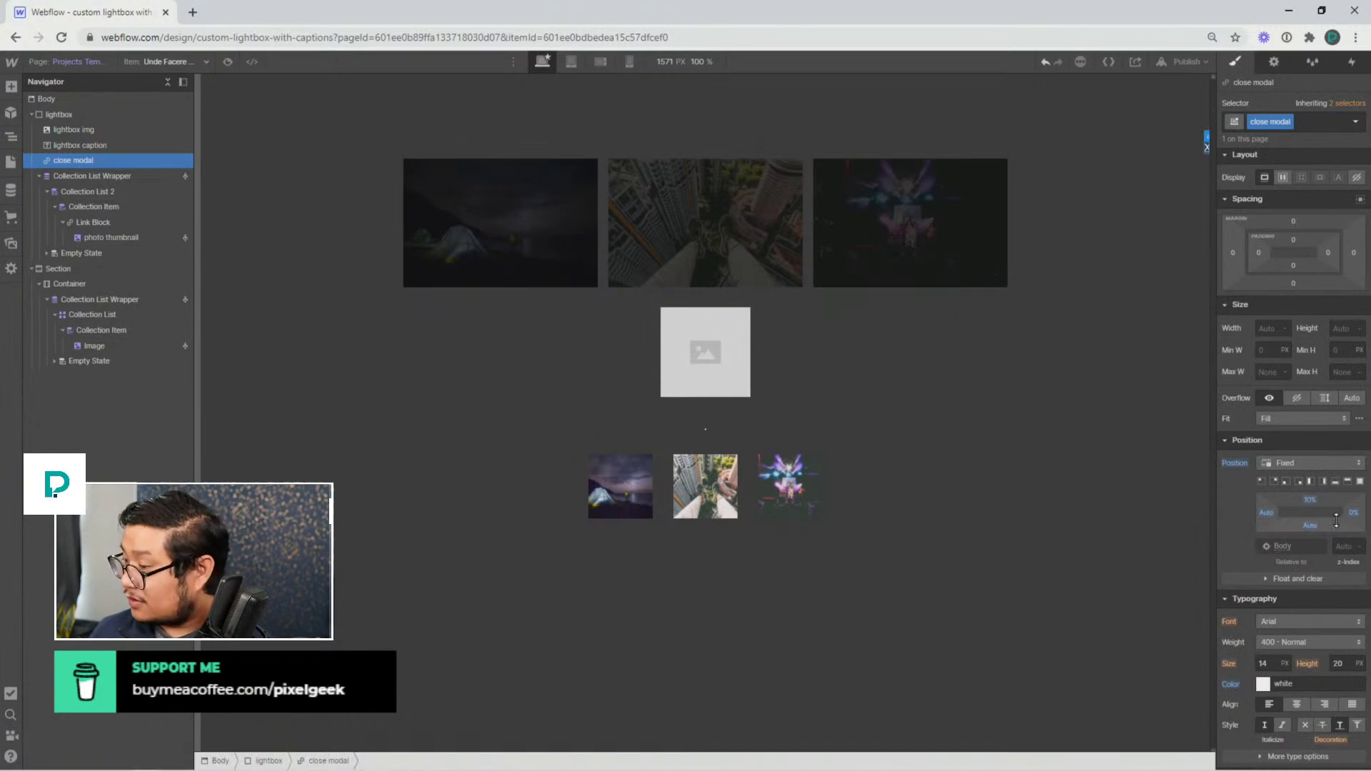
Set the close modal link's top and right offsets to 5% each
left_click(1310, 500)
type("5")
key("Return")
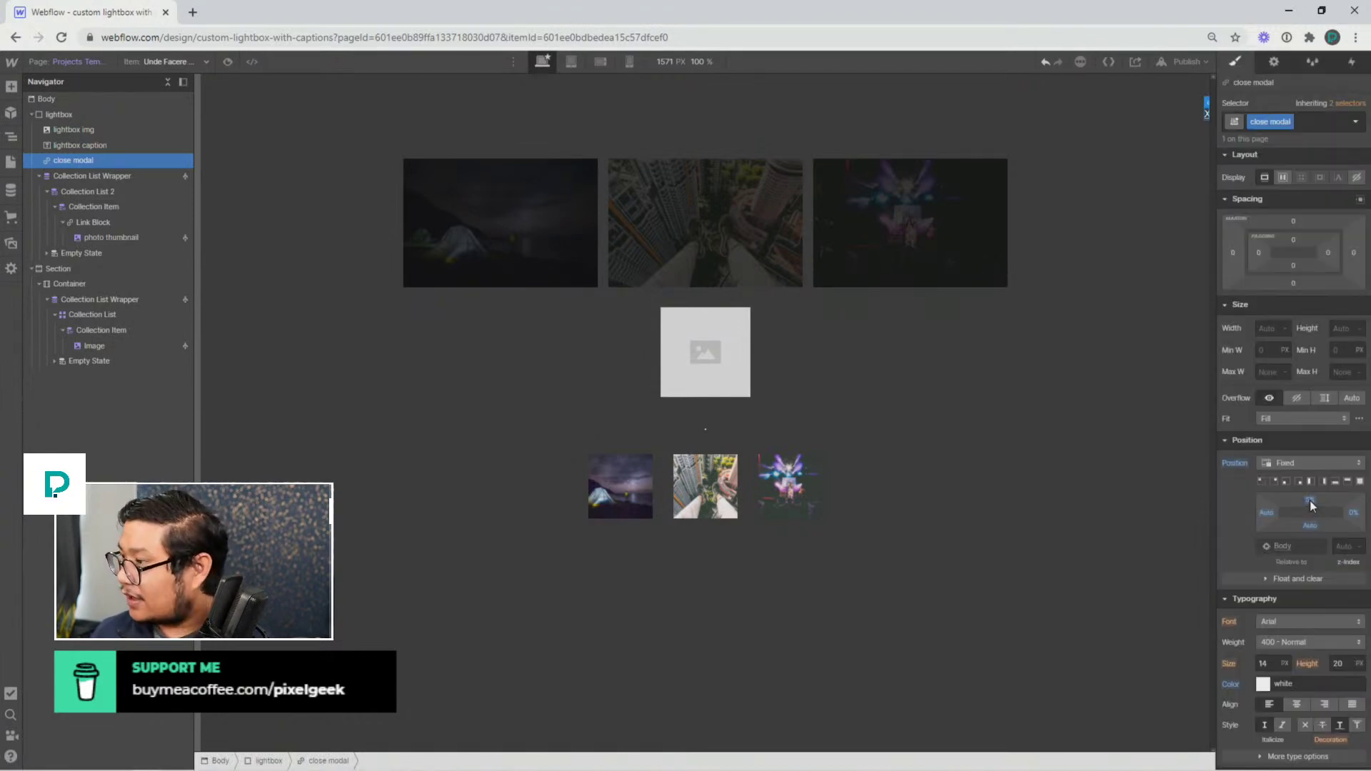
left_click(1351, 514)
type("5")
key("Return")
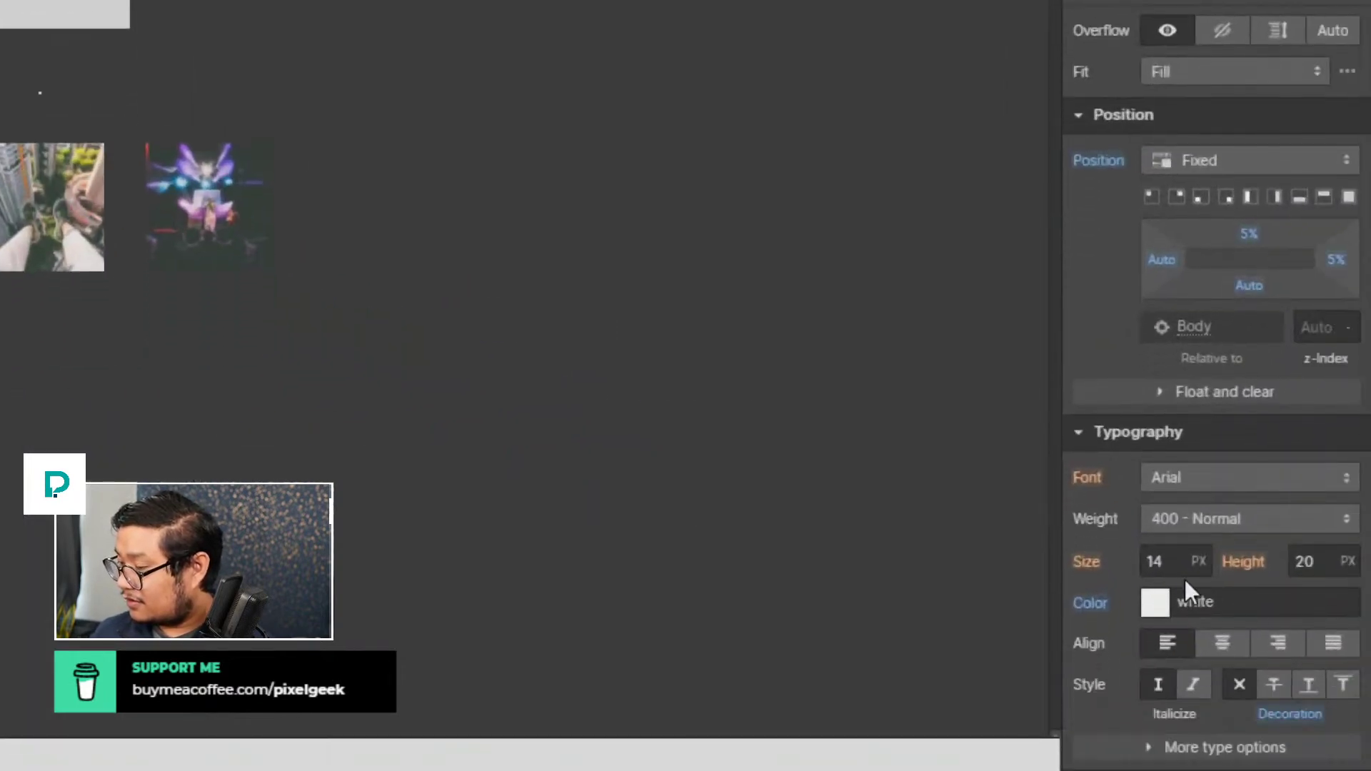
Set the close modal link's font size and line height to 50 px each
left_click(1270, 664)
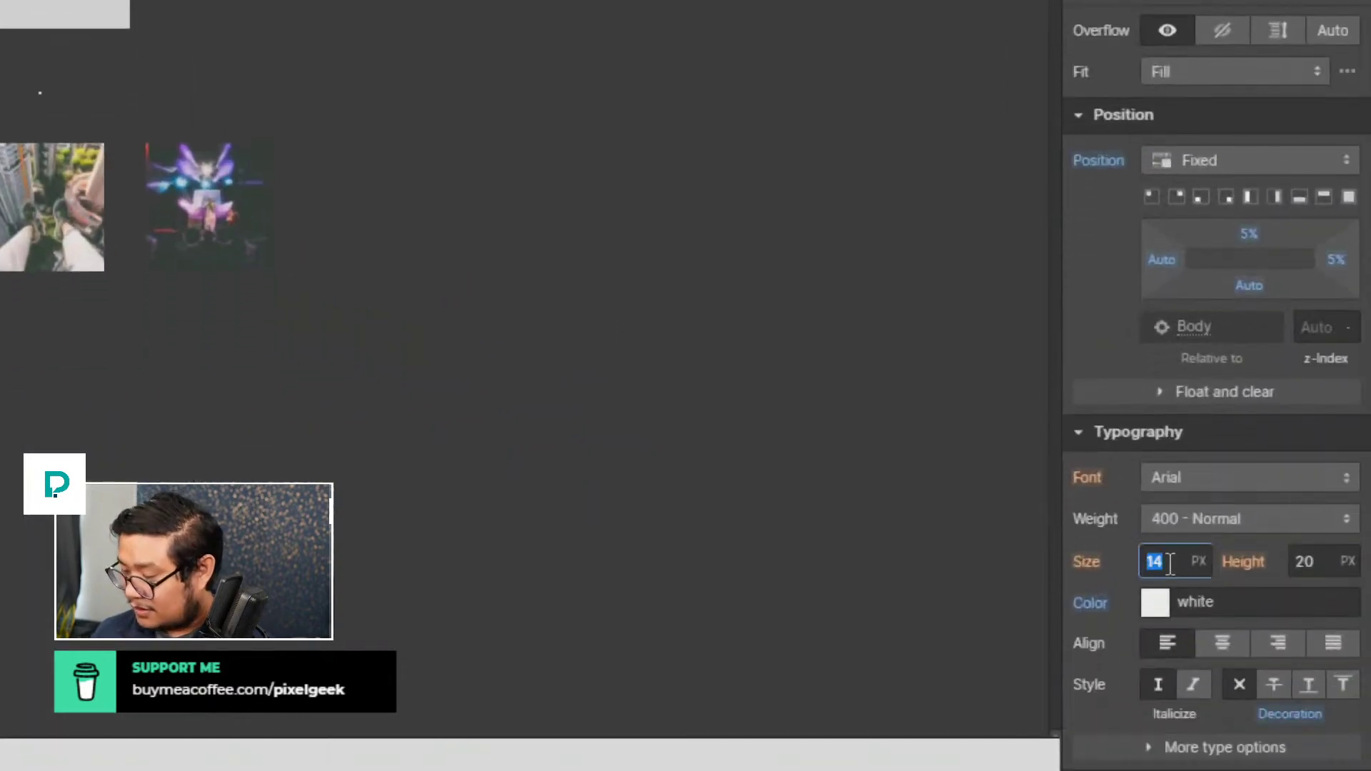
type("50")
key("Tab")
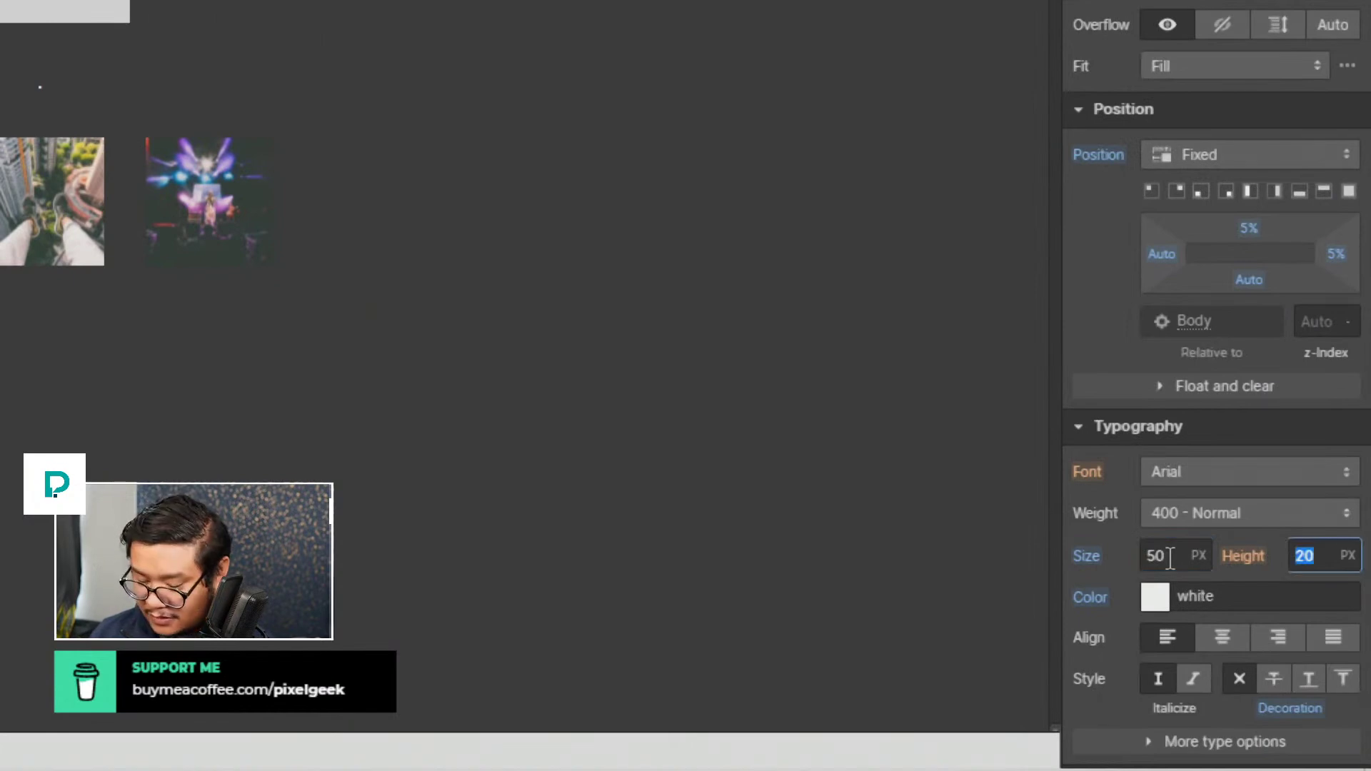
type("50")
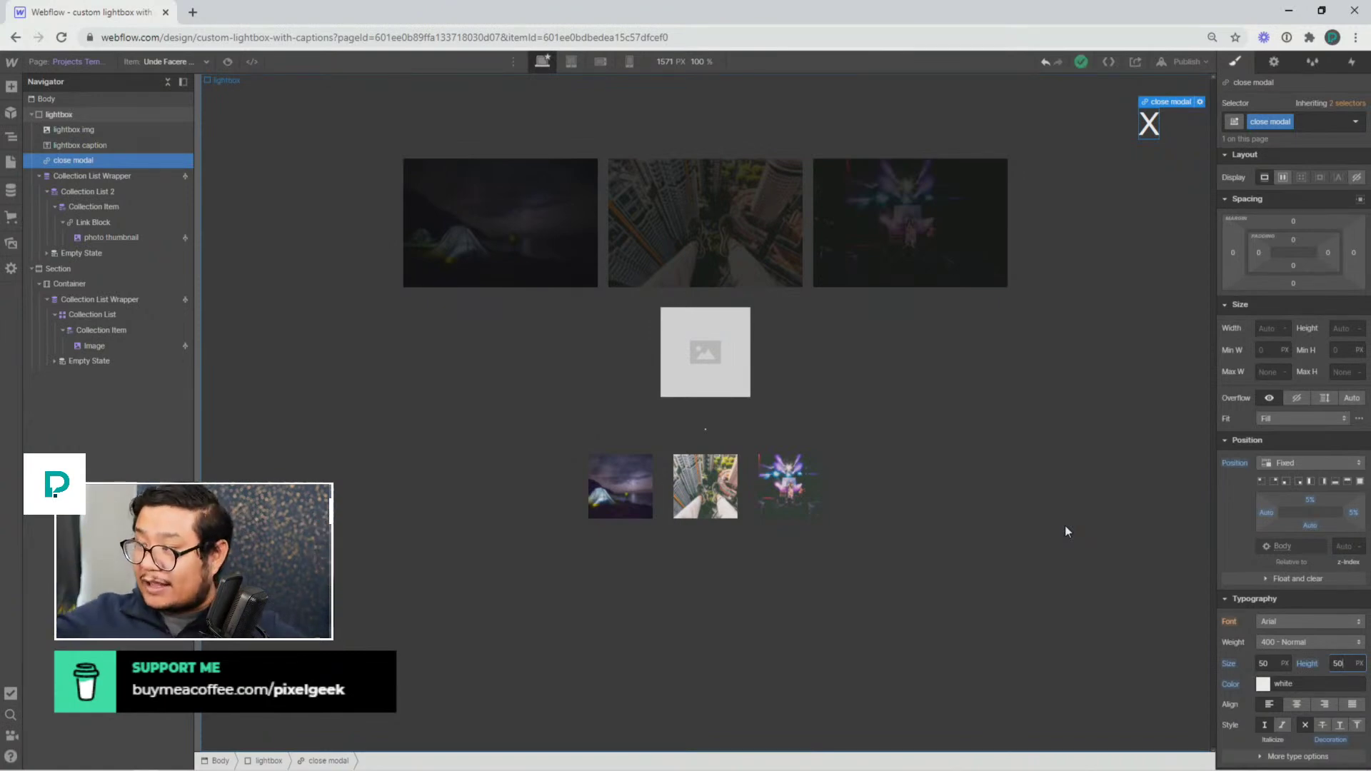
Hide the whole lightbox element by setting its display to None
left_click(592, 143)
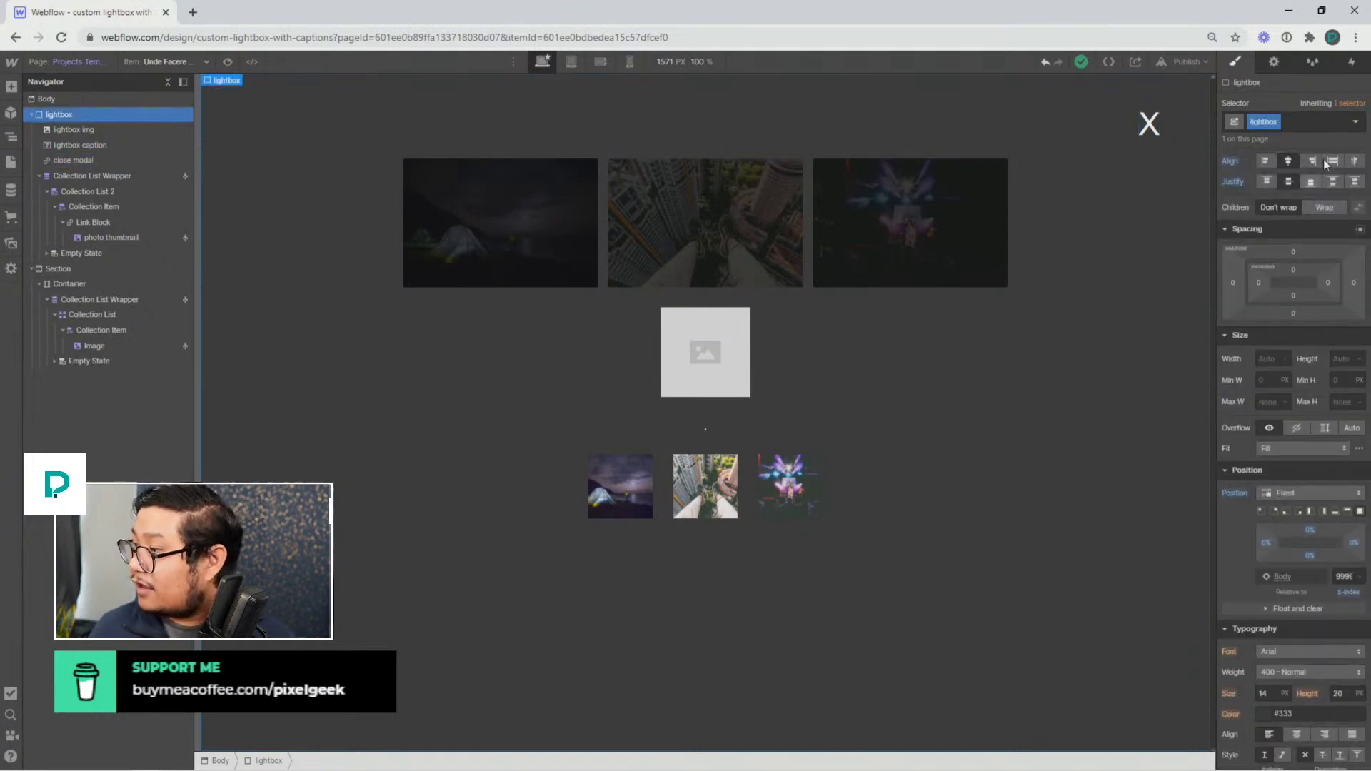
scroll(1331, 214, "up", 1)
left_click(1356, 180)
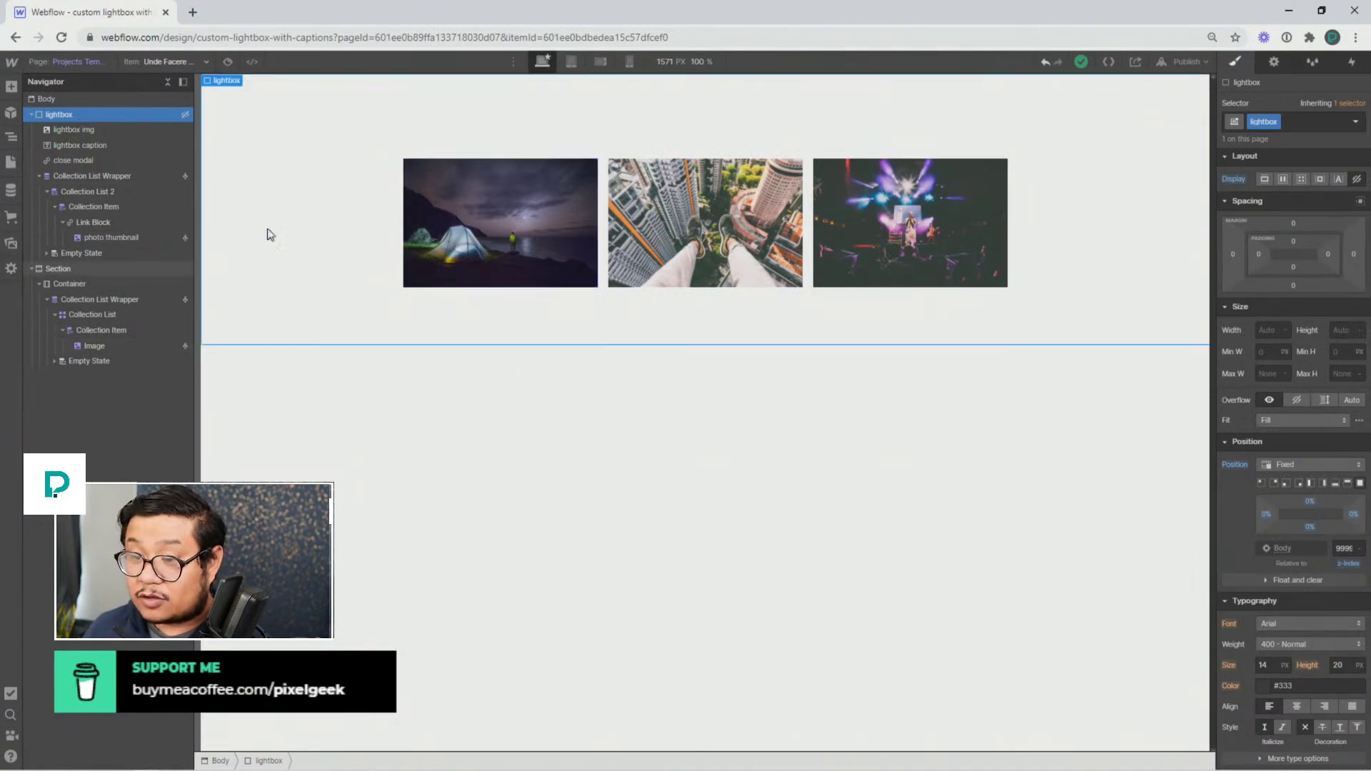
Give the gallery image in the section's collection list the new class "lightbox thumb"
left_click(472, 232)
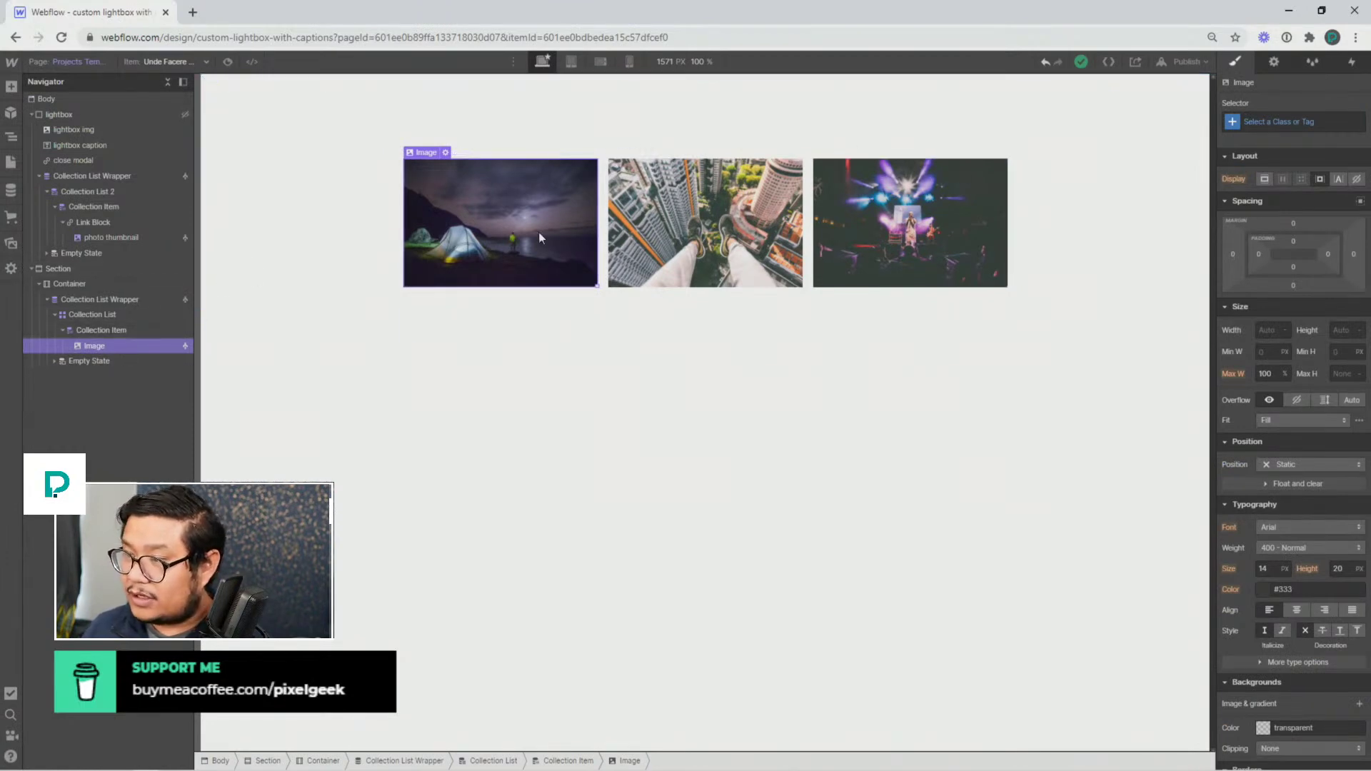
left_click(1292, 123)
type("lightboy")
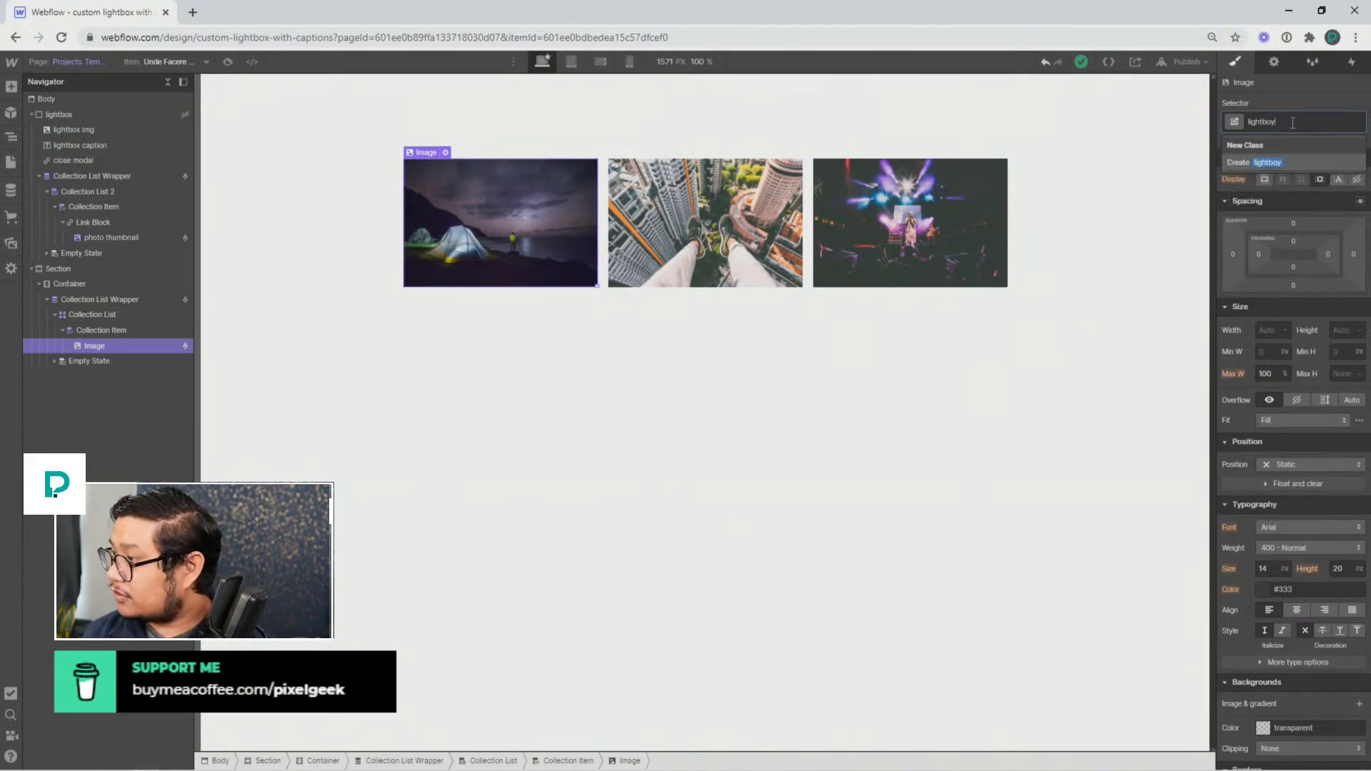
key("BackSpace")
type("x thumb")
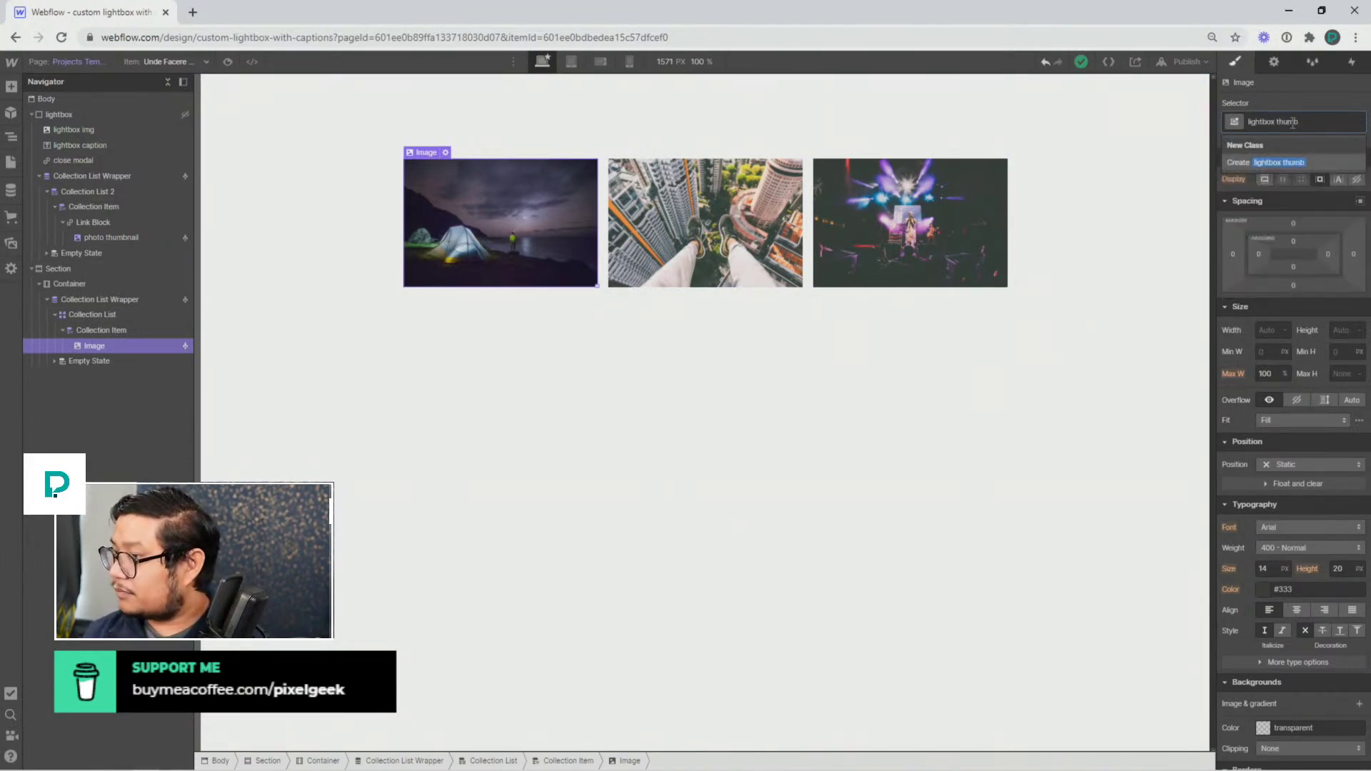
key("Return")
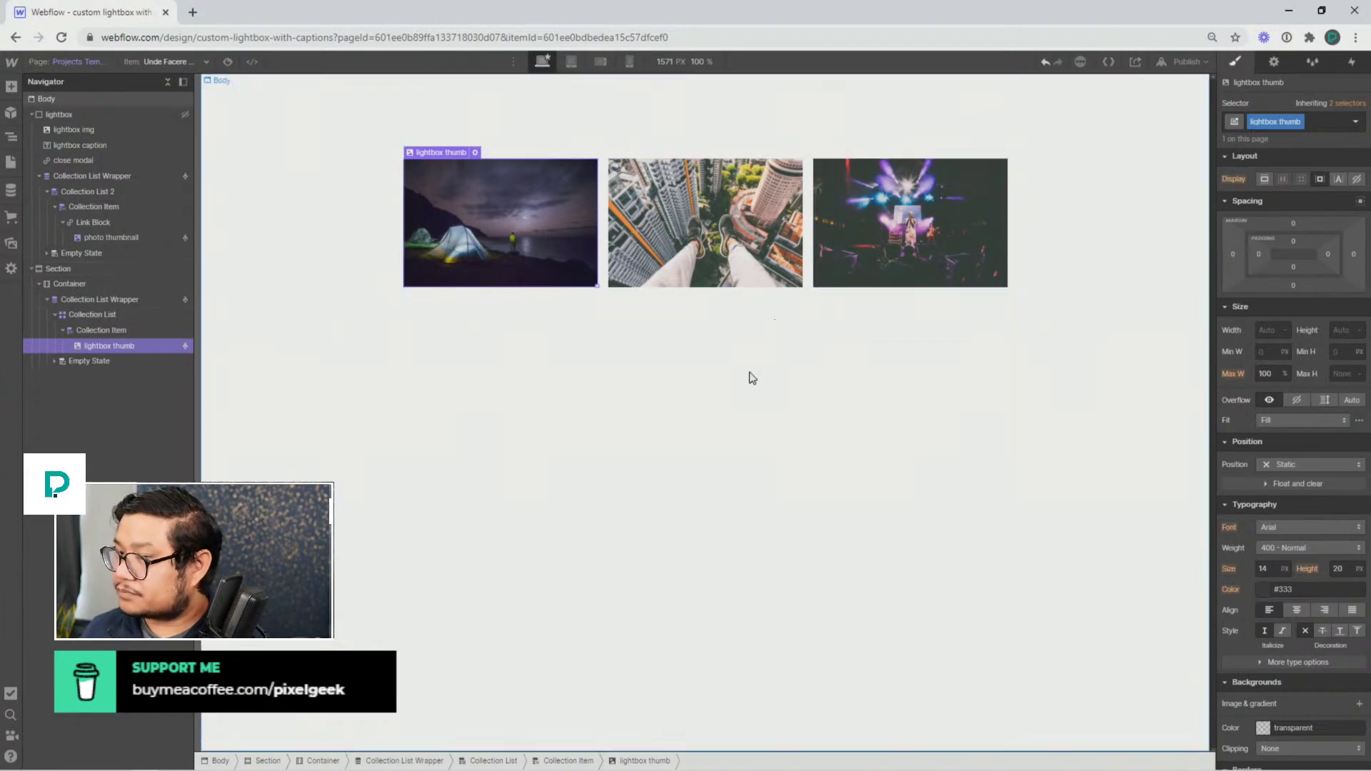
Add a mouse click trigger to the lightbox thumb image whose first click starts a new timed animation named "open modal"
left_click(732, 387)
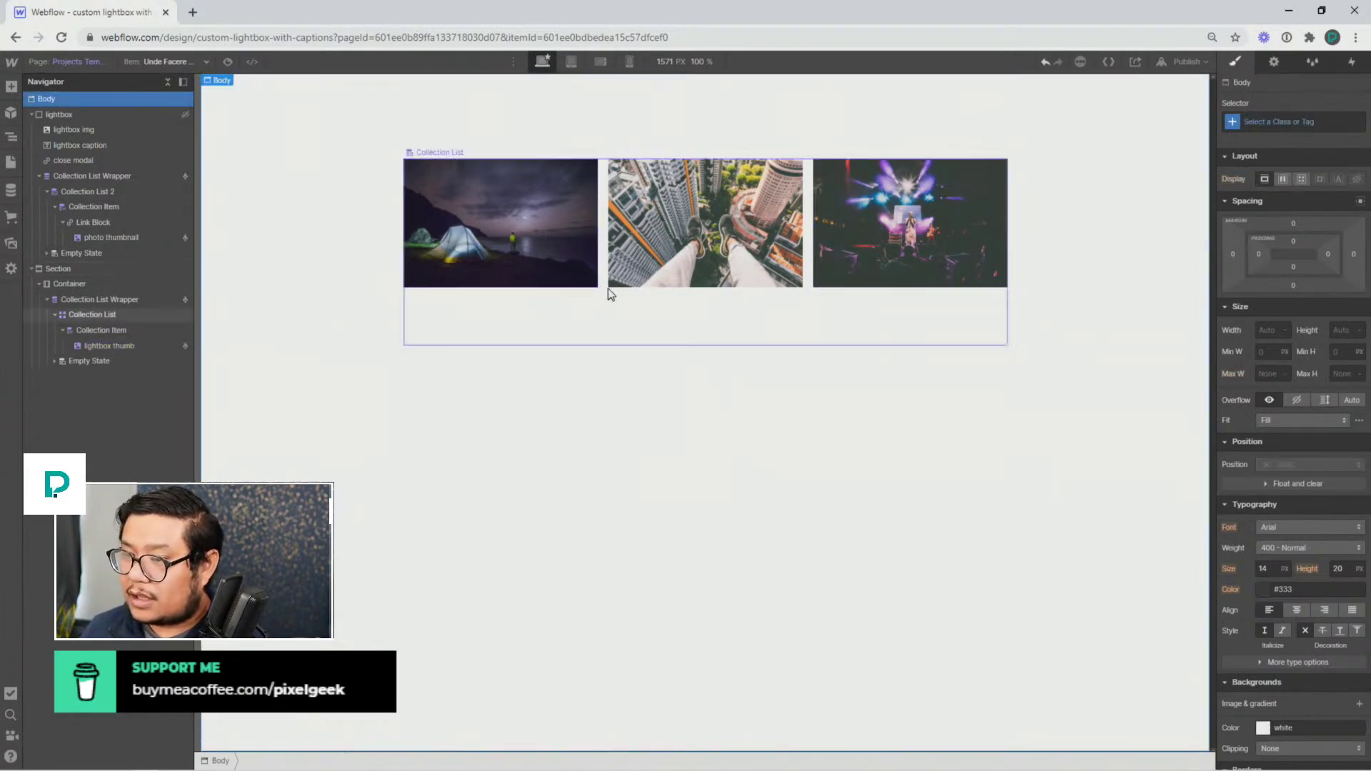
left_click(554, 260)
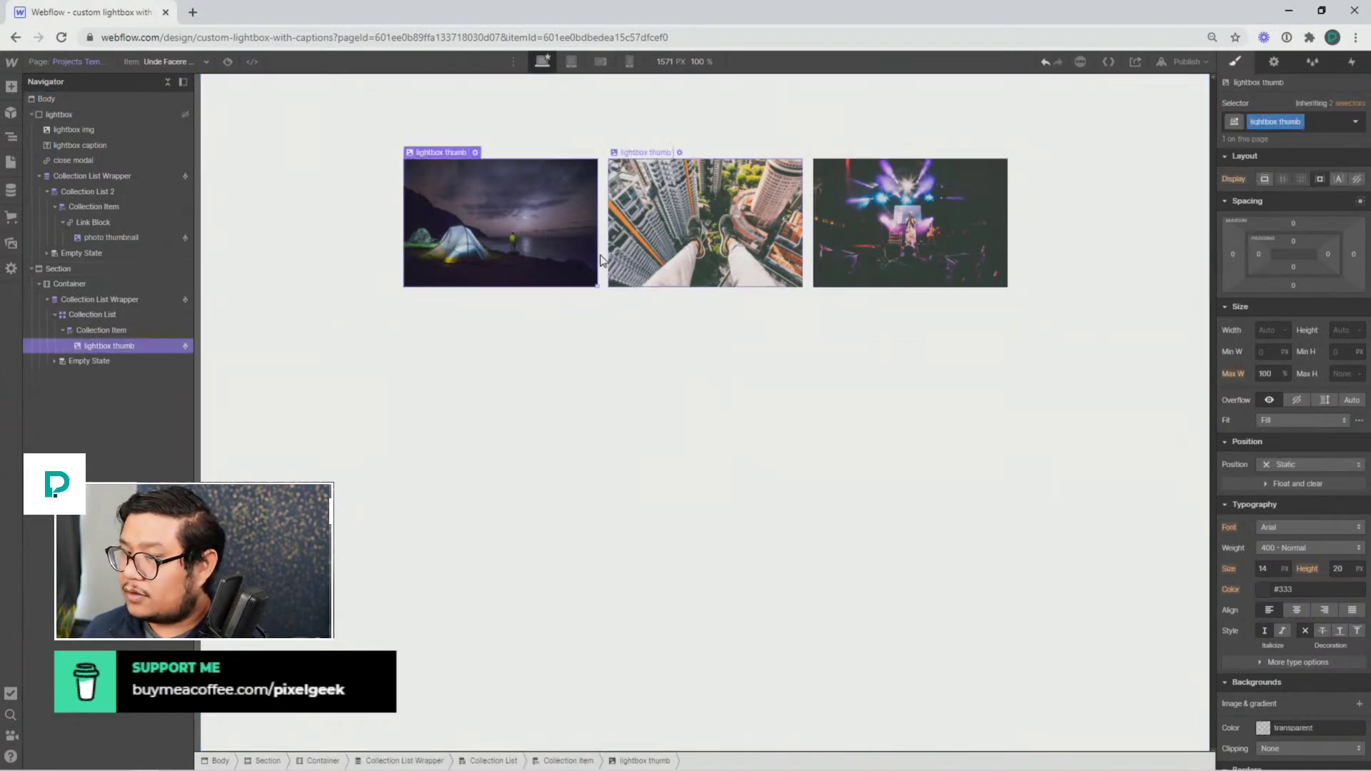
left_click(1361, 63)
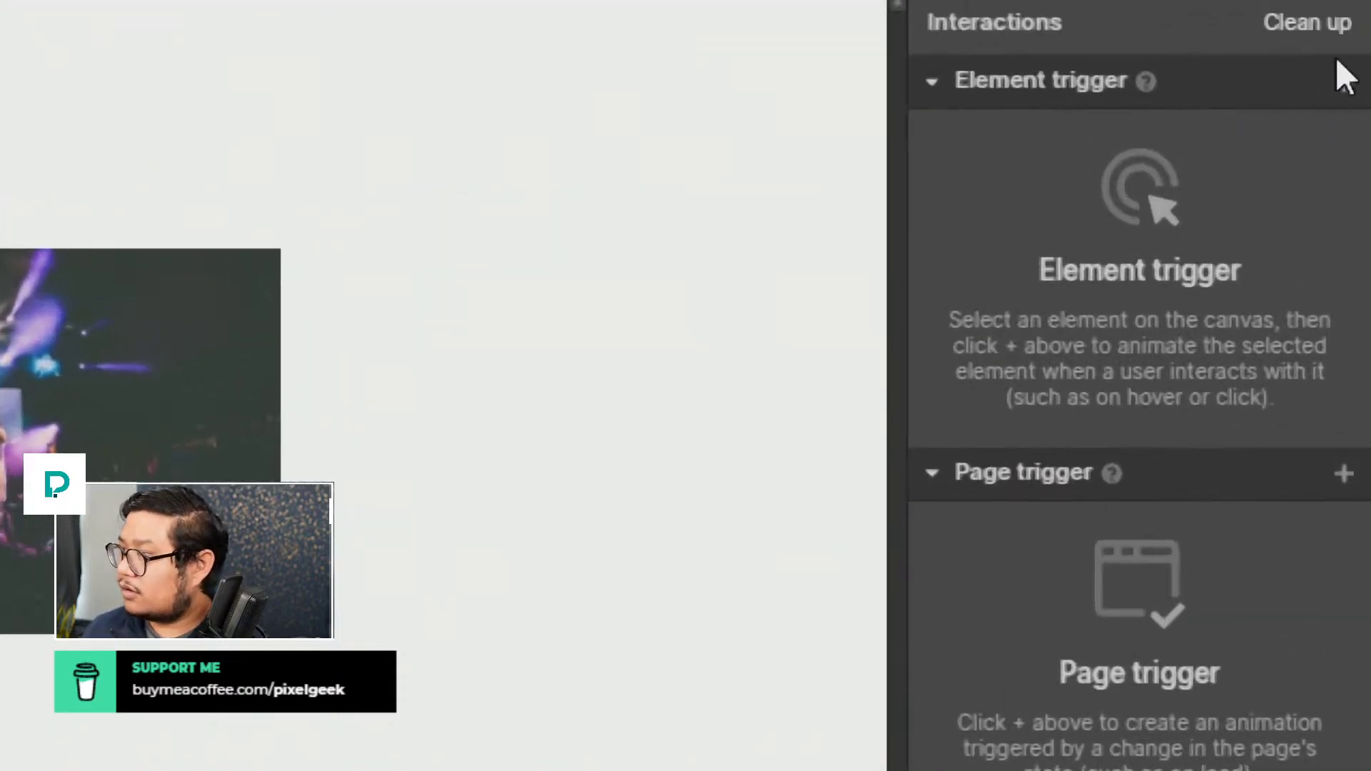
left_click(1332, 78)
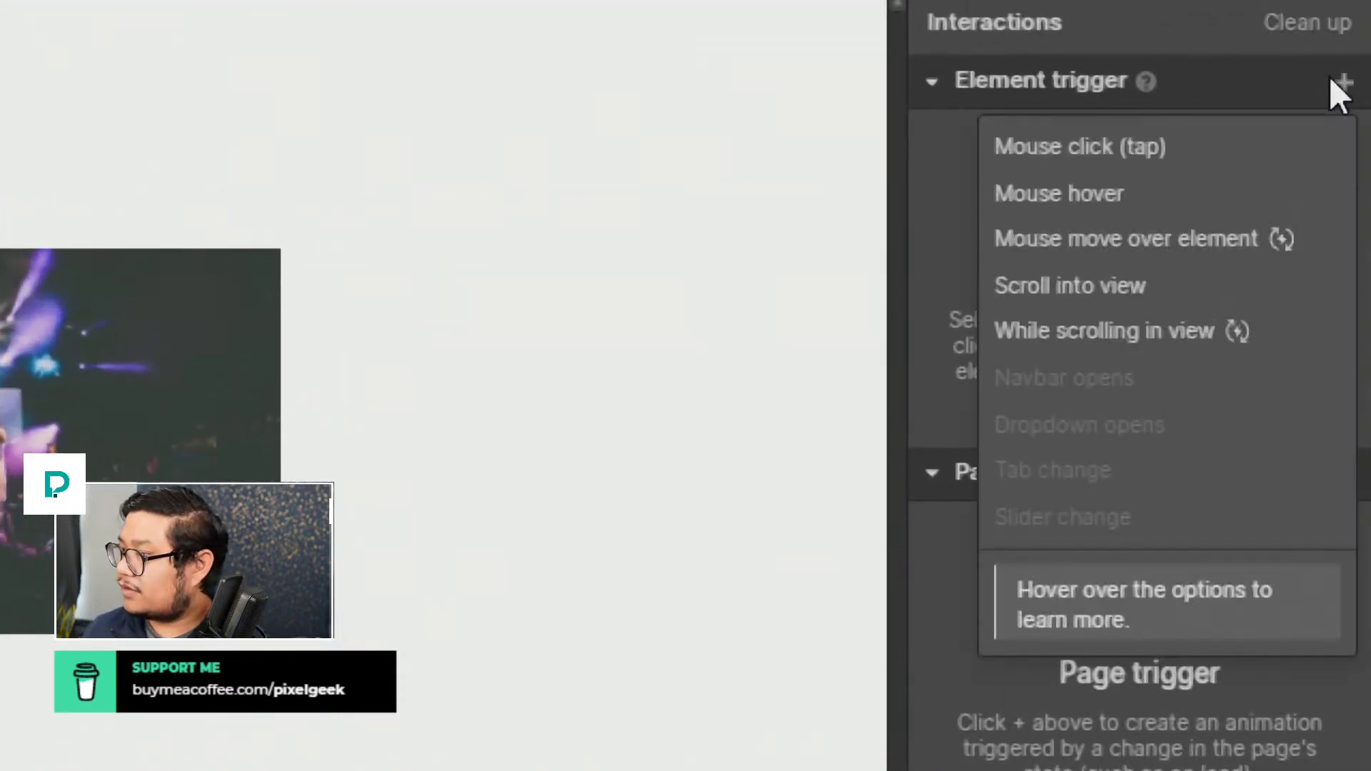
left_click(1245, 130)
left_click(1146, 298)
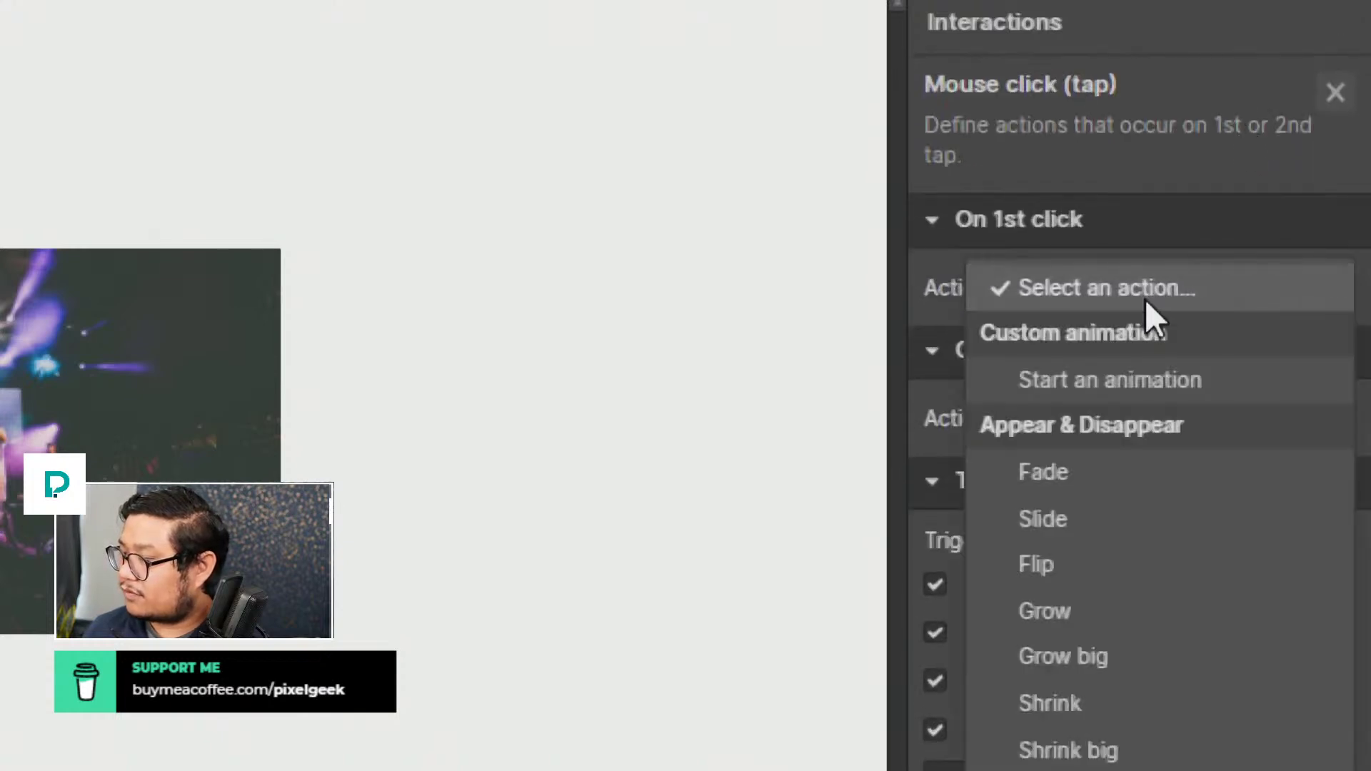
left_click(1131, 367)
left_click(1329, 353)
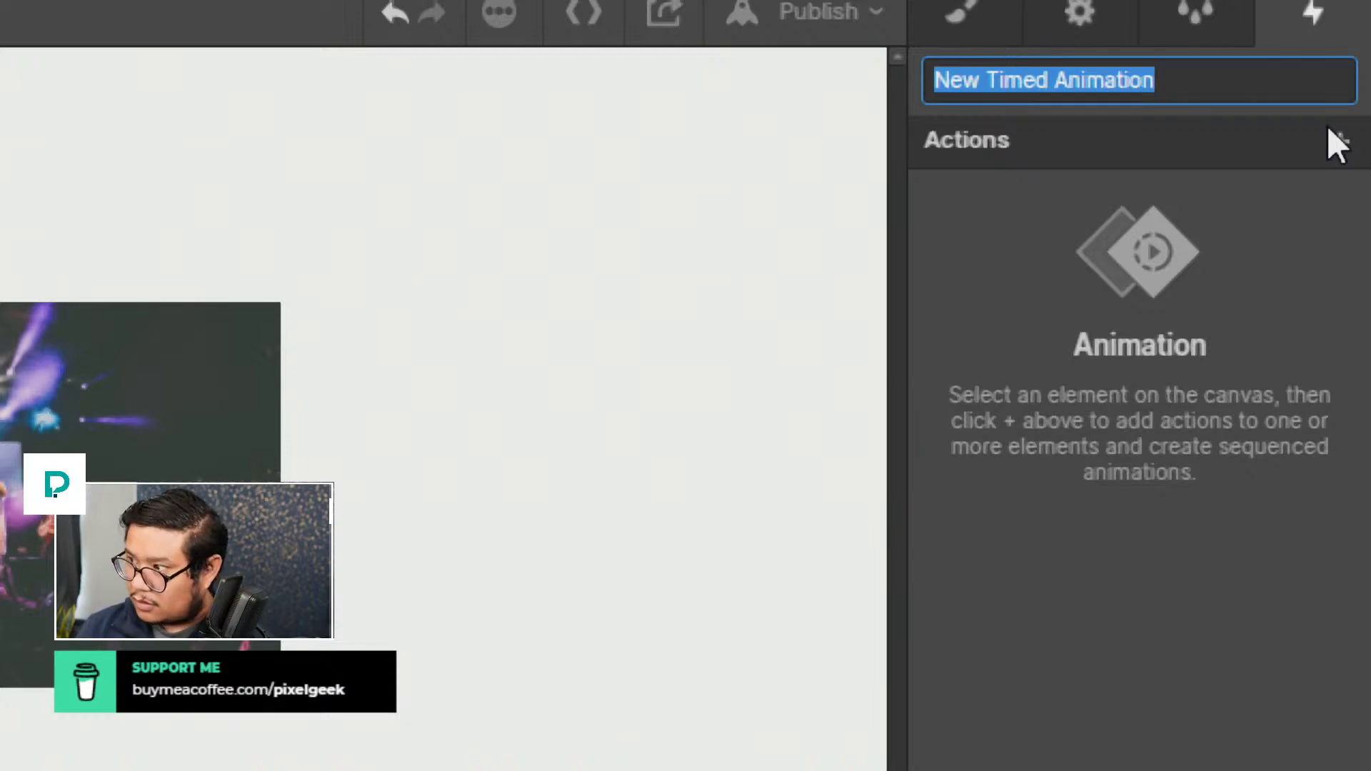
type("open modal")
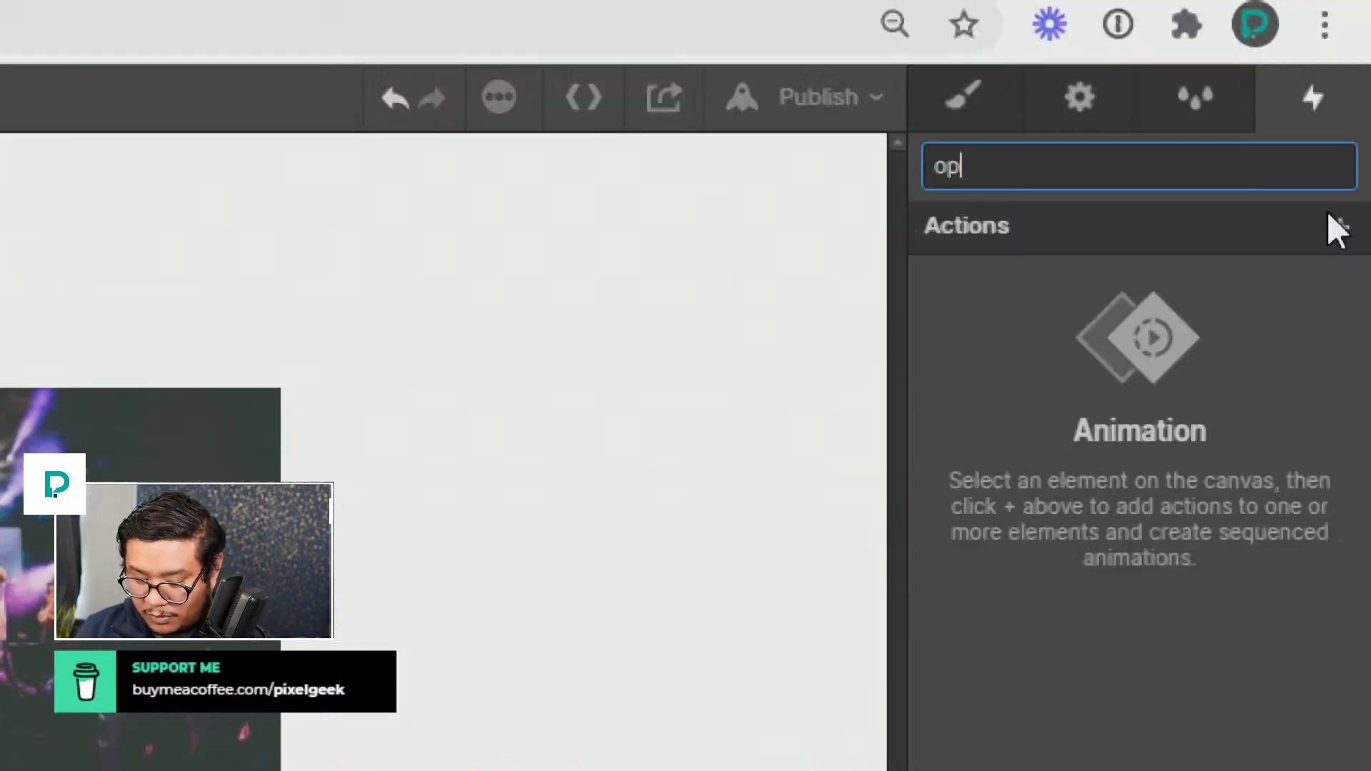
key("Return")
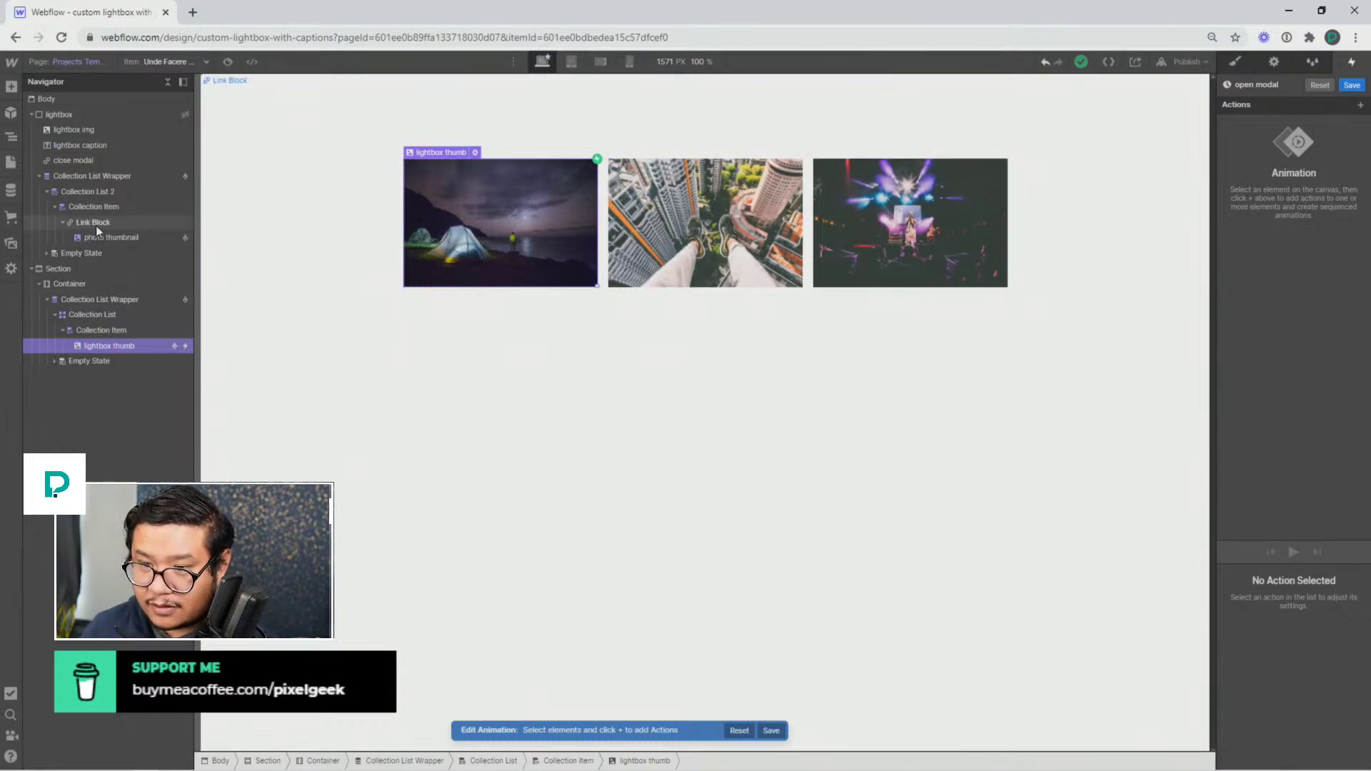
Add a Hide/Show action to the open modal animation that sets the lightbox's display to Flex, and save the animation
left_click(69, 115)
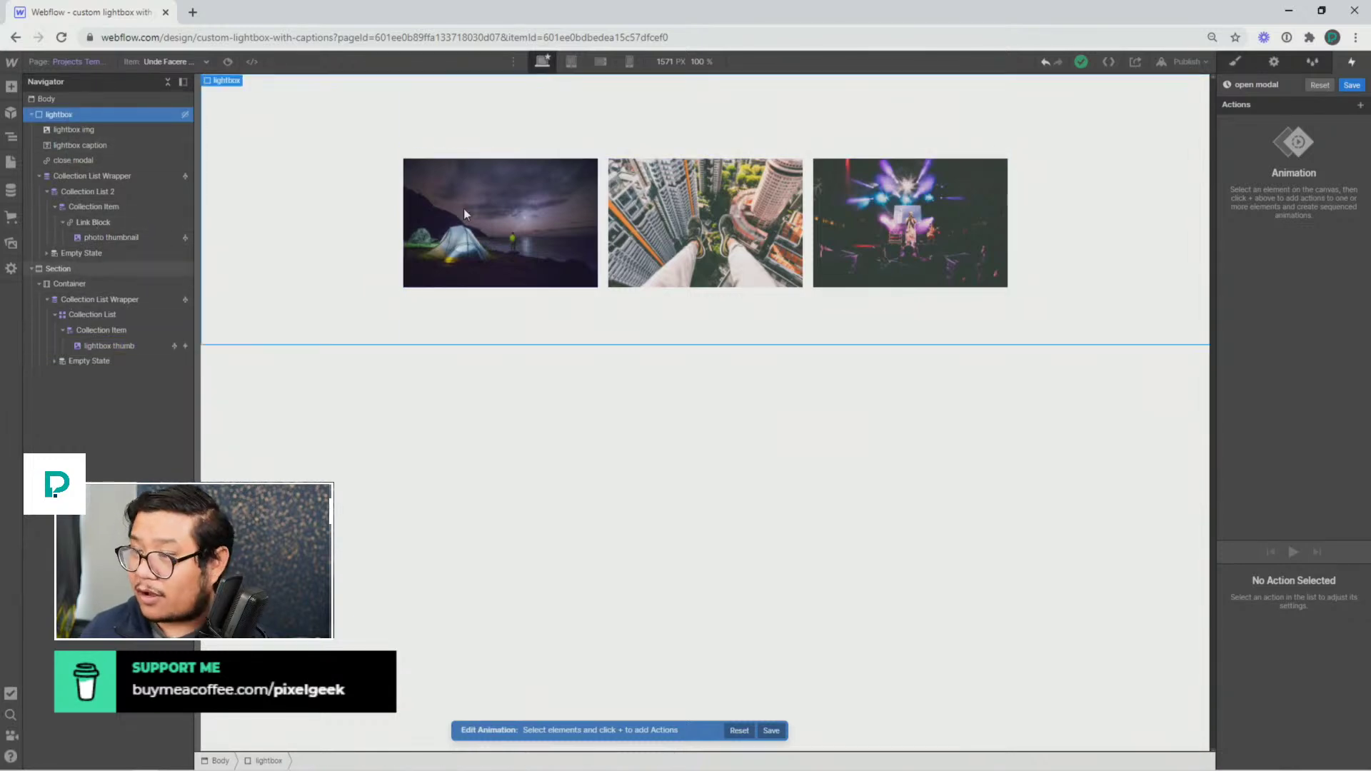
left_click(1360, 105)
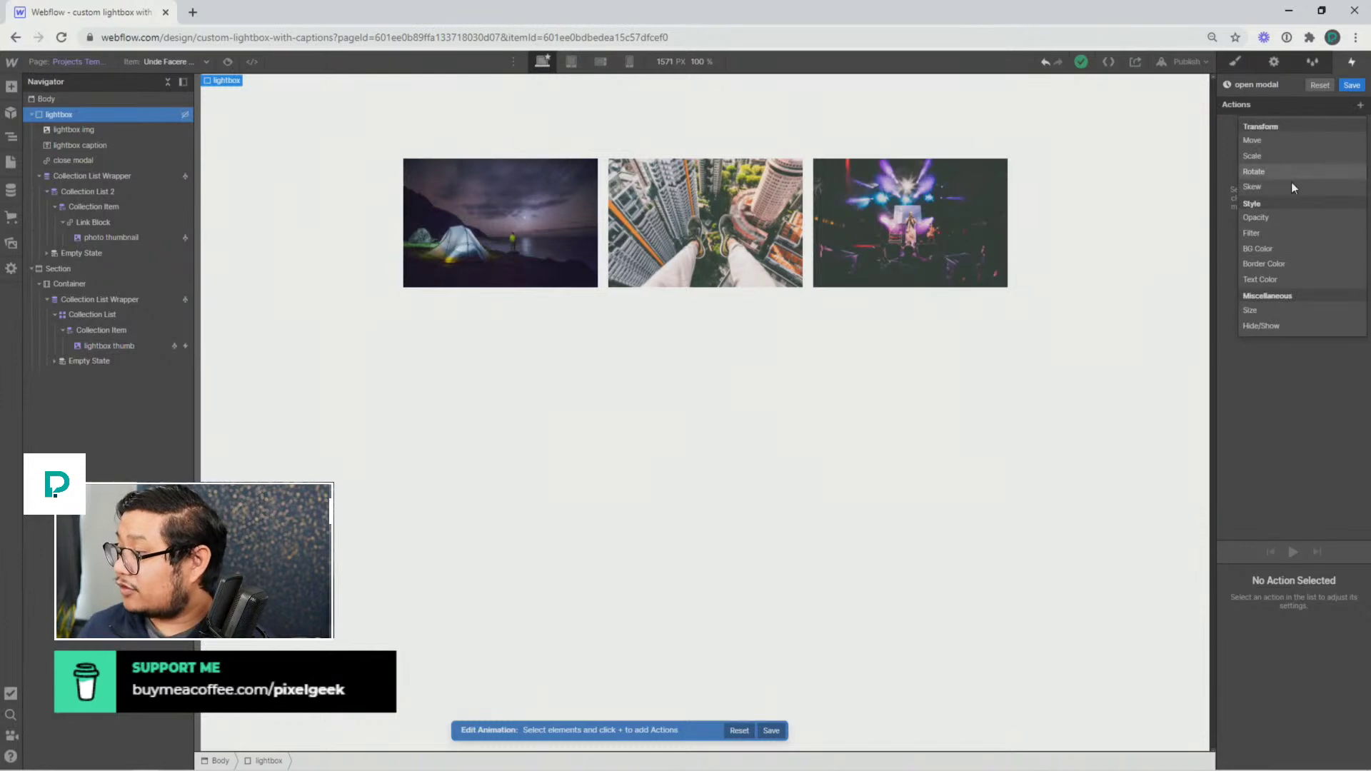
left_click(1269, 324)
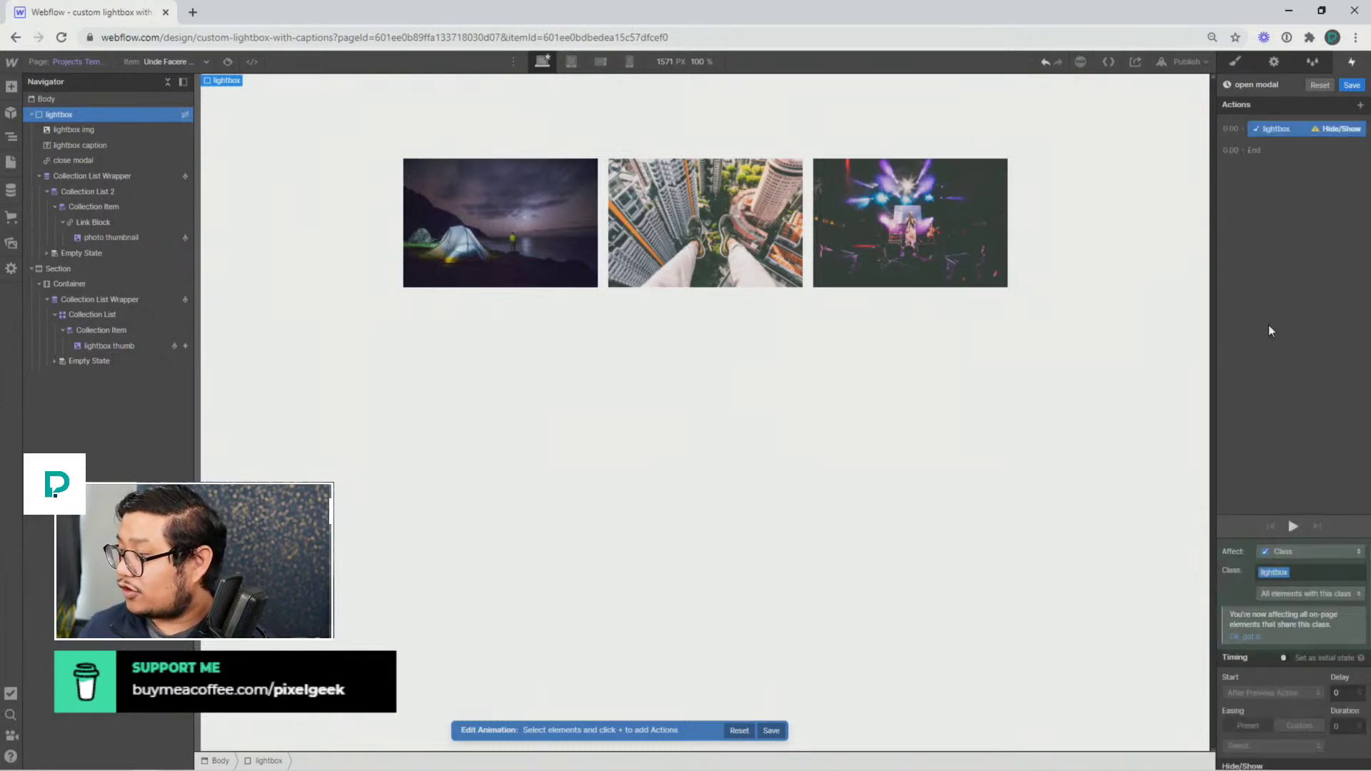
scroll(1280, 594, "down", 2)
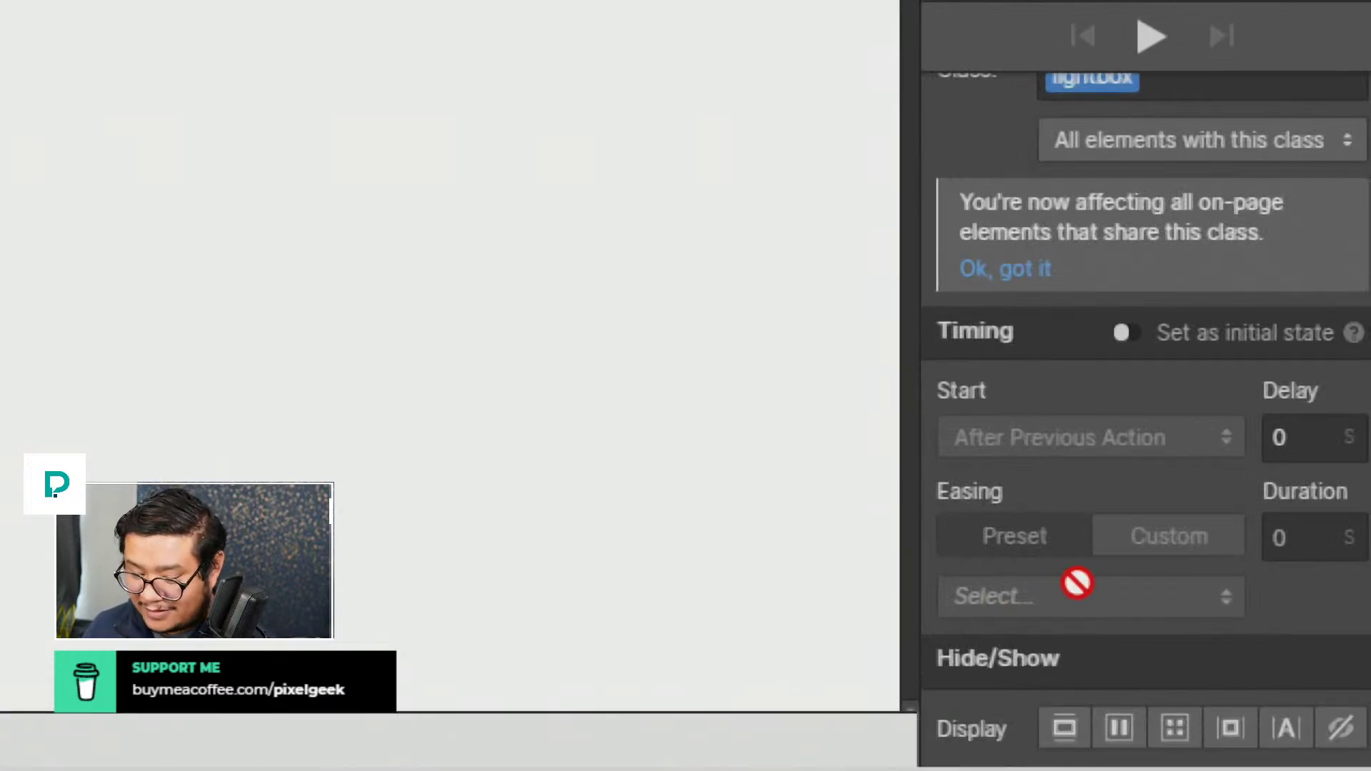
left_click(1121, 729)
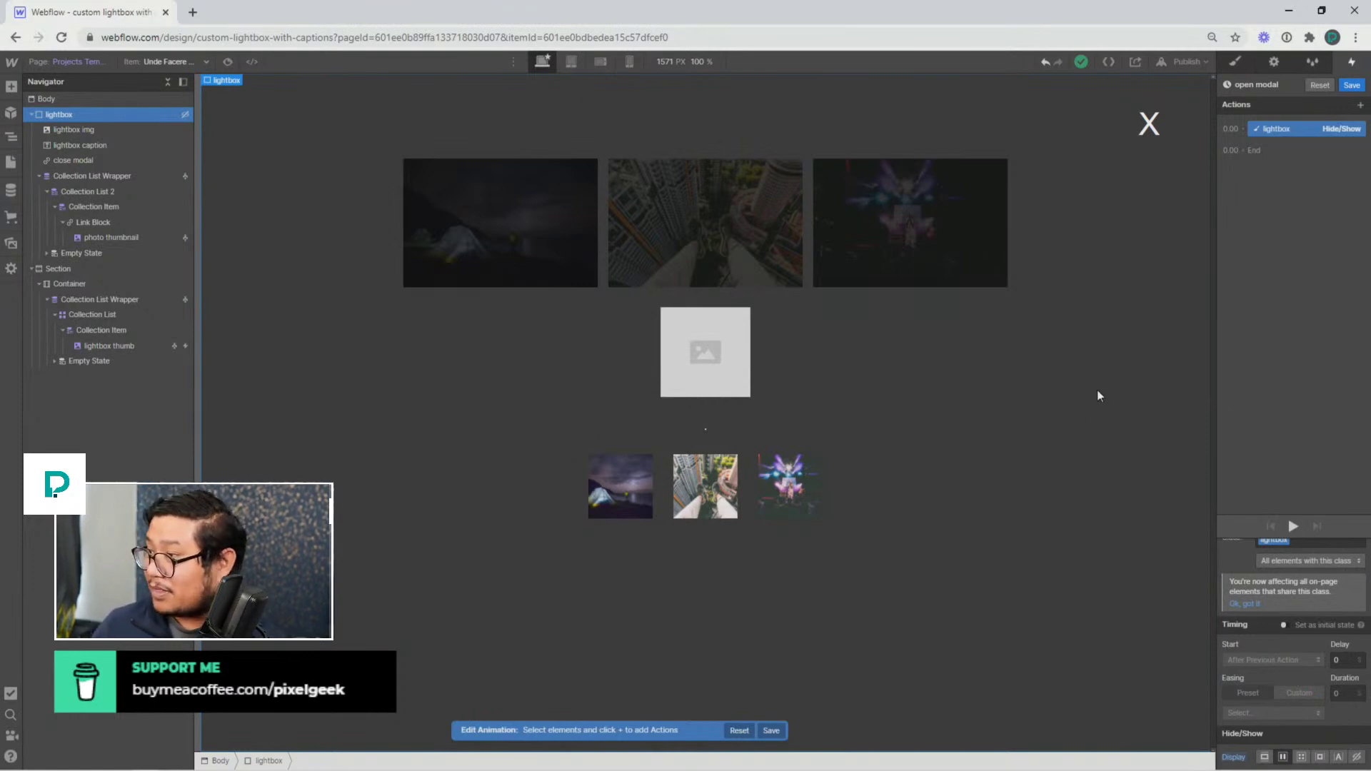
scroll(1305, 624, "up", 1)
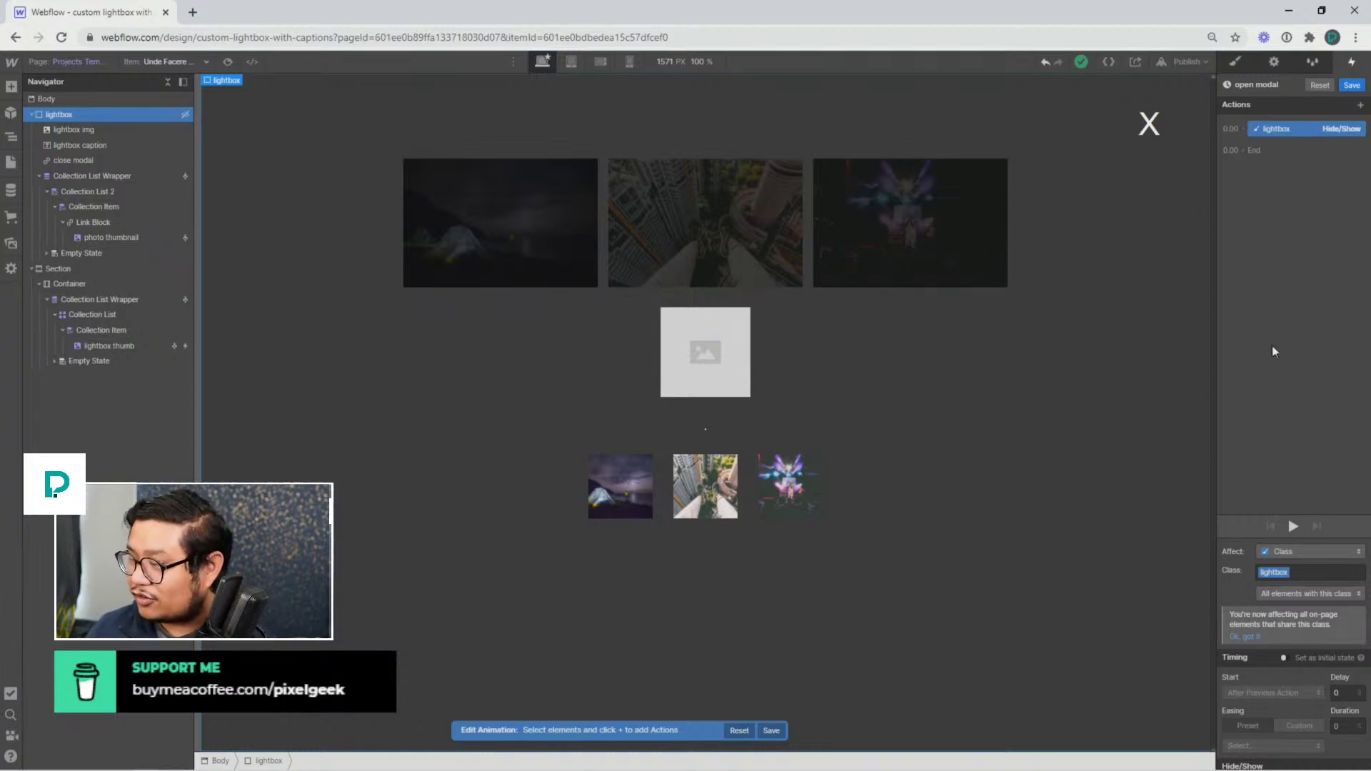
left_click(1352, 86)
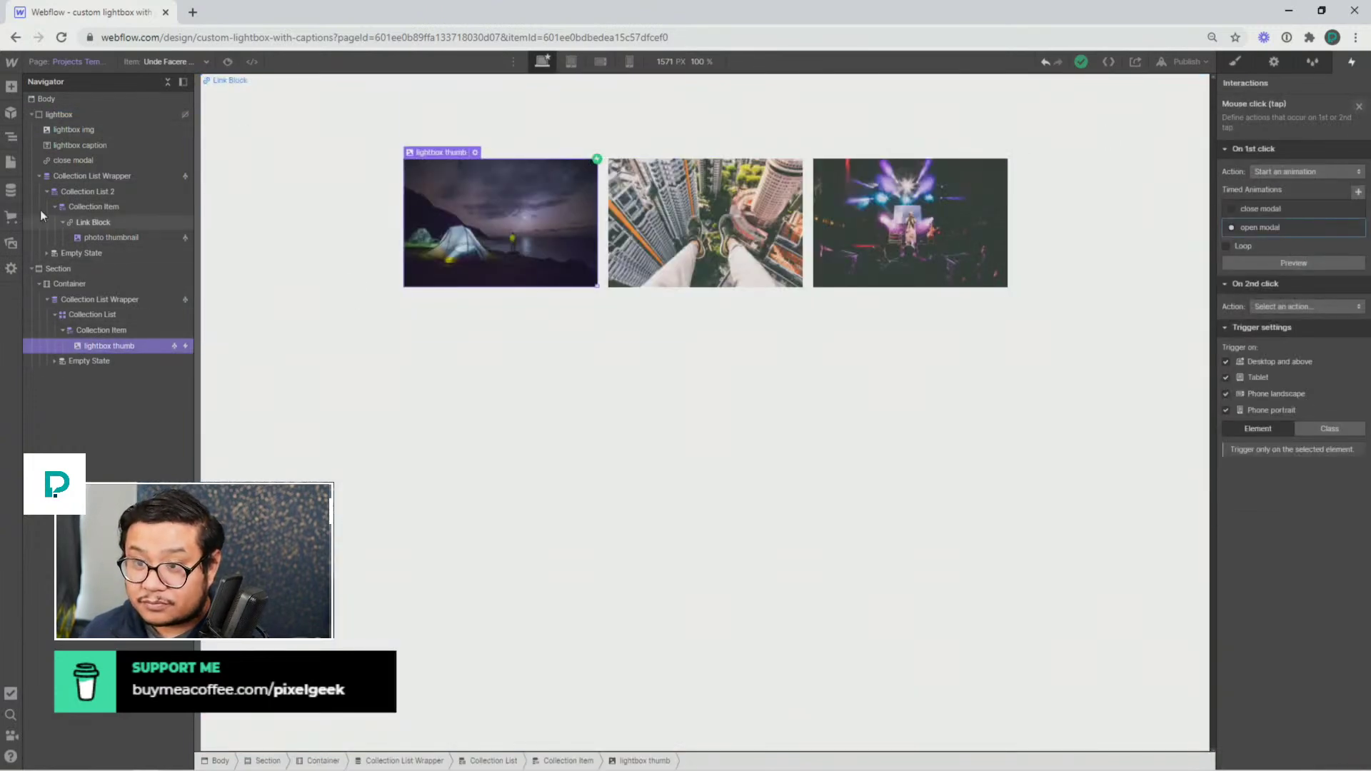
Add a mouse click trigger to the close modal link with its first click set to start an animation
left_click(72, 160)
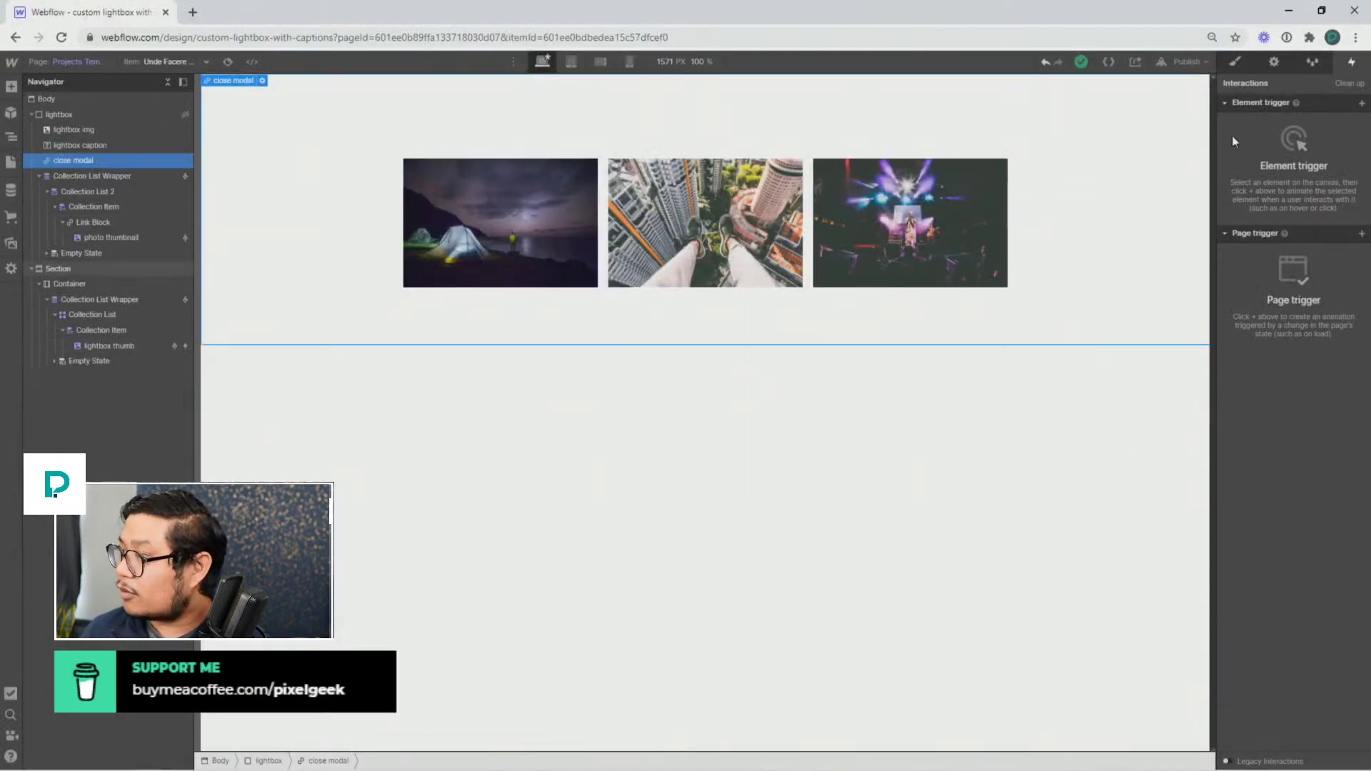
left_click(1361, 103)
left_click(1301, 123)
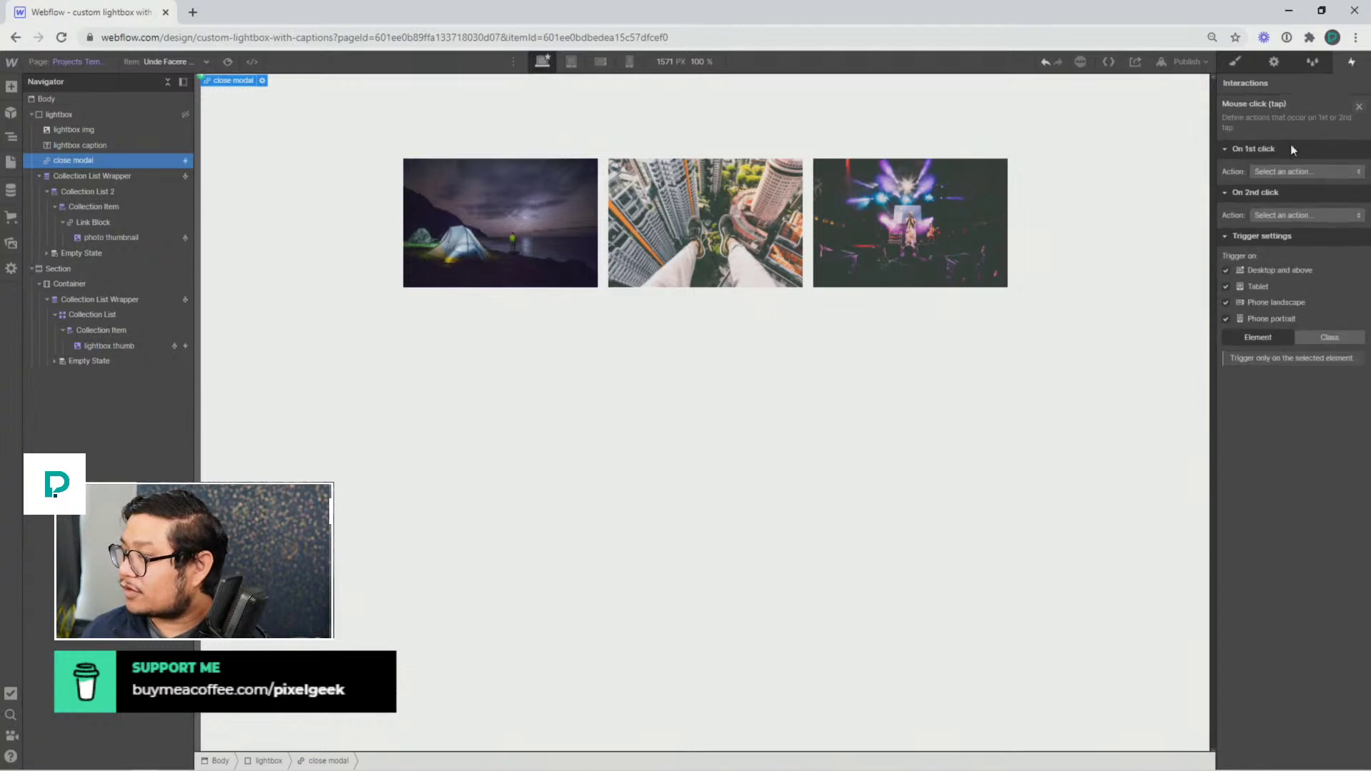
left_click(1282, 171)
left_click(1276, 205)
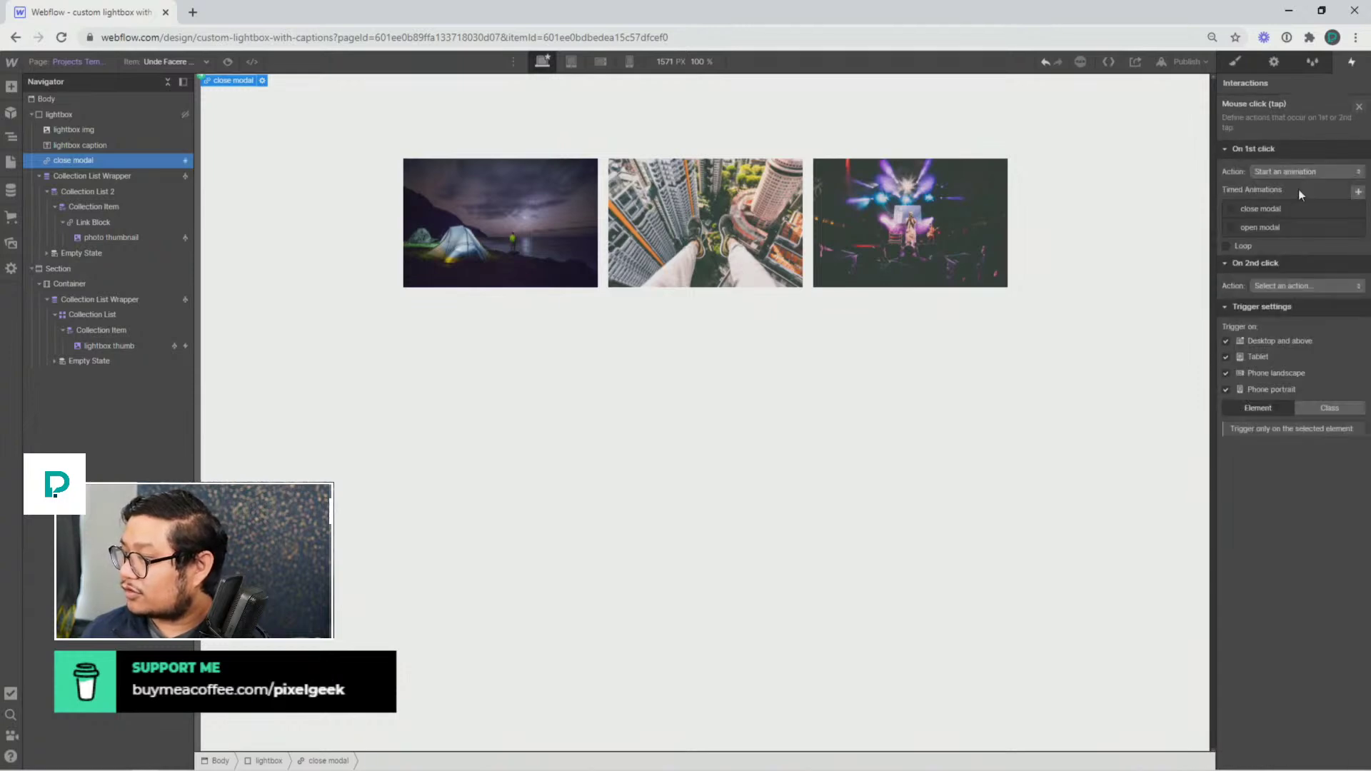
Delete the existing close modal timed animation and create a new one named "close modal"
left_click(1355, 208)
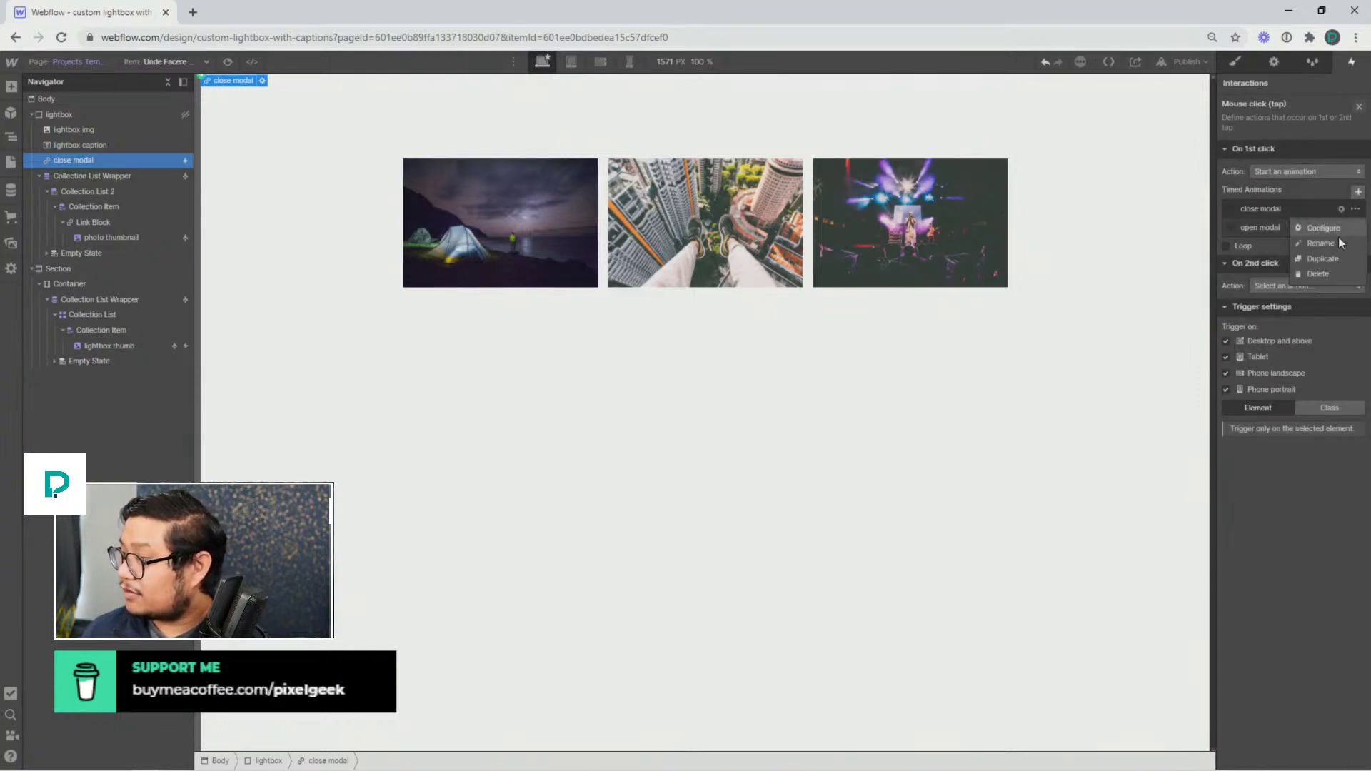
left_click(1327, 274)
left_click(1358, 191)
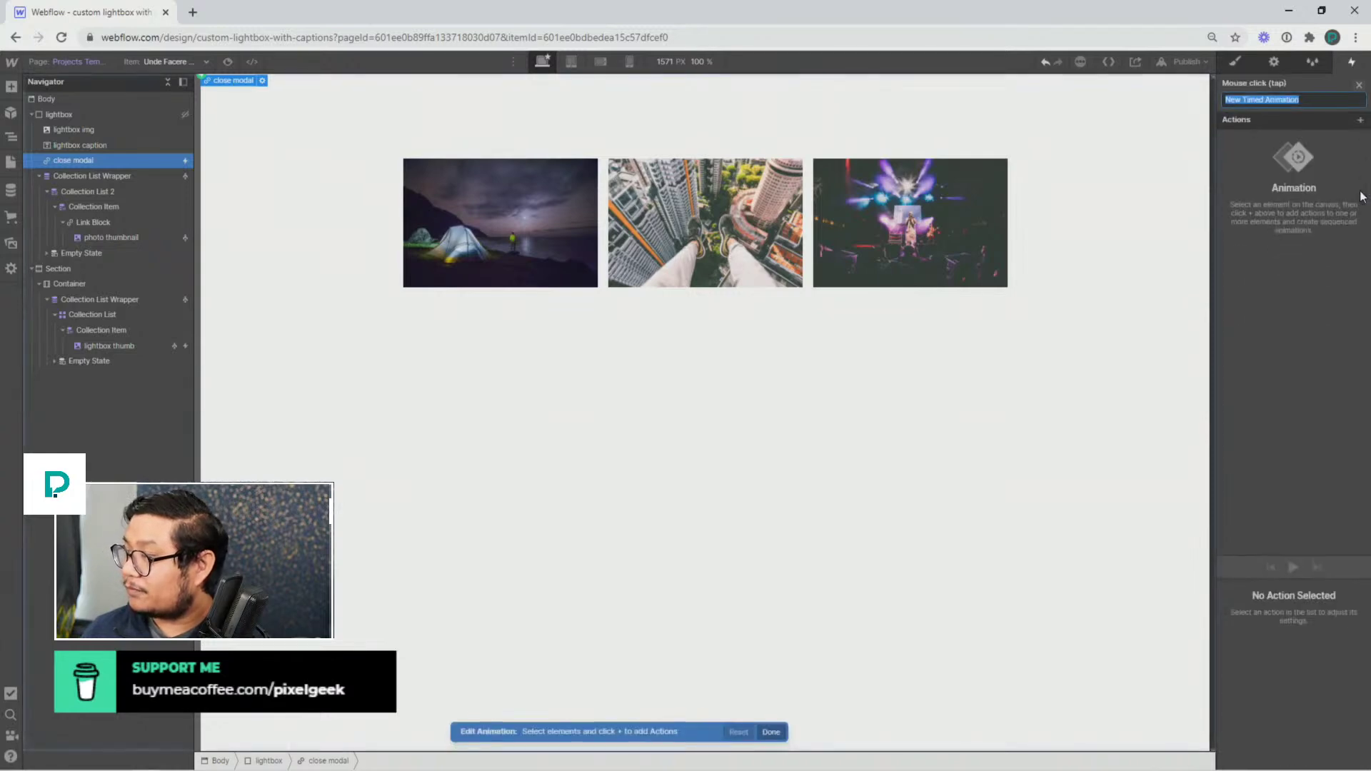
type("close modal")
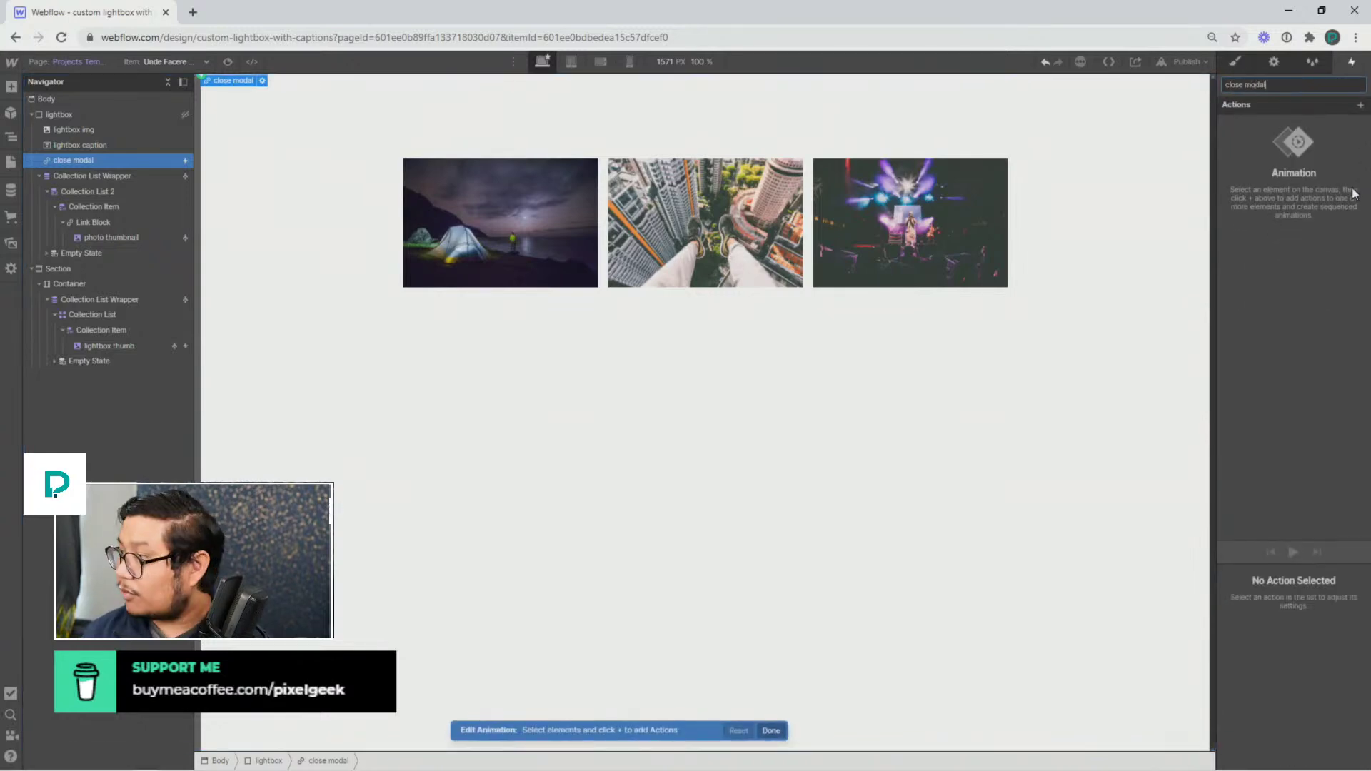
key("Return")
Add a Hide/Show action to the close modal animation that sets the lightbox's display to None, and preview the page
left_click(72, 115)
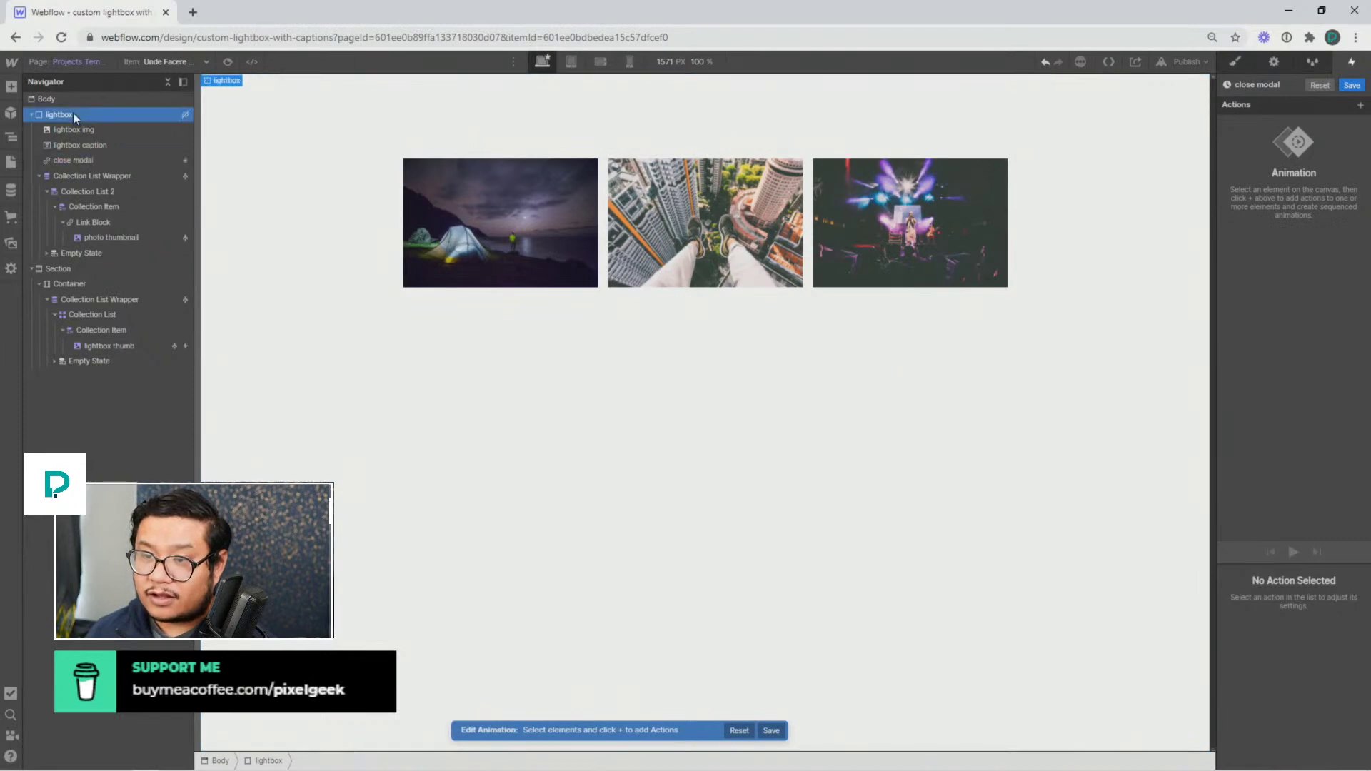
left_click(1360, 104)
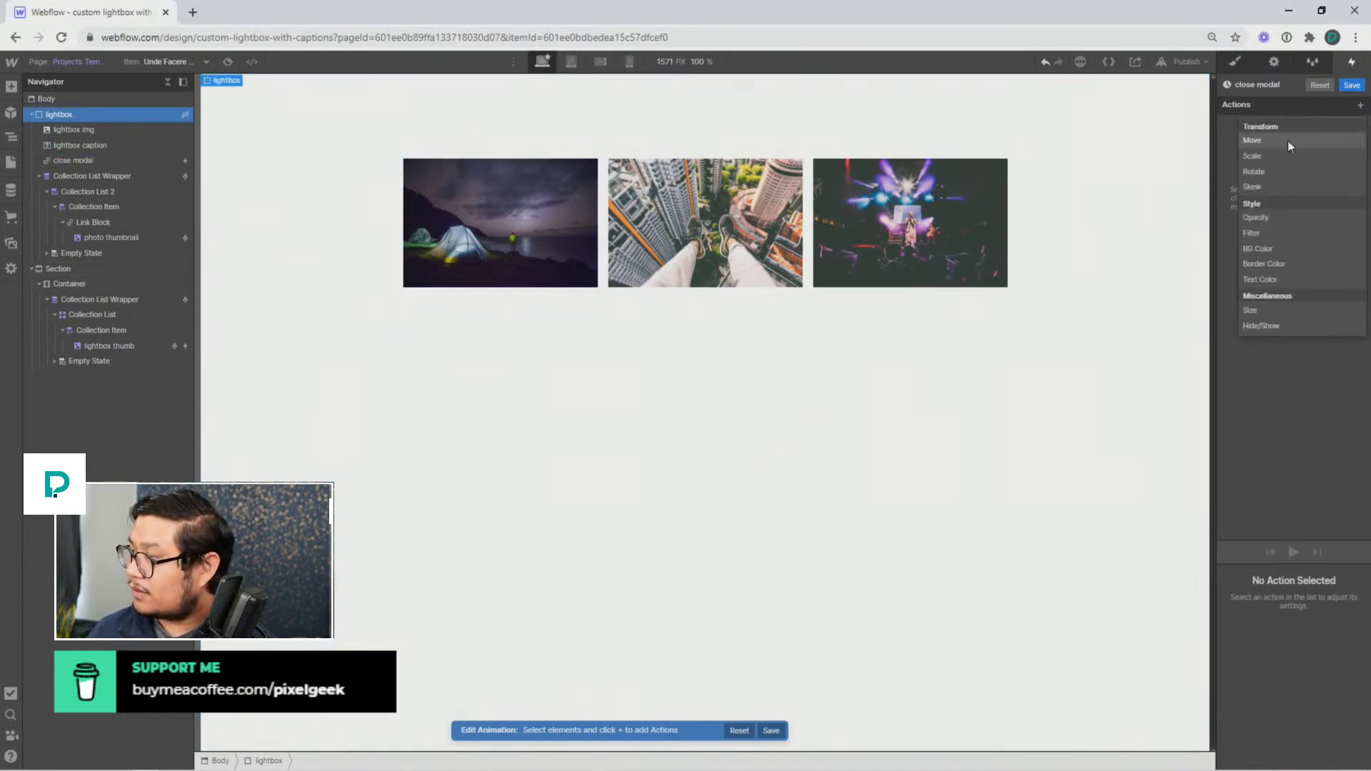
left_click(1264, 326)
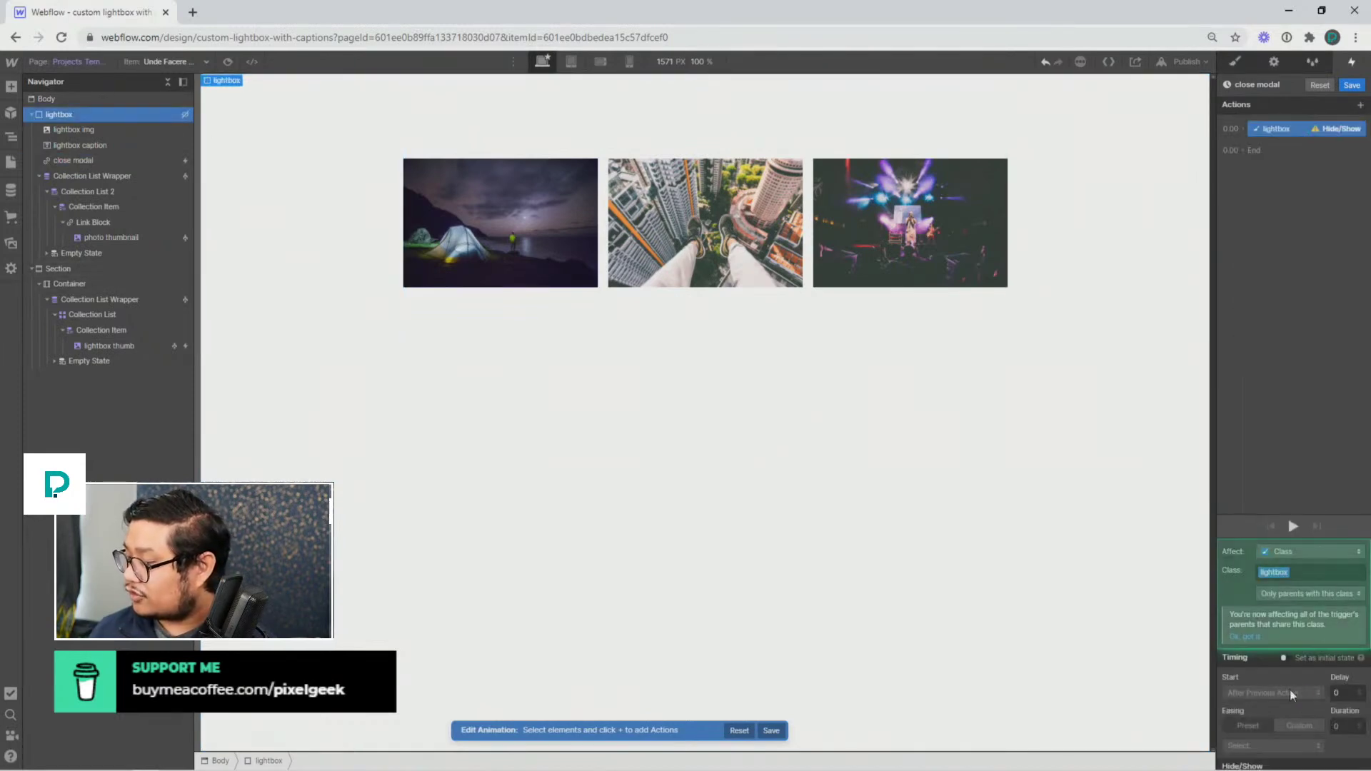
left_click(1357, 757)
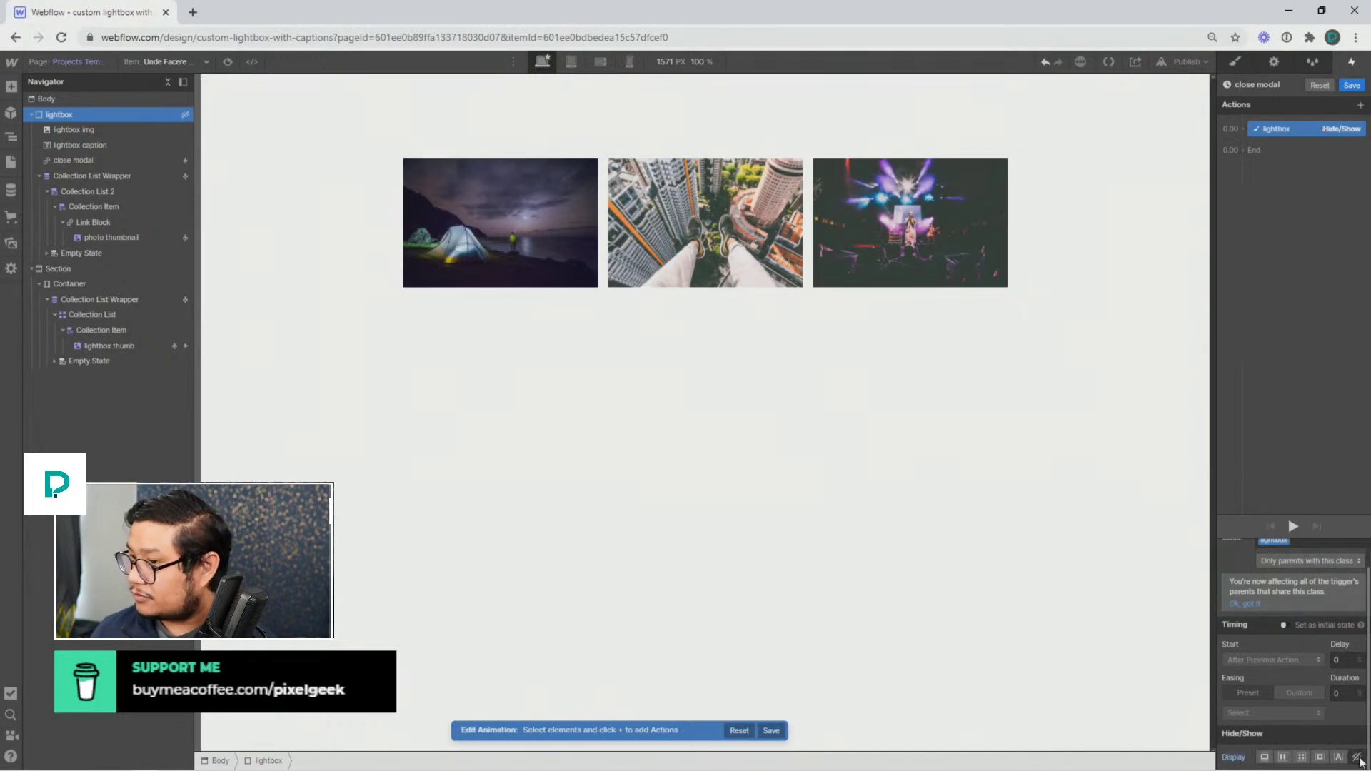
left_click(227, 63)
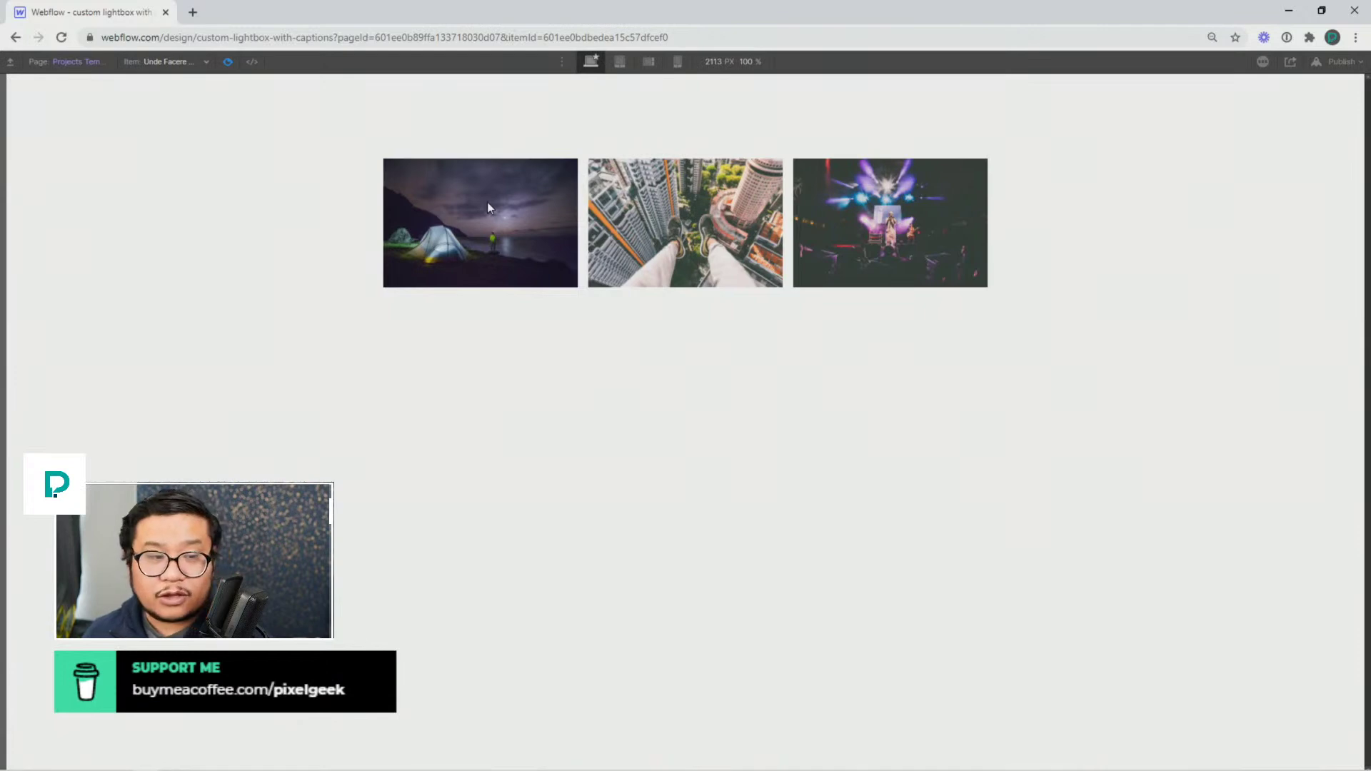
Test the lightbox in preview by repeatedly opening it from all three gallery images and closing it with the X link, and exit preview
left_click(488, 205)
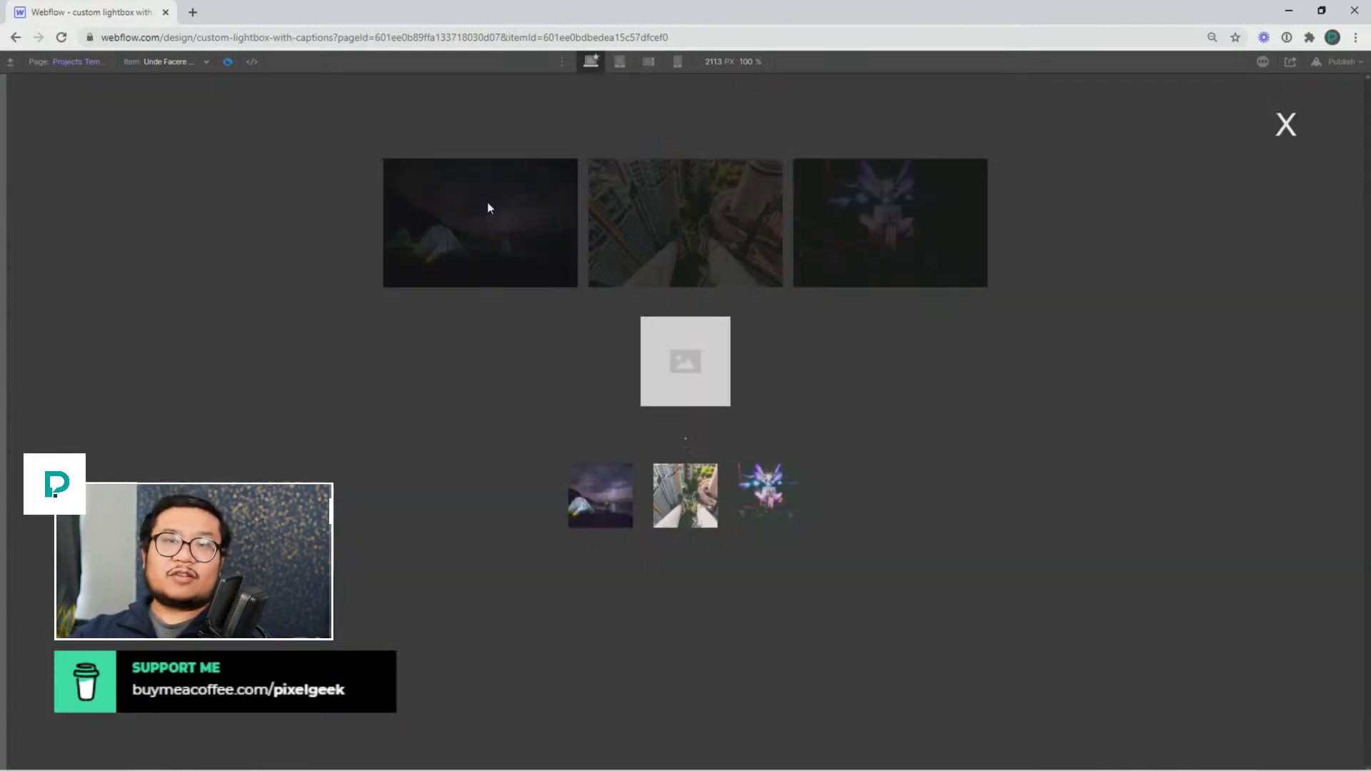
left_click(1285, 125)
left_click(754, 250)
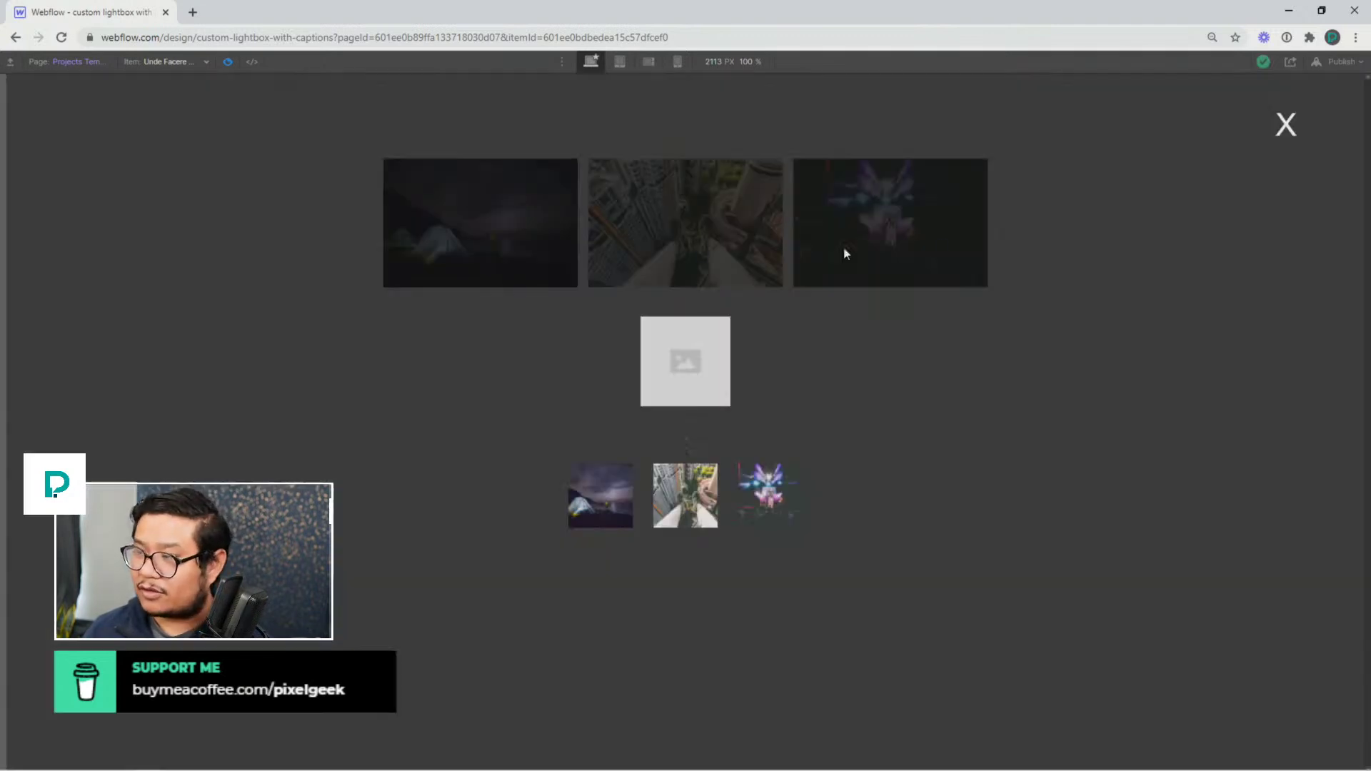
left_click(1284, 123)
left_click(908, 204)
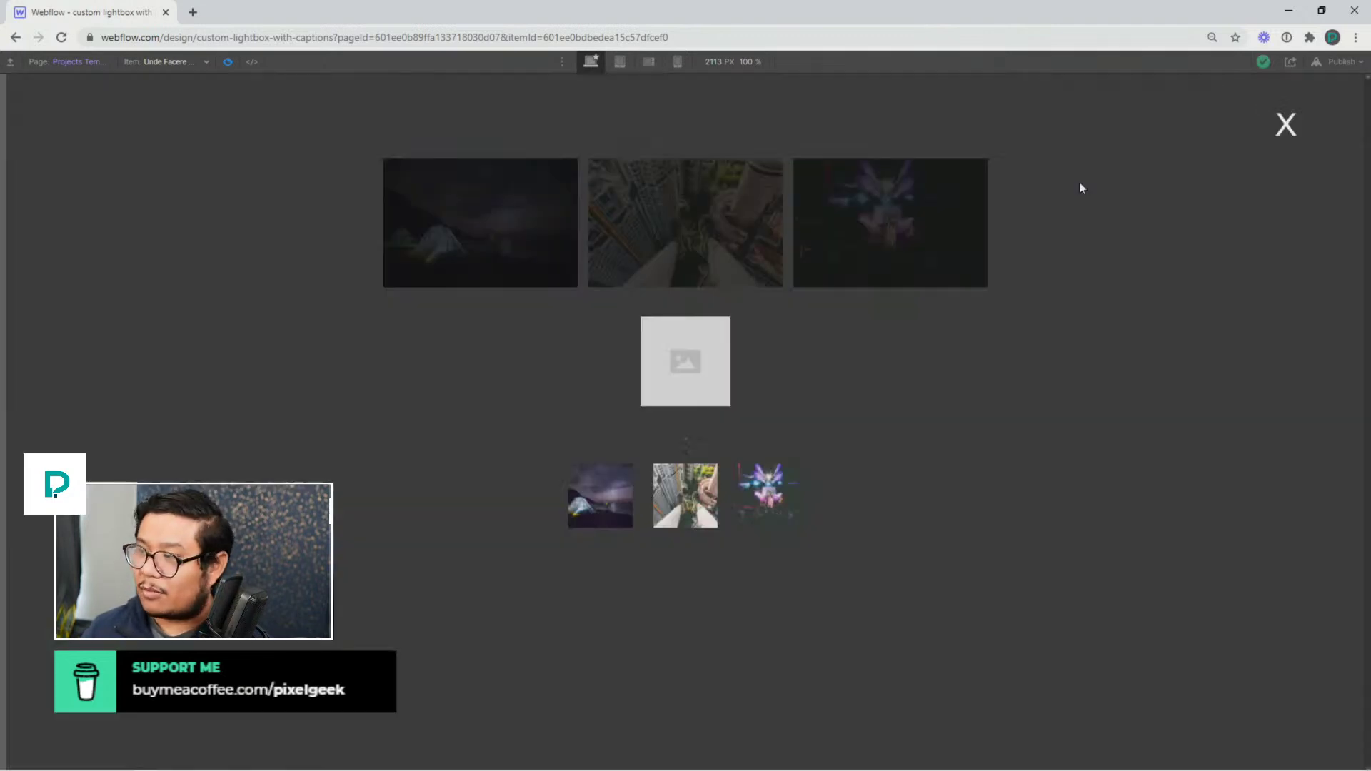
left_click(1286, 123)
left_click(748, 211)
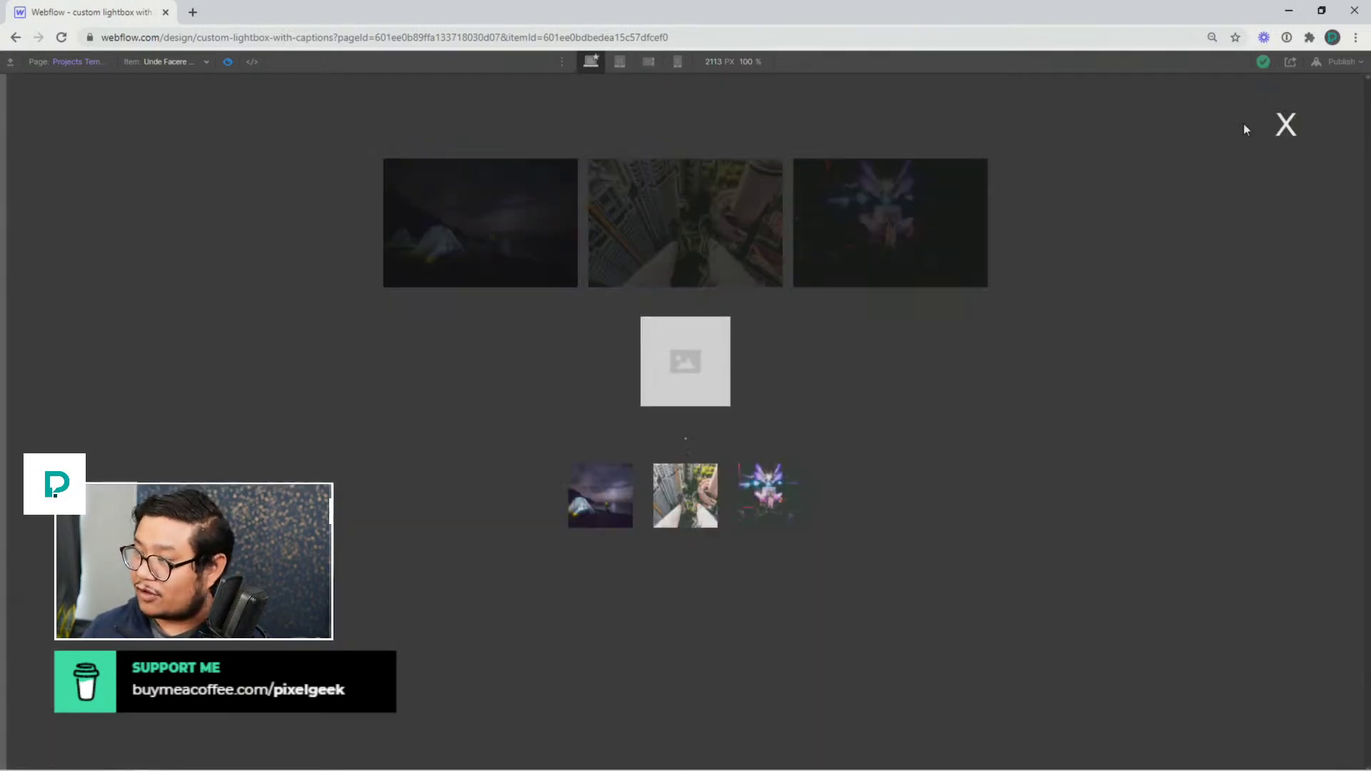
left_click(1286, 123)
left_click(521, 243)
left_click(1284, 125)
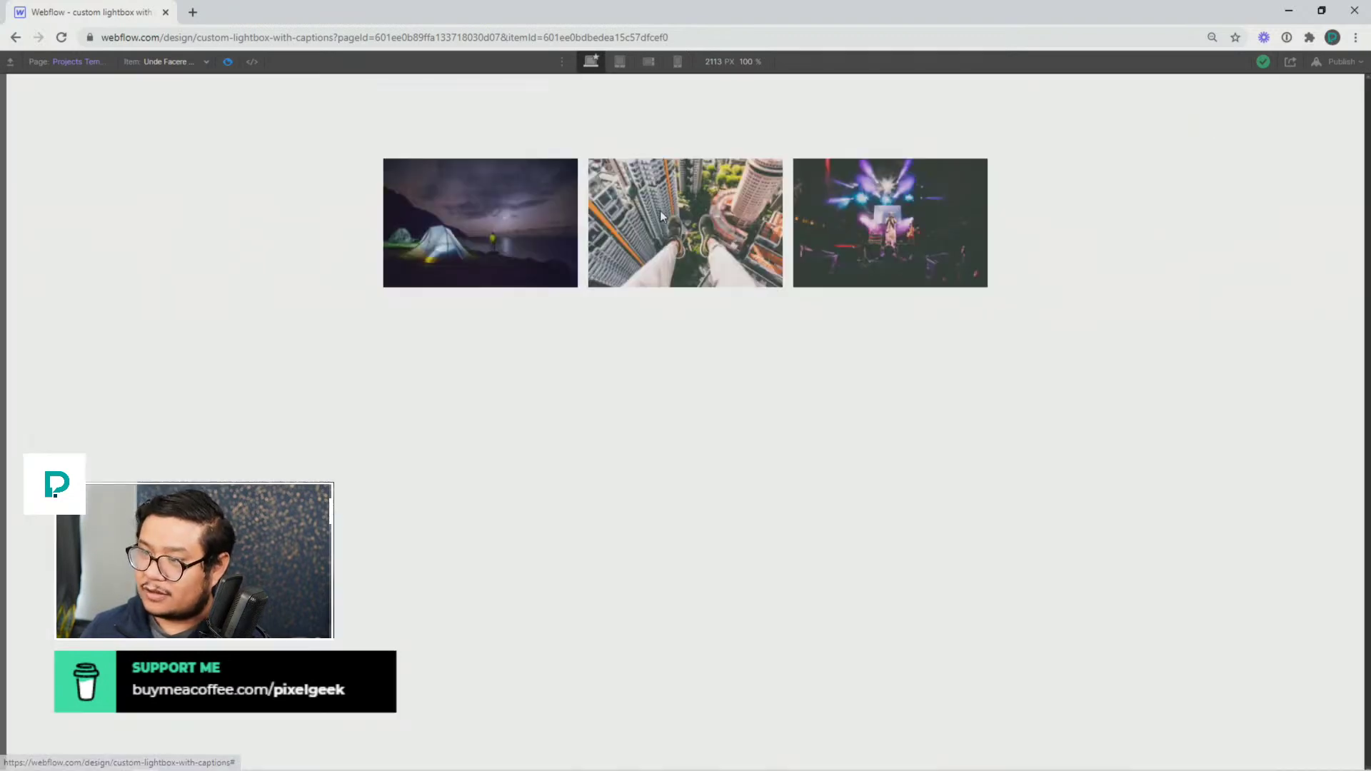
left_click(664, 218)
left_click(1286, 125)
left_click(879, 209)
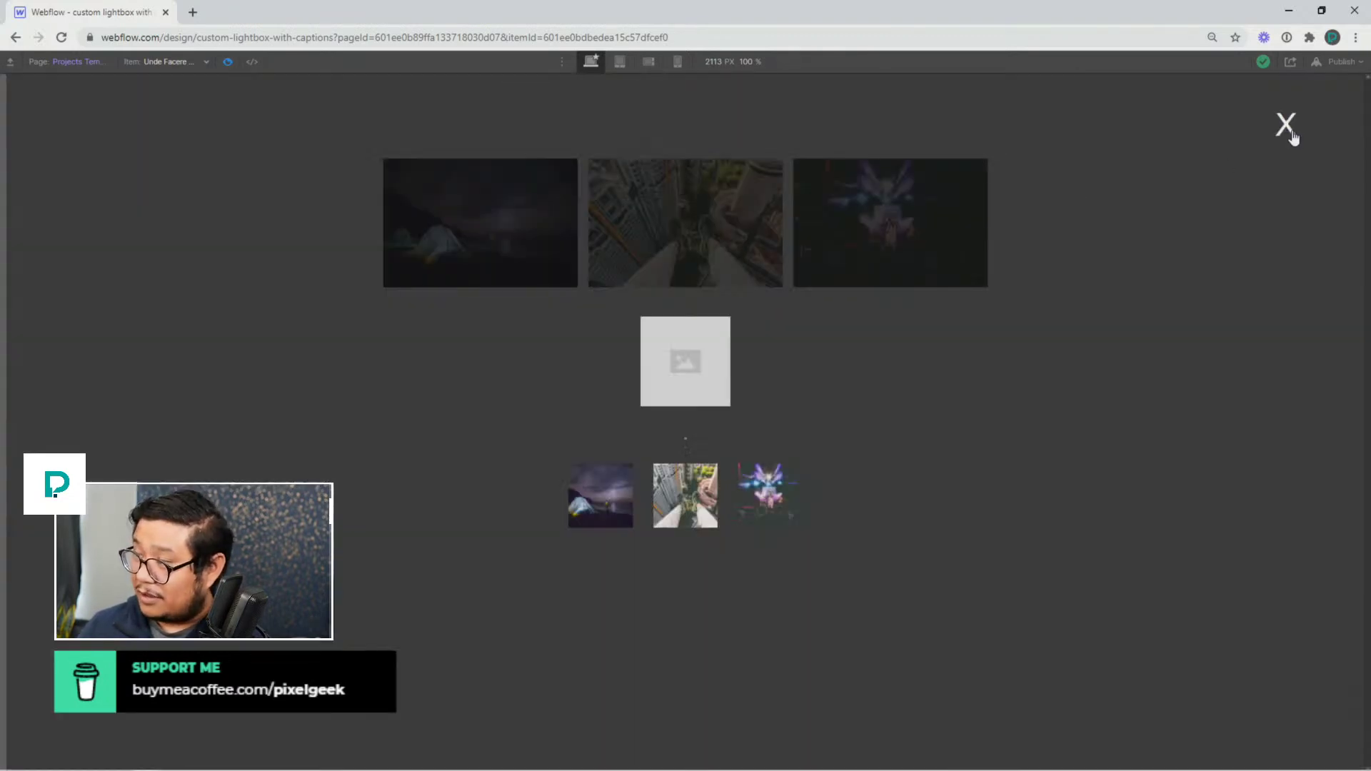
left_click(1285, 125)
left_click(694, 222)
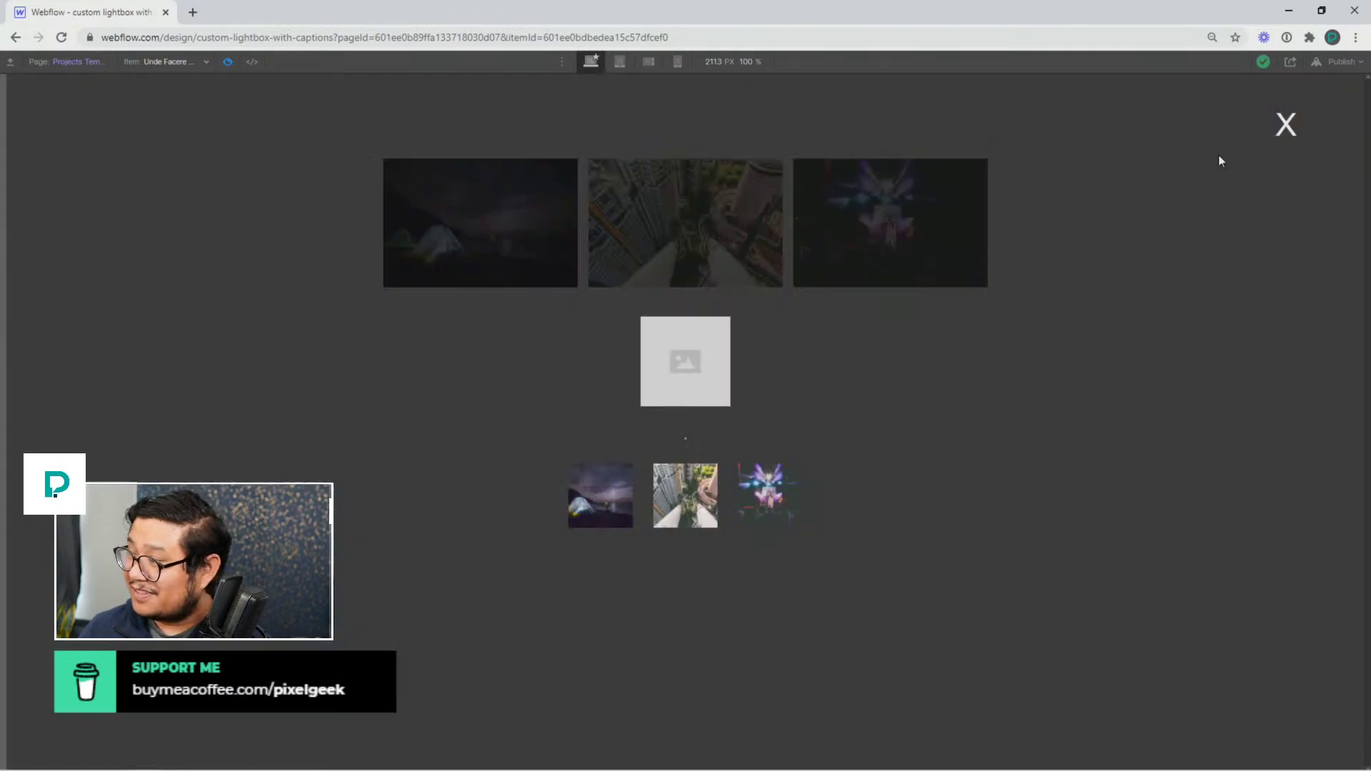
left_click(1286, 125)
left_click(681, 228)
left_click(1291, 125)
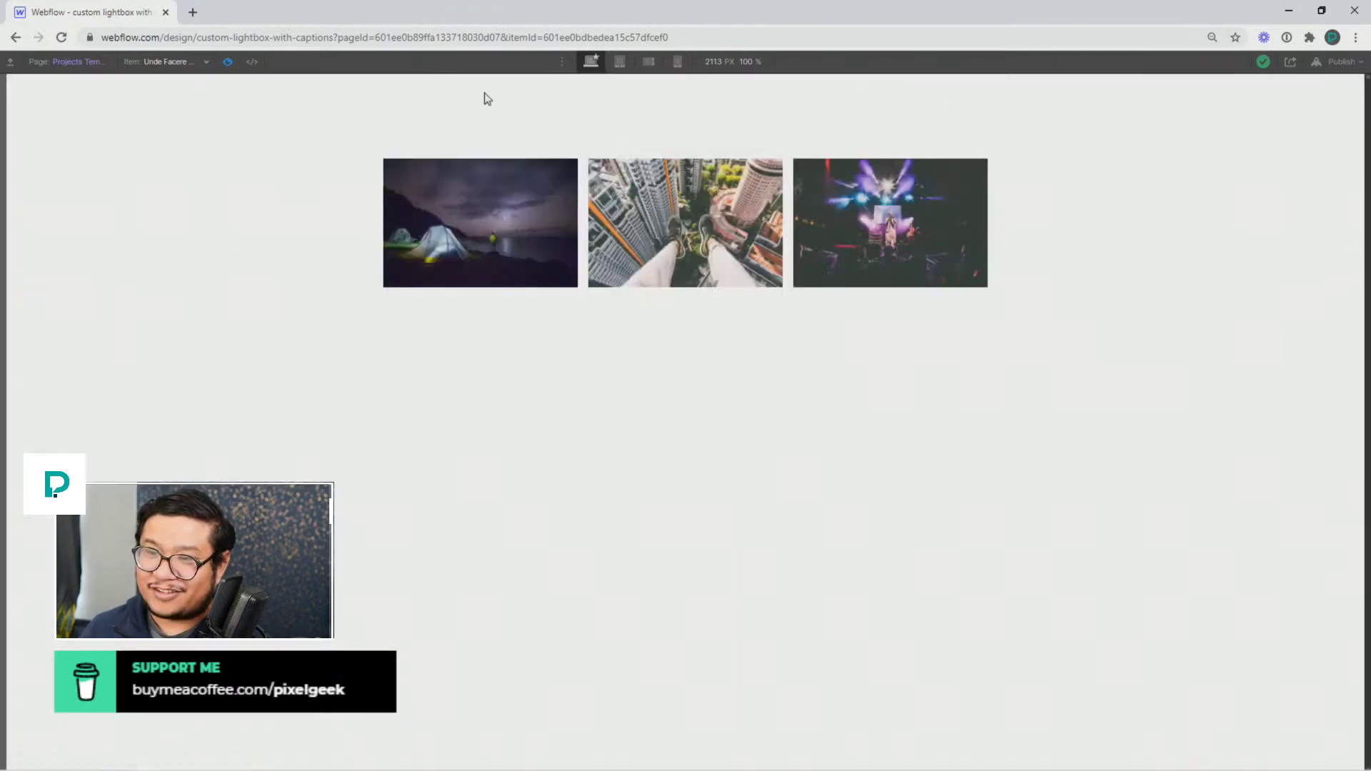
left_click(228, 62)
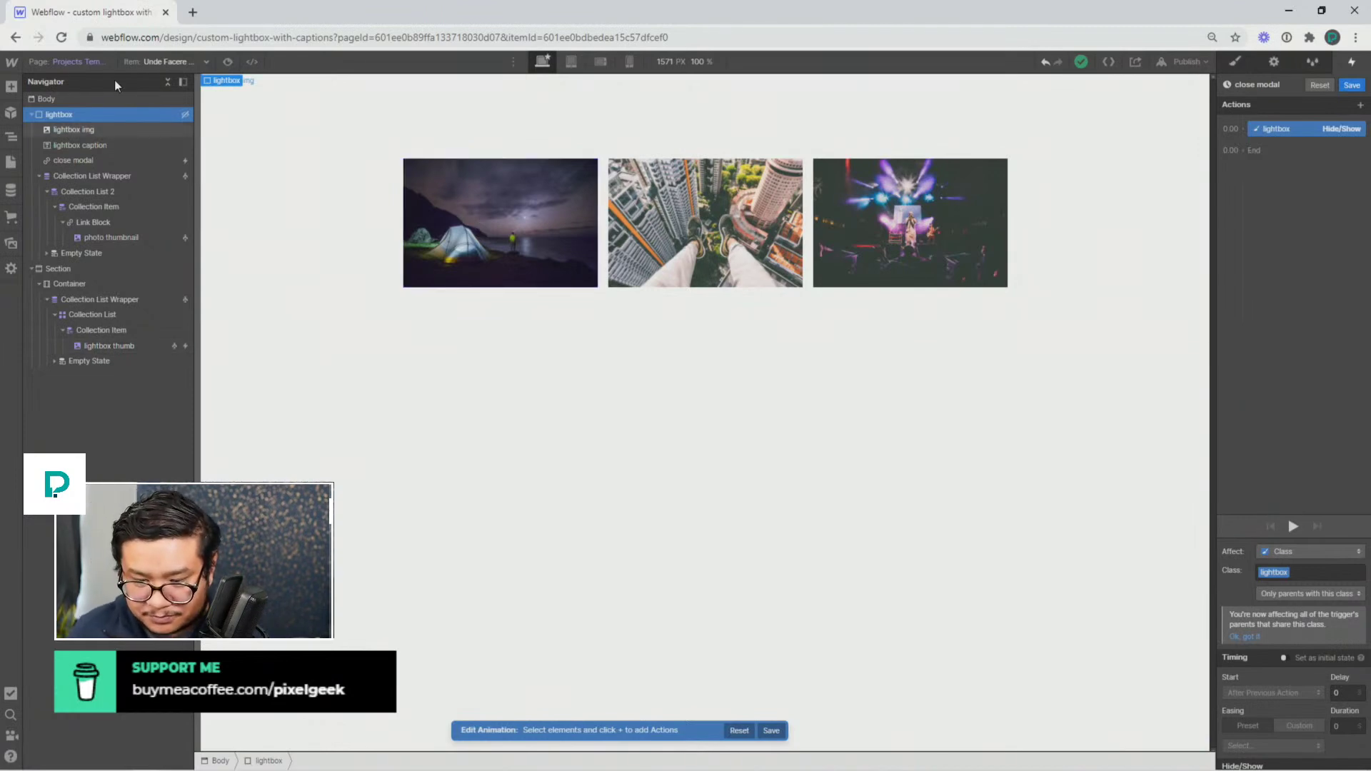
Copy the whole lightbox script from the Untitled page's before-</body> custom code into the same field of the Projects Template page
left_click(57, 61)
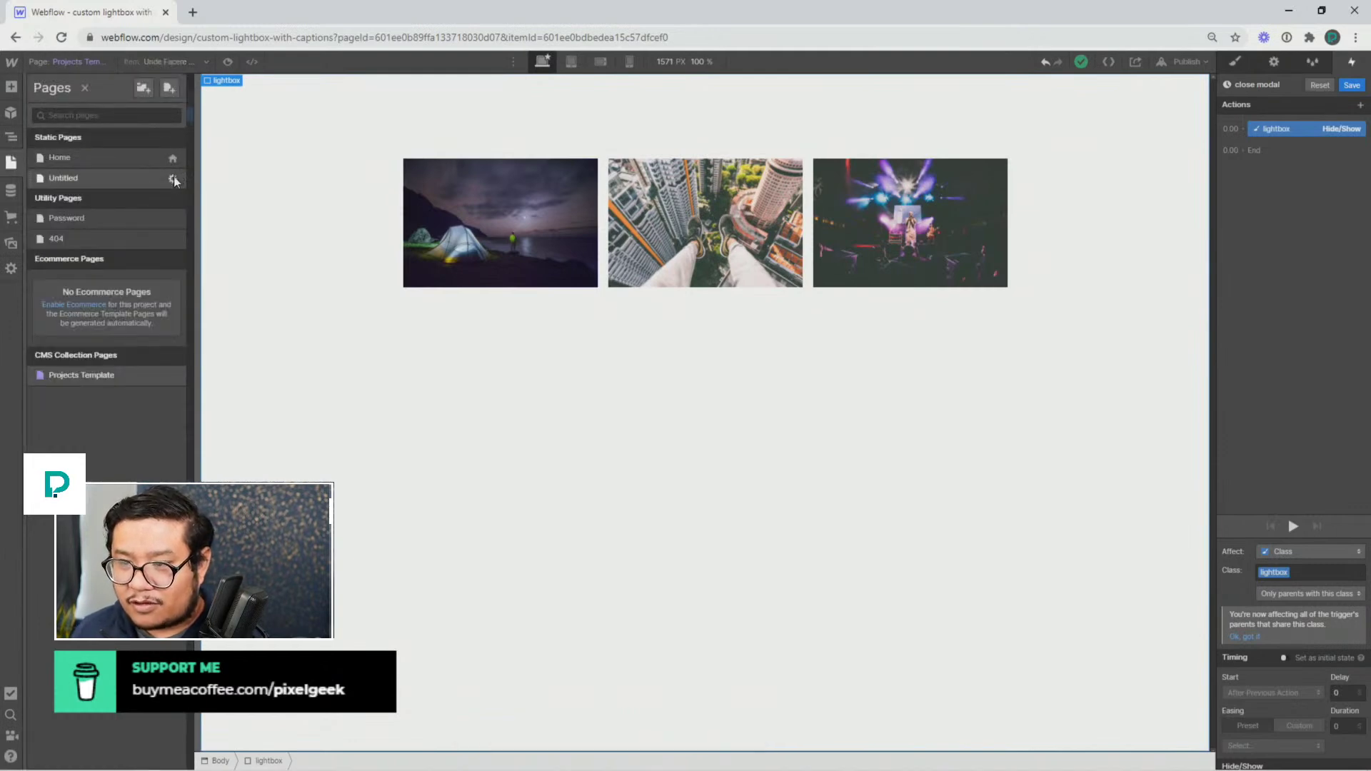
left_click(173, 180)
scroll(294, 466, "down", 20)
left_click(294, 467)
key("ctrl+a")
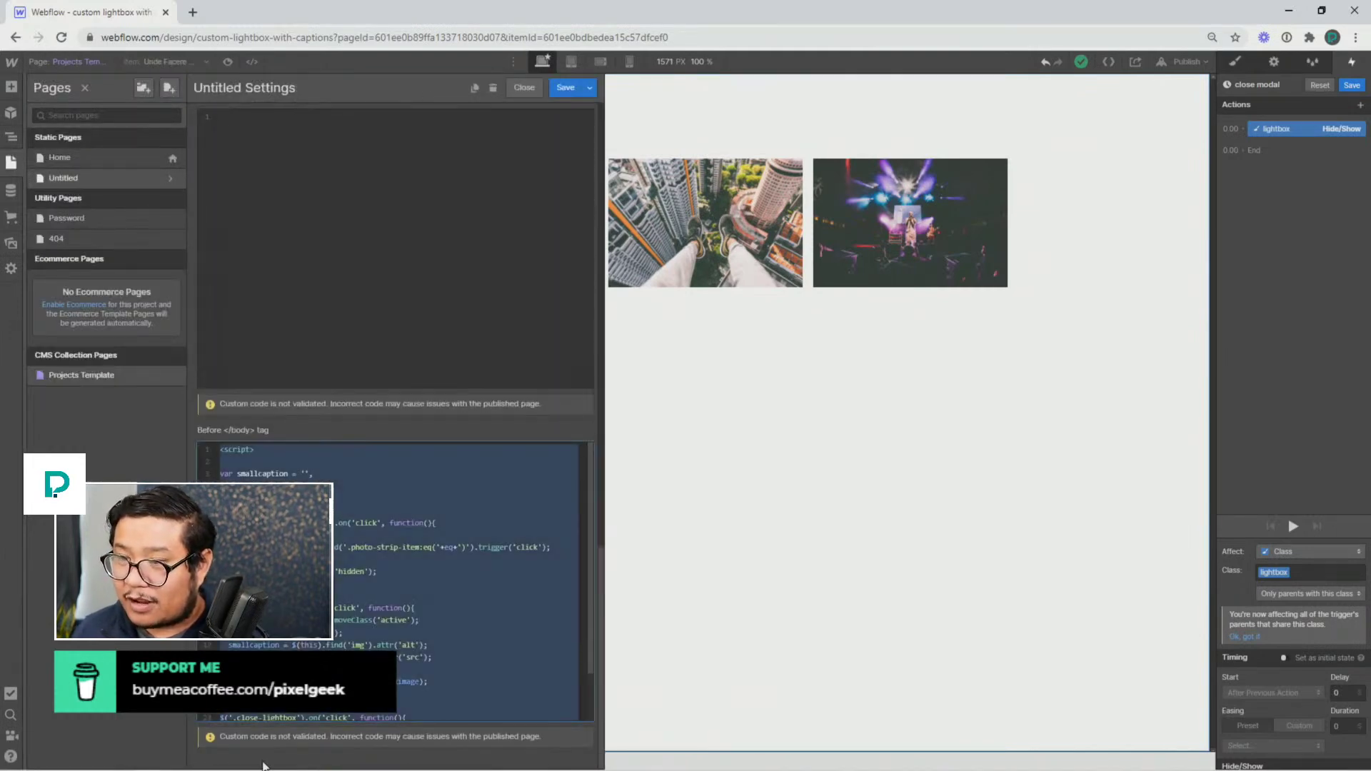
left_click(172, 377)
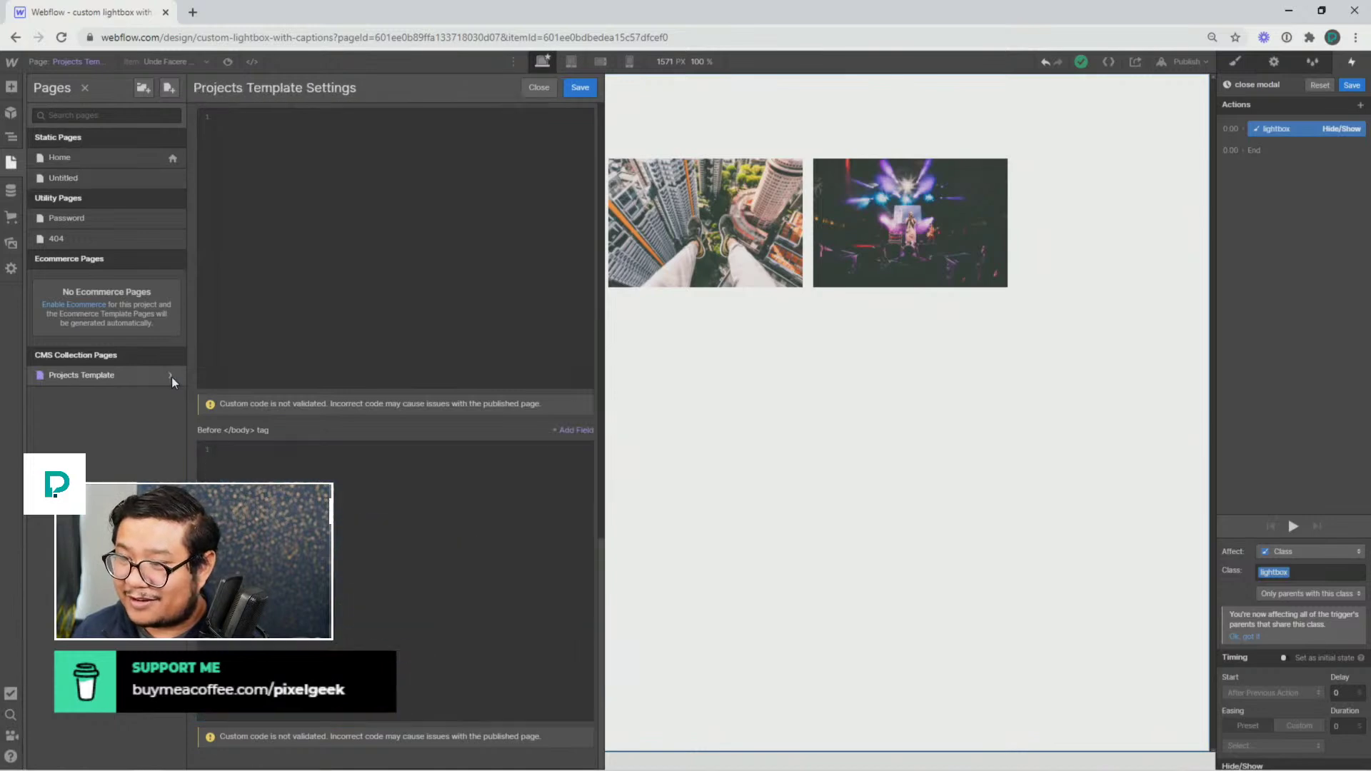
left_click(341, 521)
key("ctrl+v")
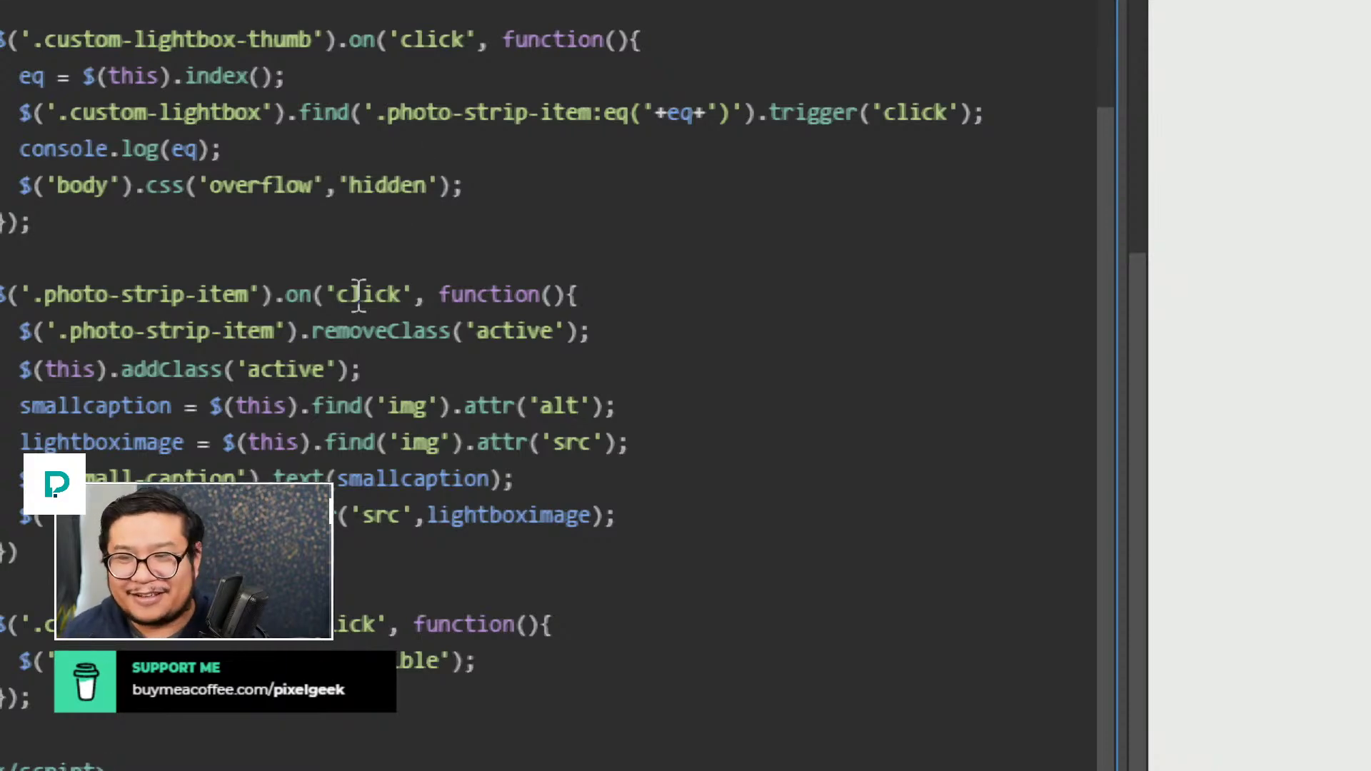
Examine the pasted script's variable declarations, including smallcaption, and its thumbnail click handler
scroll(359, 295, "up", 2)
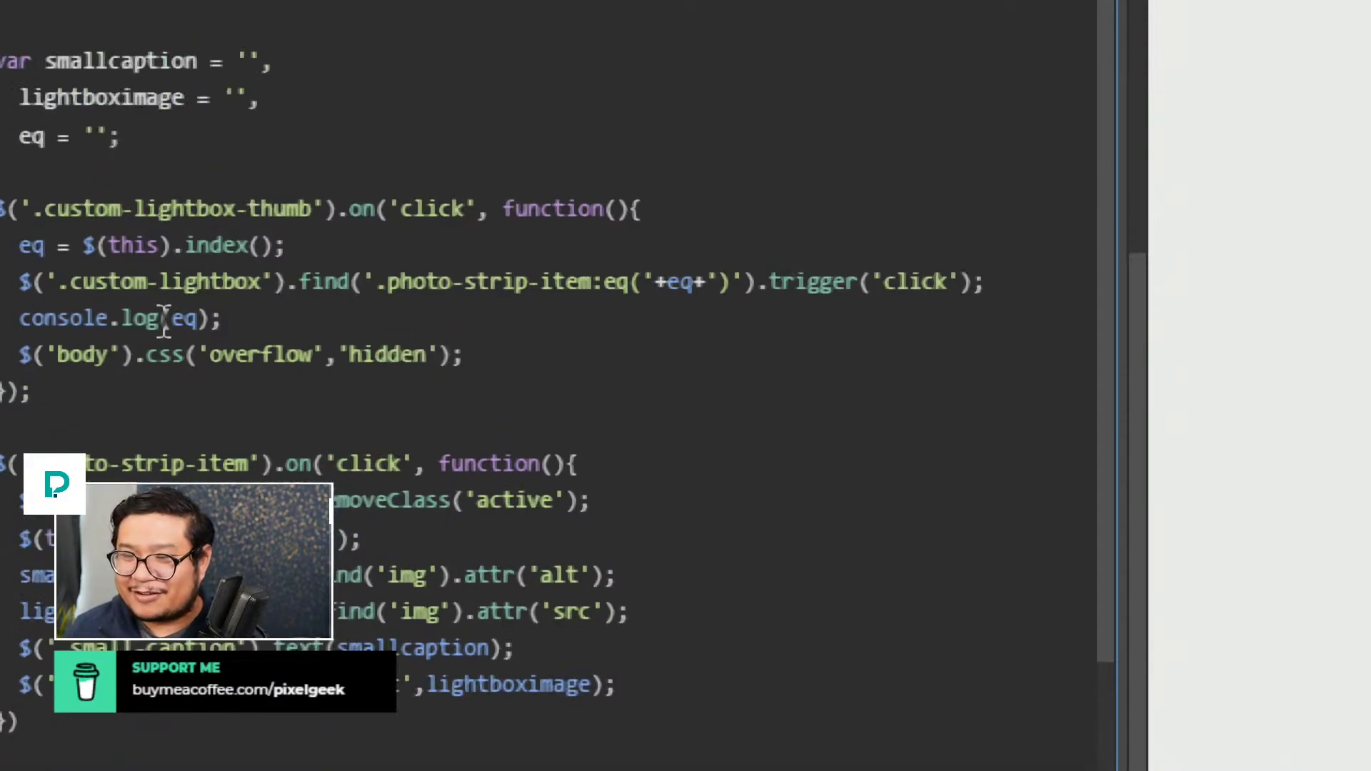
left_click_drag(46, 294, 45, 303)
left_click(211, 247)
scroll(253, 286, "up", 3)
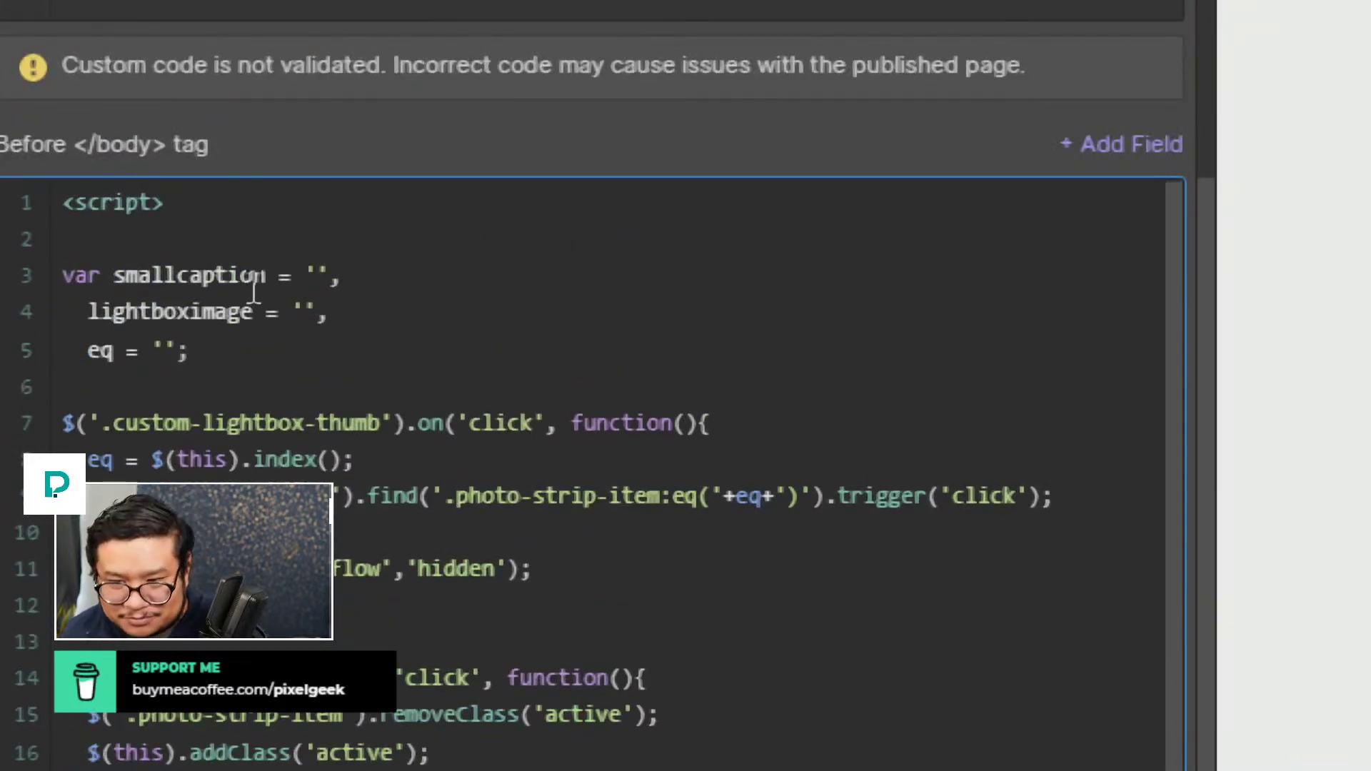
scroll(162, 275, "down", 3)
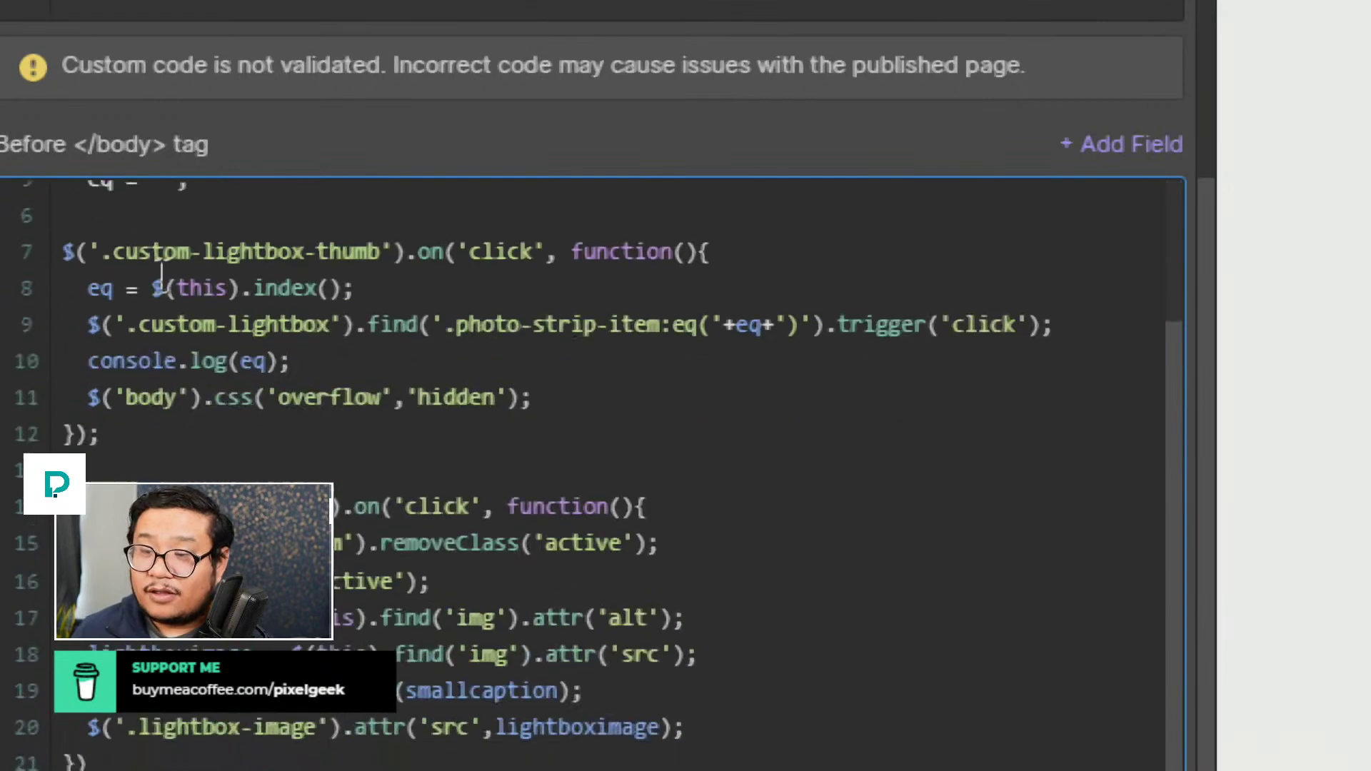
scroll(163, 275, "up", 3)
double_click(162, 275)
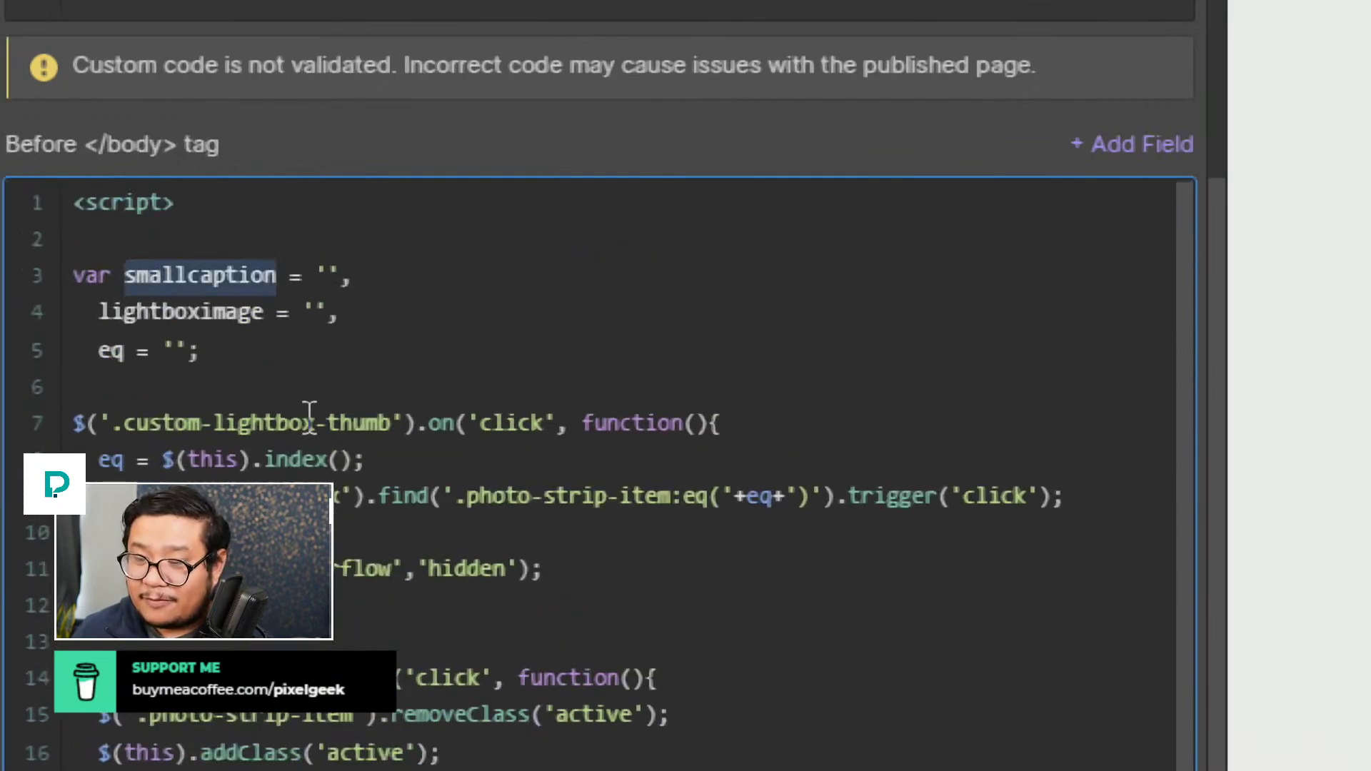
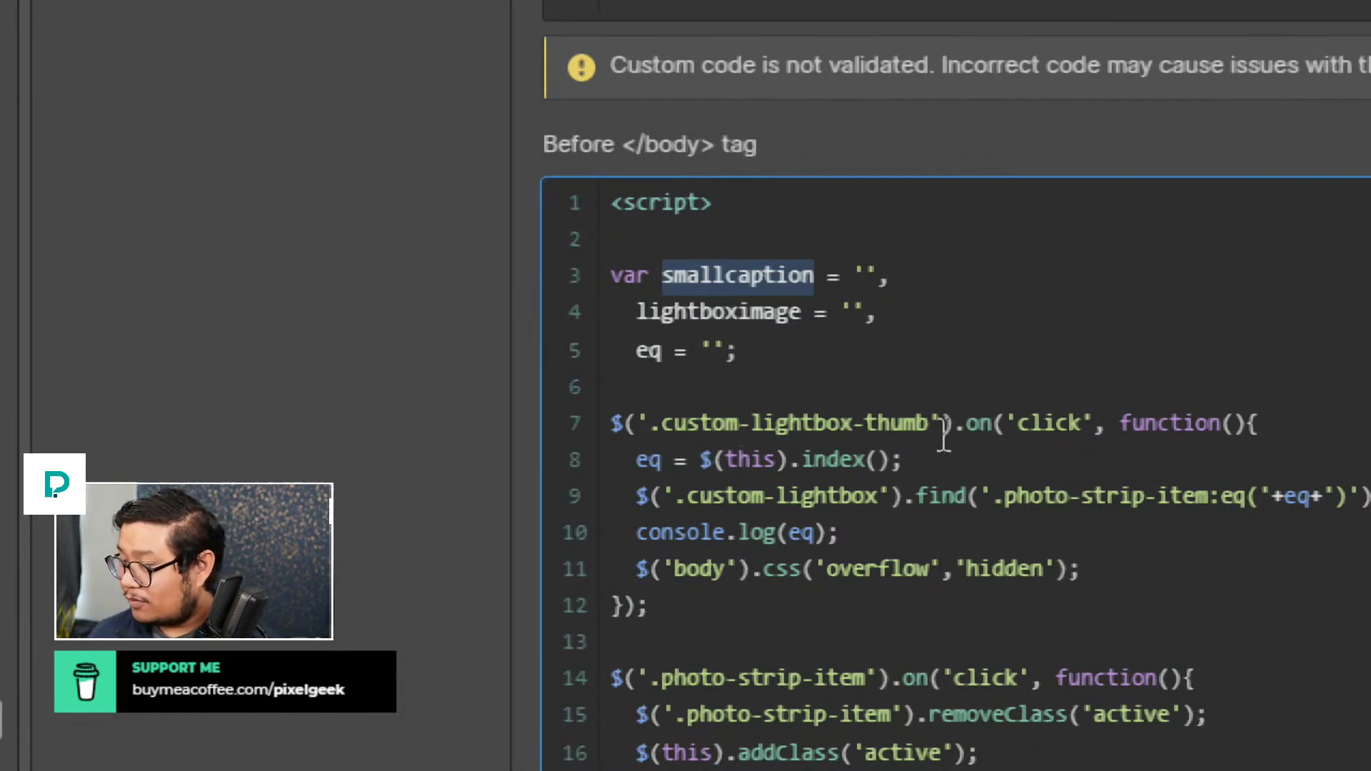
Copy the class name custom-lightbox-thumb from the script and assign it as a new class to the gallery's collection item
left_click_drag(928, 424, 662, 425)
key("ctrl+c")
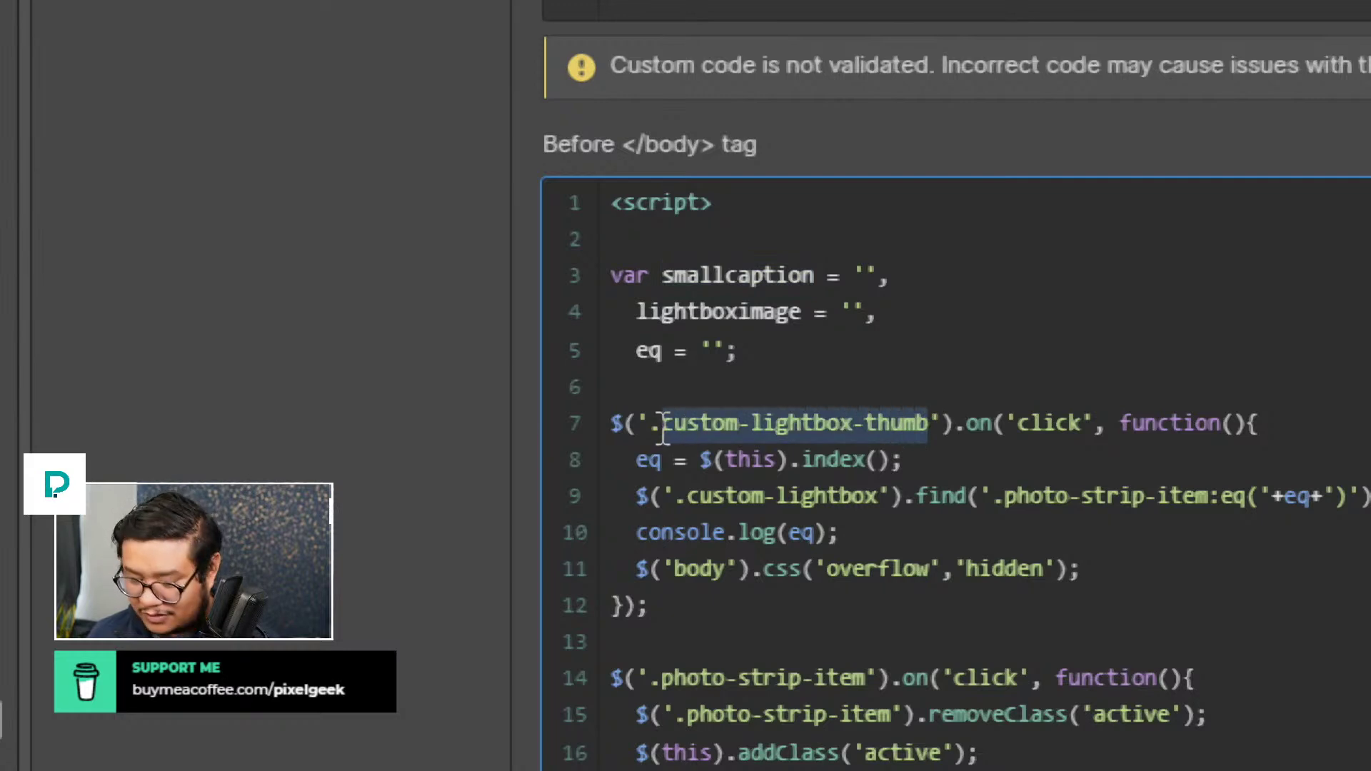
left_click(829, 504)
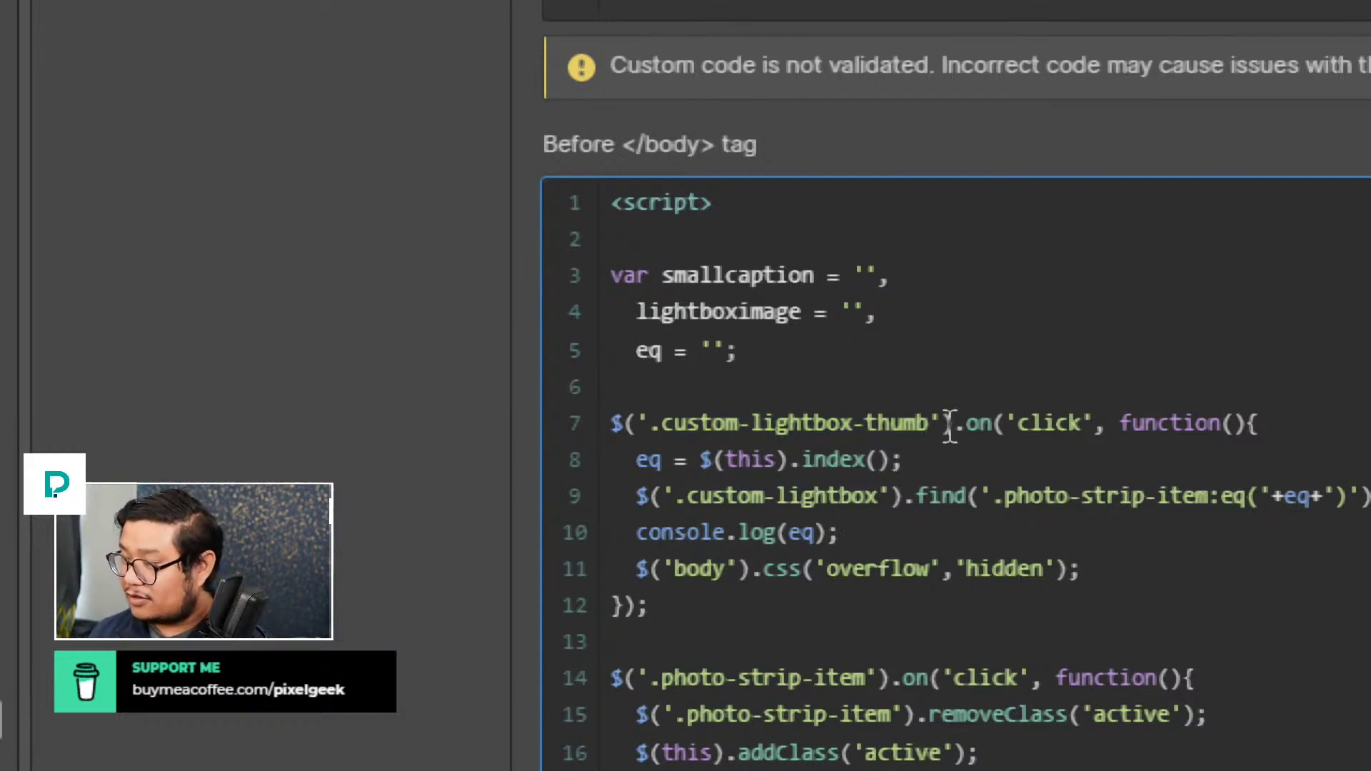
triple_click(1020, 422)
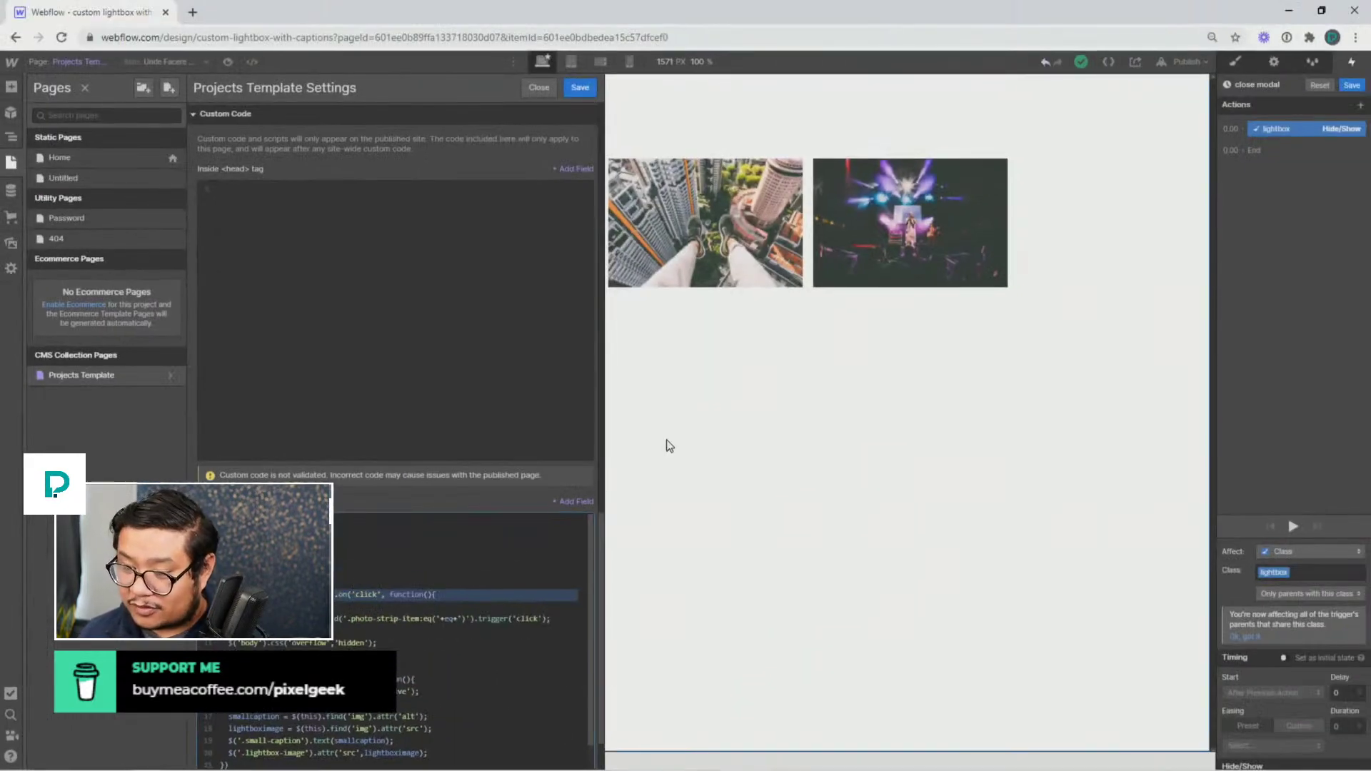
left_click(666, 440)
left_click(794, 448)
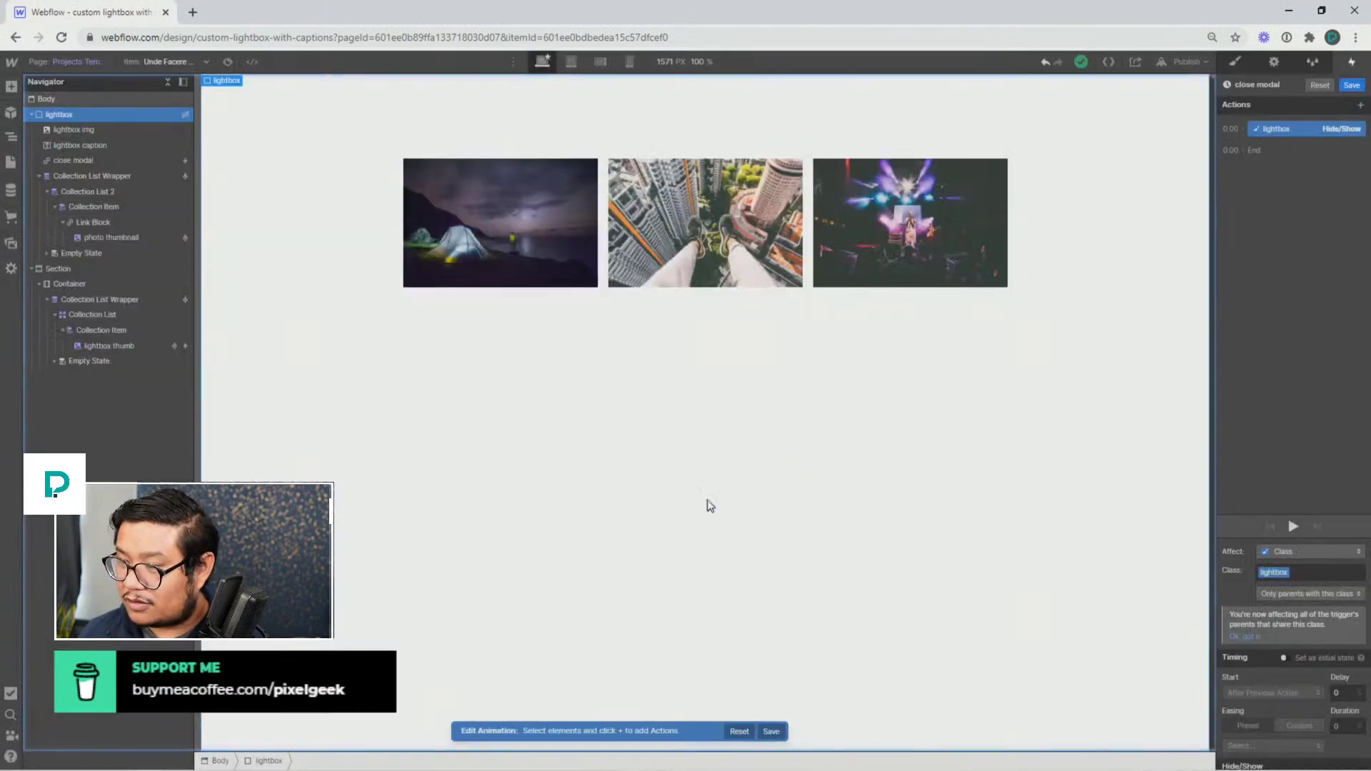
left_click(494, 254)
left_click(123, 329)
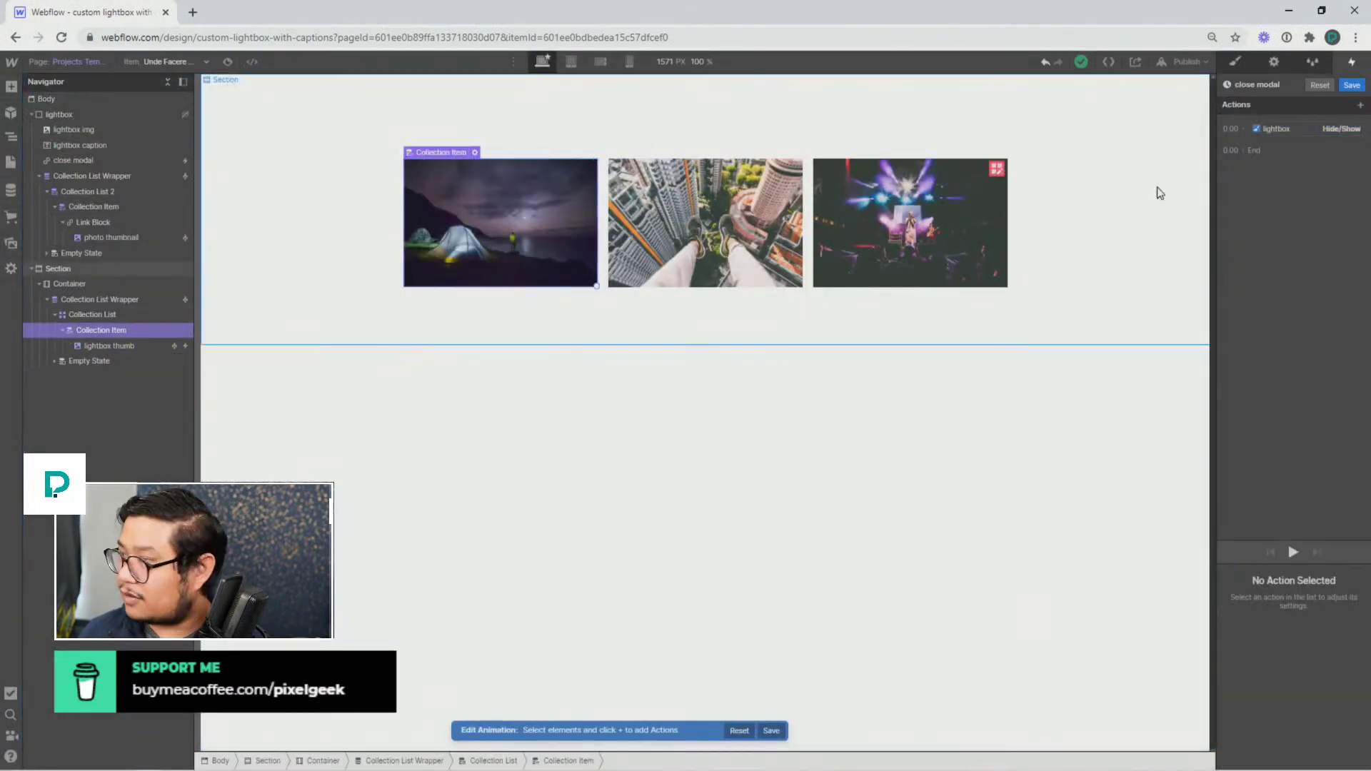
left_click(1236, 62)
left_click(1273, 121)
key("ctrl+v")
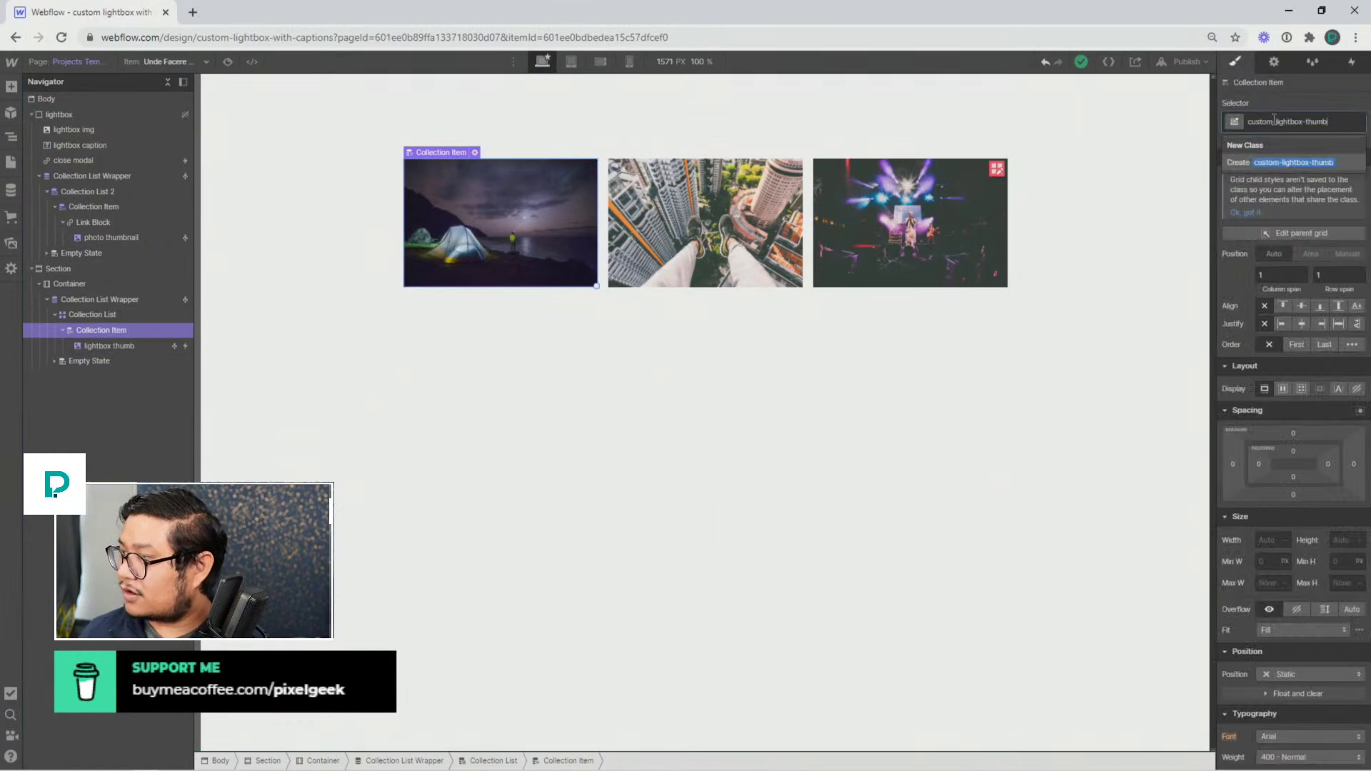
key("Return")
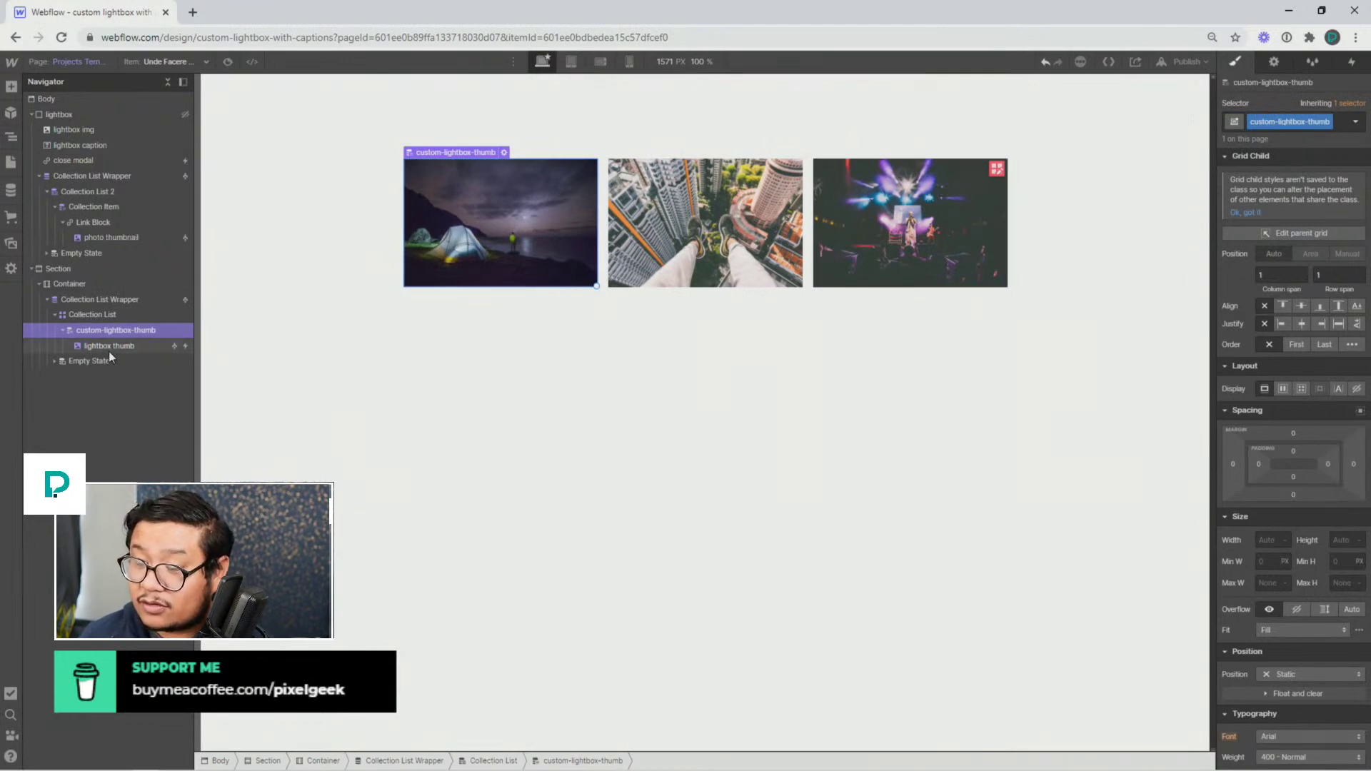
Examine the custom-lightbox-thumb click handler in the Projects Template custom code, including how eq is set from the clicked item's index and logged
left_click(59, 63)
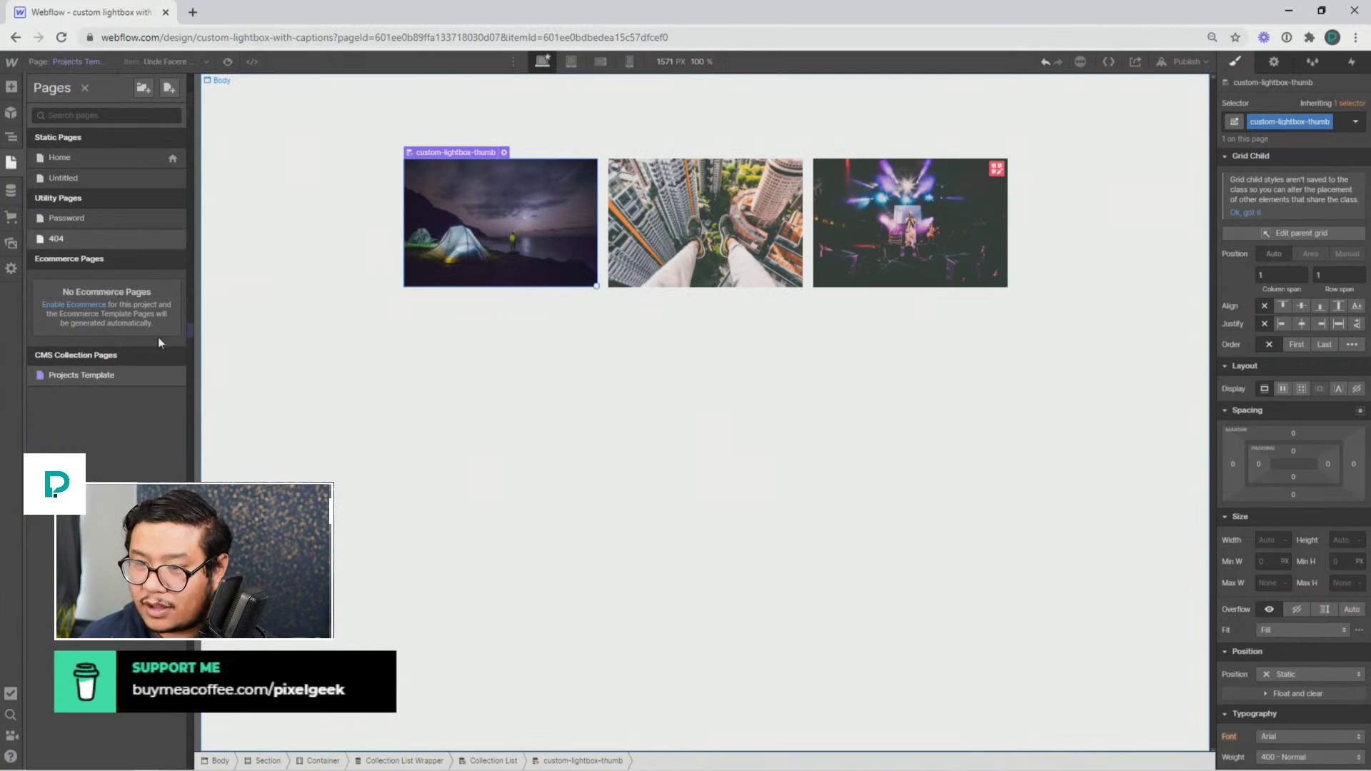
left_click(172, 375)
scroll(363, 563, "down", 15)
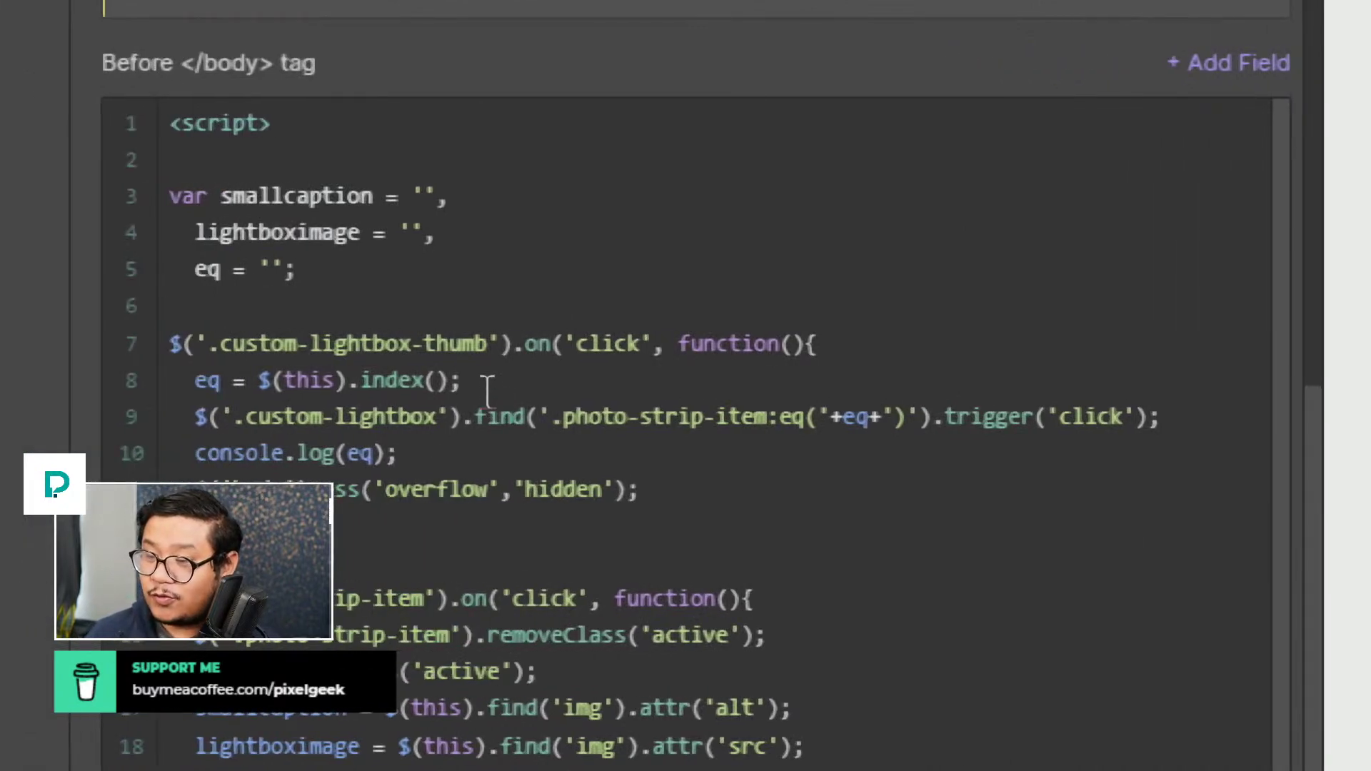
left_click_drag(489, 379, 260, 380)
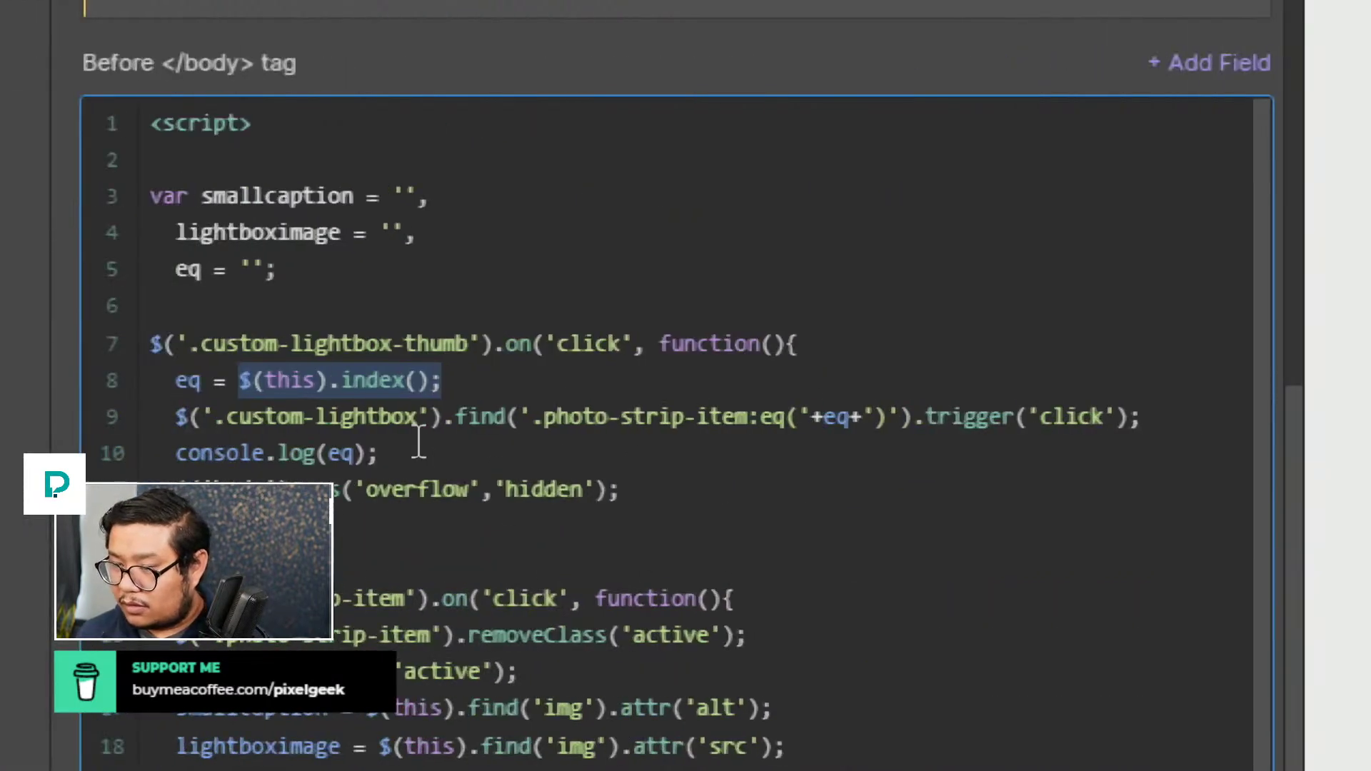
double_click(395, 381)
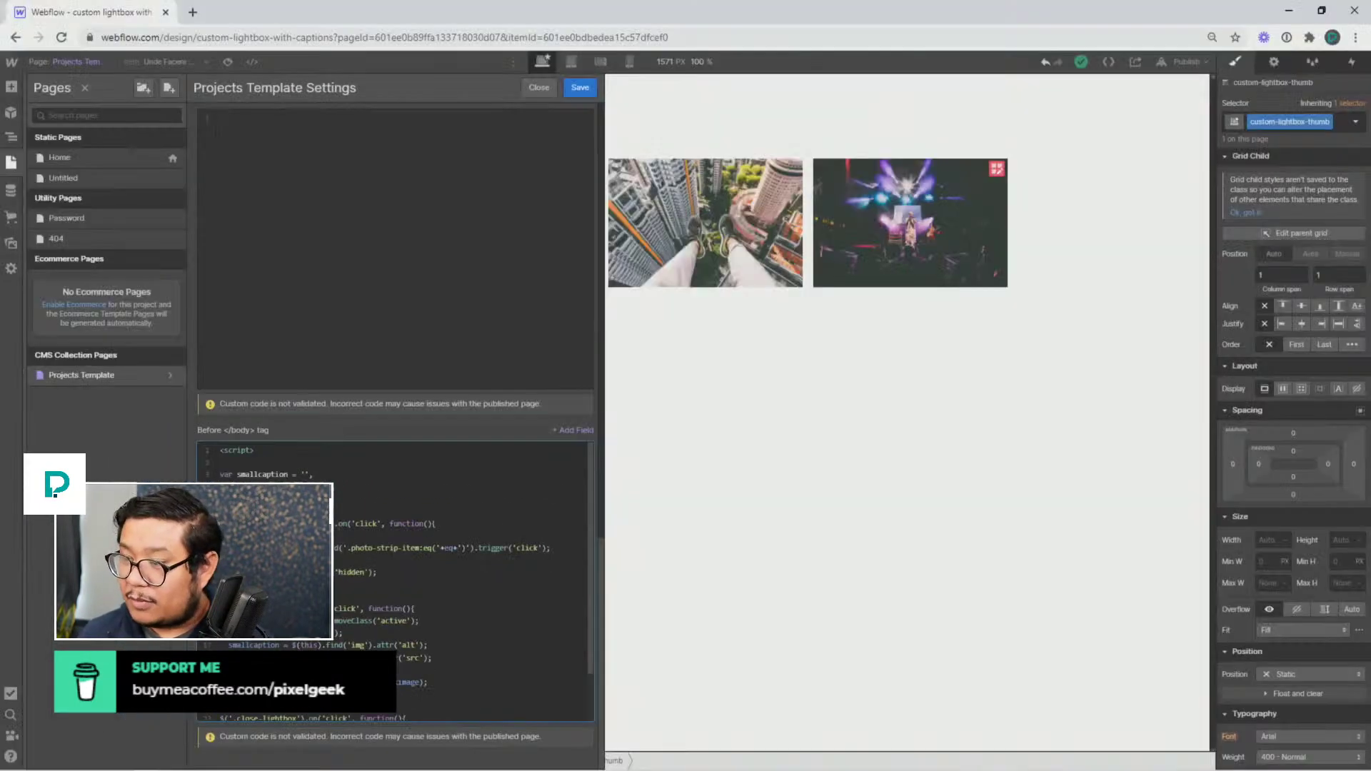
left_click(674, 355)
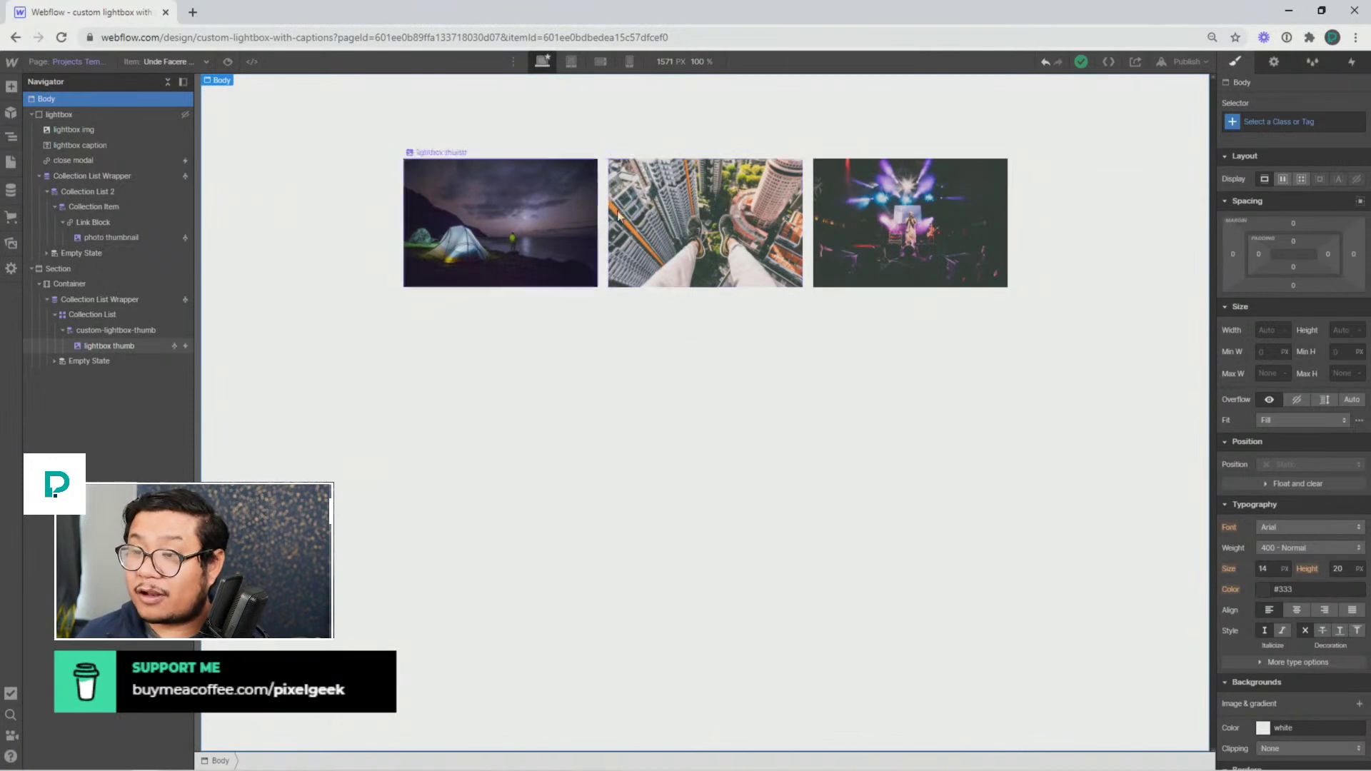
left_click(77, 62)
scroll(372, 590, "down", 5)
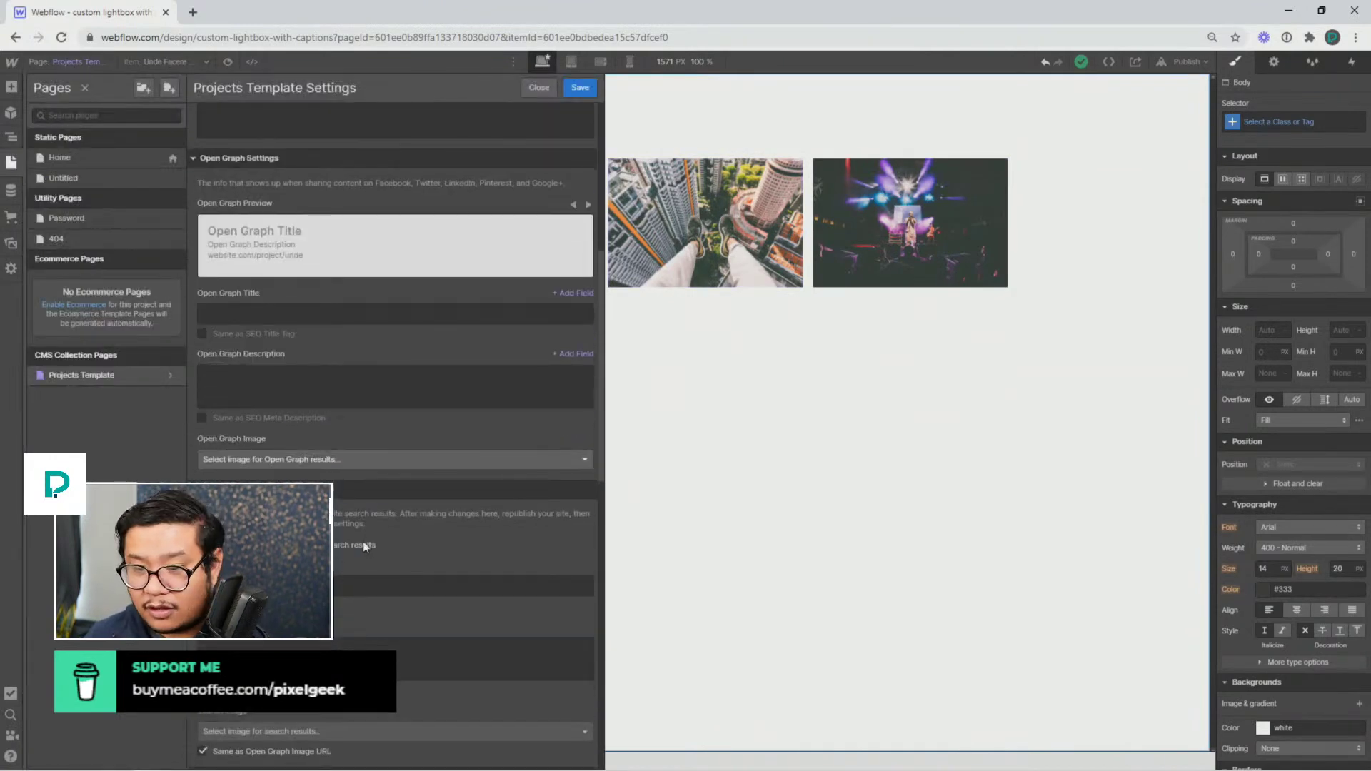
scroll(379, 571, "down", 3)
scroll(383, 590, "down", 6)
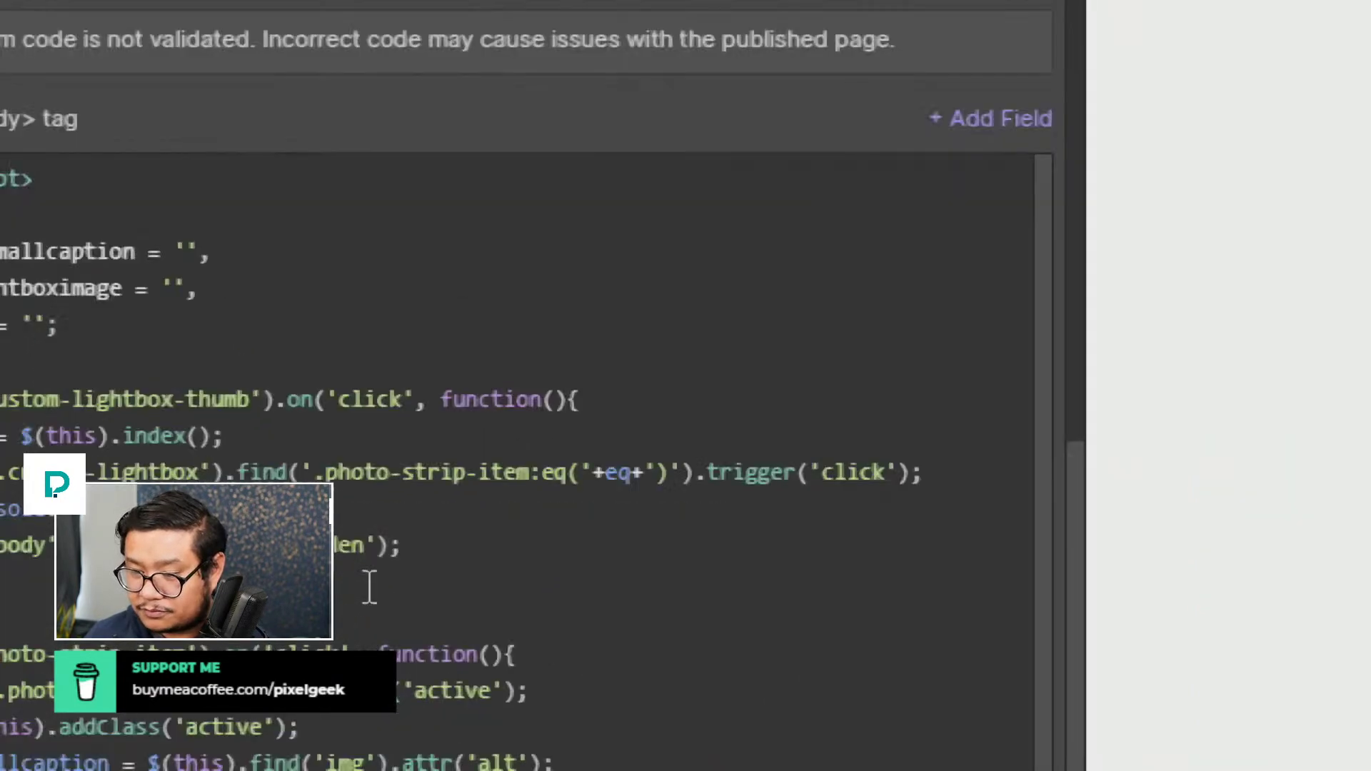
scroll(750, 566, "down", 2)
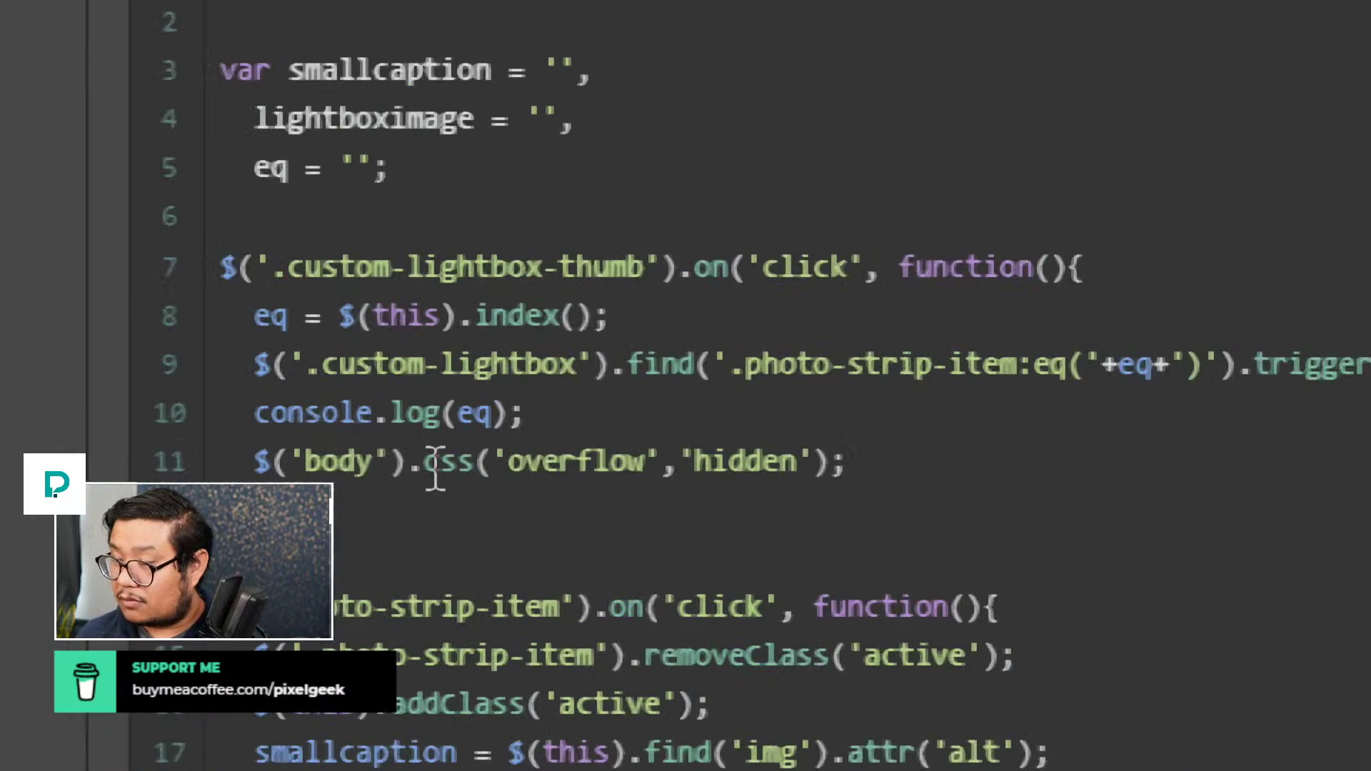
left_click(266, 317)
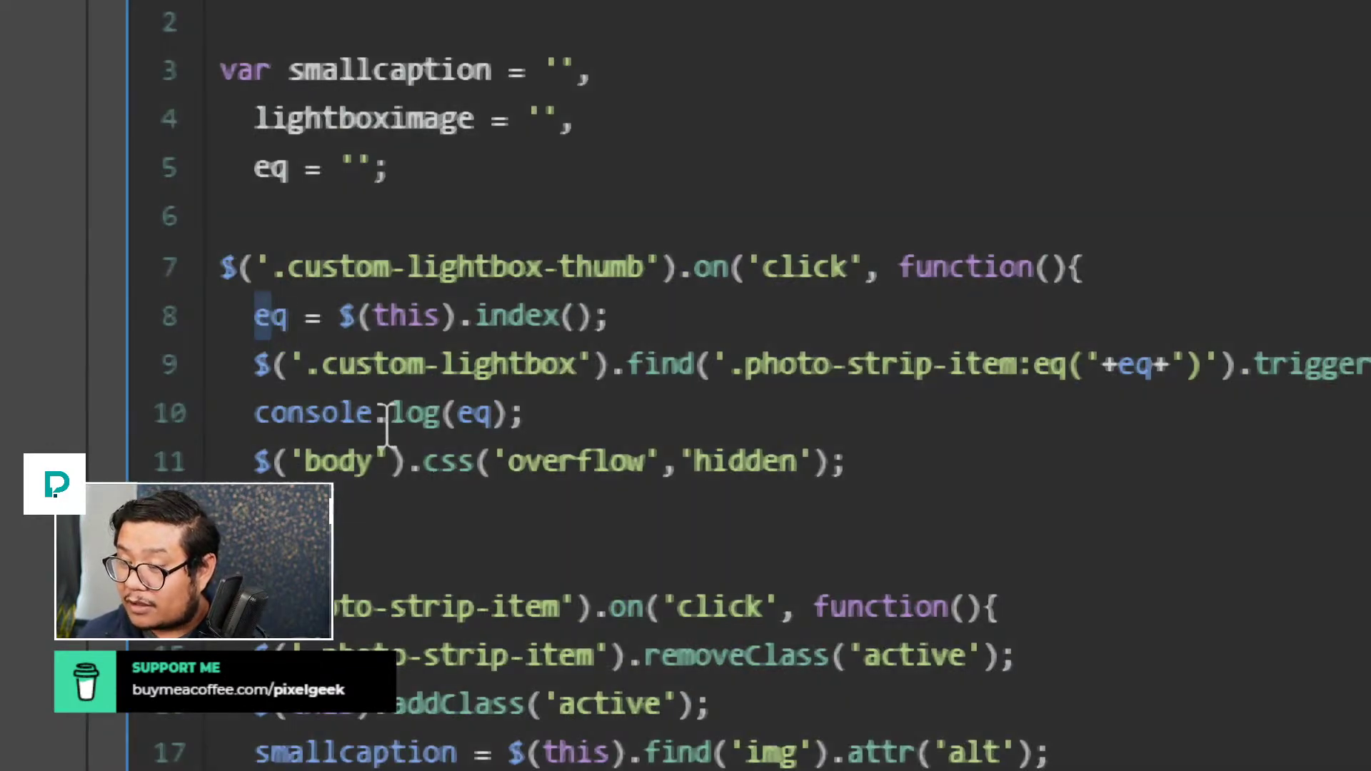
left_click(378, 418)
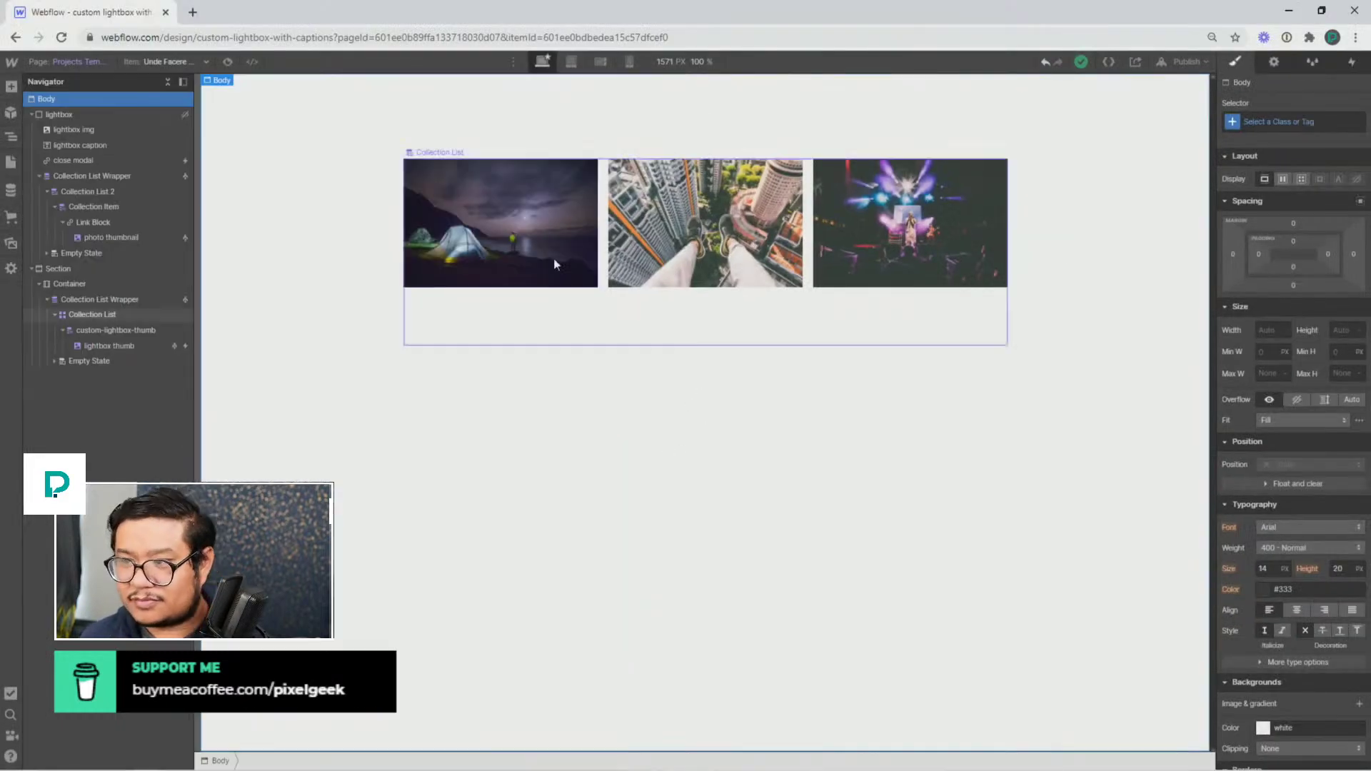
Set the lightbox div's display to Flex and select its first photo thumbnail
left_click(503, 219)
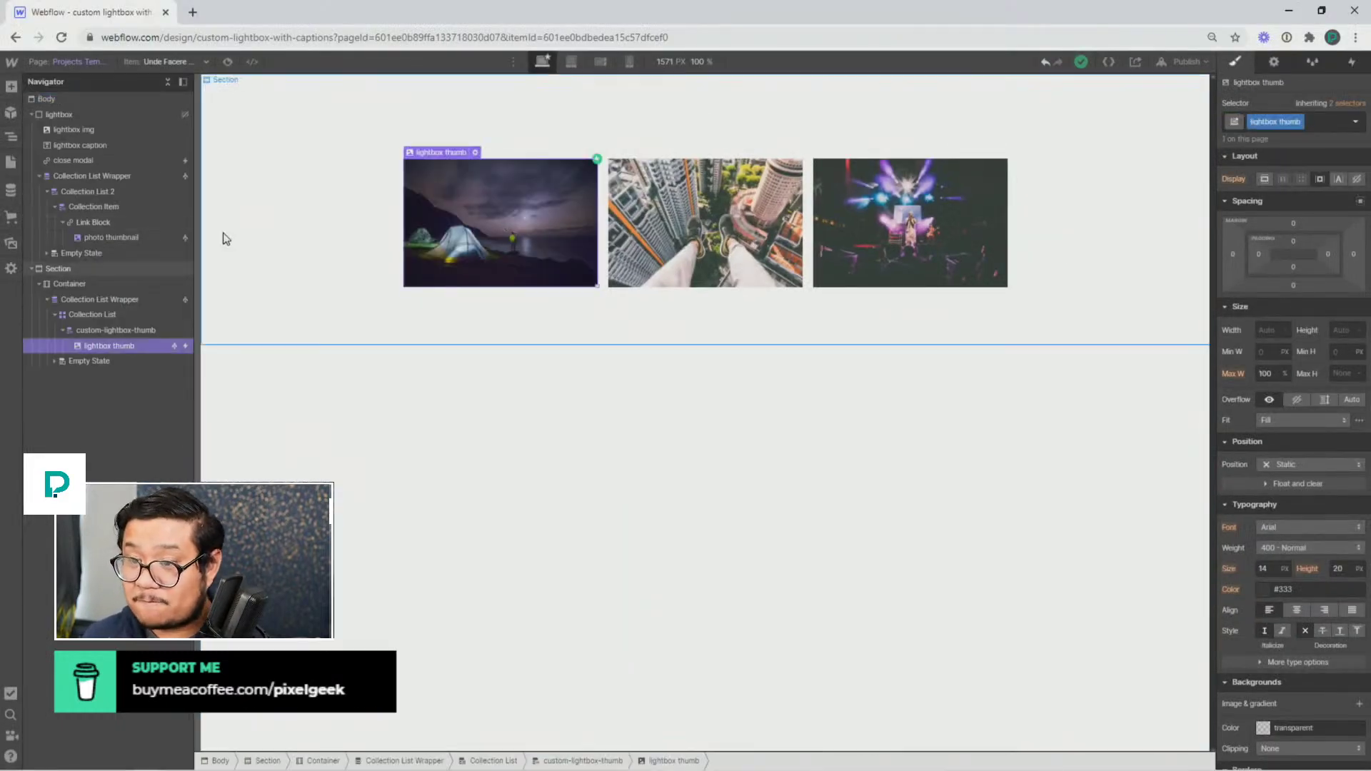
left_click(77, 114)
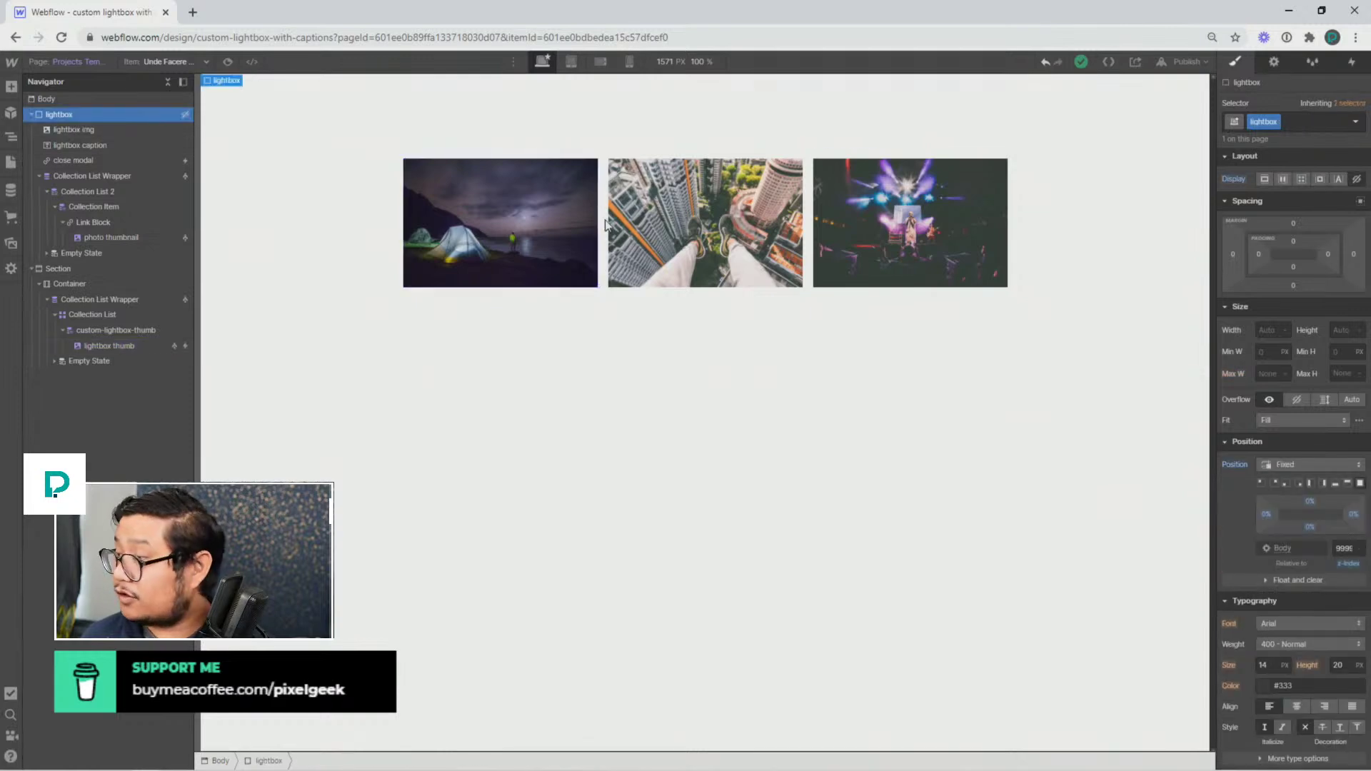
left_click(1344, 63)
left_click(1235, 62)
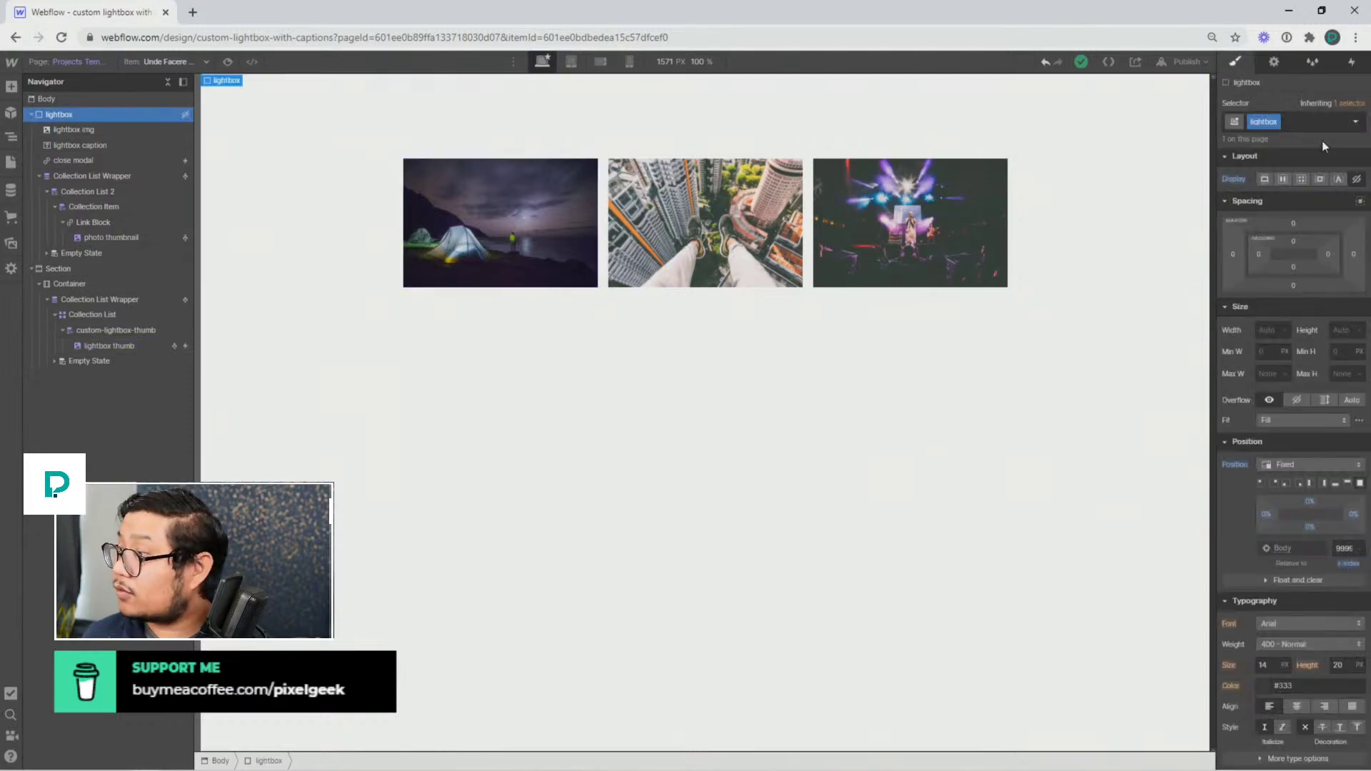
left_click(1281, 178)
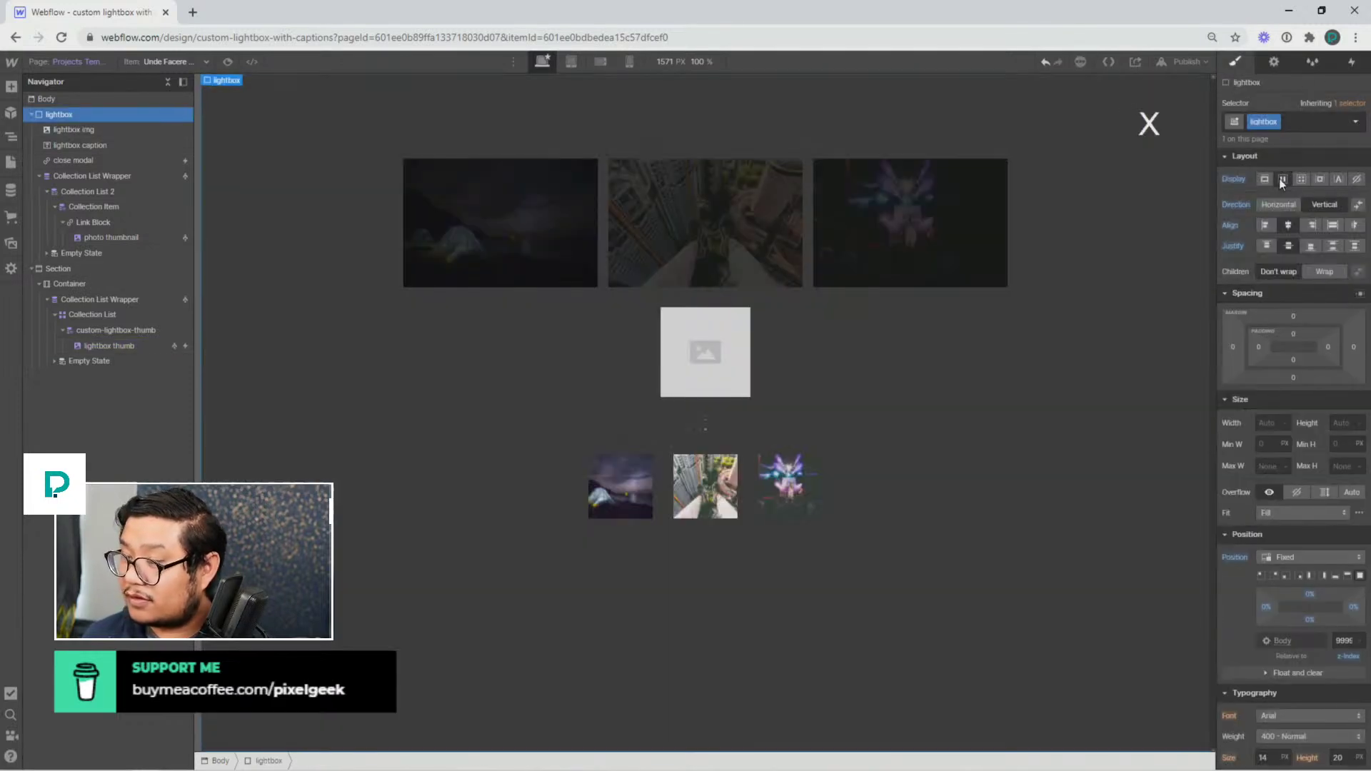
left_click(612, 484)
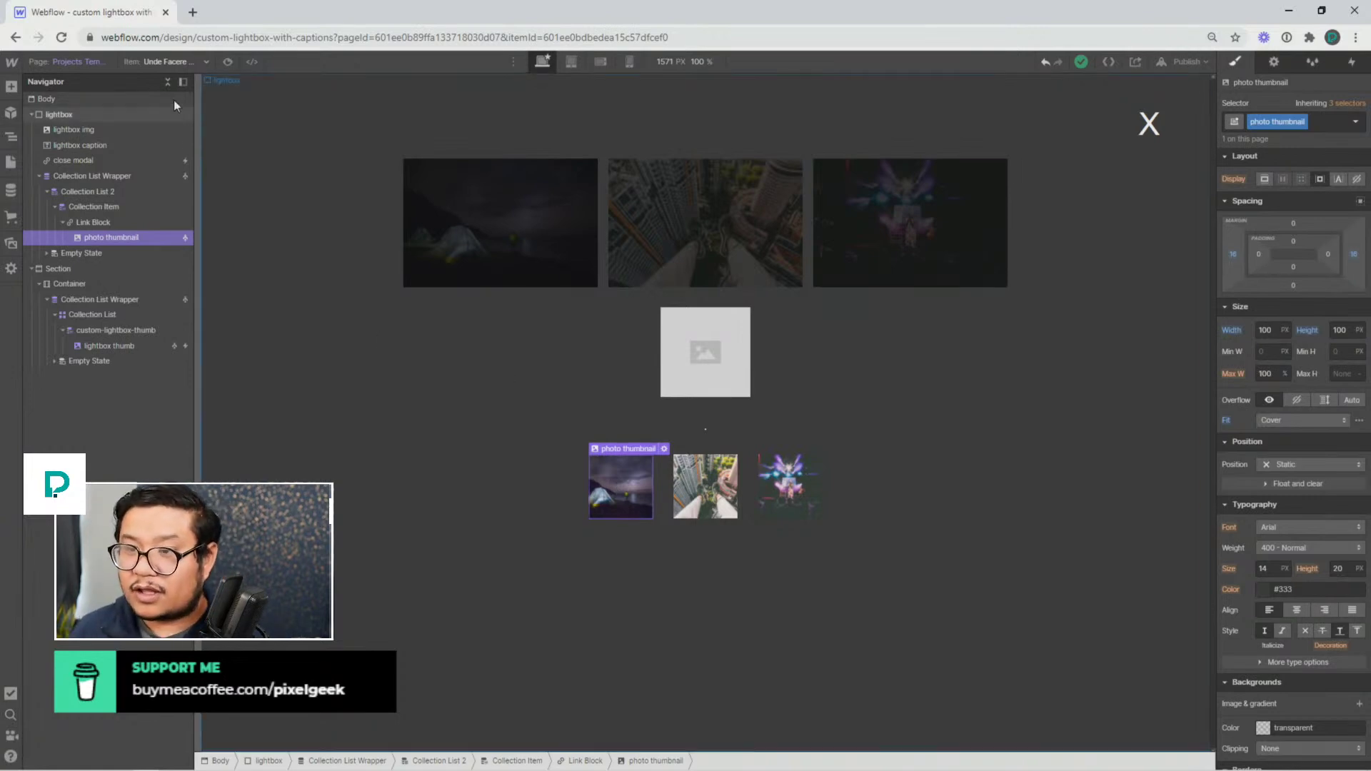
Examine the custom-lightbox-thumb handler in the Projects Template's before-</body> code, including the photo-strip-item click trigger and the body's overflow setting
left_click(105, 62)
scroll(380, 647, "down", 5)
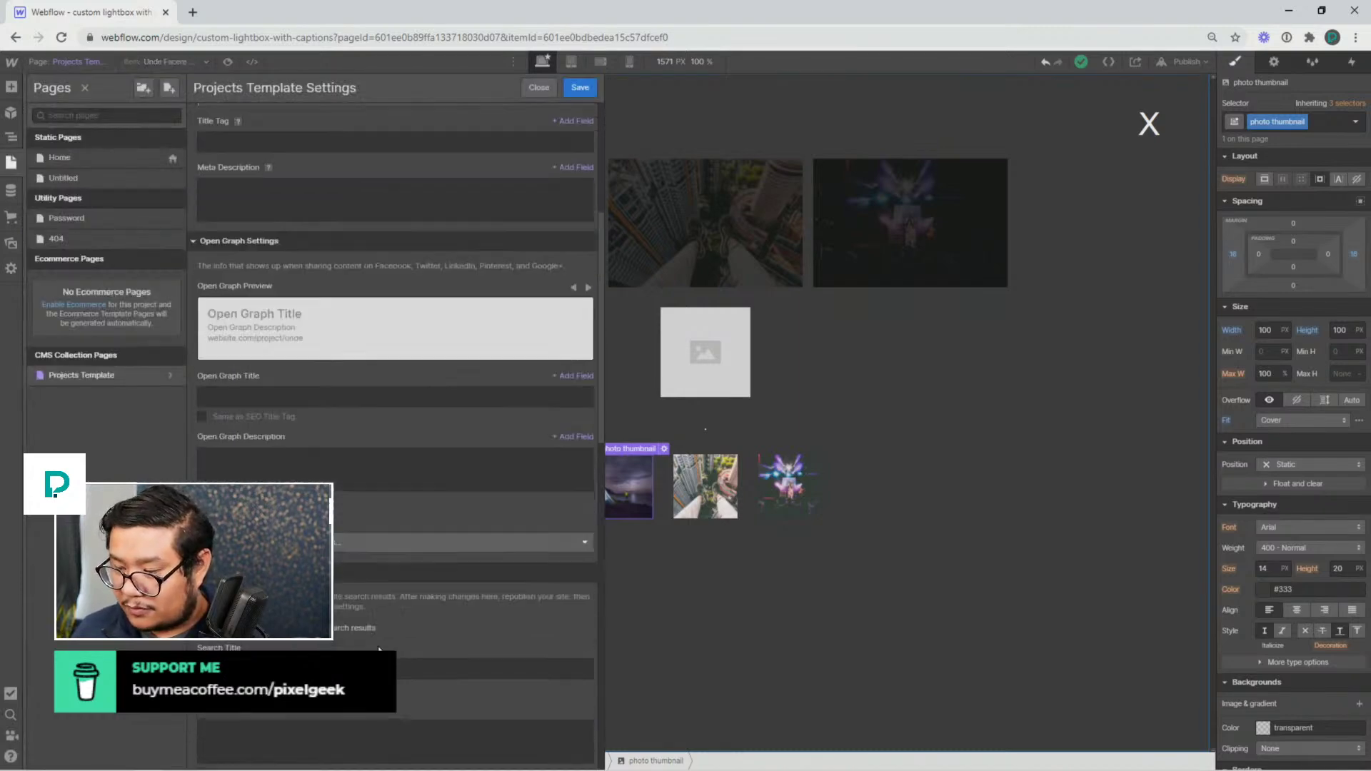
scroll(381, 646, "down", 8)
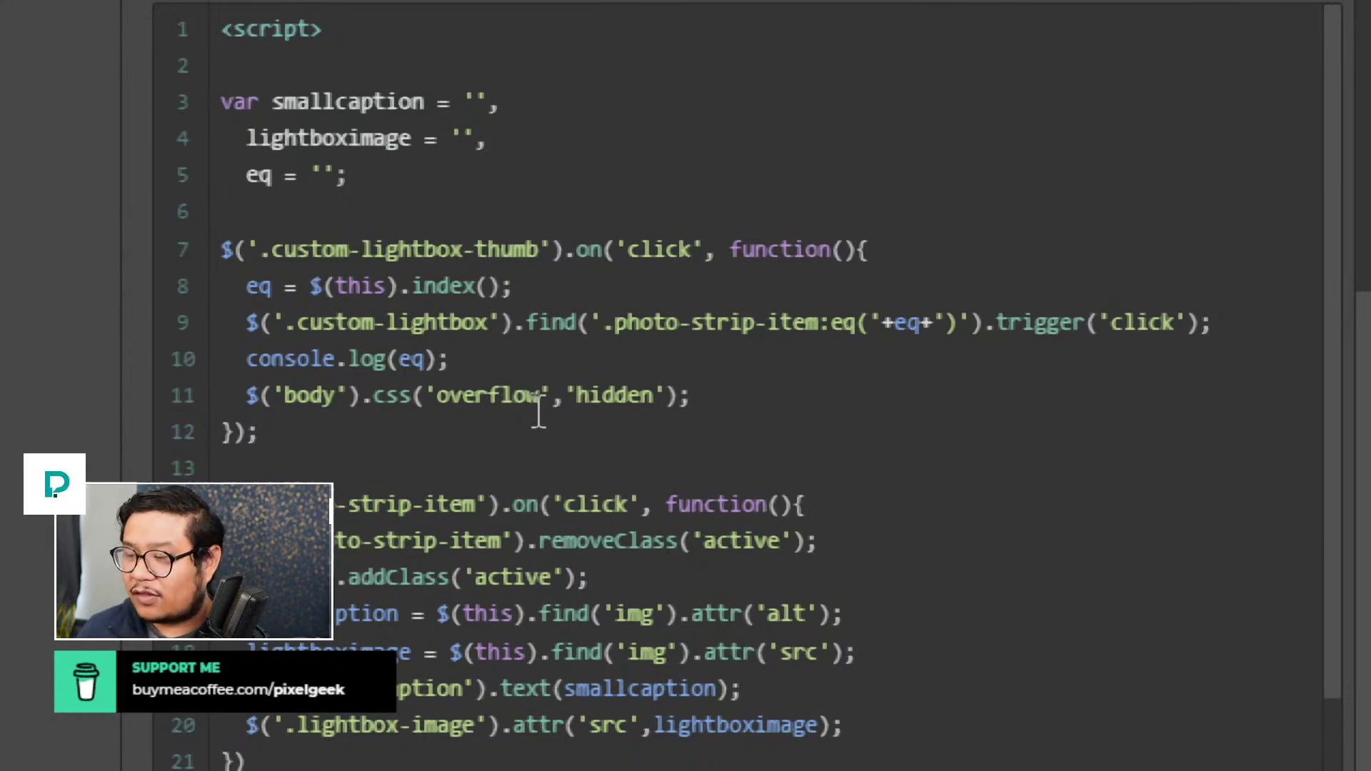
double_click(522, 404)
double_click(344, 255)
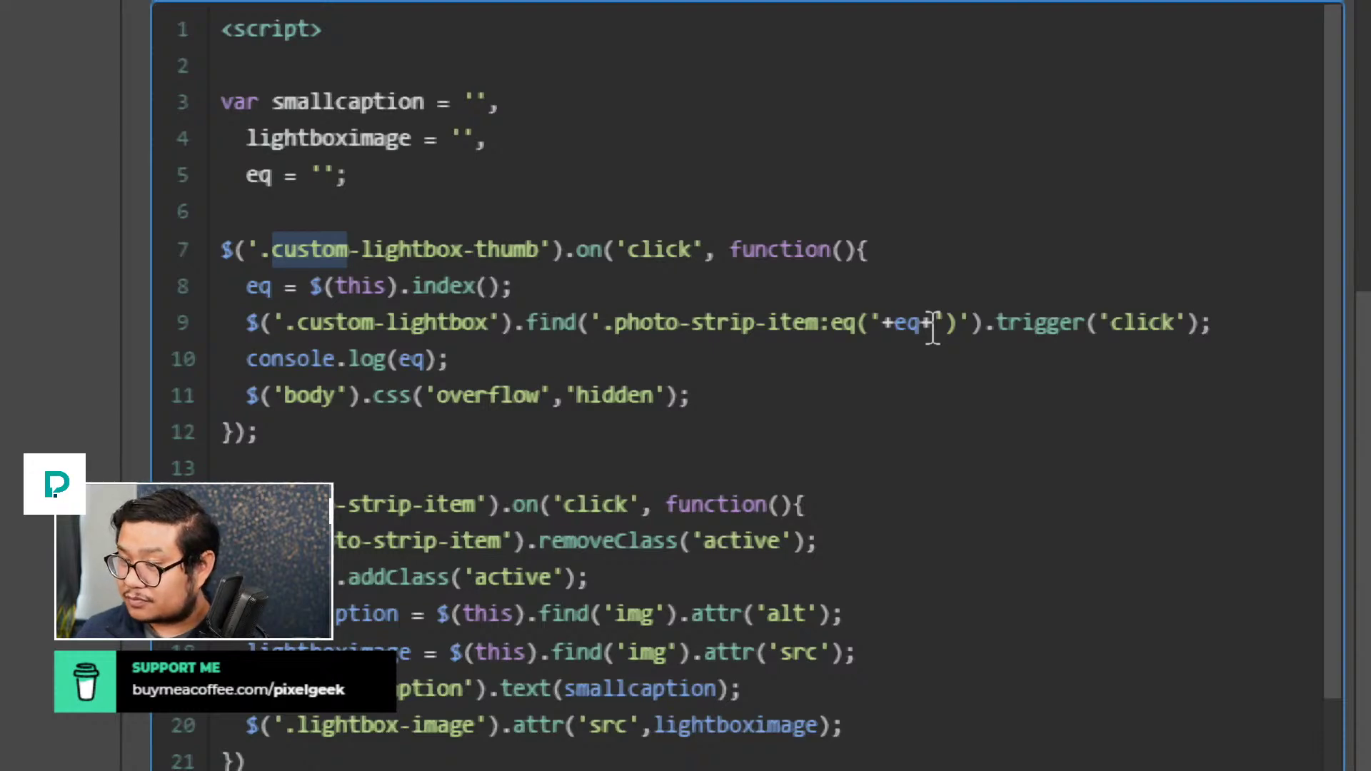
scroll(731, 418, "down", 2)
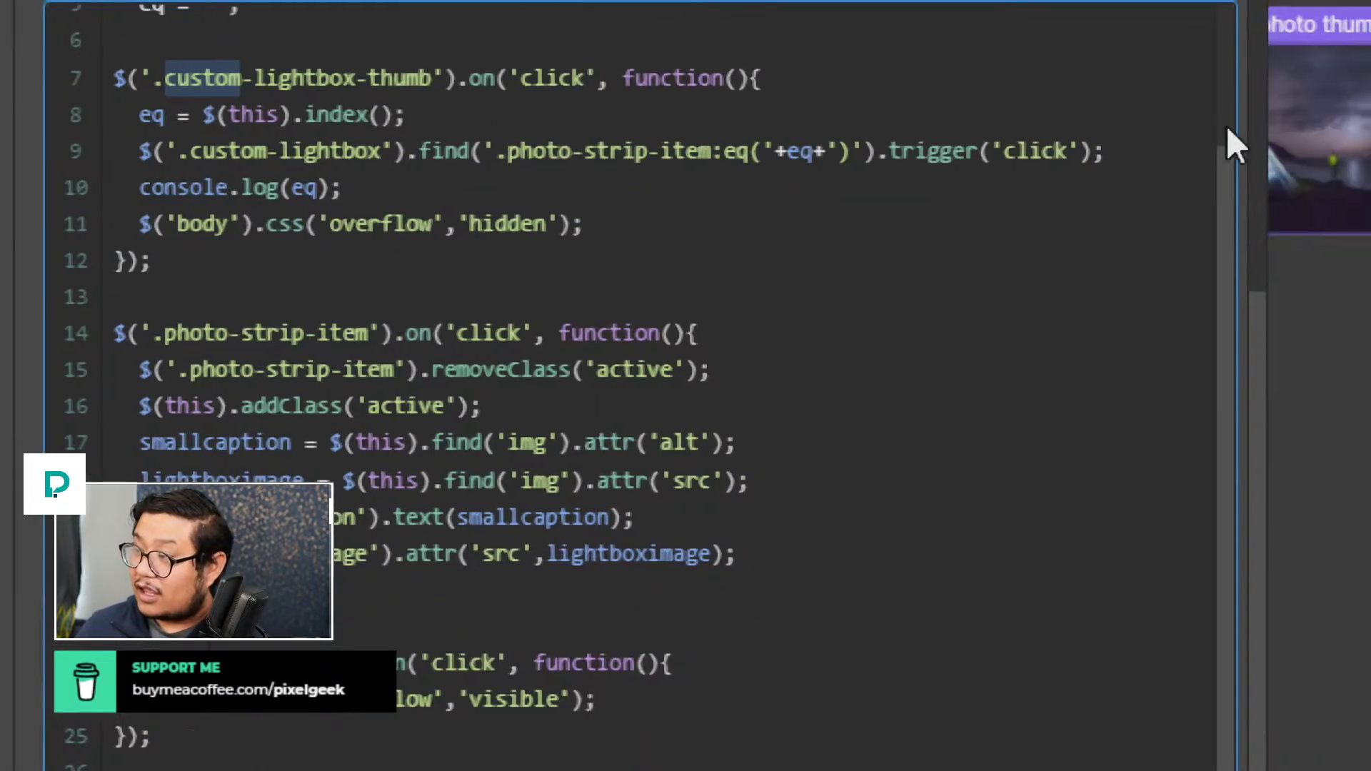
Examine how the photo-strip-item click handler removes the active class from all items and adds it to the clicked one
left_click_drag(178, 335, 337, 351)
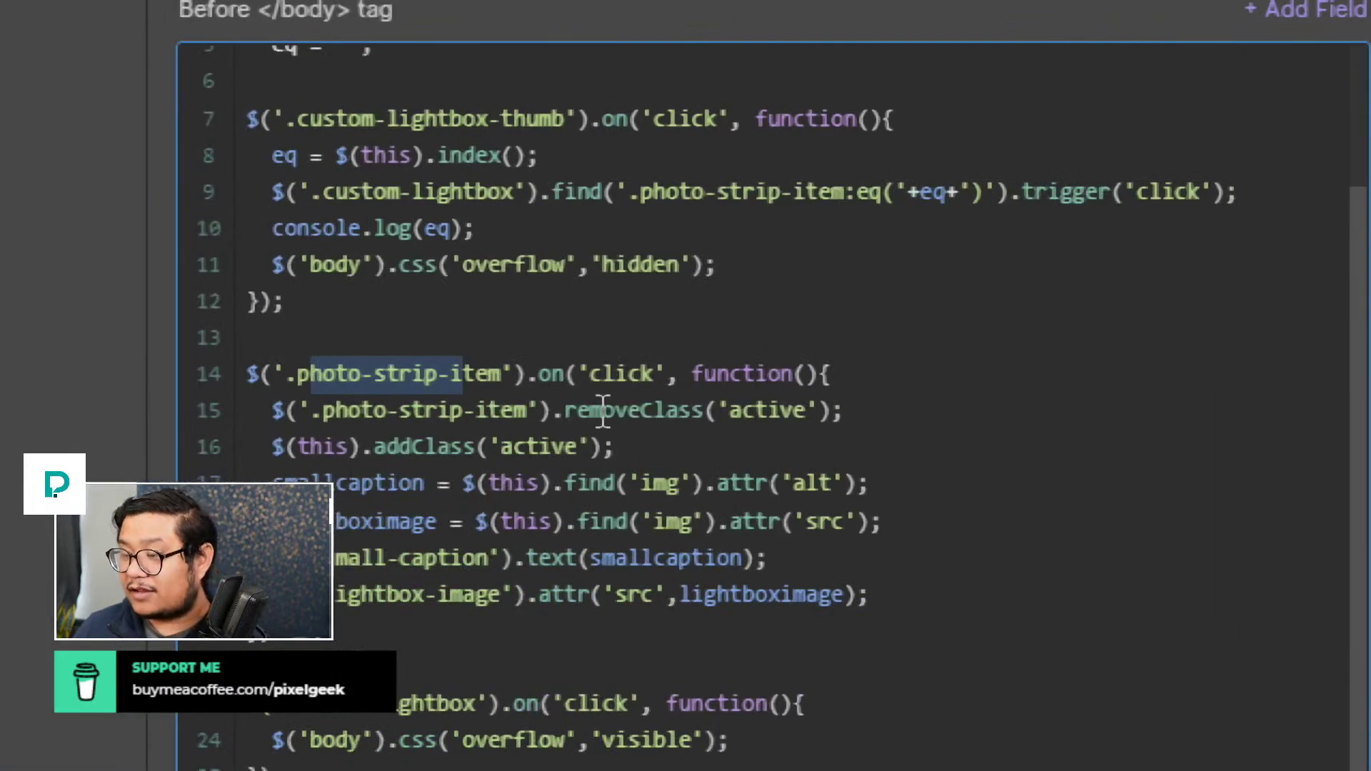
double_click(604, 412)
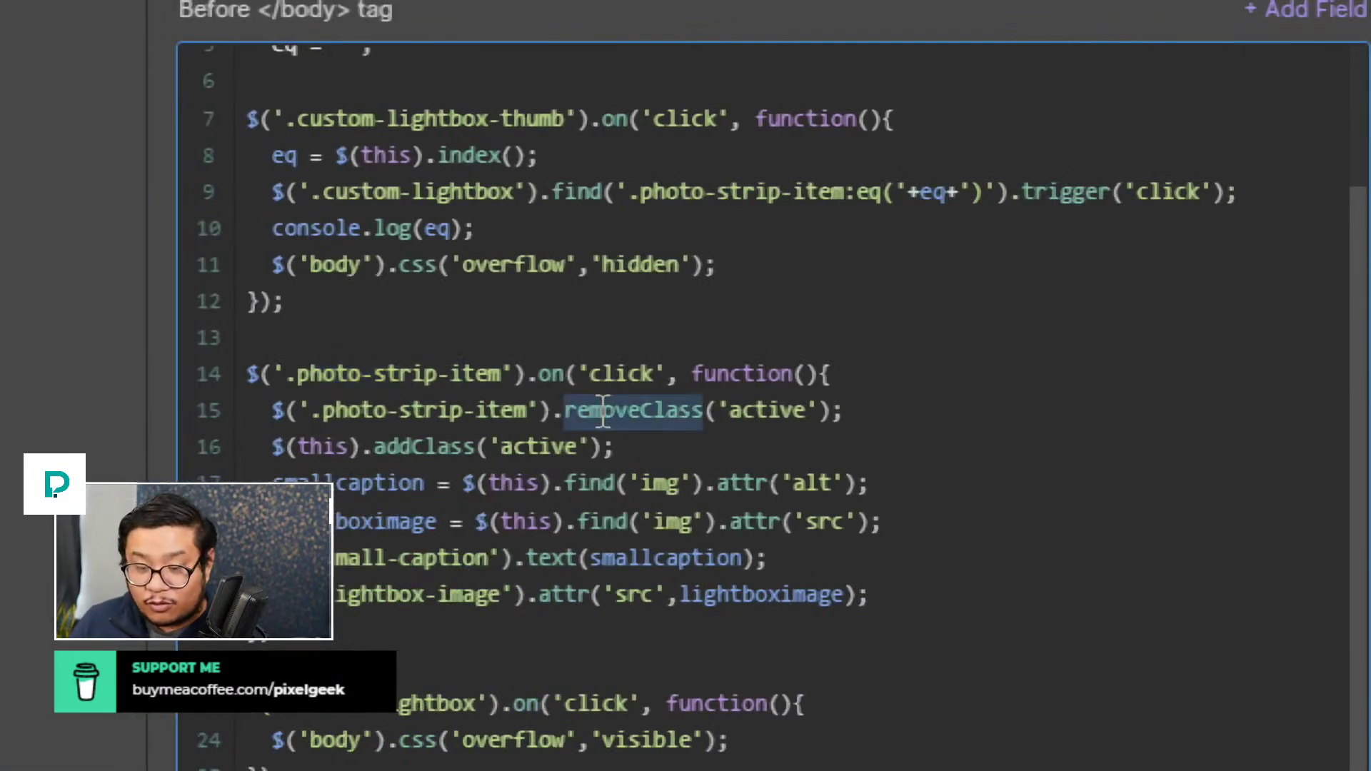
double_click(763, 427)
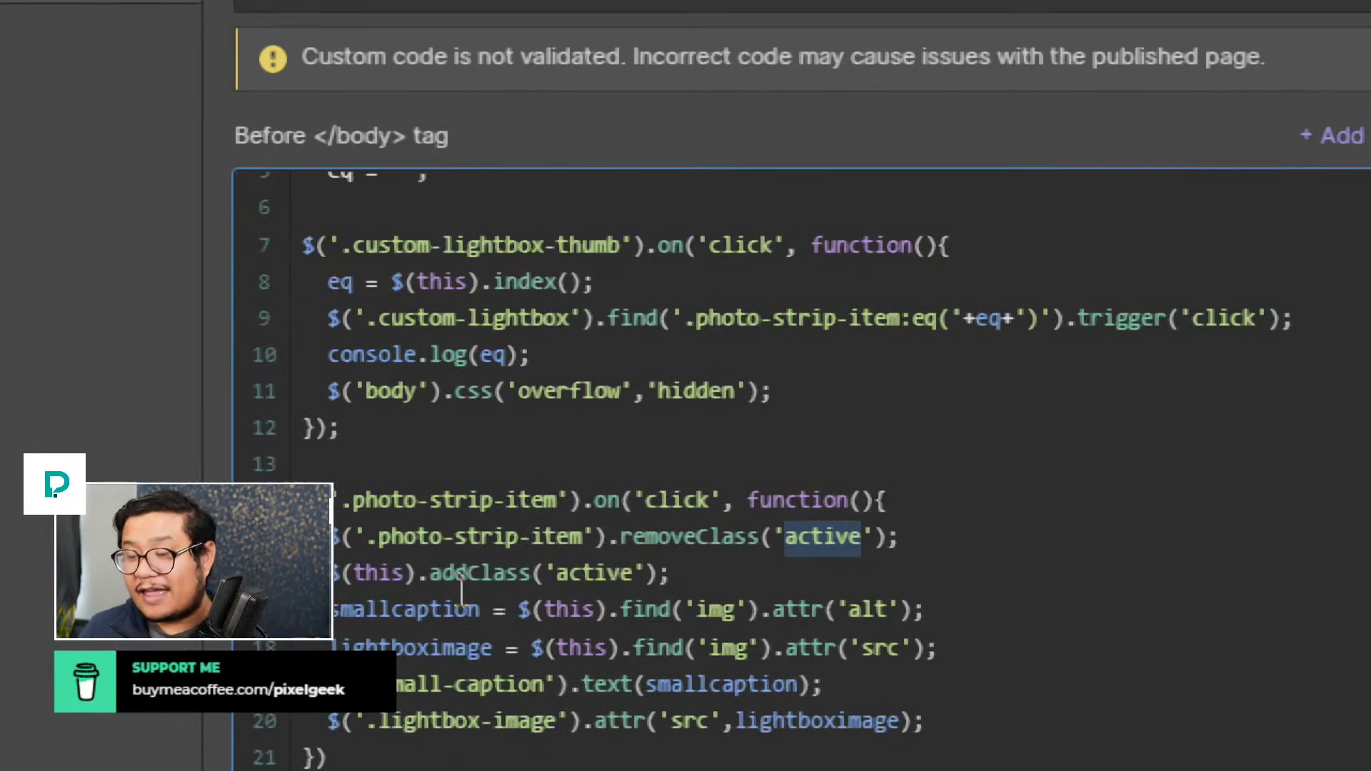
left_click(606, 550)
double_click(596, 575)
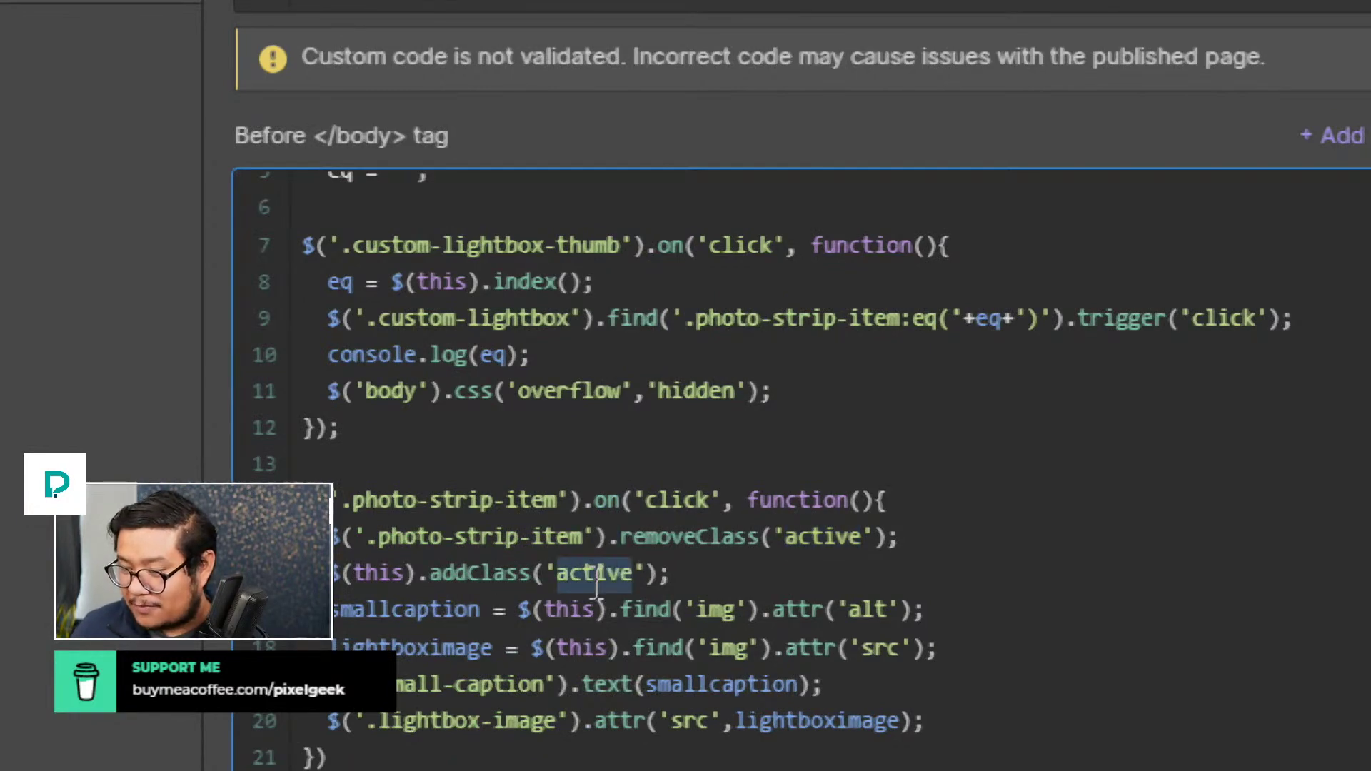
Examine the script lines that fill smallcaption from the clicked image's alt attribute and lightboximage from its src
scroll(603, 714, "down", 3)
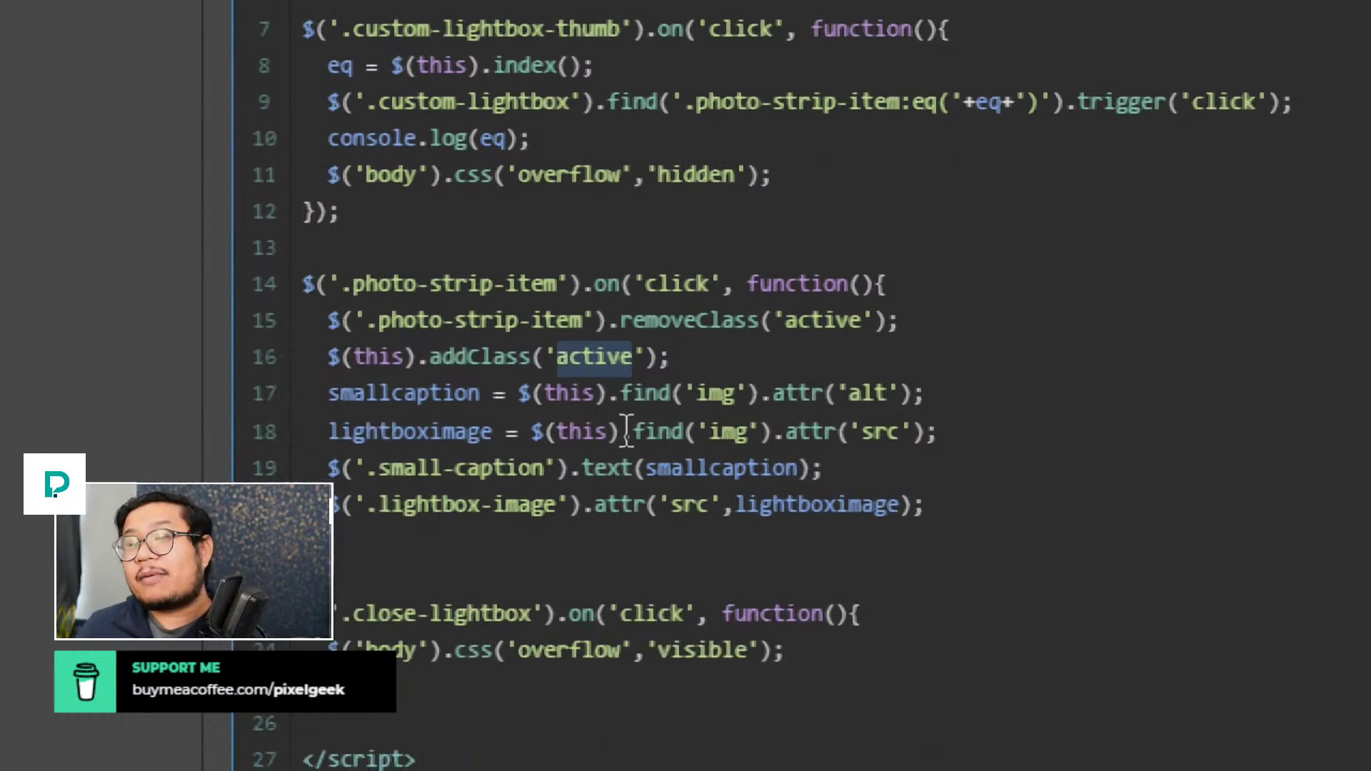
double_click(410, 395)
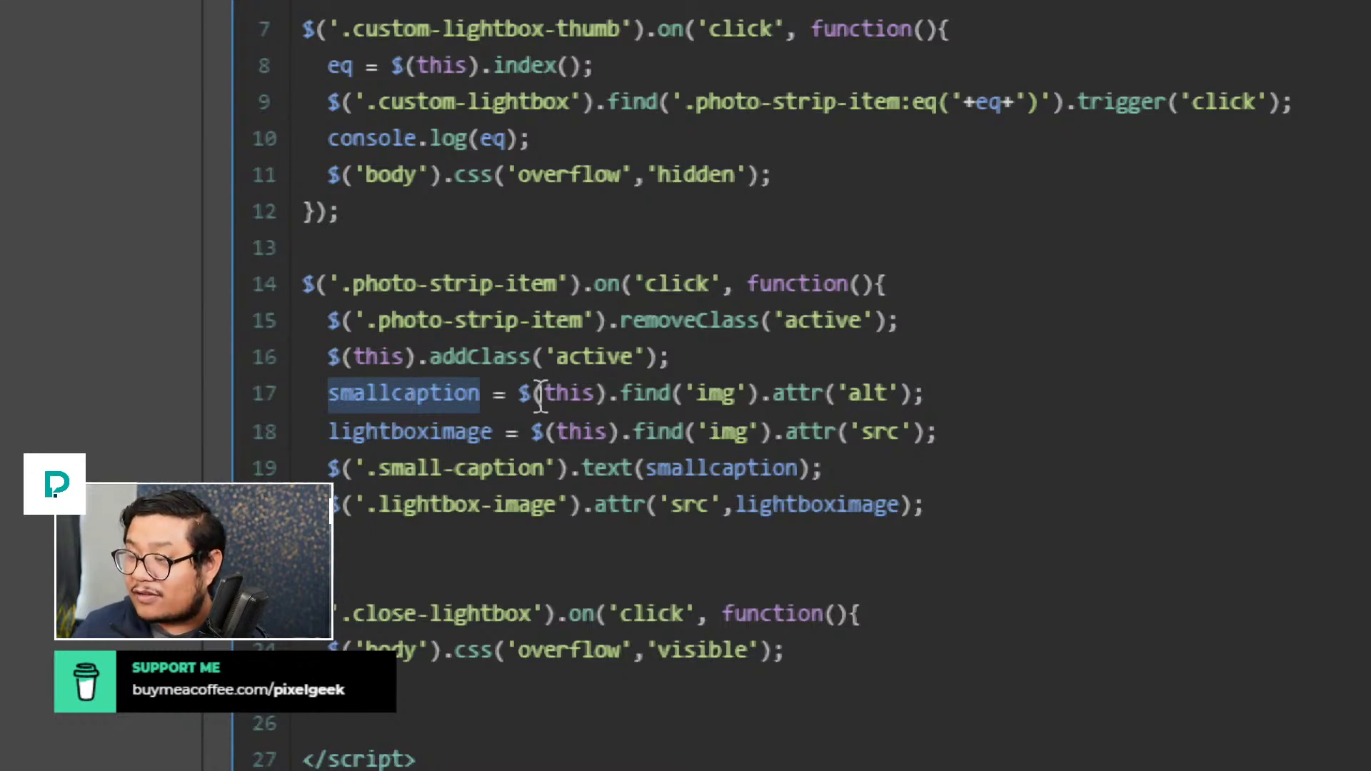
left_click_drag(536, 395, 869, 400)
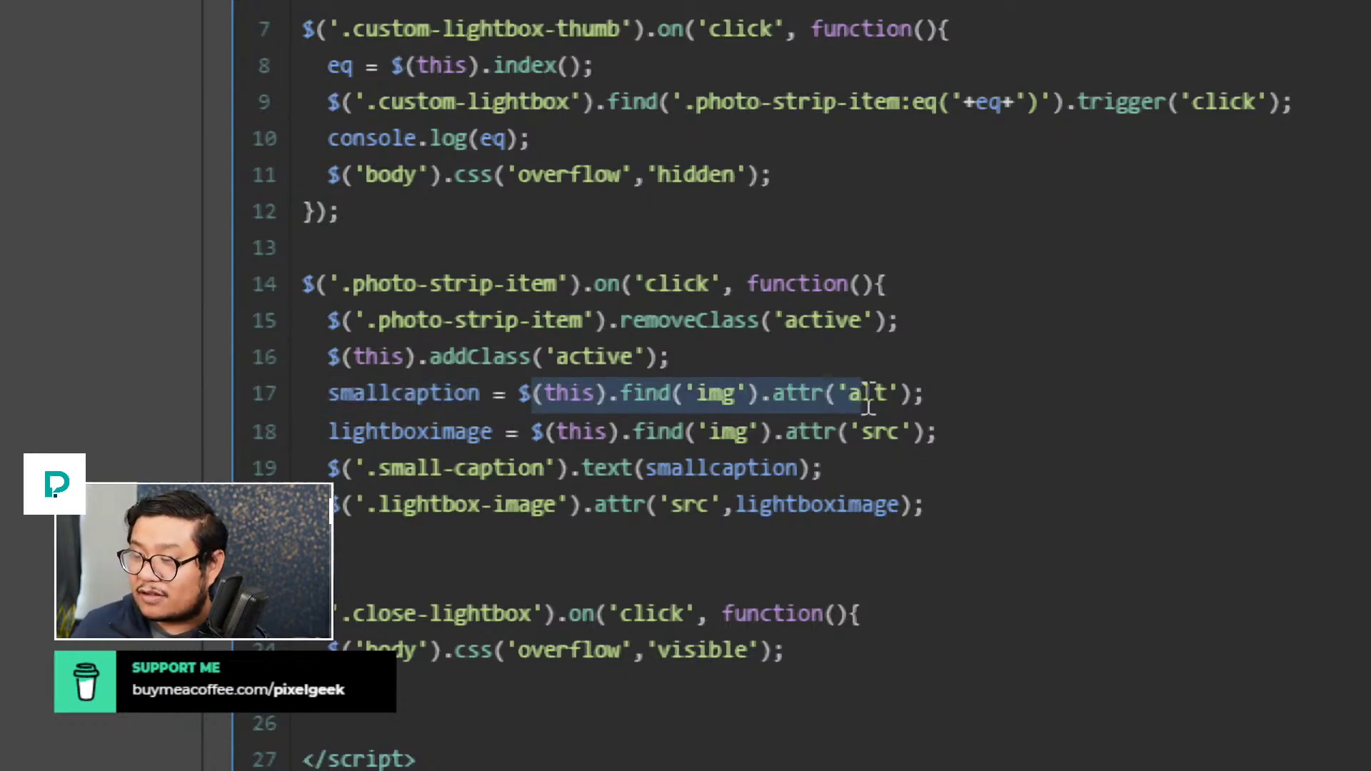
double_click(871, 395)
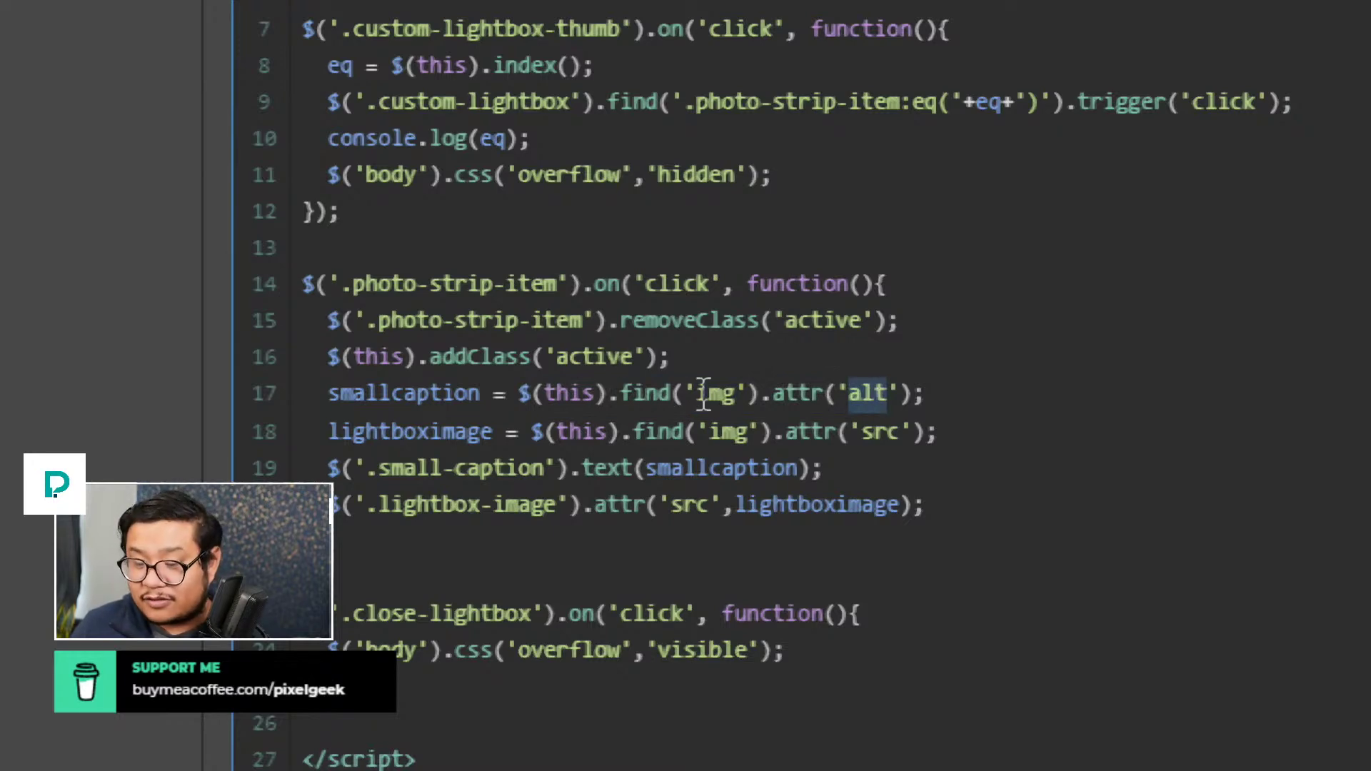
double_click(404, 400)
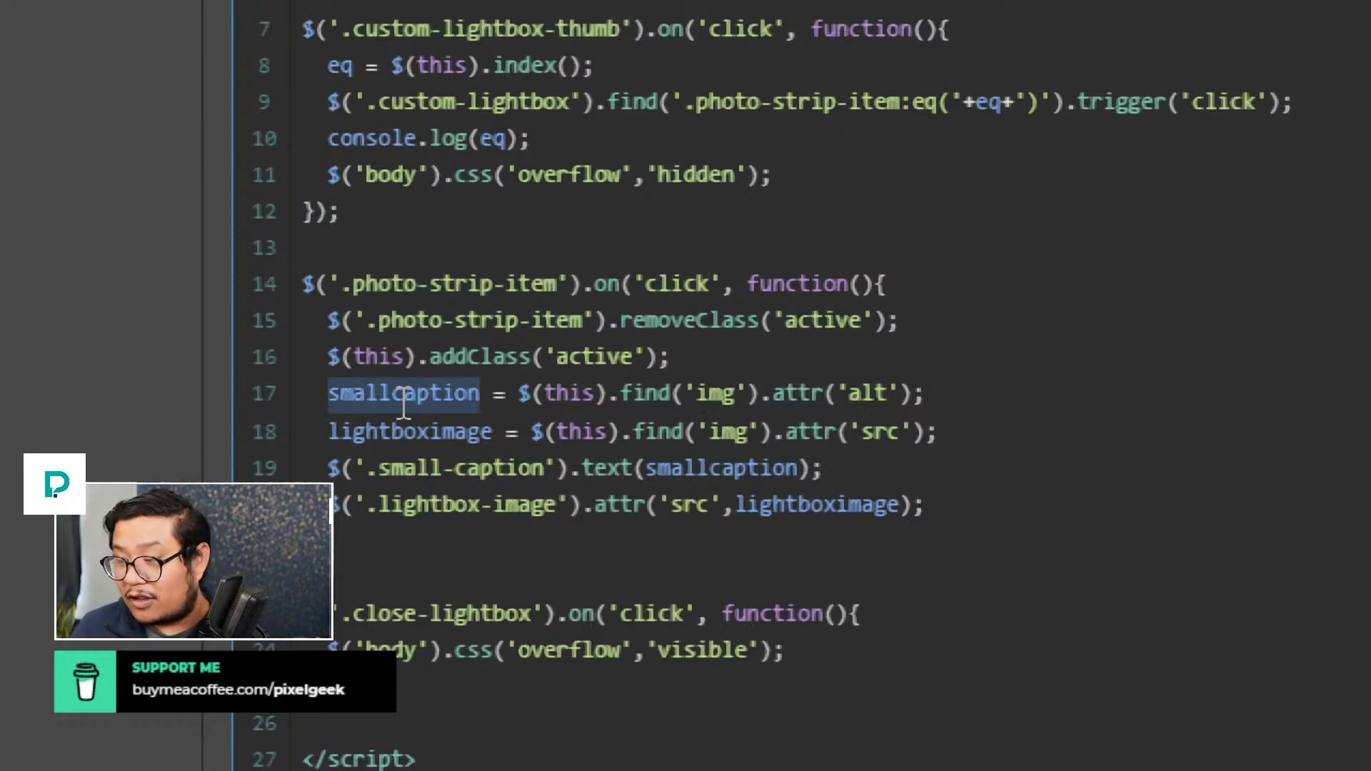
double_click(882, 433)
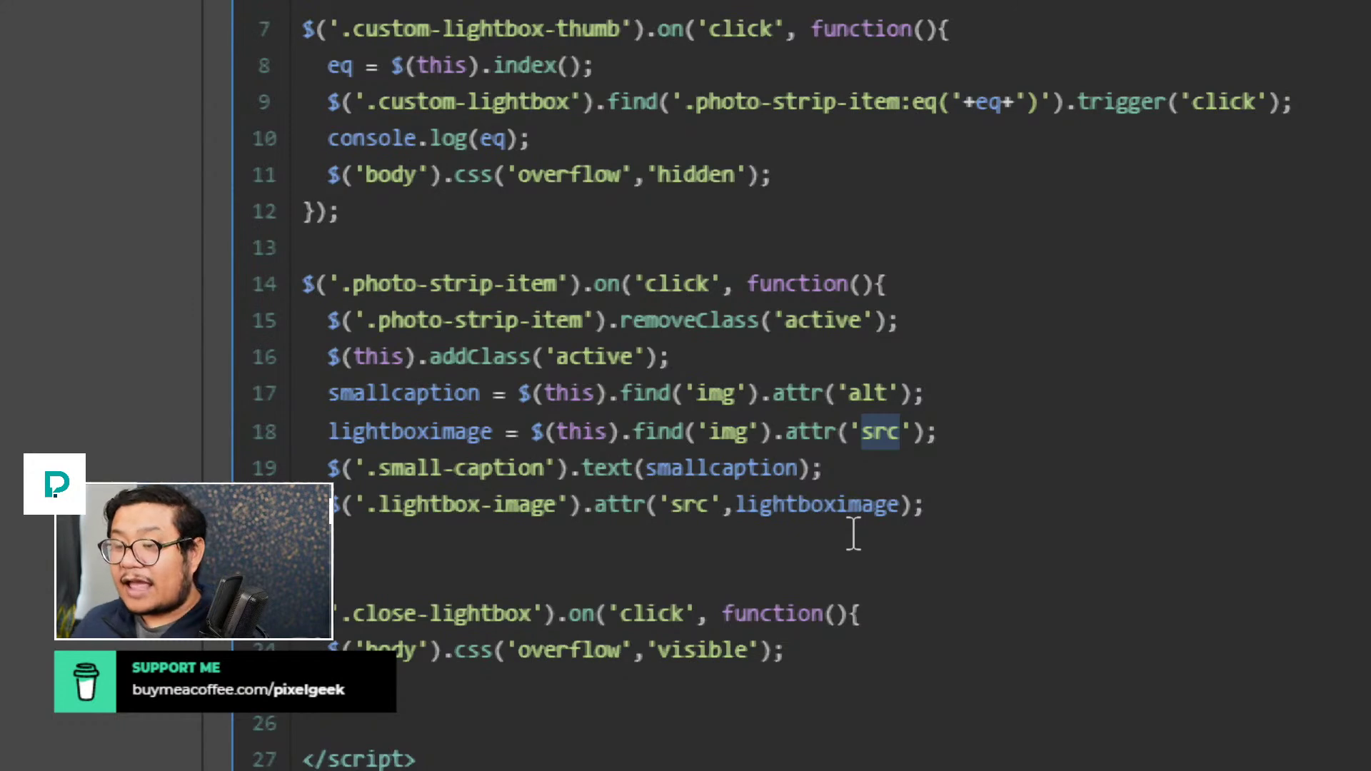
double_click(402, 407)
double_click(404, 431)
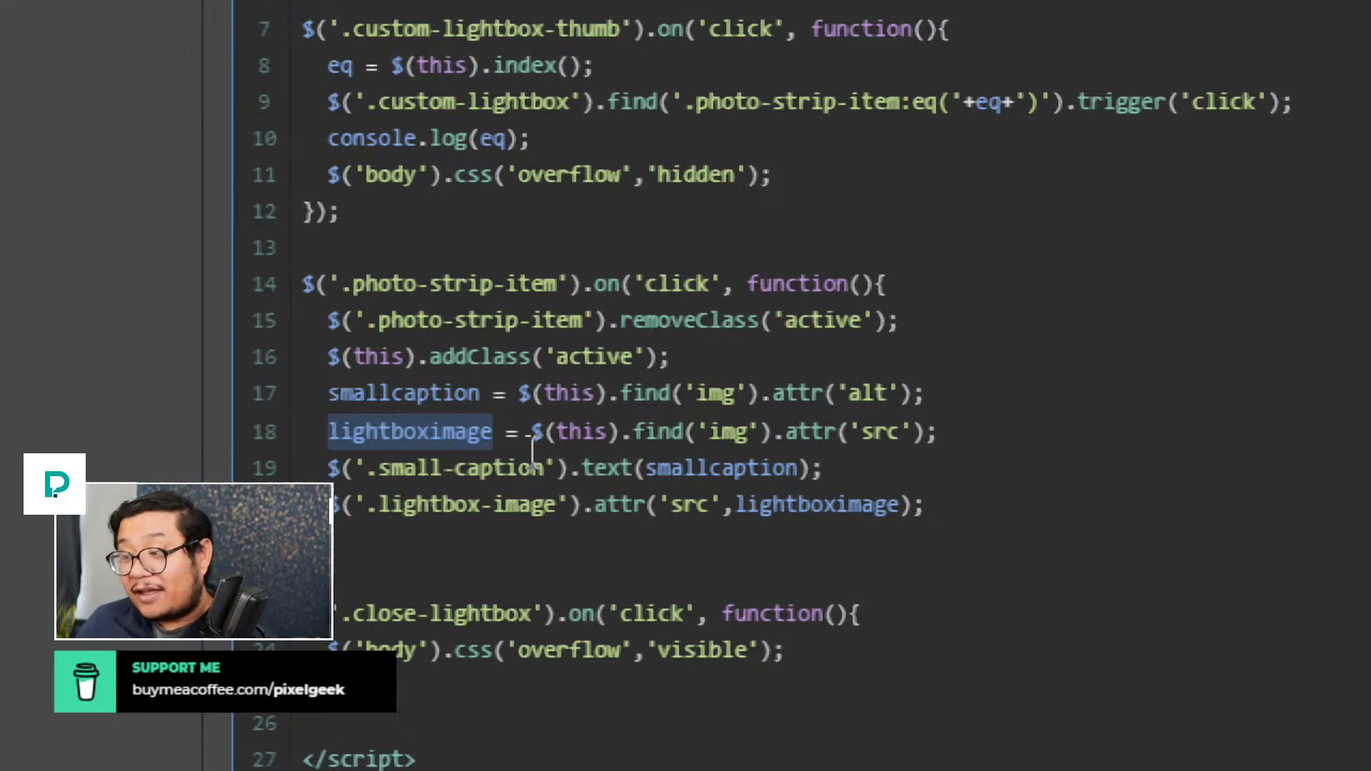
Examine the script lines that write smallcaption into .small-caption and lightboximage into the src of .lightbox-image
left_click_drag(355, 468, 538, 465)
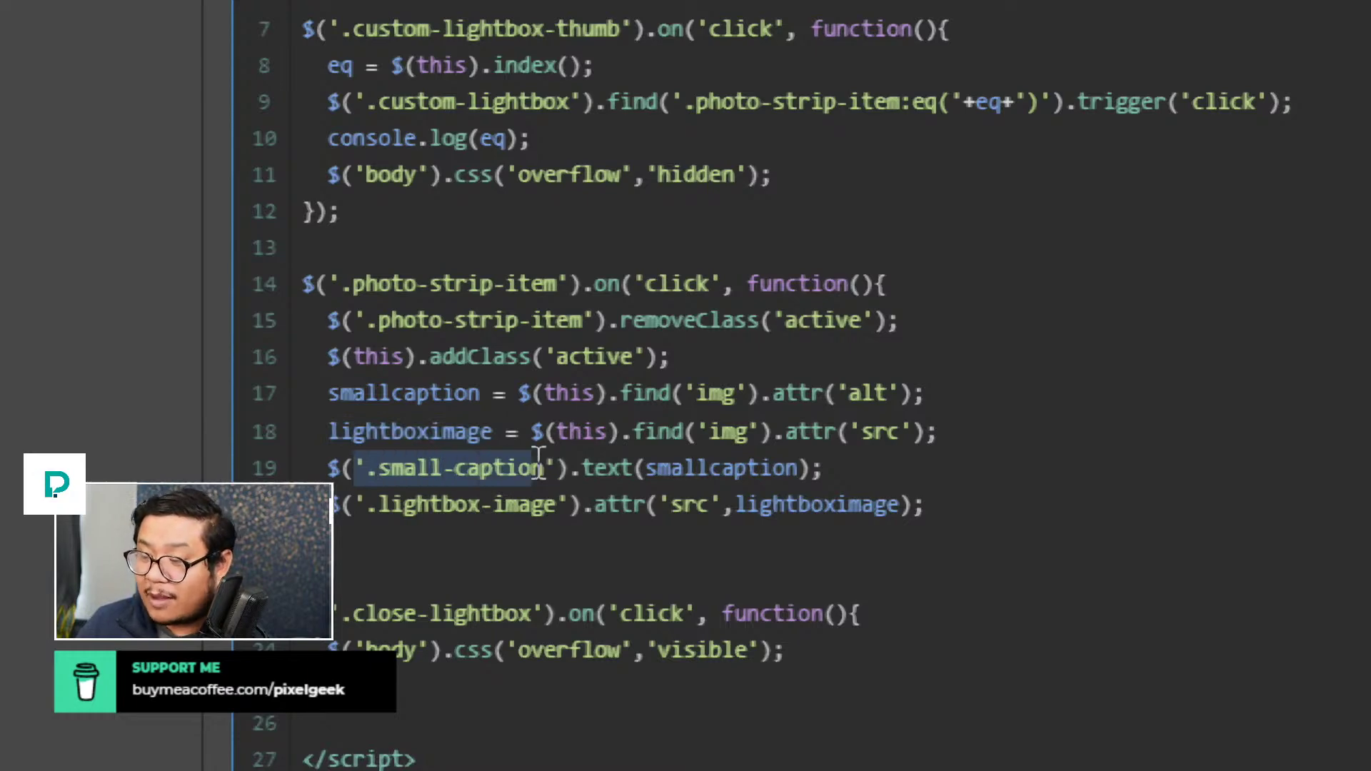
double_click(673, 468)
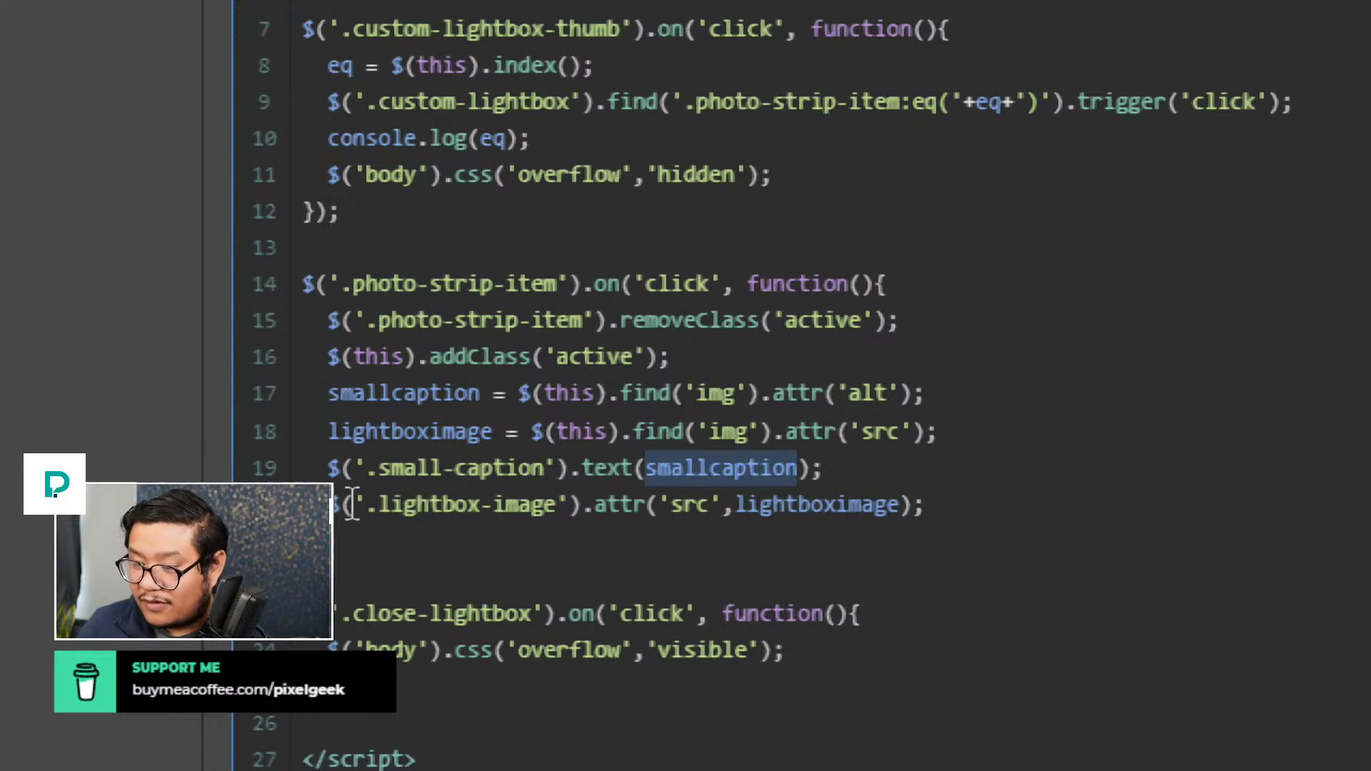
left_click_drag(363, 507, 566, 510)
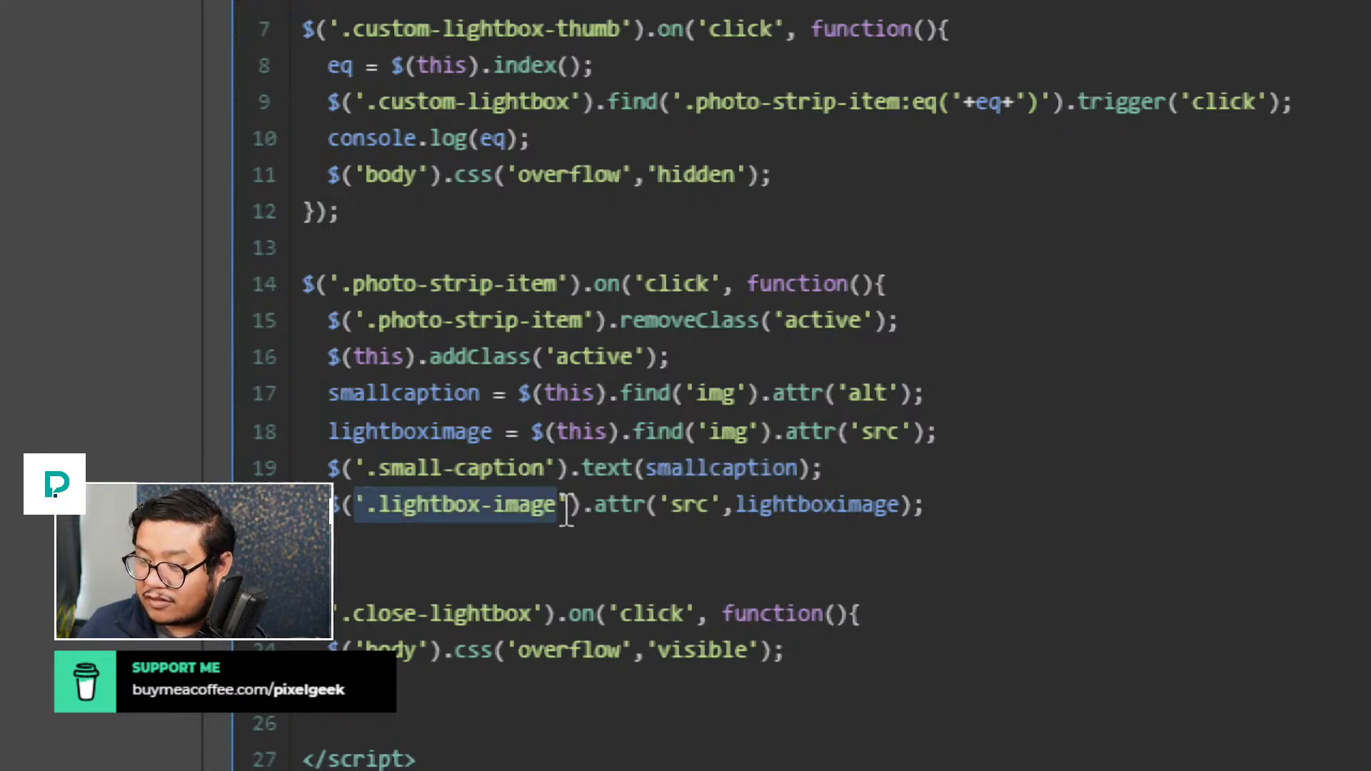
double_click(684, 504)
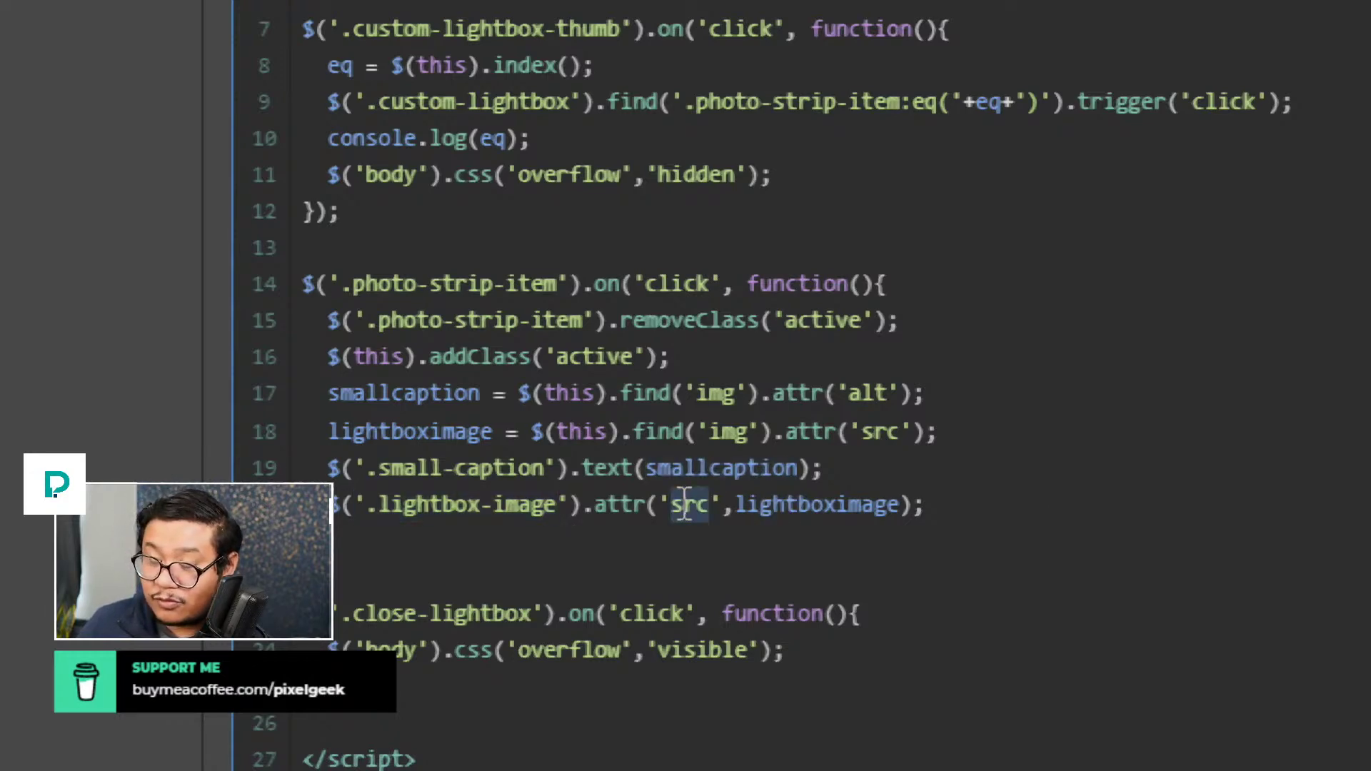
left_click_drag(759, 504, 876, 492)
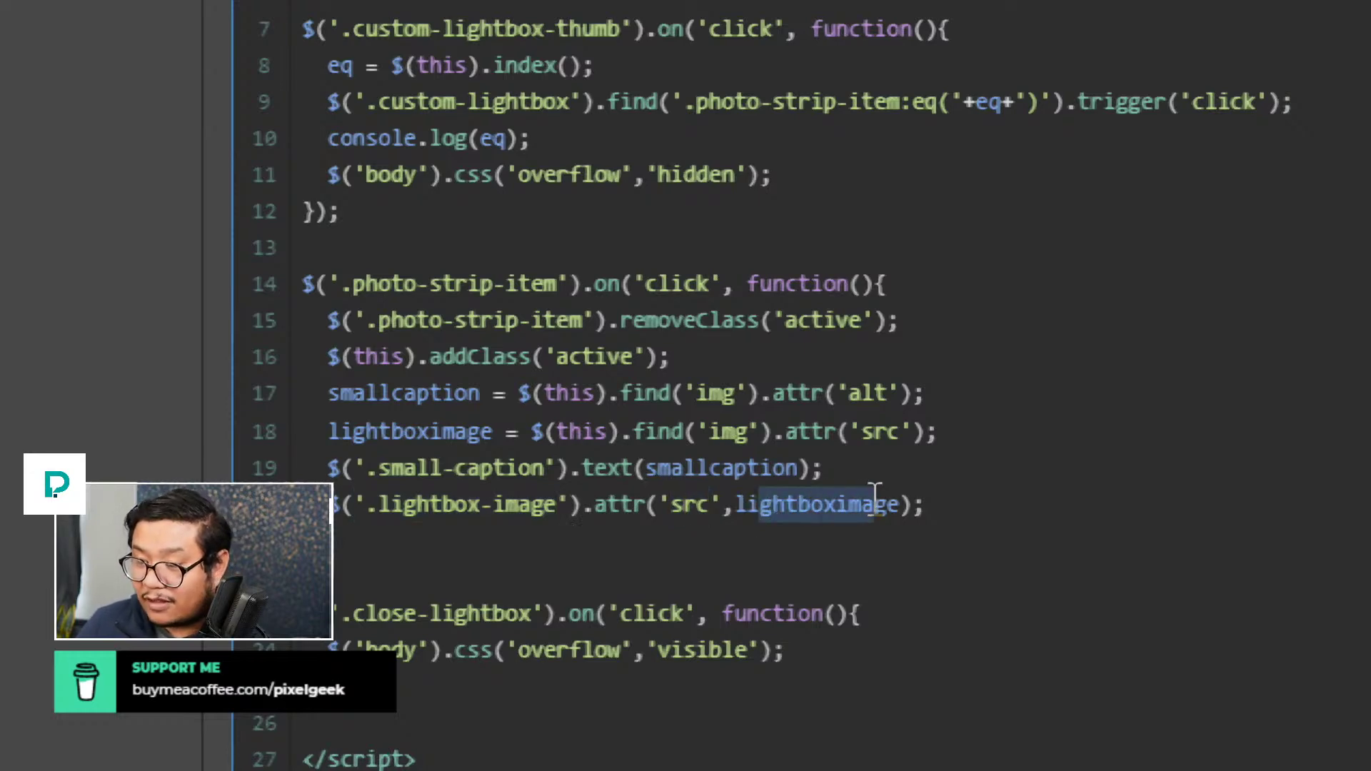
left_click(875, 494)
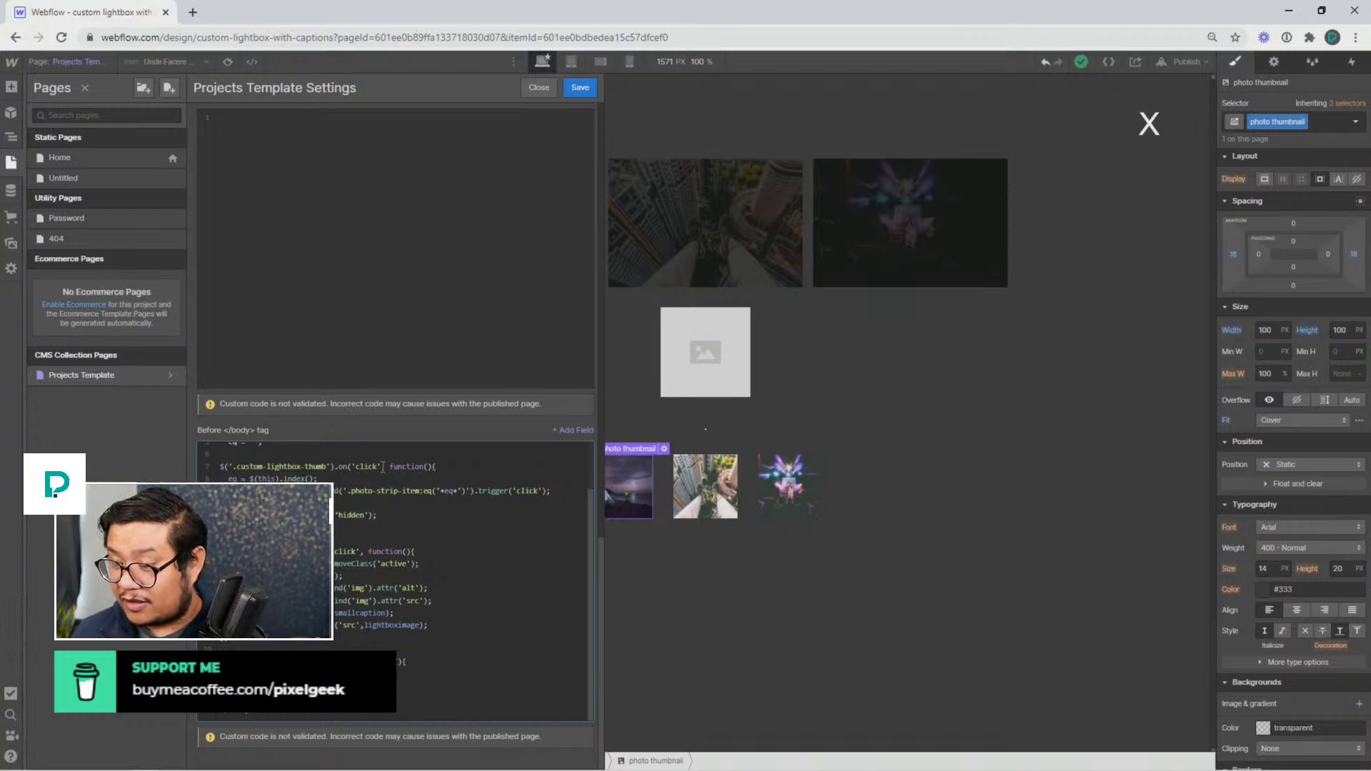
Try to replace the lightbox class on the lightbox div with the class custom-lightbox
left_click(790, 255)
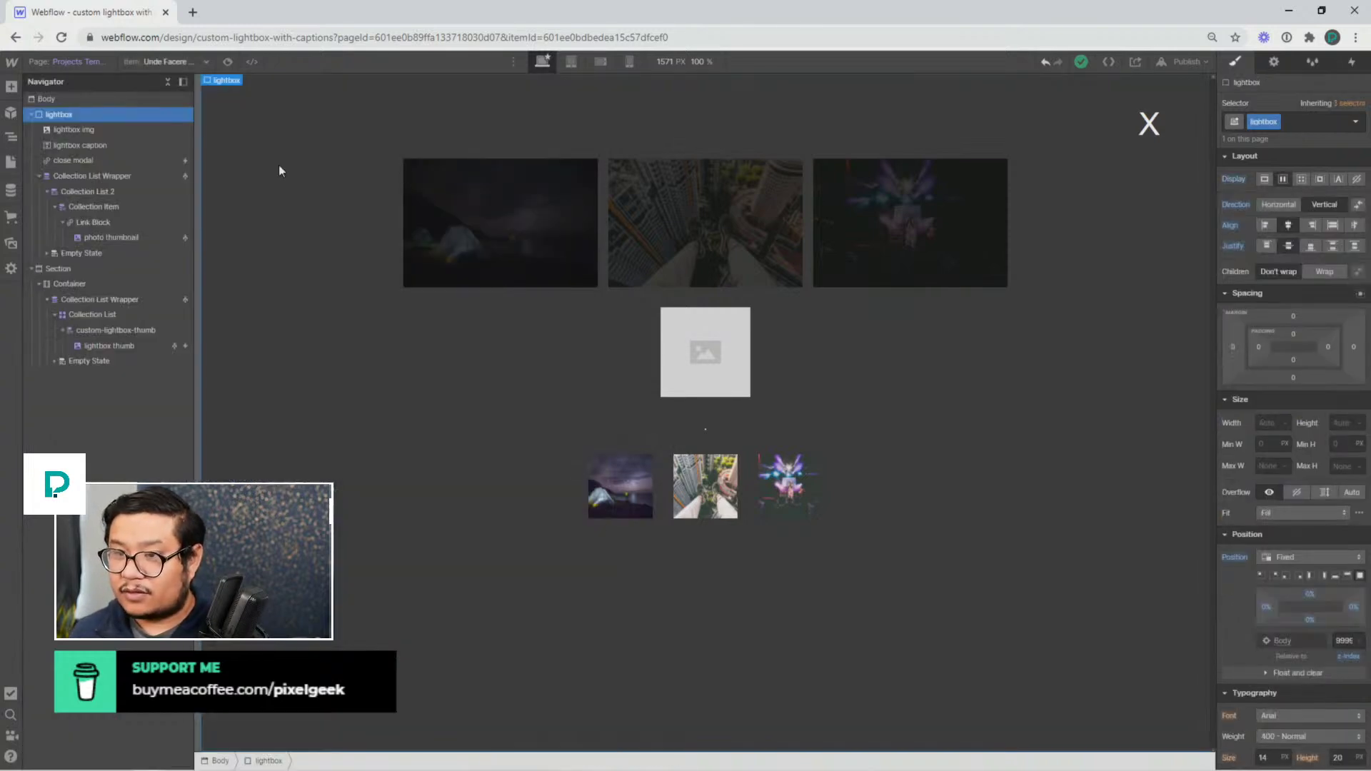
left_click(1275, 122)
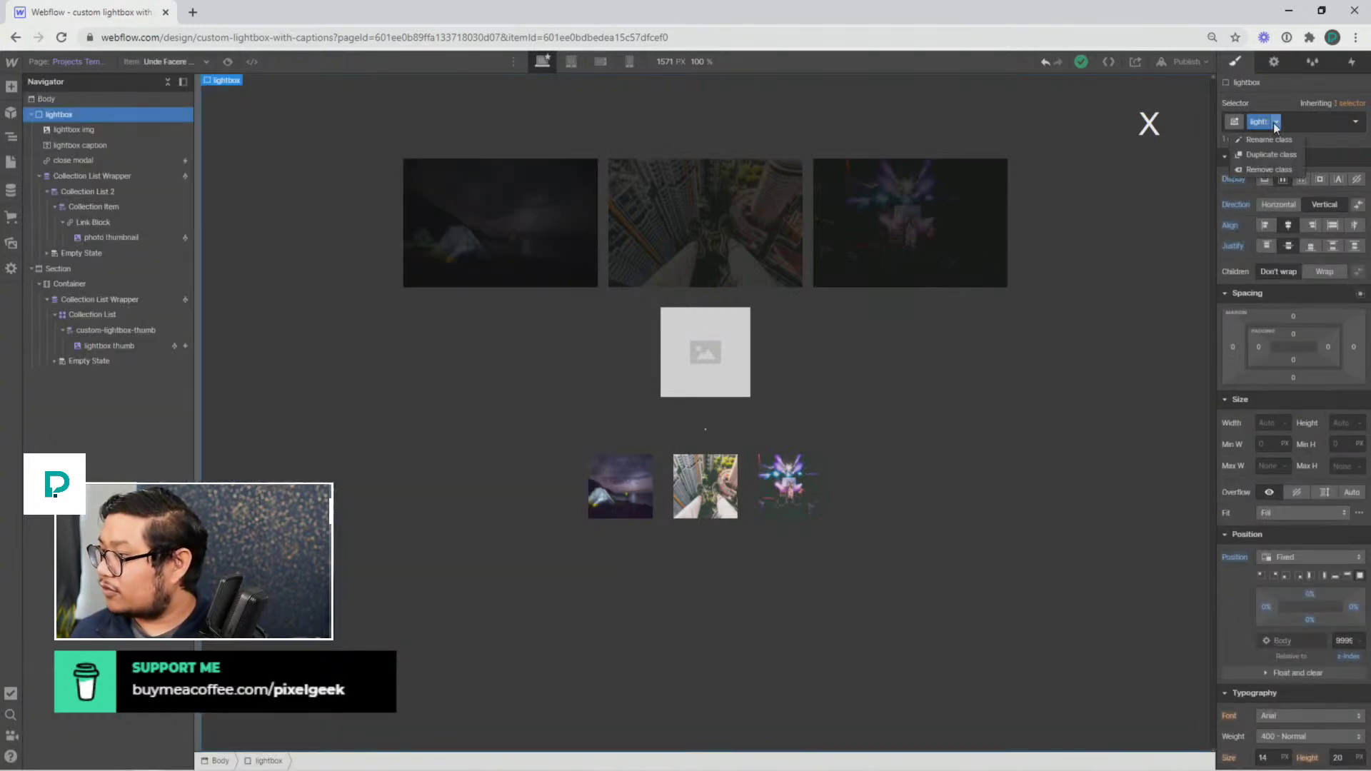
left_click(1273, 169)
left_click(1274, 122)
type("custom-lightbox")
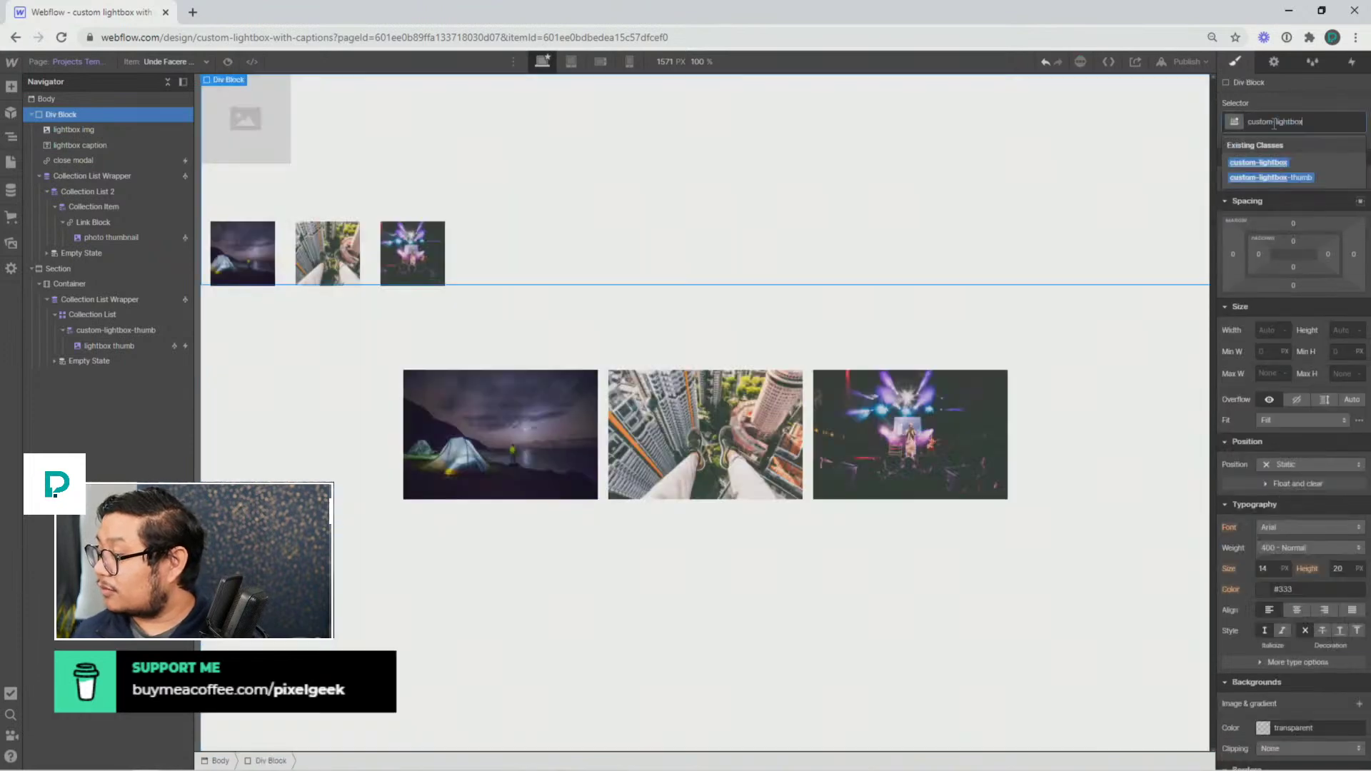
key("Escape")
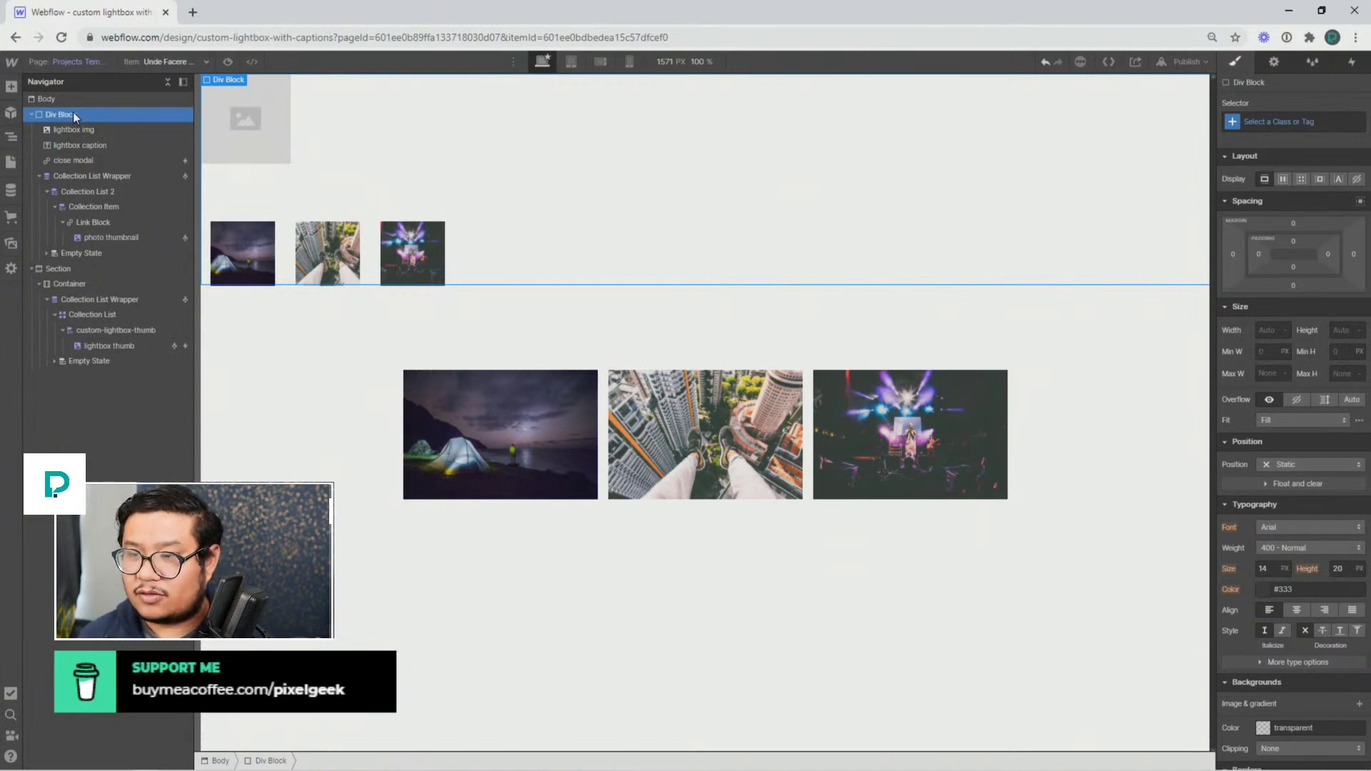
Replace the Projects Template's lightbox div with a copy of the custom-lightbox div from the Untitled page, pasted into the Body
key("Delete")
left_click(93, 62)
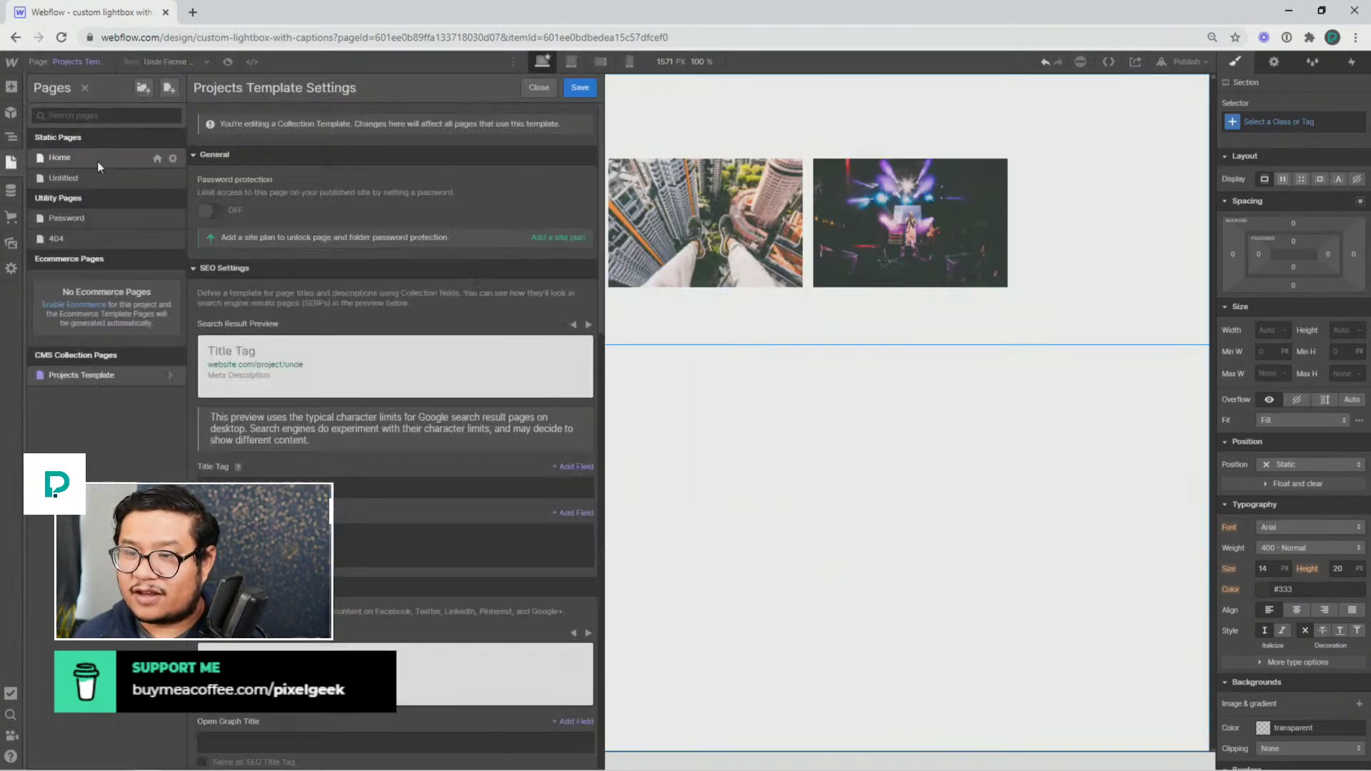
left_click(93, 175)
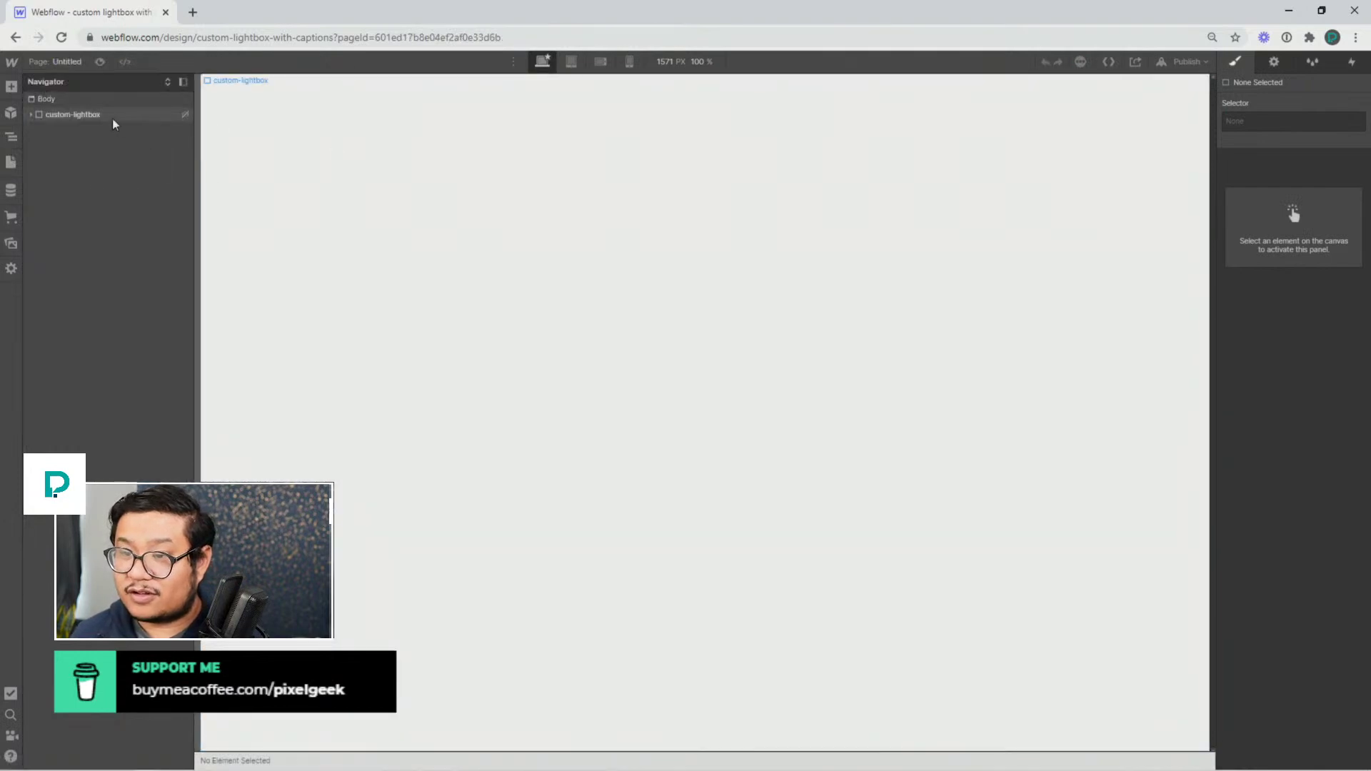
left_click(113, 118)
left_click(60, 64)
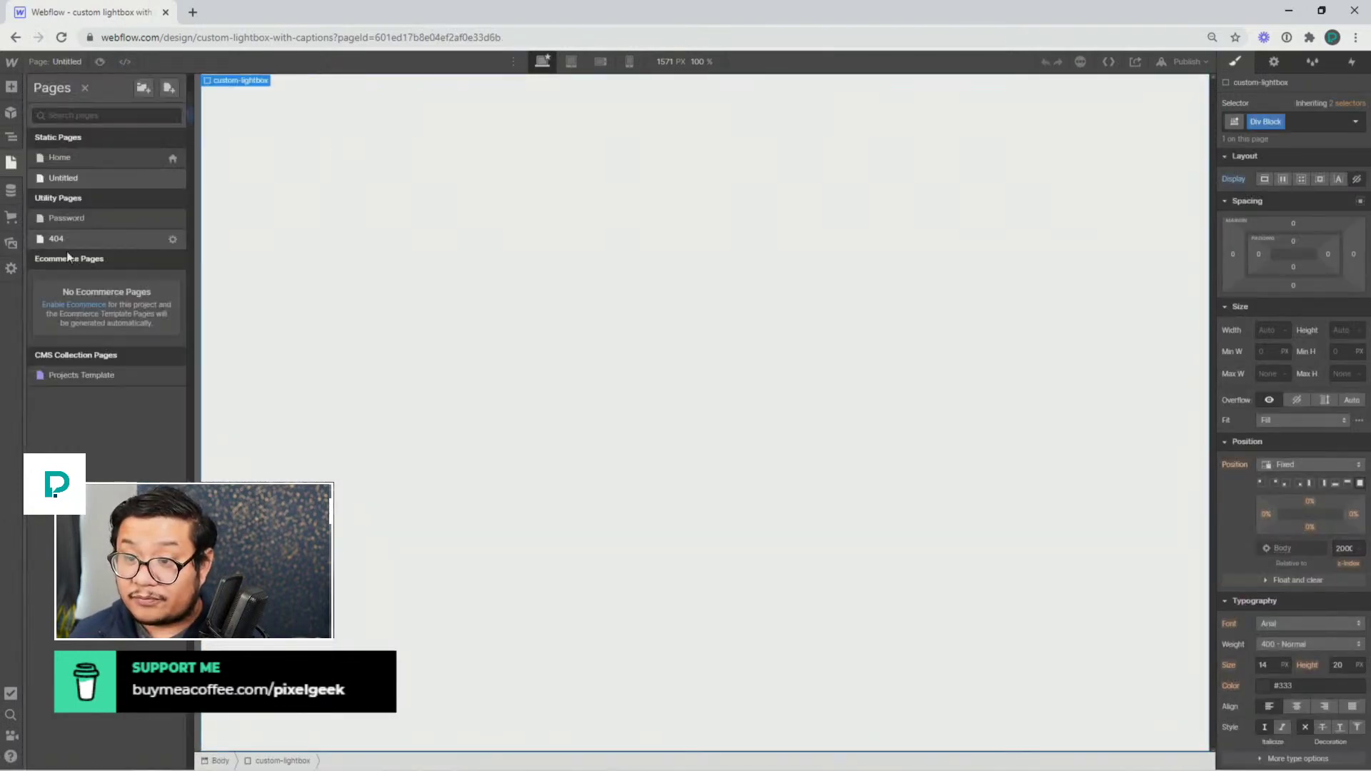
left_click(87, 376)
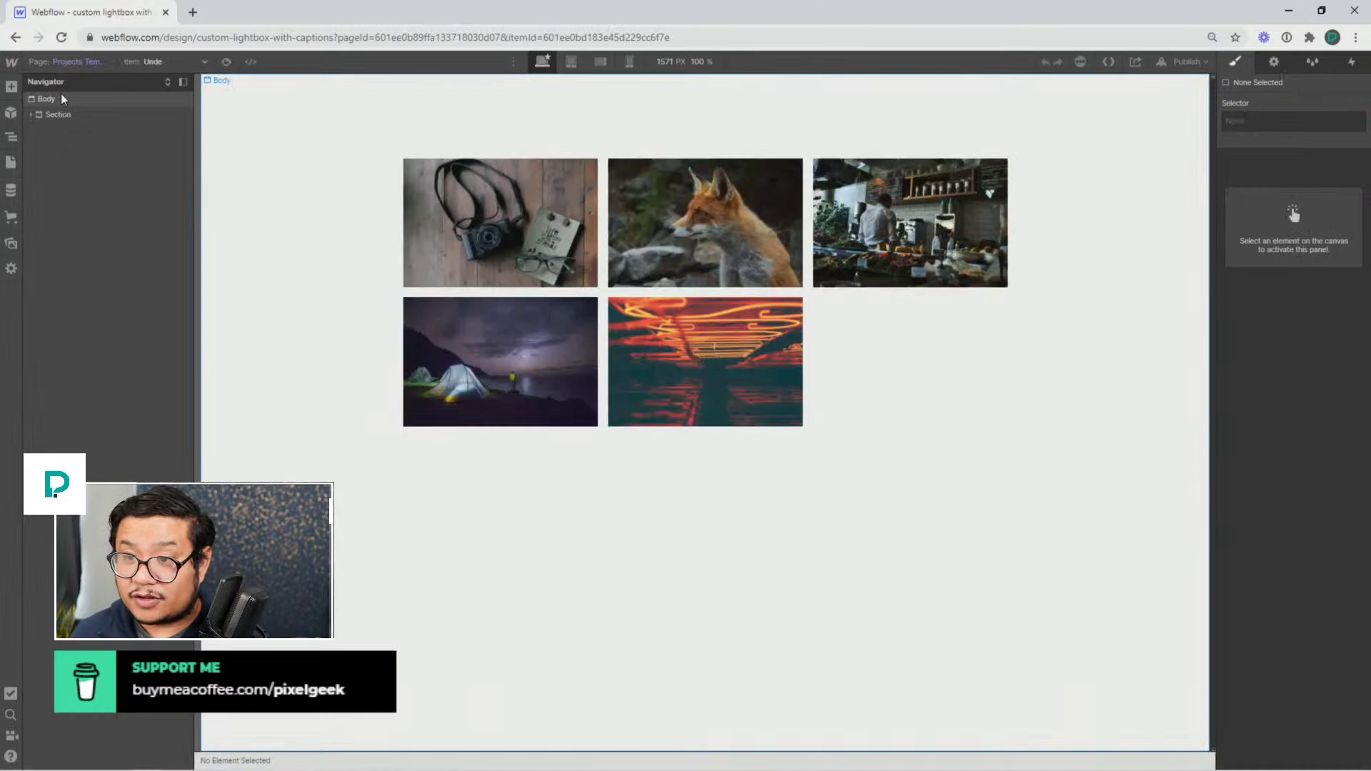
left_click(61, 95)
left_click(67, 134)
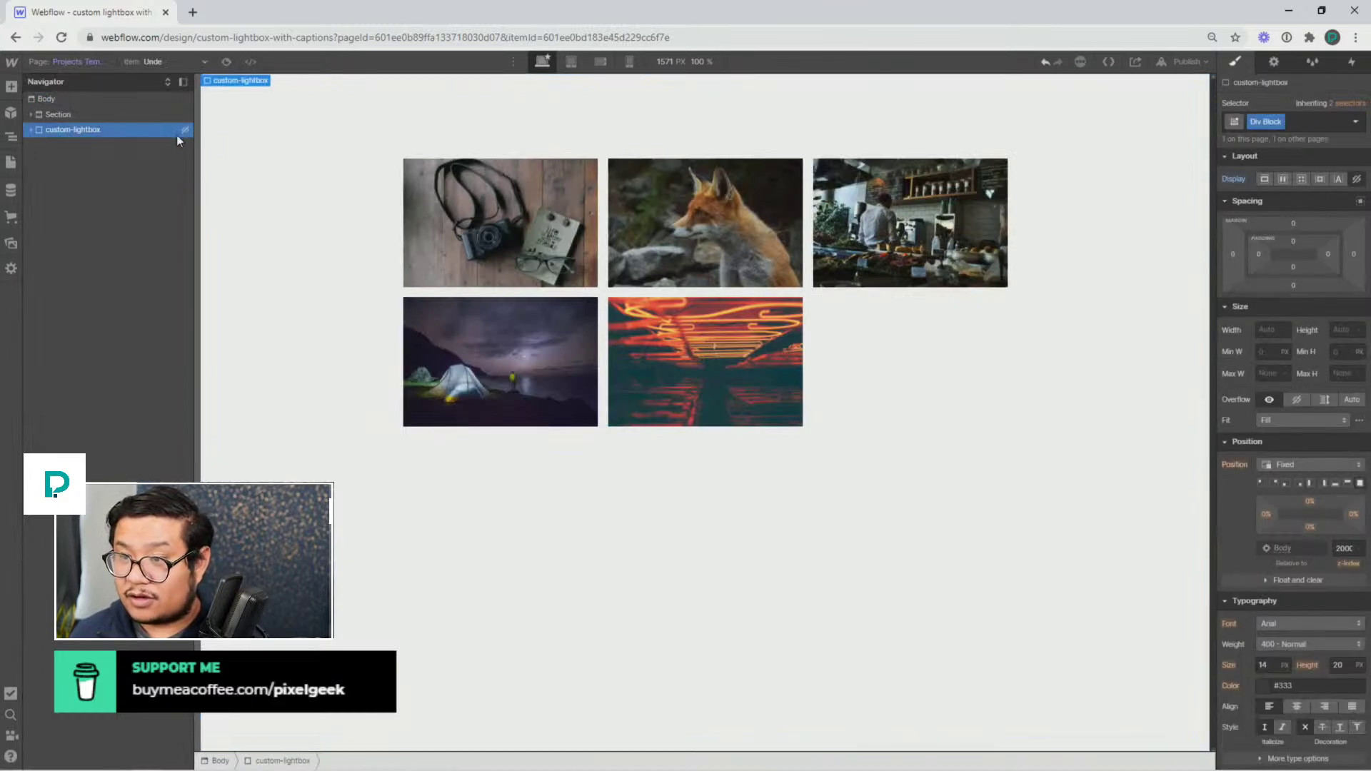
Display the custom-lightbox div as flex and set the photo-strip-row collection list's source to photos
left_click(1279, 181)
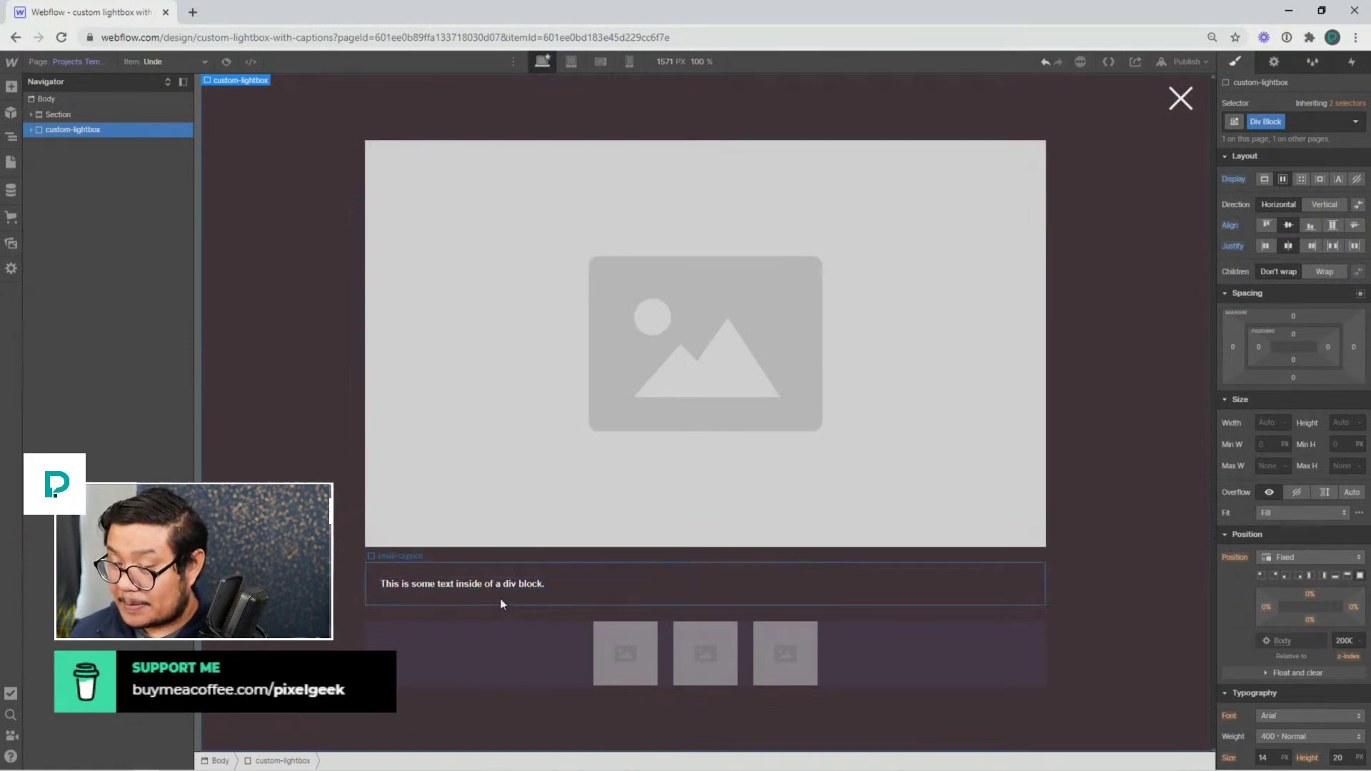
left_click(614, 644)
left_click(615, 644)
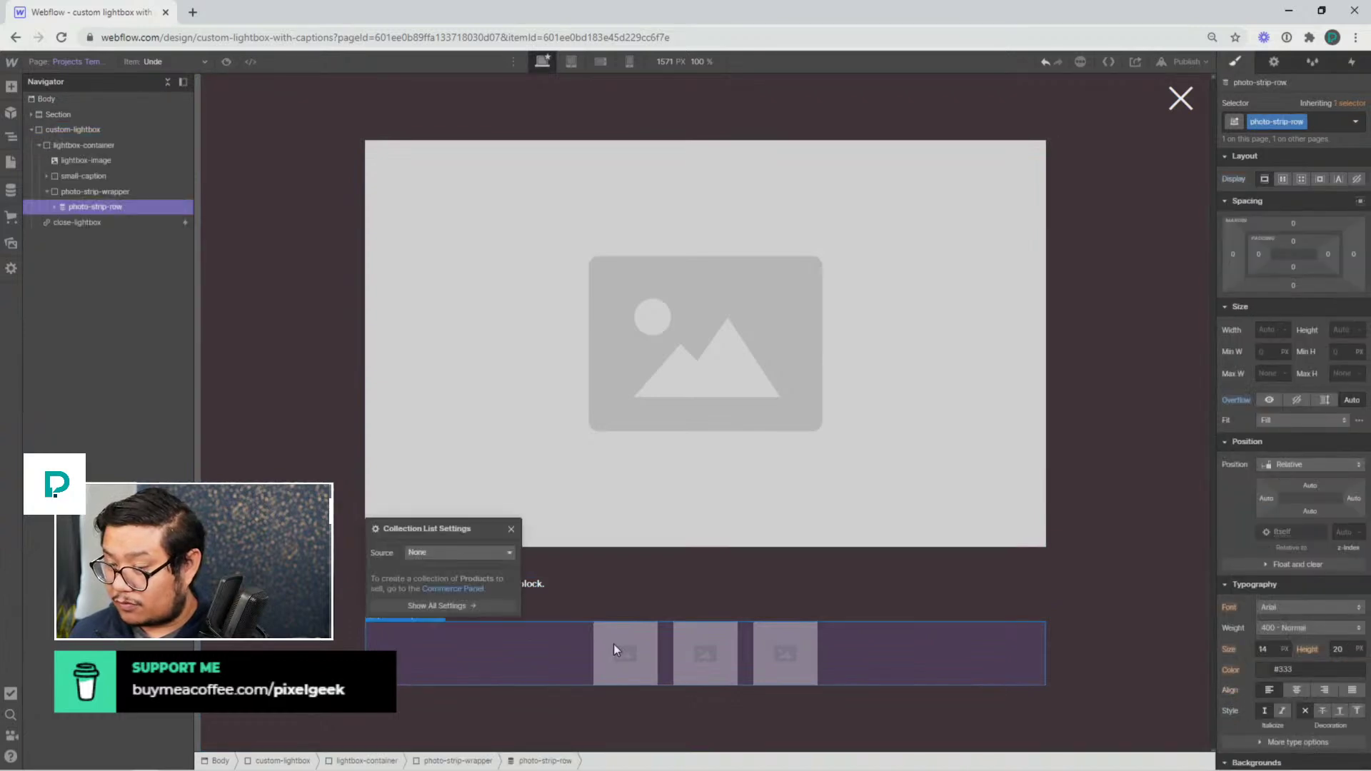
left_click(464, 554)
left_click(442, 589)
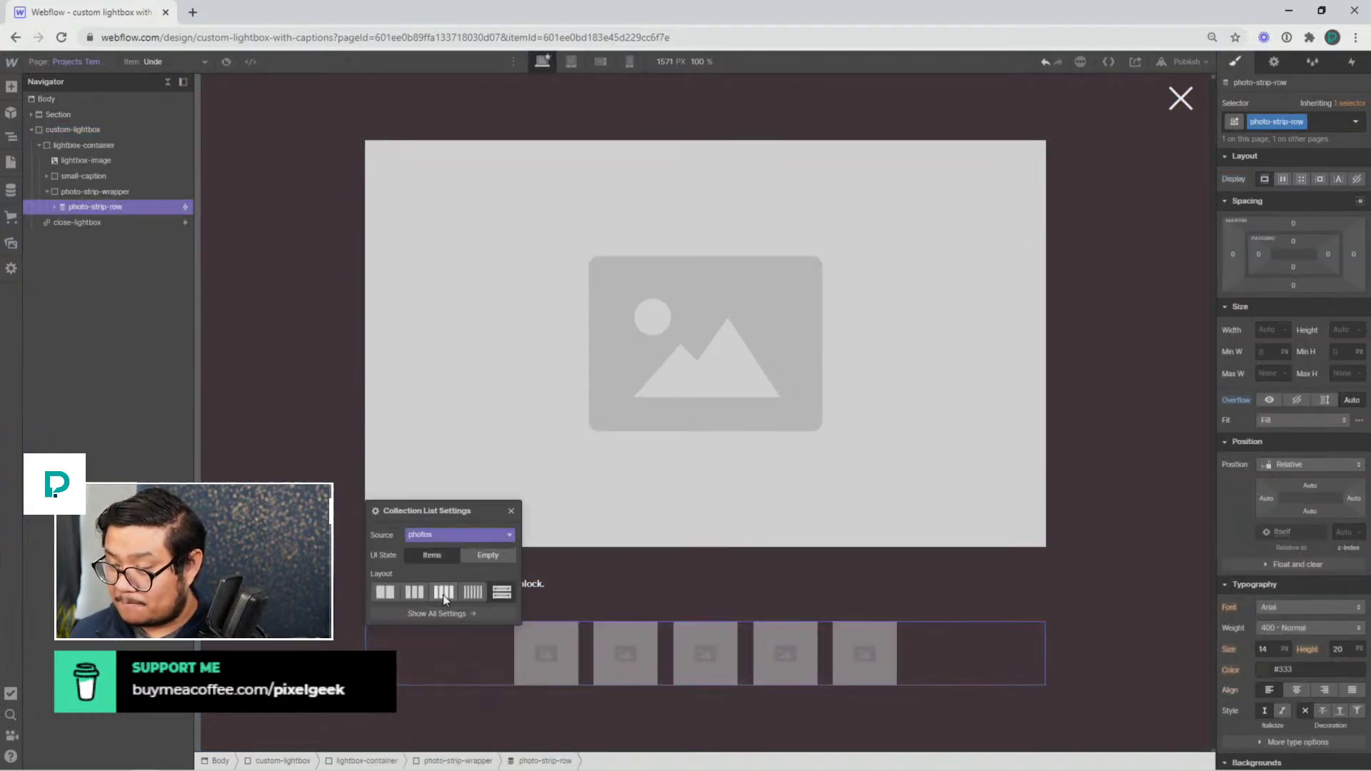
left_click(512, 512)
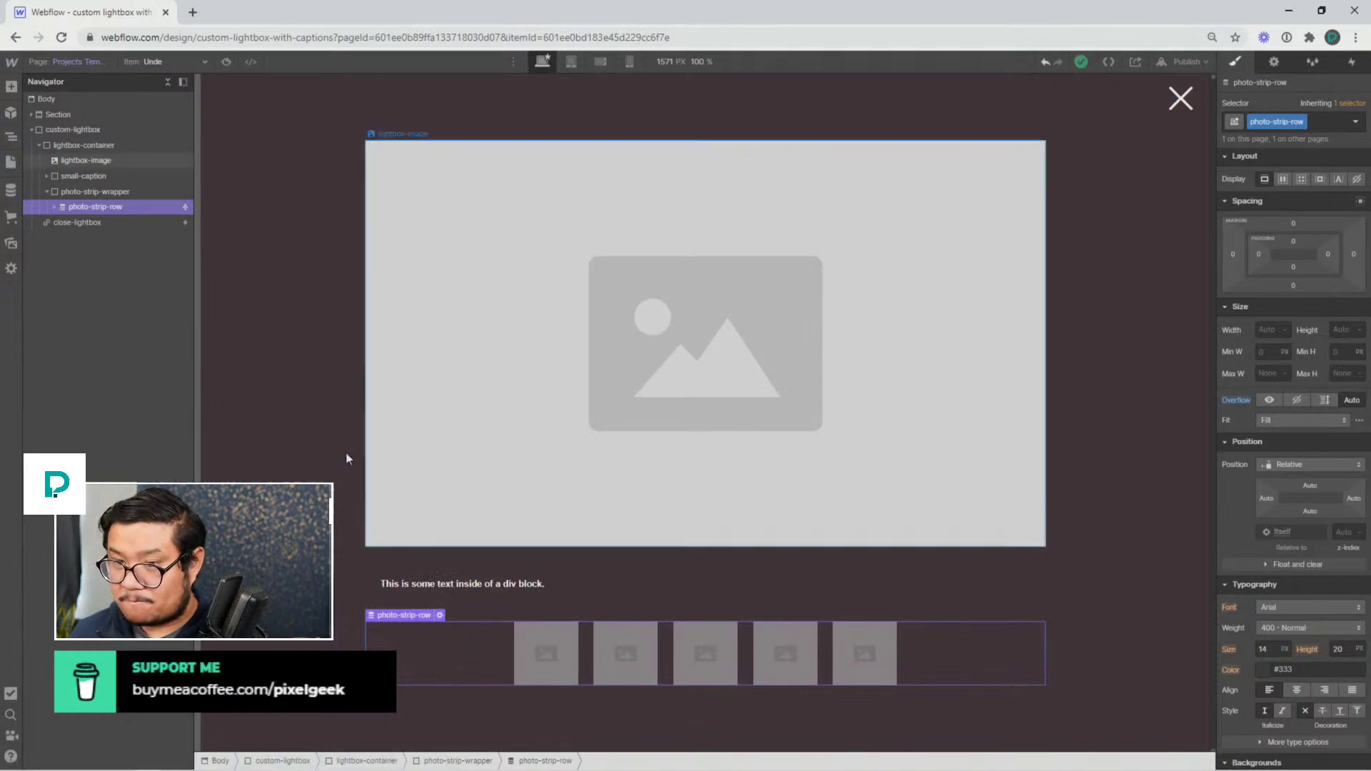
Bind the photo-strip-thumb image to the photos field of the Projects collection
double_click(561, 650)
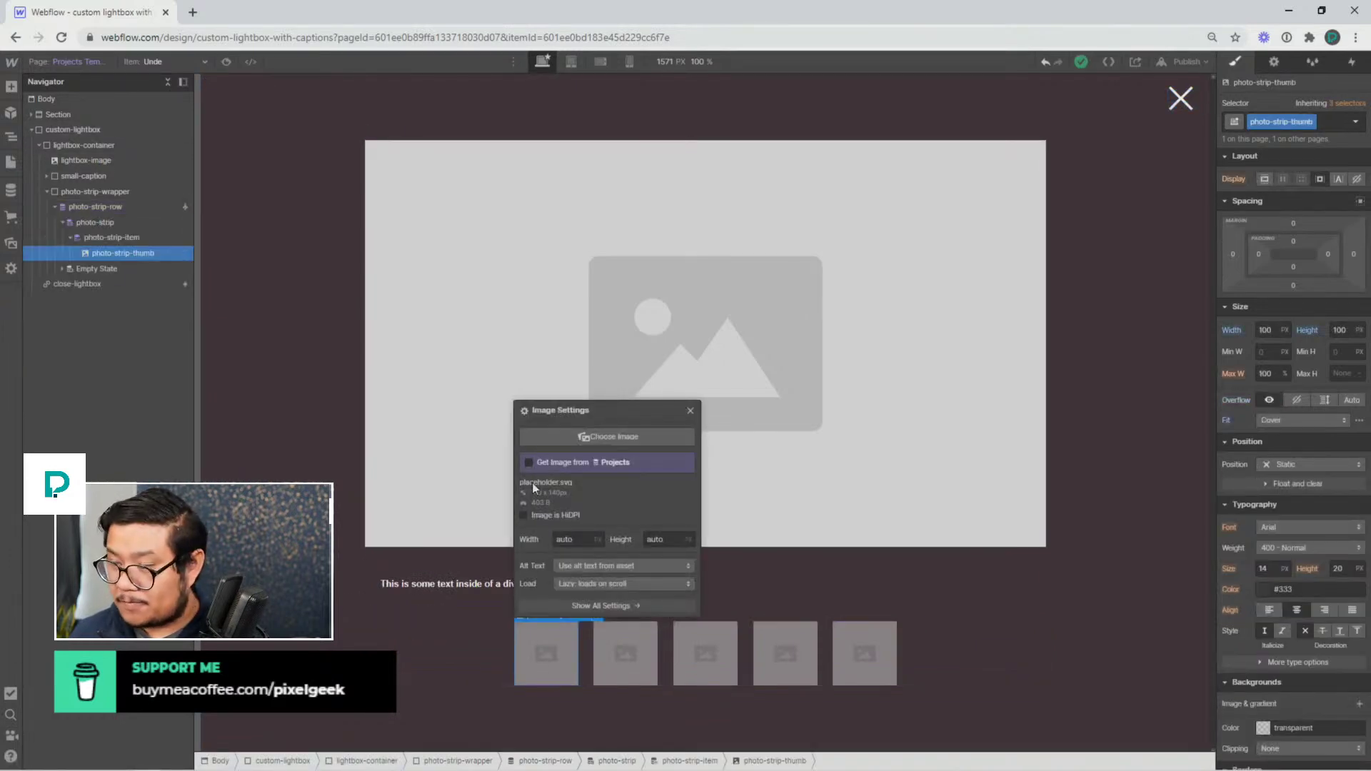
left_click(555, 462)
left_click(558, 478)
left_click(551, 499)
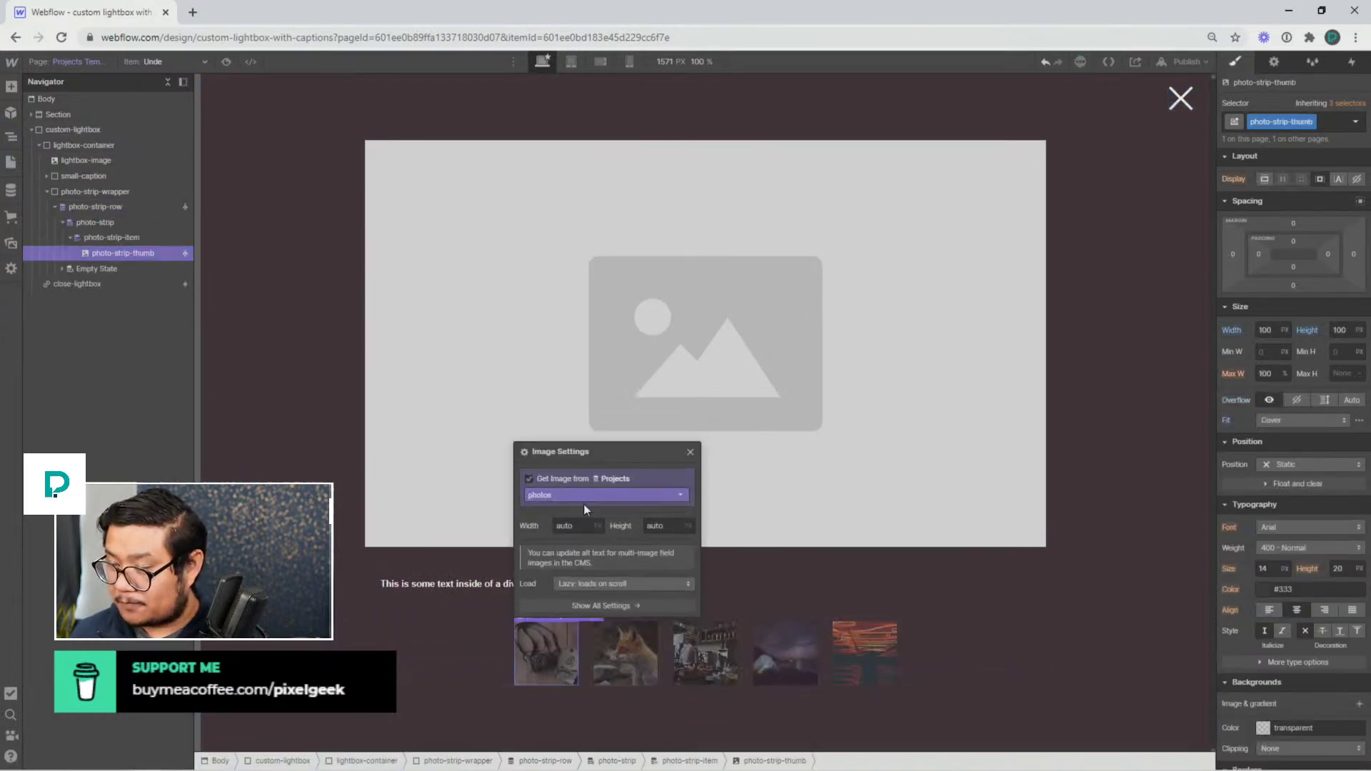
left_click(690, 453)
Hide the custom-lightbox div by setting its display to none, and collapse its child elements
key("a")
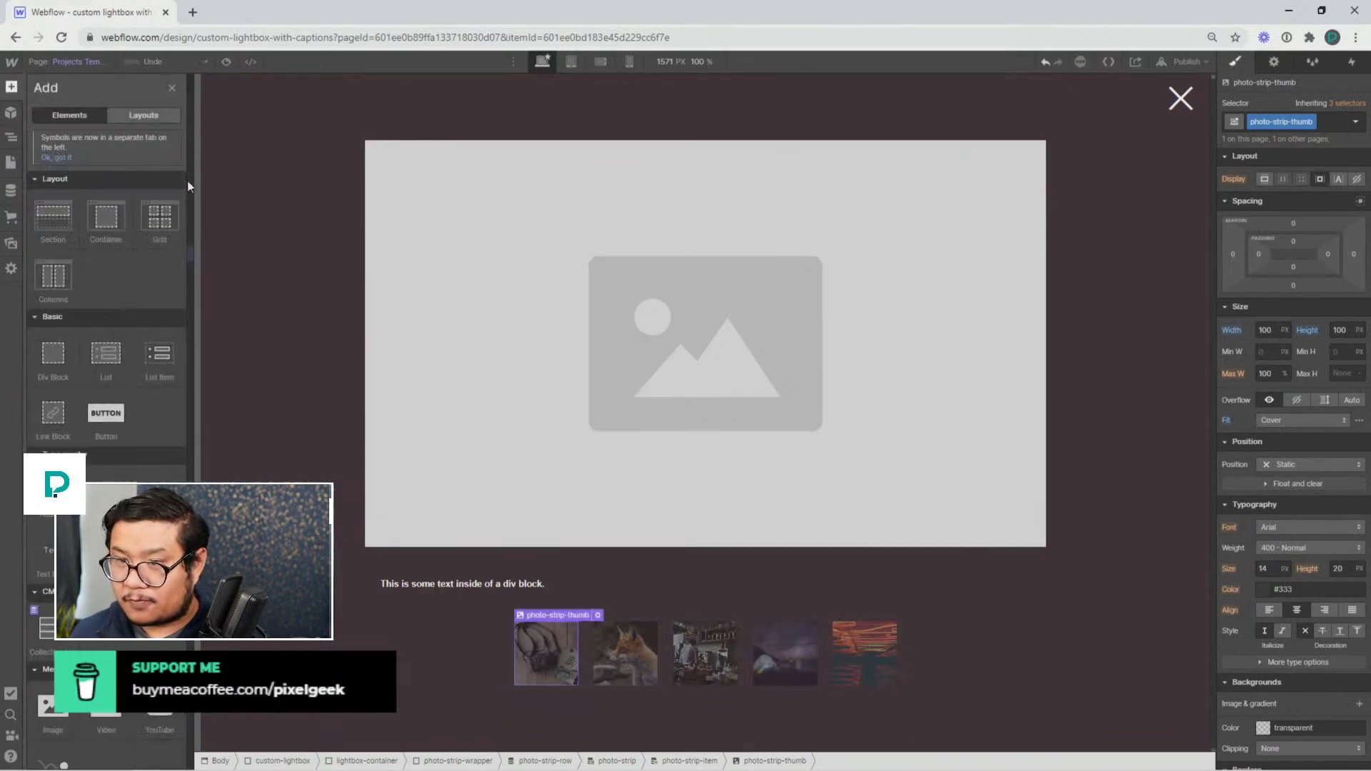
left_click(221, 180)
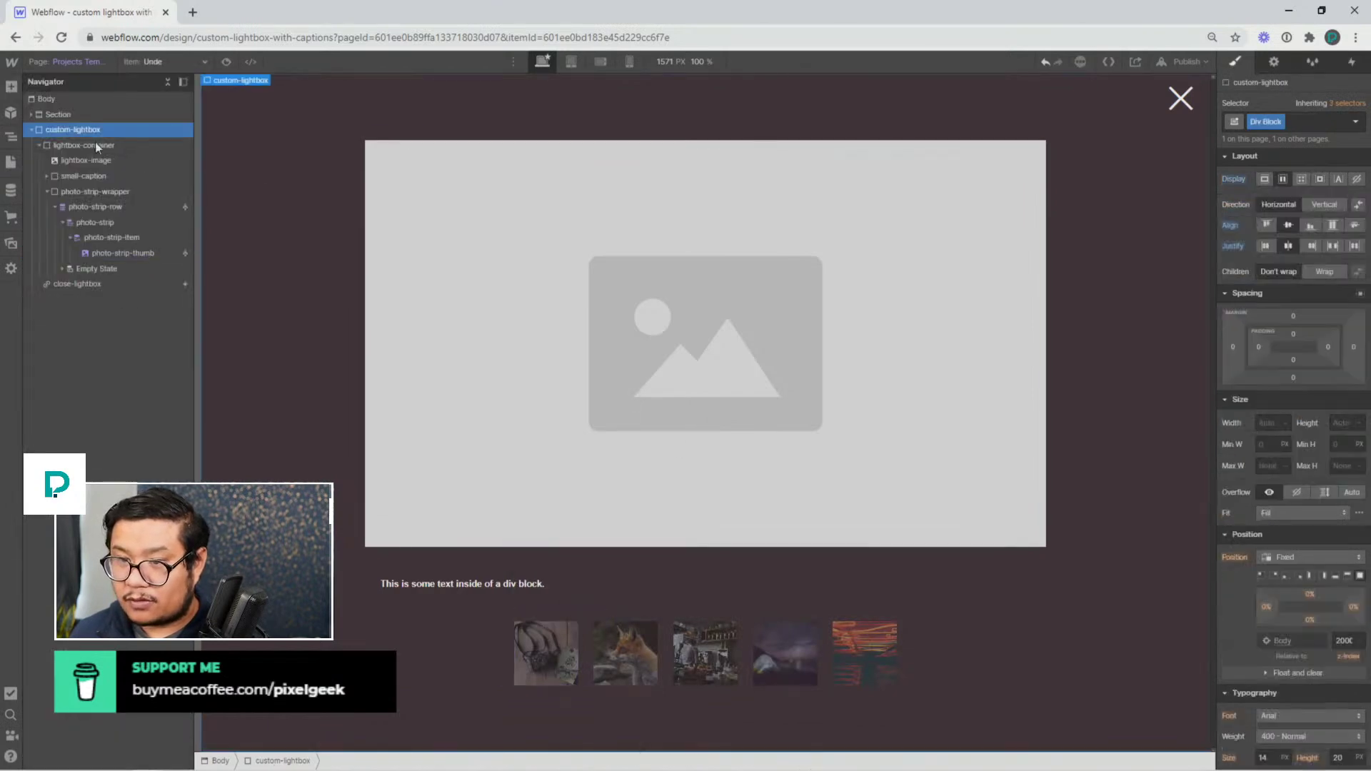
left_click(1356, 178)
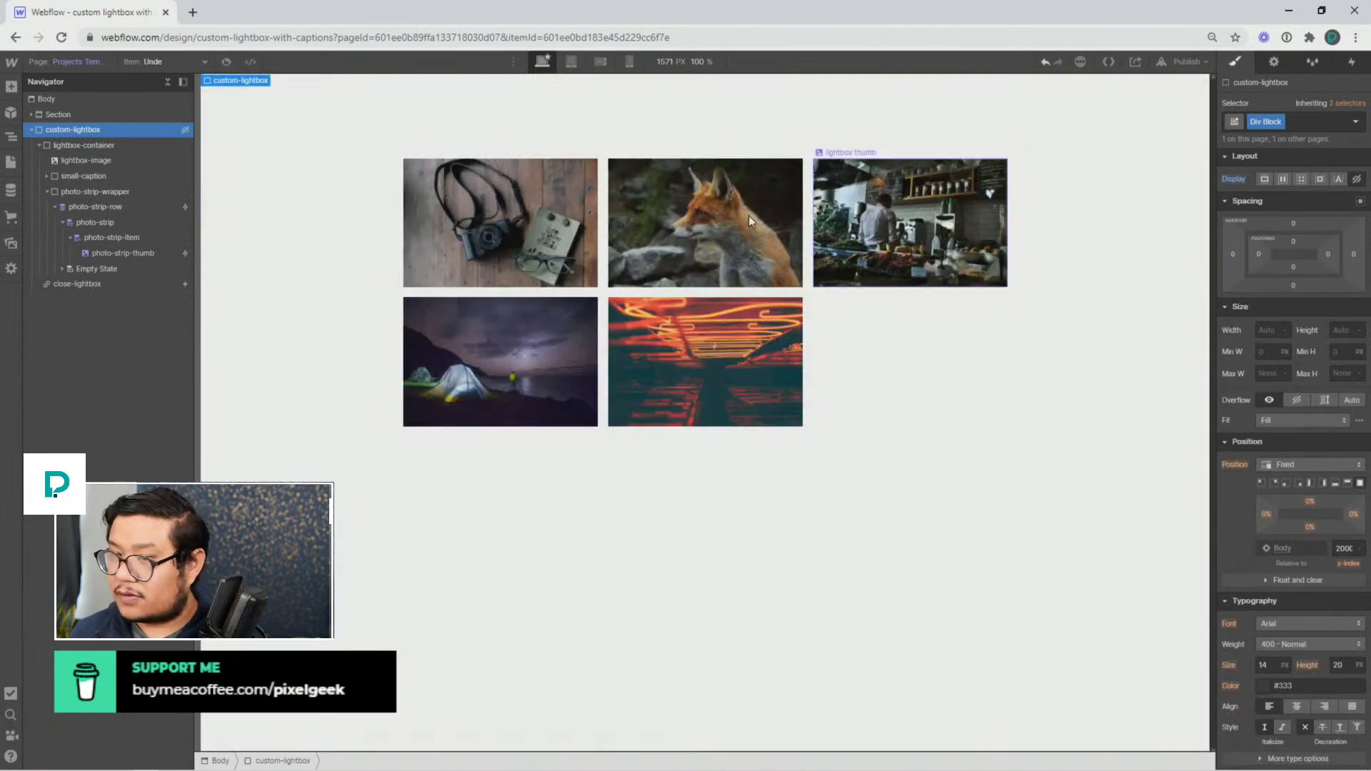
left_click(129, 285)
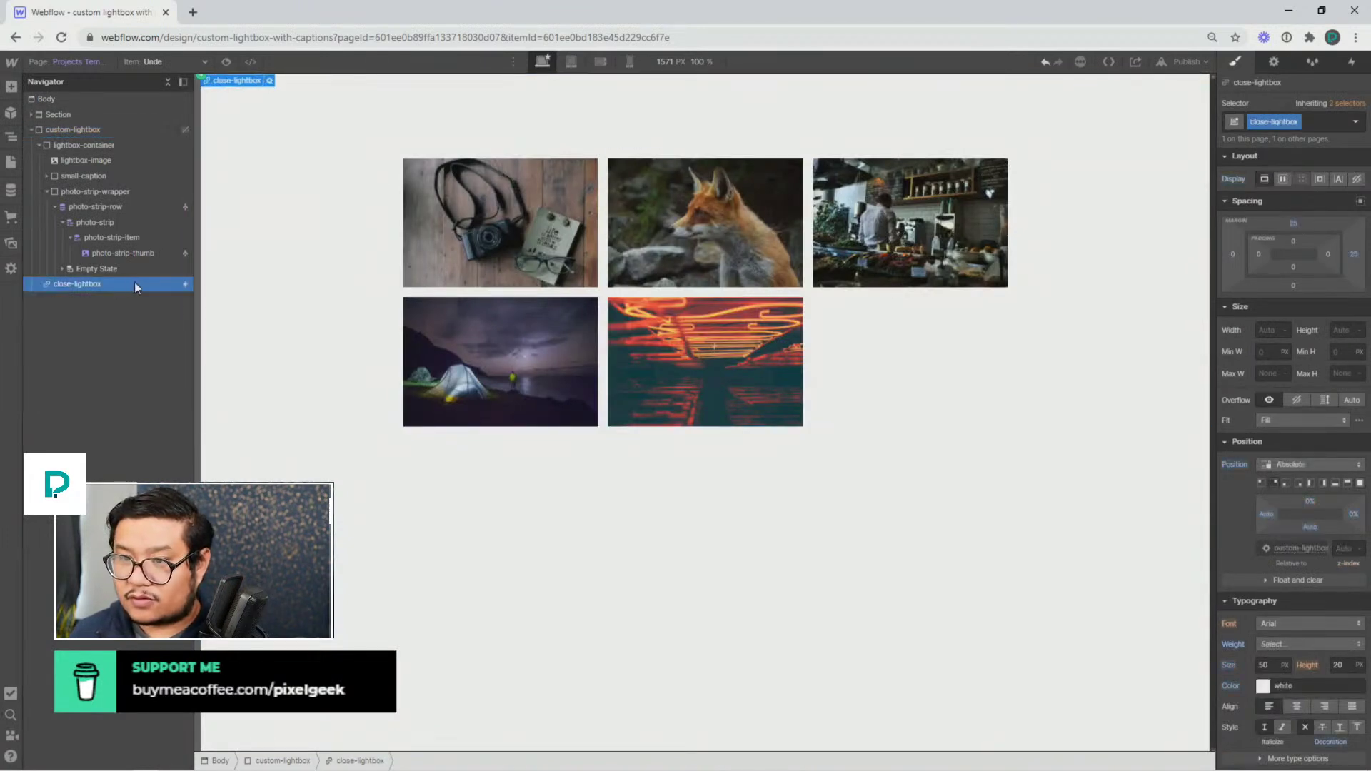
left_click(30, 130)
Change the target of the Hide/Show action in the lightbox thumb's open modal animation to custom-lightbox
left_click(446, 230)
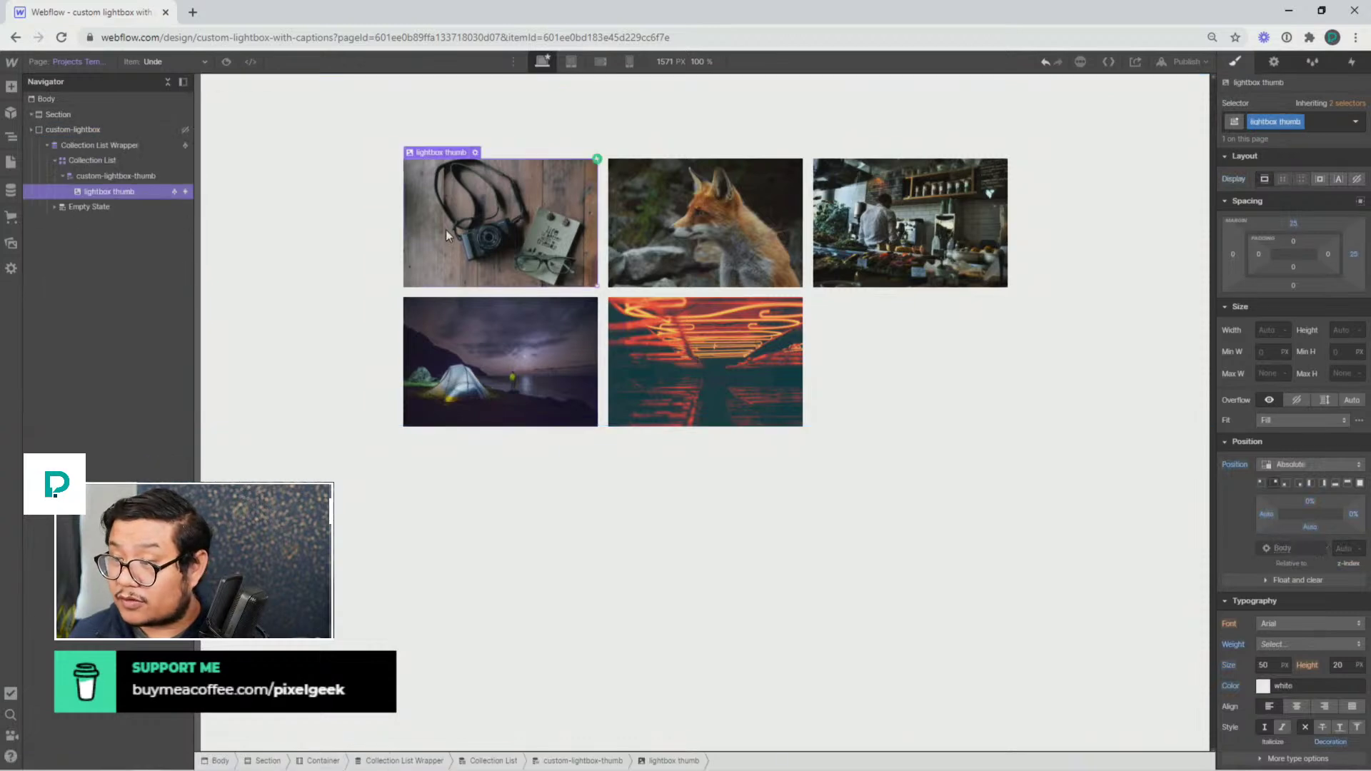
left_click(1350, 63)
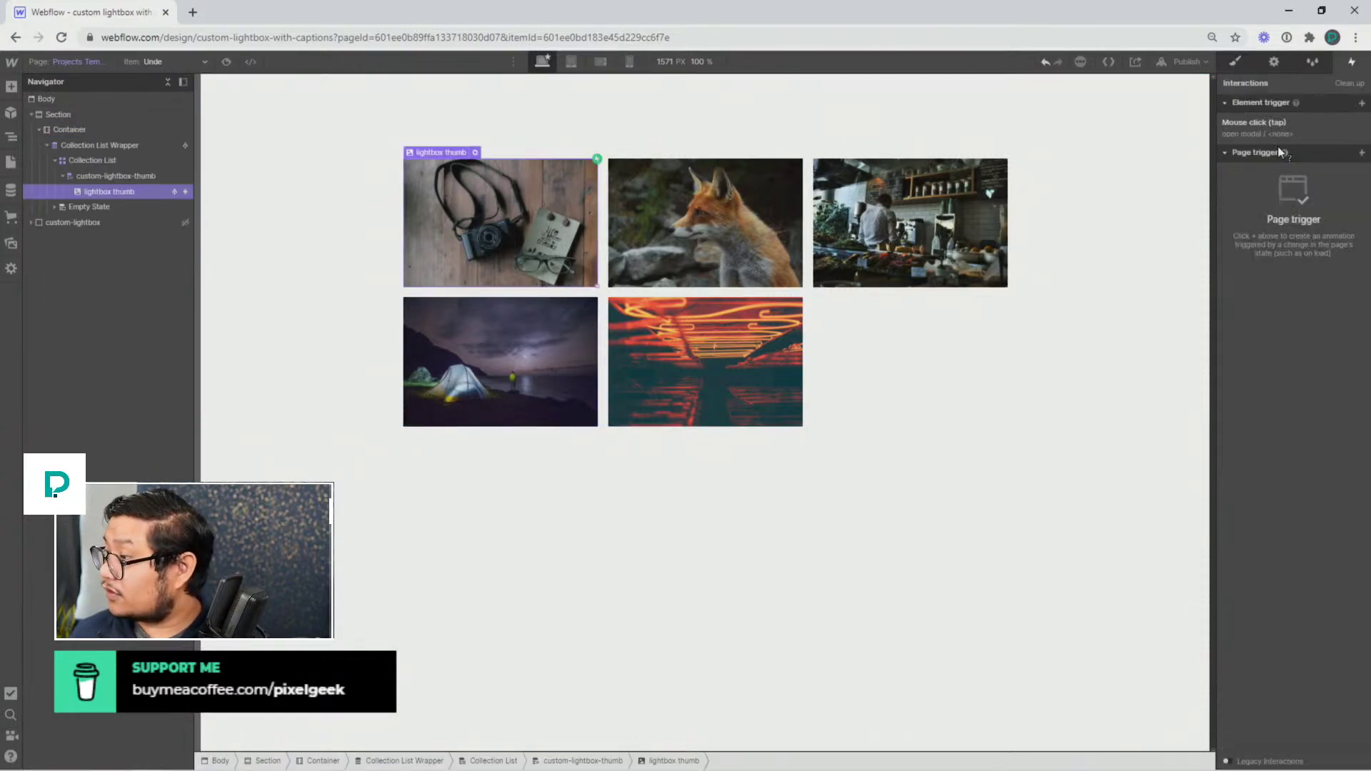
left_click(1254, 127)
left_click(1246, 203)
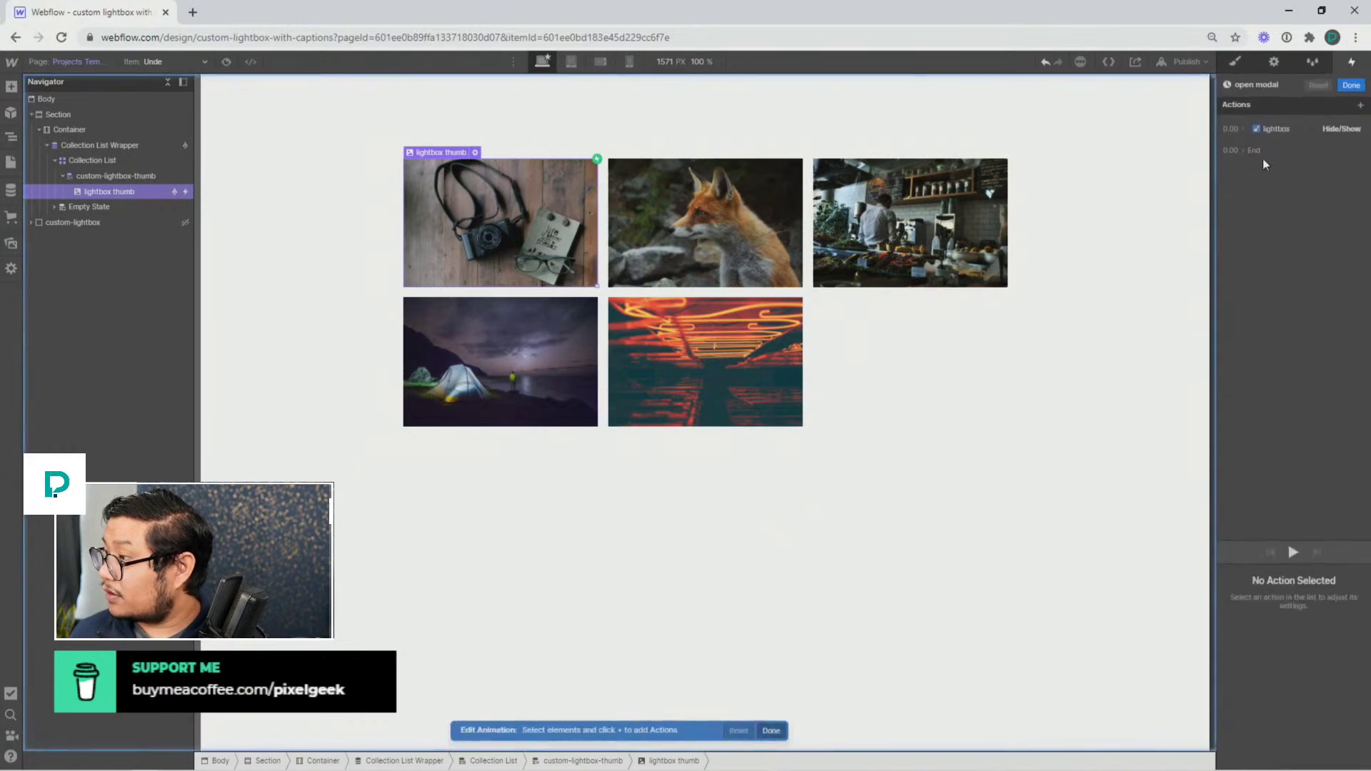
left_click(1269, 129)
left_click(1269, 128)
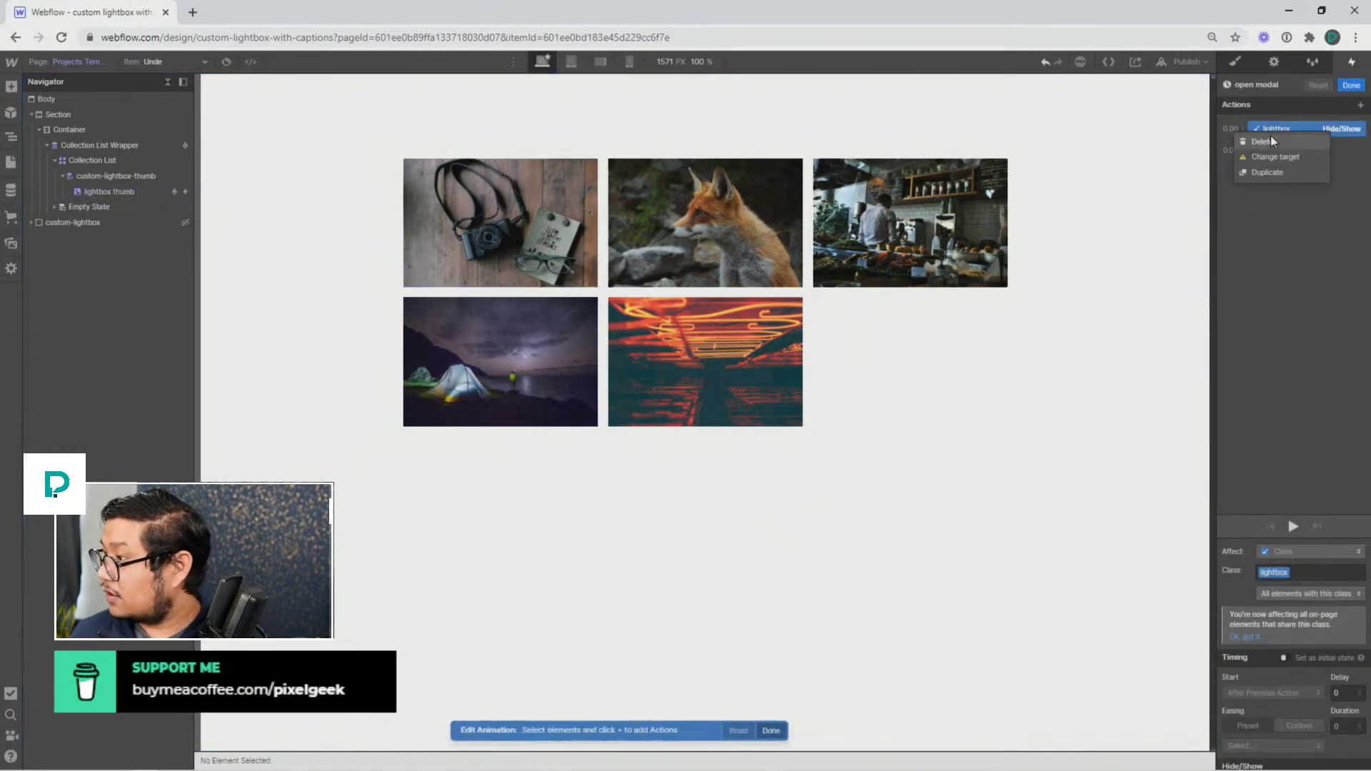
left_click(1277, 154)
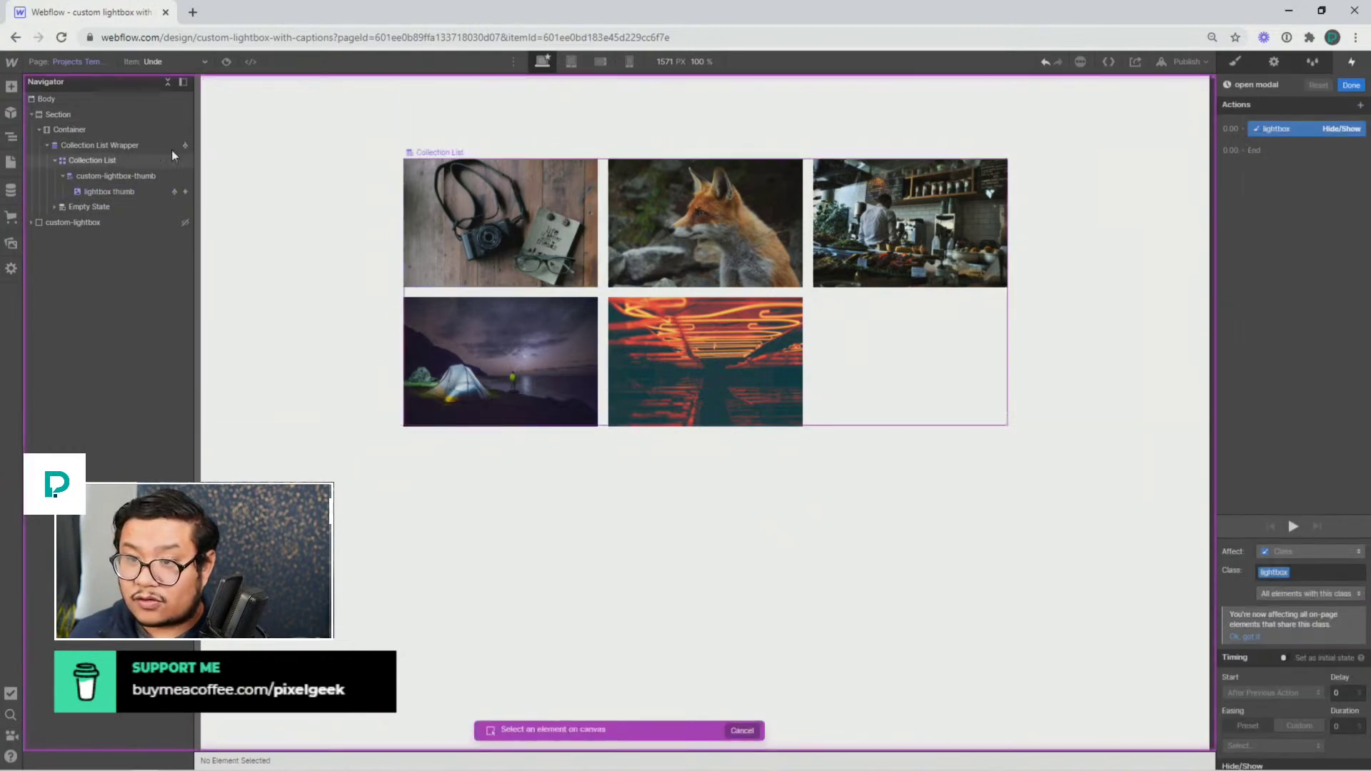
left_click(73, 222)
left_click(1352, 85)
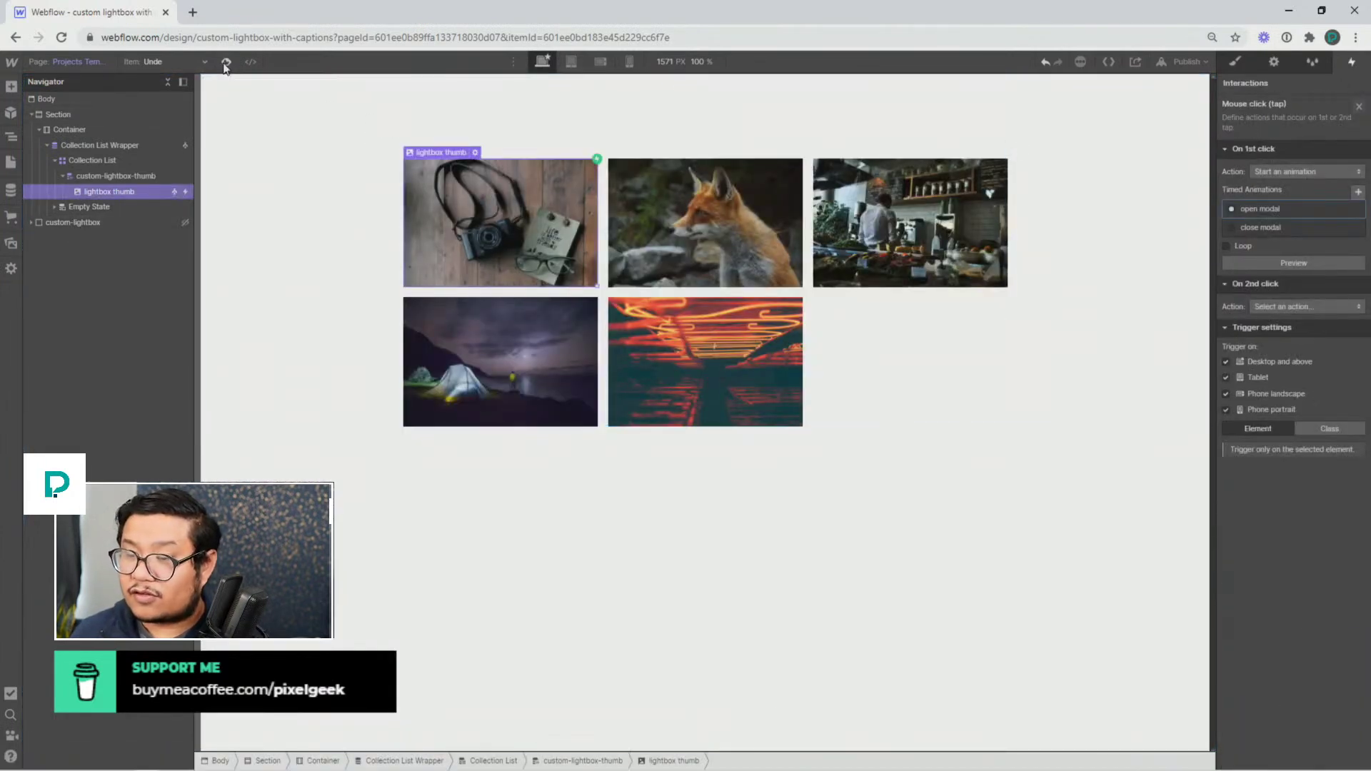
Publish the site to its webflow.io domain and test the lightbox with the camera photo on the live page
left_click(1187, 62)
left_click(1095, 221)
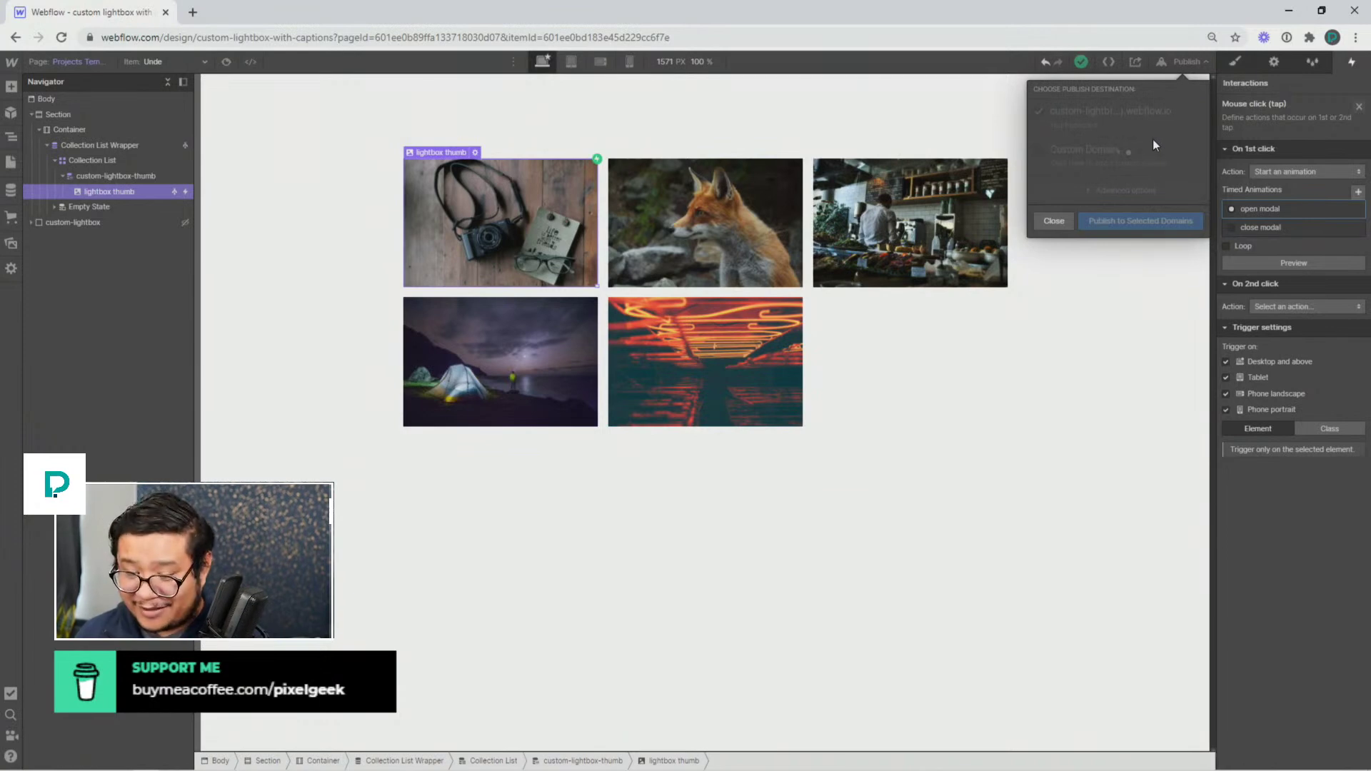
left_click(1182, 114)
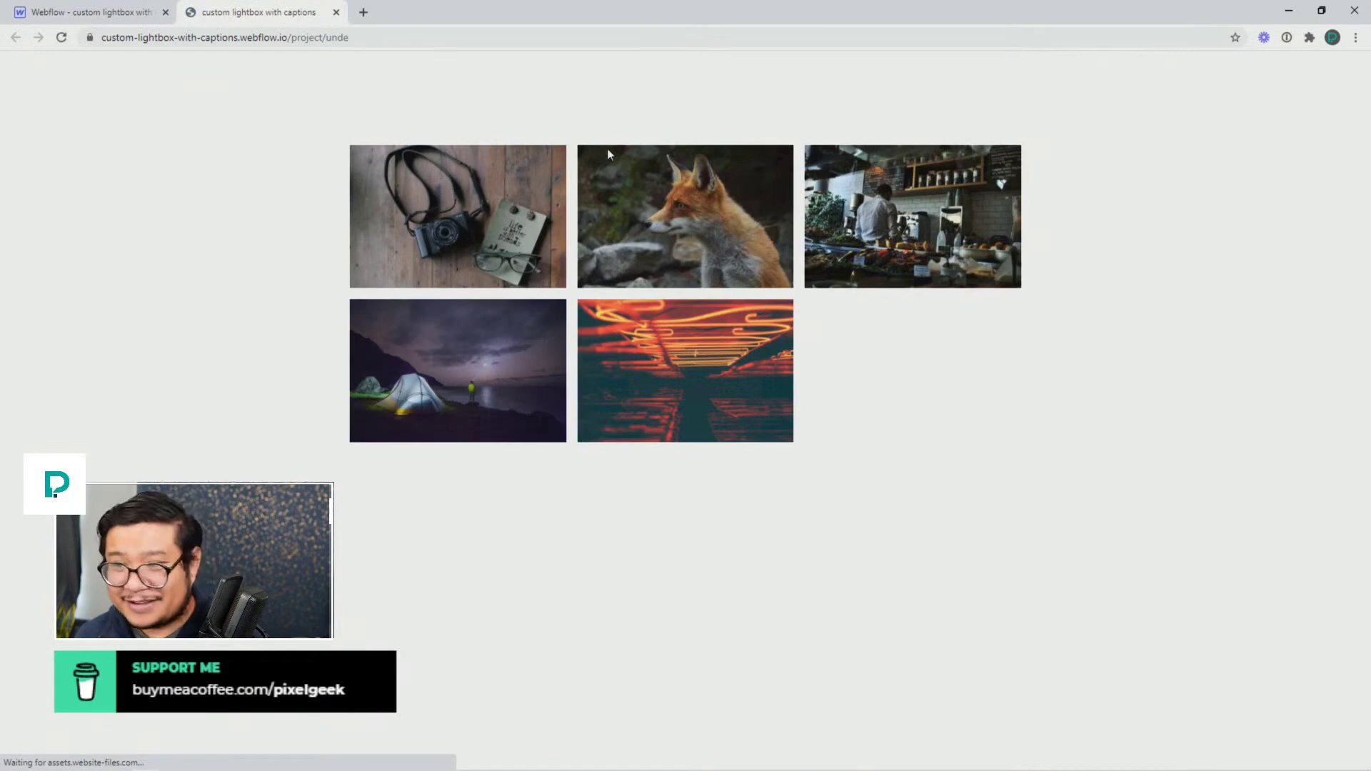
left_click(447, 200)
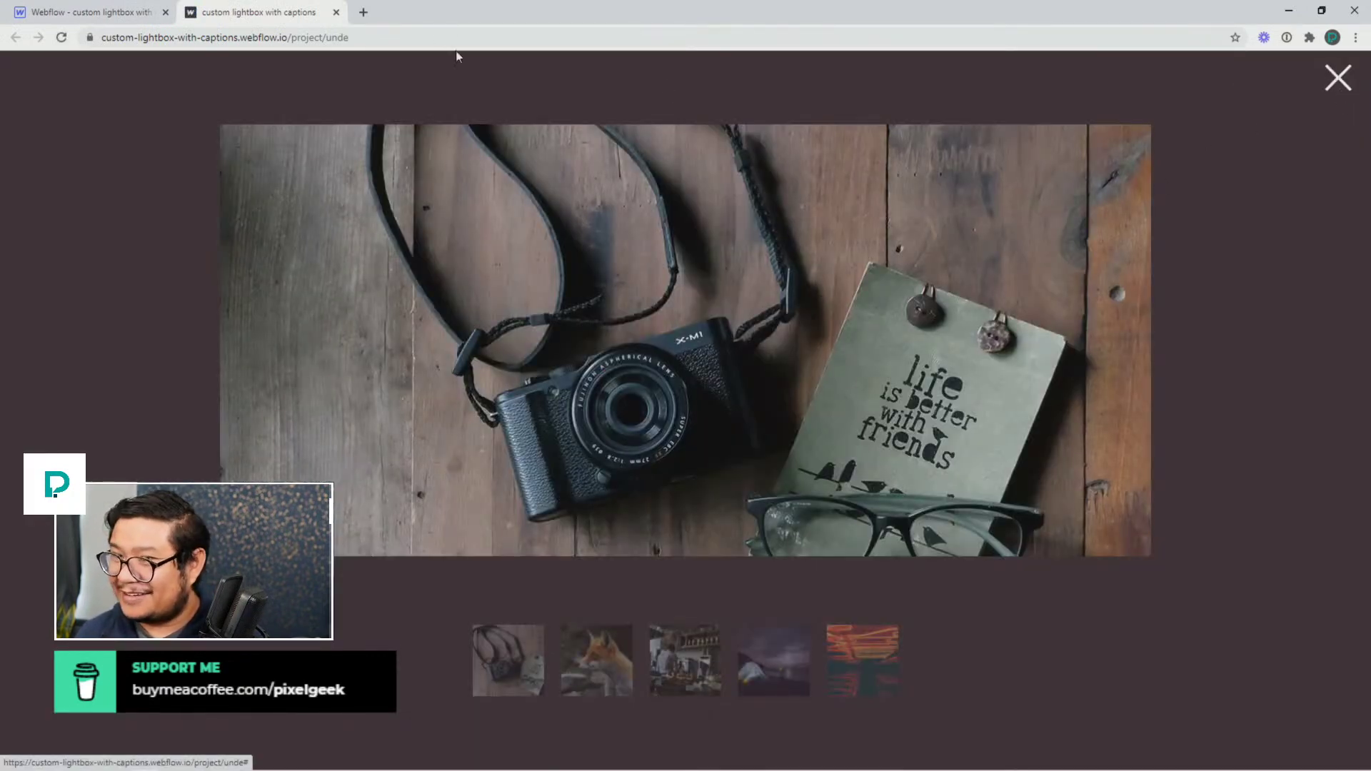
left_click(335, 13)
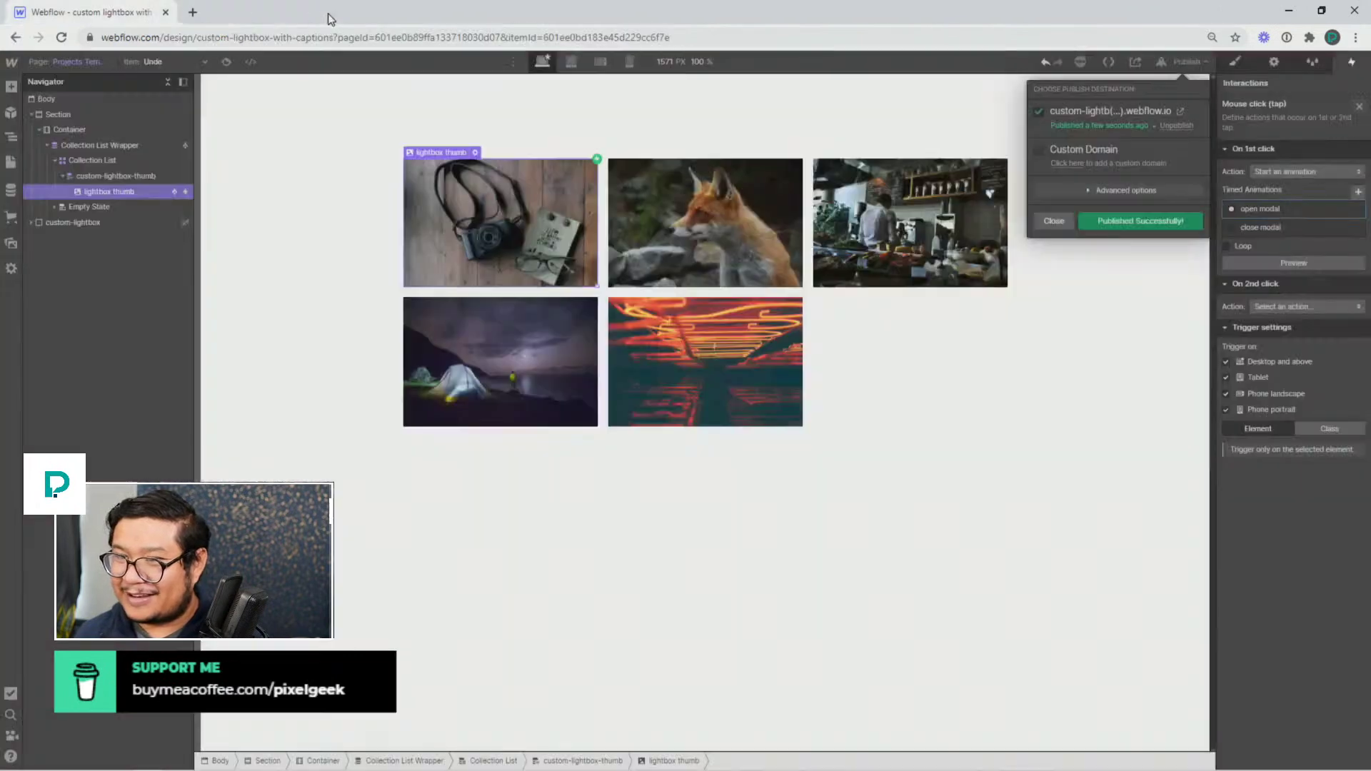
Retarget the Hide/Show action in the close-lightbox link's close modal animation to custom-lightbox and save the animation
left_click(33, 224)
left_click(29, 223)
left_click(93, 377)
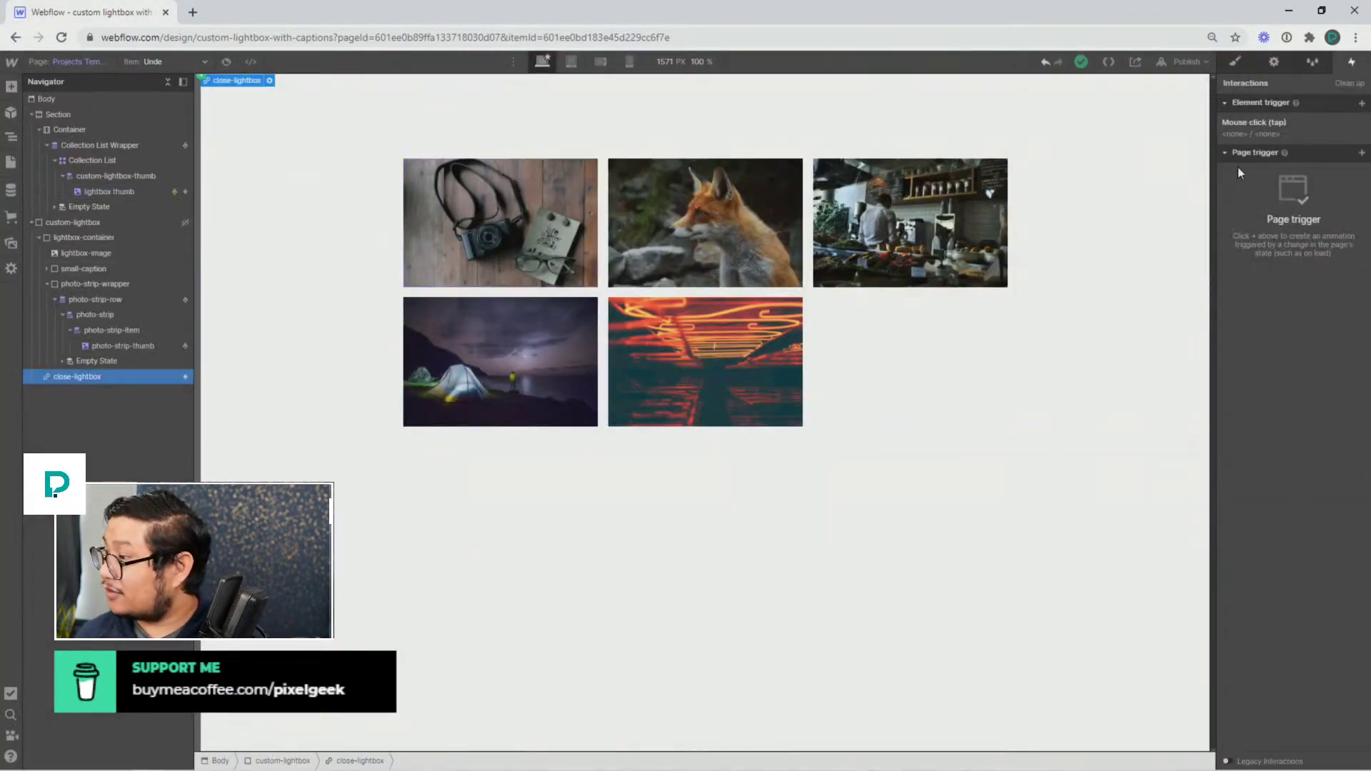
left_click(1257, 130)
left_click(1275, 228)
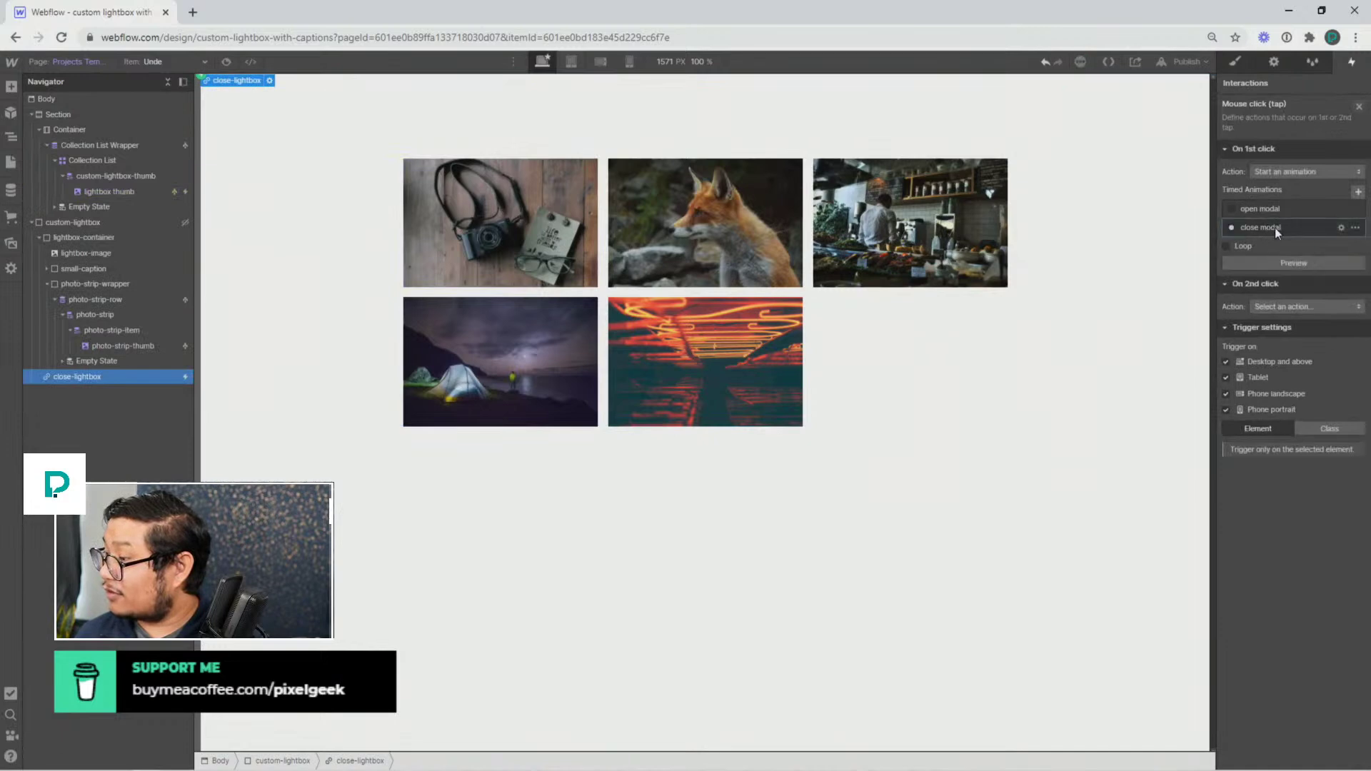
left_click(1275, 229)
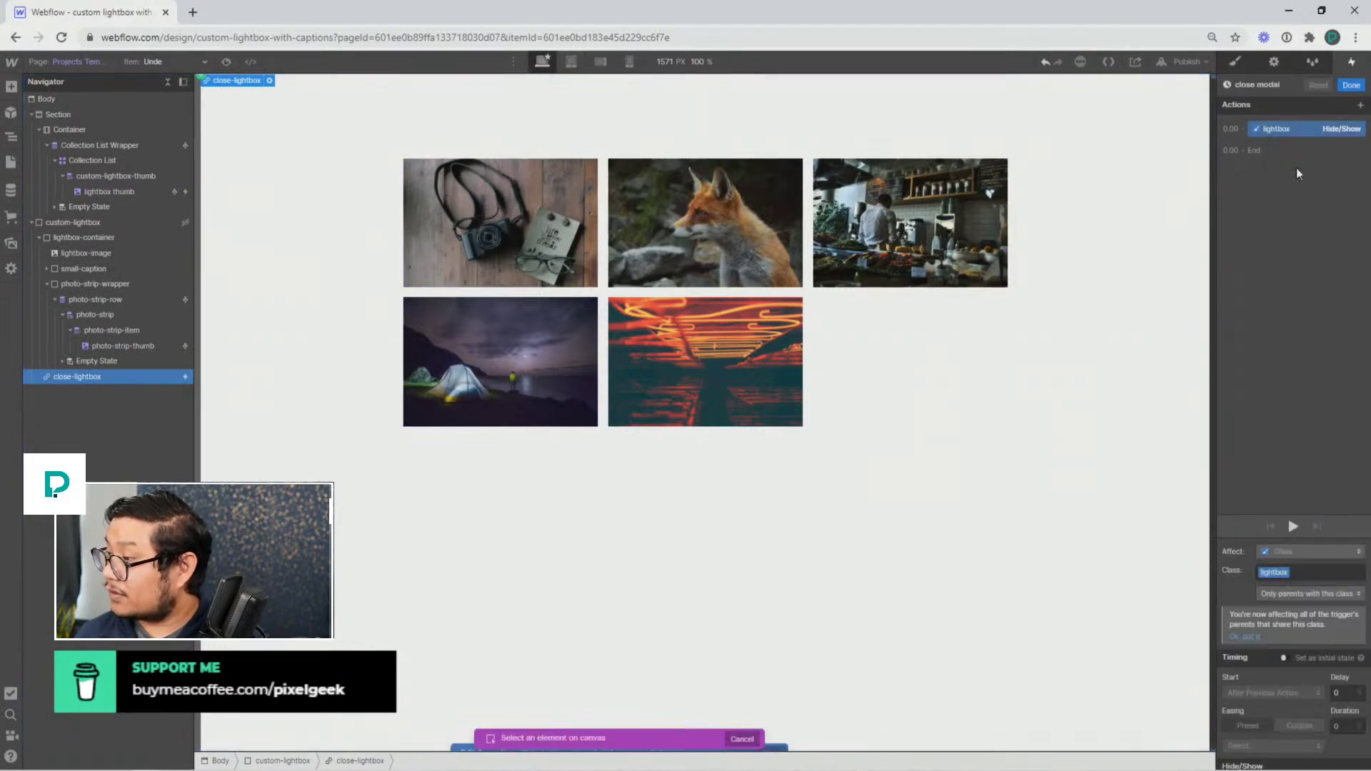
left_click(75, 222)
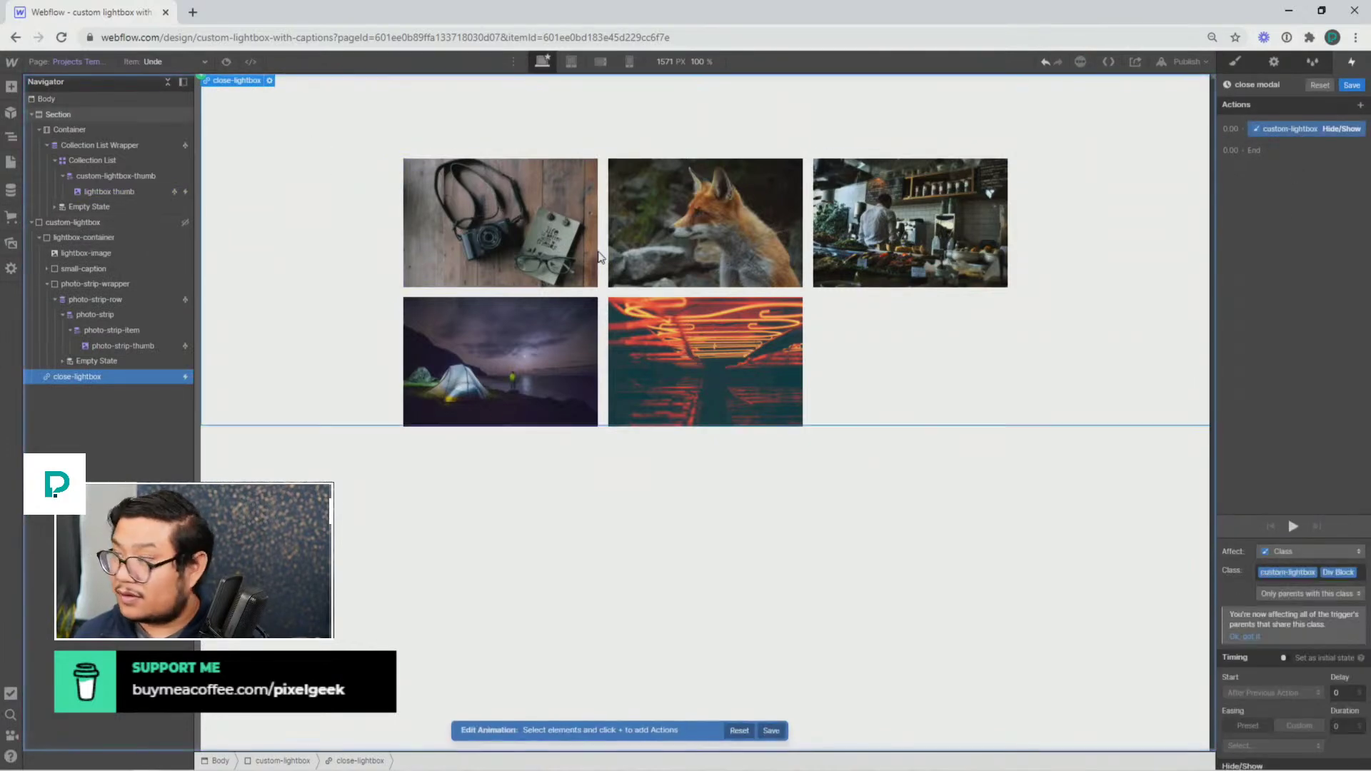
left_click(1352, 85)
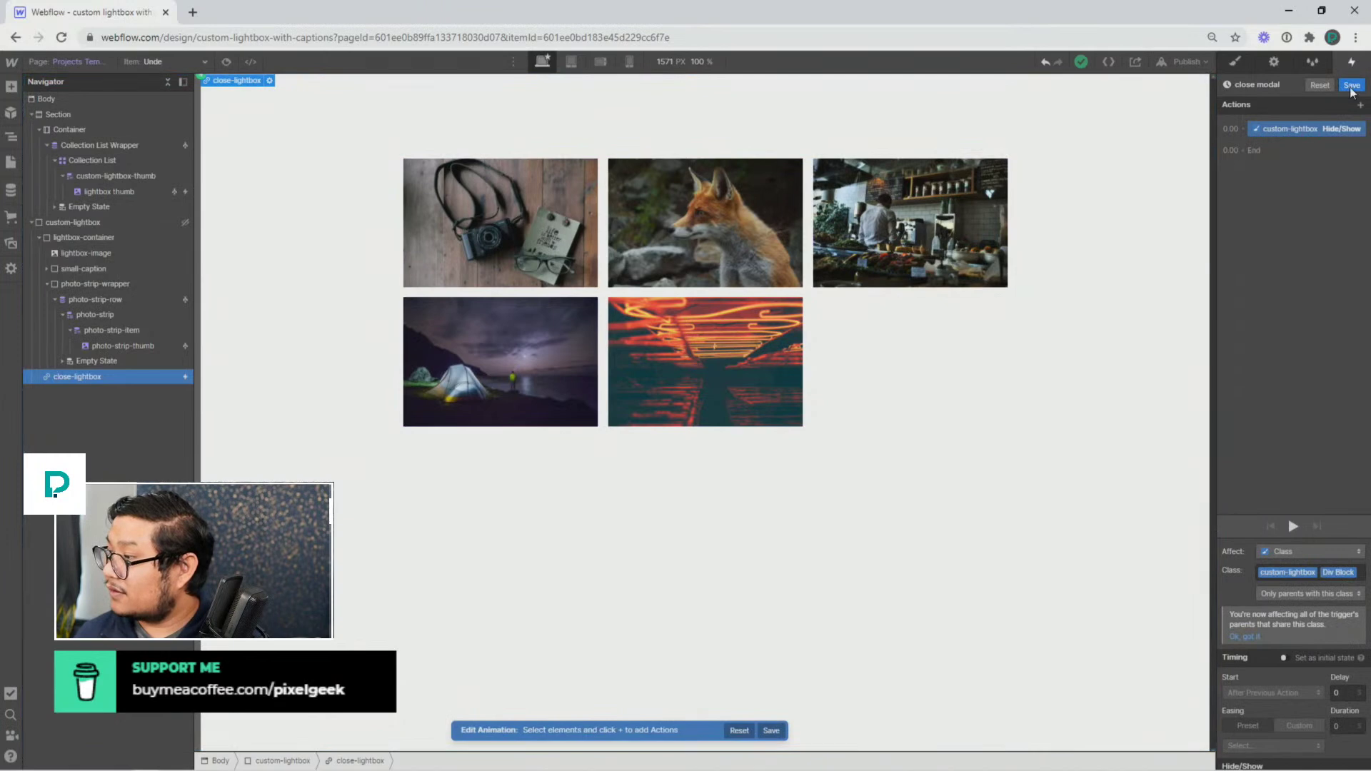
Publish the site again with the updated close modal animation
left_click(73, 63)
left_click(1185, 61)
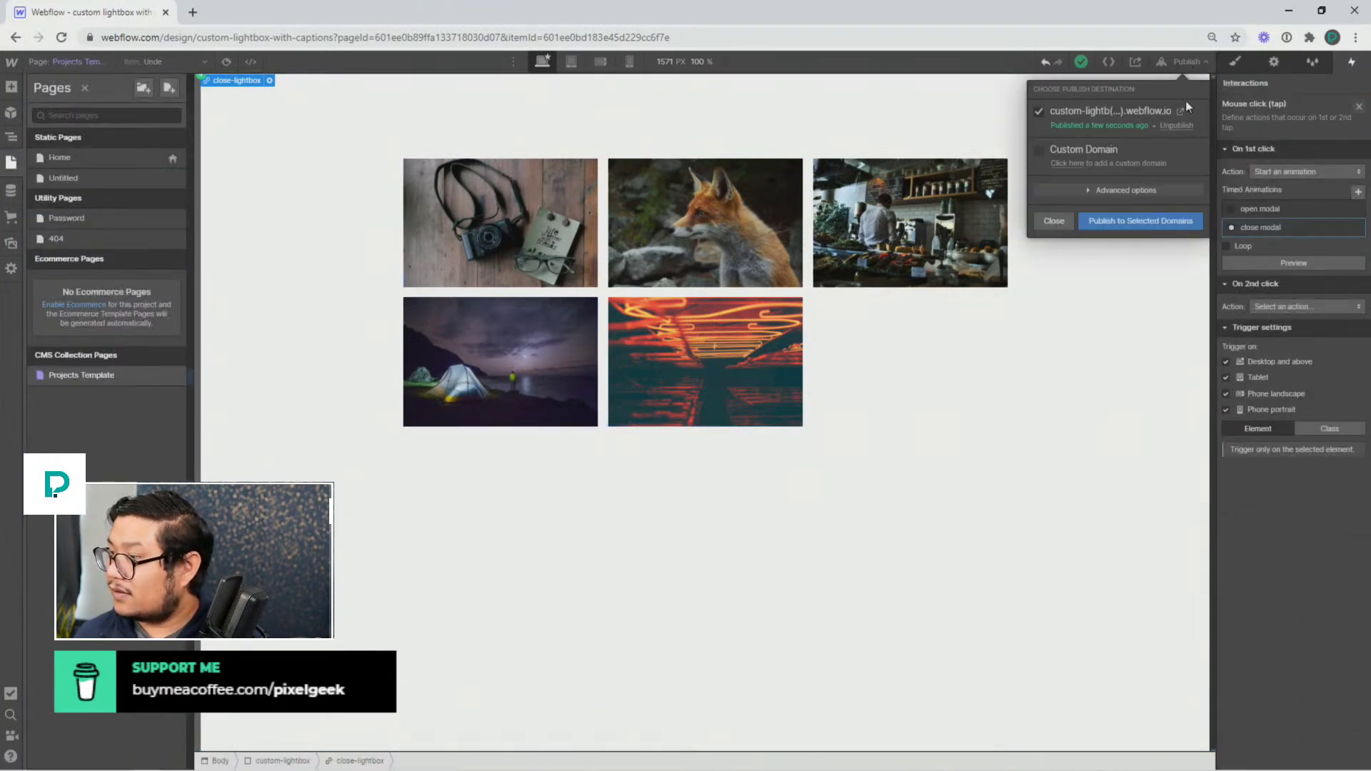
left_click(1134, 220)
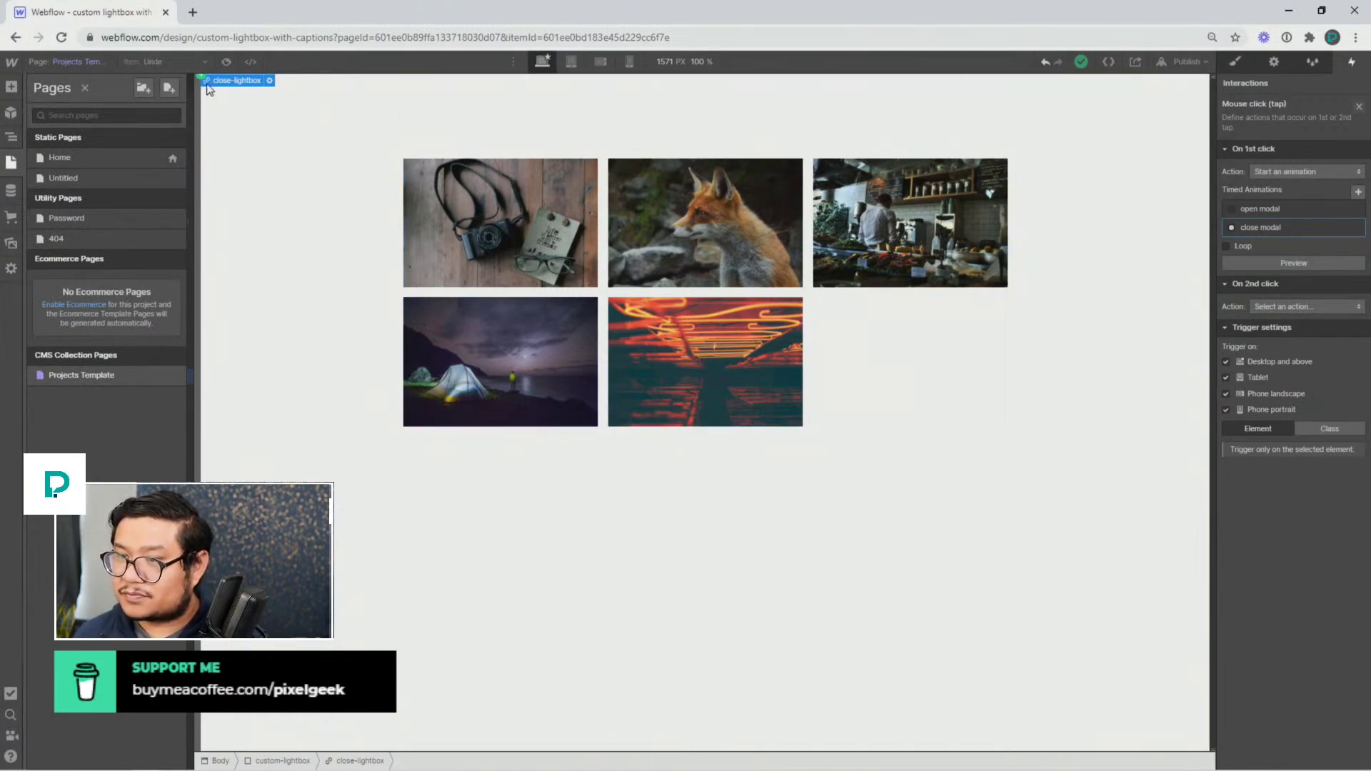
Switch the Projects Template to the item Unde Facere Molestias and open its published page
left_click(225, 146)
left_click(144, 70)
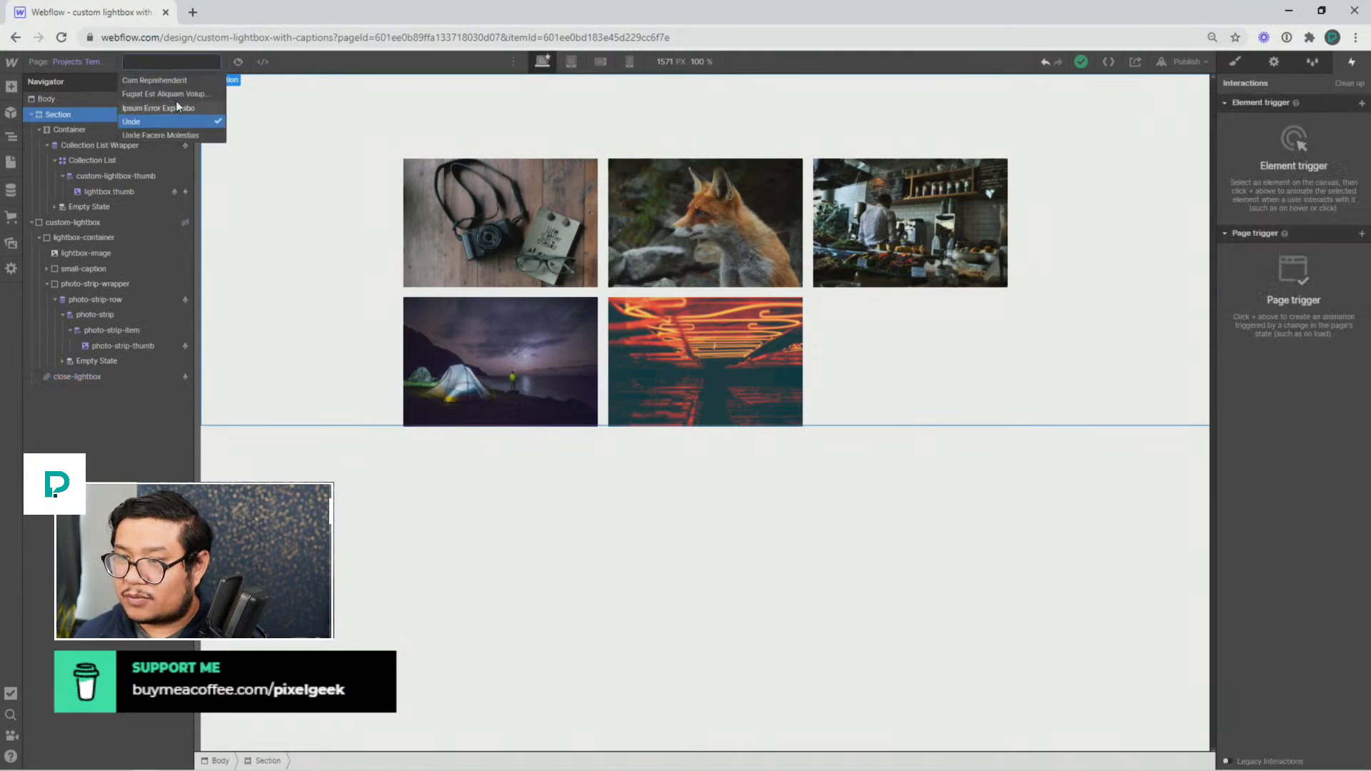
left_click(148, 134)
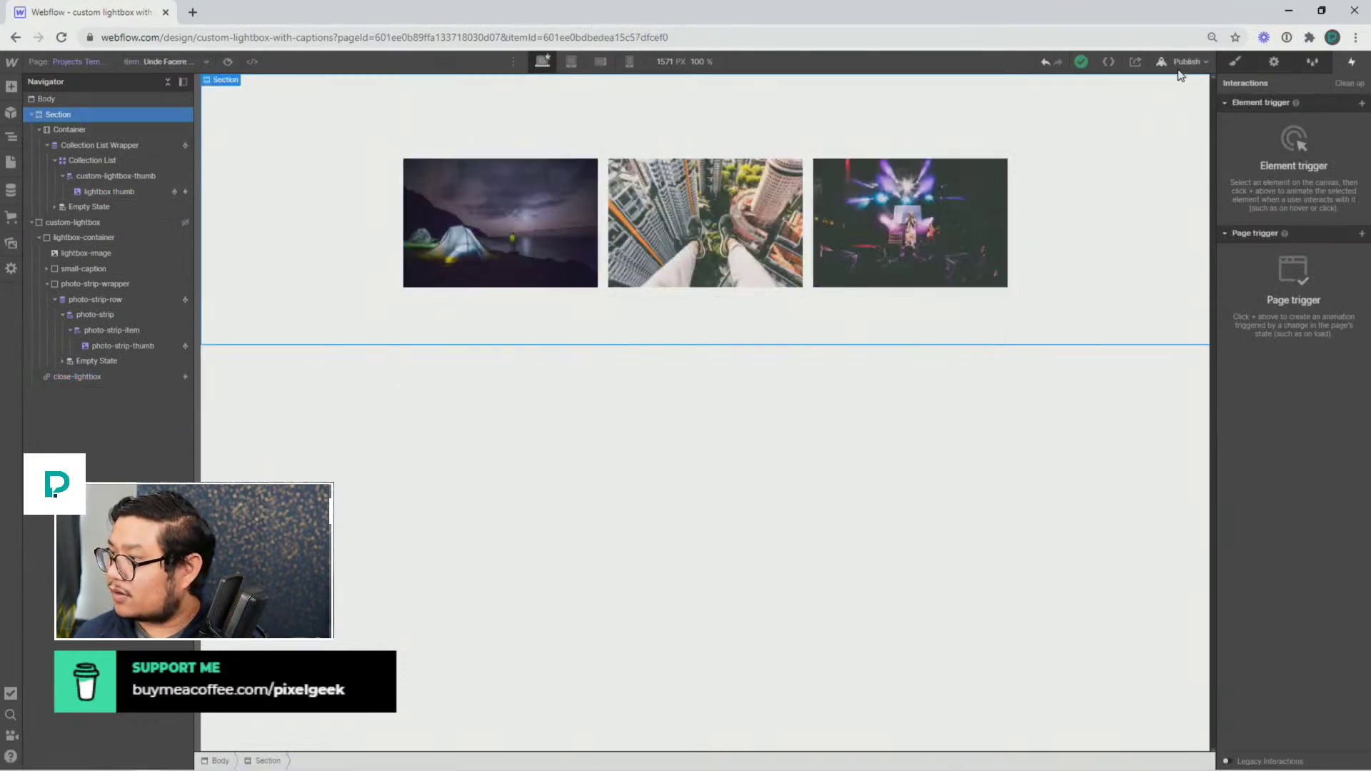
left_click(1186, 63)
left_click(1180, 112)
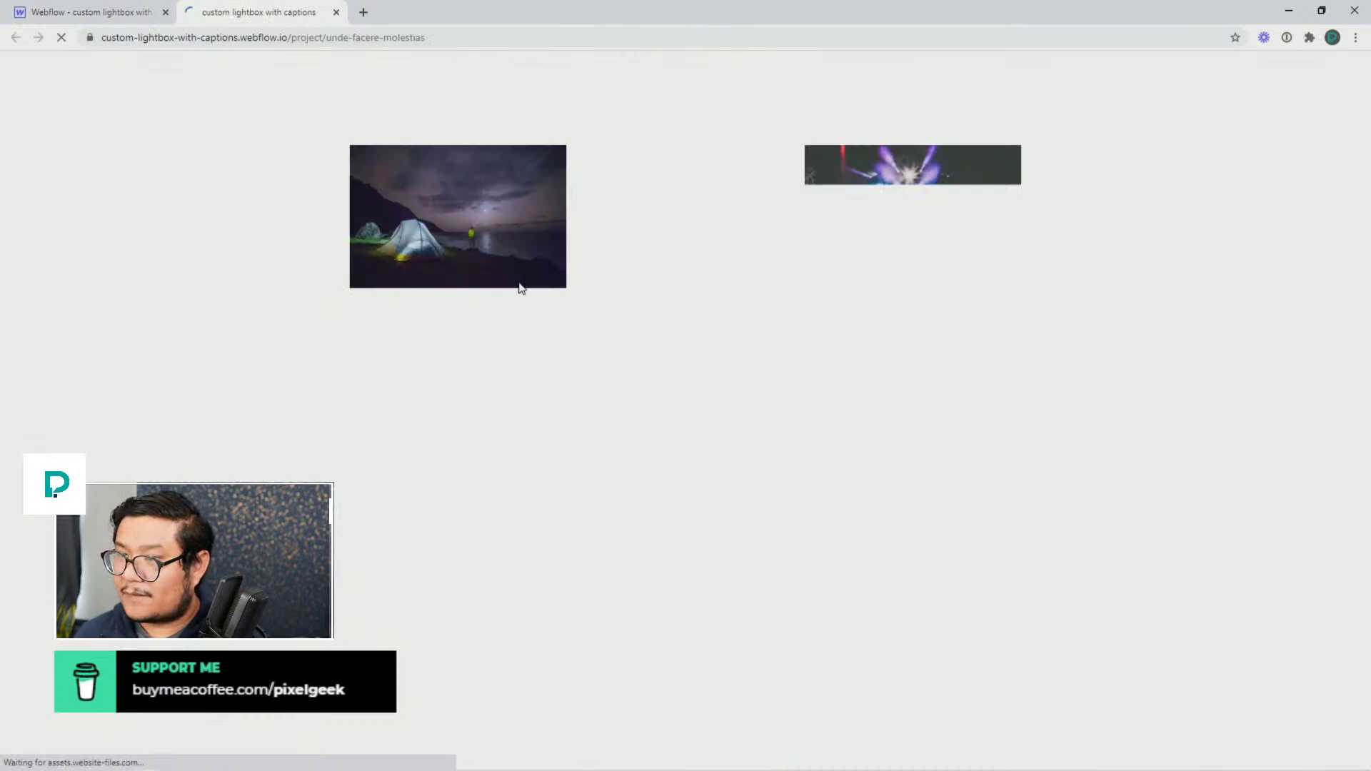
Open the tent photo in the live lightbox and switch between the strip thumbnails to check the main image and caption
left_click(484, 238)
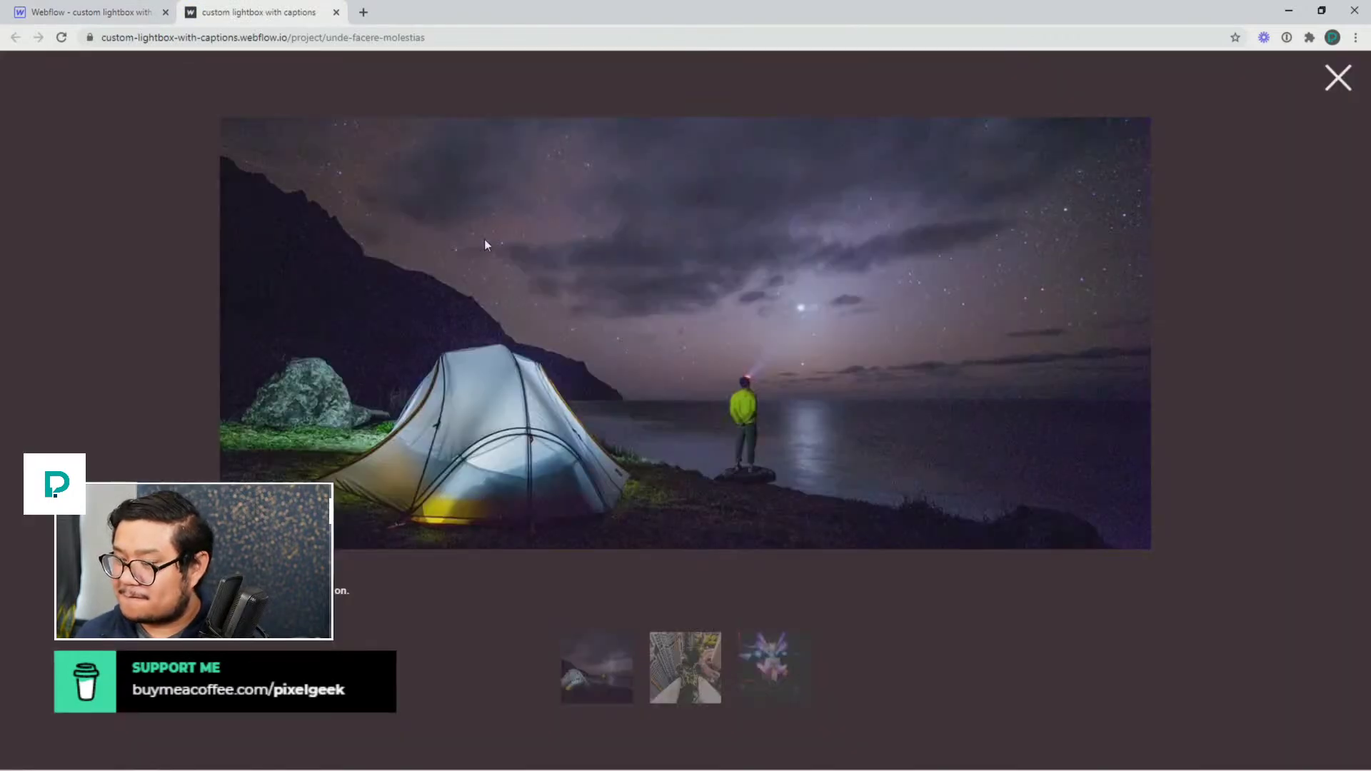
left_click(691, 687)
left_click(612, 670)
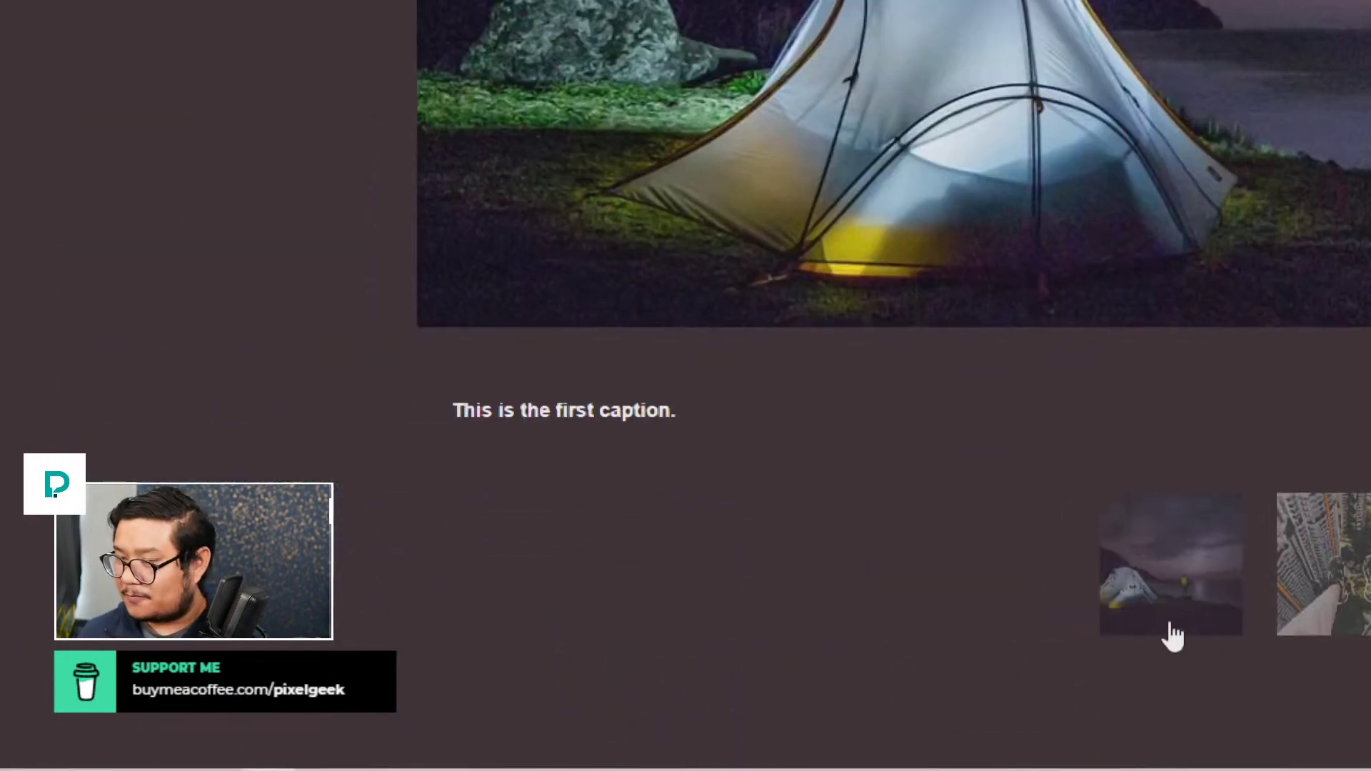
left_click(1360, 625)
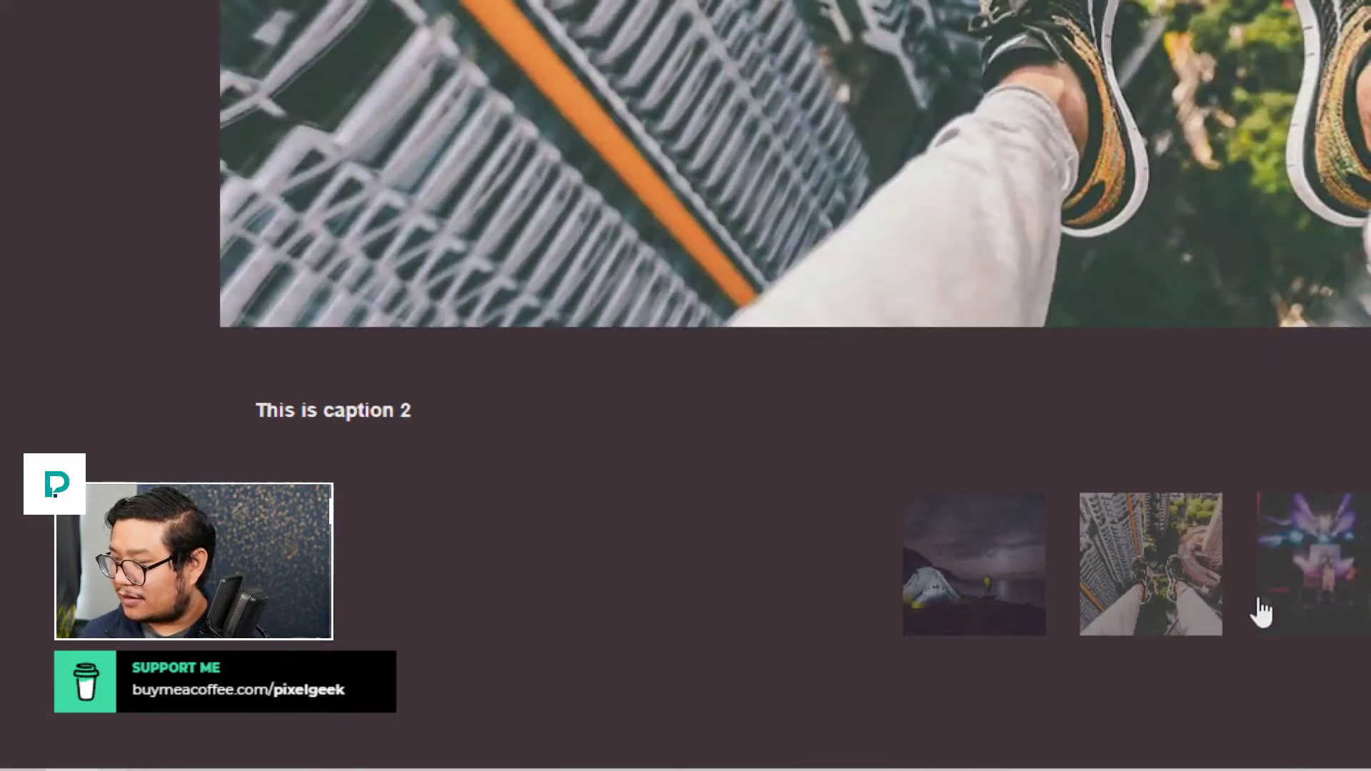
left_click(1265, 596)
left_click(1175, 594)
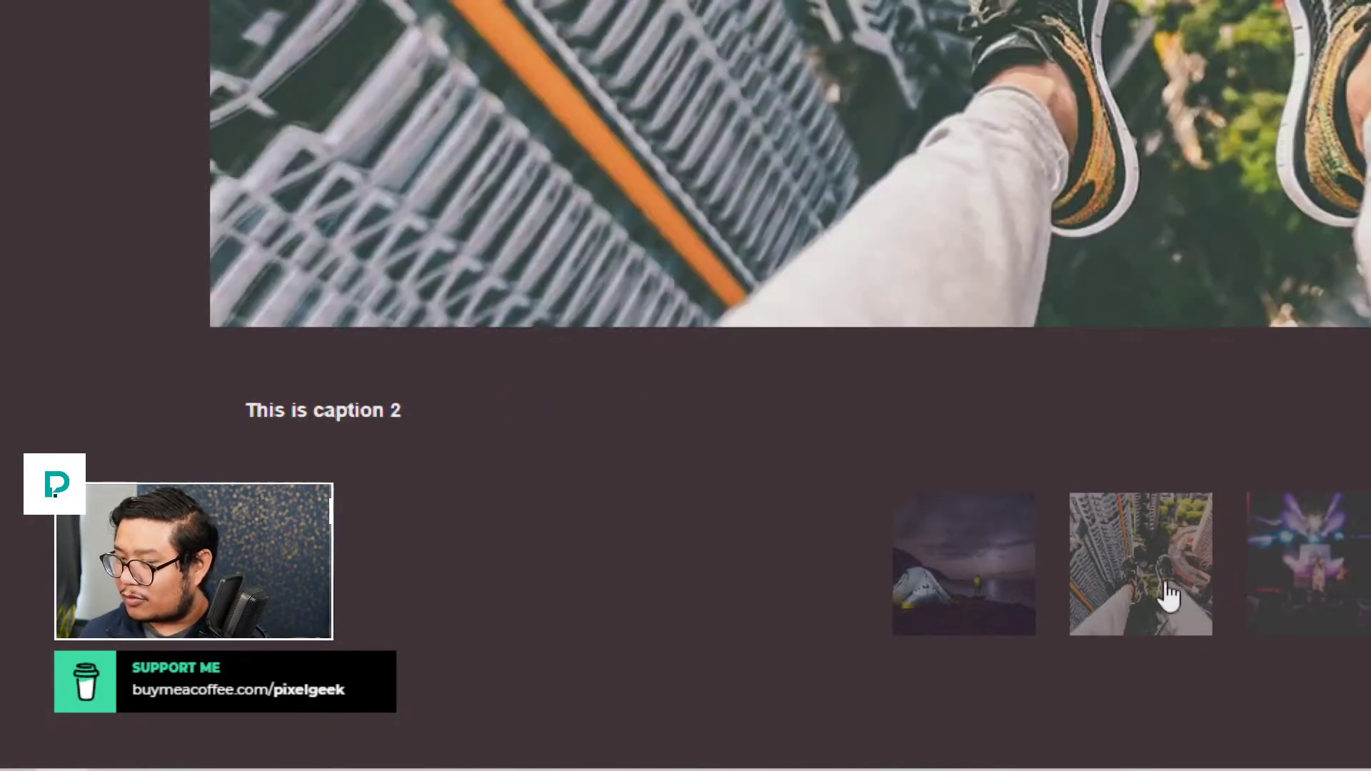
left_click(975, 593)
left_click(1167, 590)
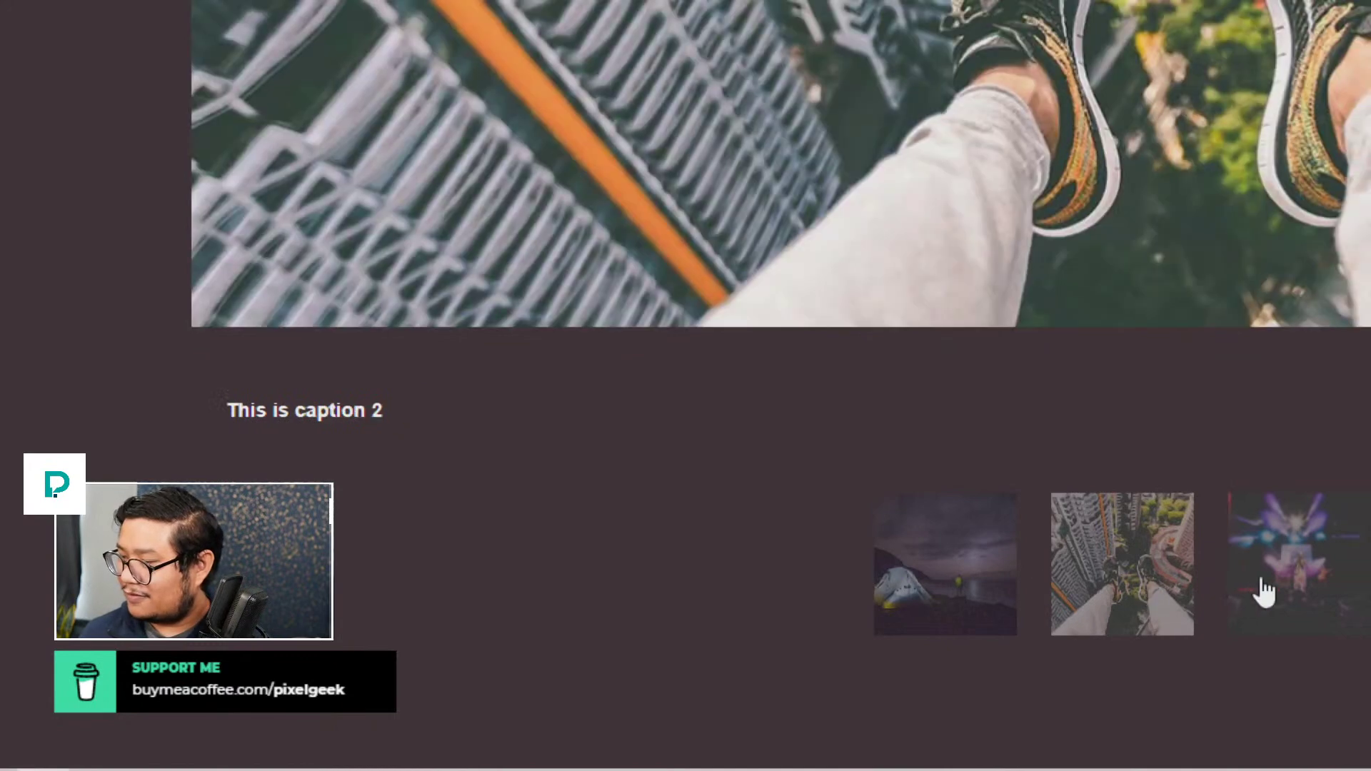
Cycle through the strip thumbnails back to the tent photo and close the live lightbox
left_click(1277, 591)
left_click(1154, 594)
left_click(992, 586)
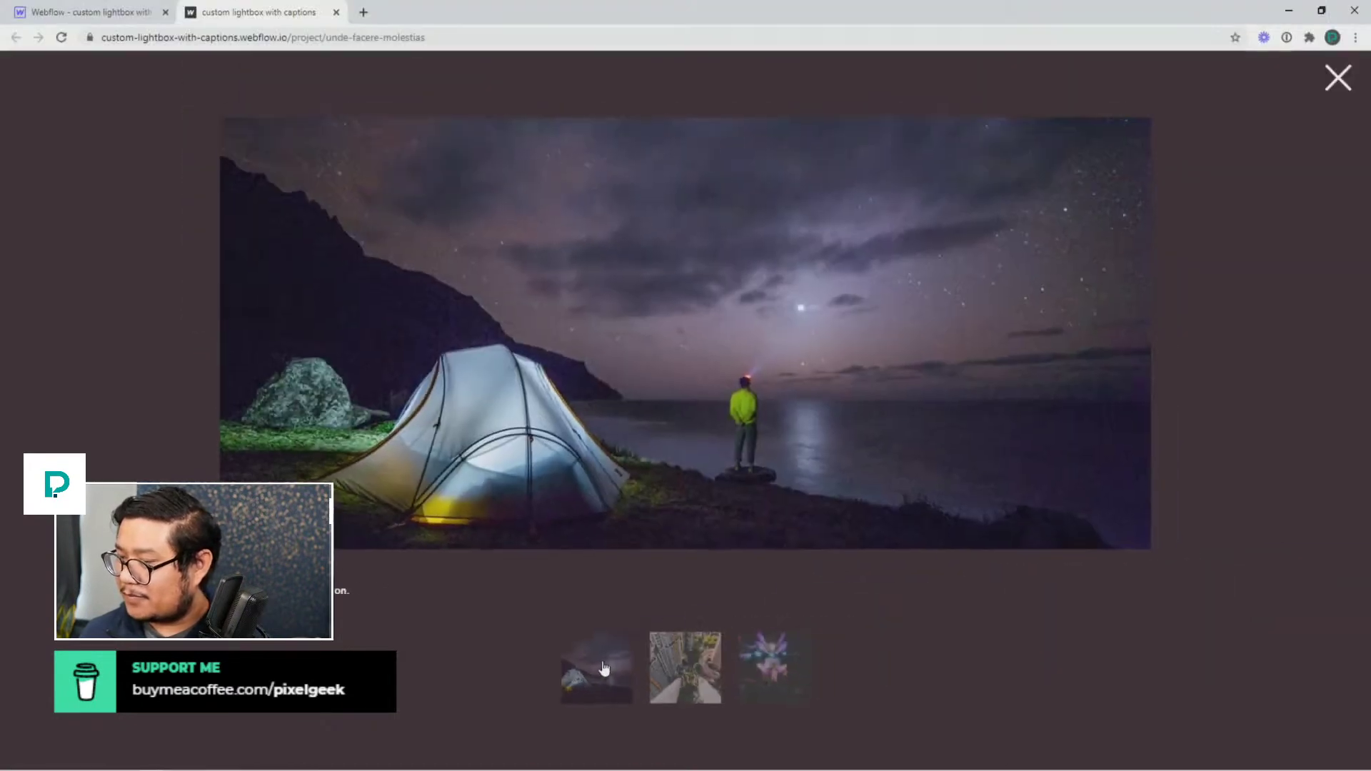
left_click(1338, 76)
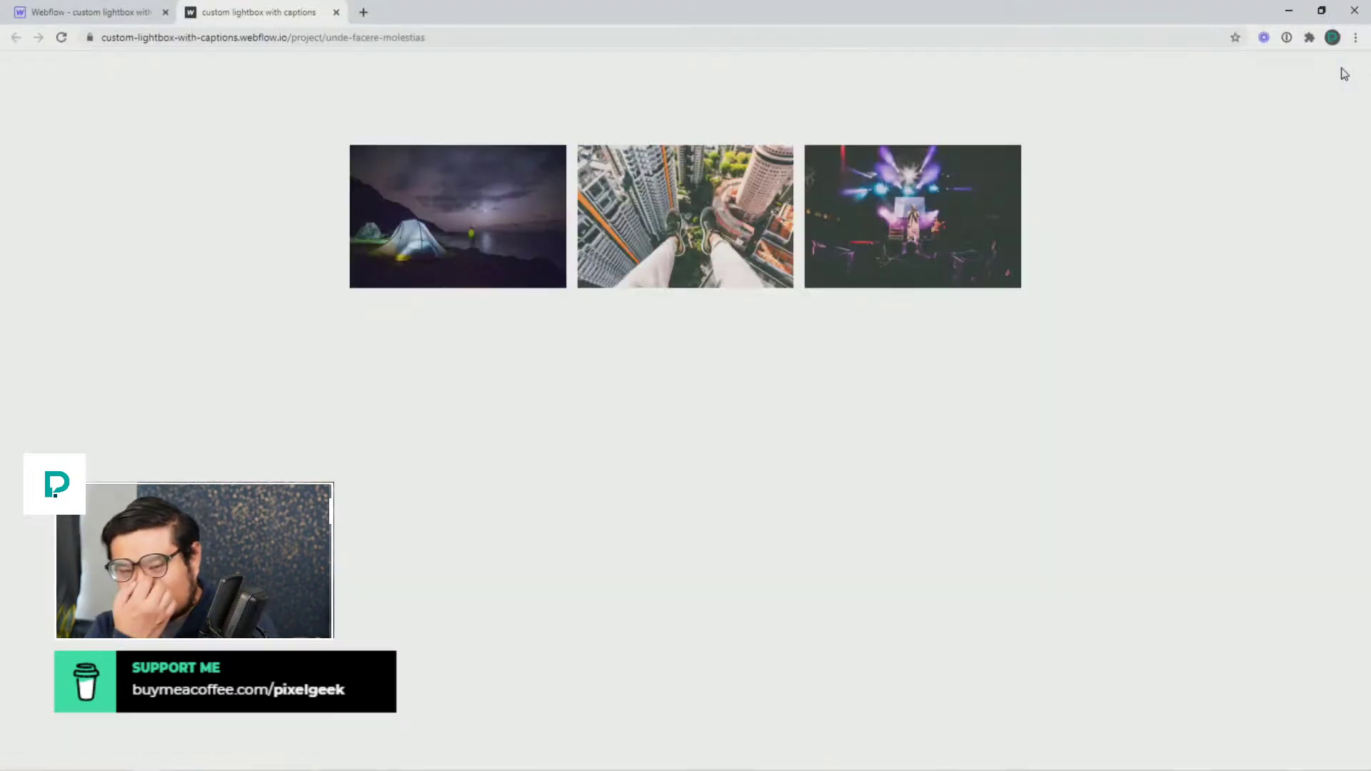
Reopen the tent photo in the live lightbox and switch back and forth through all three strip thumbnails to check image and caption
left_click(420, 212)
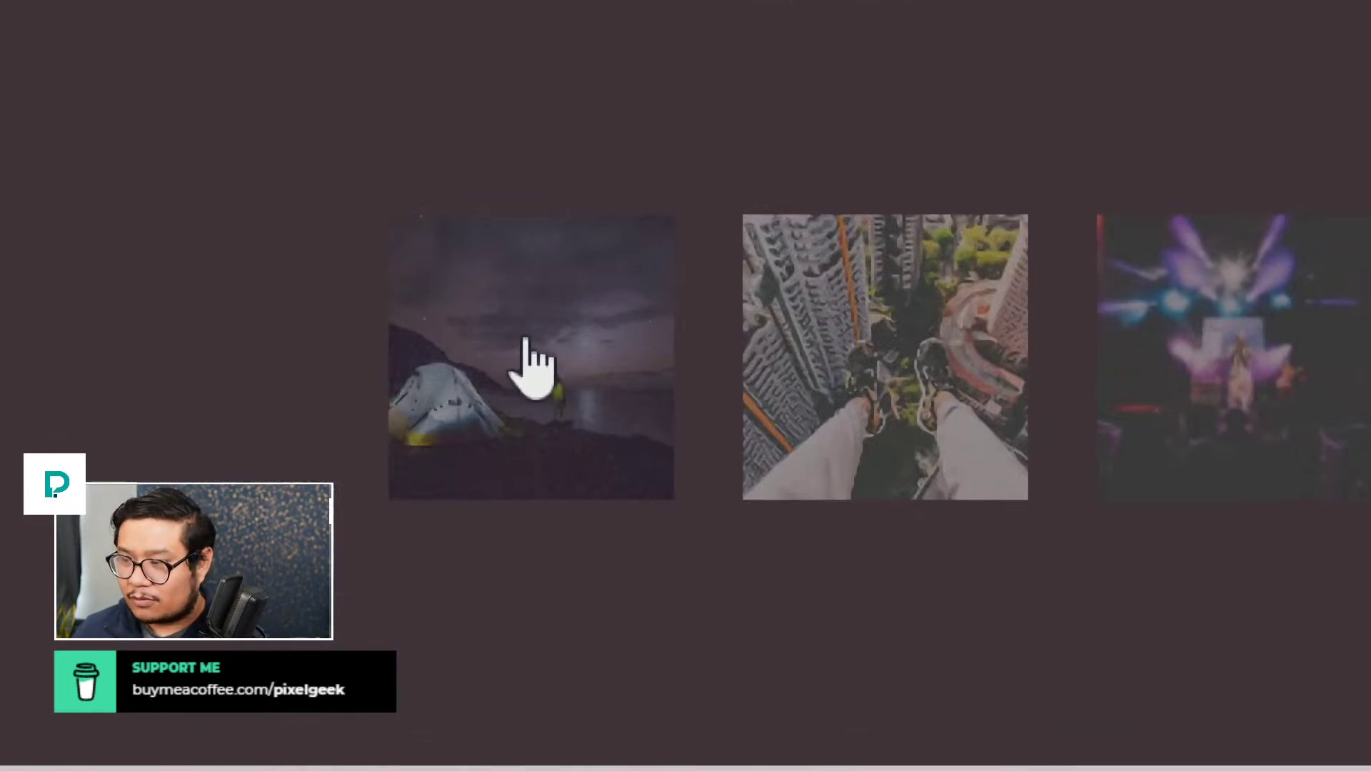
left_click(532, 365)
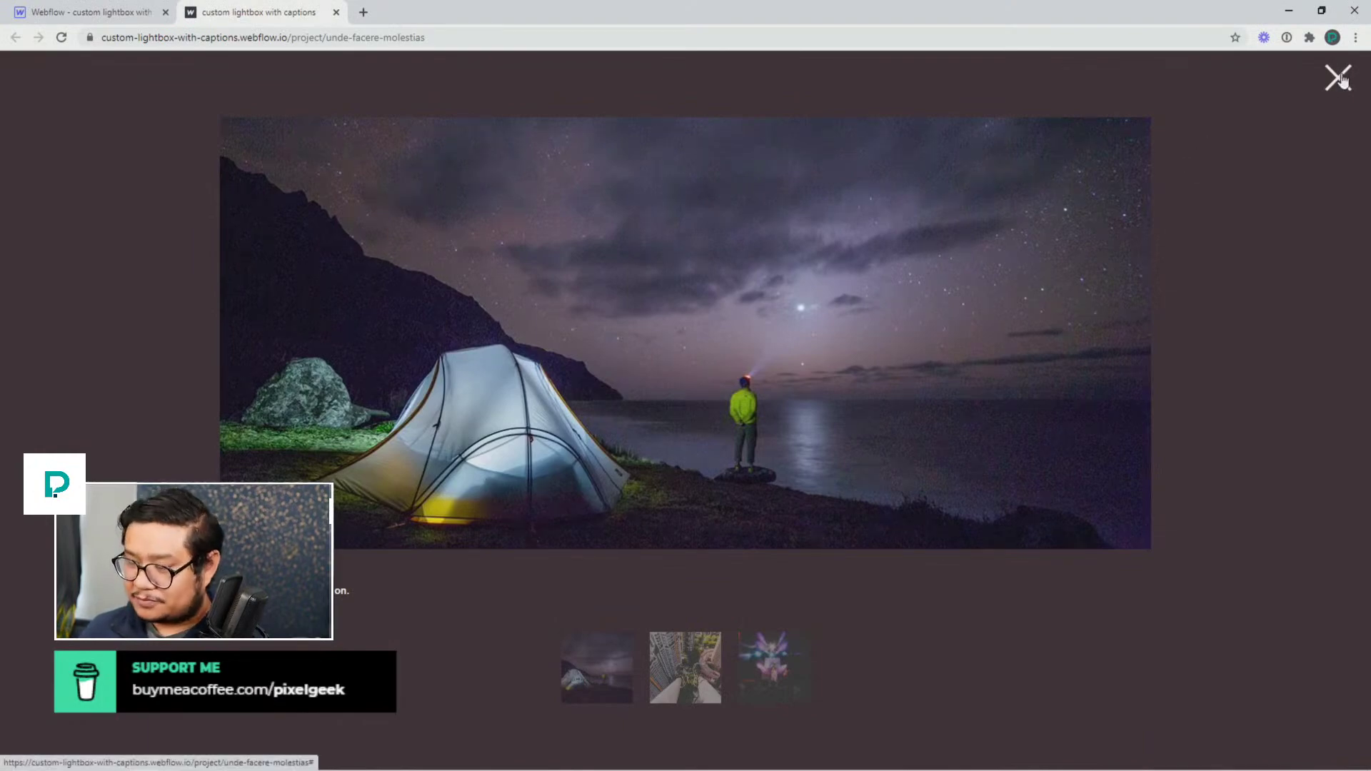
left_click(701, 693)
left_click(759, 692)
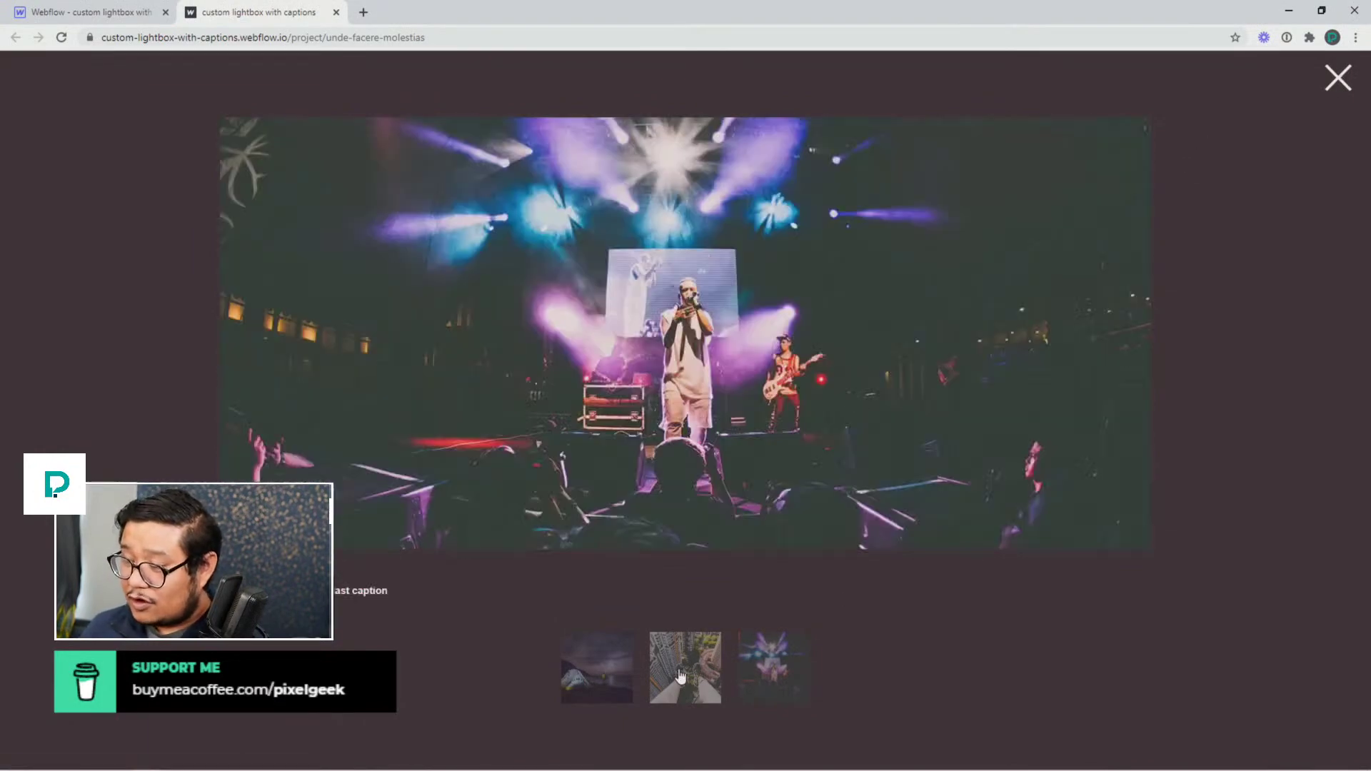
left_click(681, 677)
left_click(596, 676)
left_click(679, 677)
left_click(765, 675)
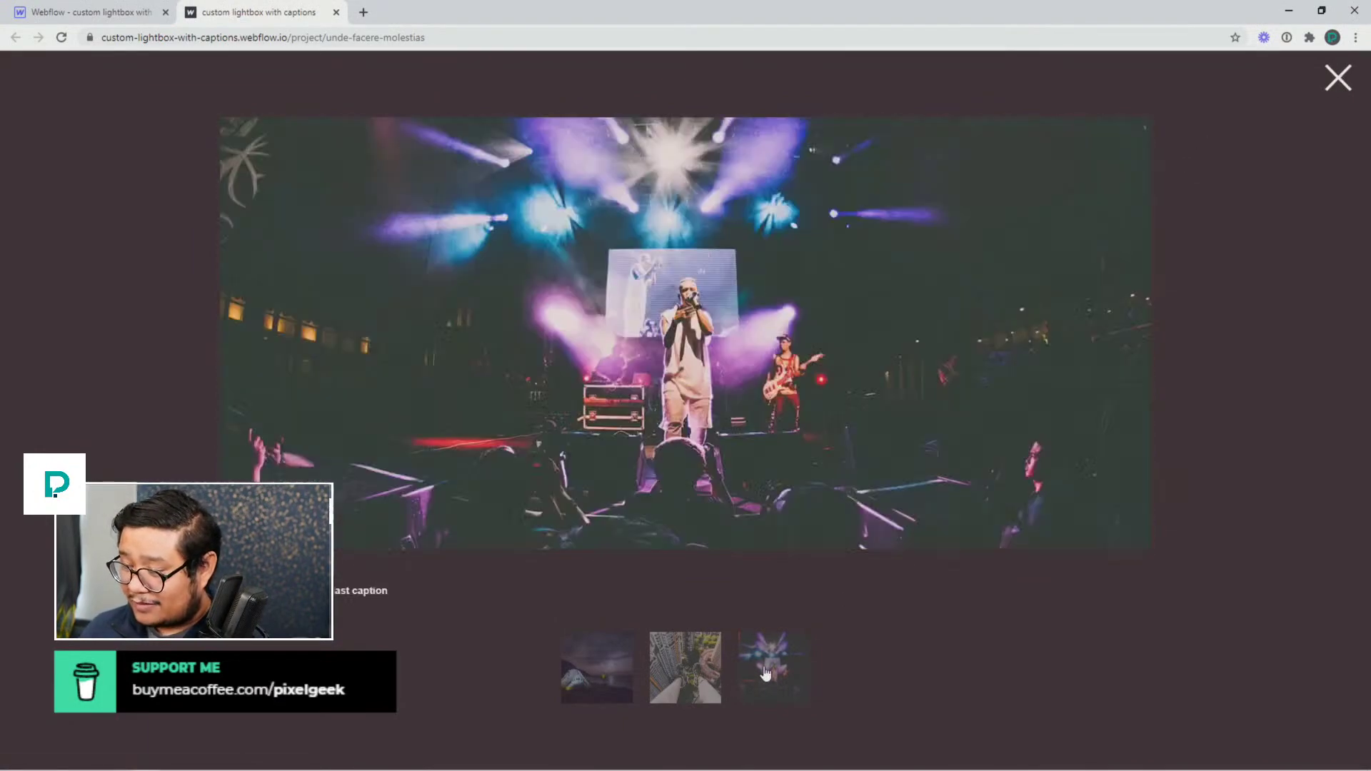
left_click(701, 676)
left_click(606, 673)
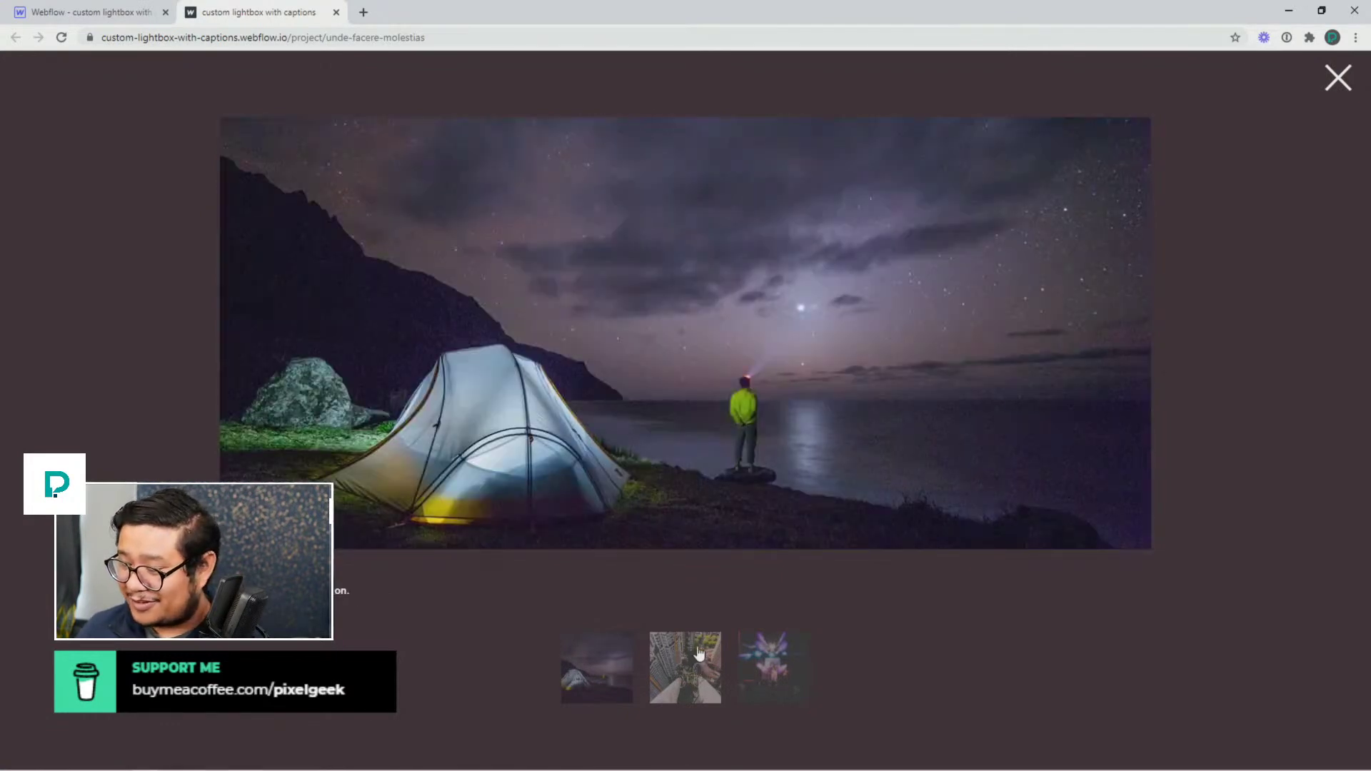
left_click(699, 653)
left_click(762, 661)
left_click(697, 668)
left_click(599, 672)
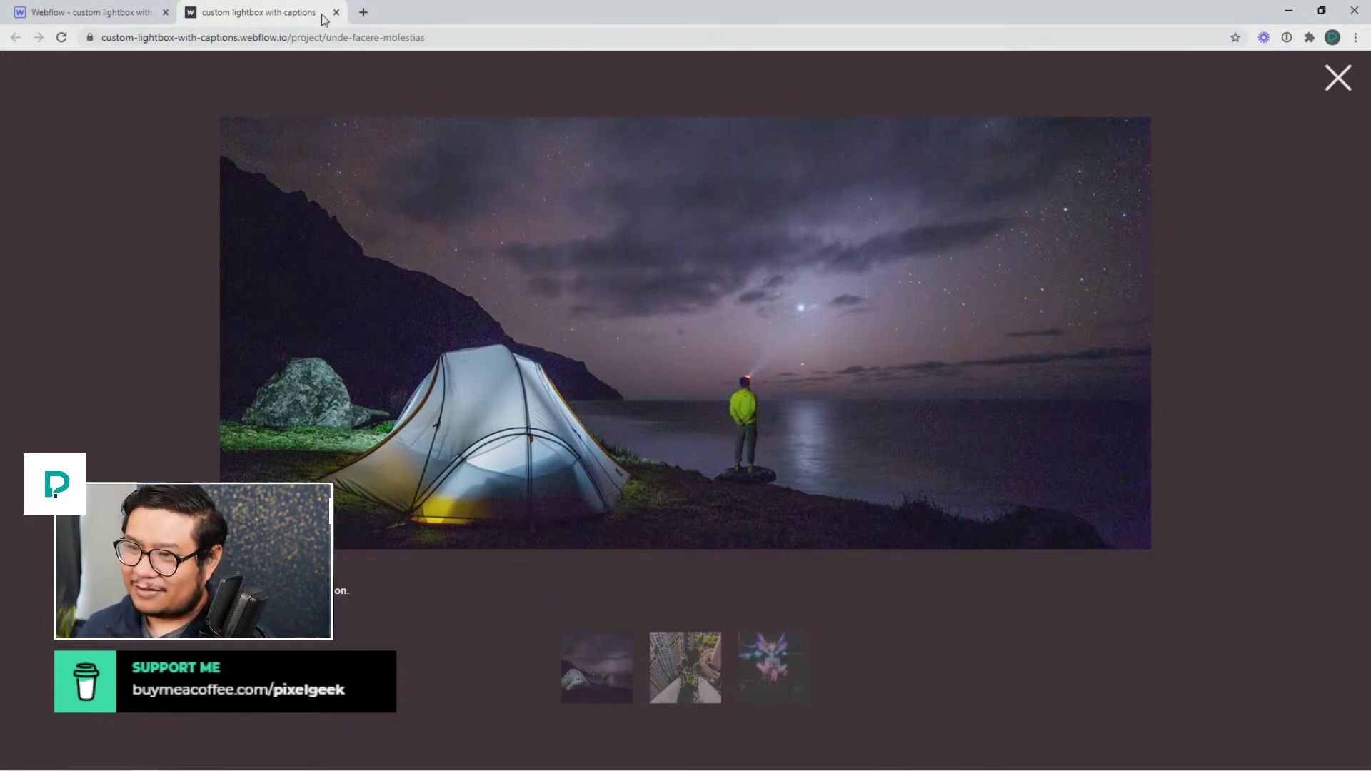
Return to the Webflow Designer and show the Before </body> tag code in the Projects Template settings
left_click(107, 12)
left_click(92, 58)
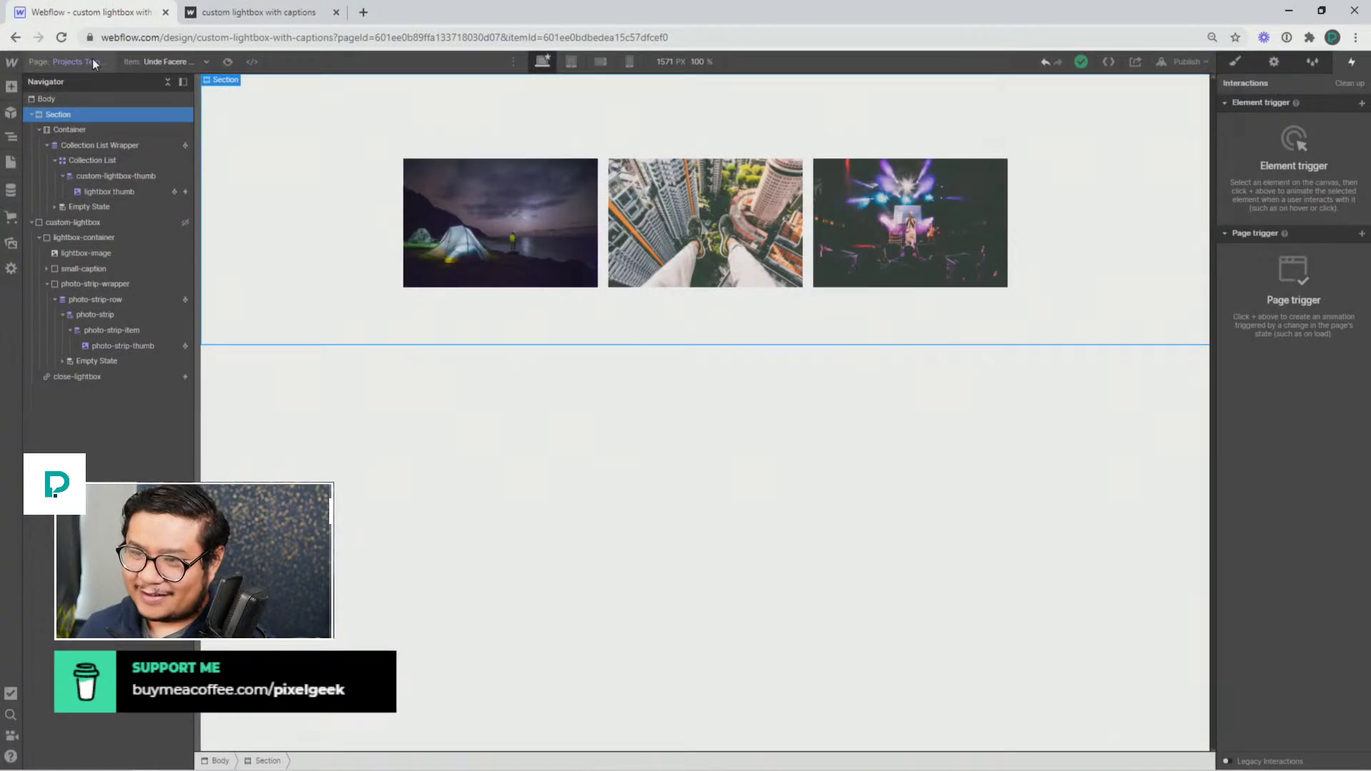
left_click(92, 59)
left_click(173, 376)
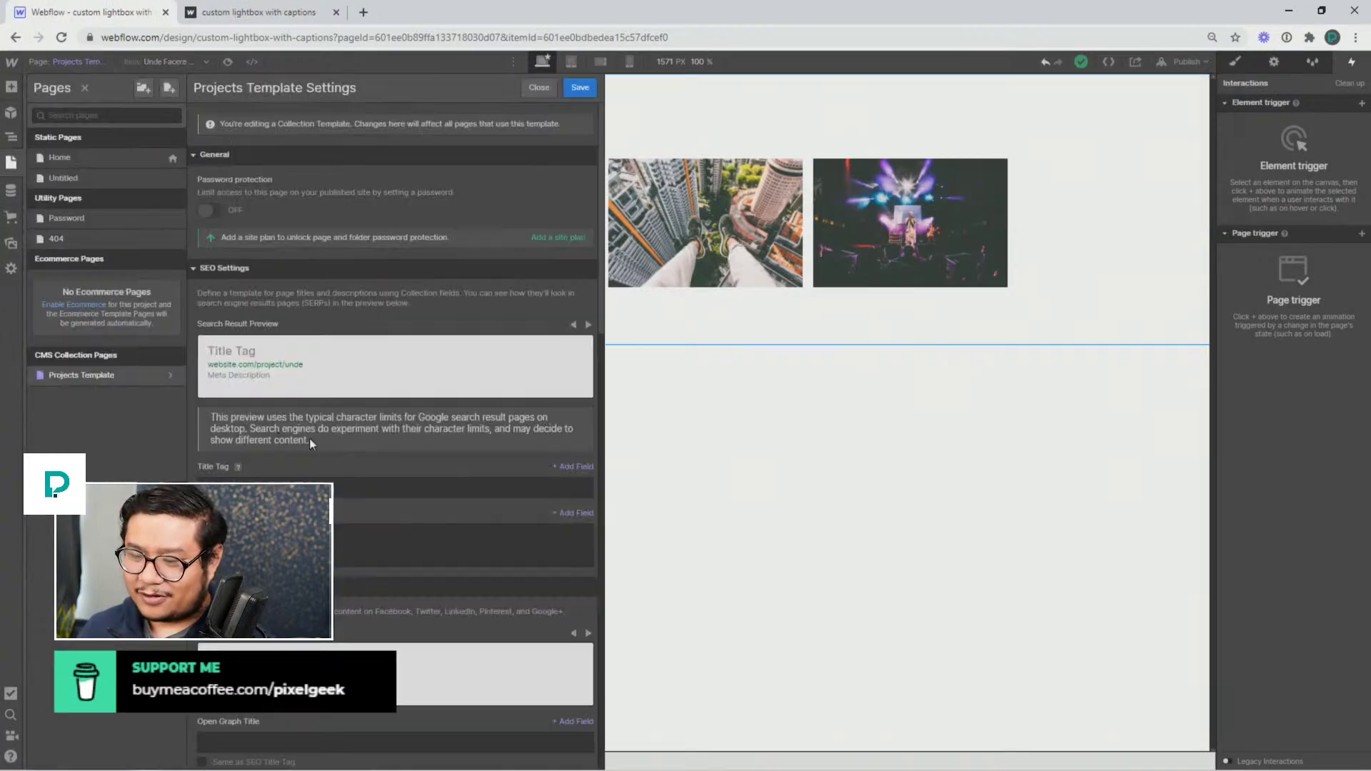
scroll(347, 431, "down", 15)
scroll(355, 527, "down", 2)
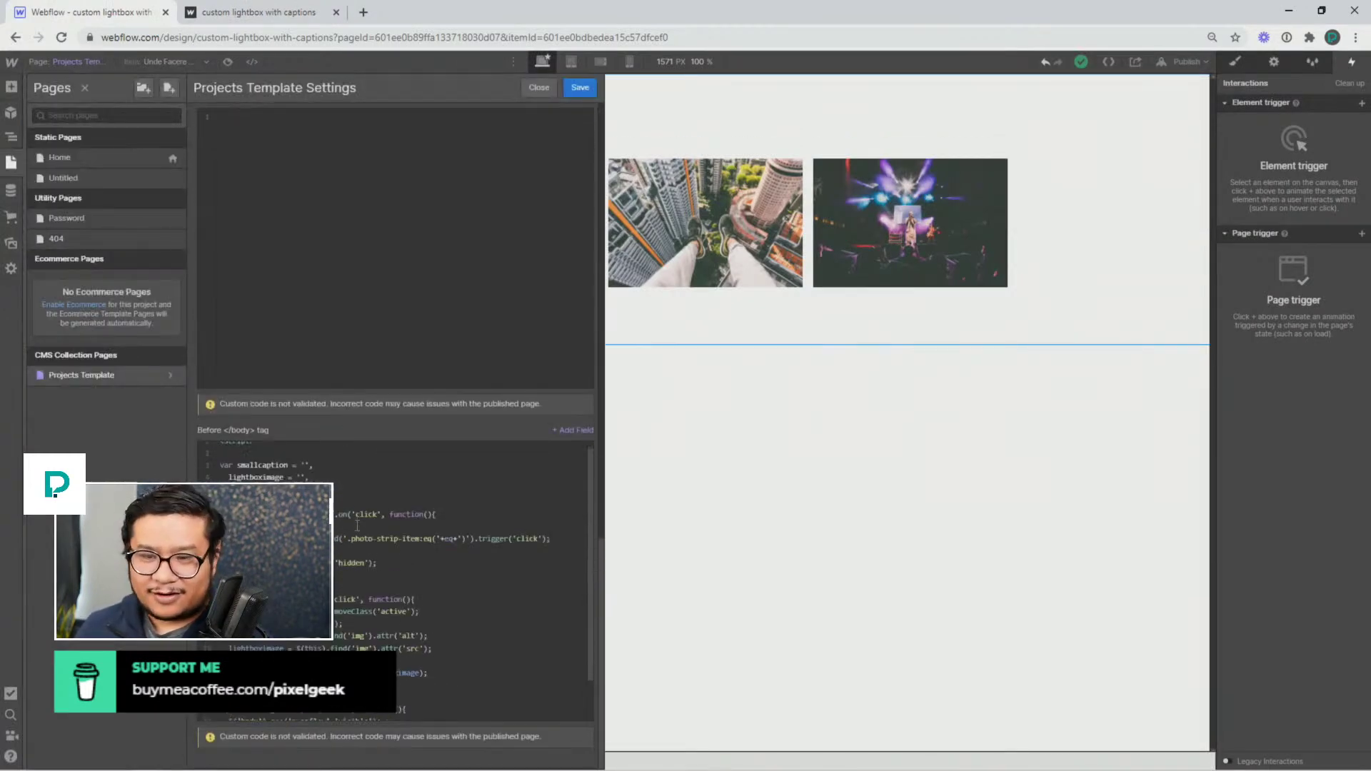
scroll(916, 423, "up", 2)
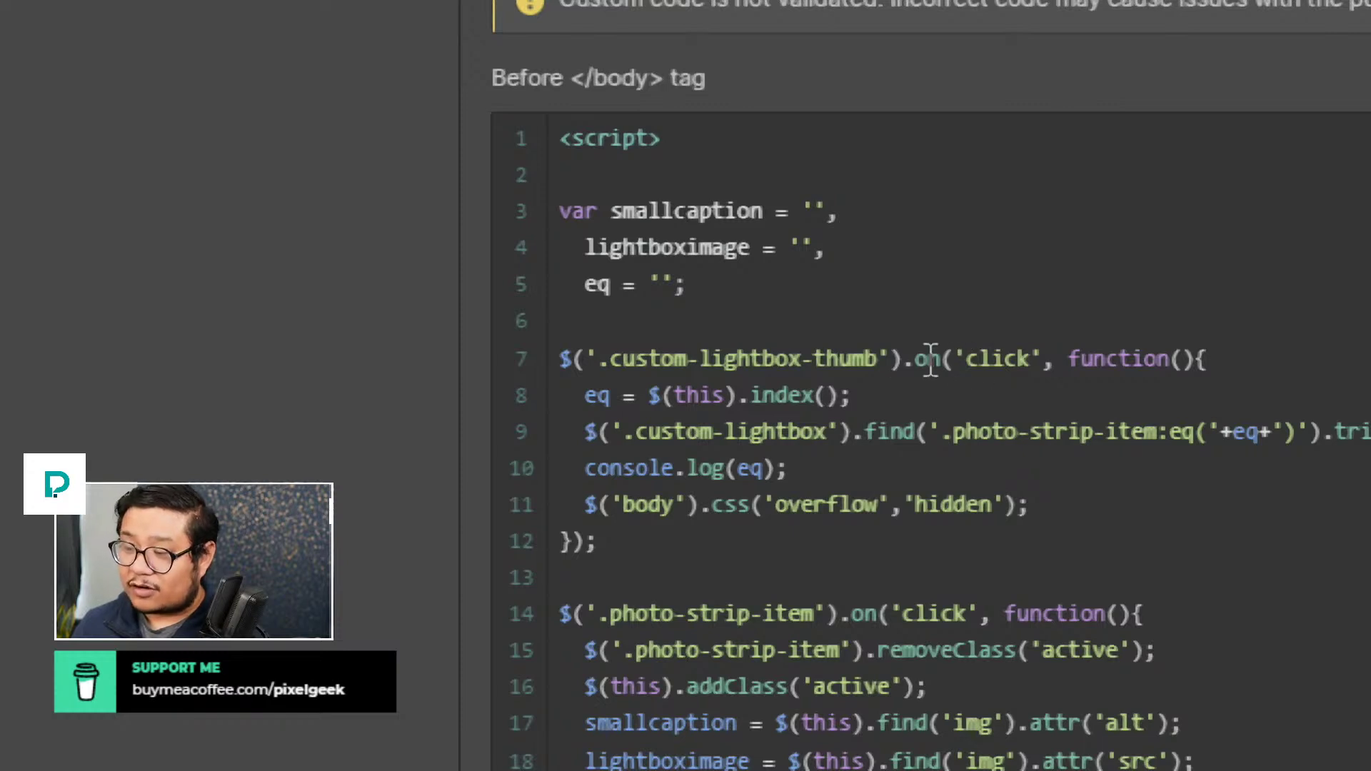
Review the custom-lightbox-thumb click handler, covering its index line, photo-strip-item trigger and body overflow setting
left_click(735, 396)
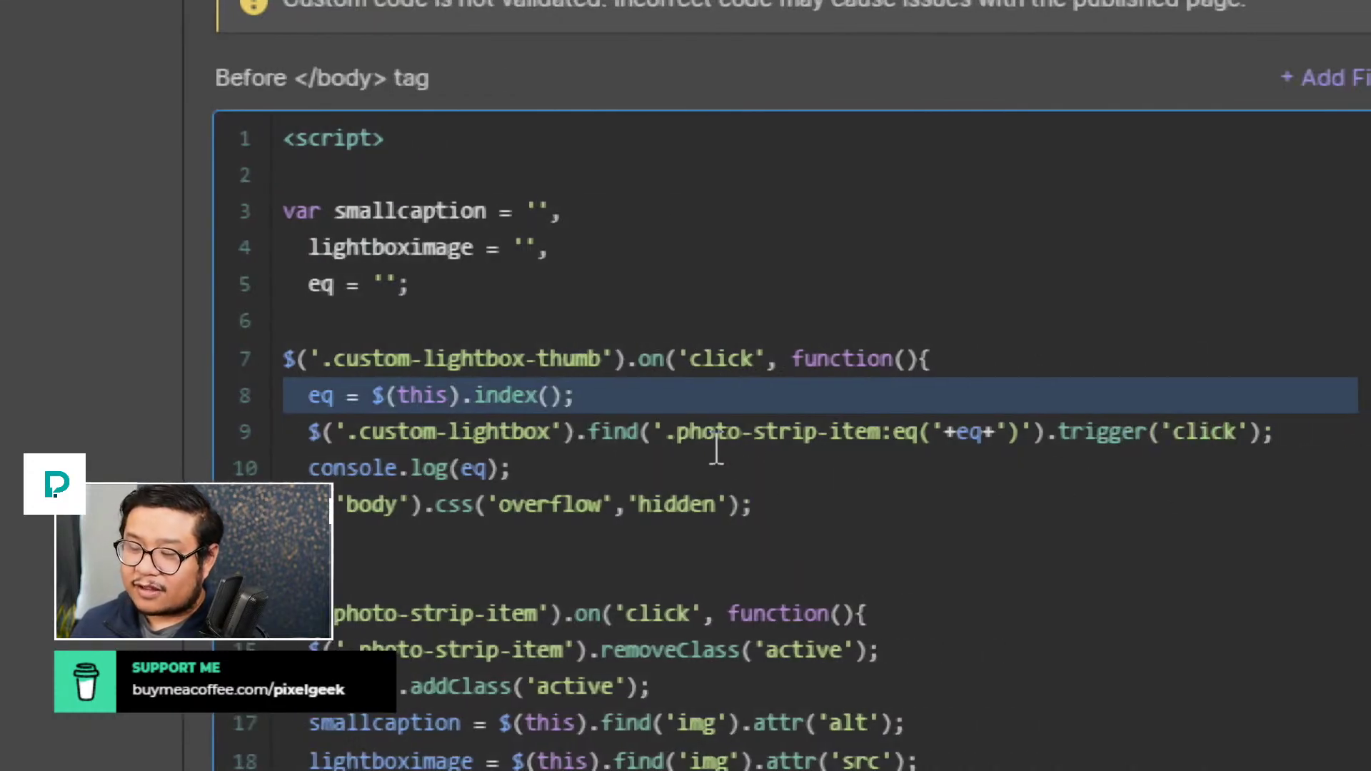
double_click(849, 433)
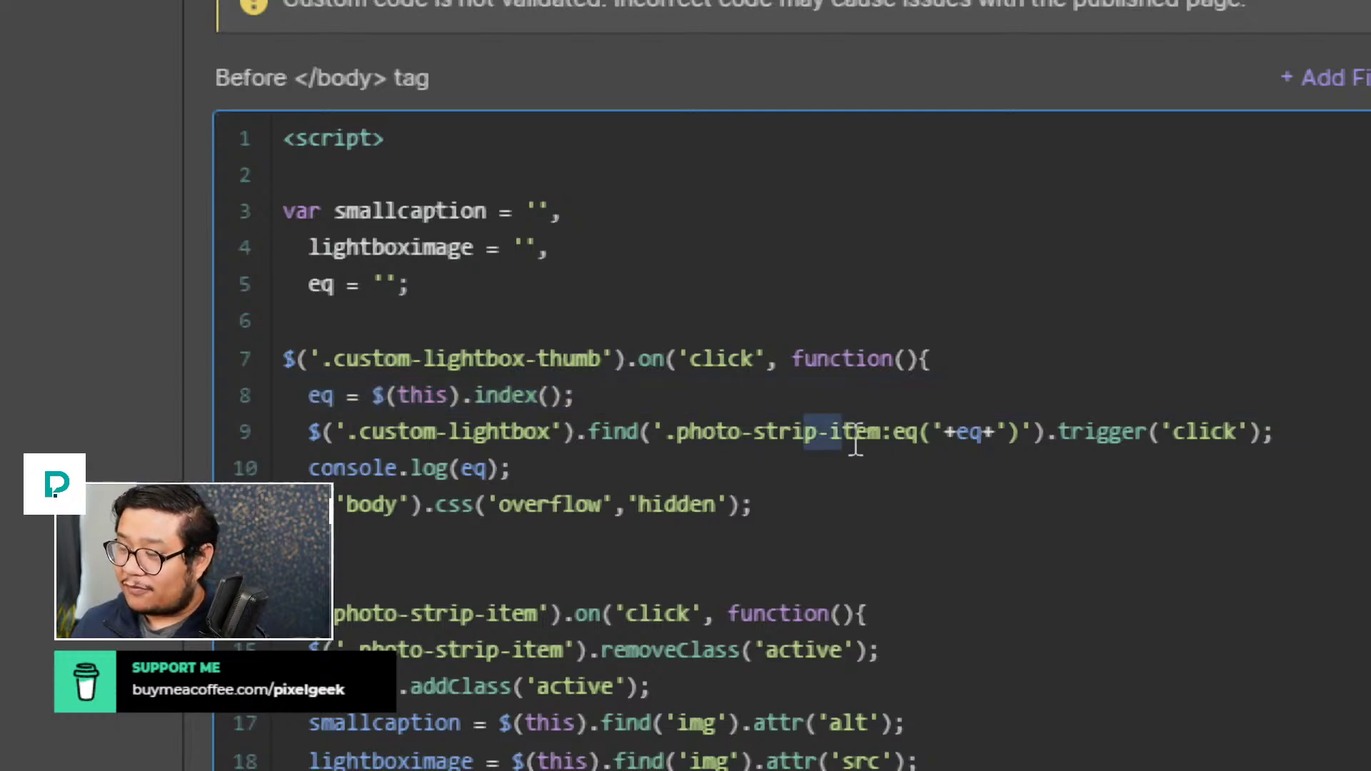
left_click(892, 437)
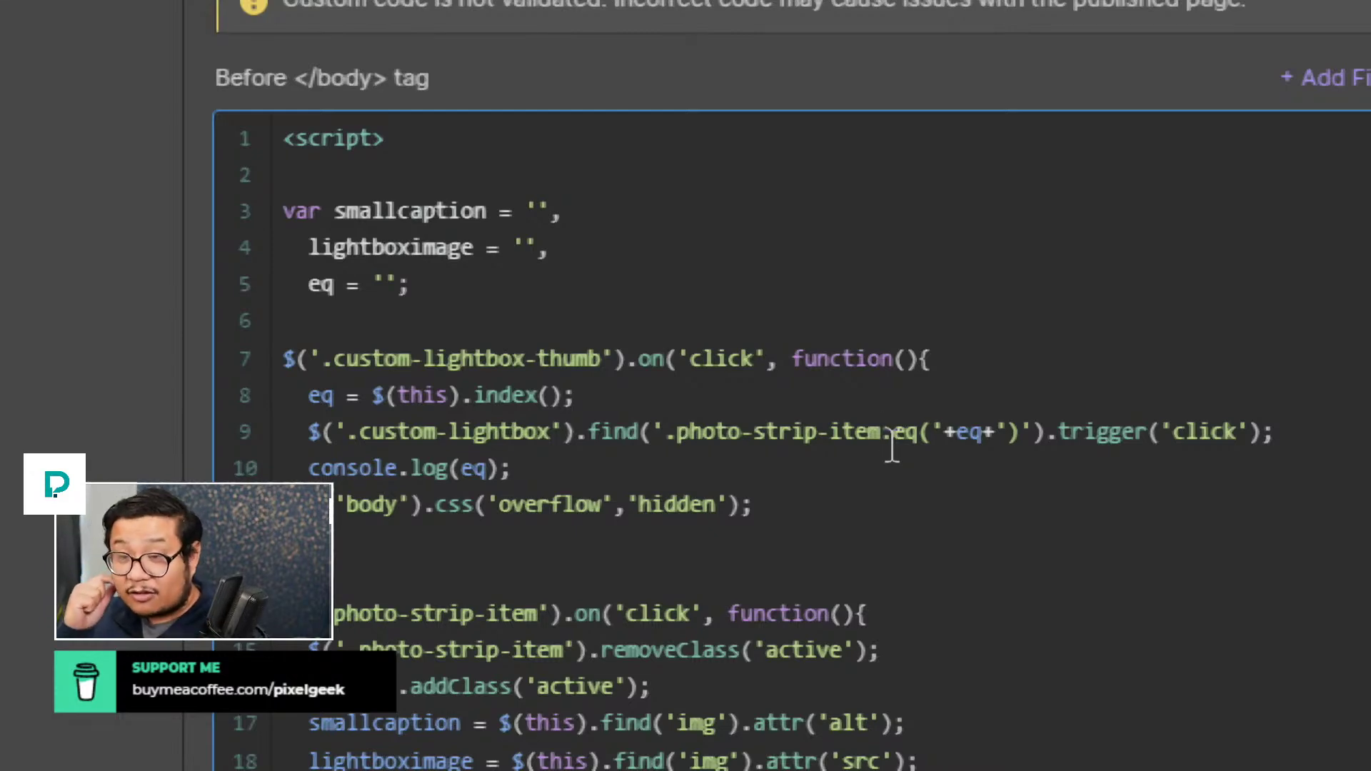
triple_click(395, 508)
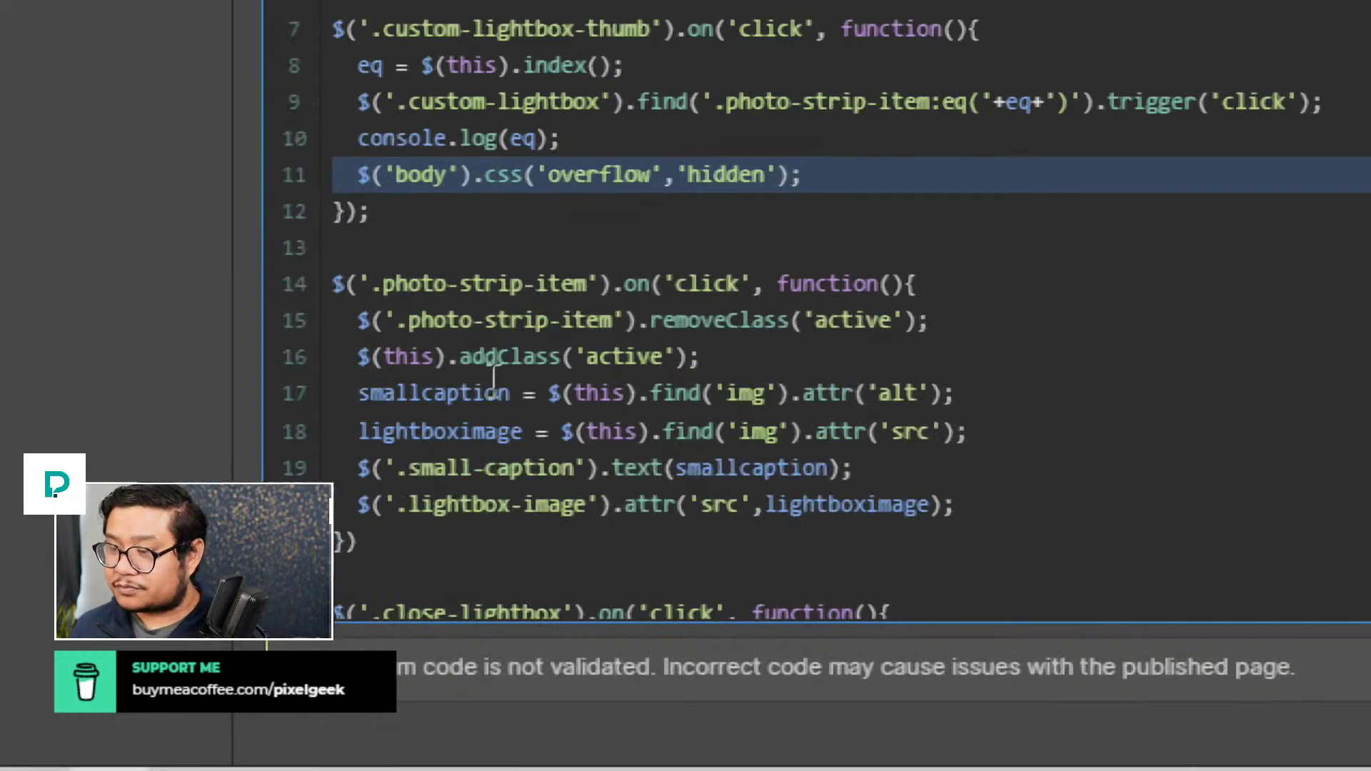
Review the photo-strip-item click handler and its lines removing and adding the active class
left_click(498, 362)
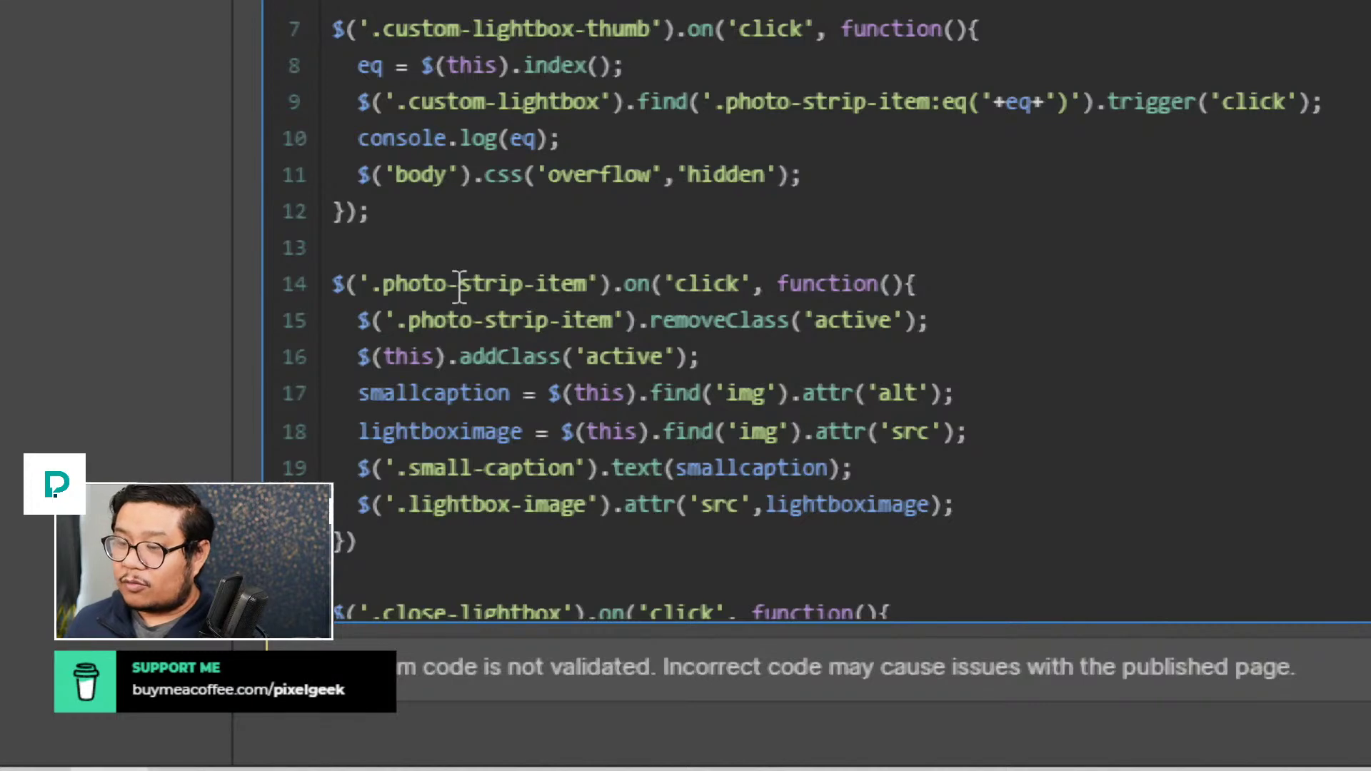
left_click_drag(346, 284, 723, 280)
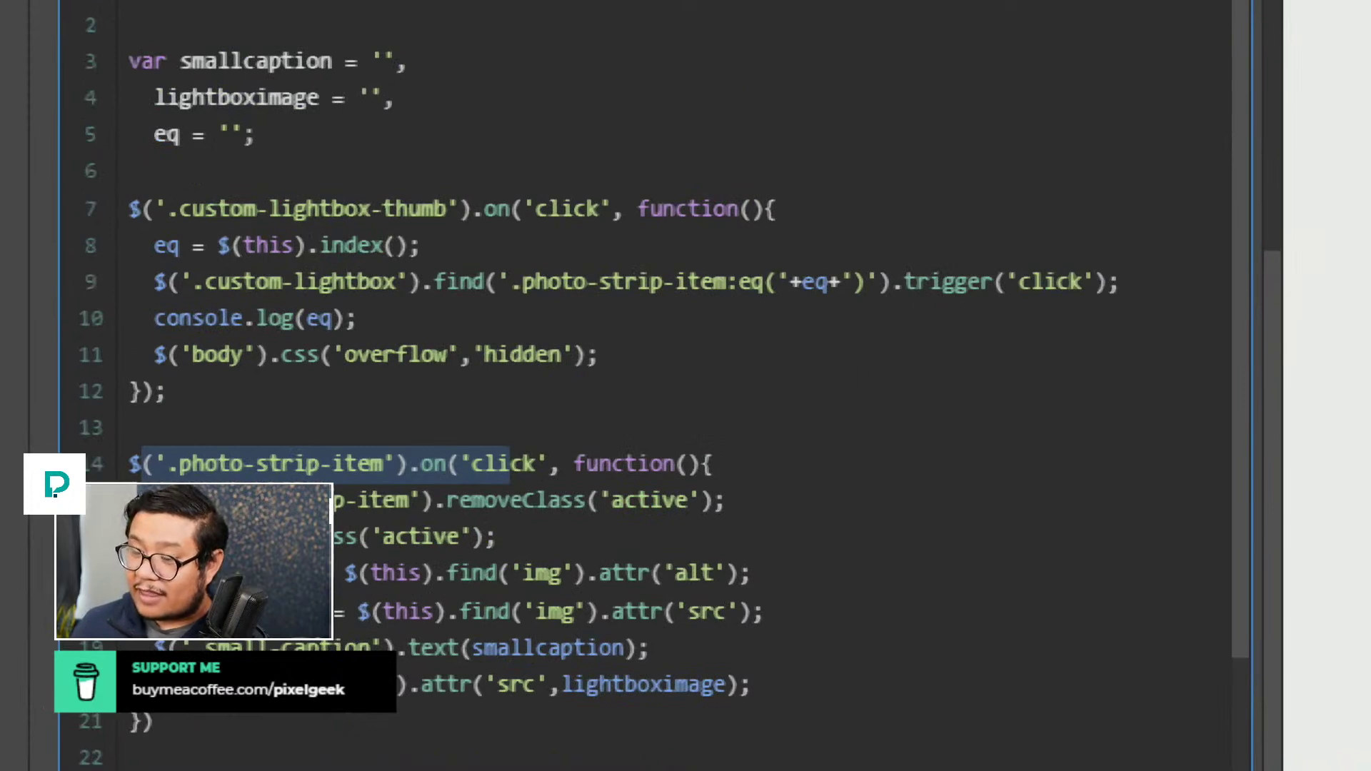
left_click(248, 464)
scroll(248, 464, "down", 3)
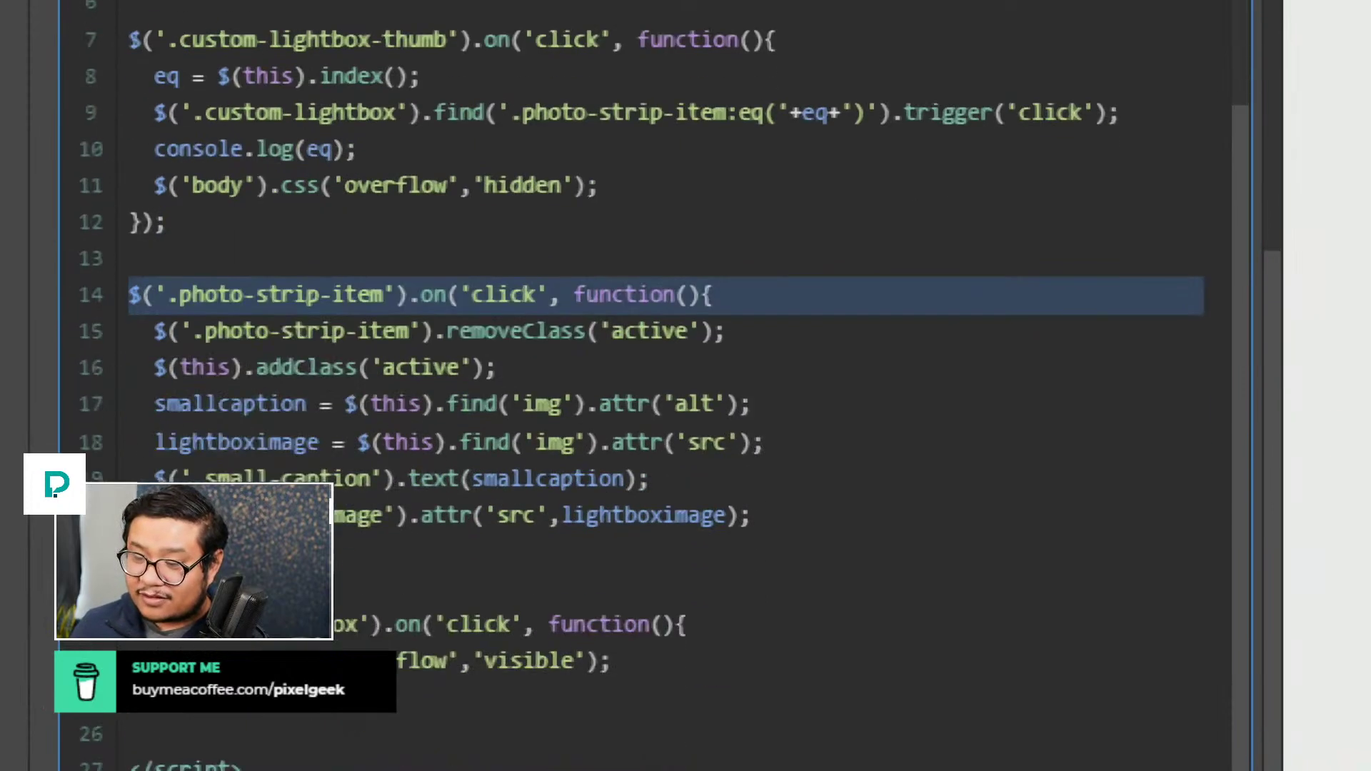
double_click(483, 331)
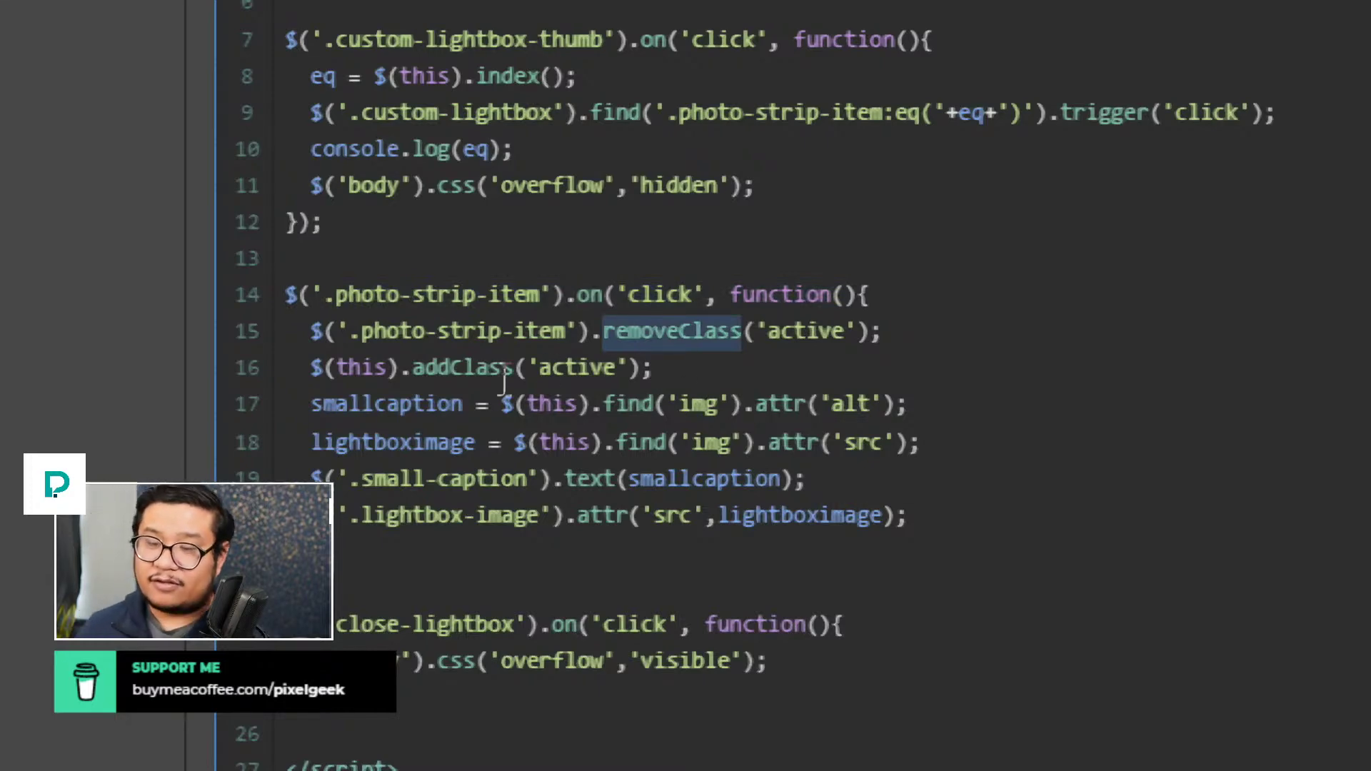
double_click(484, 332)
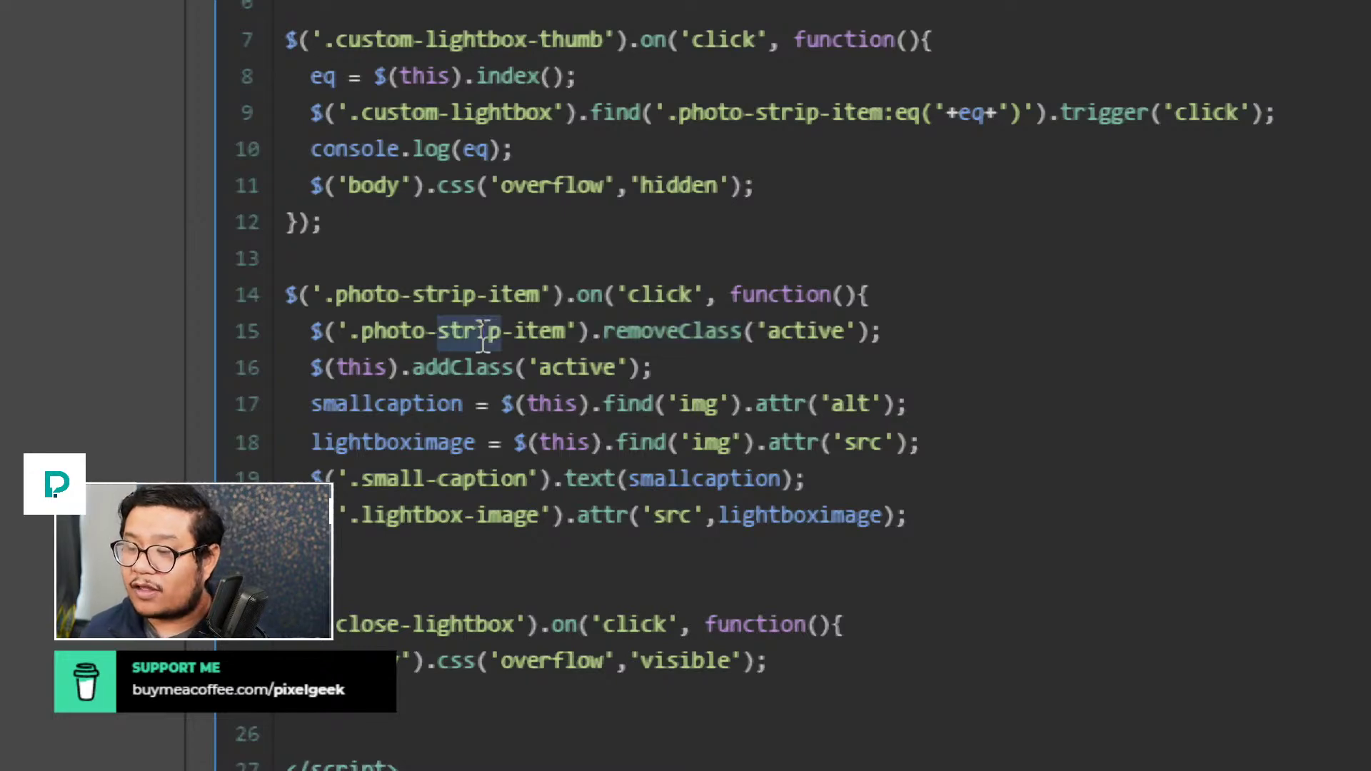
triple_click(484, 332)
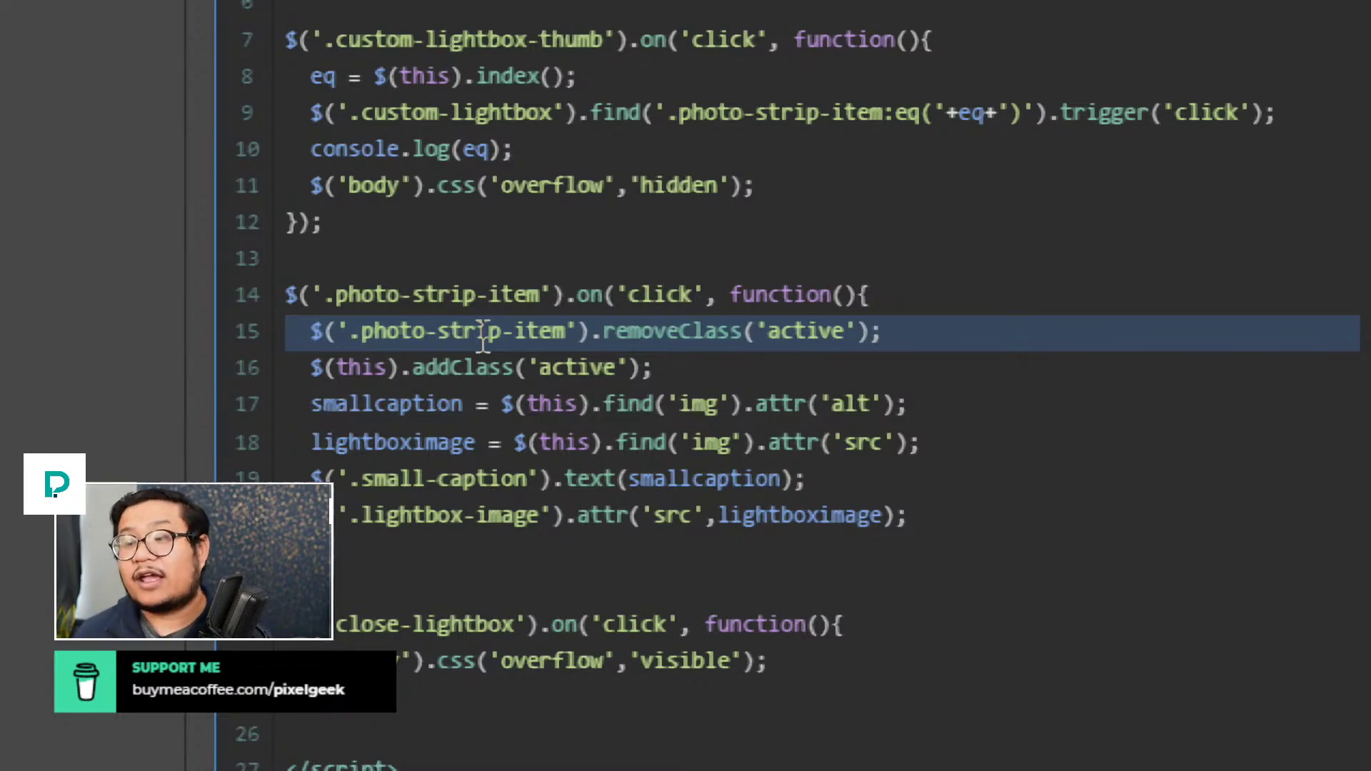
triple_click(473, 371)
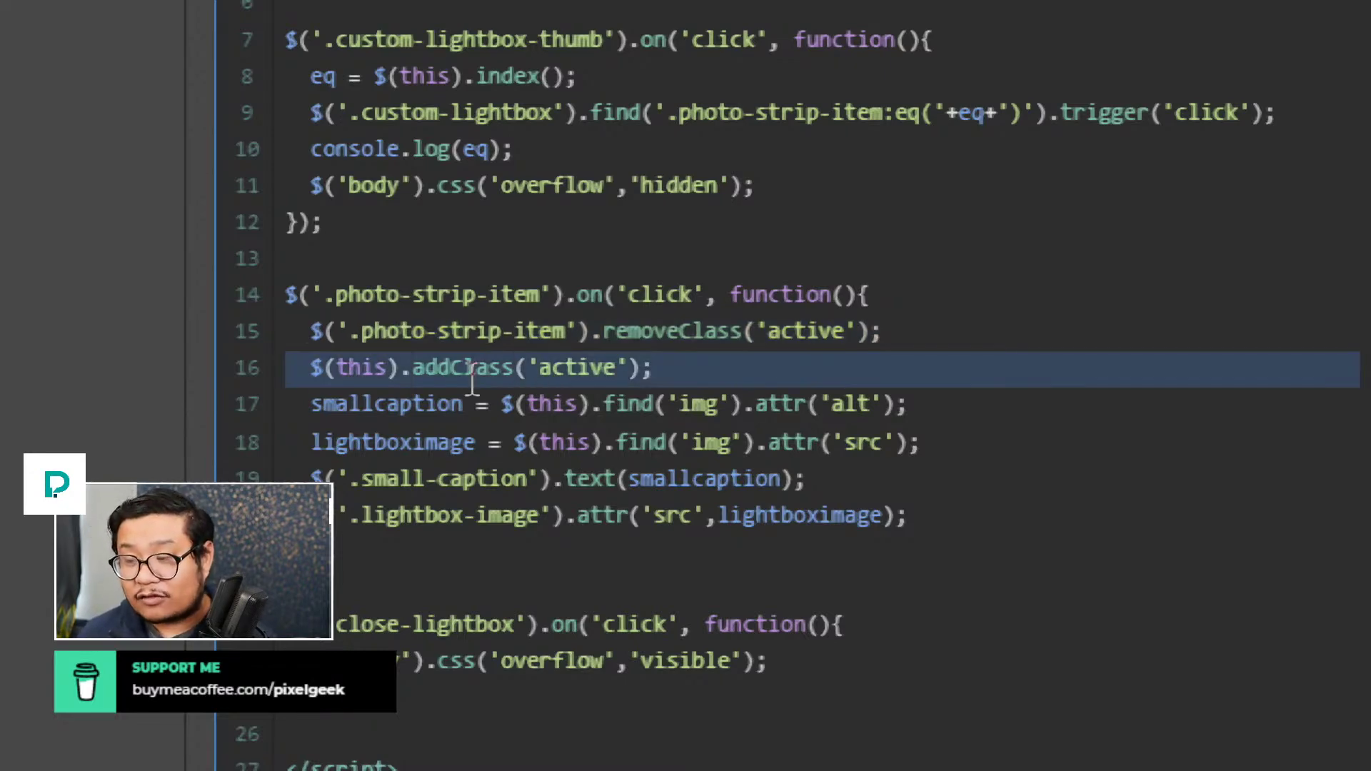
Review the lines that read the thumbnail's alt and src and apply them to small-caption and lightbox-image
left_click(478, 413)
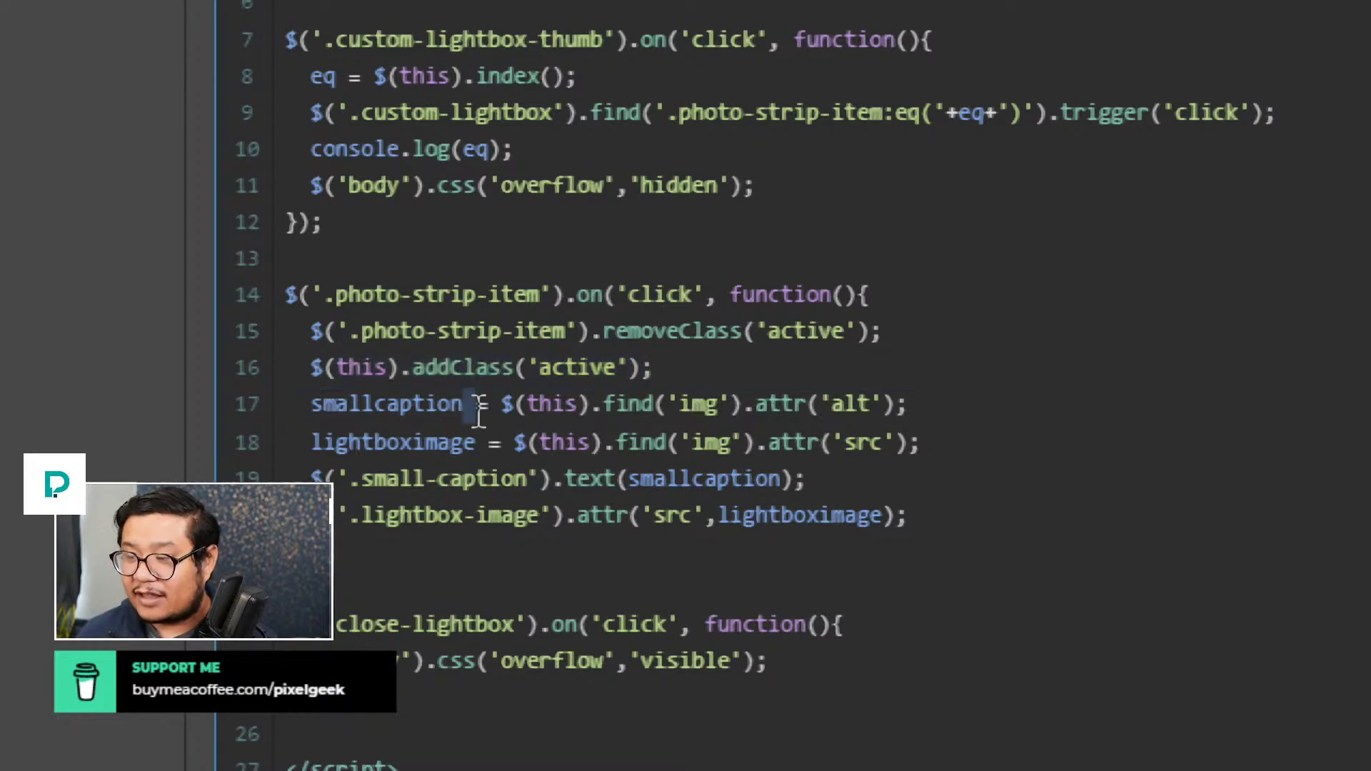
triple_click(411, 406)
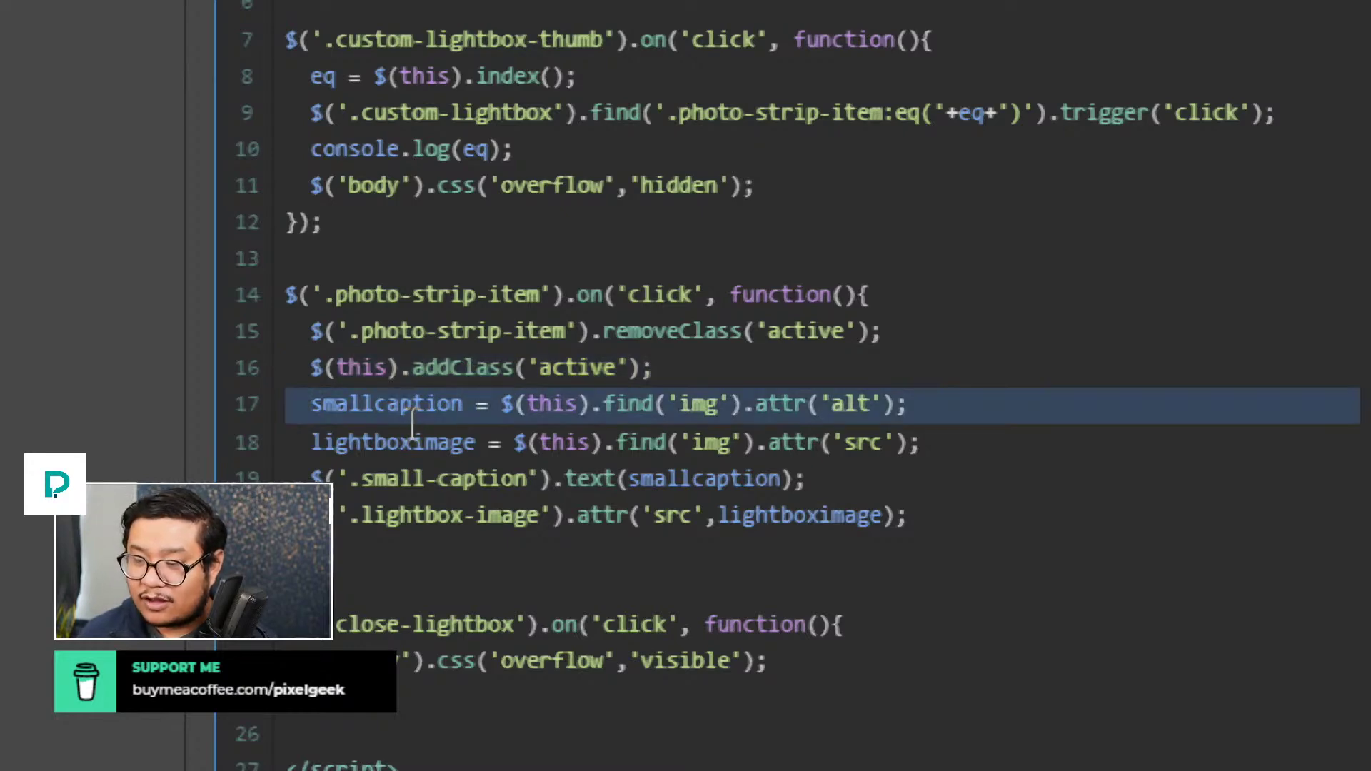
triple_click(397, 445)
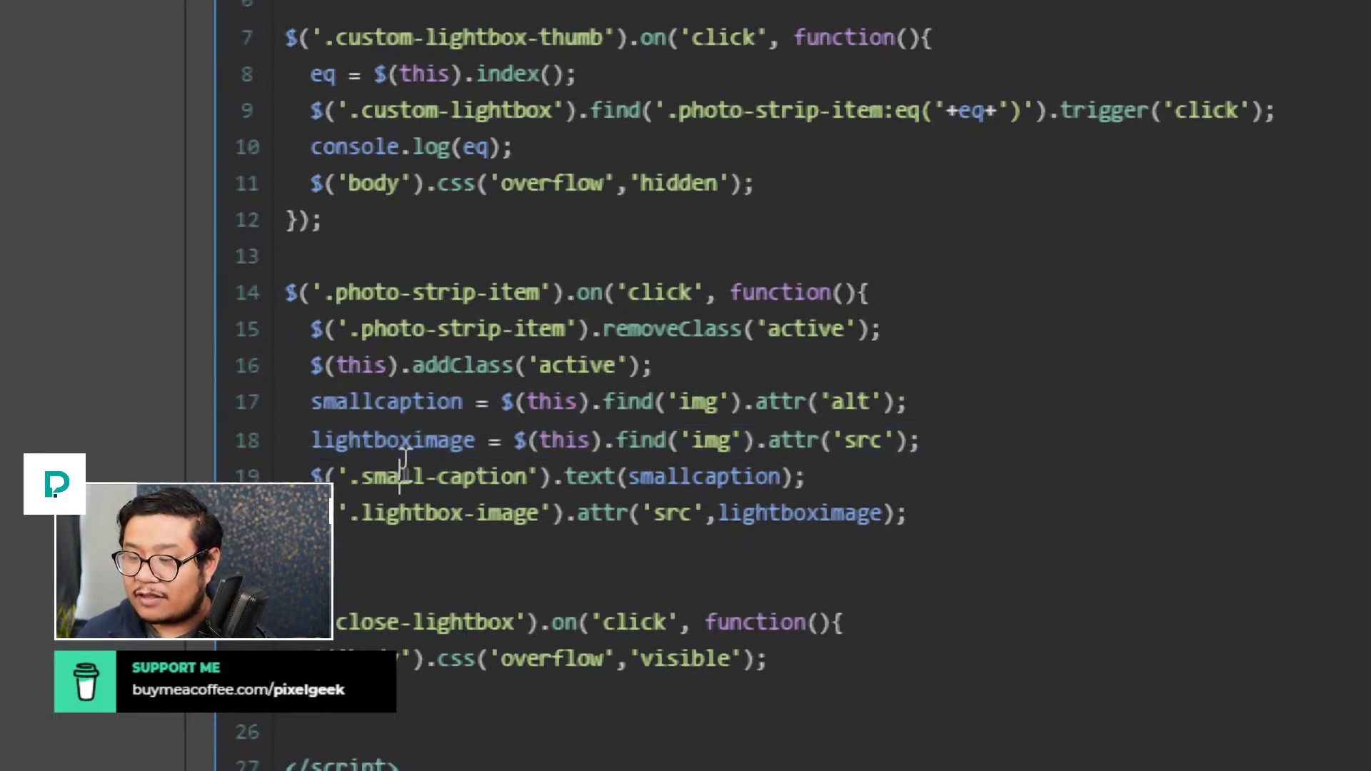
triple_click(395, 477)
left_click(393, 512)
triple_click(393, 513)
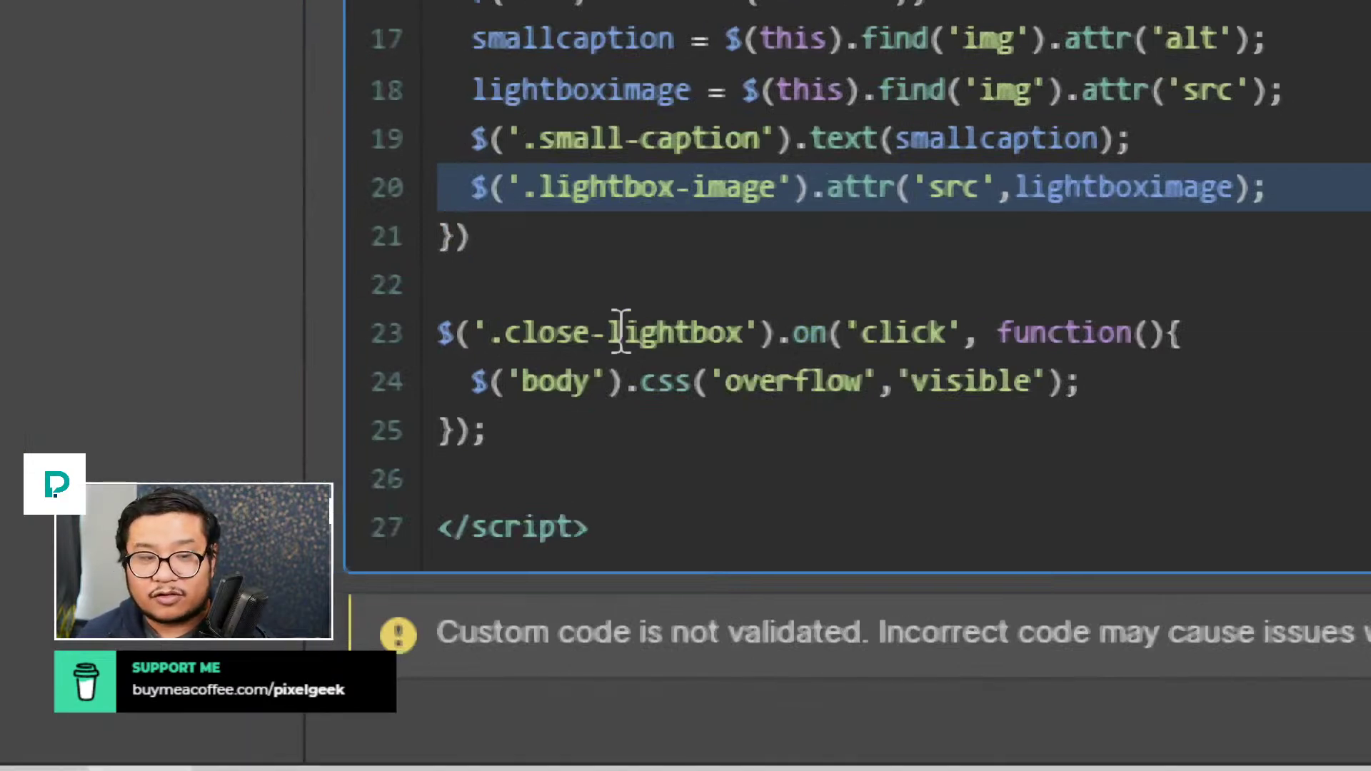
Review the close-lightbox click handler in the script and save the Projects Template settings
triple_click(619, 404)
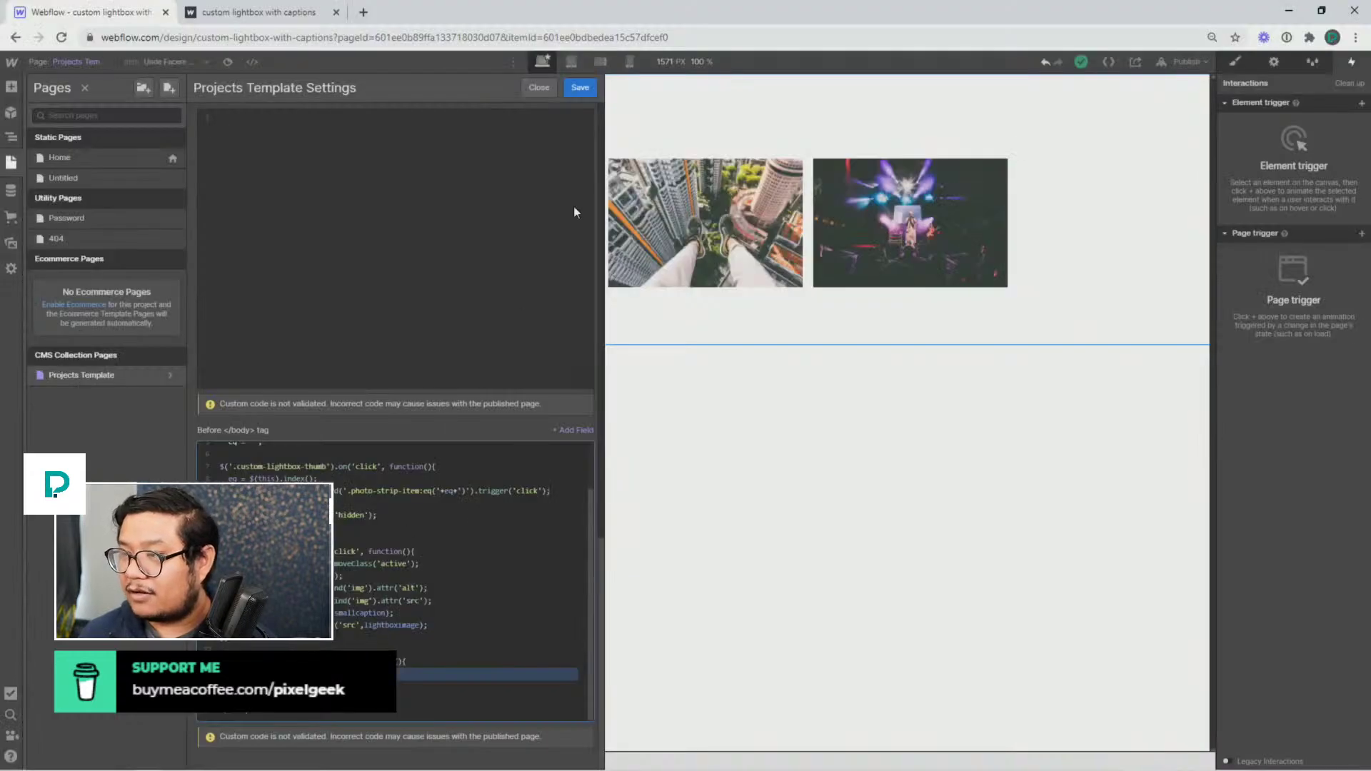
left_click(580, 87)
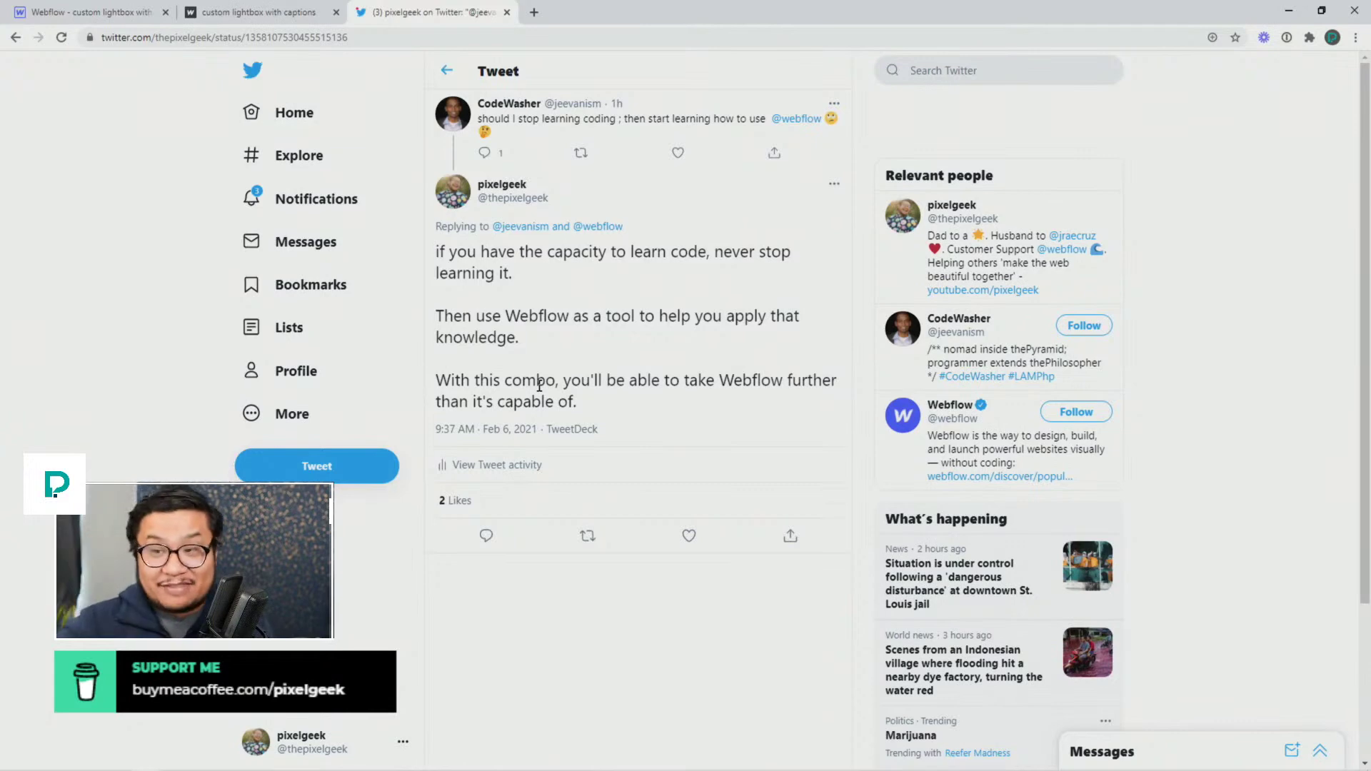
left_click(136, 15)
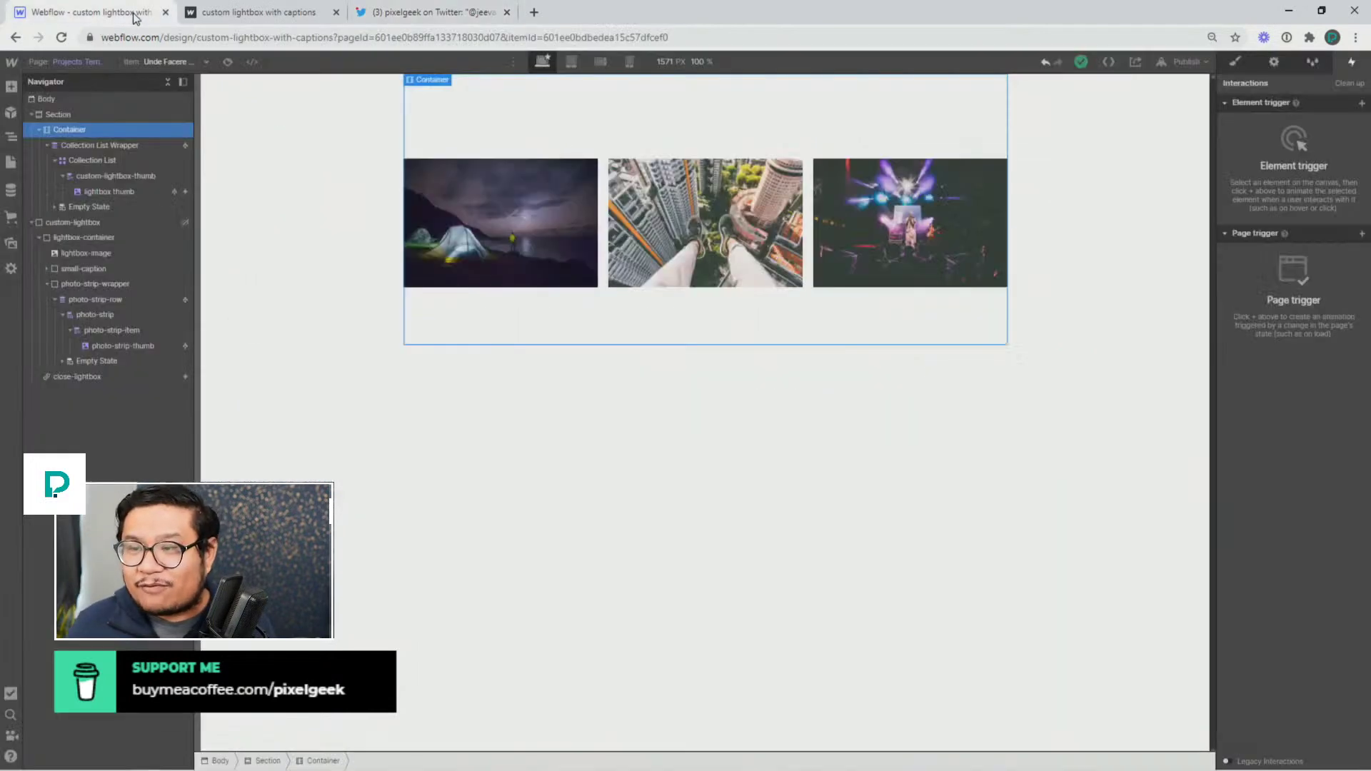
left_click(229, 18)
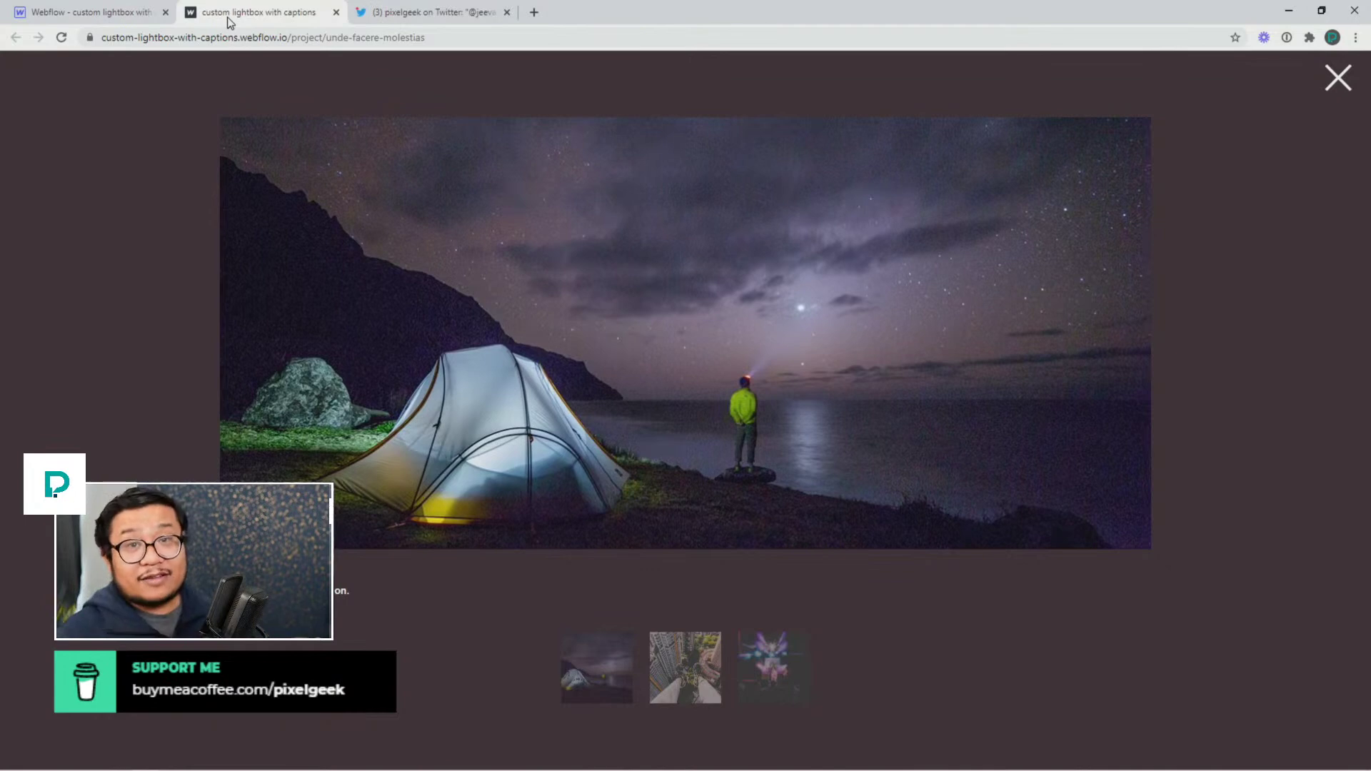
left_click(139, 14)
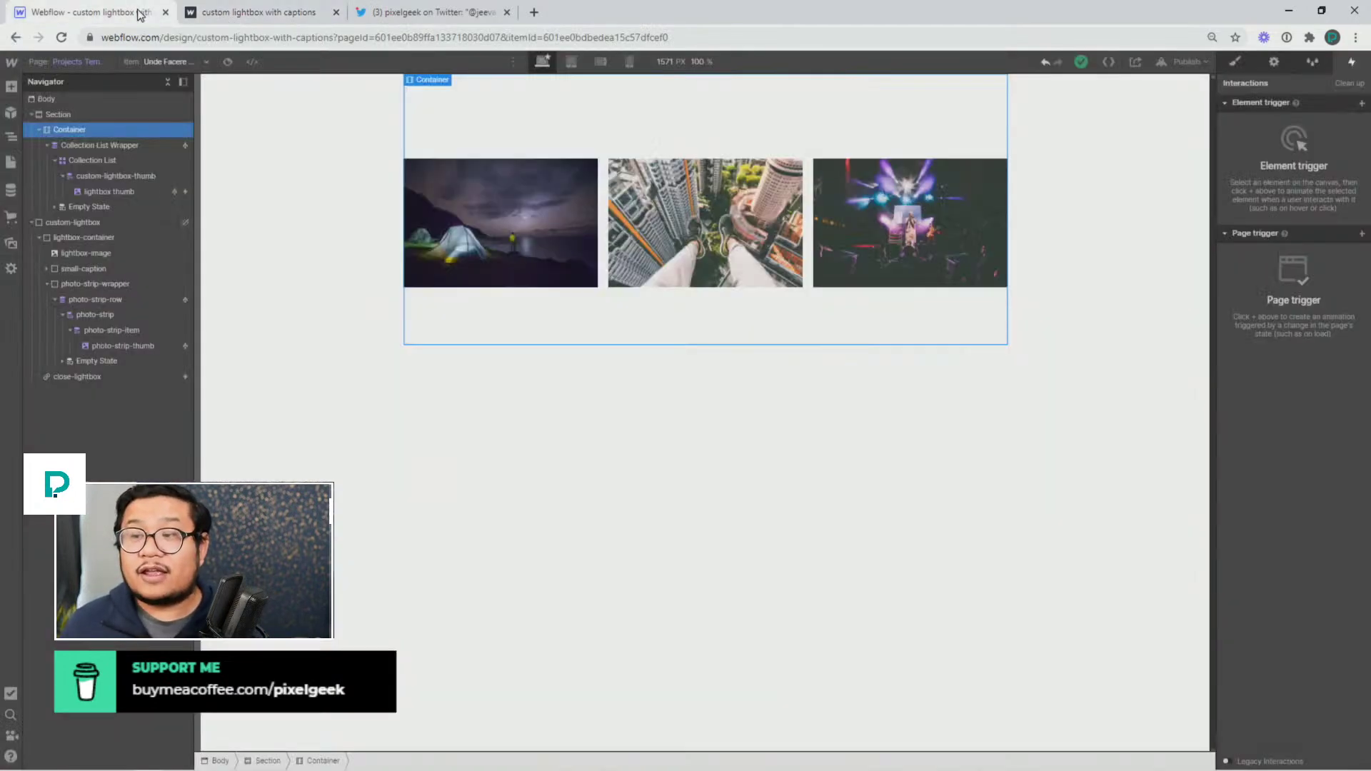
left_click(198, 20)
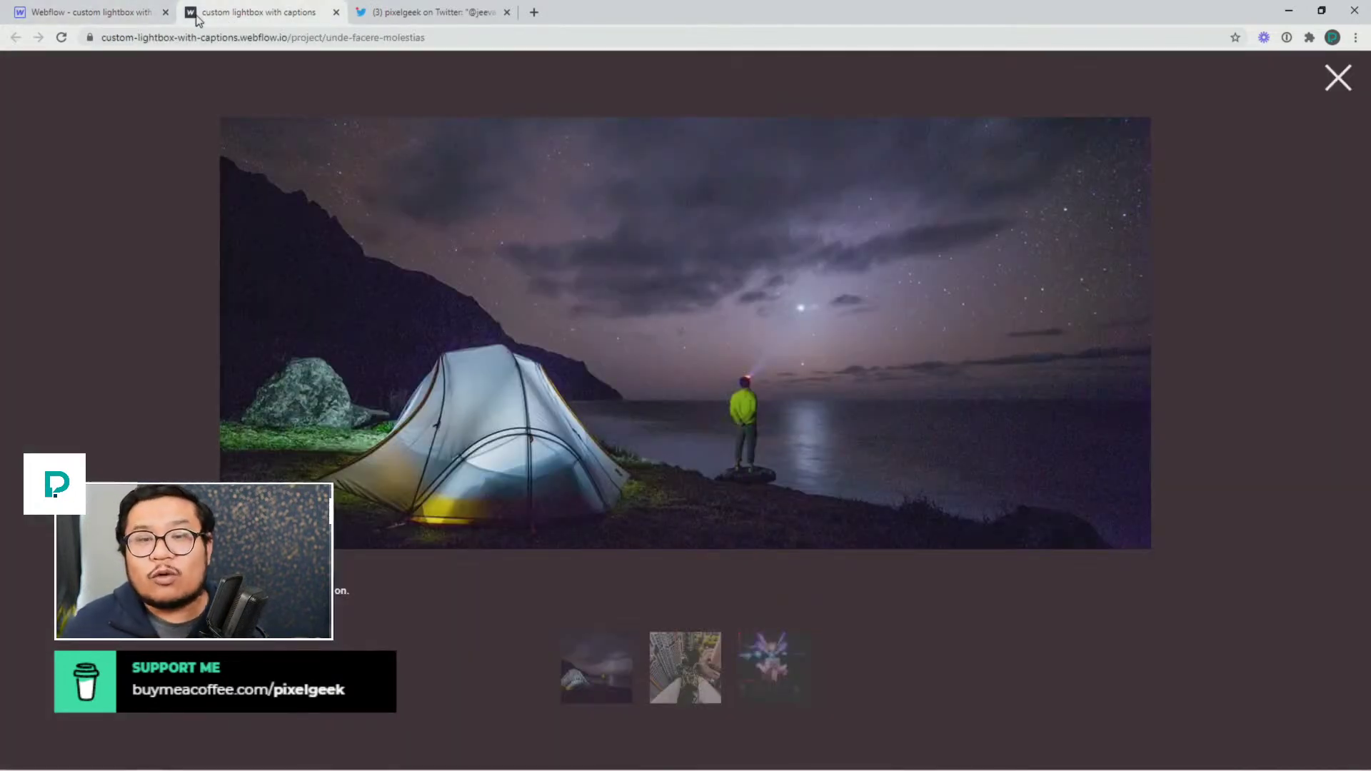
left_click(141, 20)
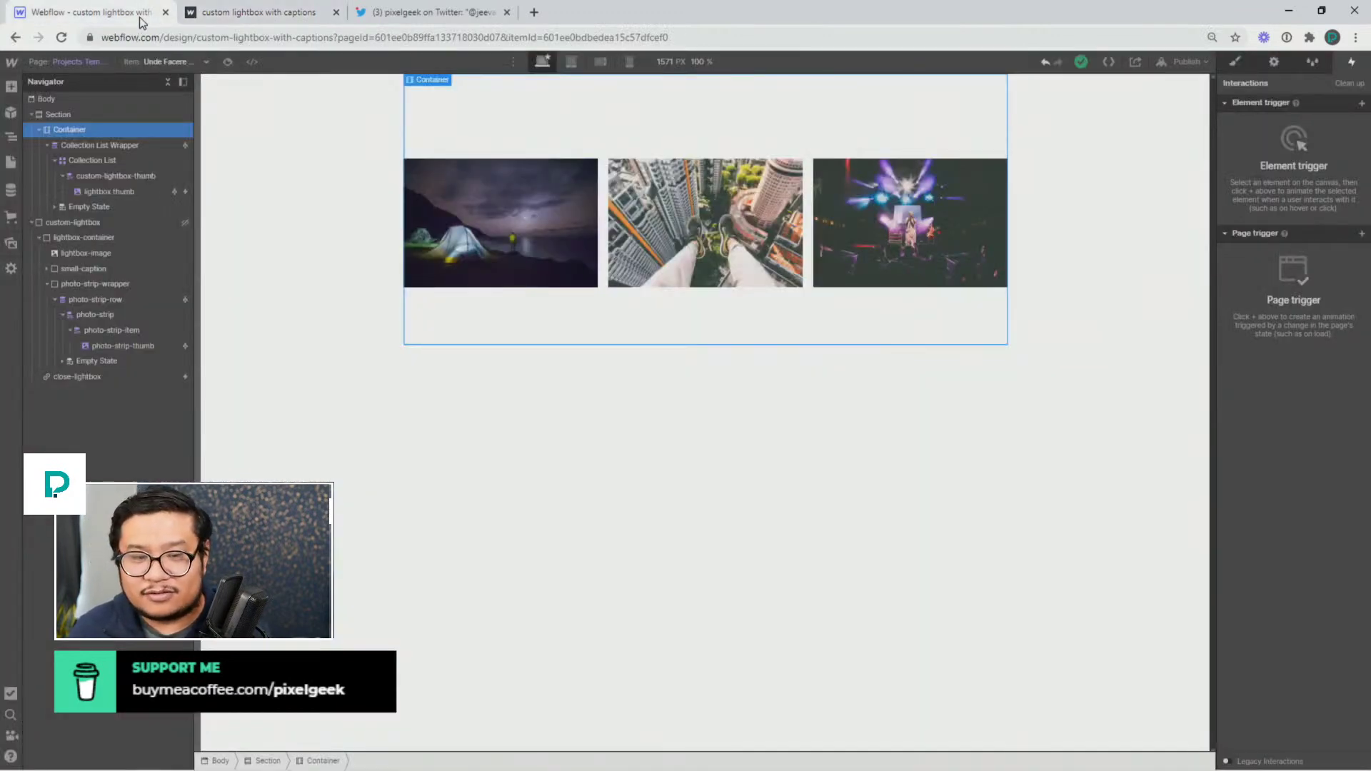